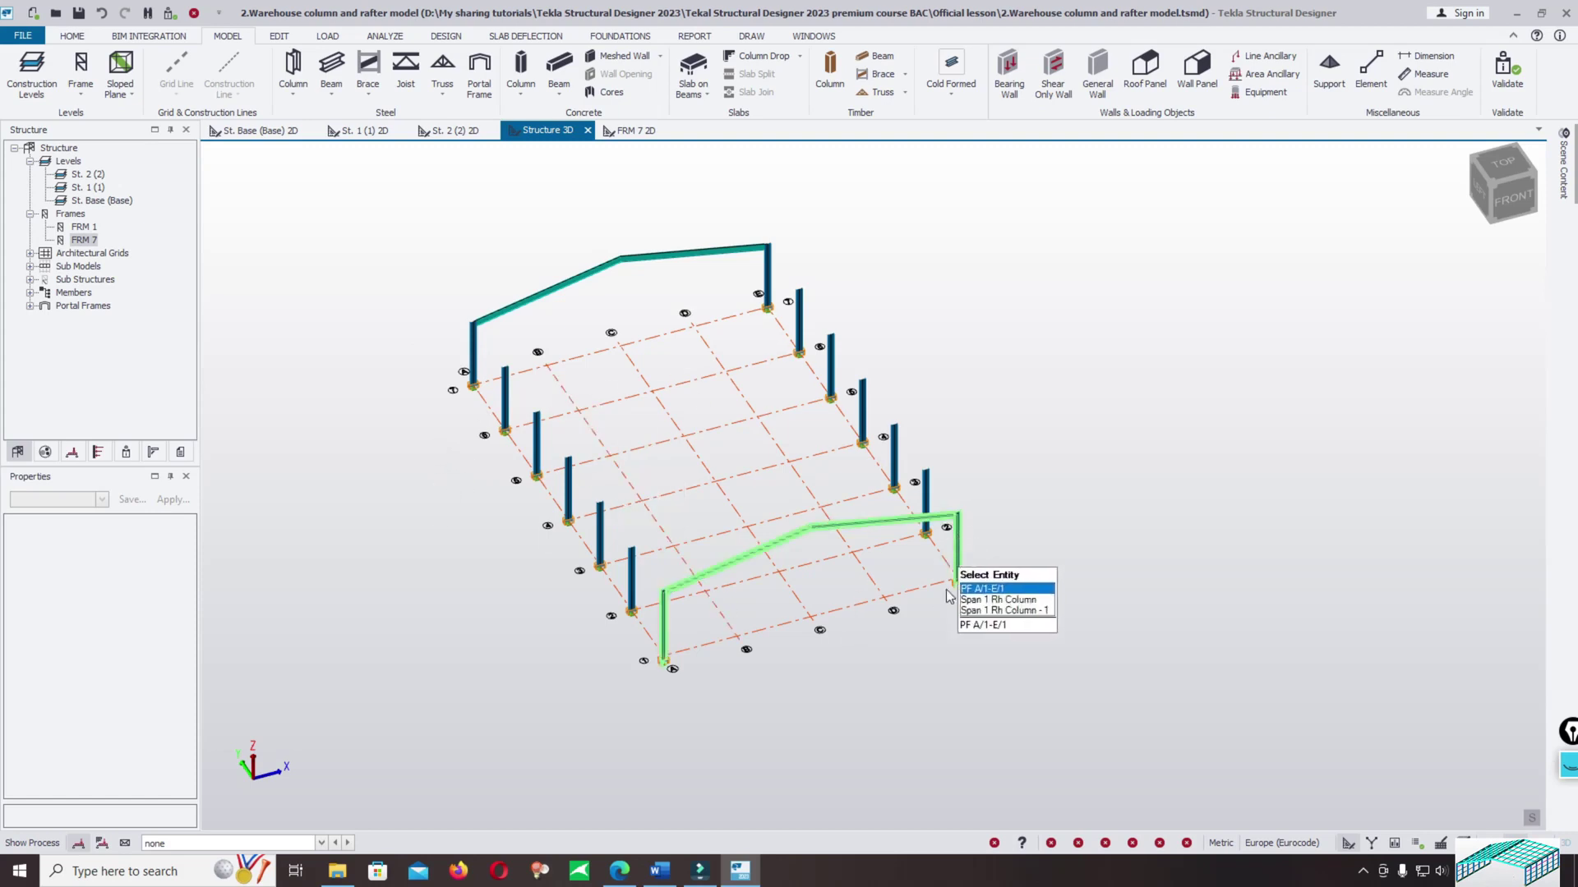
# Delete the portal frame standing on grid line 1 between grid lines A and E.
pyautogui.click(733, 565)
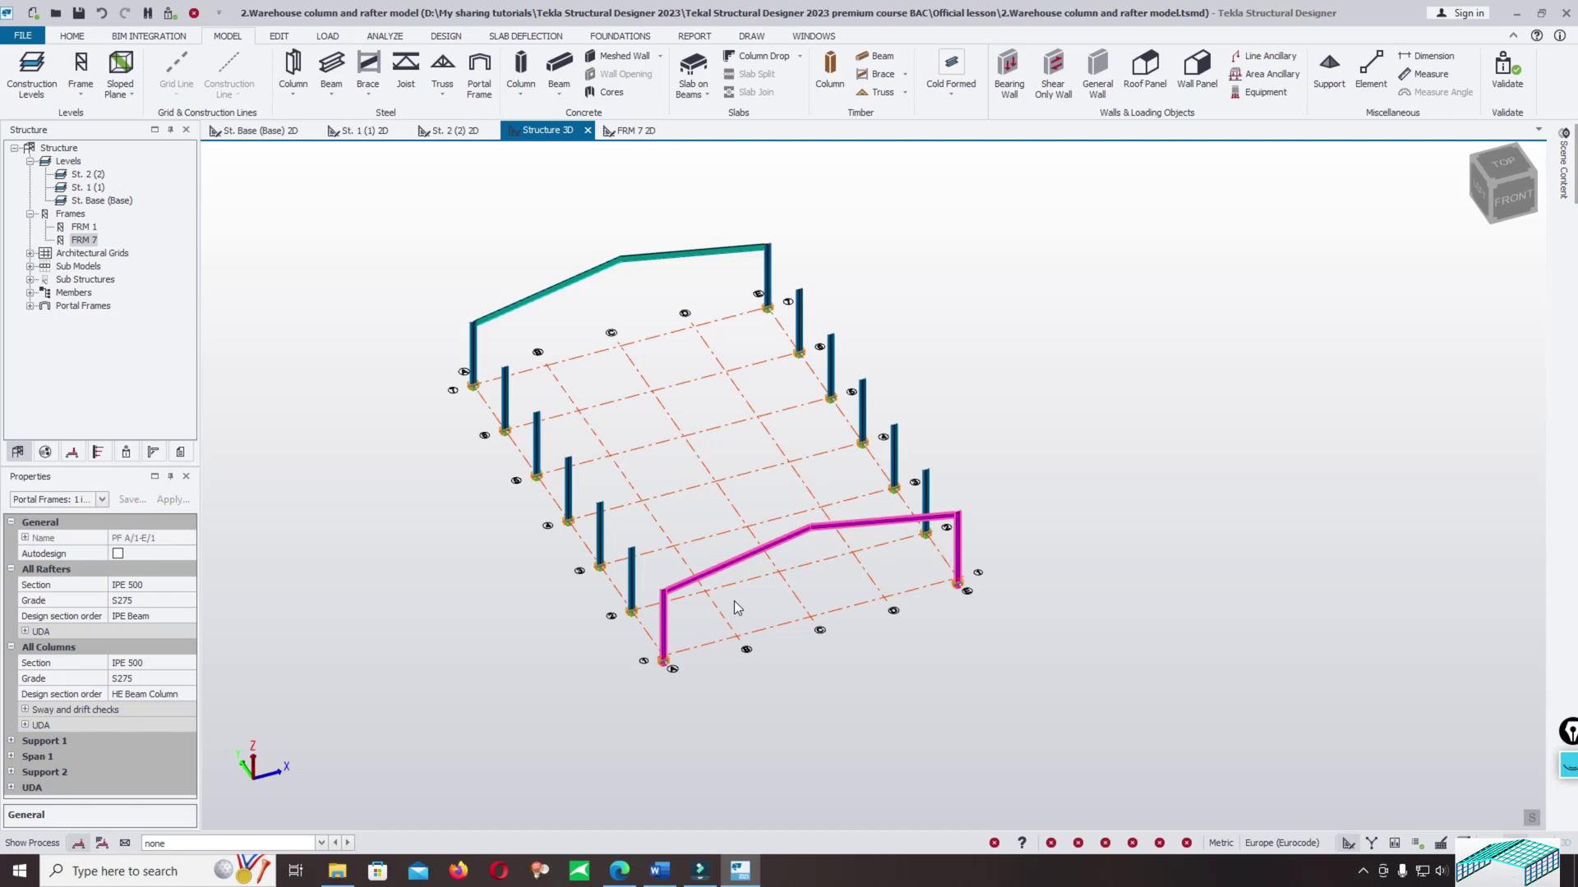
pyautogui.press('Delete')
# Copy the two steel columns on grid line 2, with their supports and base plates, to grid line 1, referencing base node A/2 to A/1.
pyautogui.moveTo(423, 441); pyautogui.dragTo(1066, 357, button='middle')
pyautogui.moveTo(1028, 520); pyautogui.dragTo(907, 472, button='middle')
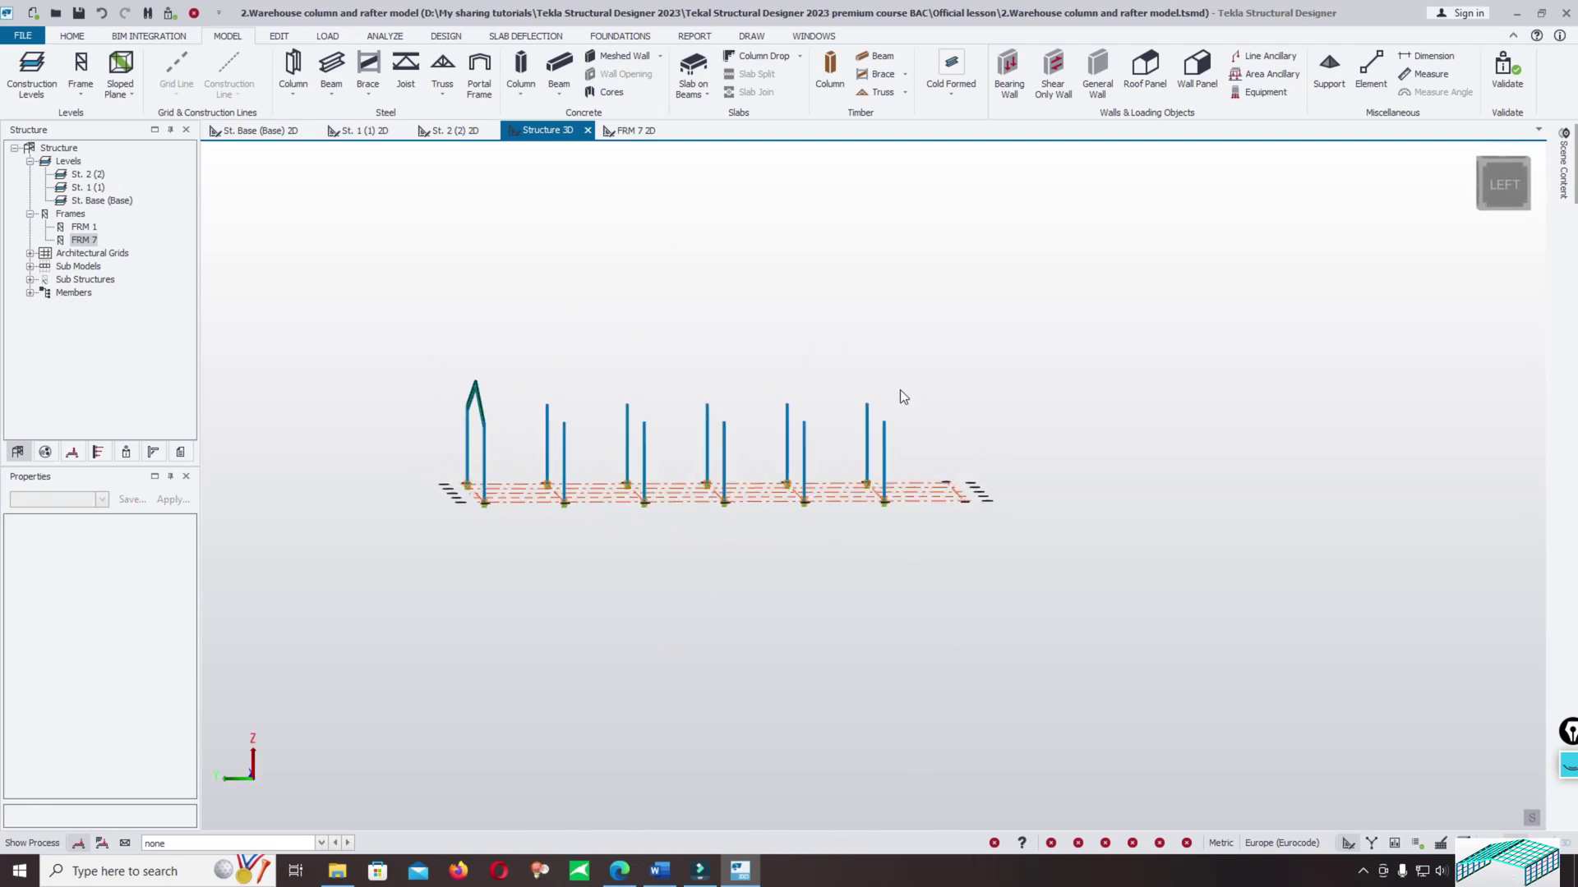
pyautogui.click(869, 415)
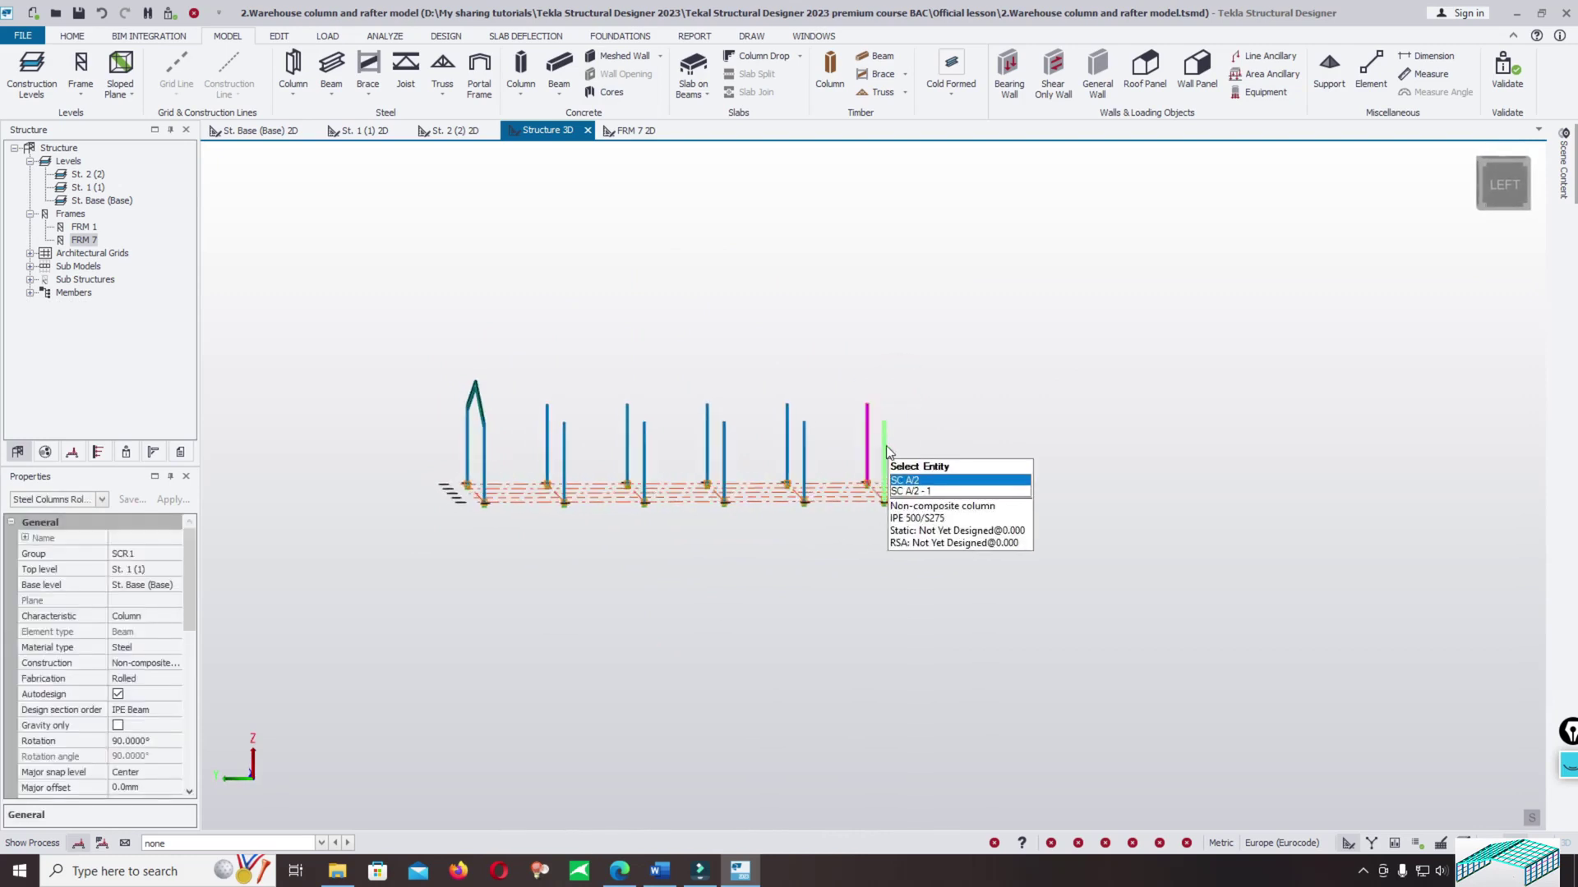
pyautogui.rightClick(885, 446)
pyautogui.click(925, 51)
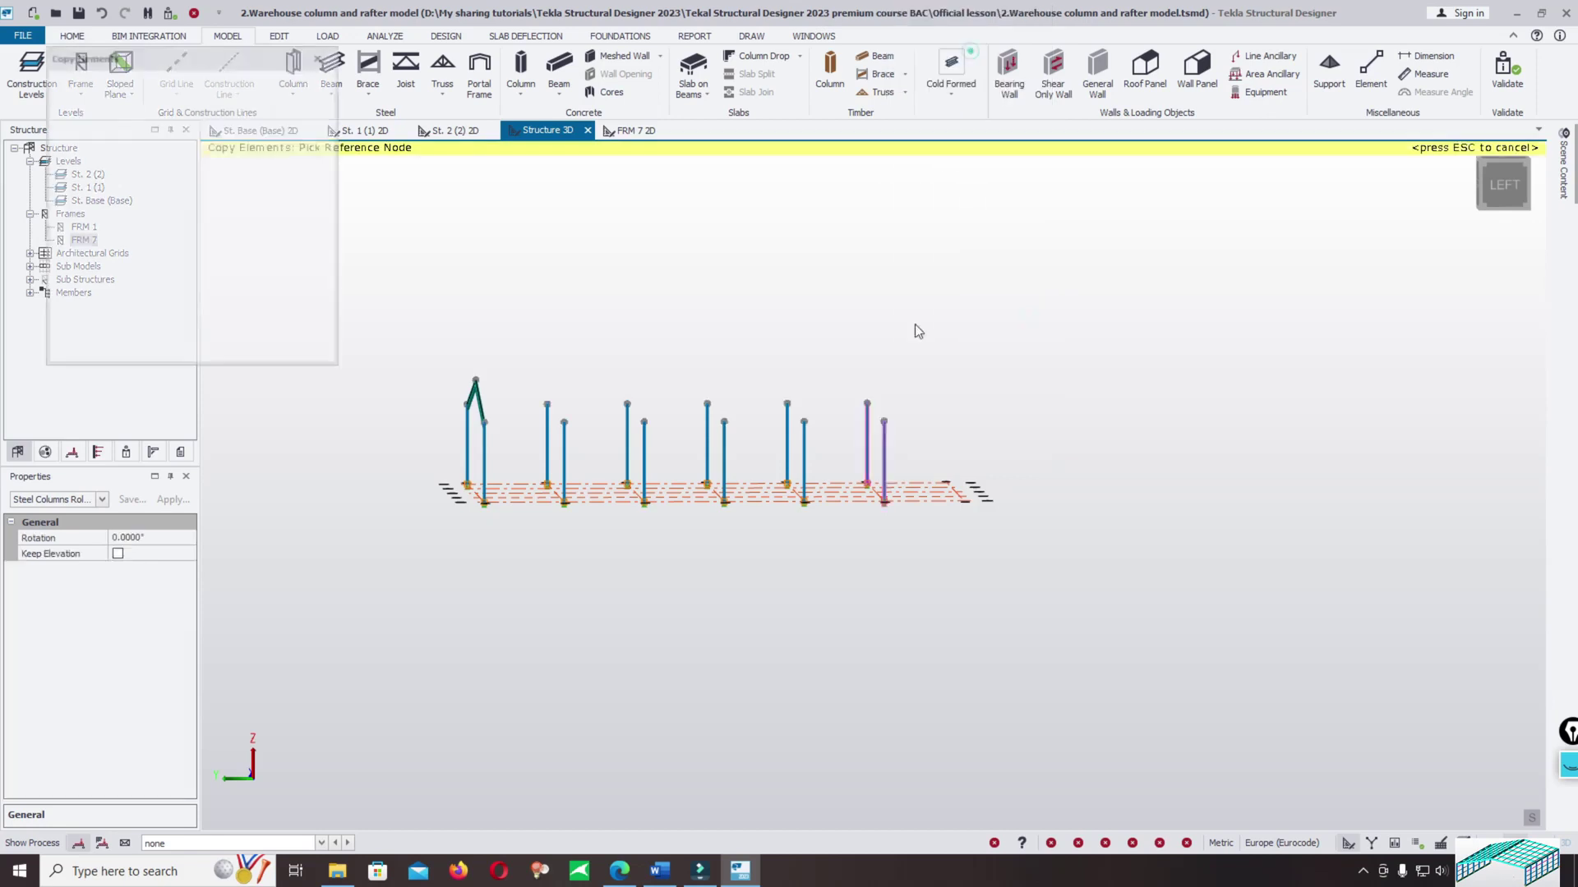
pyautogui.moveTo(885, 528); pyautogui.dragTo(1077, 585, button='middle')
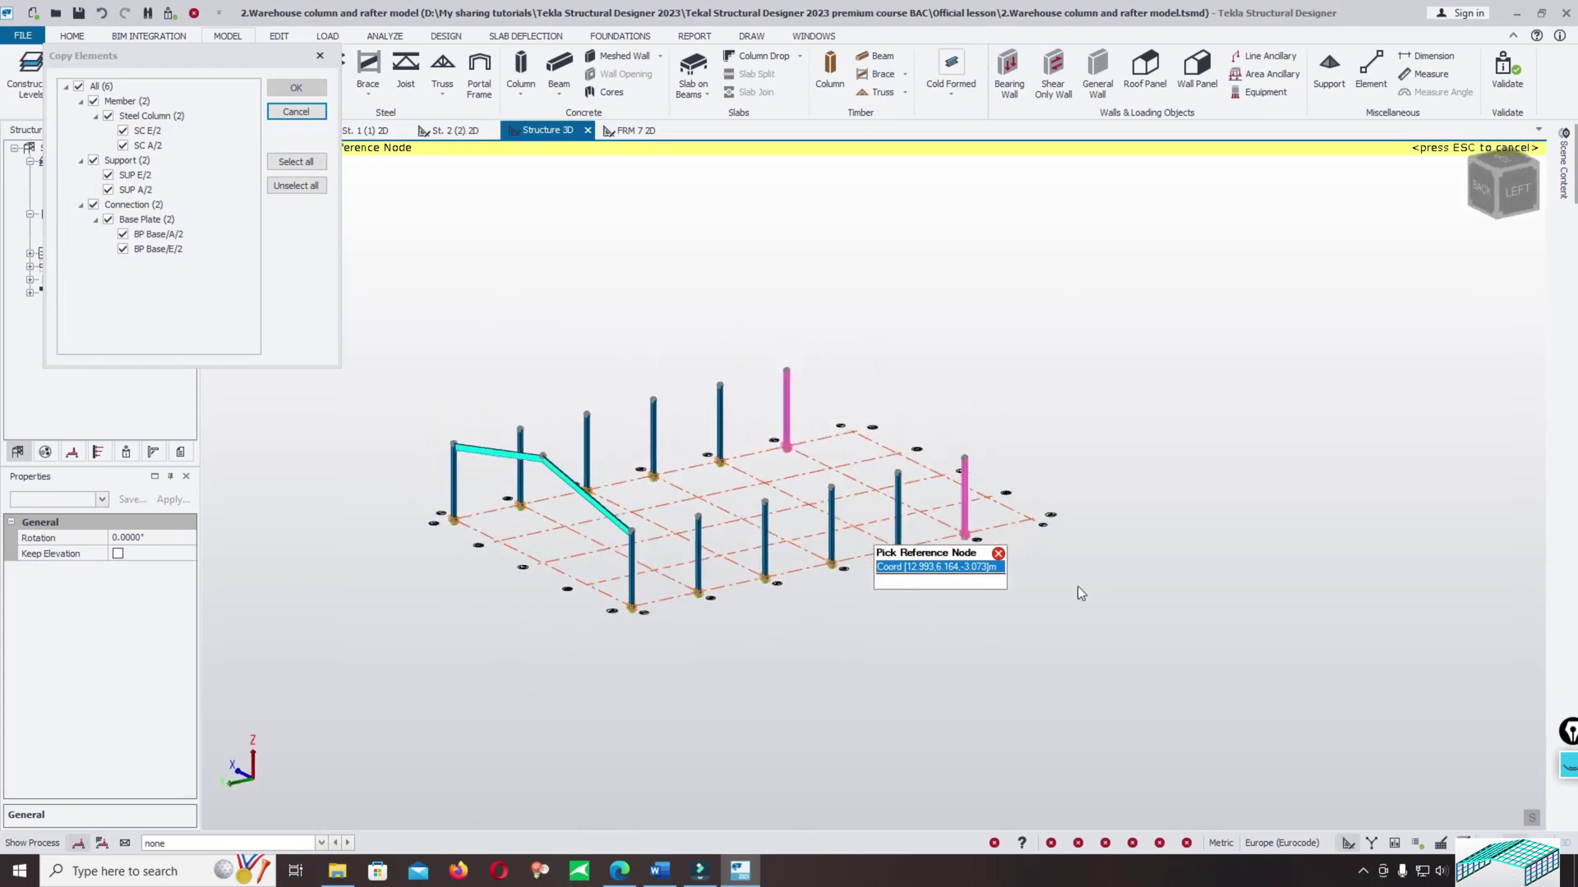
pyautogui.click(963, 535)
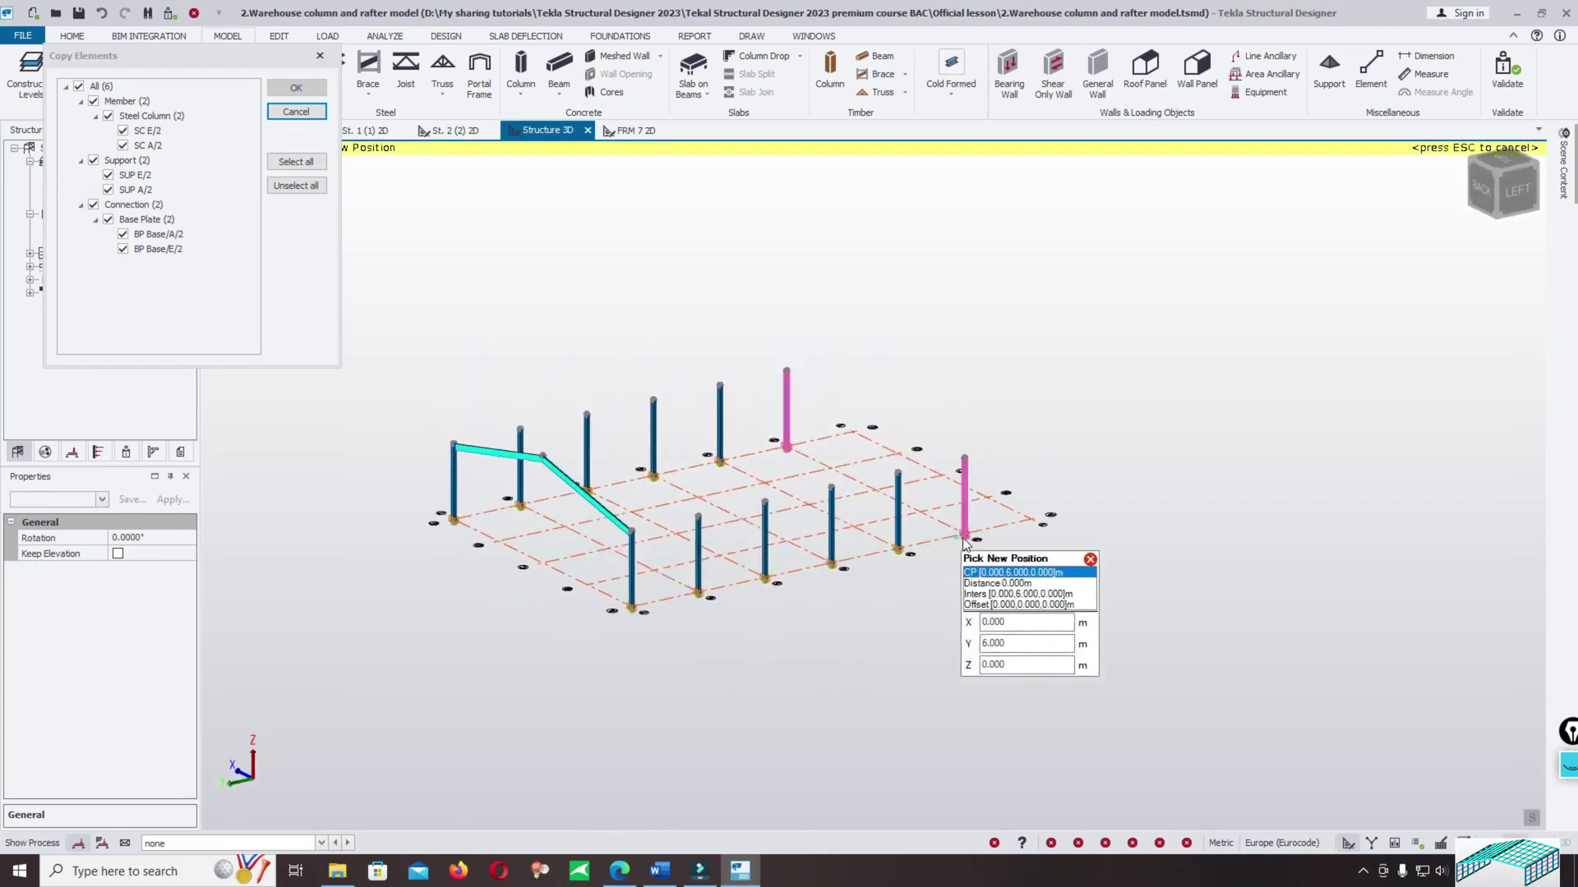
pyautogui.click(1030, 521)
pyautogui.press('Escape')
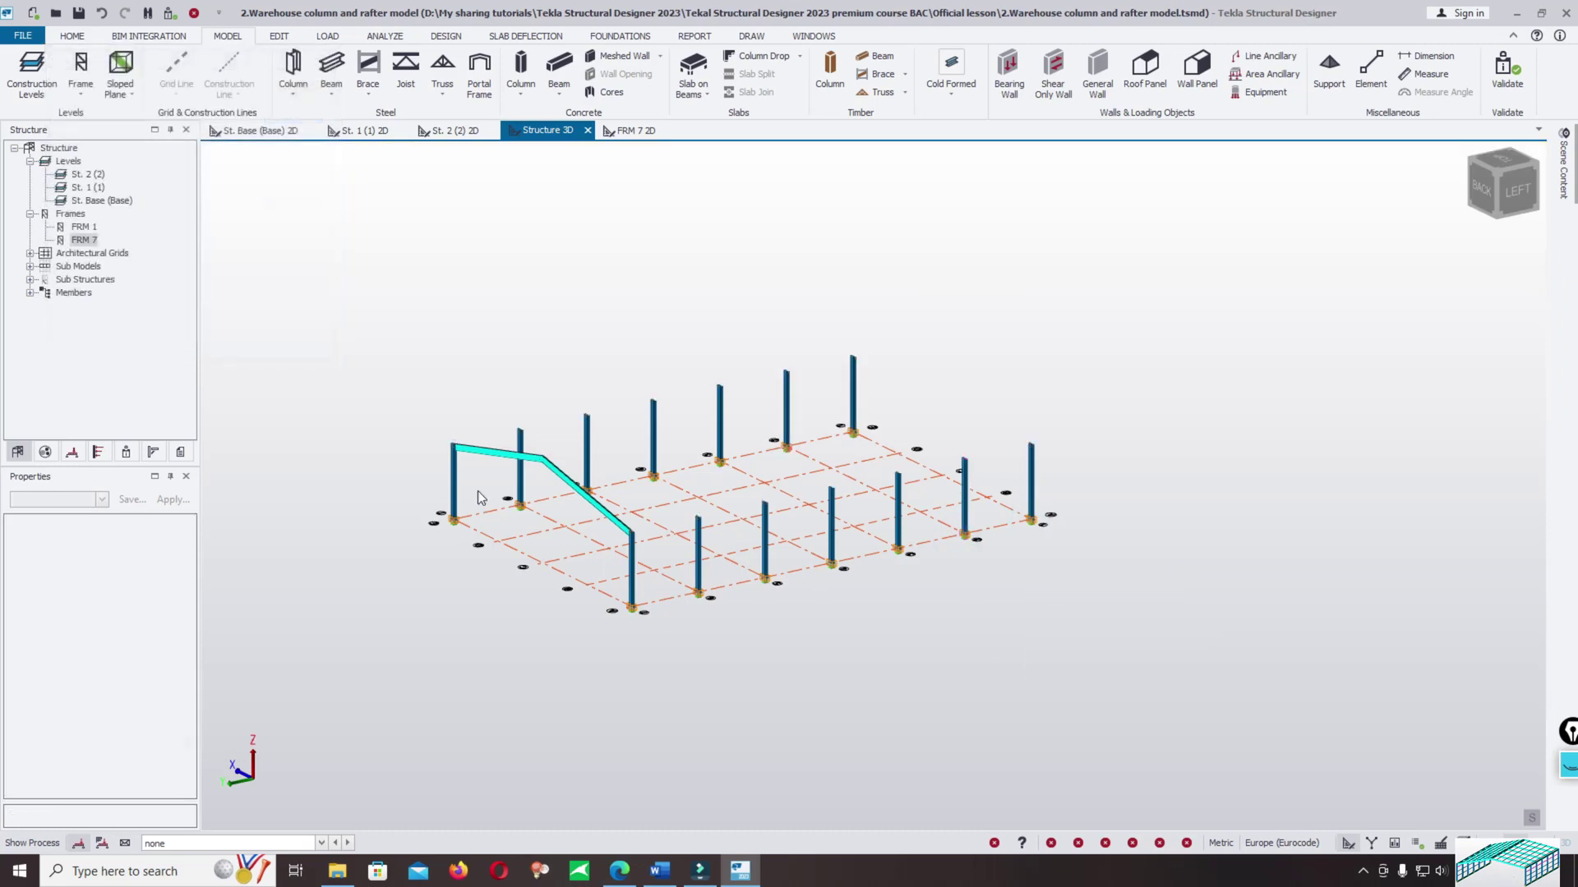
# Copy the two rafters on grid line 7 to grid lines 6, 5, 4, 3, 2 and 1, using the column top at A/7 as reference node.
pyautogui.click(495, 457)
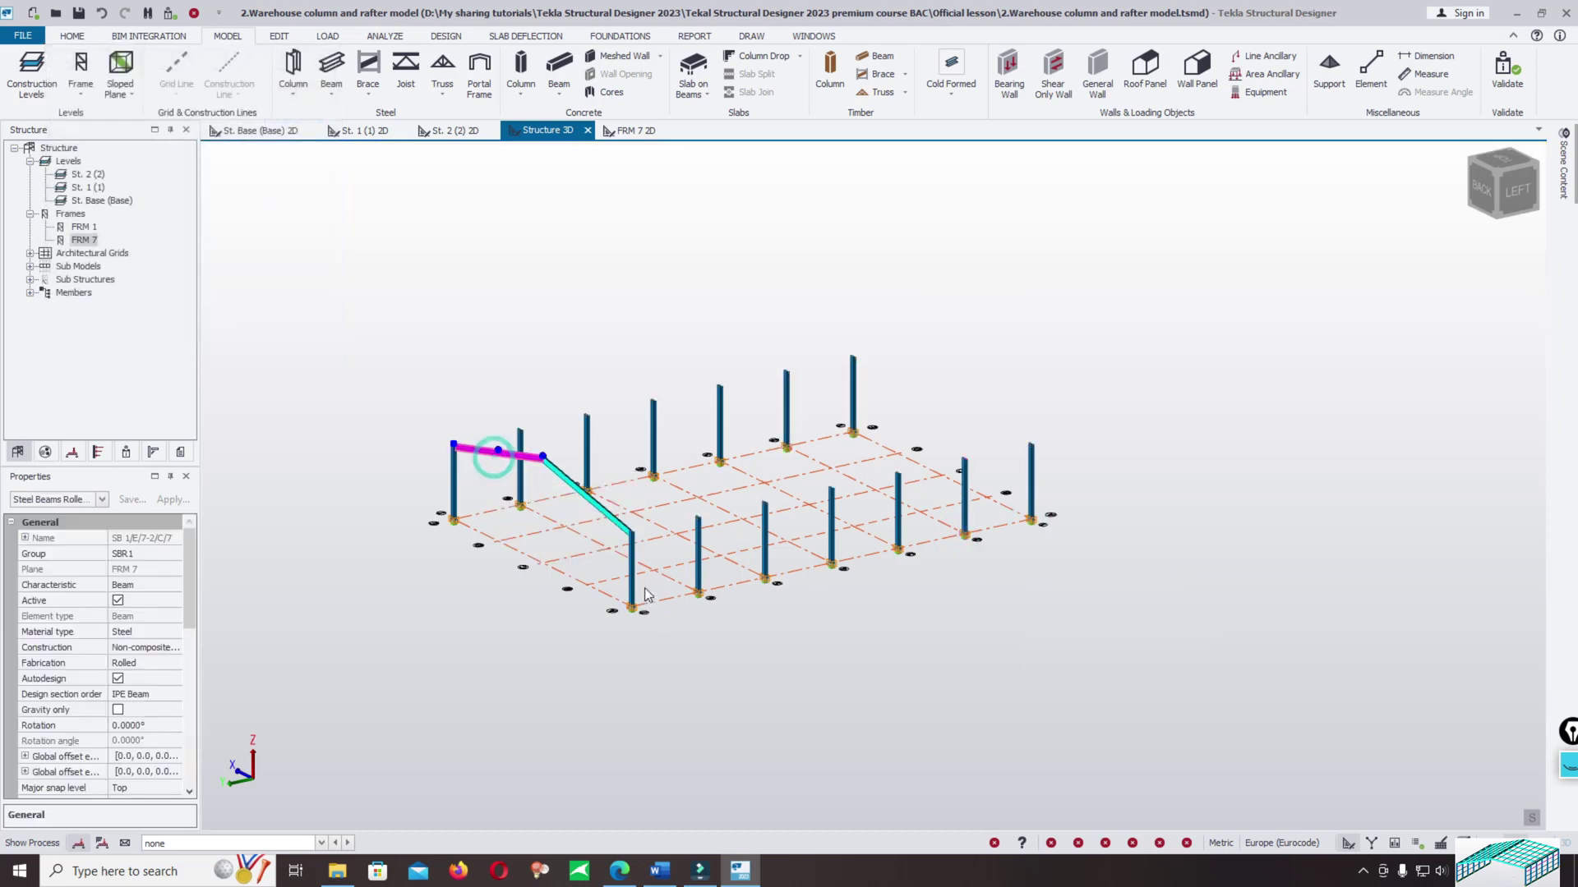
pyautogui.scroll(2, 577, 484)
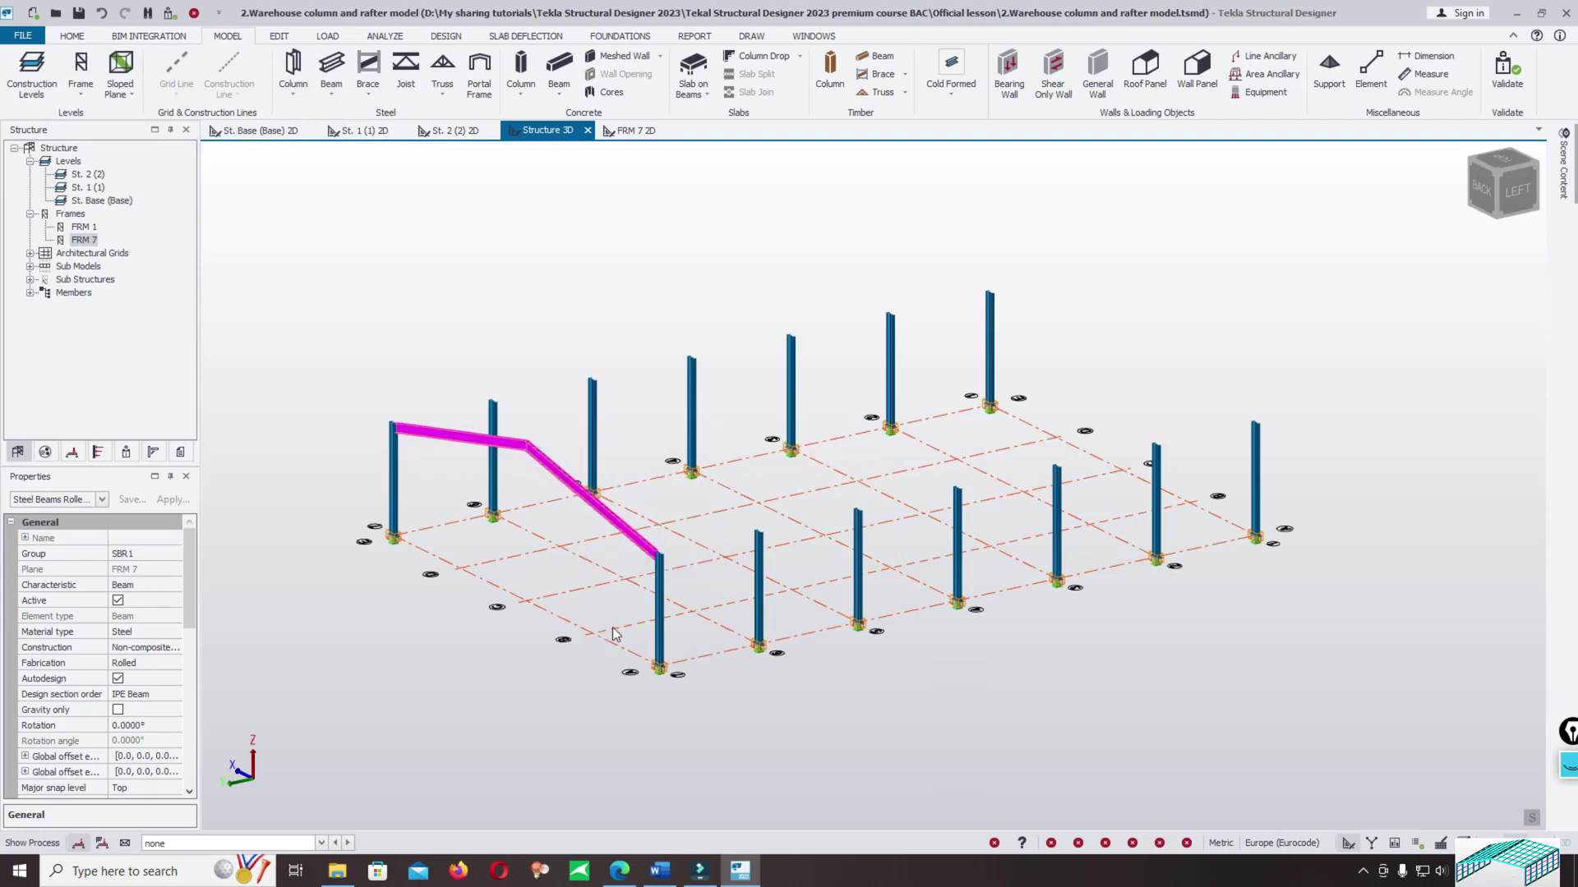
pyautogui.scroll(-2, 592, 362)
pyautogui.click(586, 438)
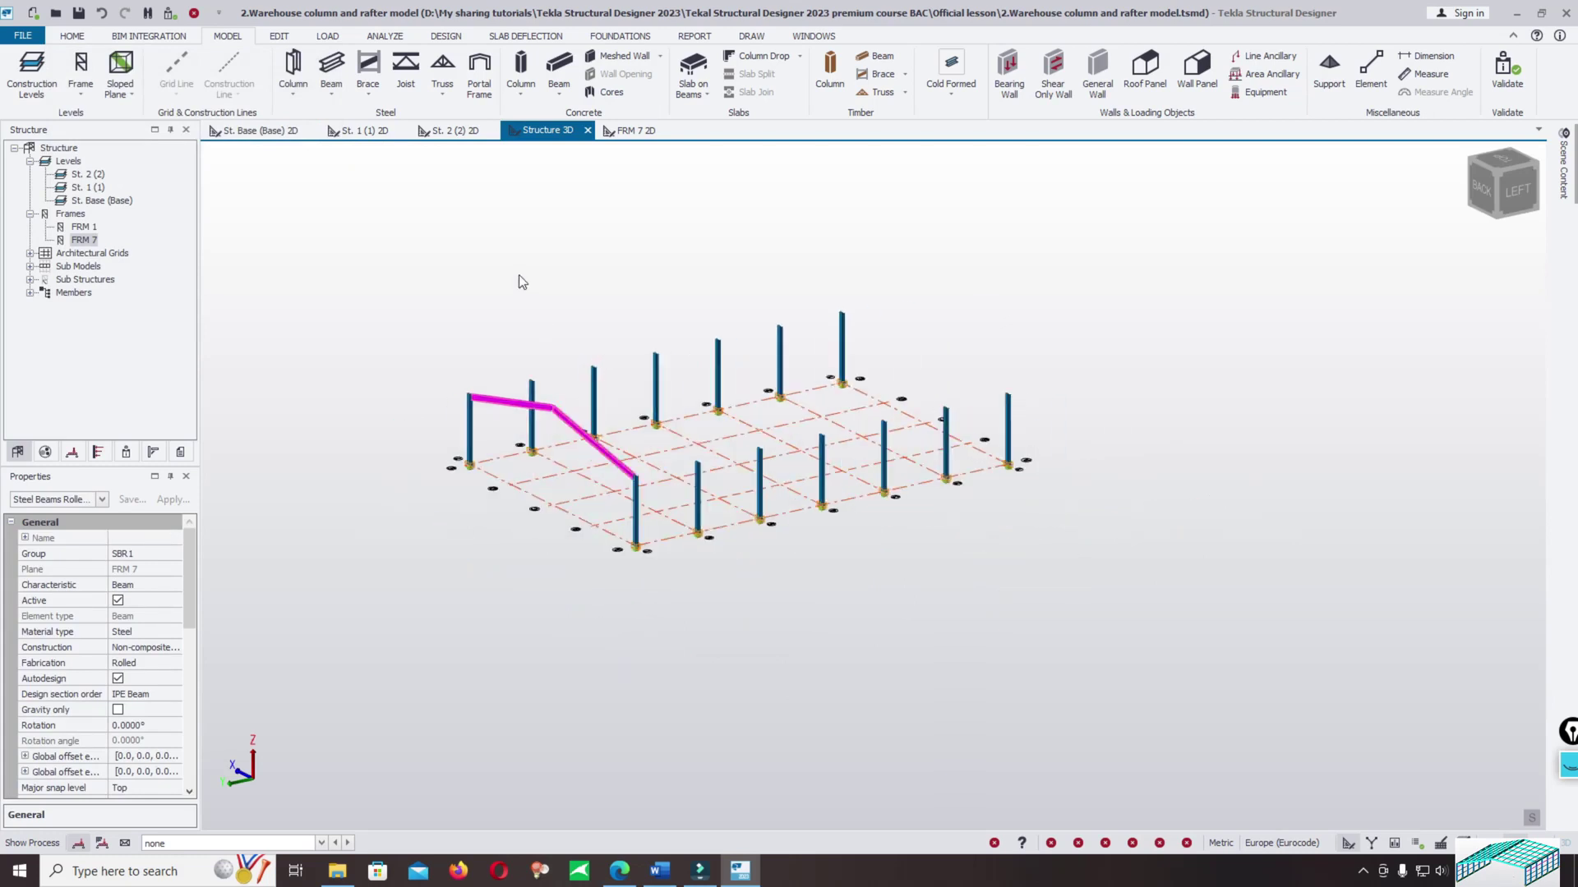
pyautogui.rightClick(520, 276)
pyautogui.click(562, 324)
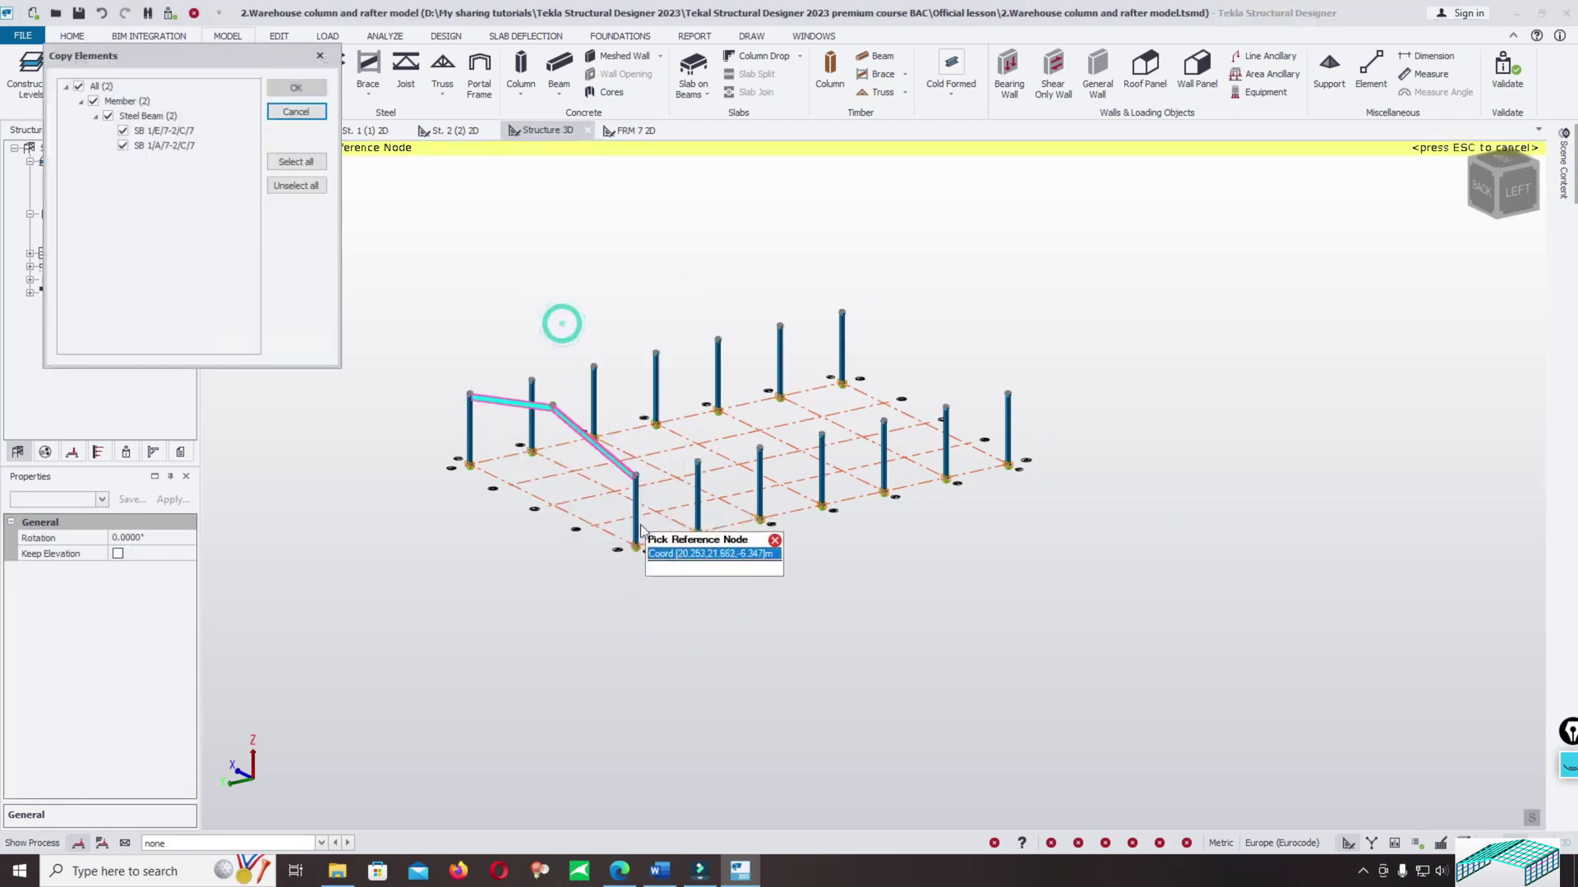
pyautogui.click(635, 476)
pyautogui.click(691, 467)
pyautogui.click(748, 450)
pyautogui.click(816, 427)
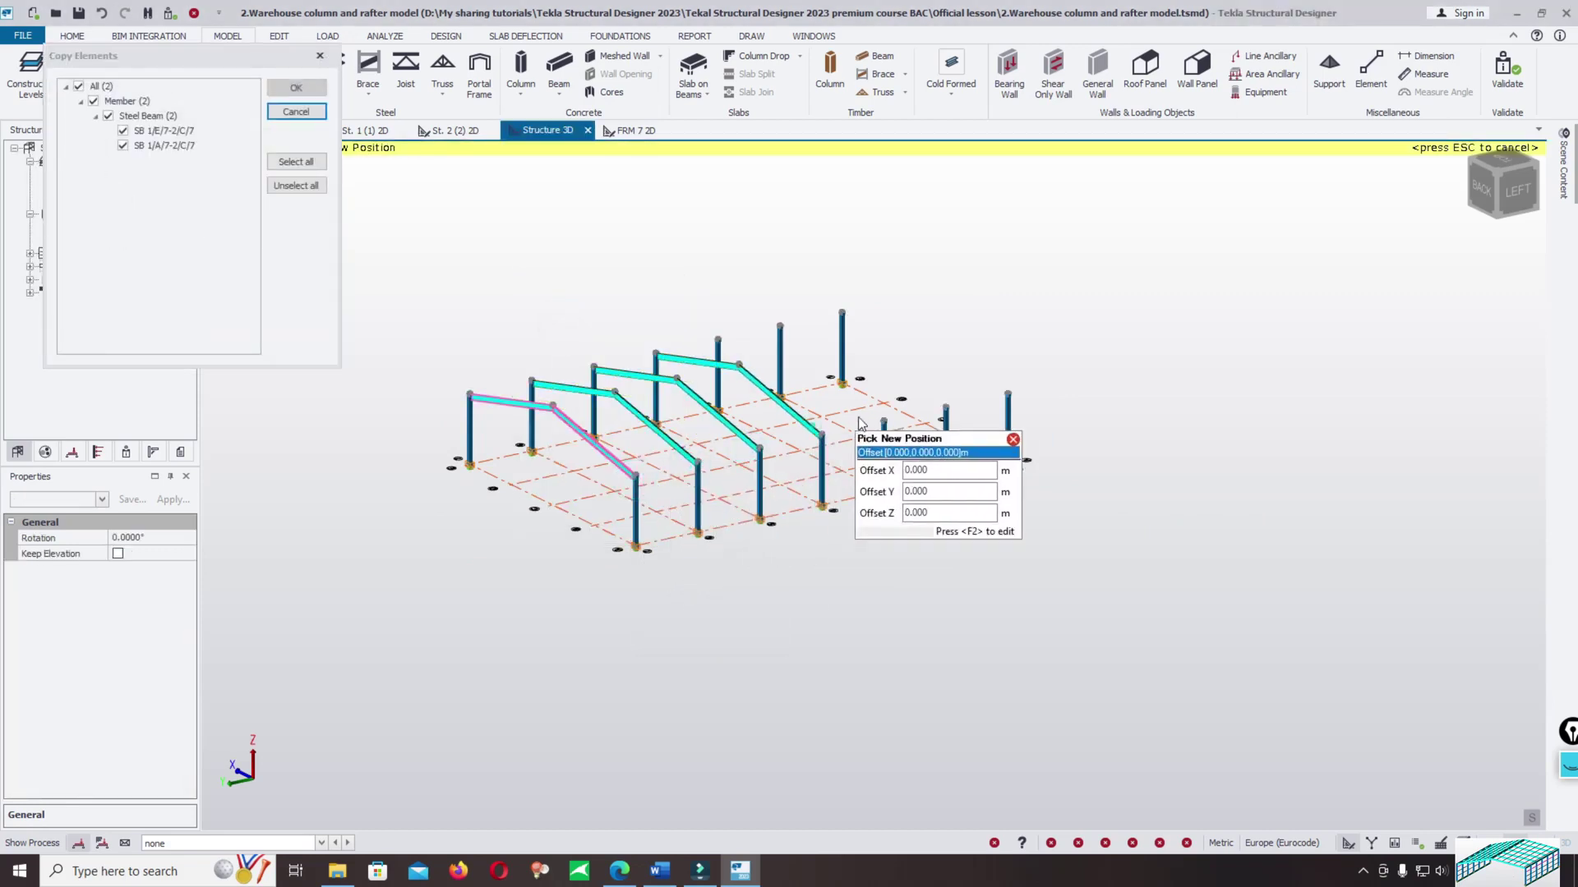
pyautogui.click(884, 423)
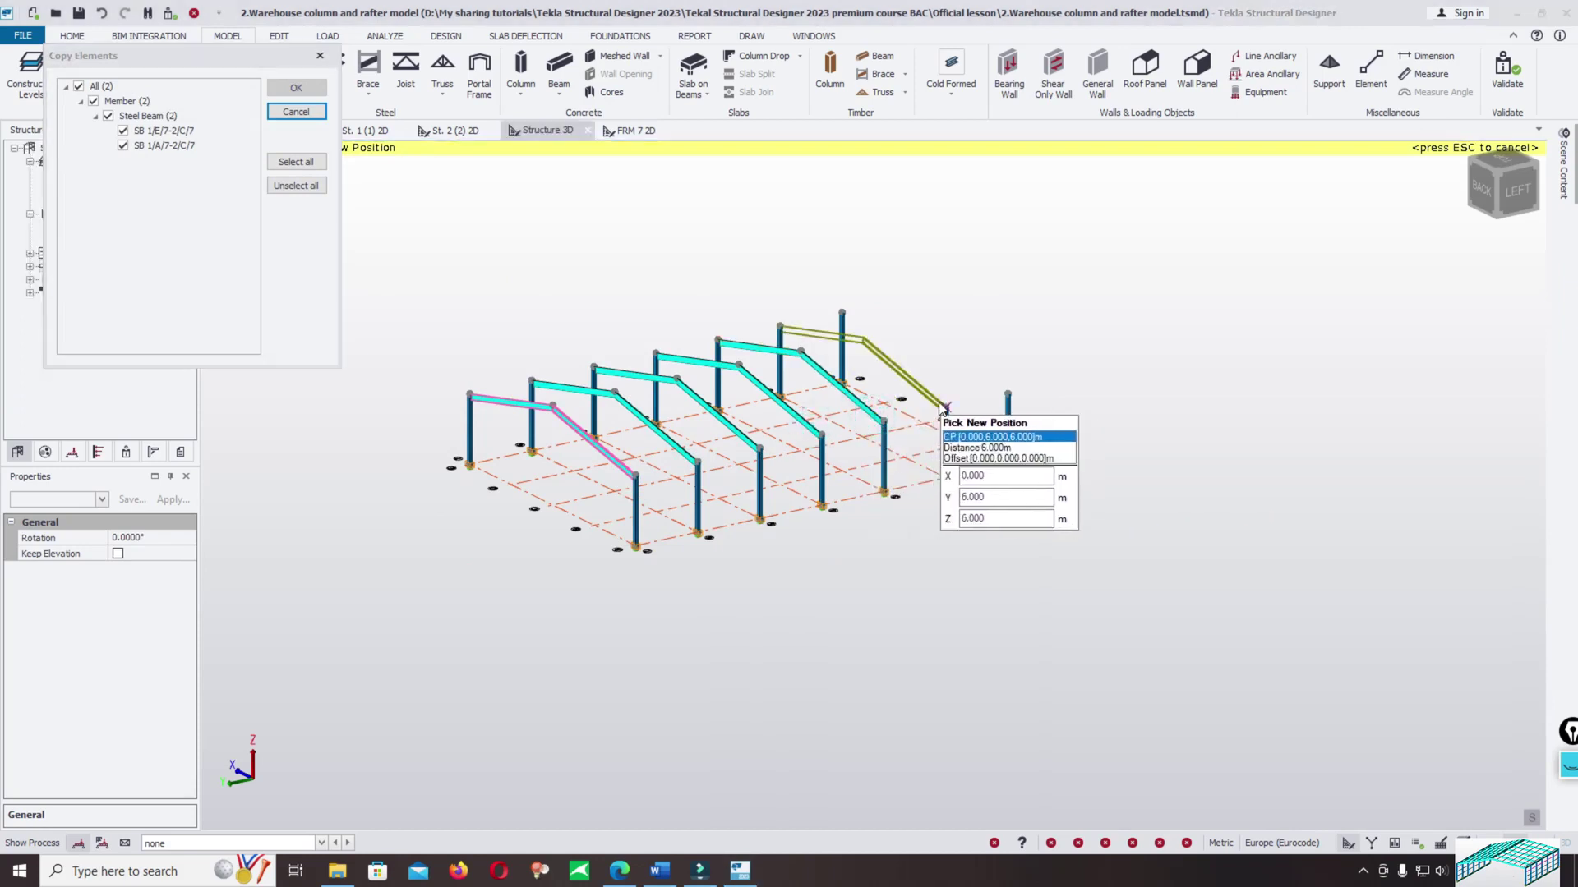
pyautogui.click(943, 407)
pyautogui.click(1007, 396)
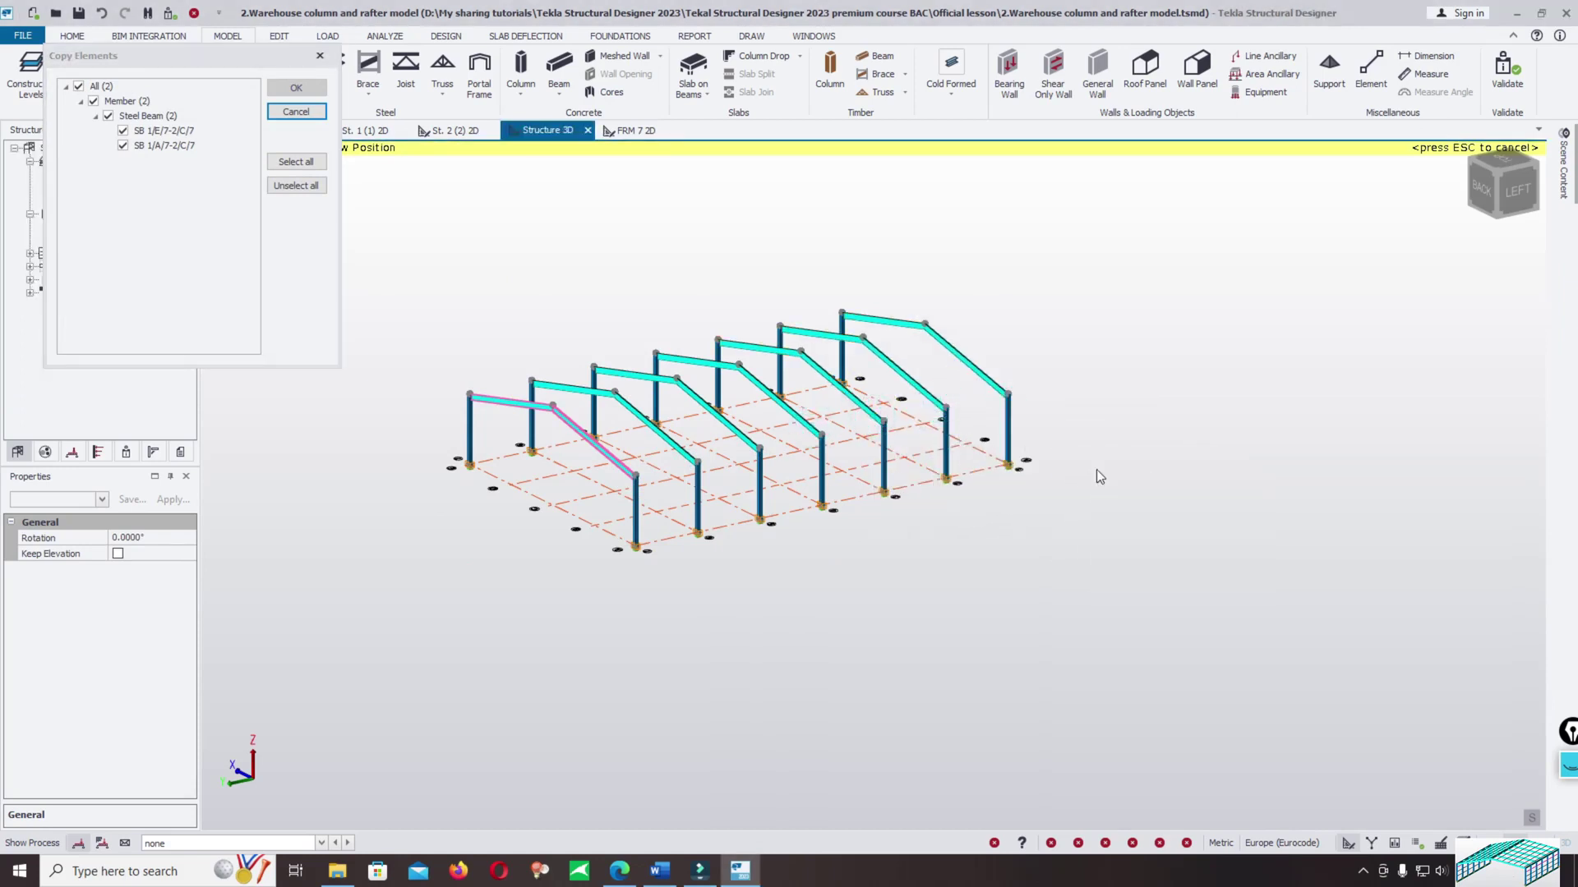
pyautogui.press('Escape')
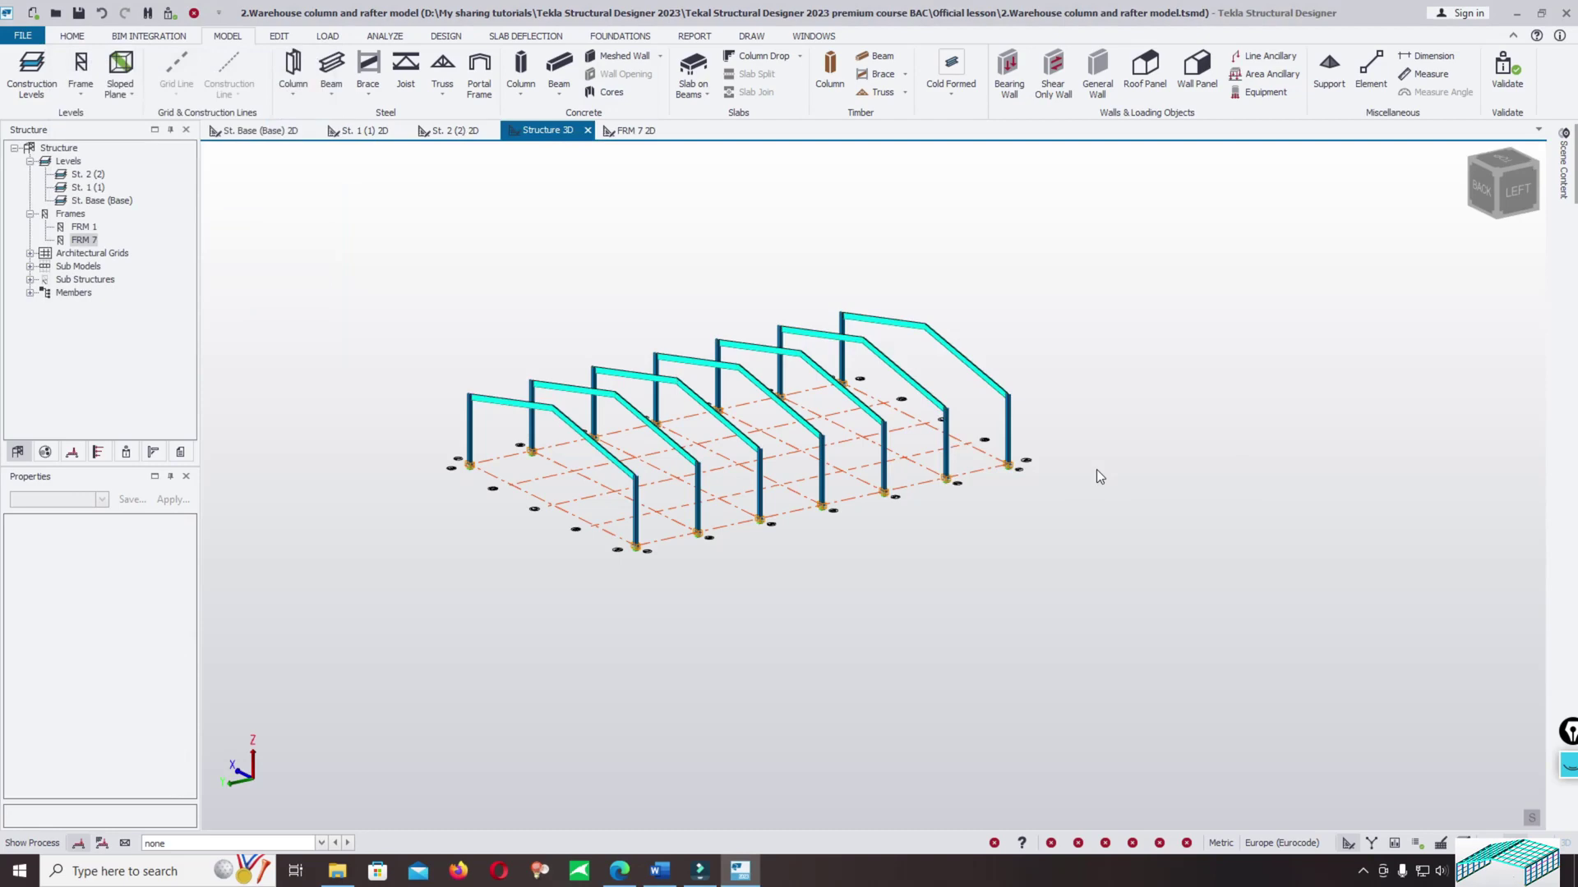
# Examine the row of column and rafter frames from several angles and at different zoom levels.
pyautogui.moveTo(554, 588); pyautogui.dragTo(628, 632, button='middle')
pyautogui.moveTo(810, 657)
pyautogui.mouseDown(button='middle')
pyautogui.moveTo(769, 688)
pyautogui.moveTo(707, 684)
pyautogui.moveTo(834, 667)
pyautogui.mouseUp(button='middle')
pyautogui.scroll(2, 581, 582)
pyautogui.scroll(-3, 736, 707)
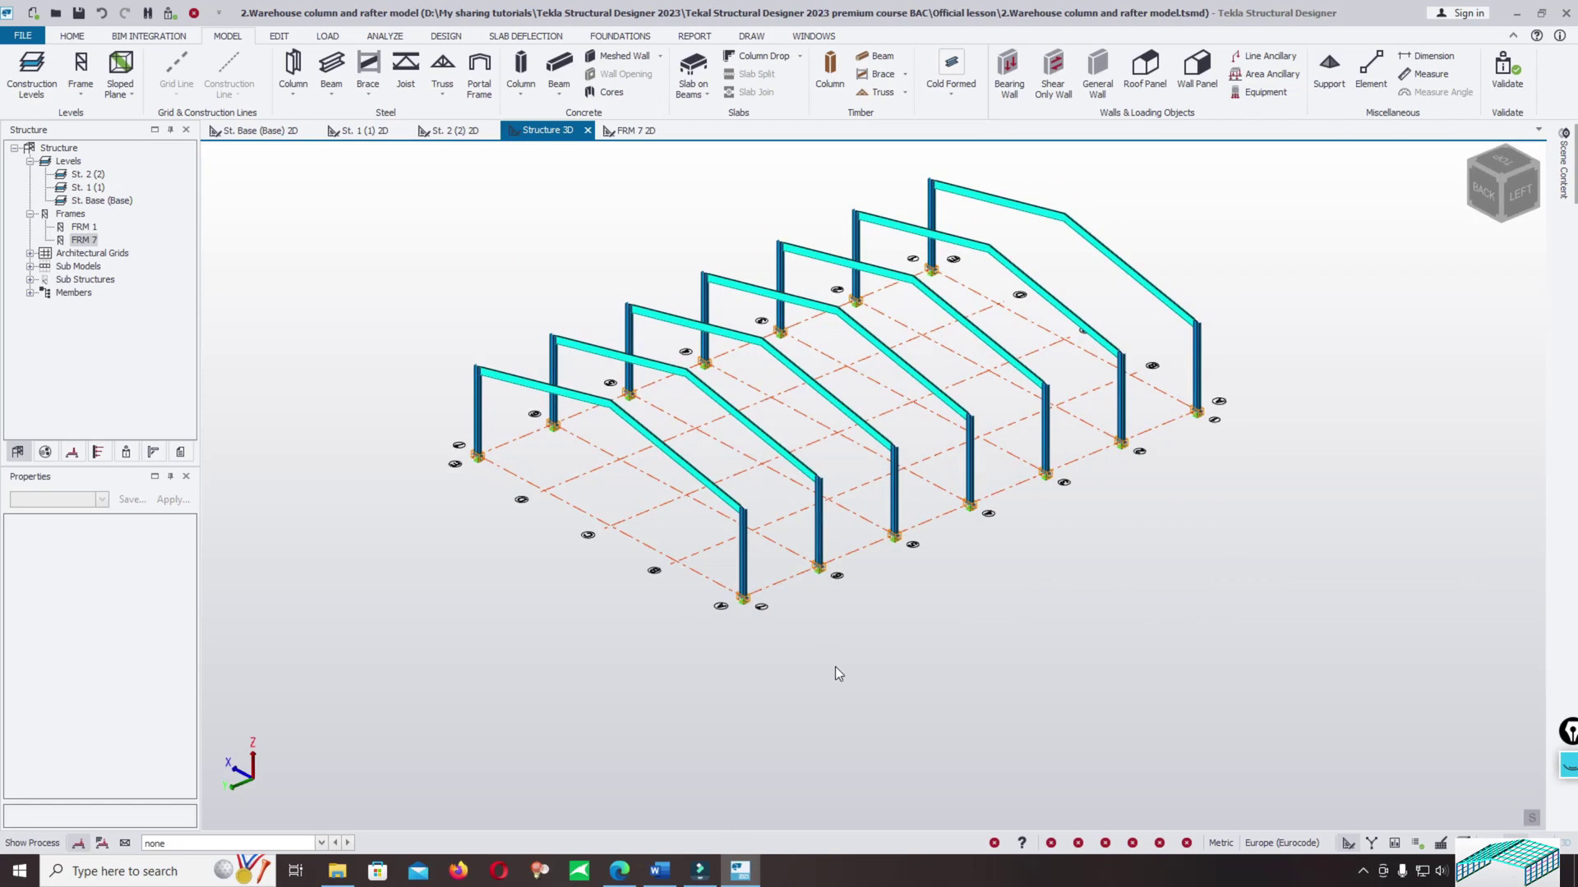
pyautogui.scroll(5, 753, 509)
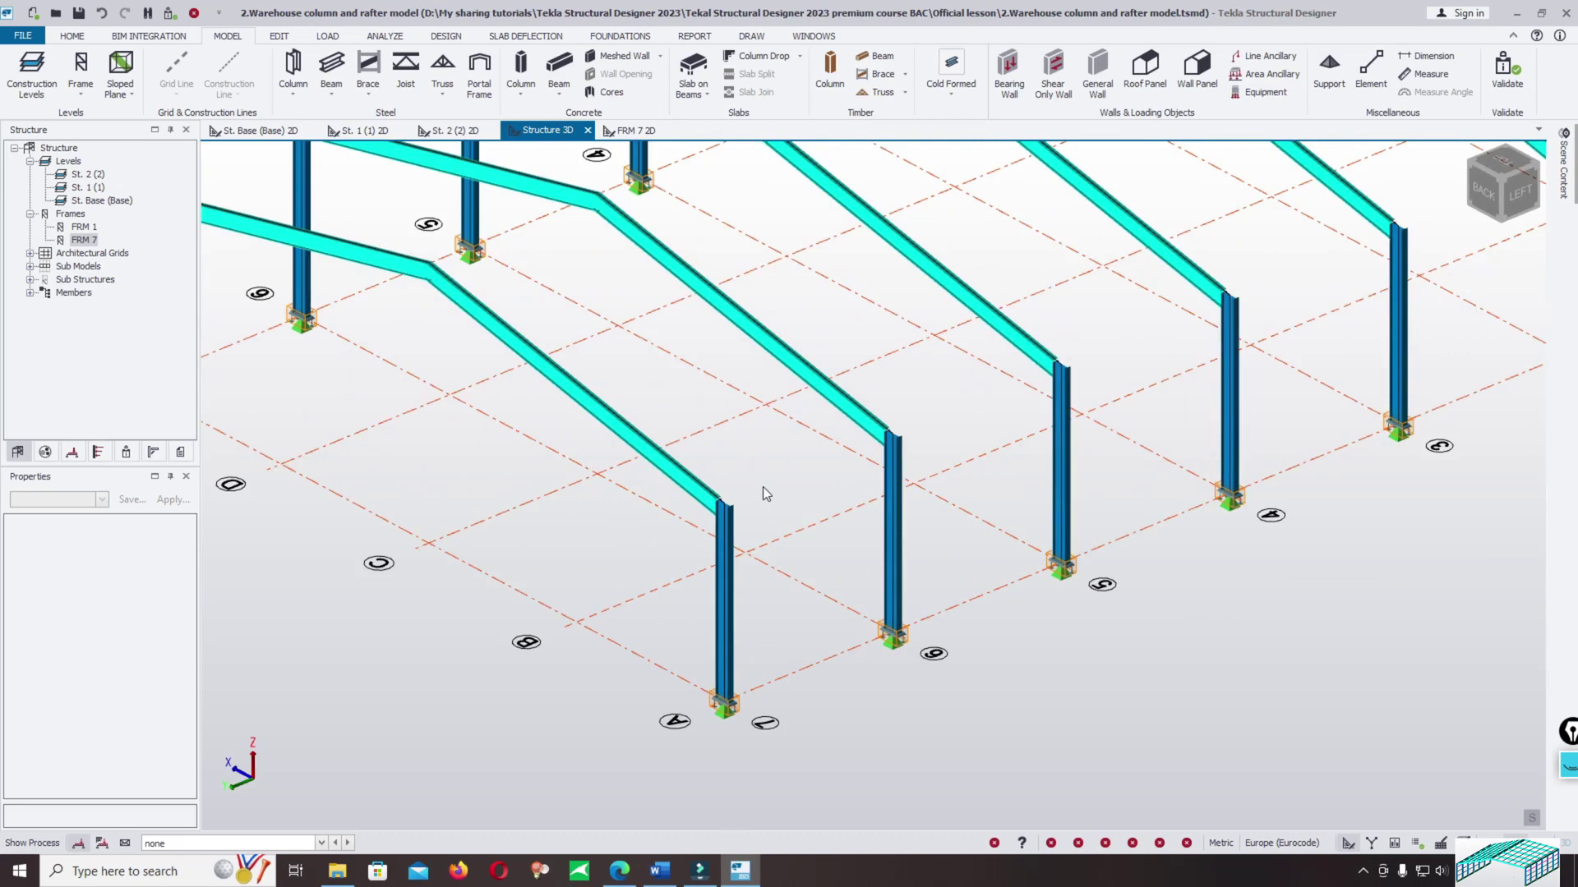
pyautogui.scroll(-2, 799, 626)
pyautogui.scroll(2, 525, 384)
pyautogui.scroll(-5, 534, 371)
pyautogui.scroll(-2, 797, 539)
pyautogui.scroll(3, 729, 516)
pyautogui.moveTo(718, 600); pyautogui.dragTo(711, 645, button='middle')
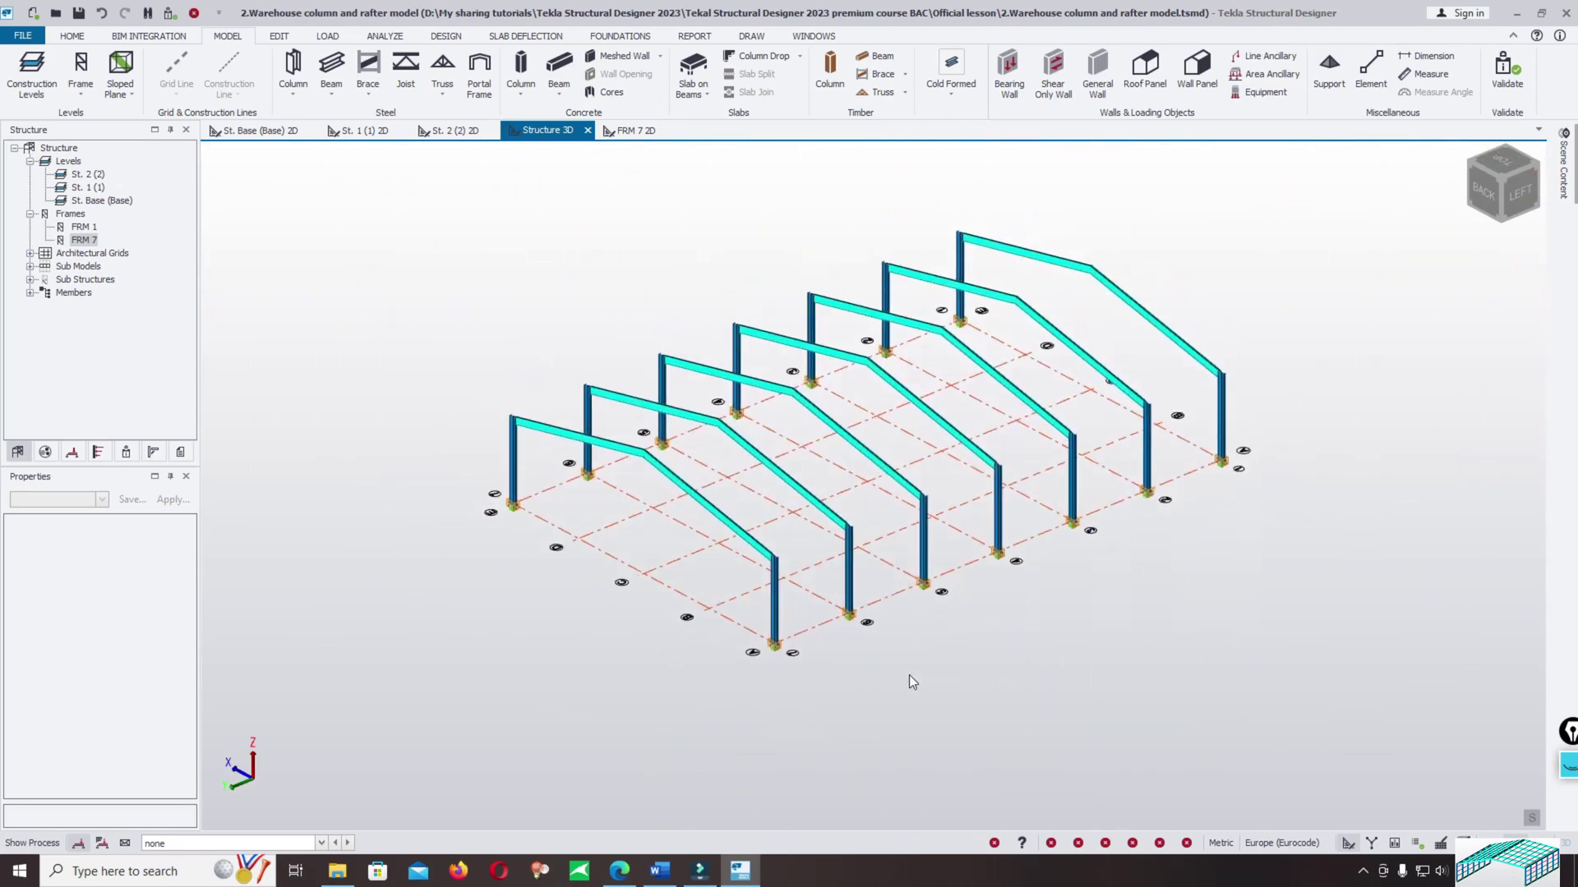
pyautogui.moveTo(909, 674); pyautogui.dragTo(1080, 588, button='right')
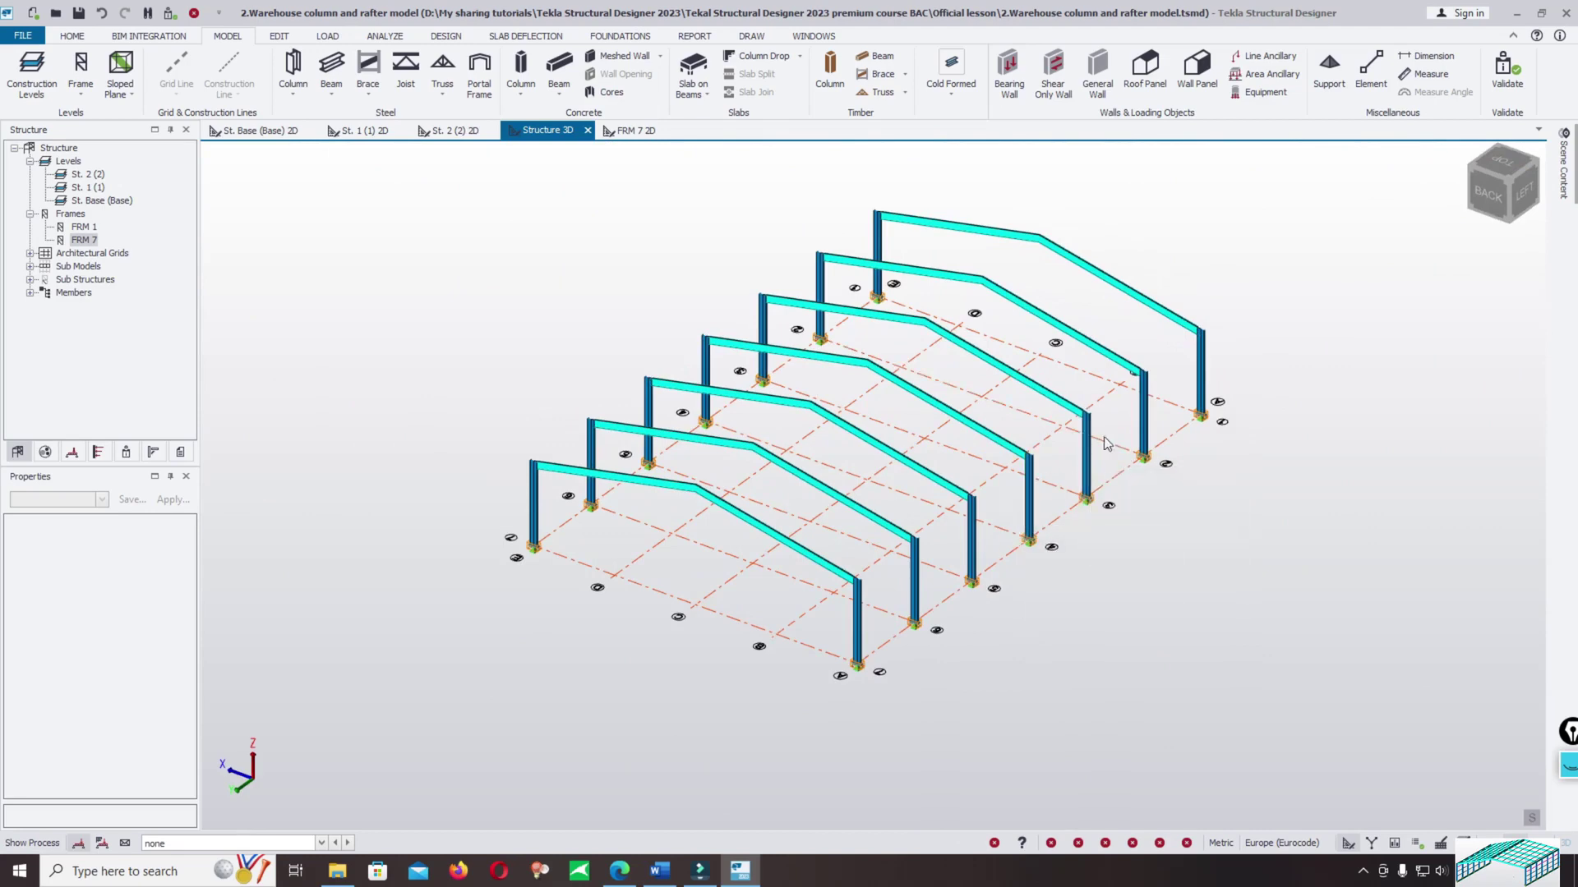
pyautogui.scroll(3, 1109, 431)
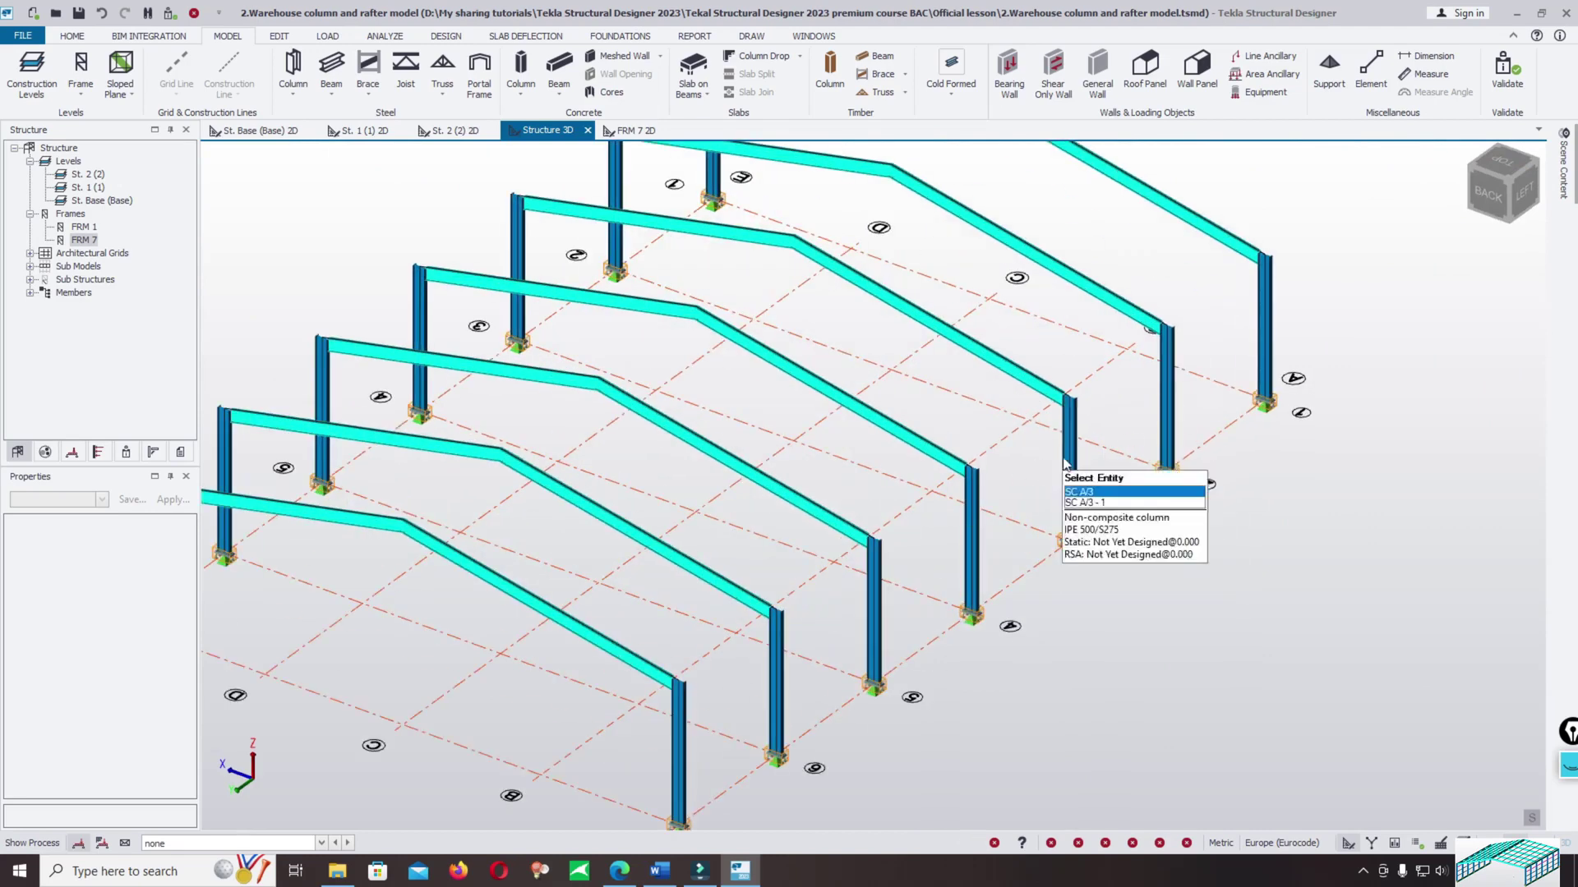
pyautogui.scroll(-3, 1060, 468)
pyautogui.scroll(2, 827, 398)
pyautogui.scroll(-2, 826, 398)
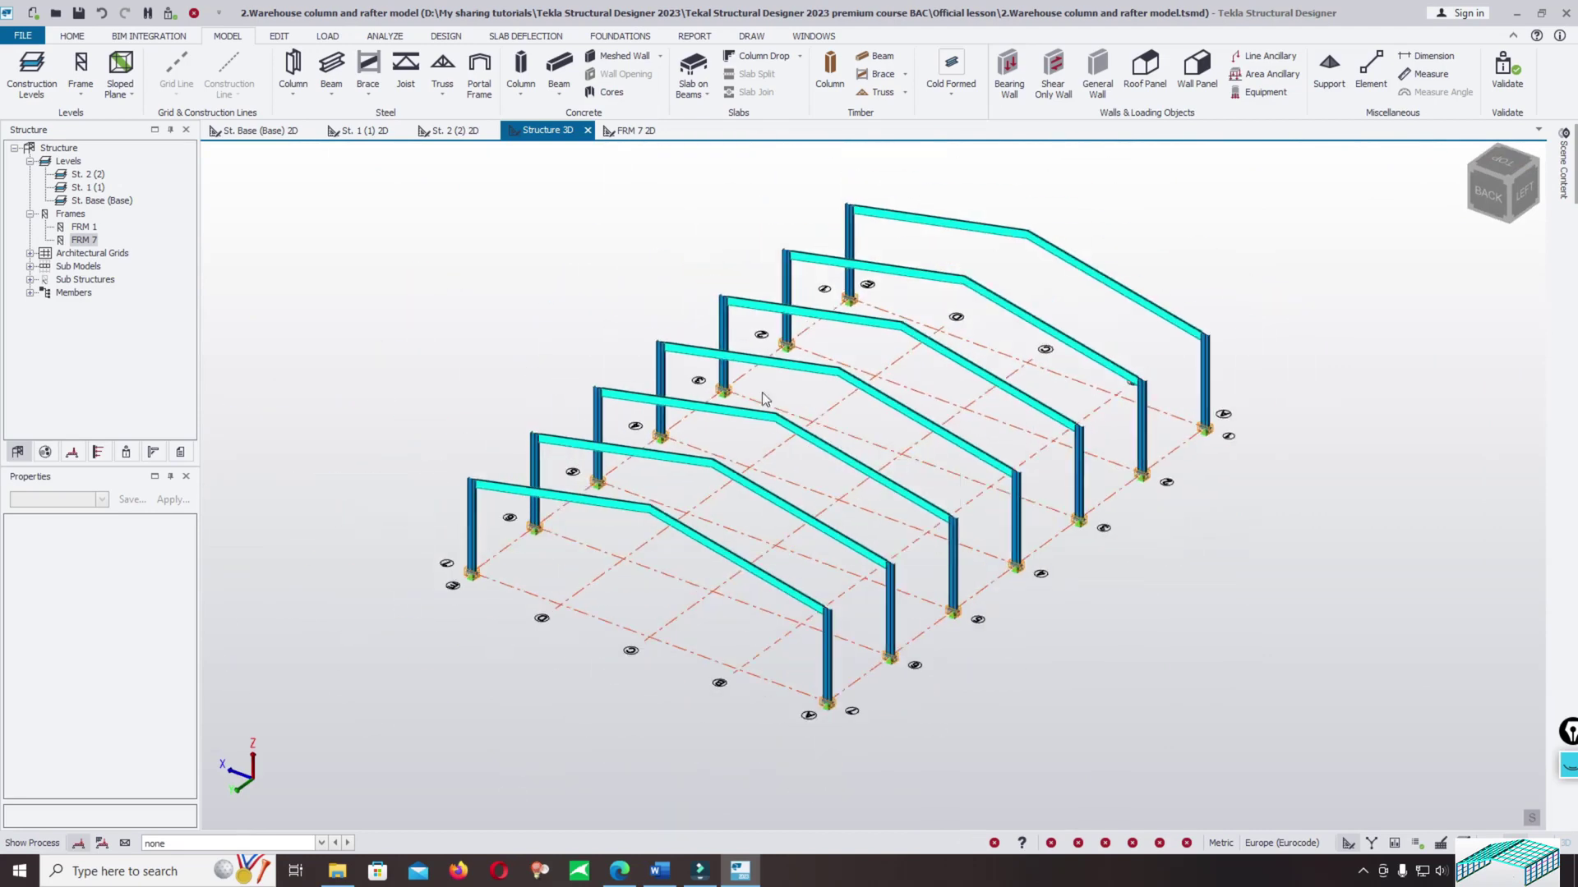
pyautogui.moveTo(768, 703); pyautogui.dragTo(796, 679, button='right')
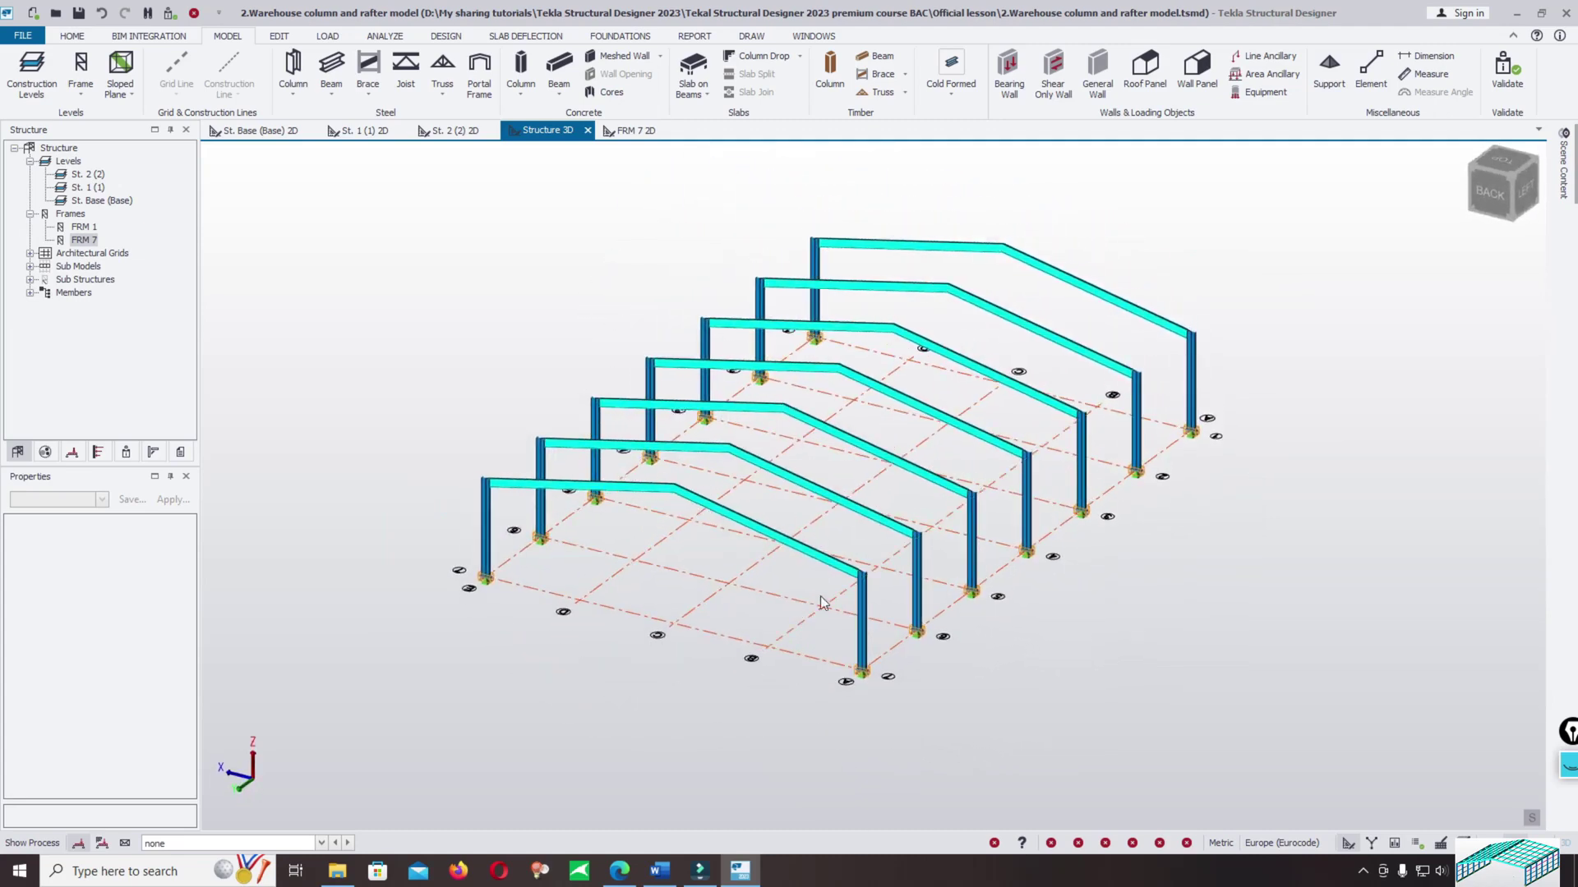
pyautogui.scroll(3, 855, 572)
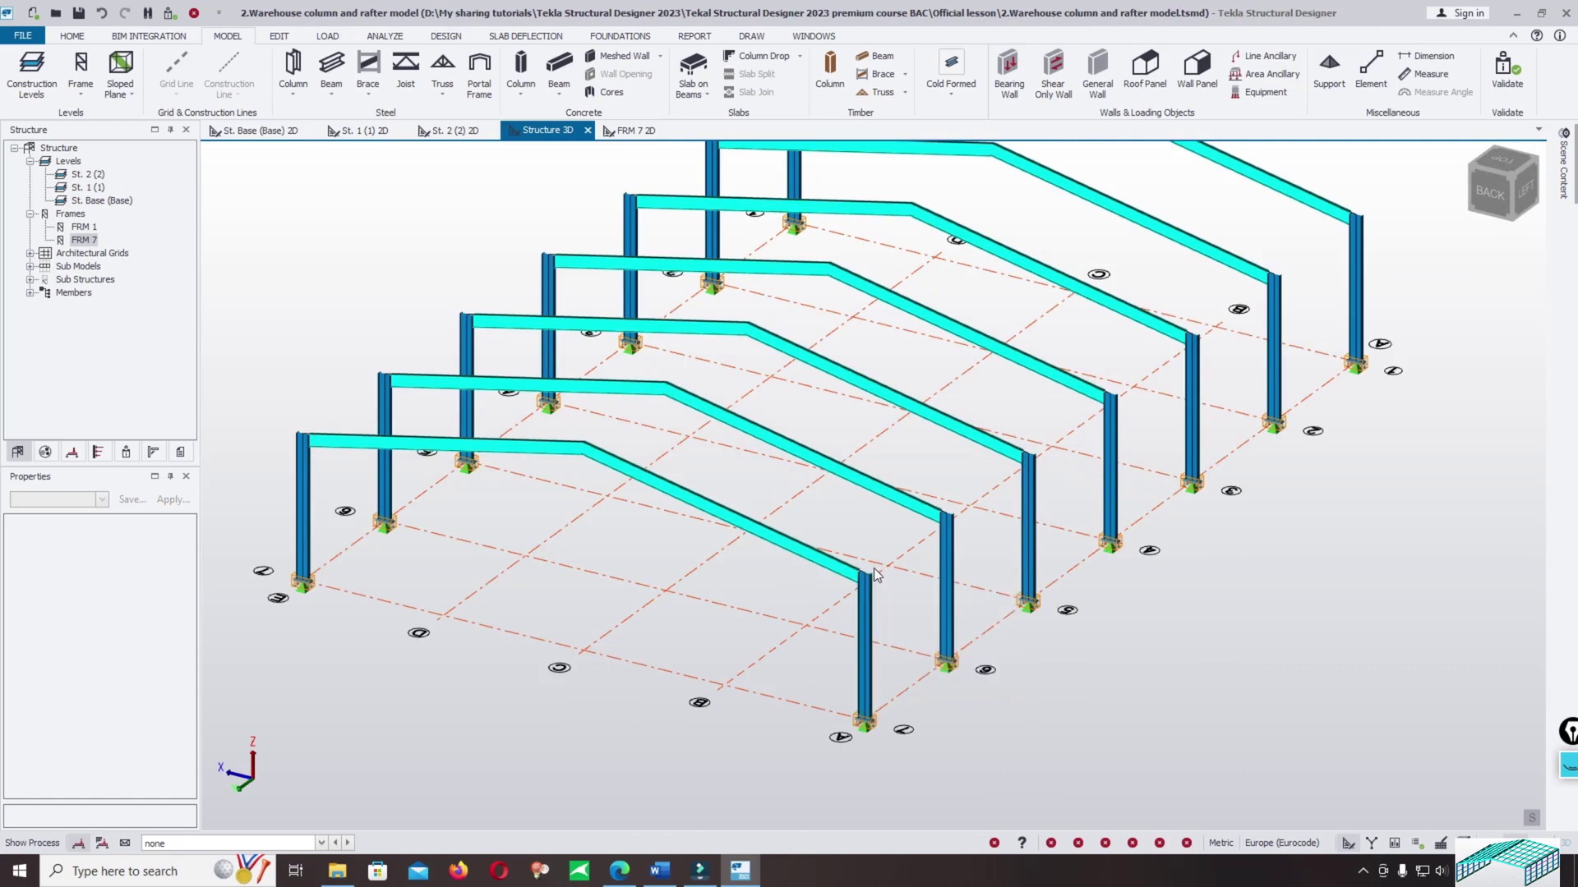
pyautogui.moveTo(1039, 346); pyautogui.dragTo(981, 421, button='middle')
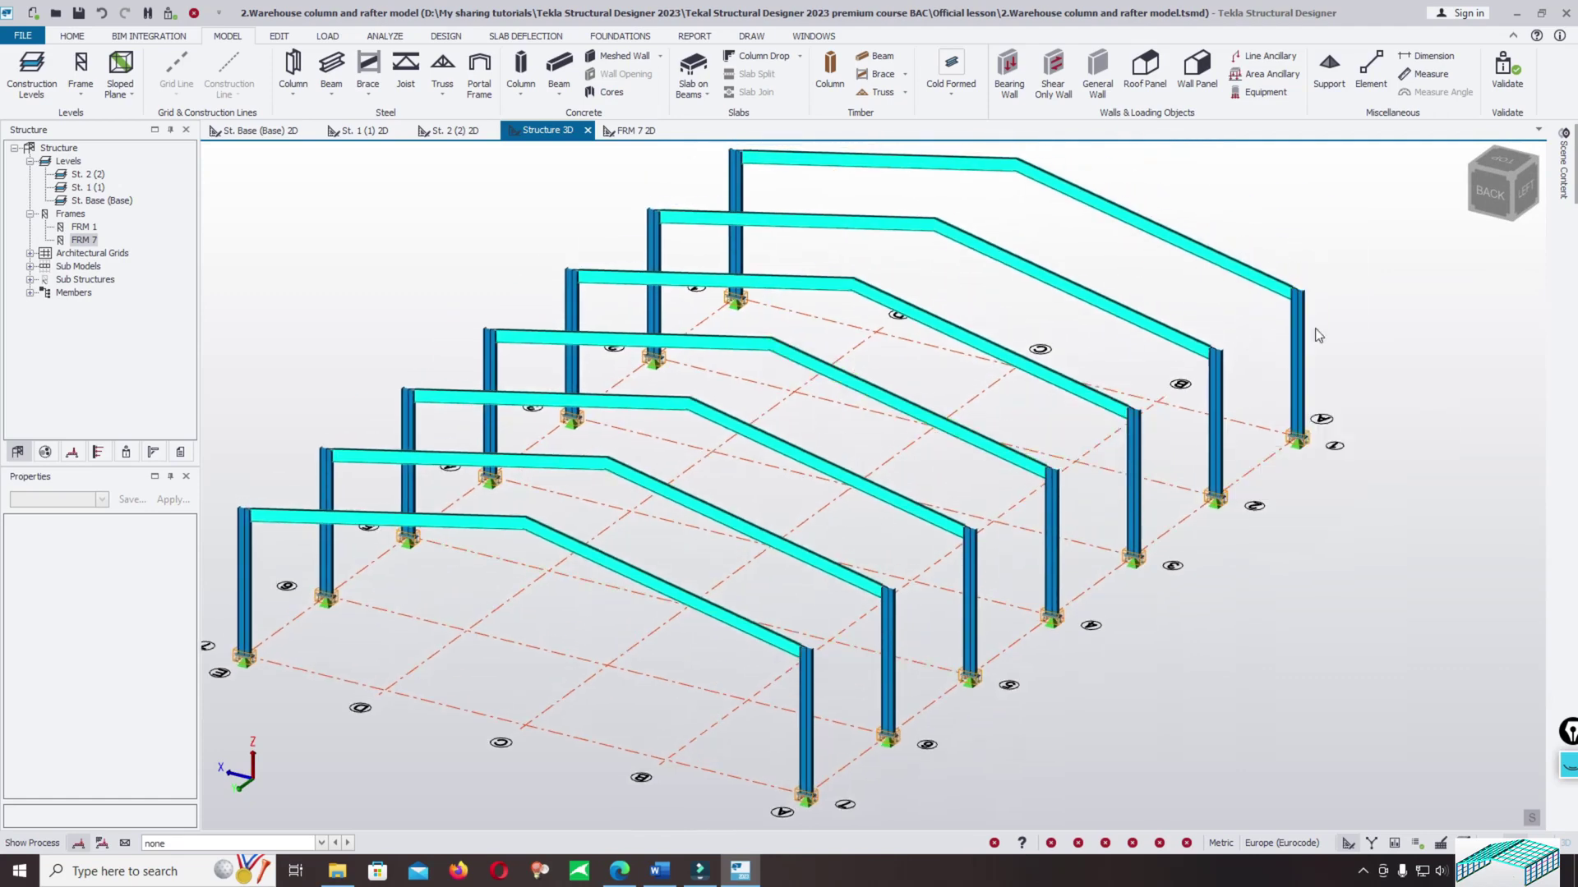
# Examine the joint between the rafter and the column at A/4 up close, along with the overall frame layout.
pyautogui.click(278, 36)
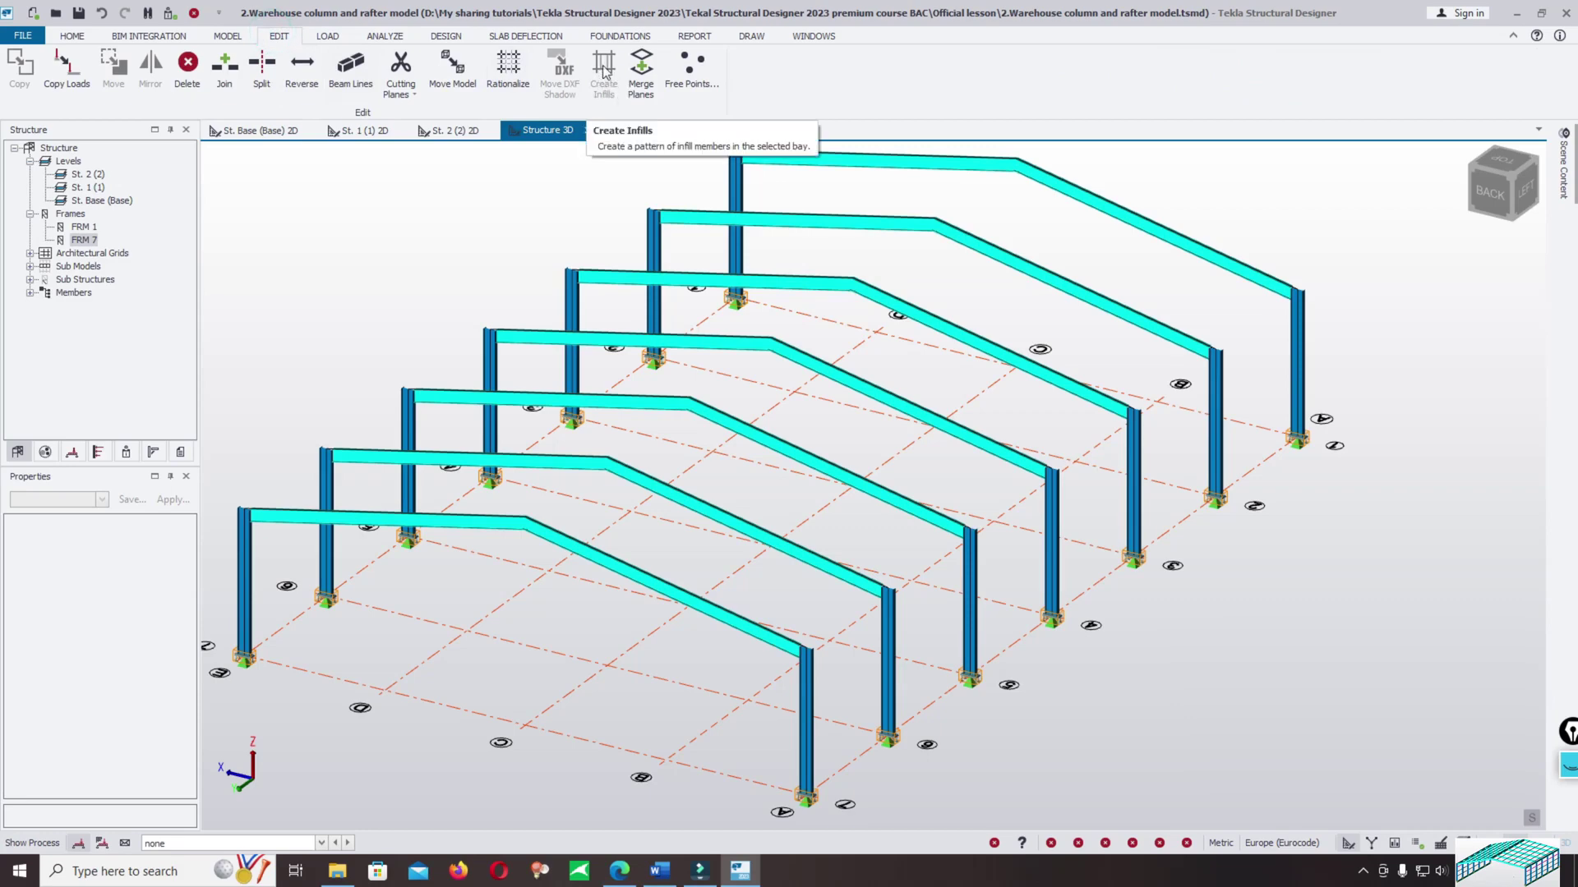
pyautogui.scroll(8, 832, 463)
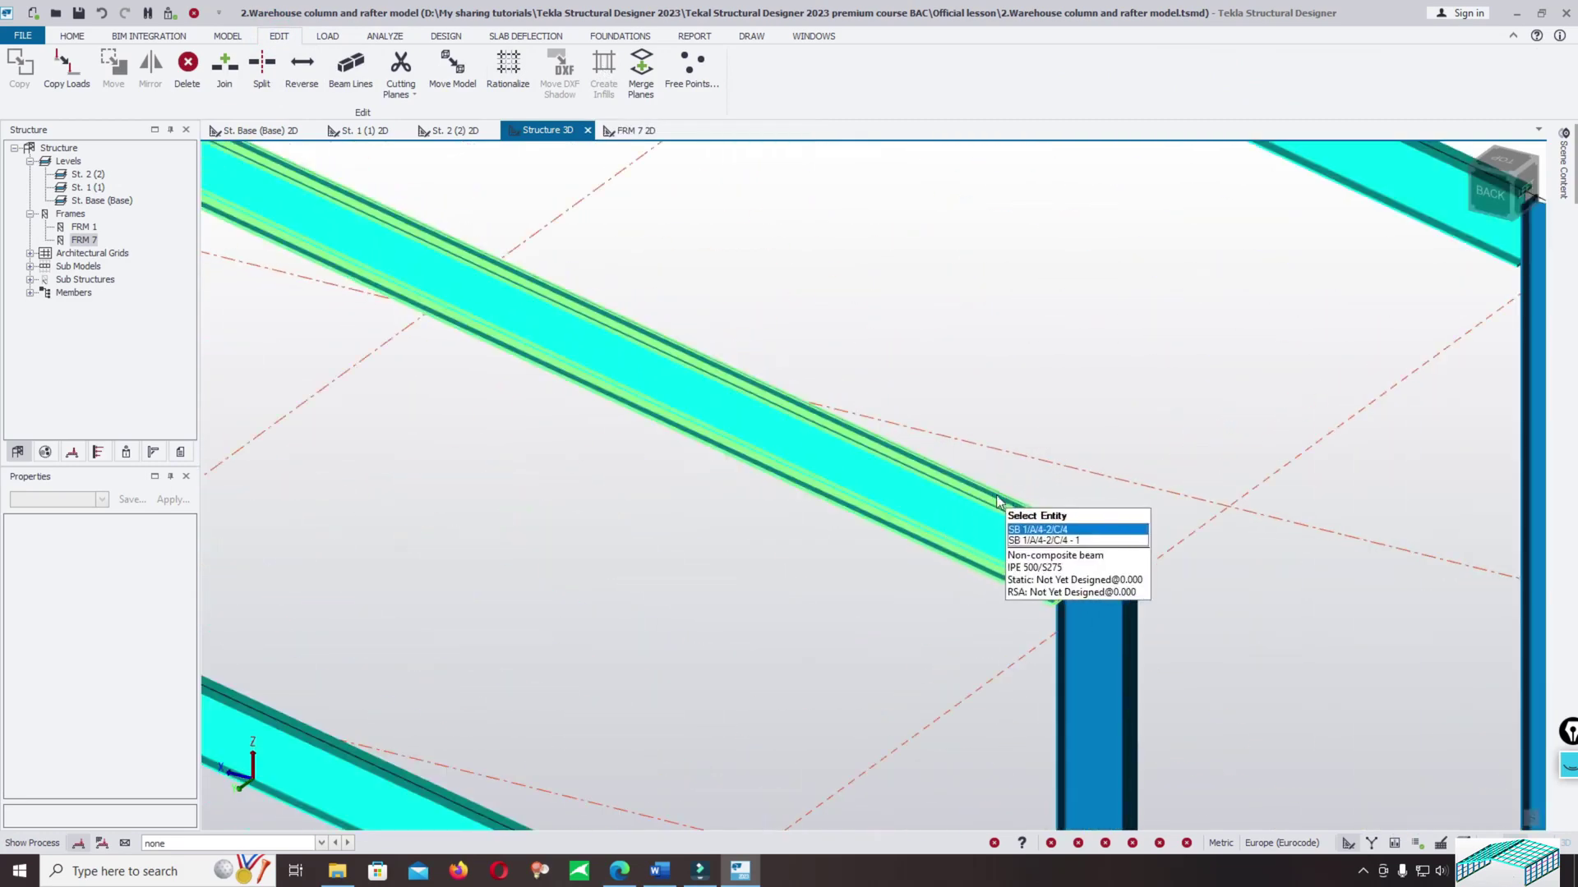
pyautogui.scroll(2, 978, 457)
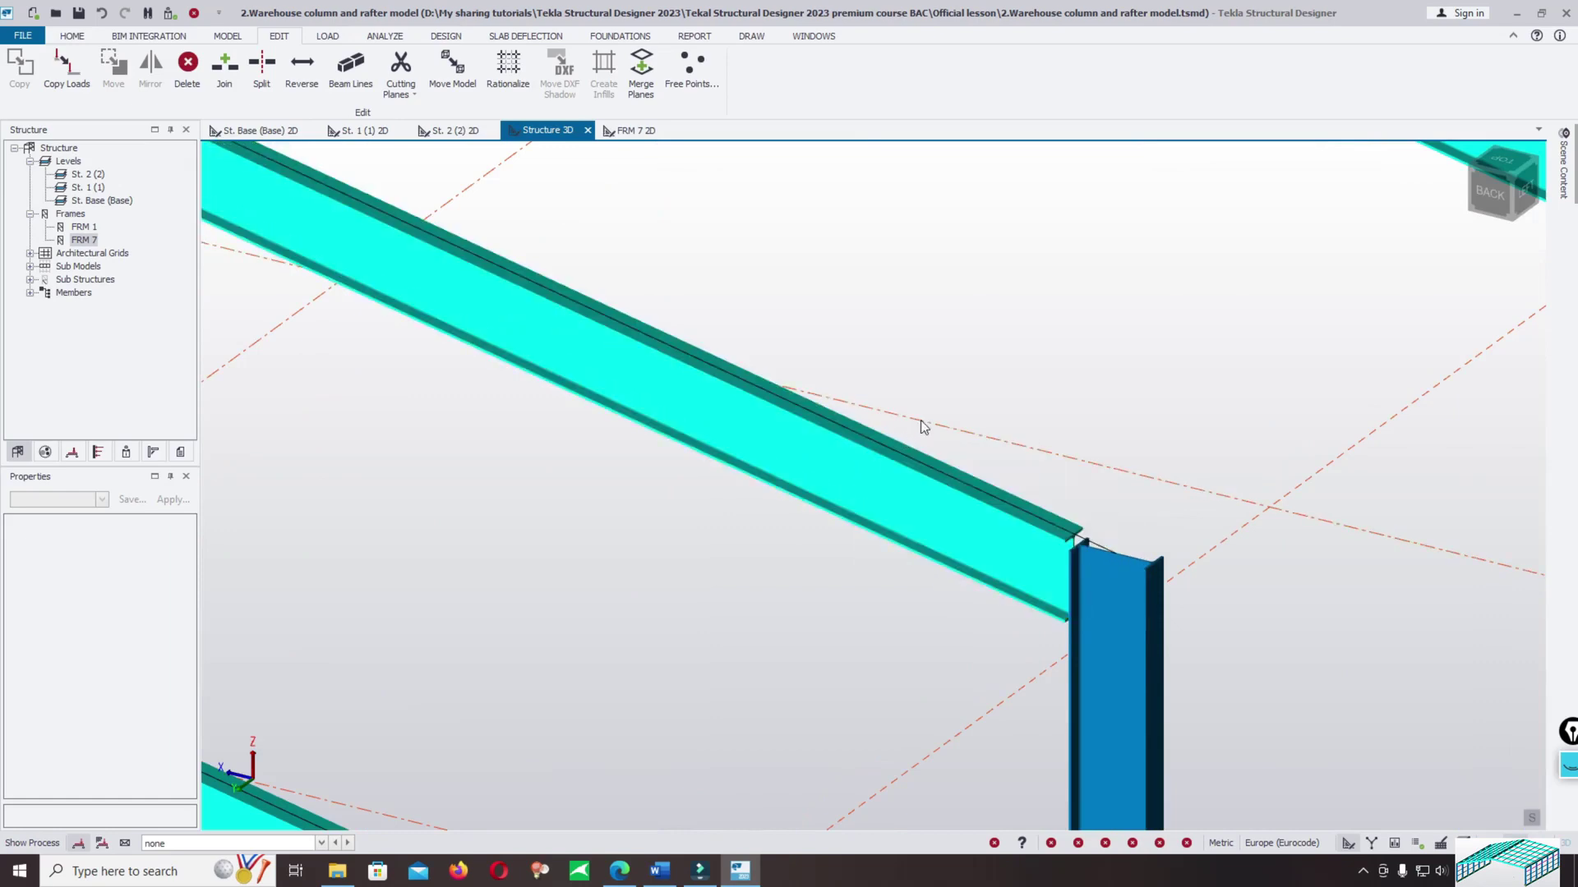
pyautogui.scroll(-10, 921, 417)
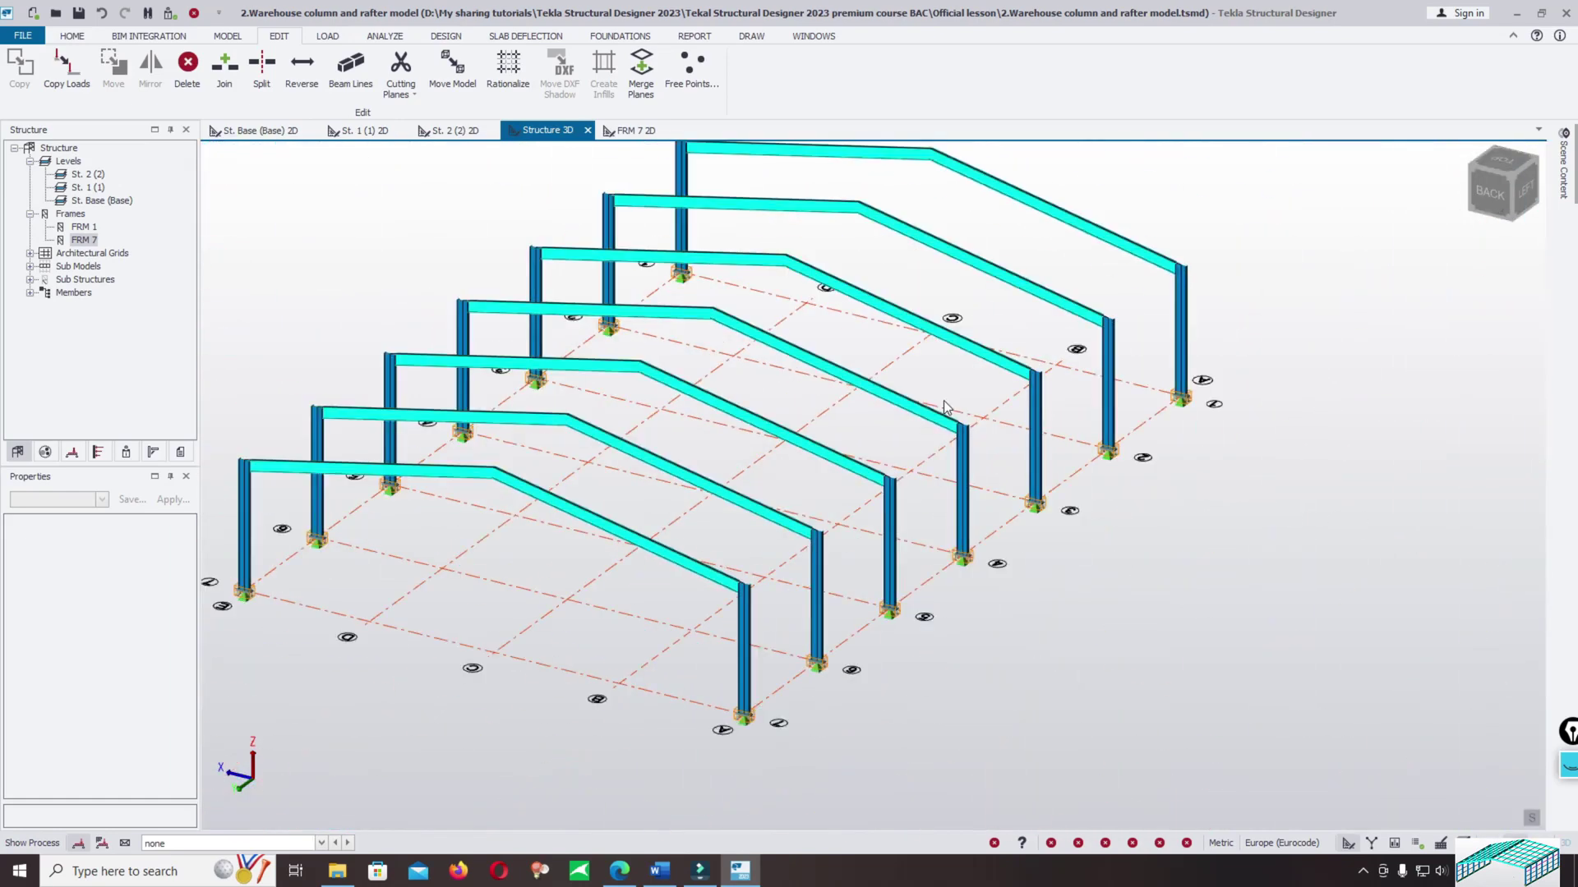
pyautogui.moveTo(1090, 677); pyautogui.dragTo(1006, 669, button='middle')
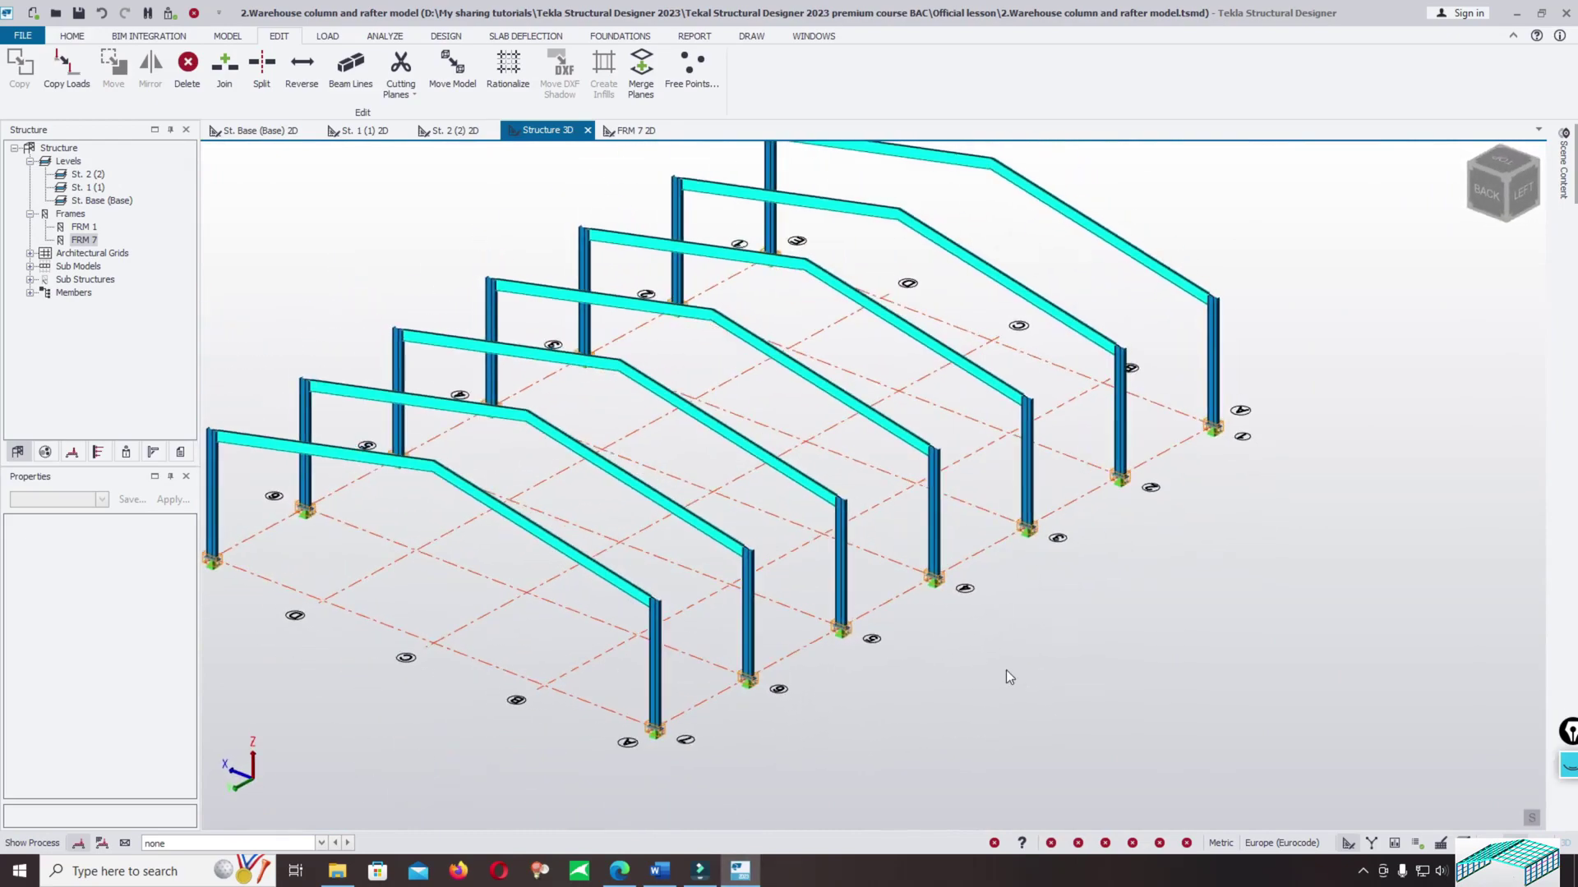
pyautogui.scroll(-3, 1006, 669)
pyautogui.scroll(2, 753, 556)
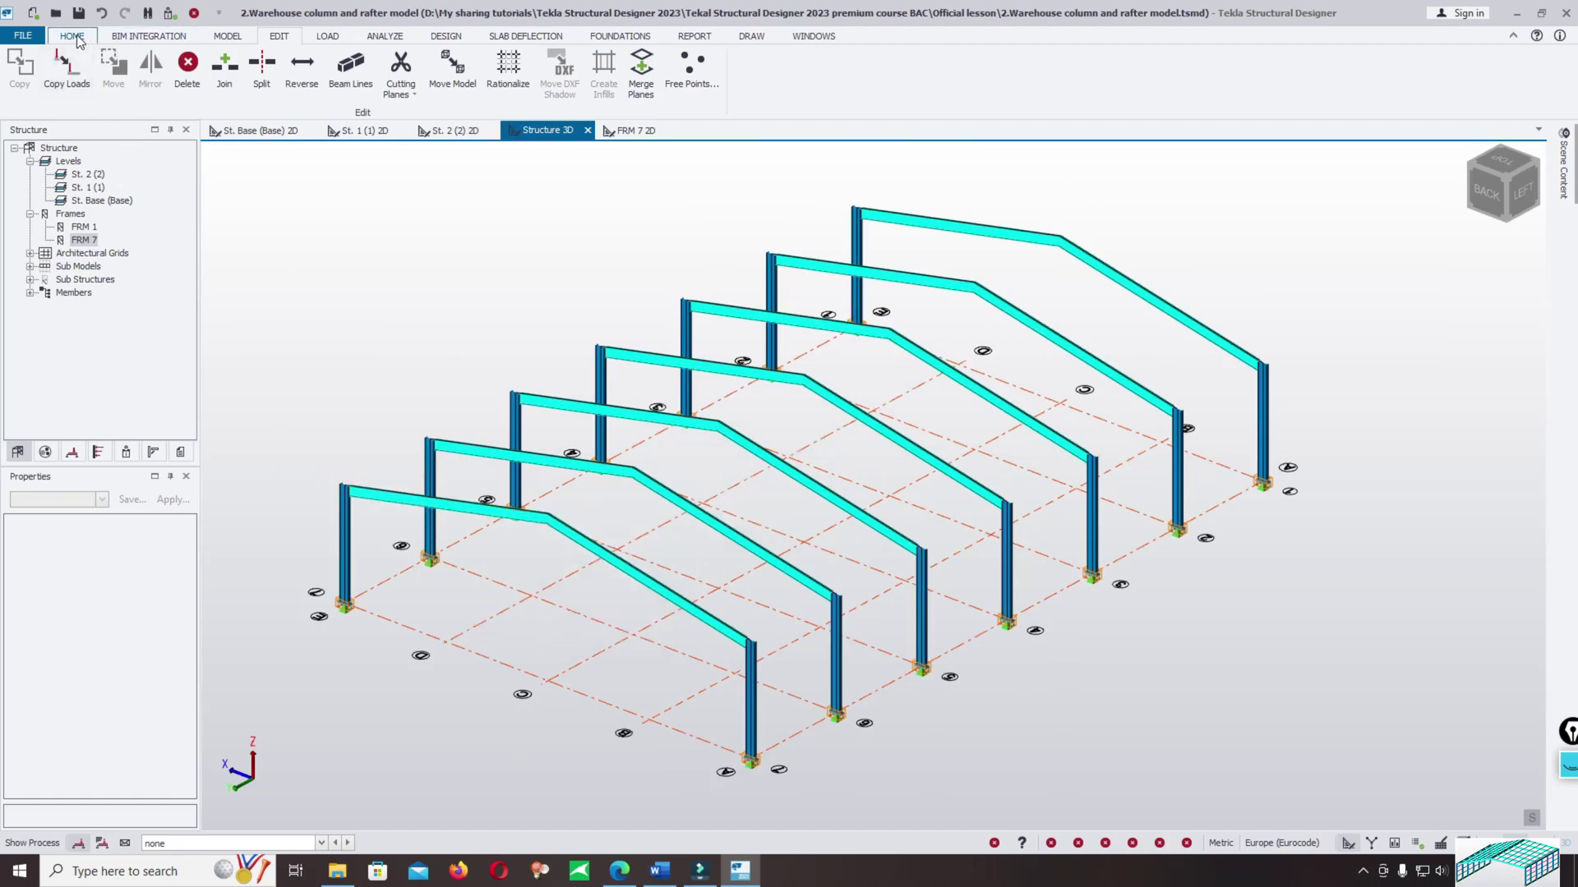
# Add IPE 500 steel beams from grid line 7 to grid line 1 along the ridge and along the eave on grid line A.
pyautogui.click(227, 39)
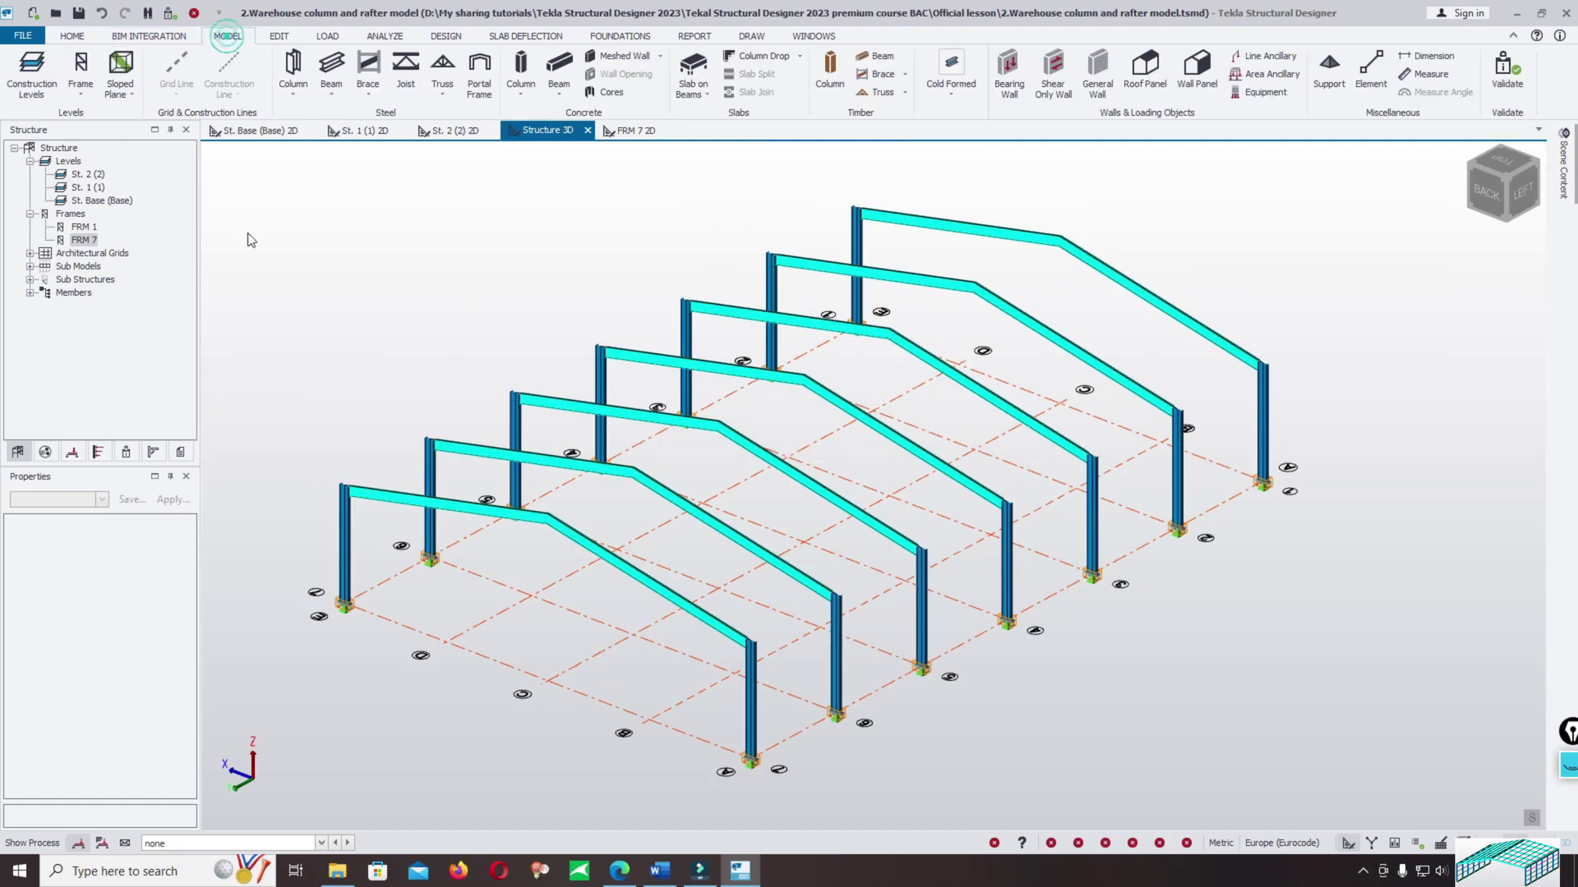
pyautogui.click(331, 66)
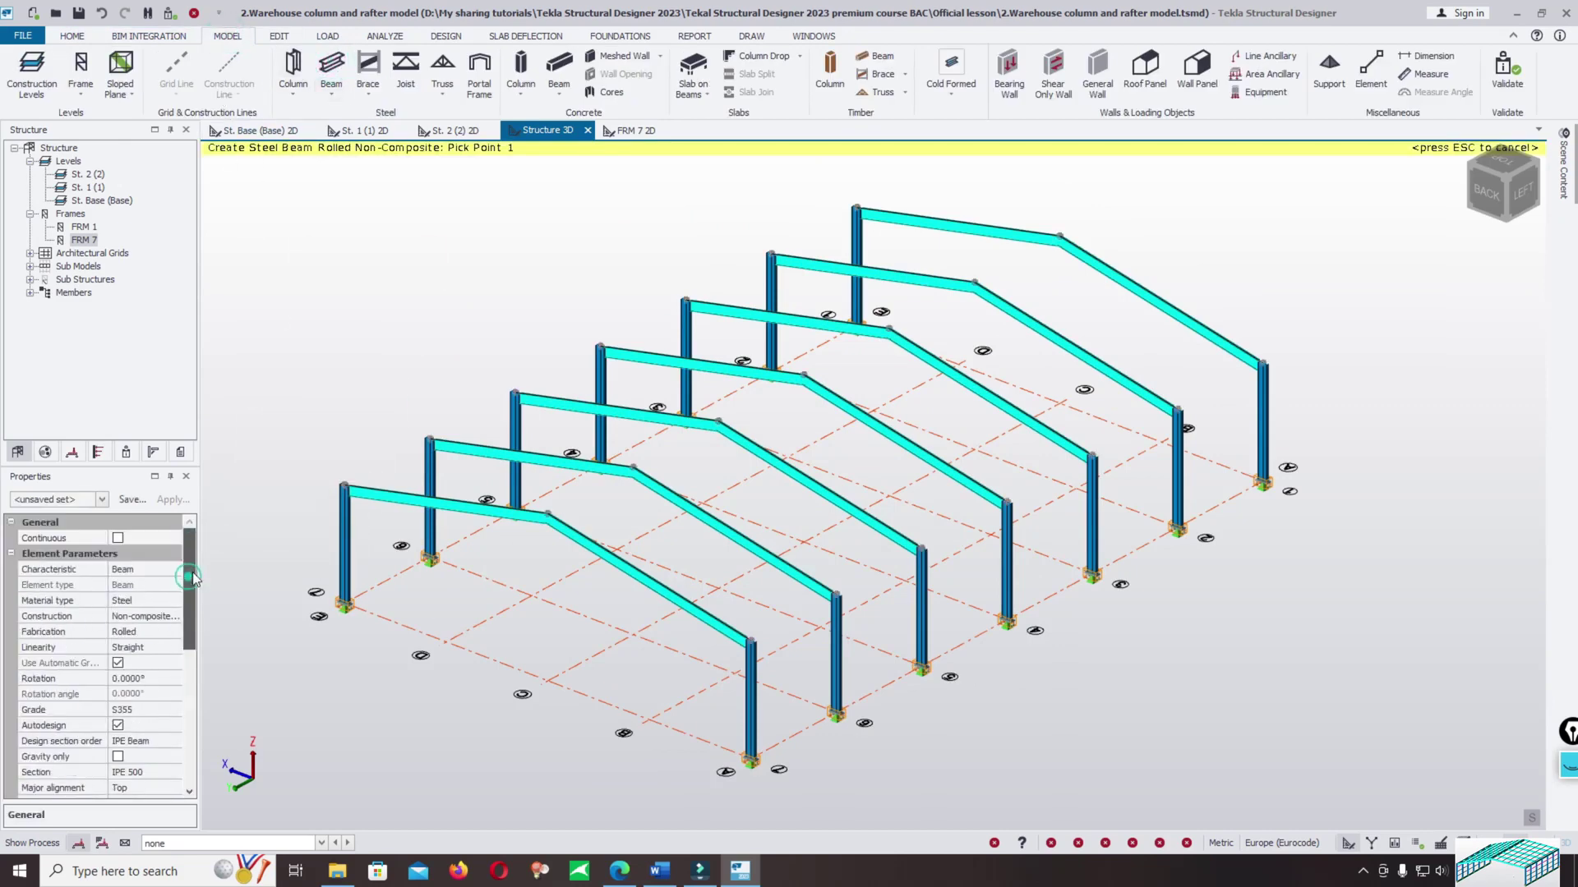
pyautogui.click(549, 515)
pyautogui.click(1060, 236)
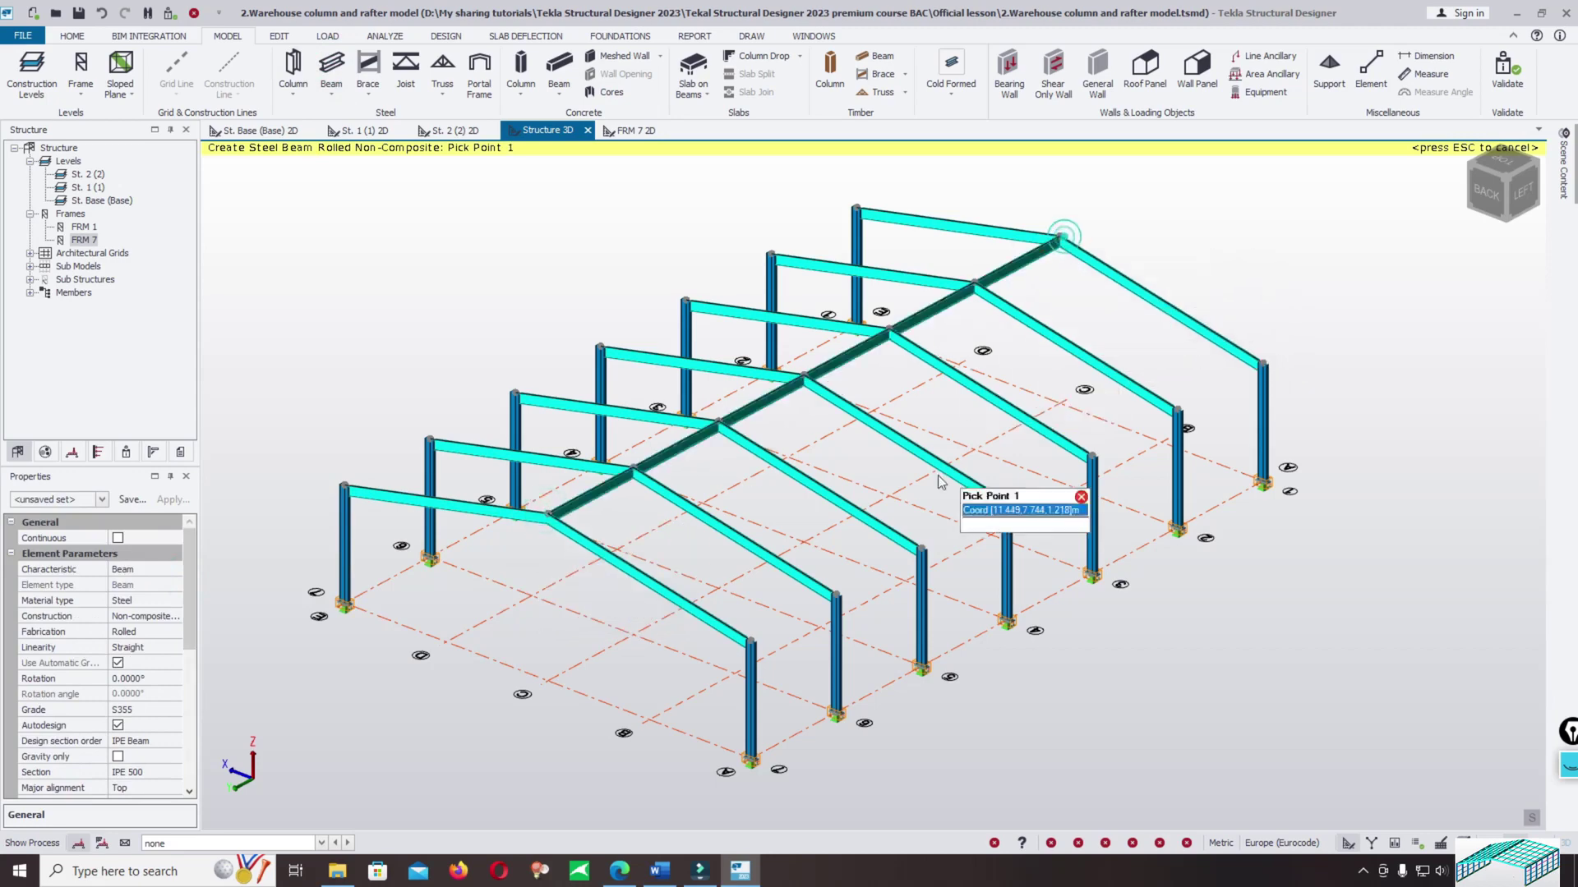
pyautogui.click(750, 641)
pyautogui.click(1263, 421)
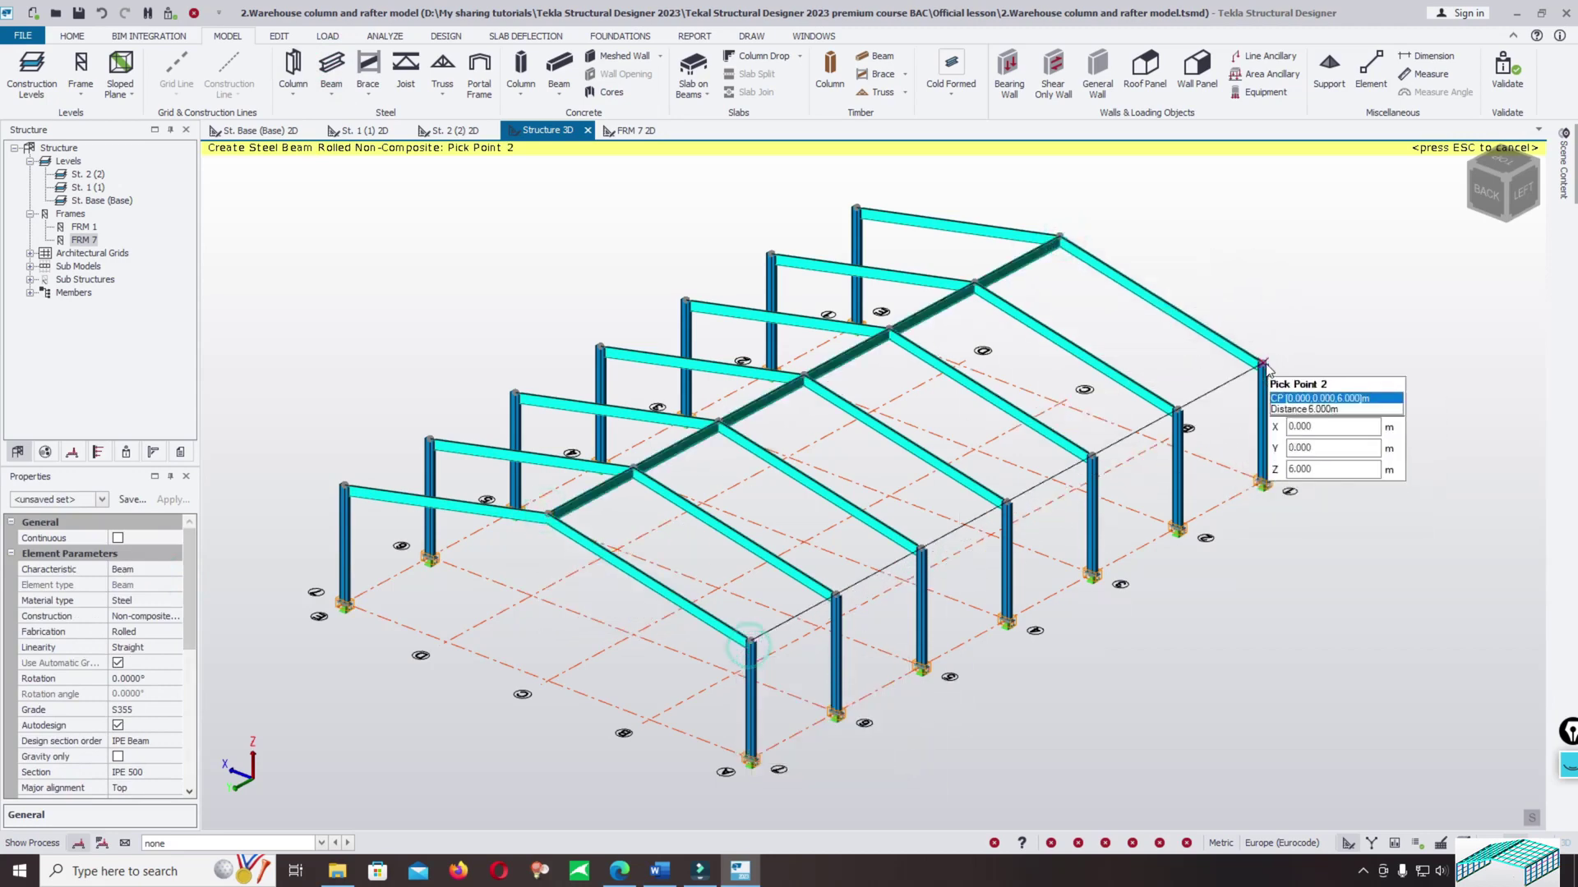
# Add IPE 500 beams from grid line 7 to grid line 1 along the column bases on grid line A and the eave on grid line E.
pyautogui.click(751, 761)
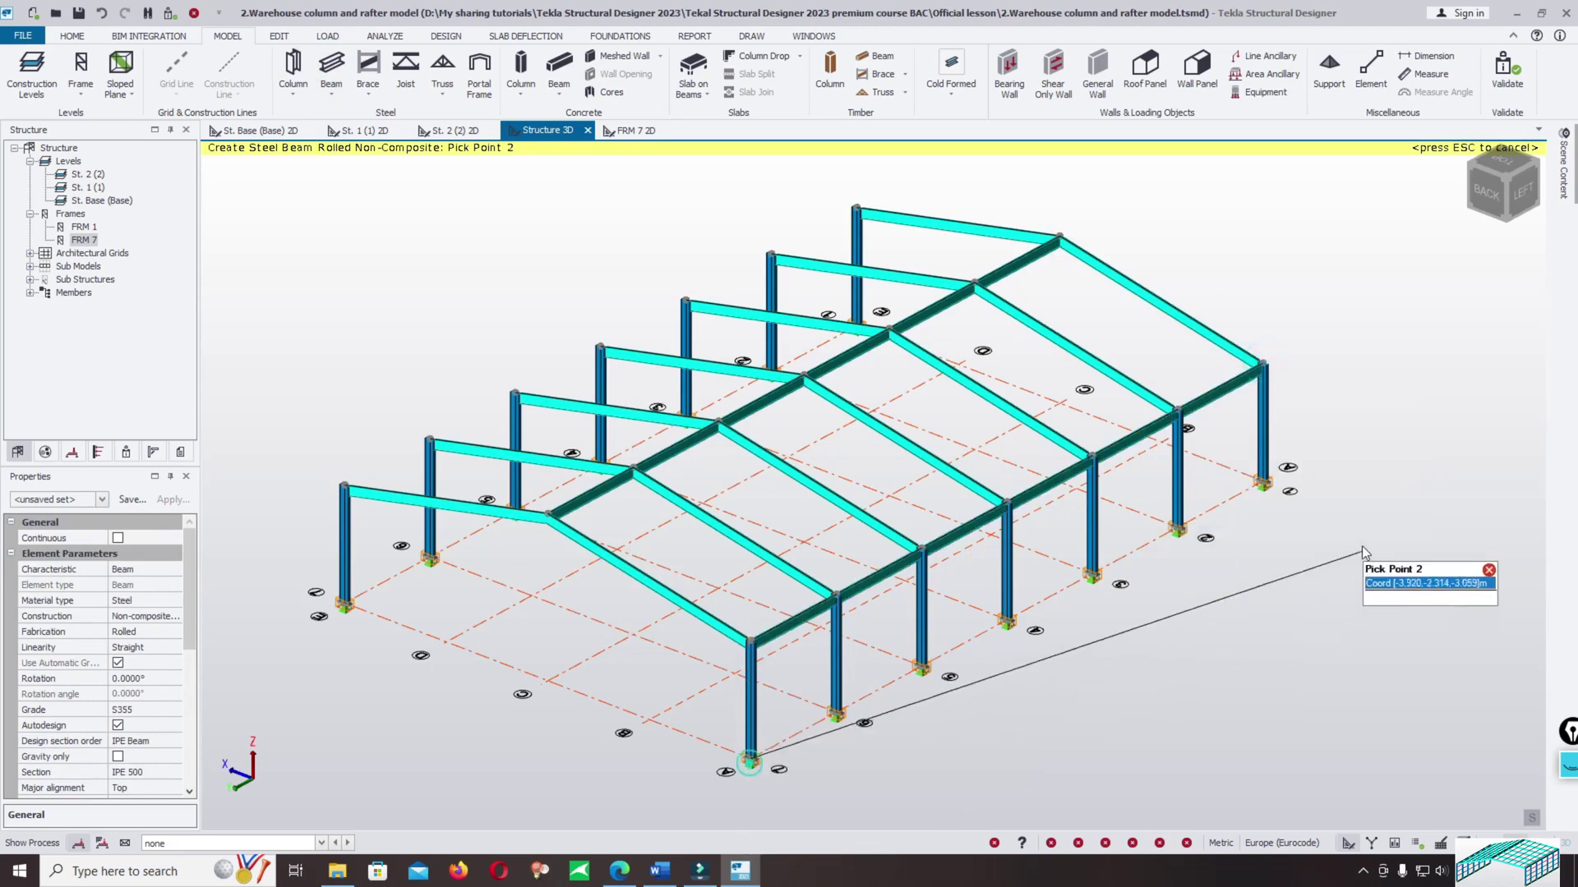
pyautogui.click(1264, 485)
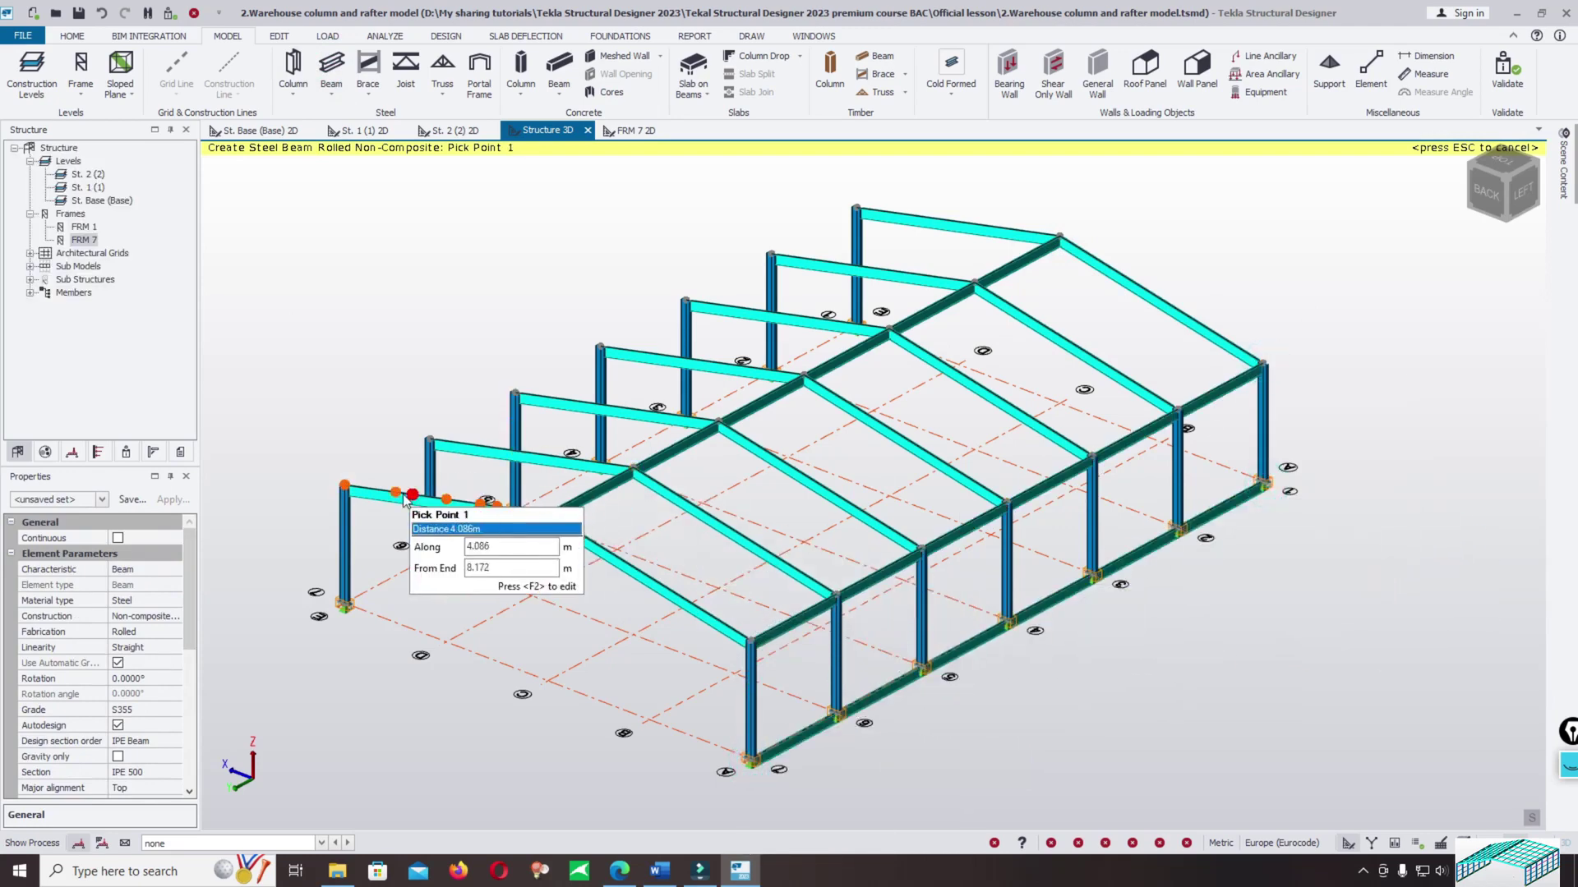
pyautogui.click(345, 487)
pyautogui.click(856, 207)
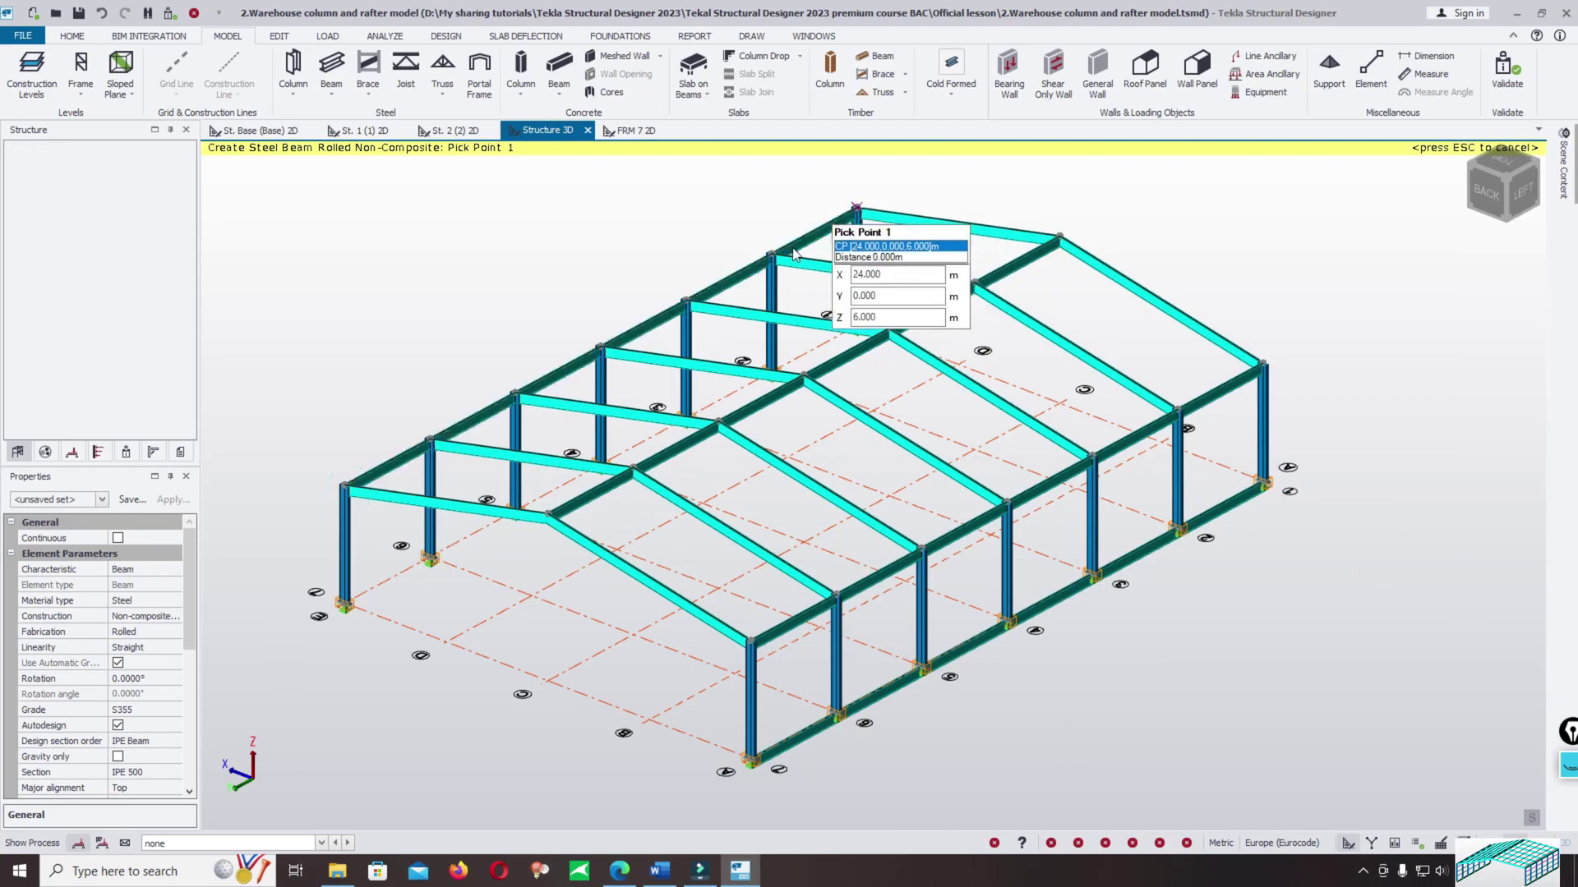
# Add an IPE 500 beam along the column bases on grid line E from grid line 7 to grid line 1, and end the beam command.
pyautogui.moveTo(455, 535); pyautogui.dragTo(498, 480, button='right')
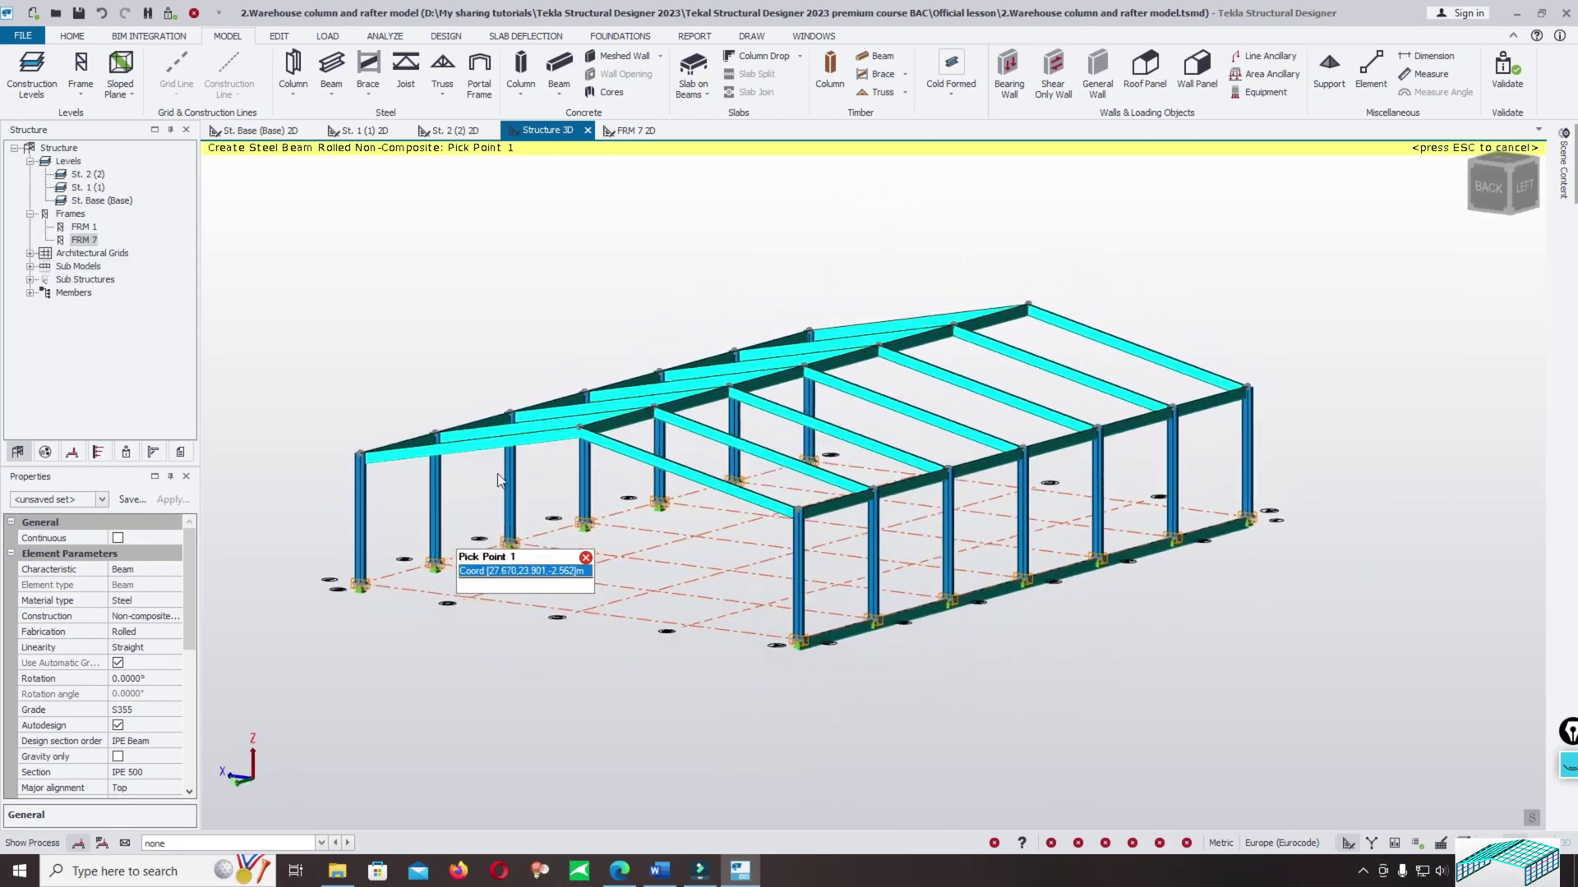
pyautogui.click(360, 585)
pyautogui.click(812, 461)
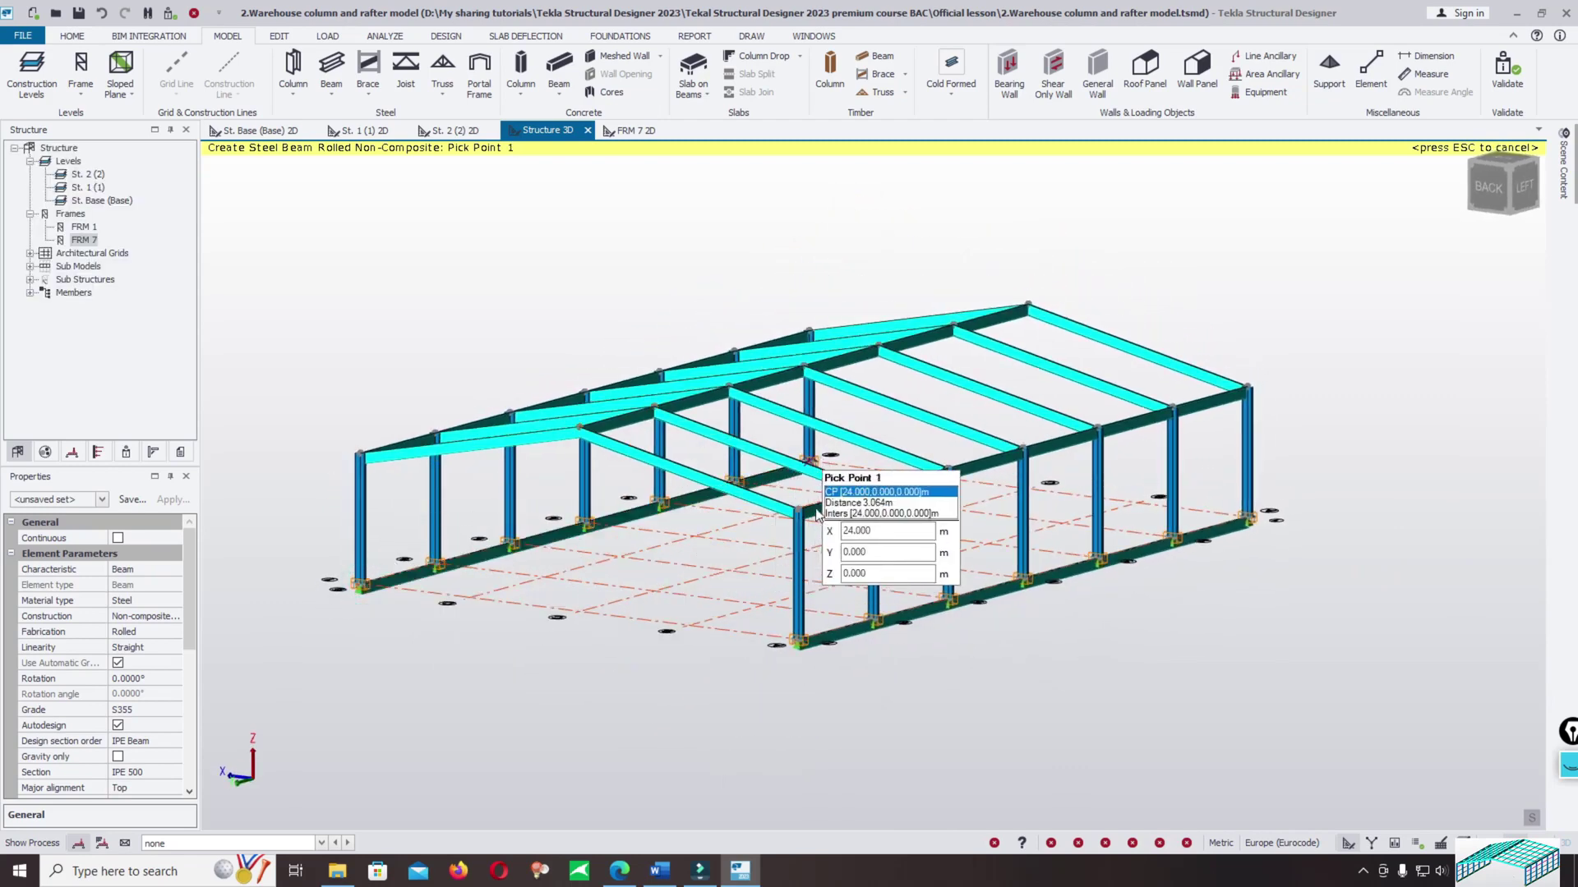
pyautogui.scroll(-1, 910, 587)
pyautogui.moveTo(1082, 649); pyautogui.dragTo(1048, 690, button='right')
pyautogui.press('Escape')
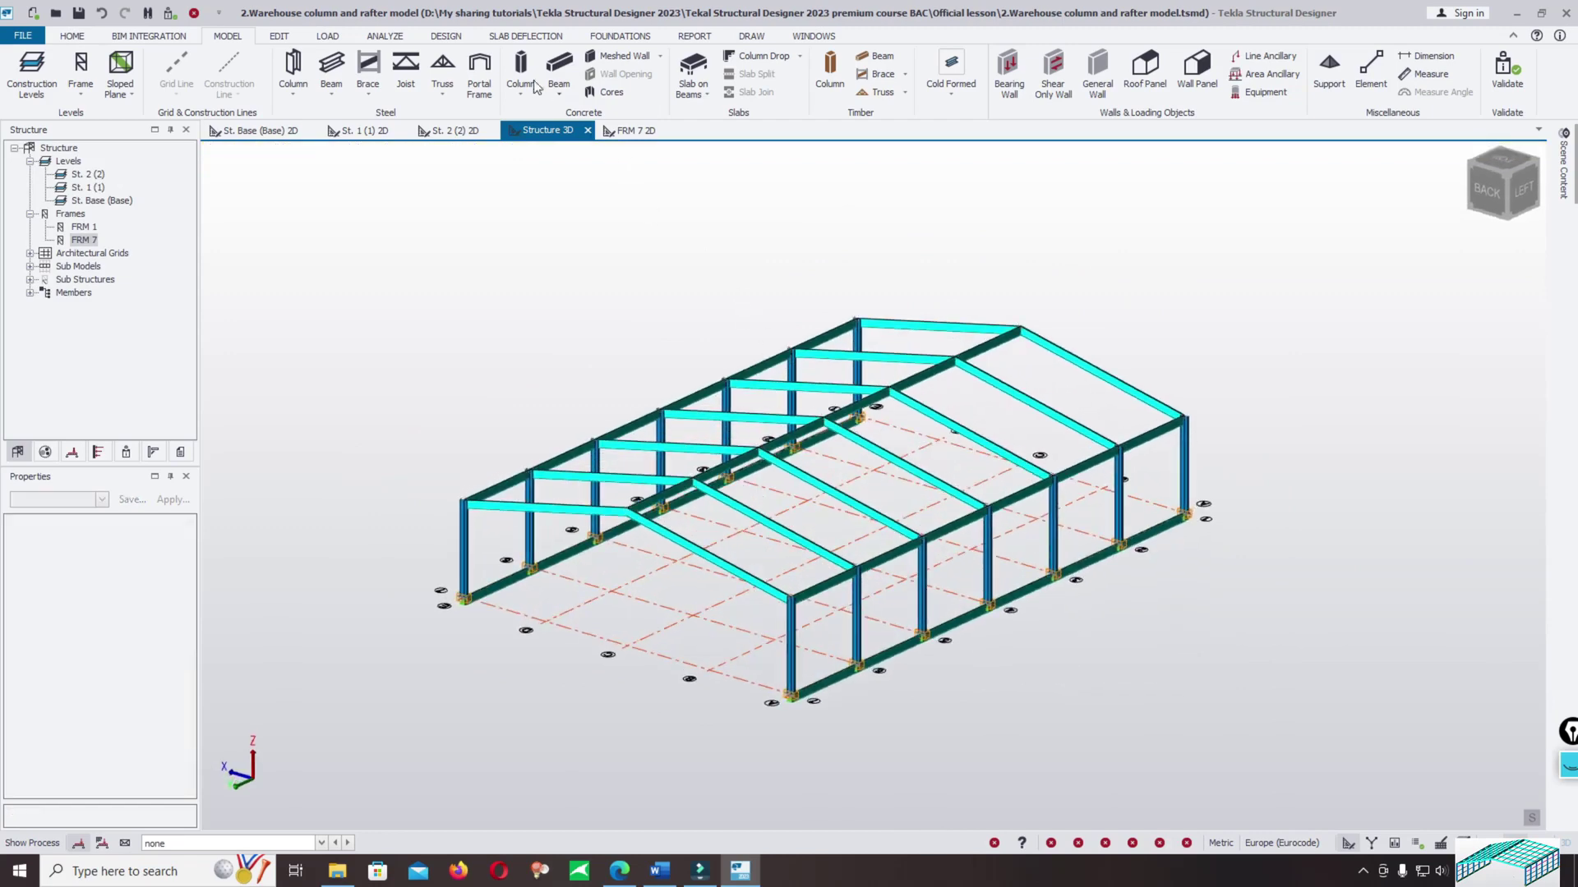
# Highlight the ridge beam, eave beam and two end rafters bounding the roof slope on the grid line A side, and clear the selection.
pyautogui.click(279, 38)
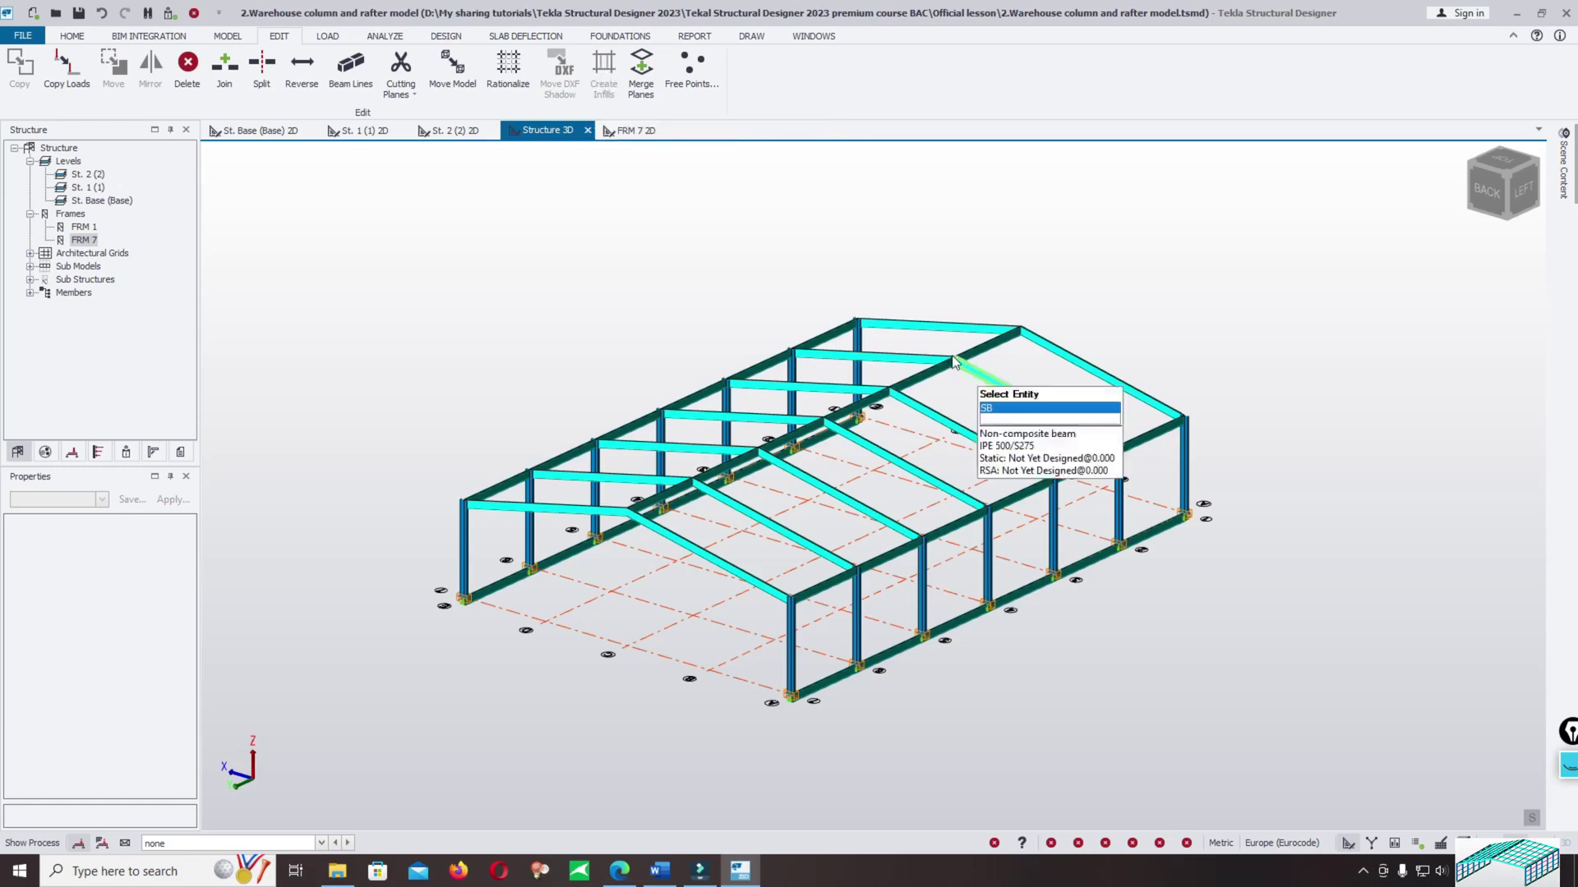
pyautogui.scroll(2, 994, 361)
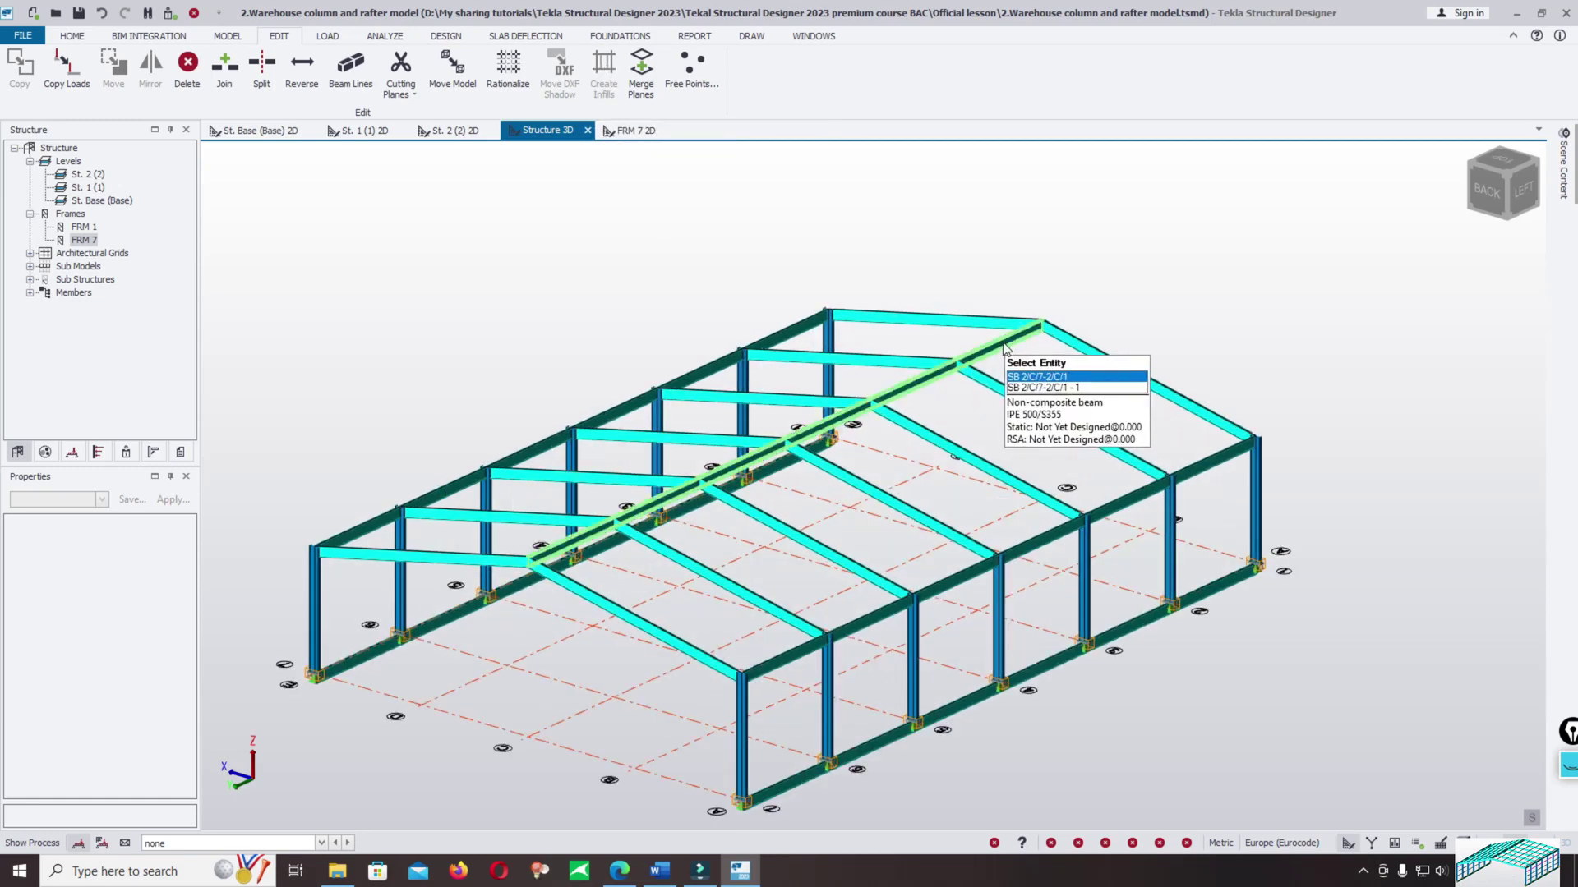
pyautogui.click(1002, 355)
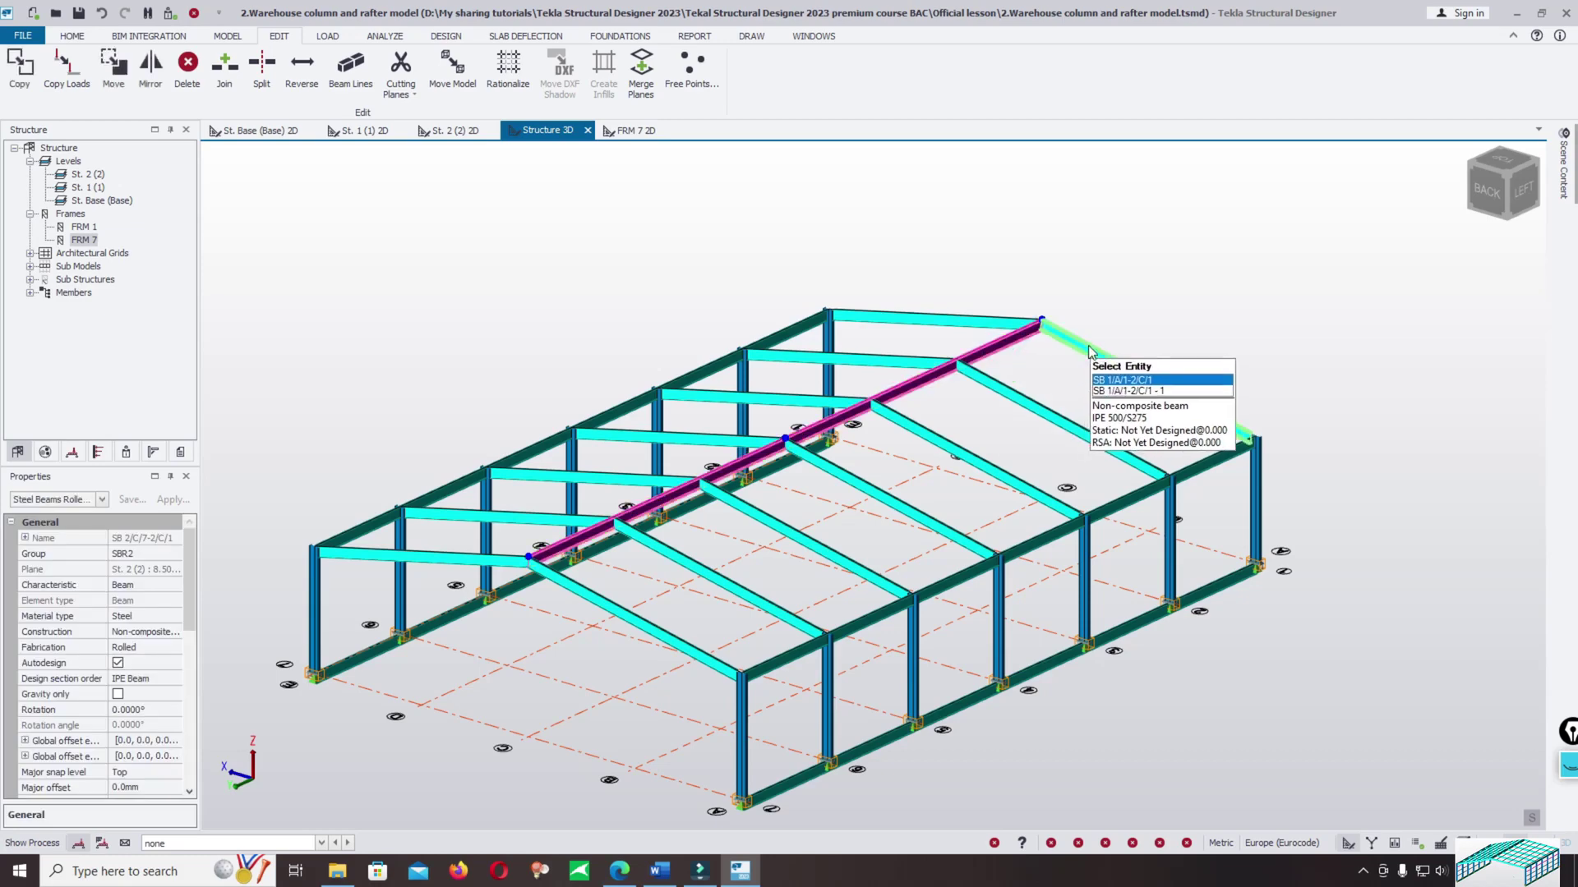
pyautogui.click(1086, 356)
pyautogui.click(649, 623)
pyautogui.scroll(-2, 831, 534)
pyautogui.moveTo(1220, 578); pyautogui.dragTo(1042, 634, button='right')
pyautogui.moveTo(1046, 633); pyautogui.dragTo(1096, 639, button='middle')
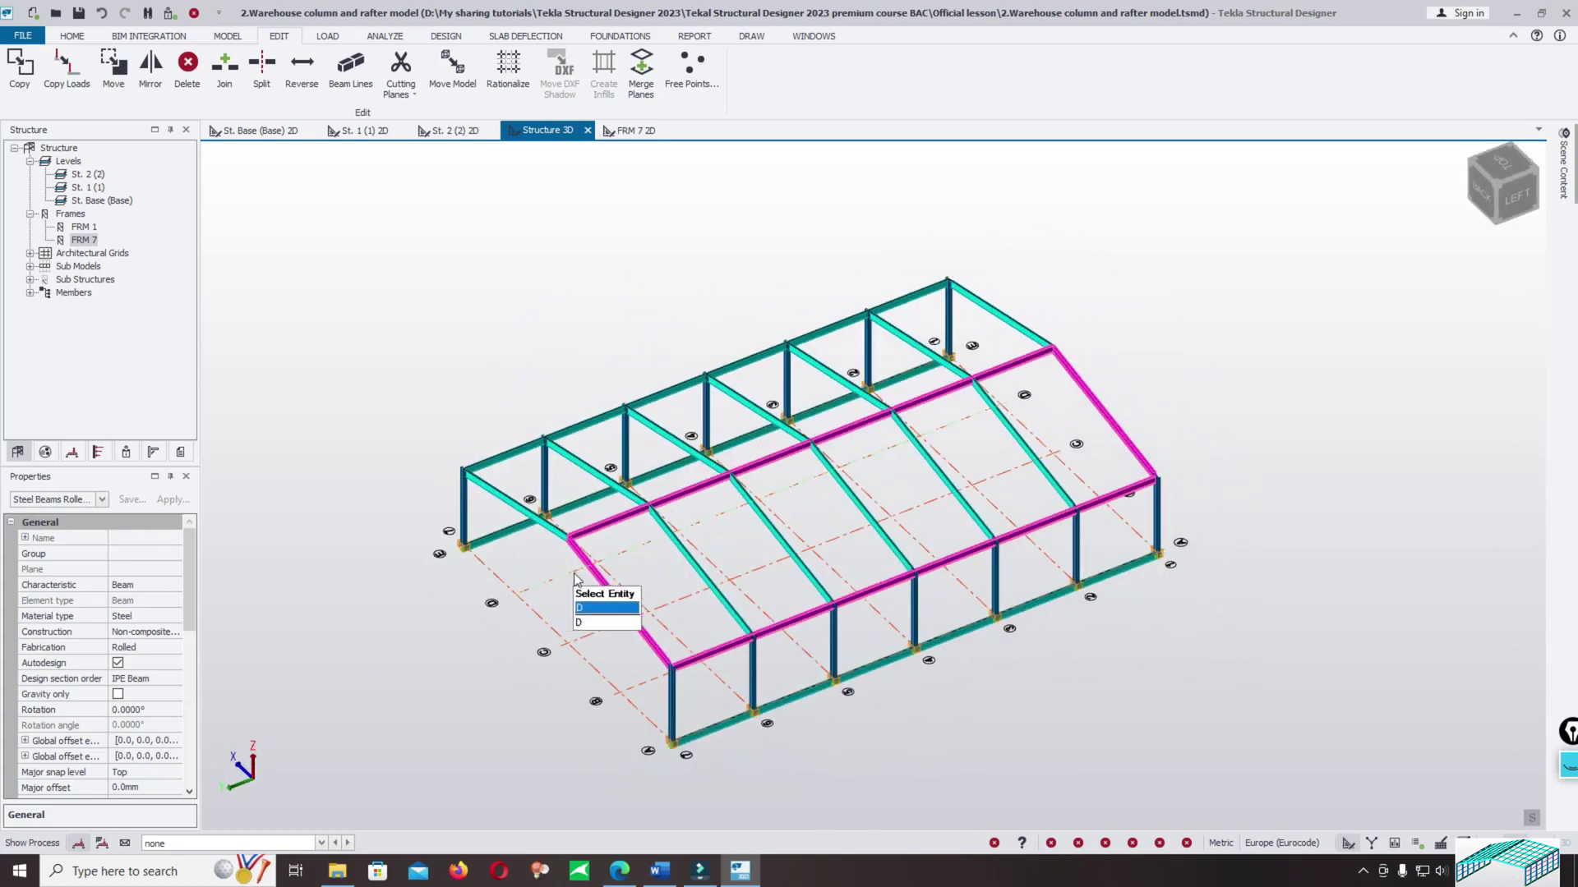
pyautogui.click(598, 552)
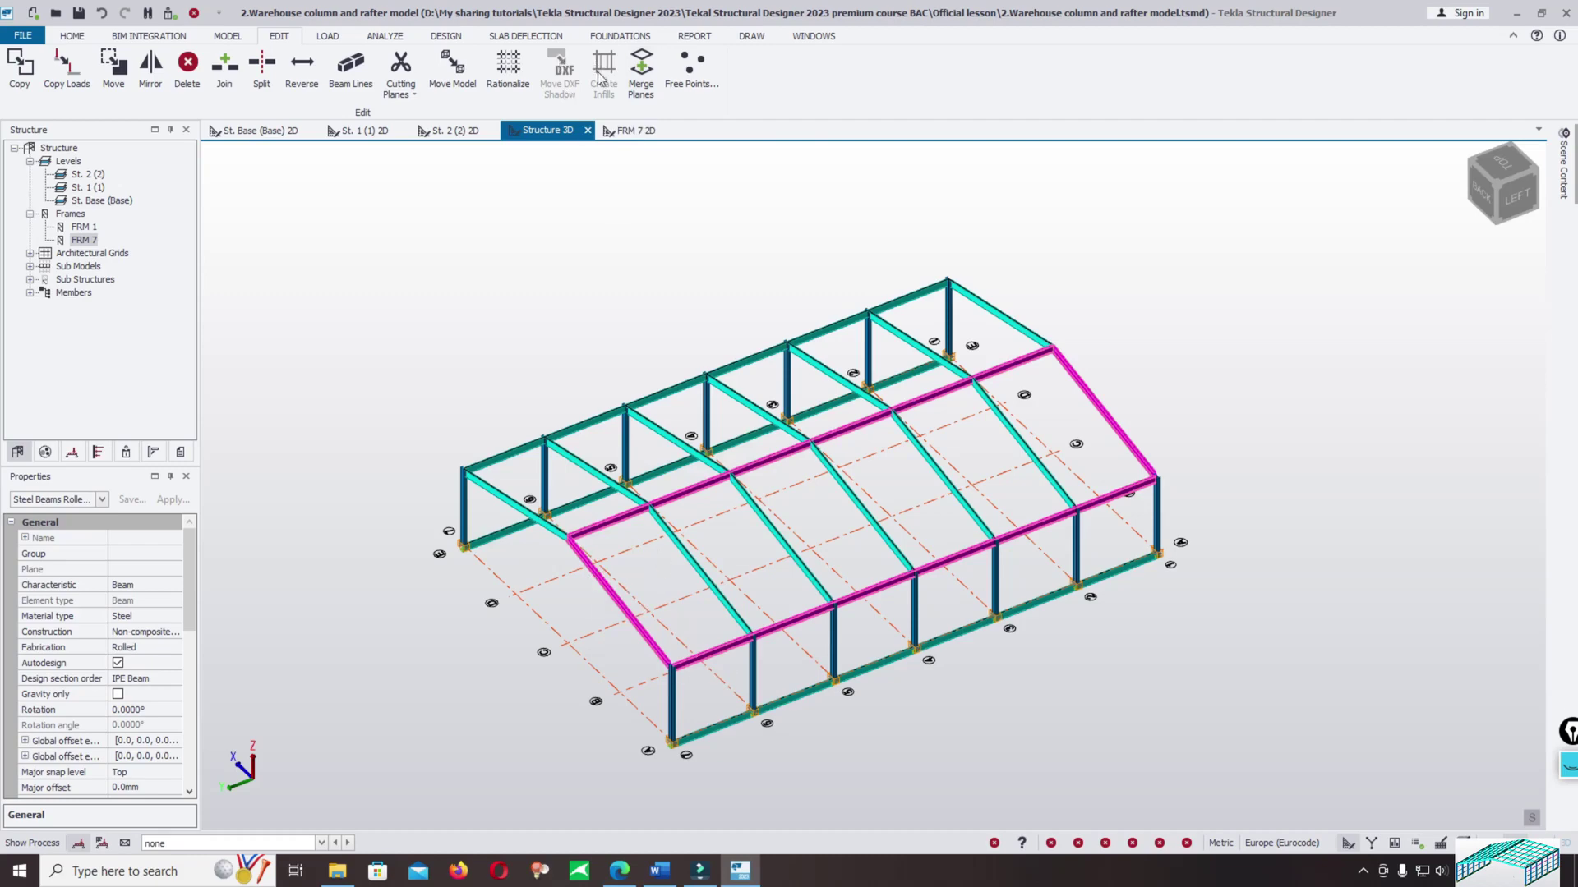
pyautogui.moveTo(1101, 598)
pyautogui.press('Escape')
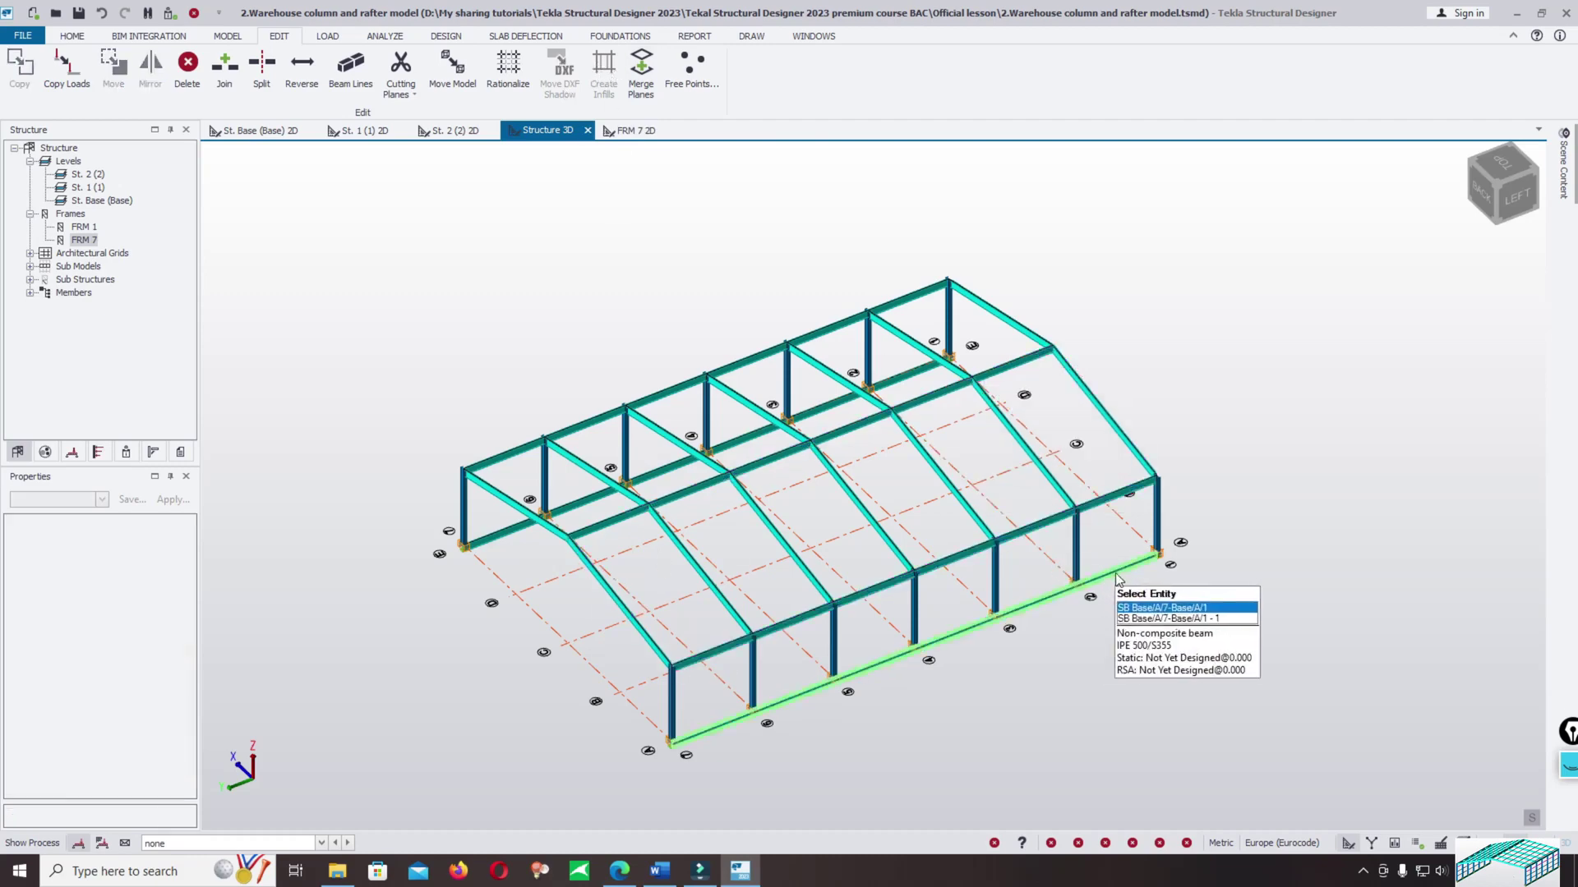
# Highlight the base beam, eave beam and two end columns bounding the side wall on grid line A, and clear the selection.
pyautogui.click(1122, 570)
pyautogui.click(1157, 530)
pyautogui.click(1131, 492)
pyautogui.click(672, 692)
pyautogui.press('Escape')
# Highlight the base beam, eave beam and two end columns bounding the side wall on grid line E, and clear the selection.
pyautogui.moveTo(497, 628); pyautogui.dragTo(945, 594, button='right')
pyautogui.click(668, 608)
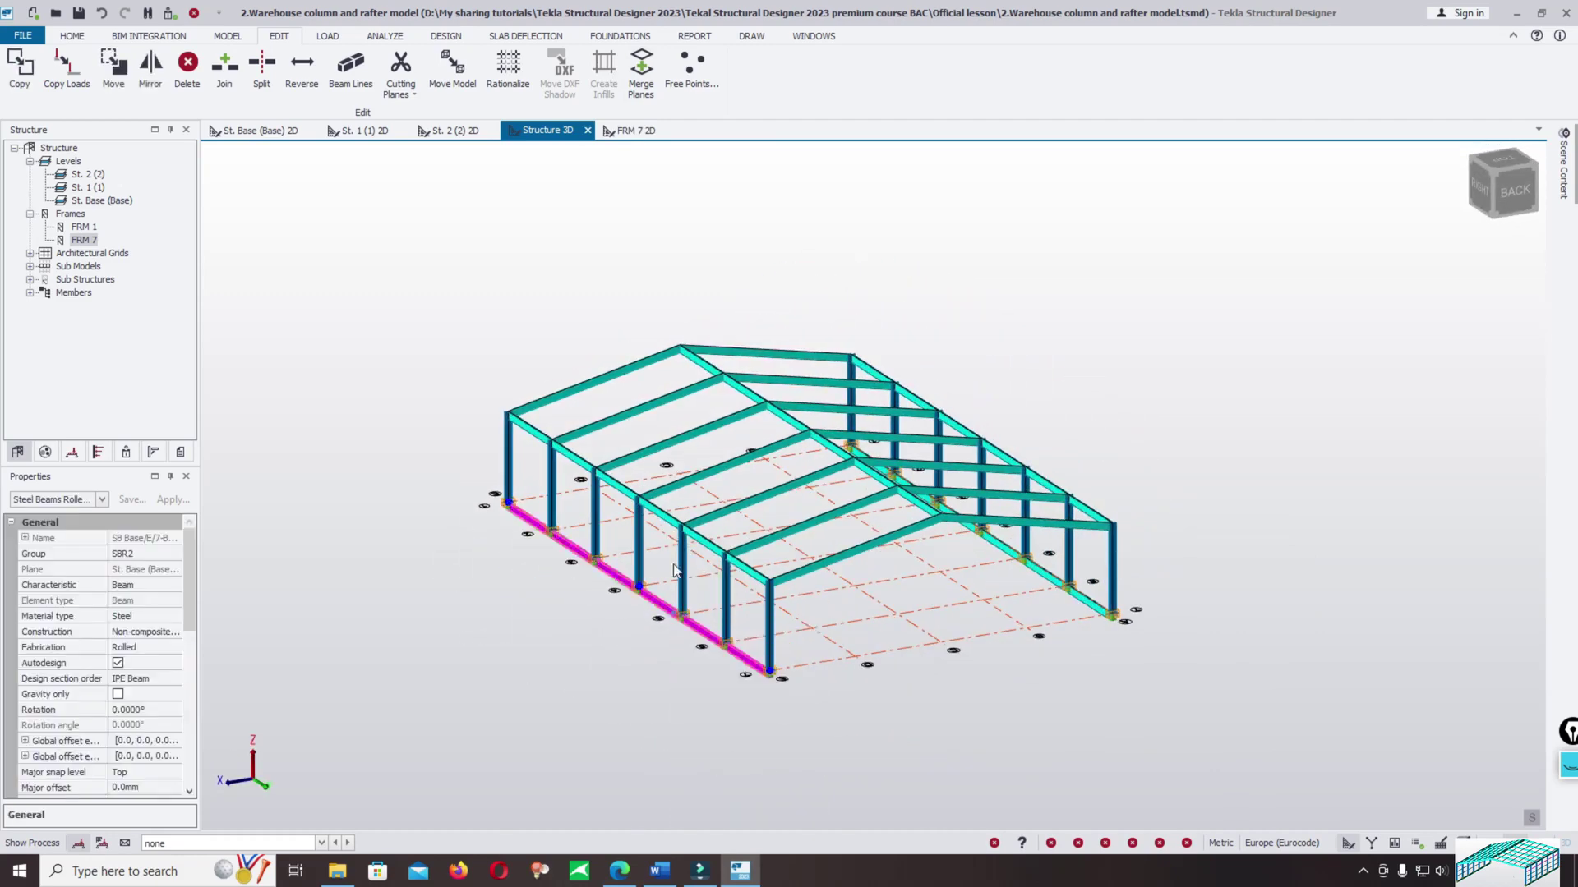
pyautogui.click(509, 464)
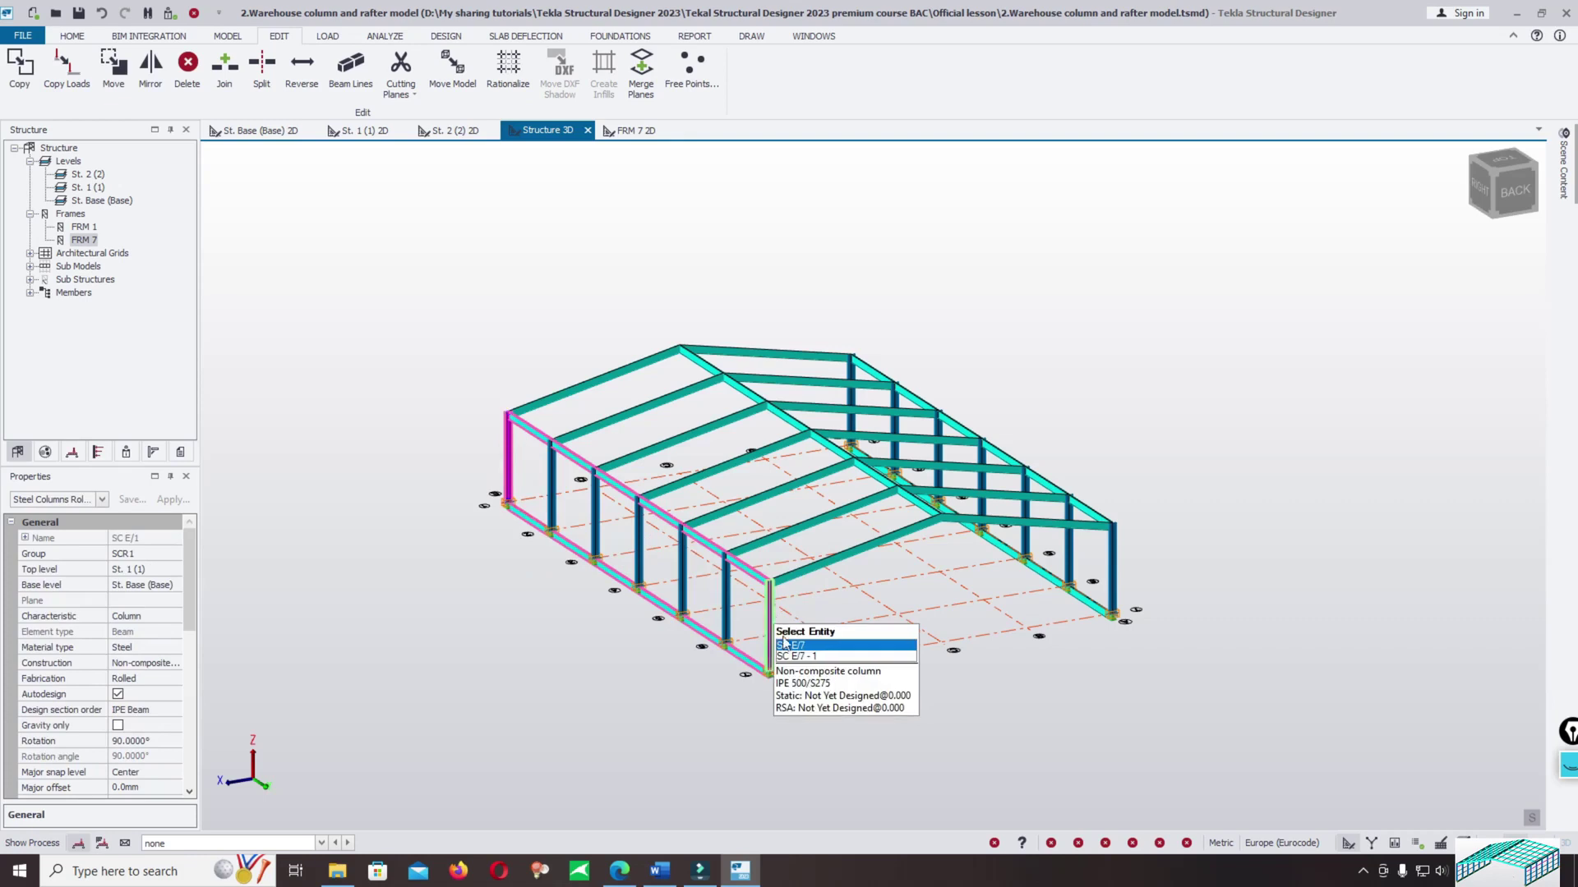
pyautogui.click(771, 611)
pyautogui.press('Escape')
# Add an IPE 500 steel beam at base level across the gable on grid line 7, from E/7 to A/7.
pyautogui.moveTo(921, 694); pyautogui.dragTo(971, 687, button='right')
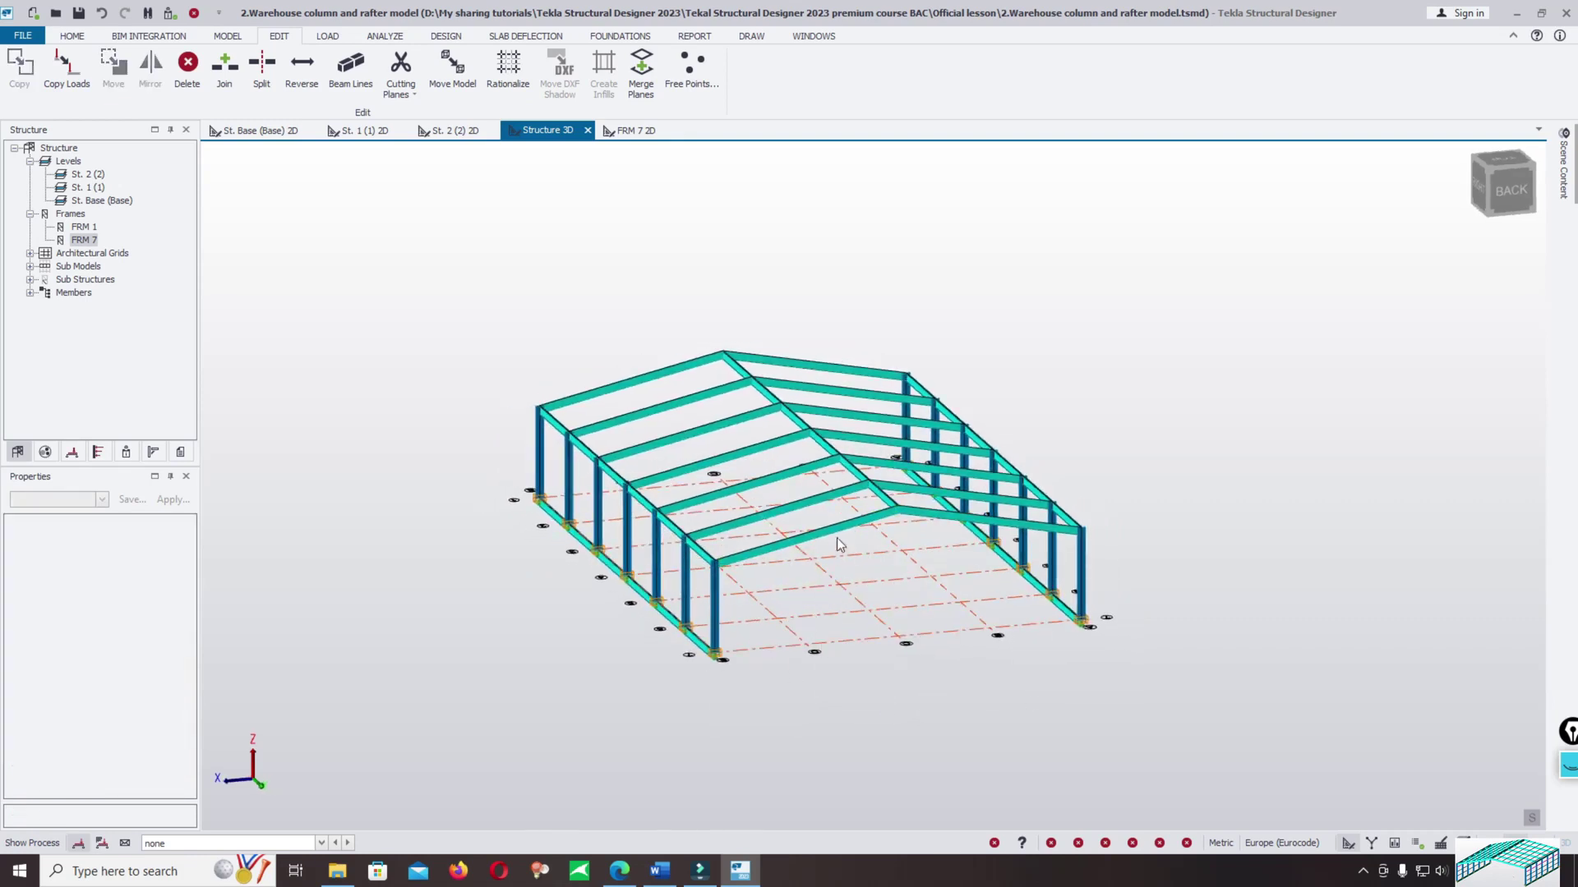
pyautogui.moveTo(1093, 575); pyautogui.dragTo(1224, 546, button='right')
pyautogui.scroll(2, 1078, 608)
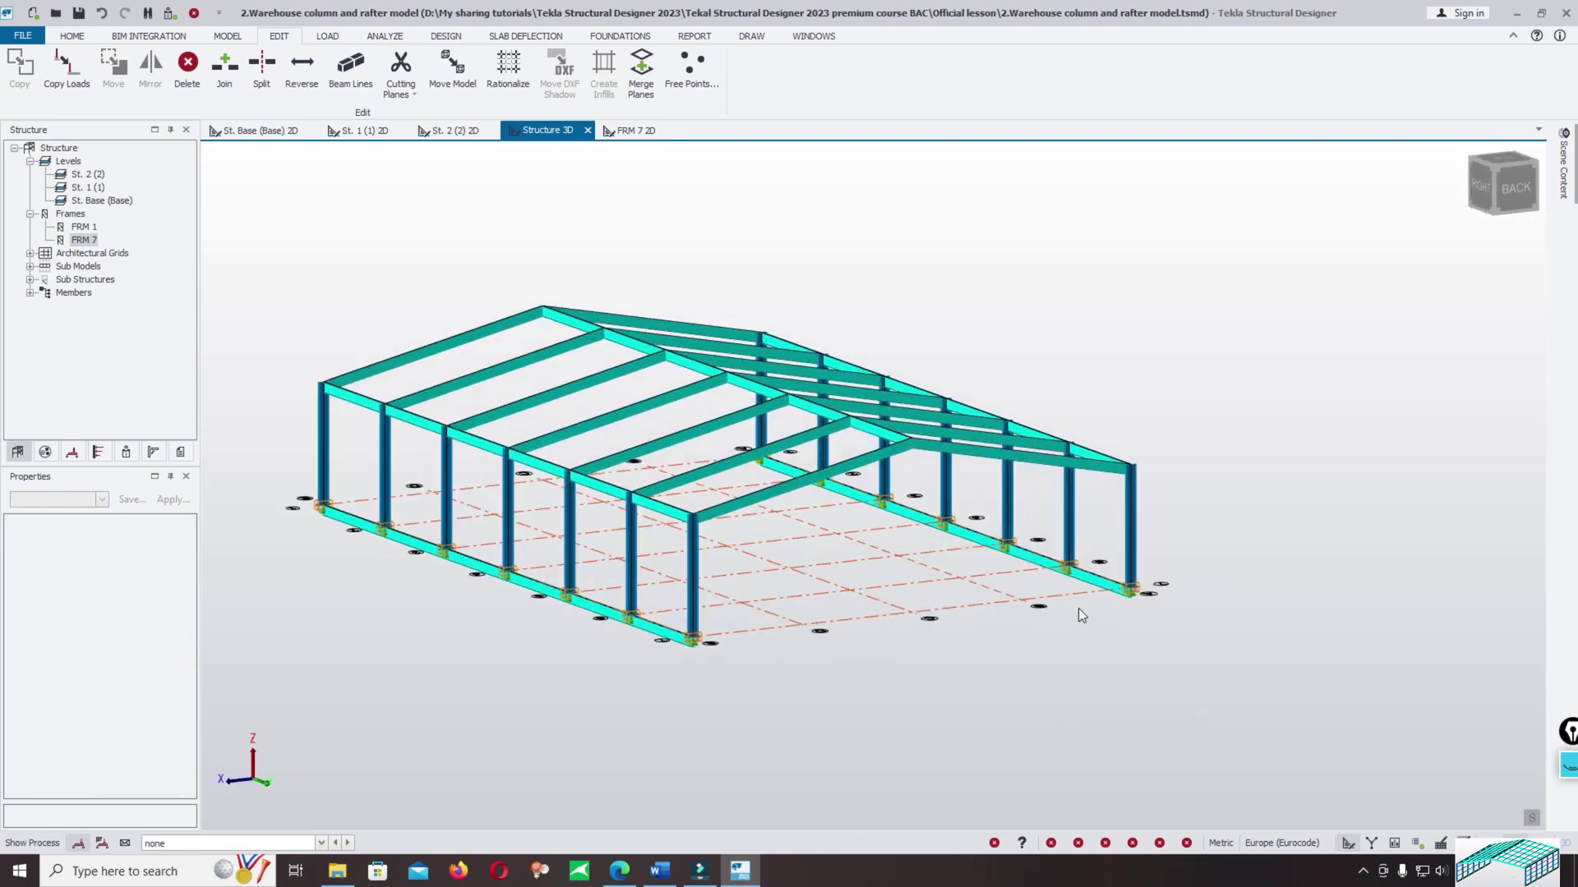
pyautogui.moveTo(876, 581); pyautogui.dragTo(828, 675, button='right')
pyautogui.moveTo(1060, 662); pyautogui.dragTo(986, 630, button='middle')
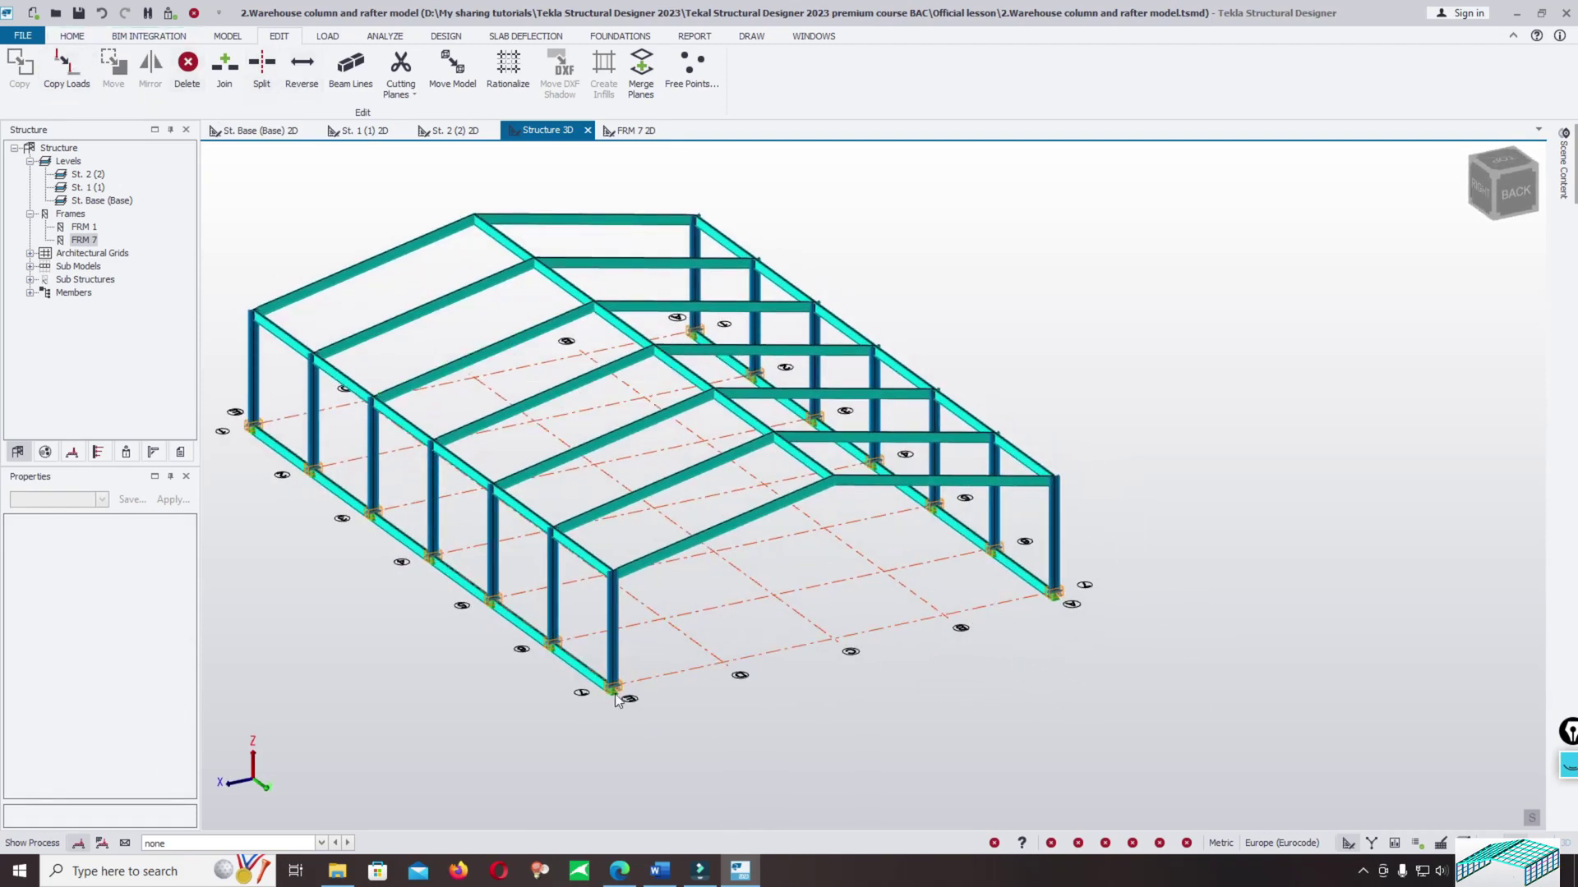
pyautogui.click(227, 37)
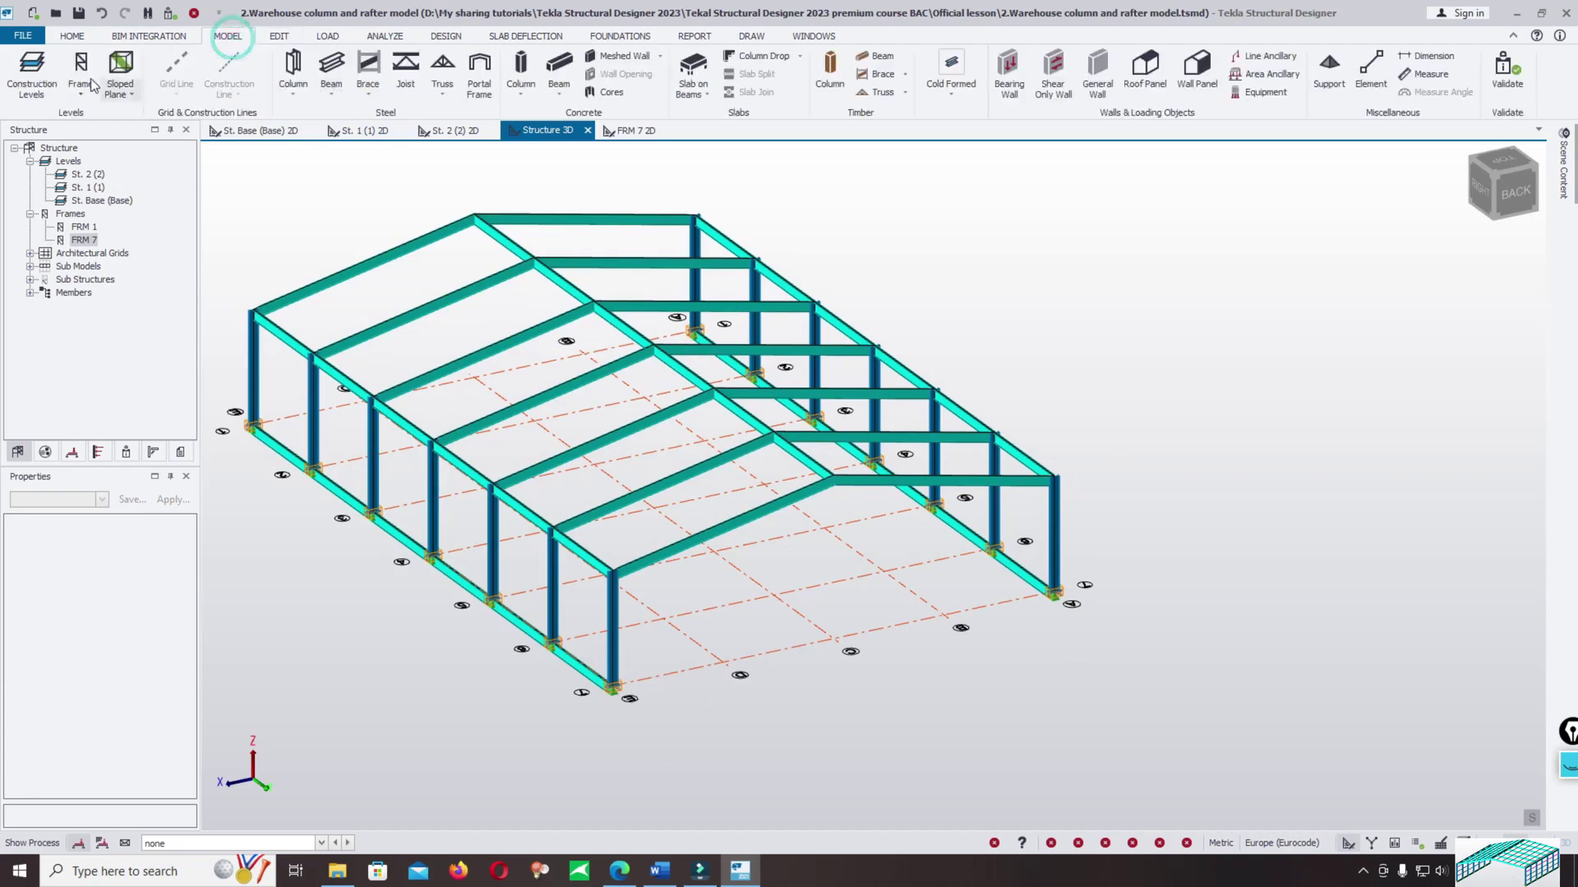
pyautogui.click(332, 66)
pyautogui.click(613, 685)
pyautogui.click(1055, 603)
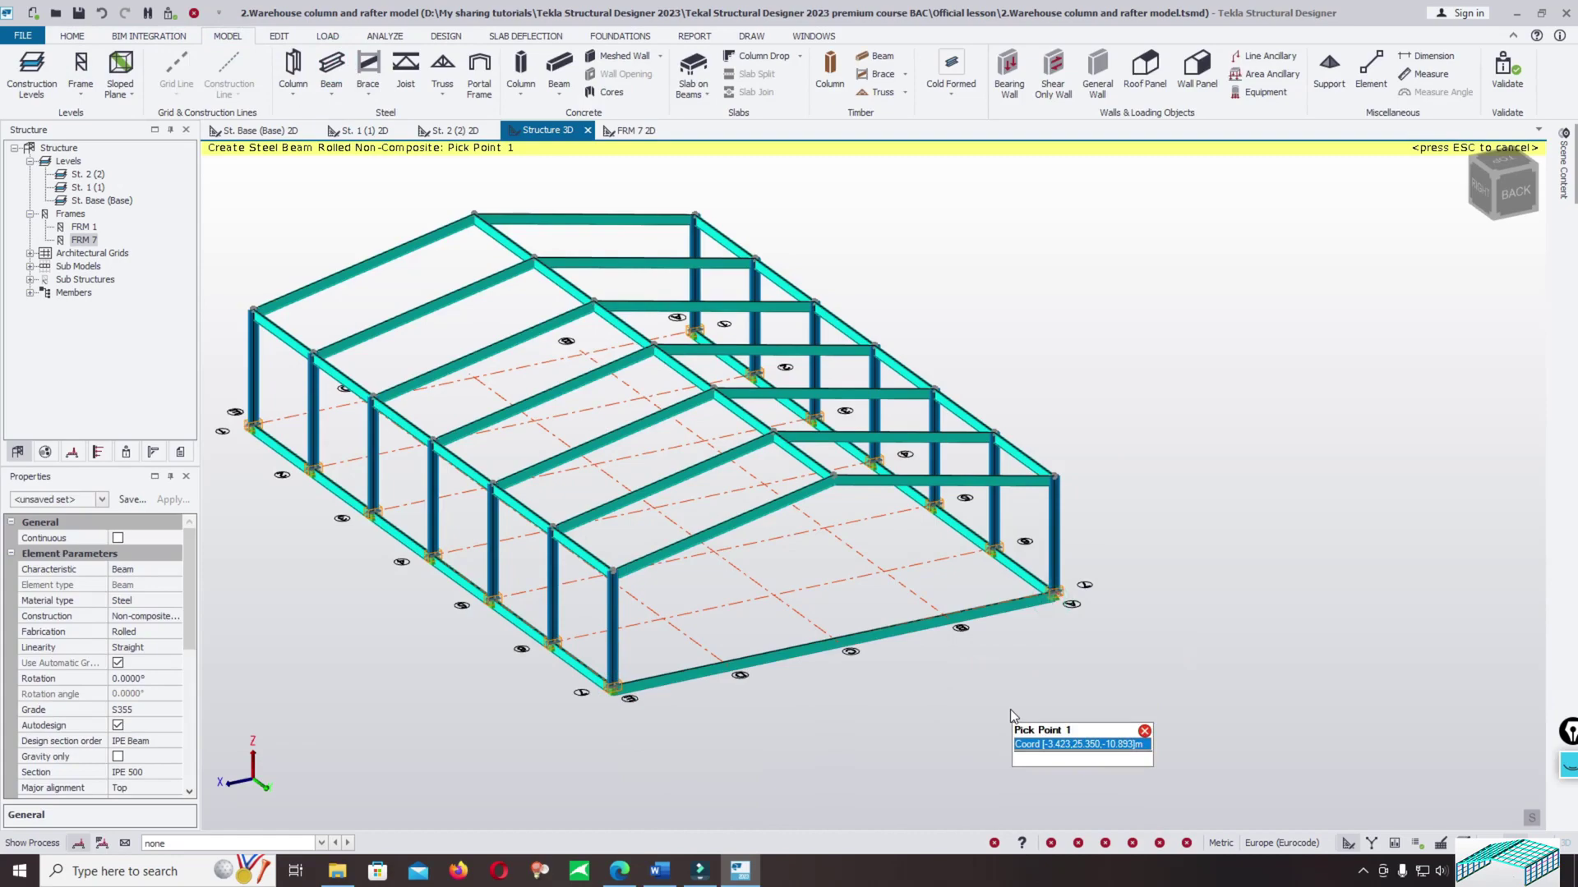
# Create a sloped plane through the ridge points C/7 and C/1 and the column top at A/1.
pyautogui.keyDown('shift'); pyautogui.moveTo(1022, 581); pyautogui.dragTo(895, 400, button='middle'); pyautogui.keyUp('shift')
pyautogui.scroll(-3, 732, 430)
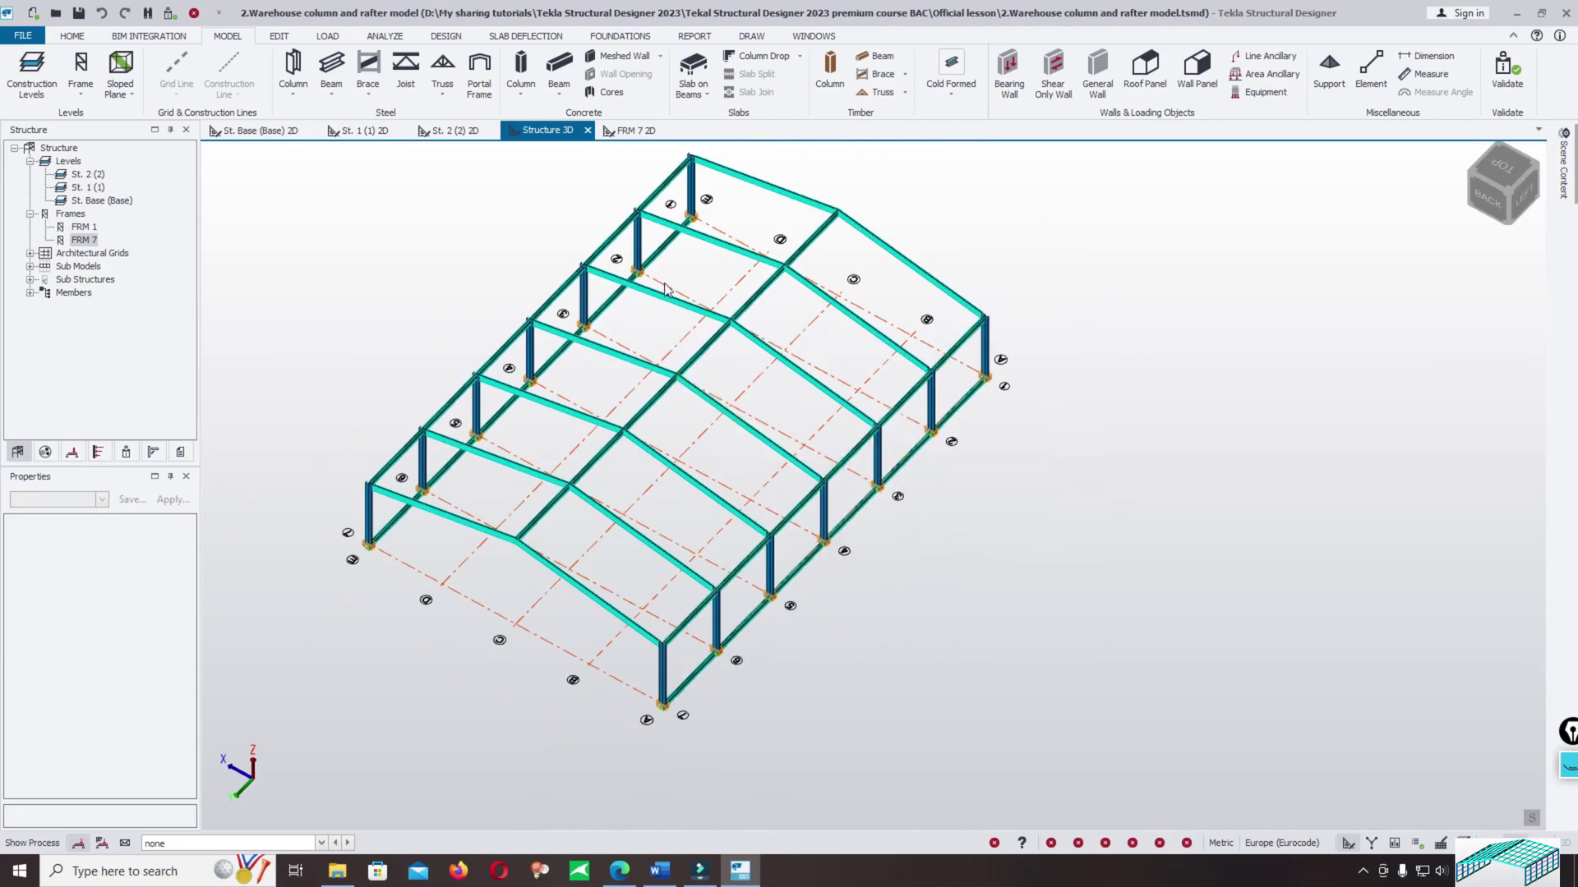
pyautogui.click(115, 59)
pyautogui.click(514, 539)
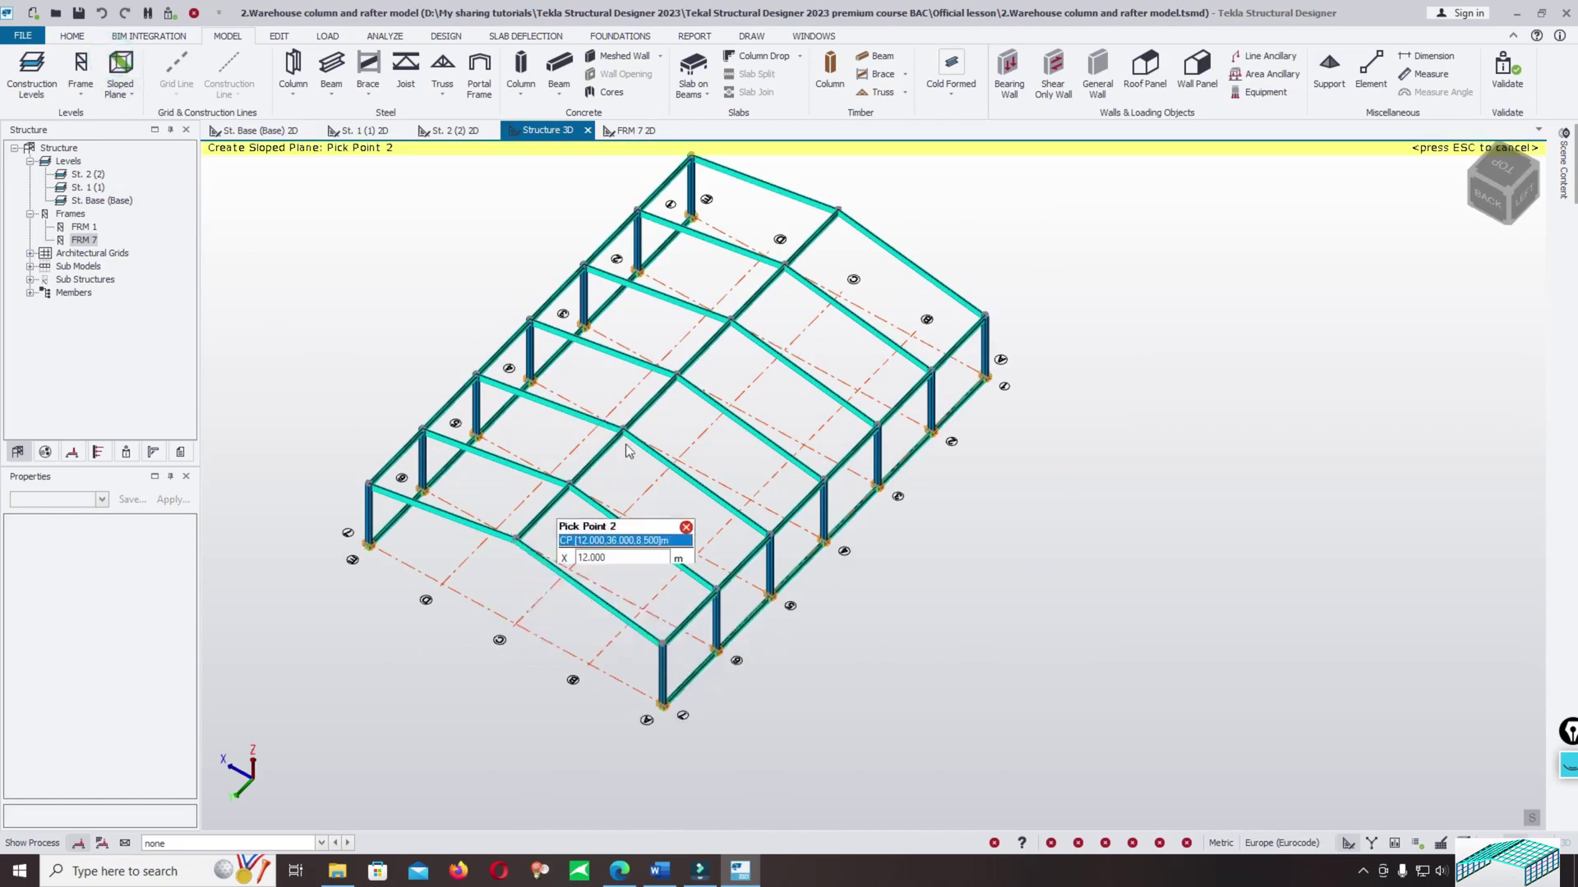
pyautogui.click(837, 211)
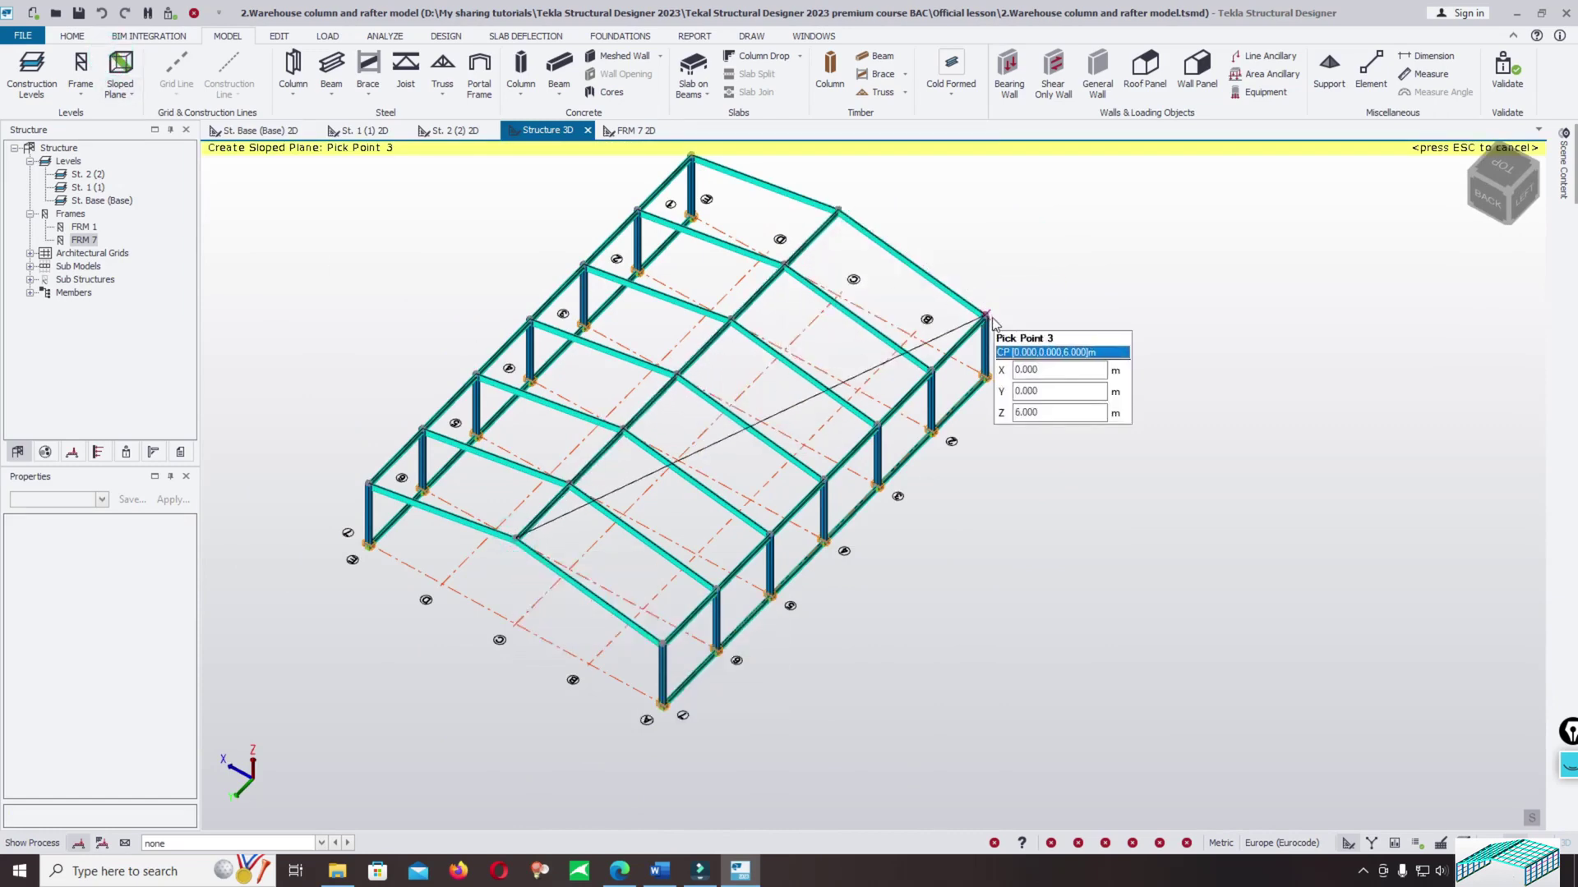
pyautogui.click(987, 316)
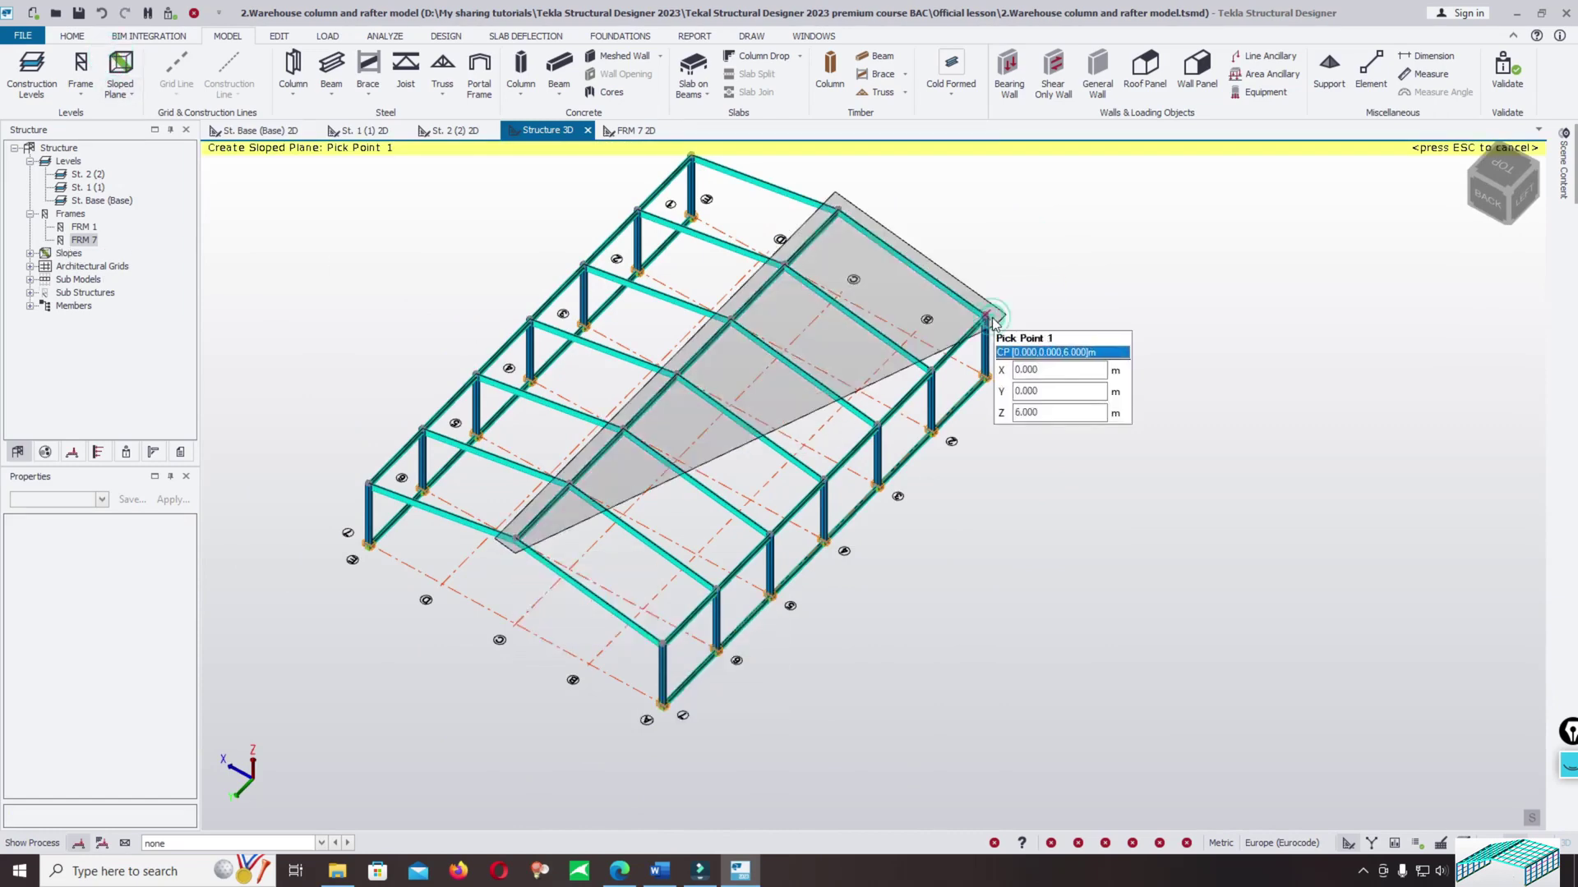
# Create a second sloped plane through the ridge points C/1 and C/7 and the column top at E/7.
pyautogui.click(838, 211)
pyautogui.click(516, 539)
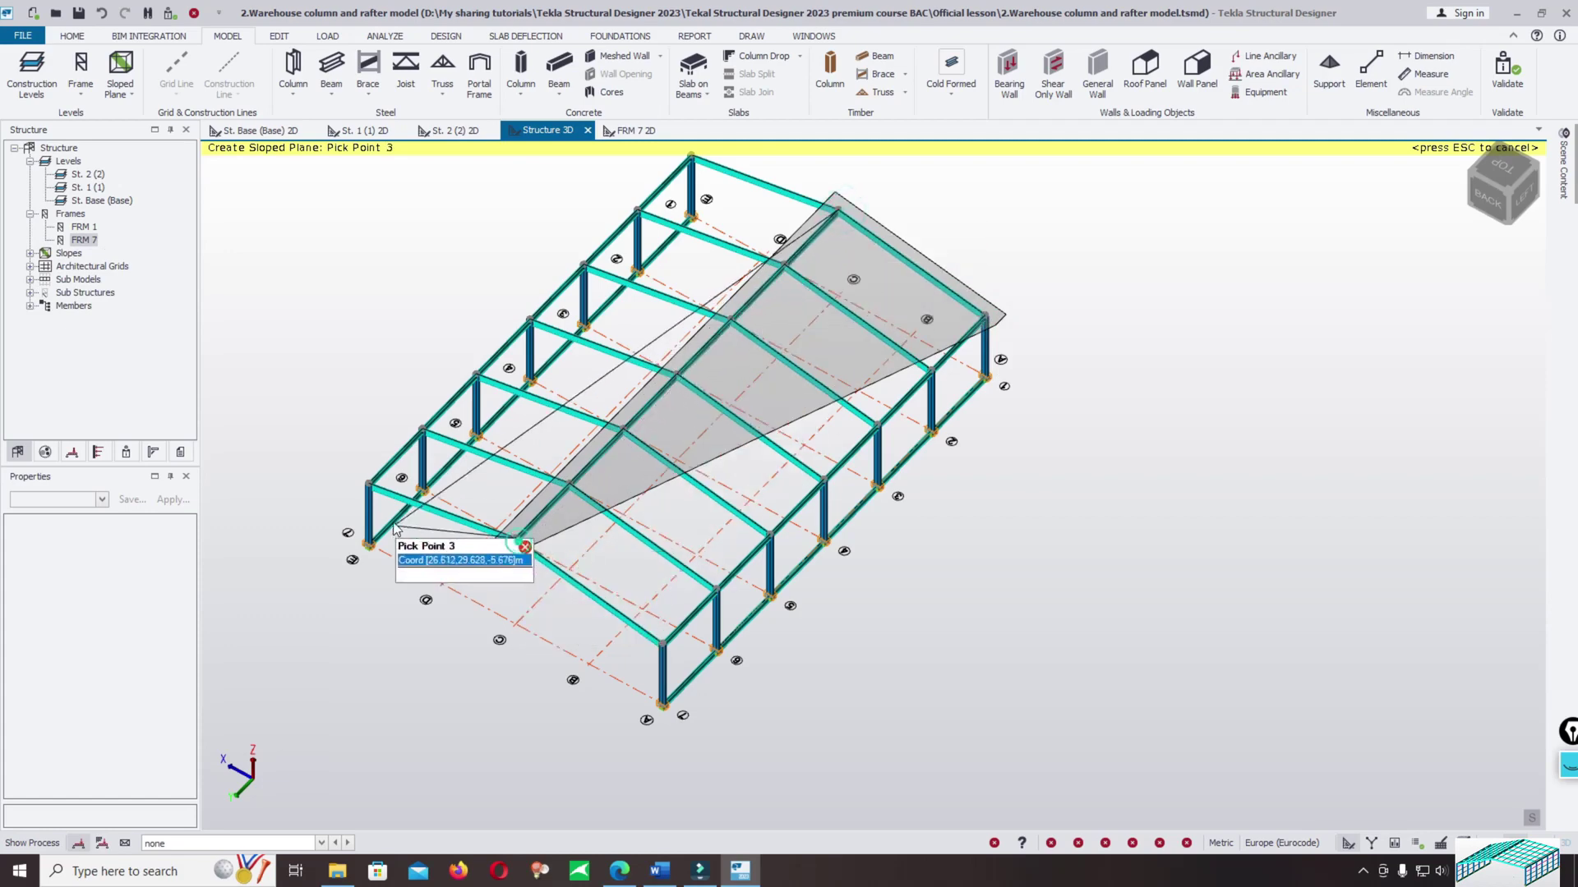
pyautogui.click(369, 486)
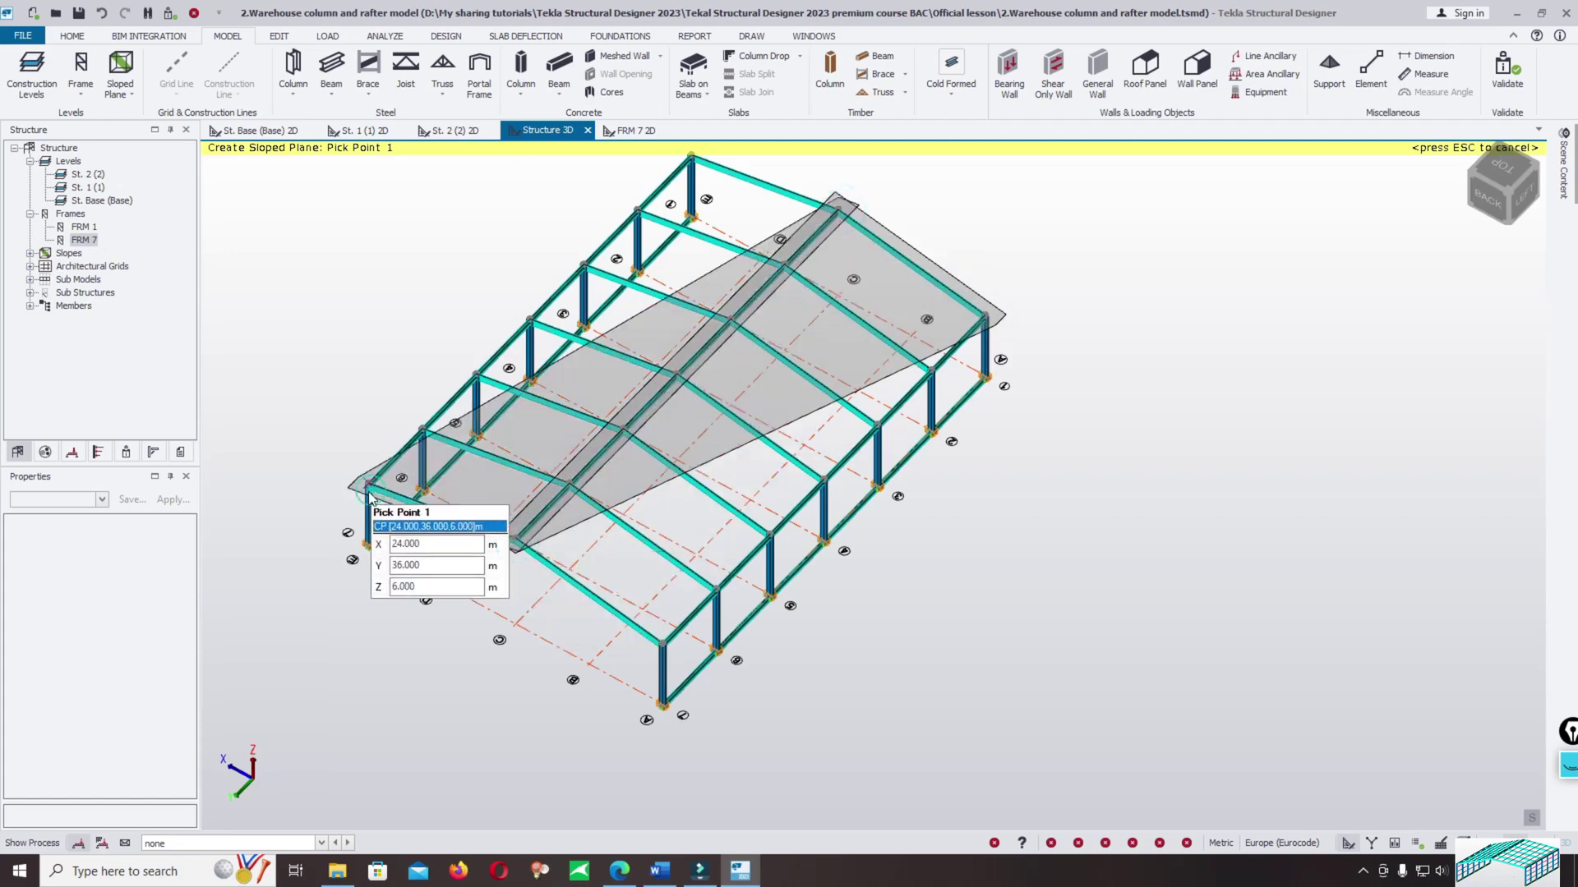
# Open the 2D view of sloped plane IP 1 and start the Create Infills command there.
pyautogui.click(30, 253)
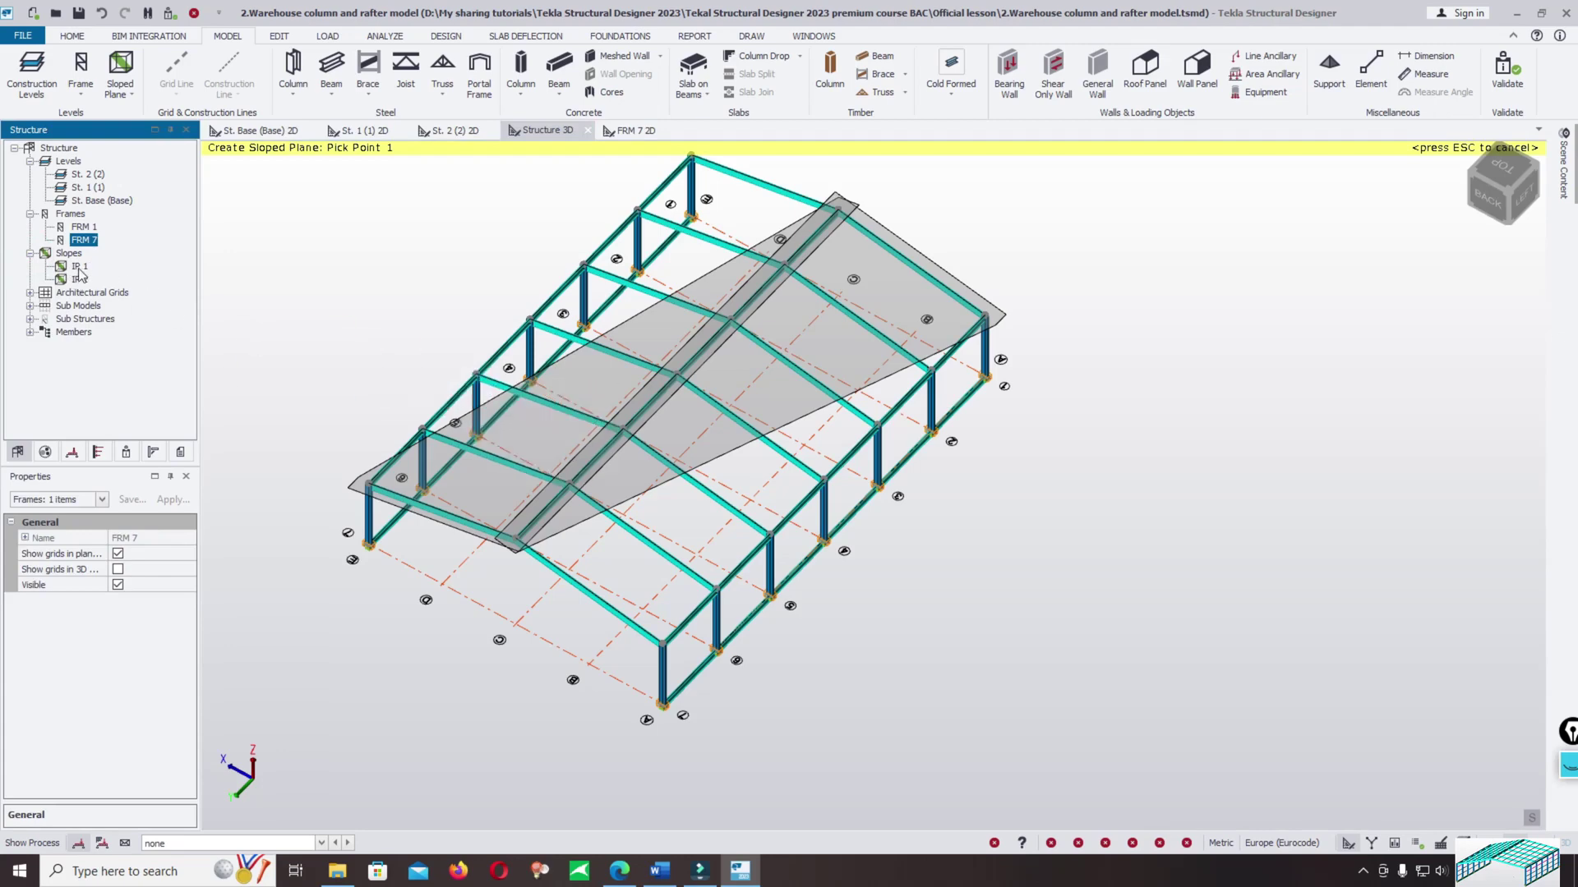
pyautogui.doubleClick(79, 267)
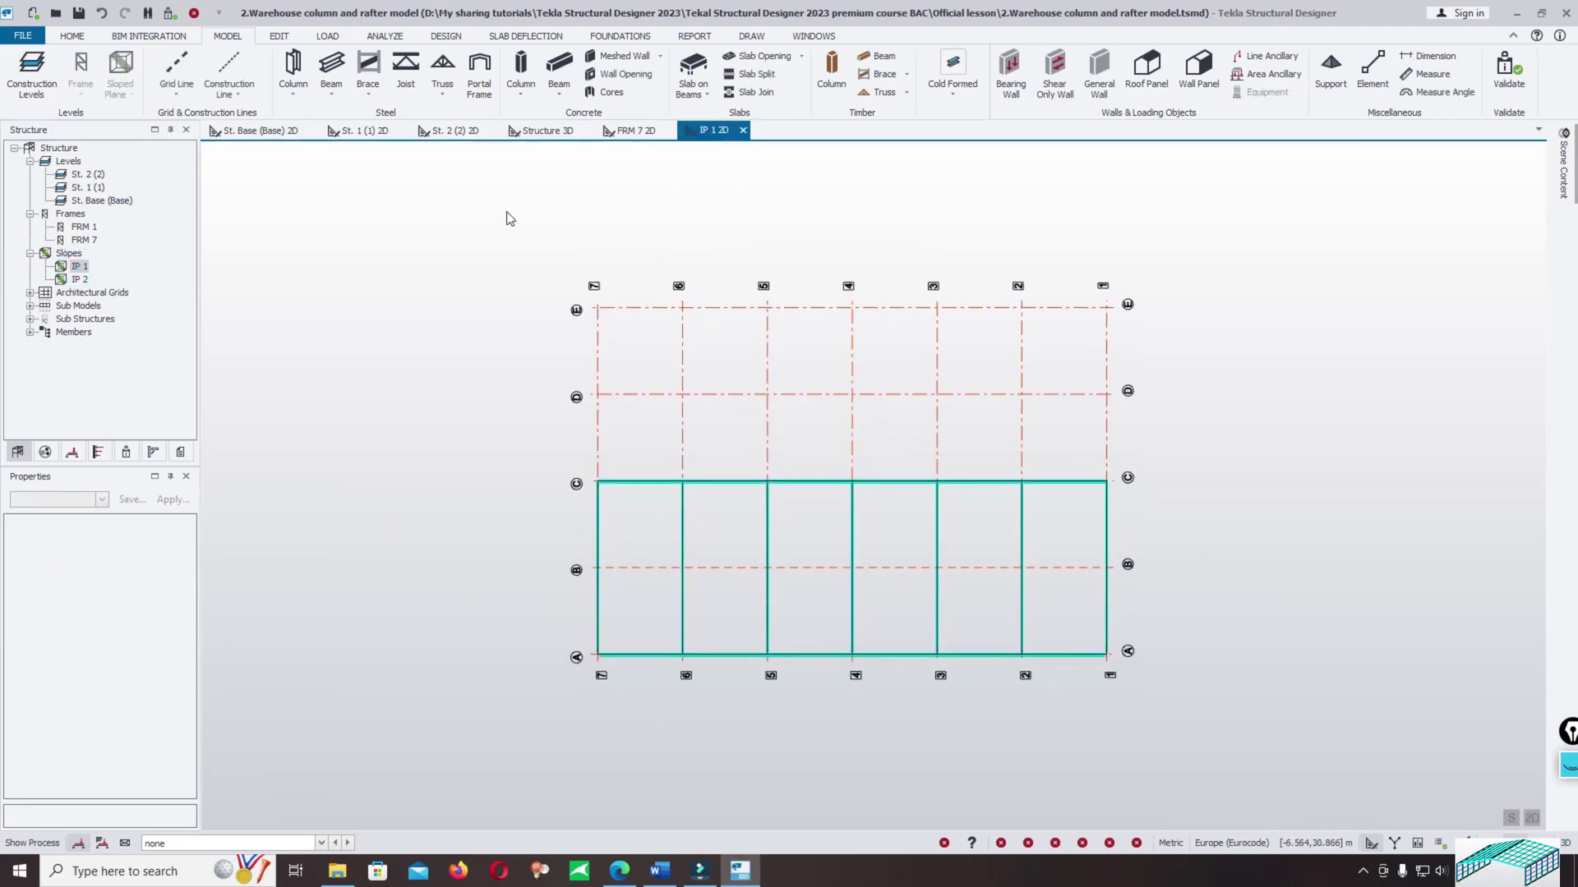
pyautogui.click(277, 36)
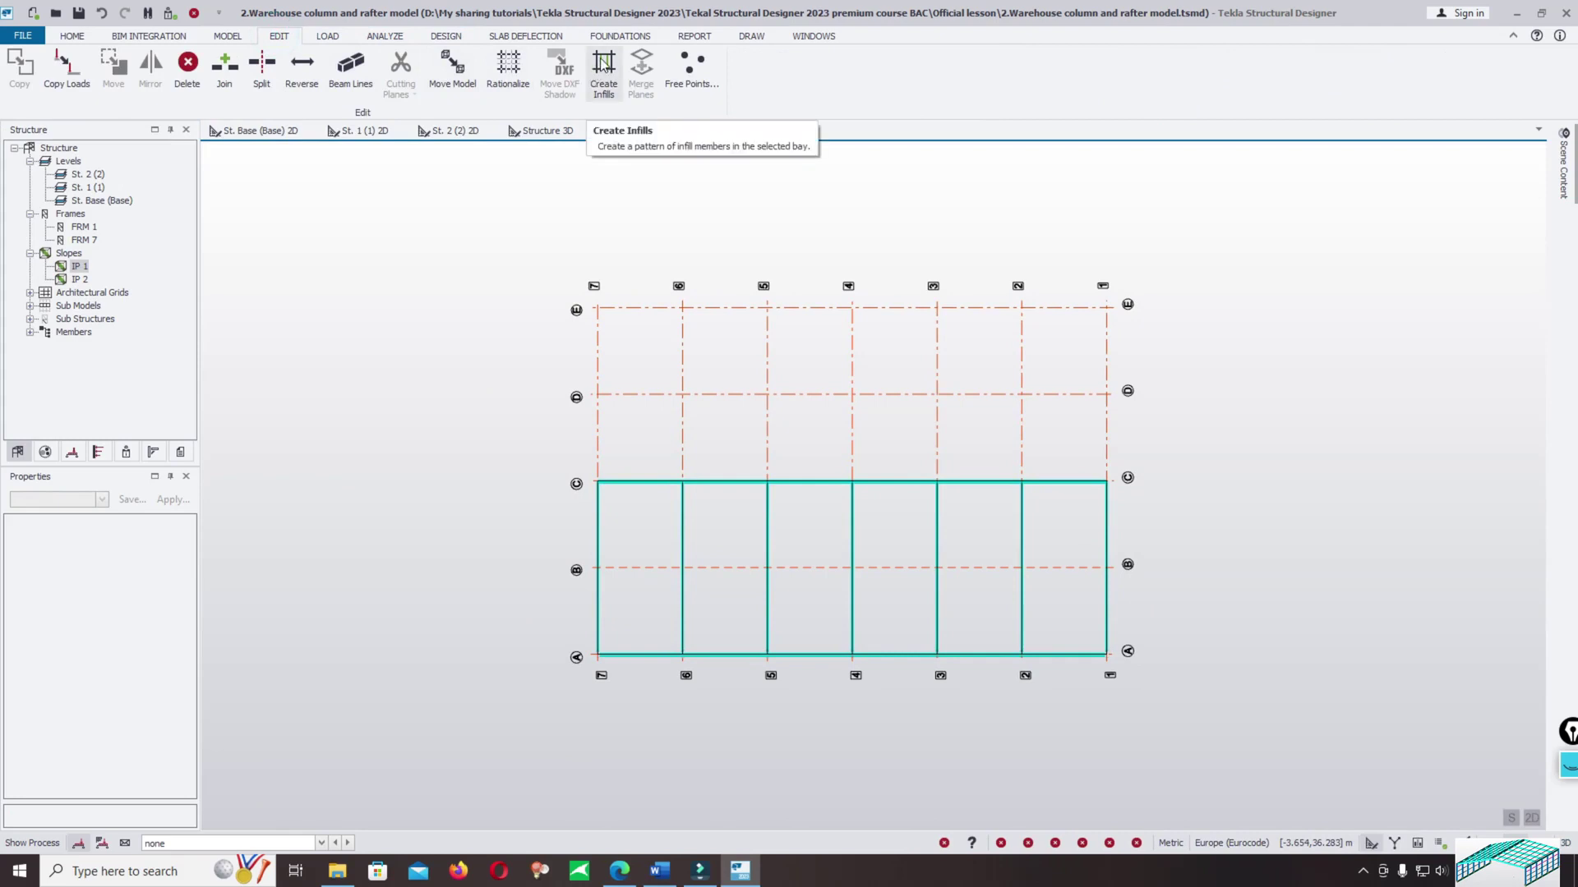
pyautogui.click(605, 66)
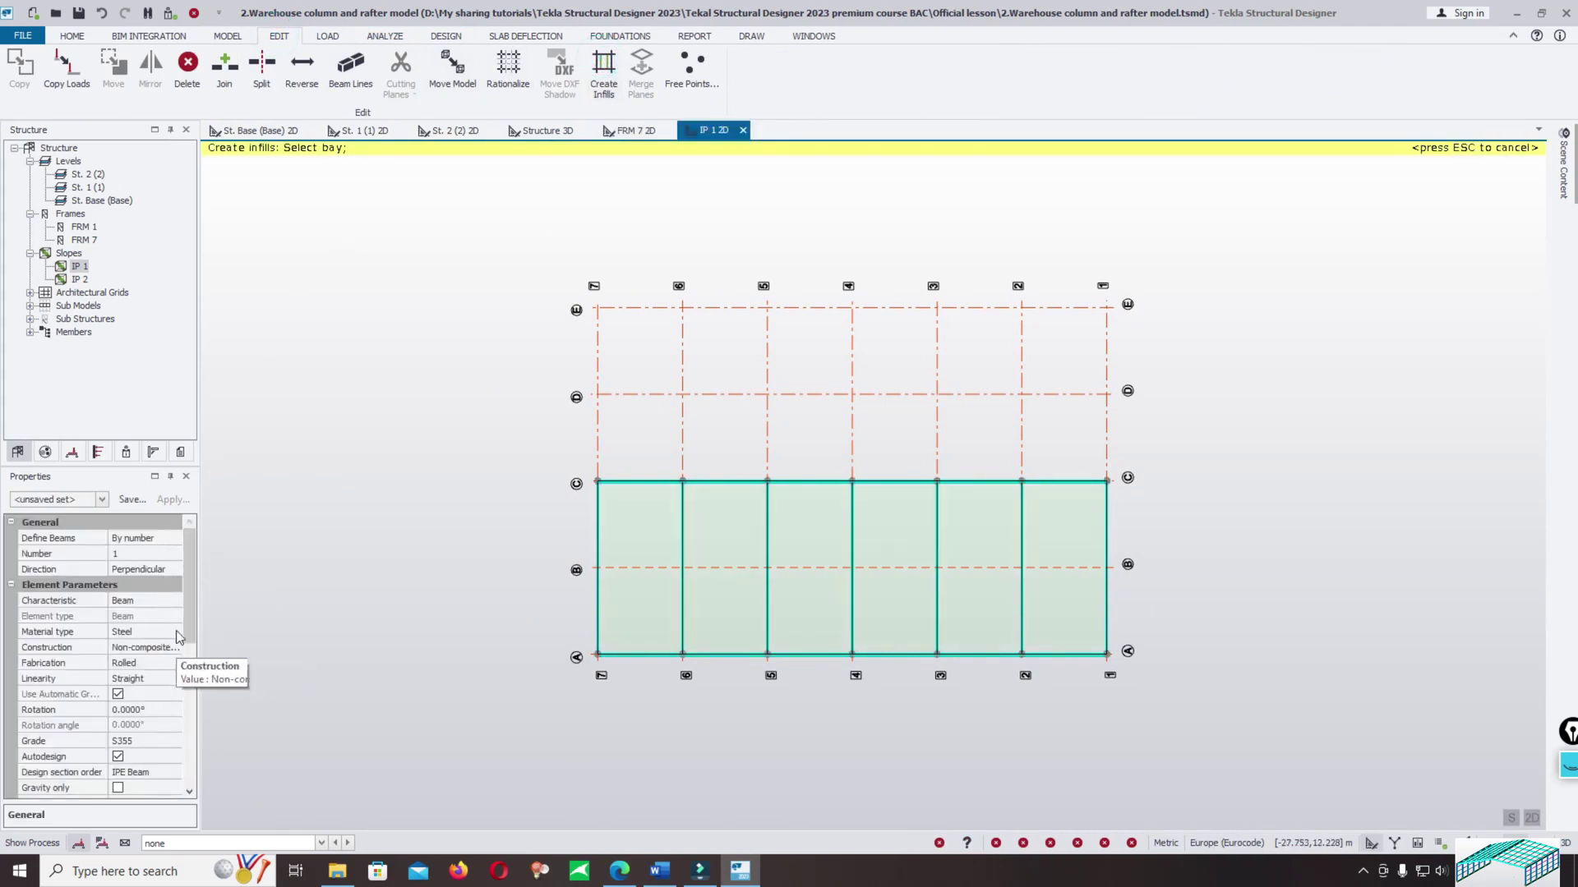
# Set the steel grade of the infill beams to S275.
pyautogui.moveTo(189, 617); pyautogui.dragTo(191, 641)
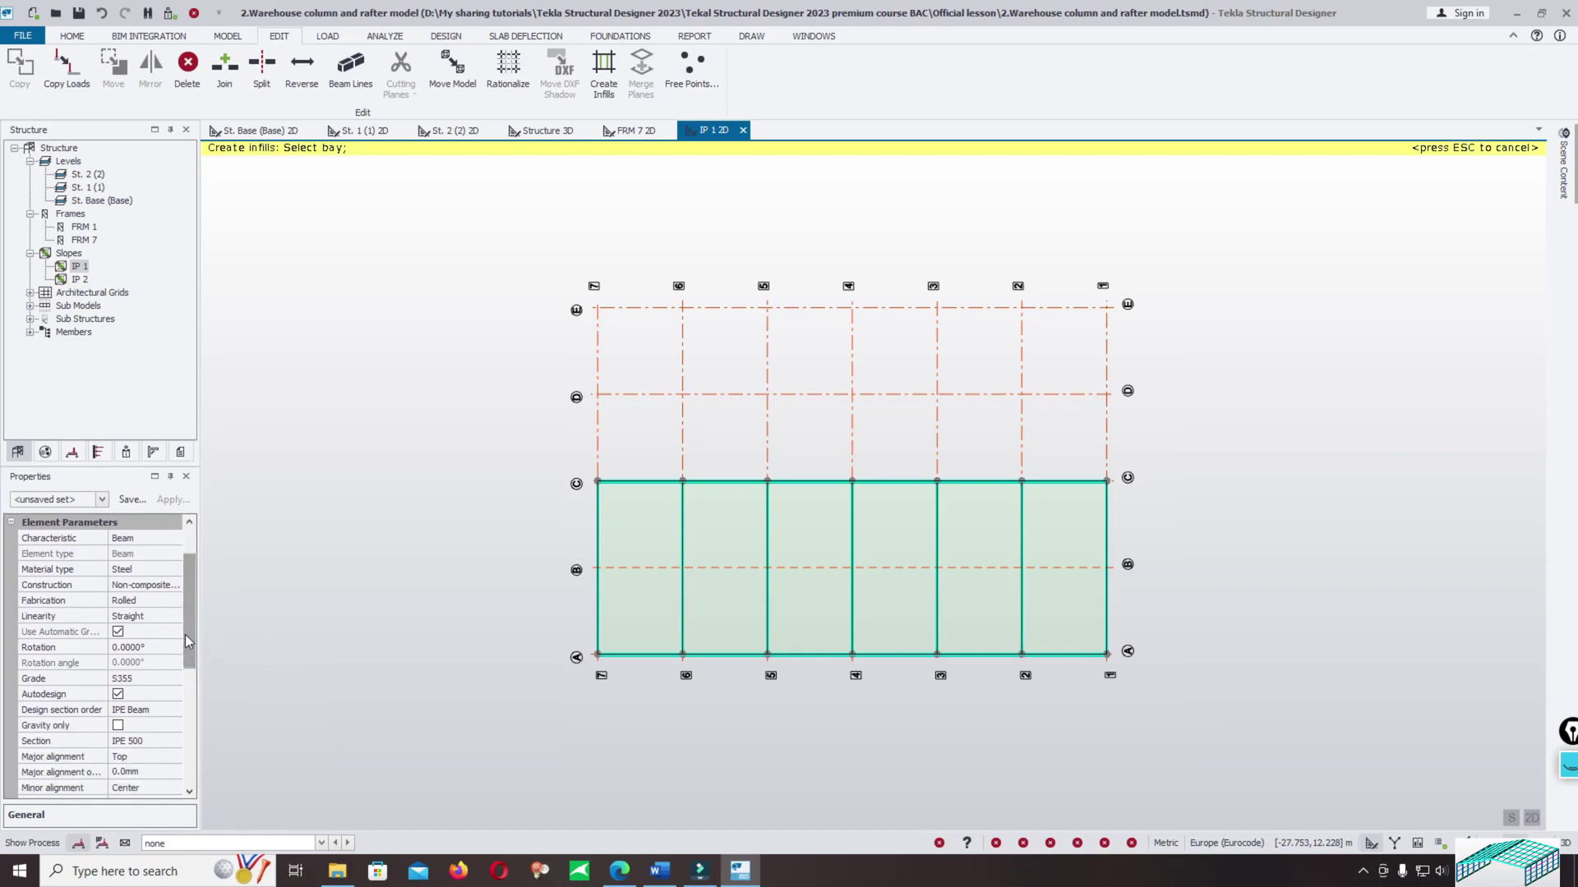
pyautogui.click(170, 678)
pyautogui.click(175, 678)
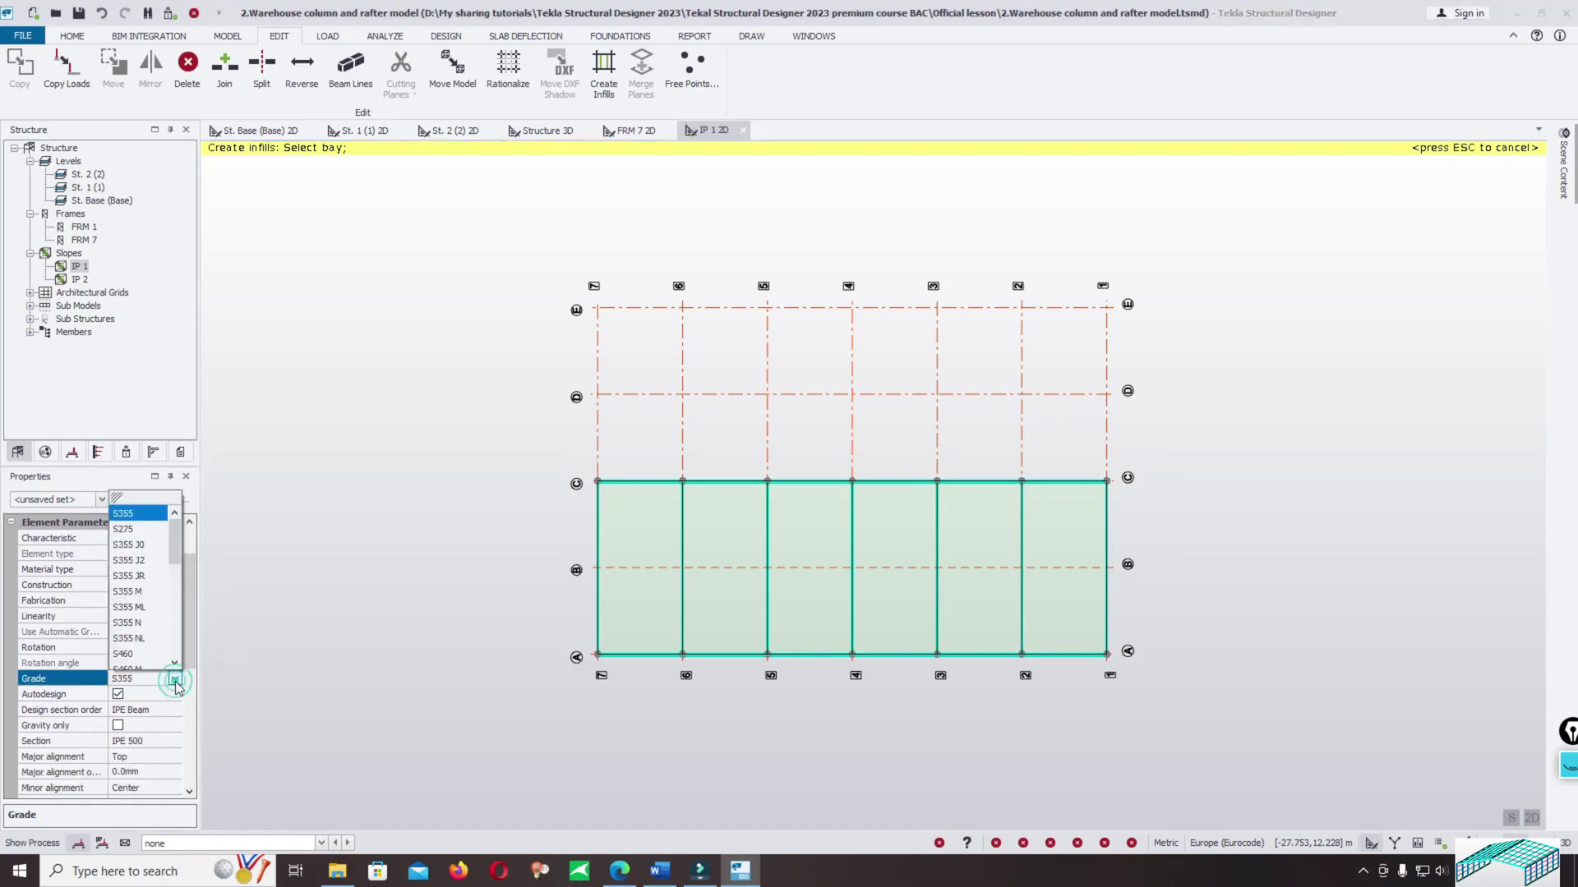
pyautogui.click(139, 531)
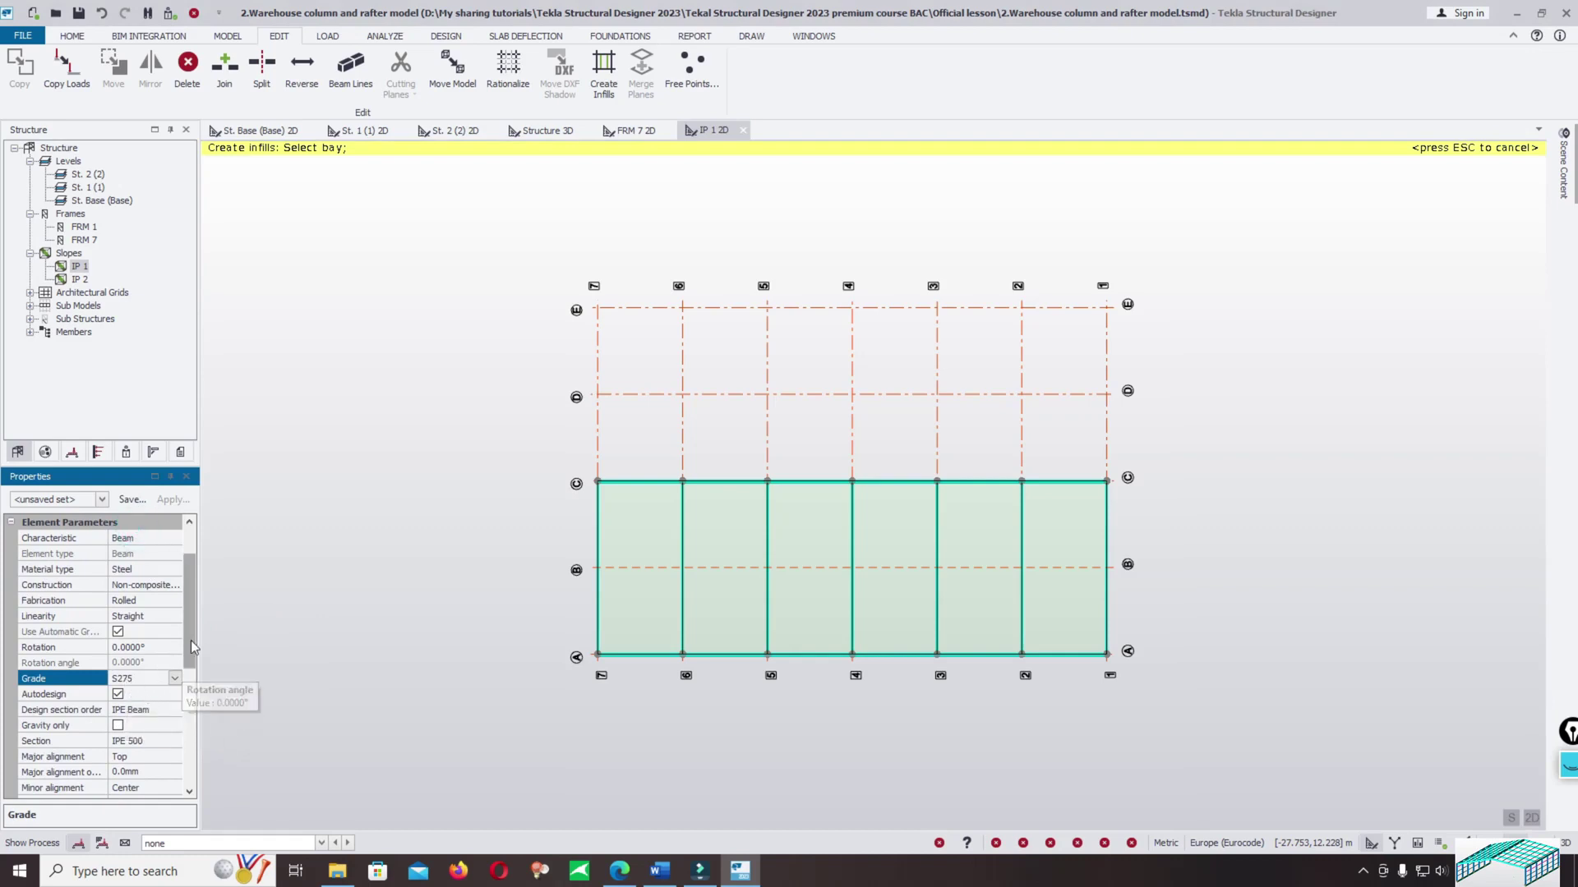
# Set the infill beams' design section order to the European UAP PFChannels.
pyautogui.moveTo(191, 633); pyautogui.dragTo(185, 661)
pyautogui.scroll(-1, 155, 653)
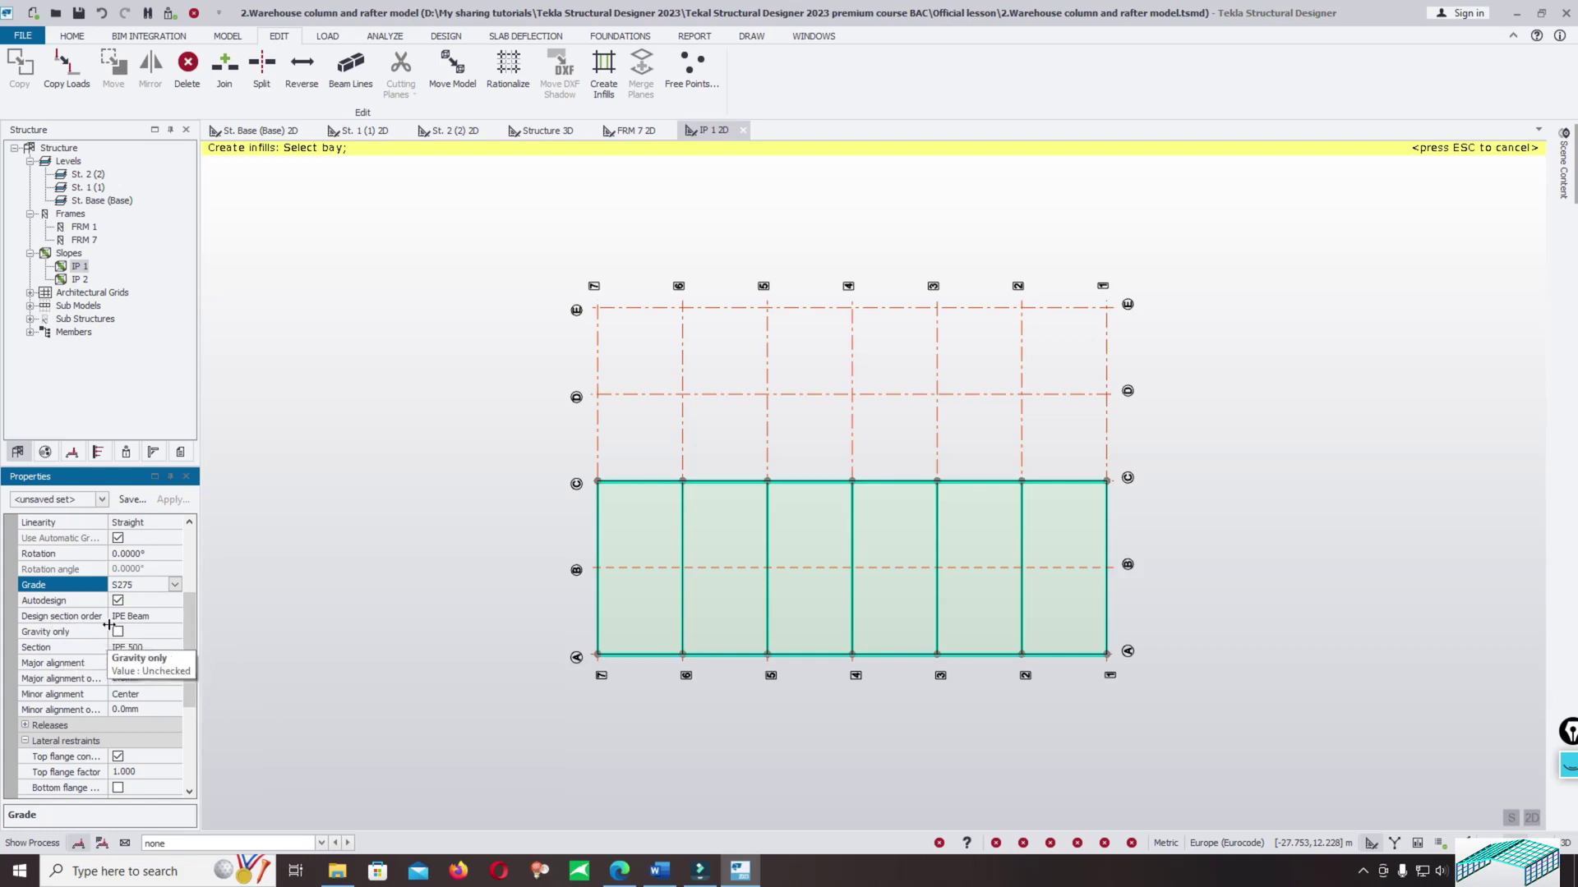
pyautogui.click(173, 618)
pyautogui.click(146, 647)
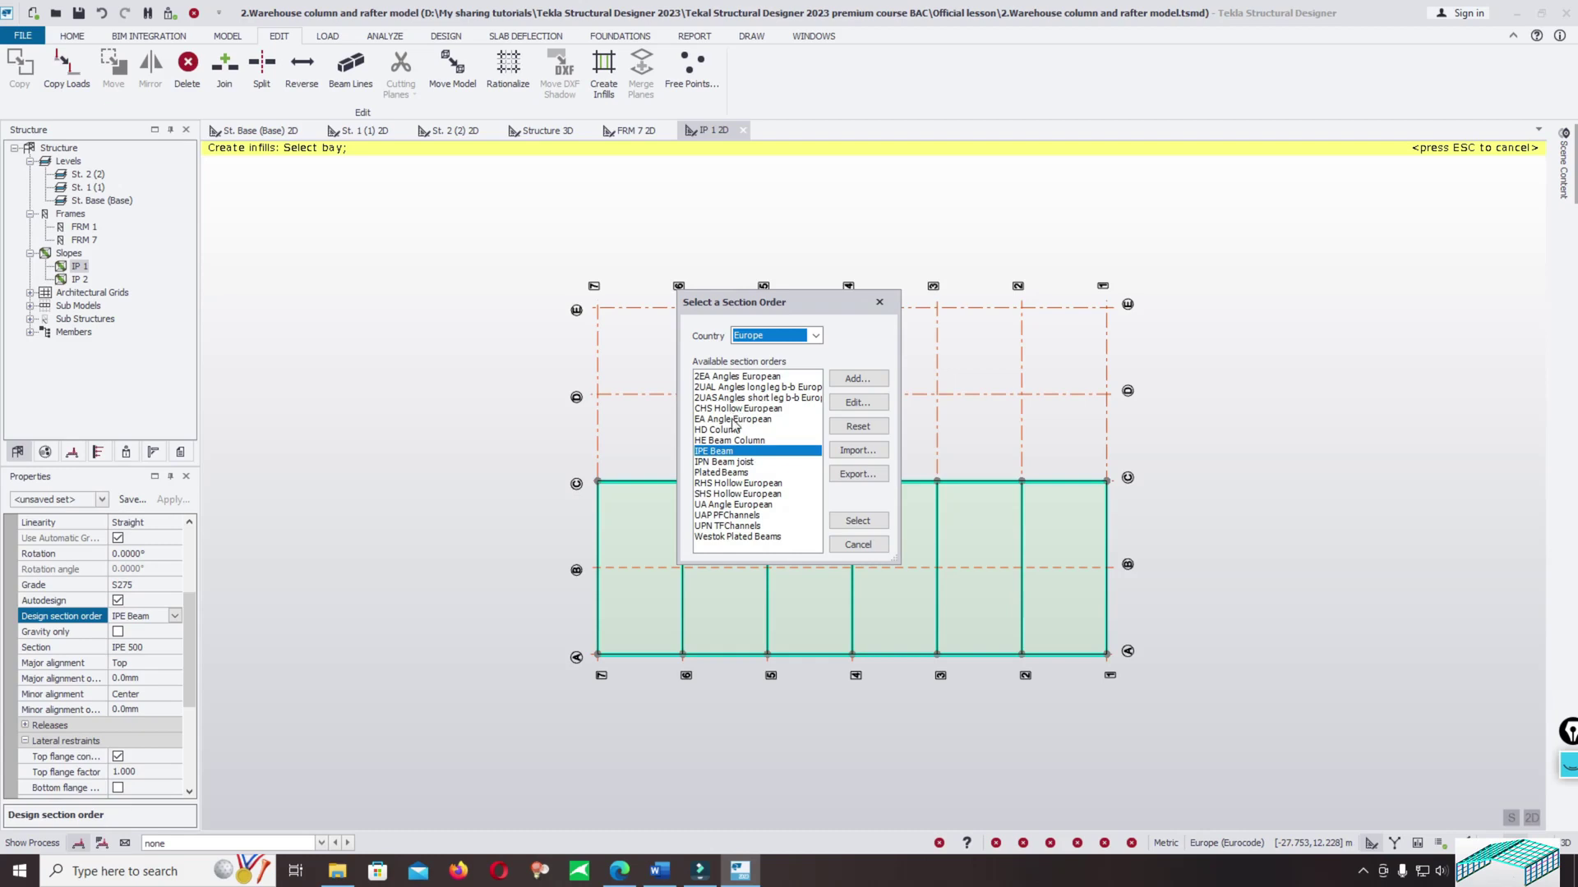
pyautogui.click(744, 517)
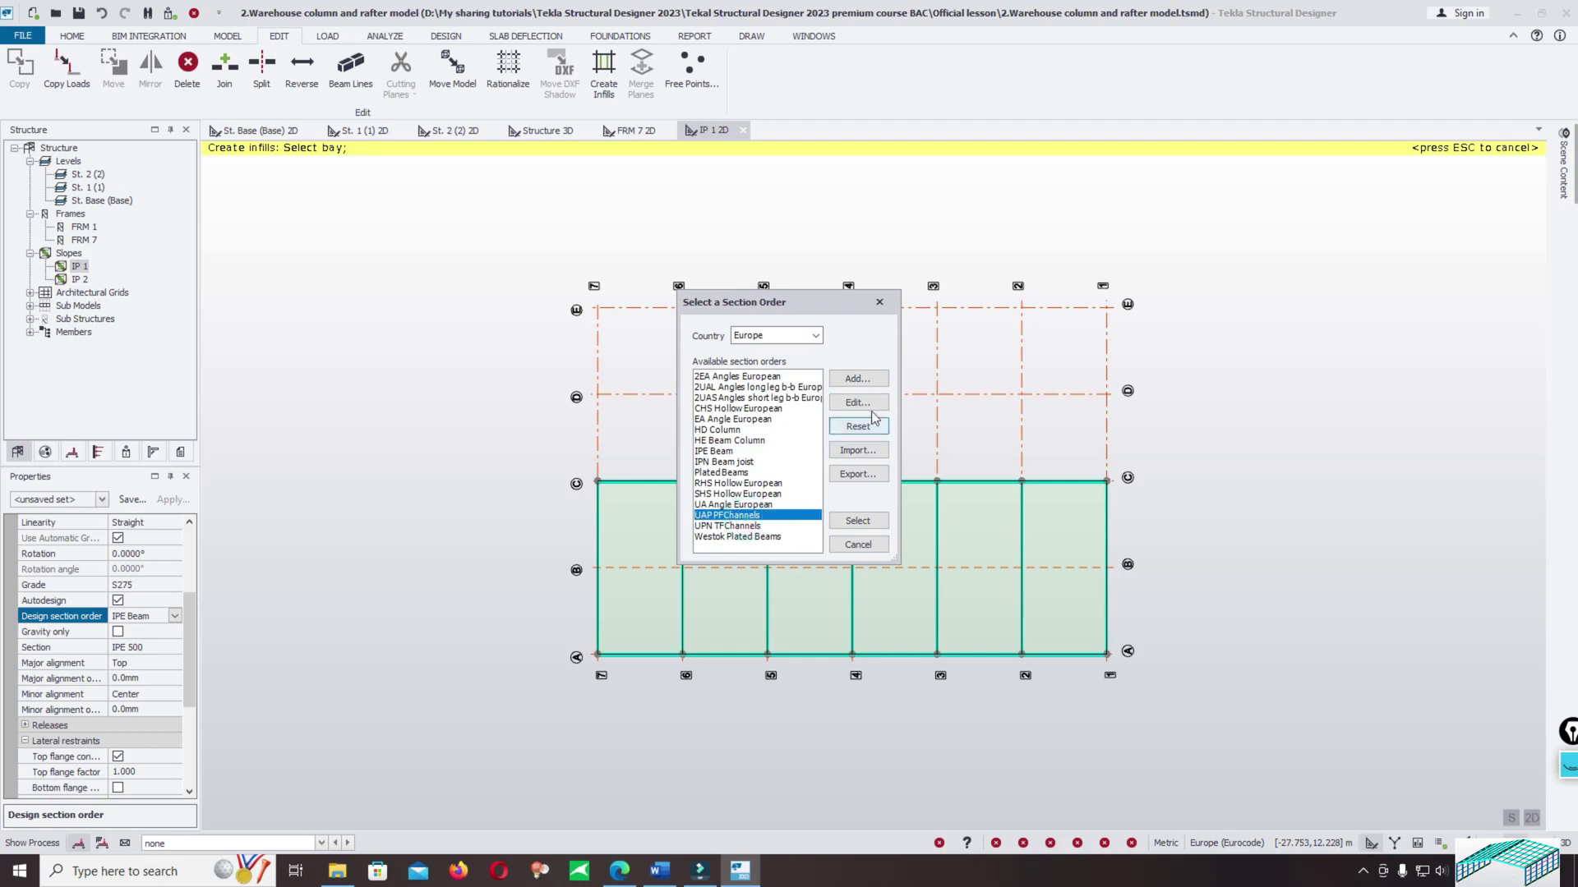
pyautogui.click(859, 521)
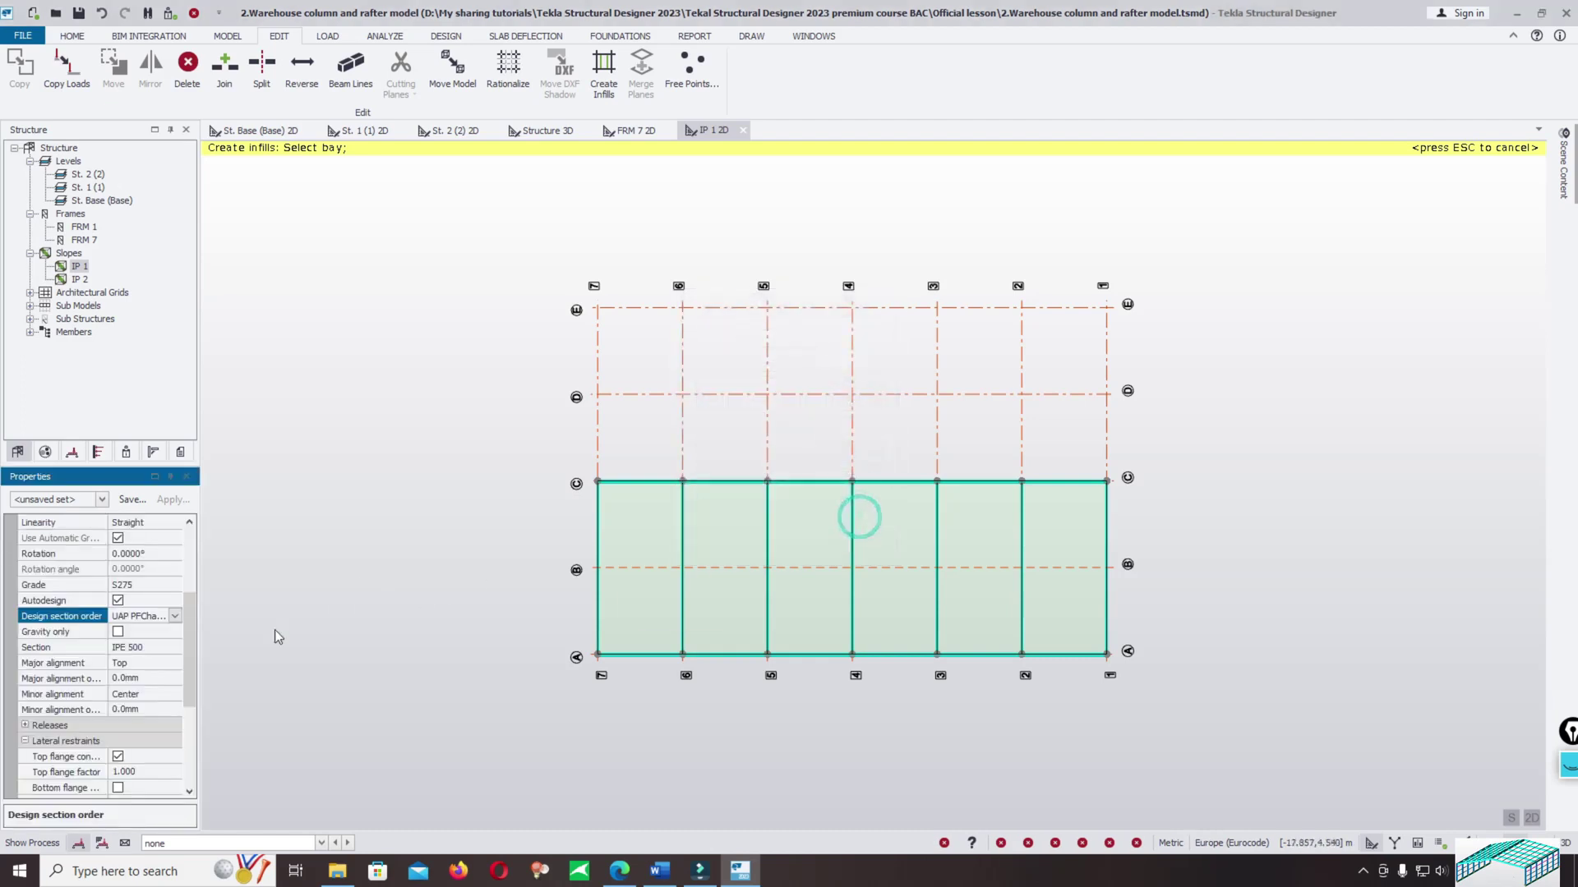
# Assign the UAP 175 section from the European parallel flange channels to the infill beams.
pyautogui.click(172, 648)
pyautogui.click(175, 647)
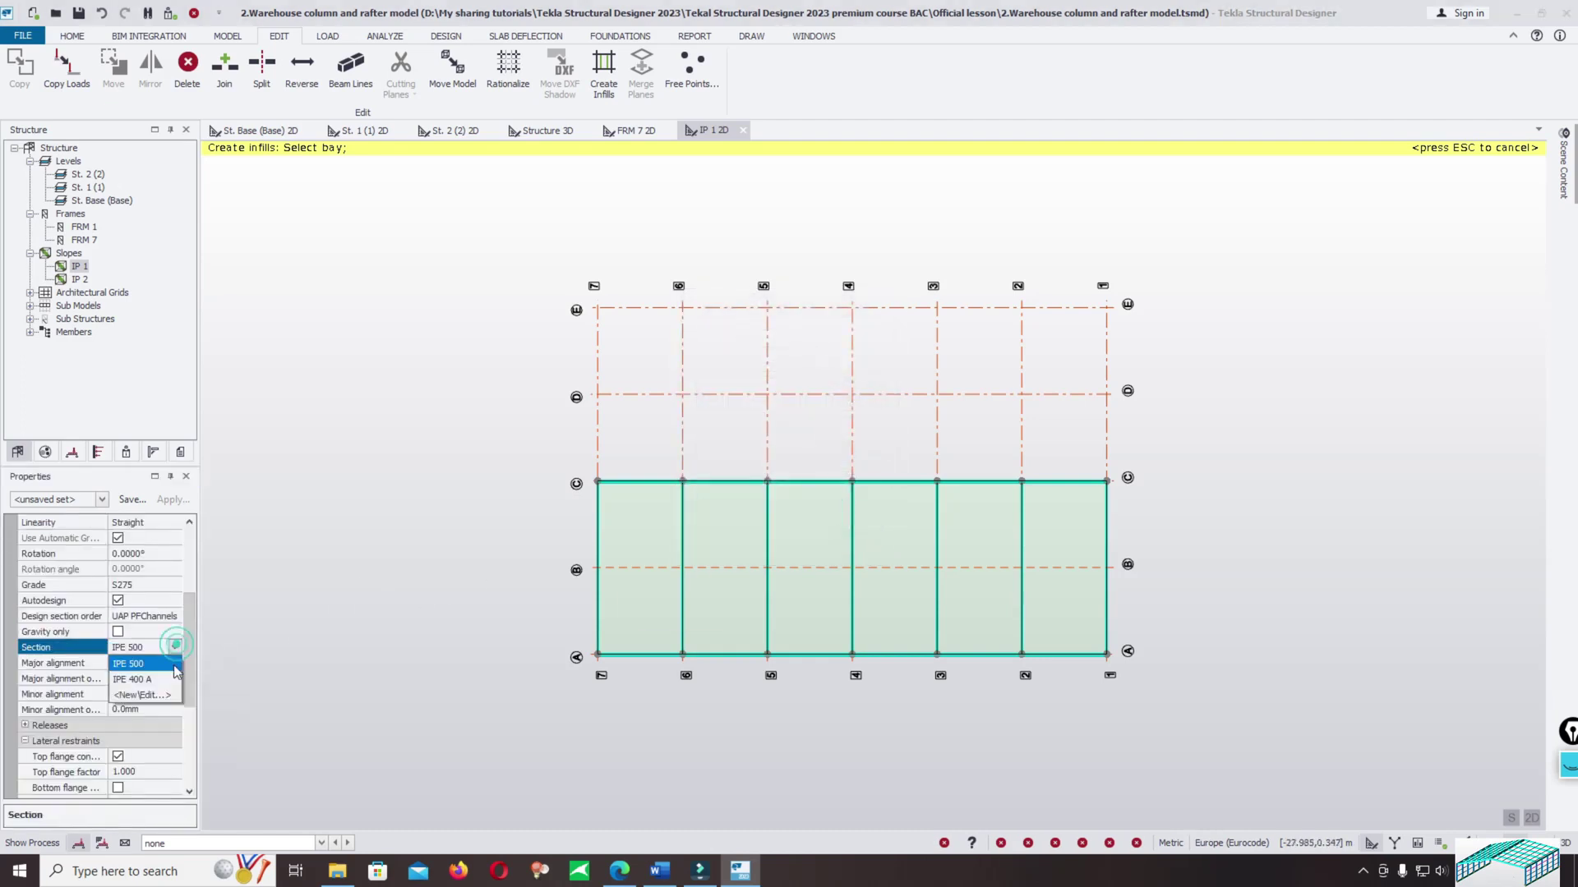
pyautogui.click(154, 693)
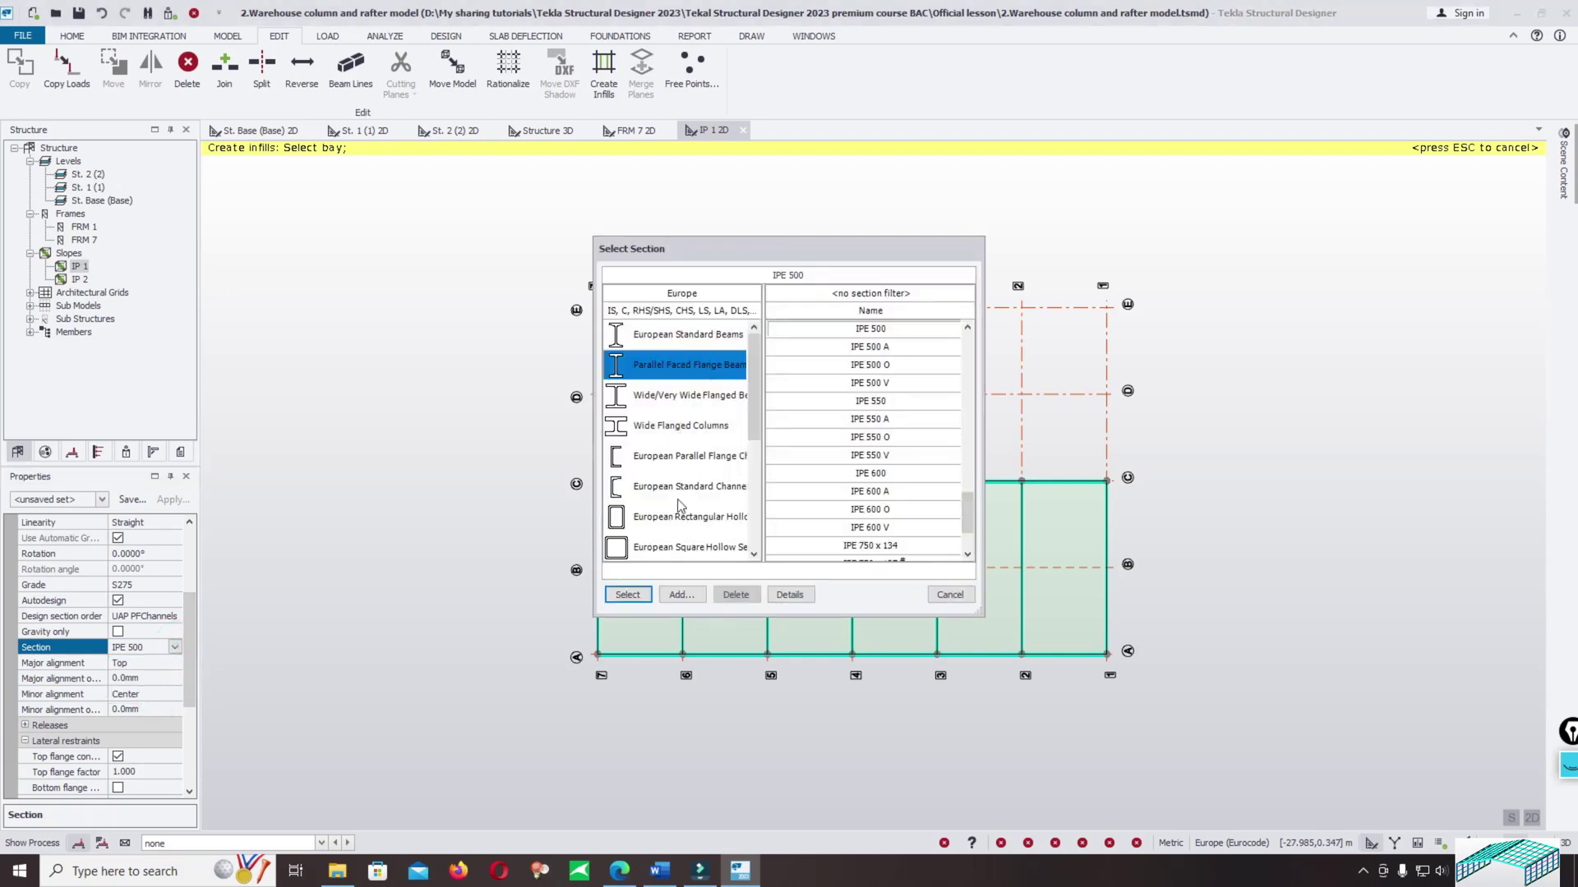
pyautogui.click(681, 467)
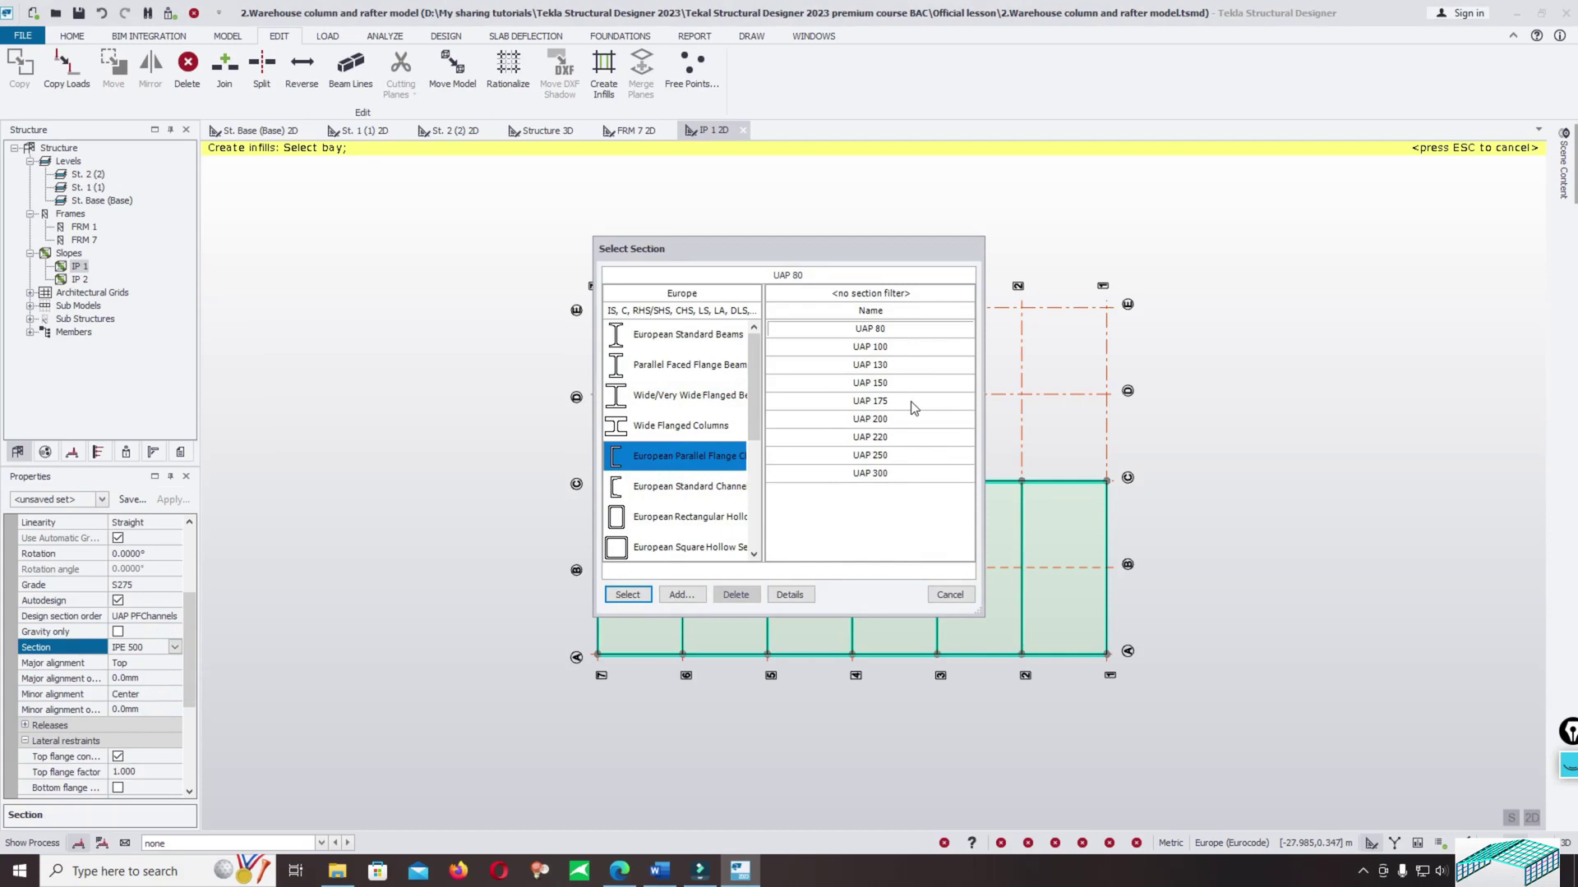
pyautogui.click(882, 403)
pyautogui.click(627, 595)
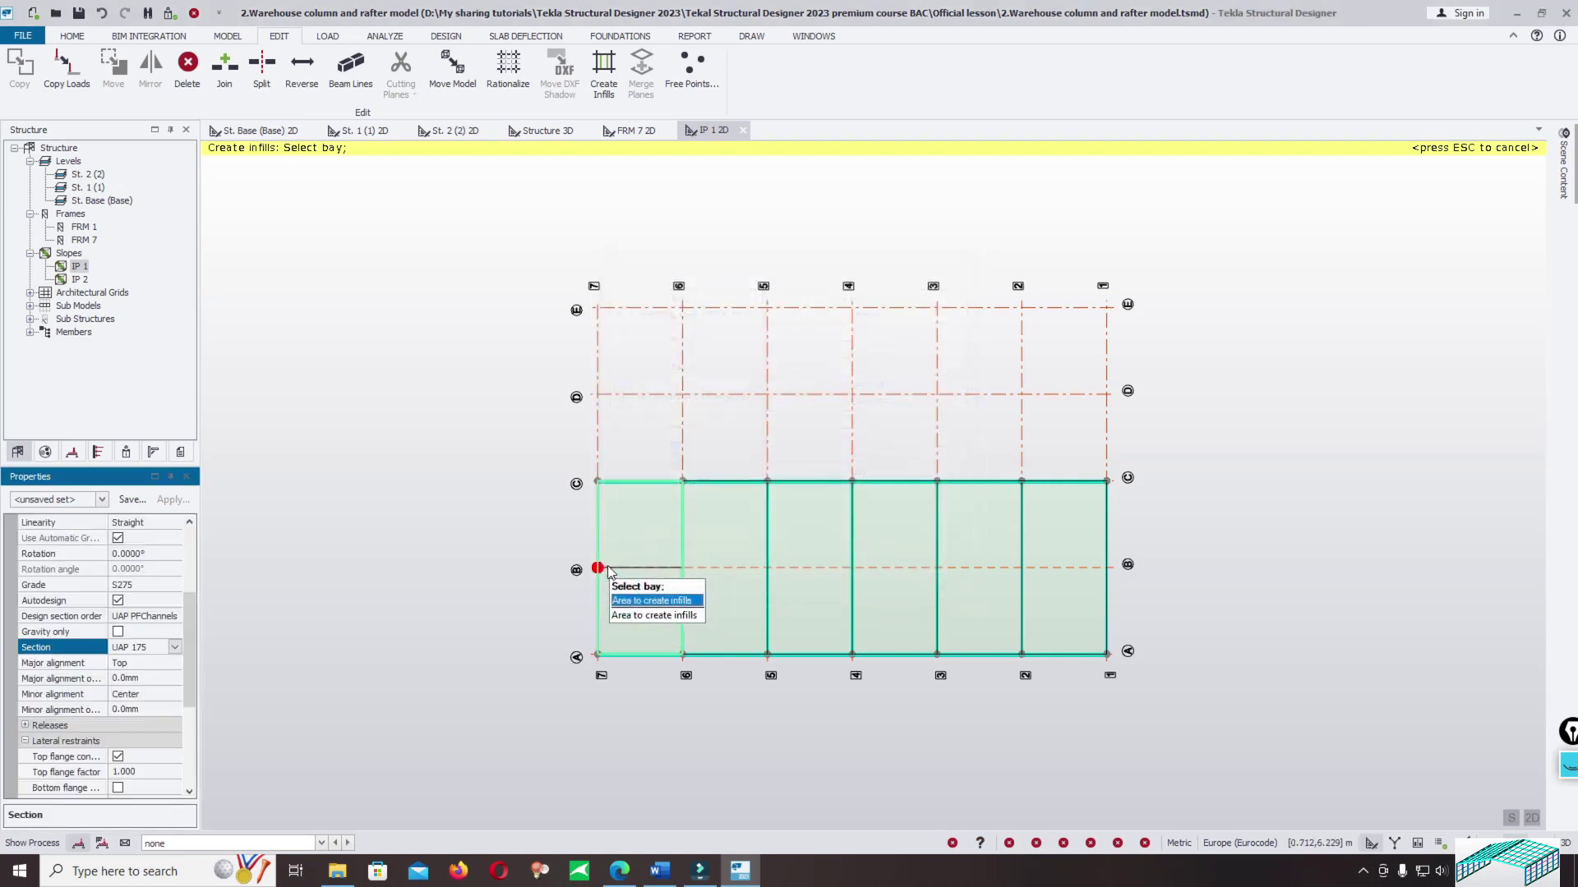
pyautogui.moveTo(191, 667); pyautogui.dragTo(175, 730)
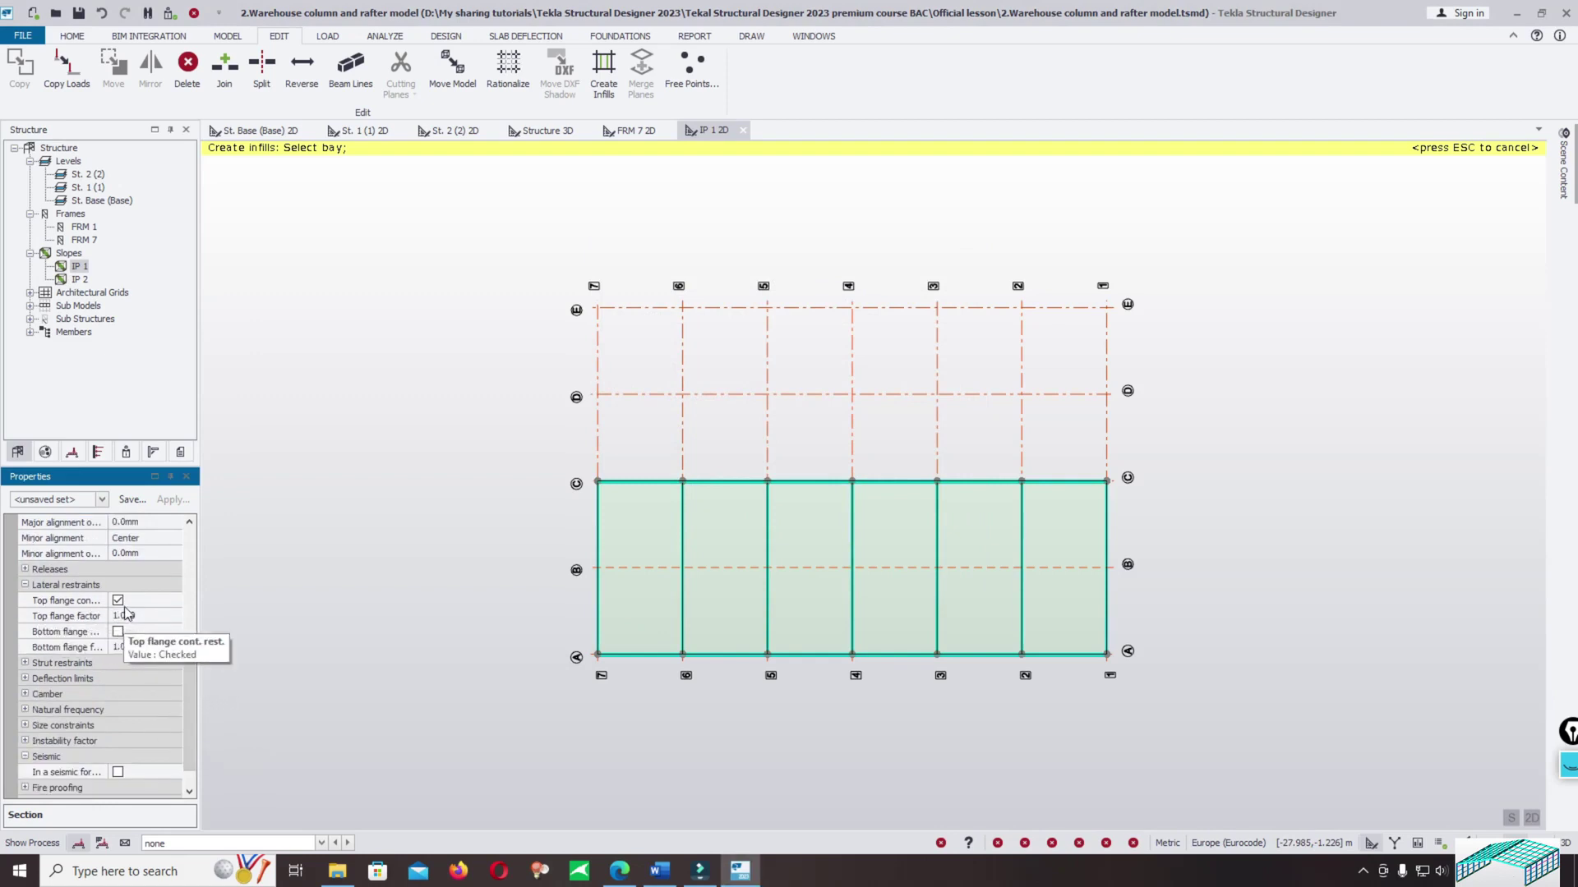
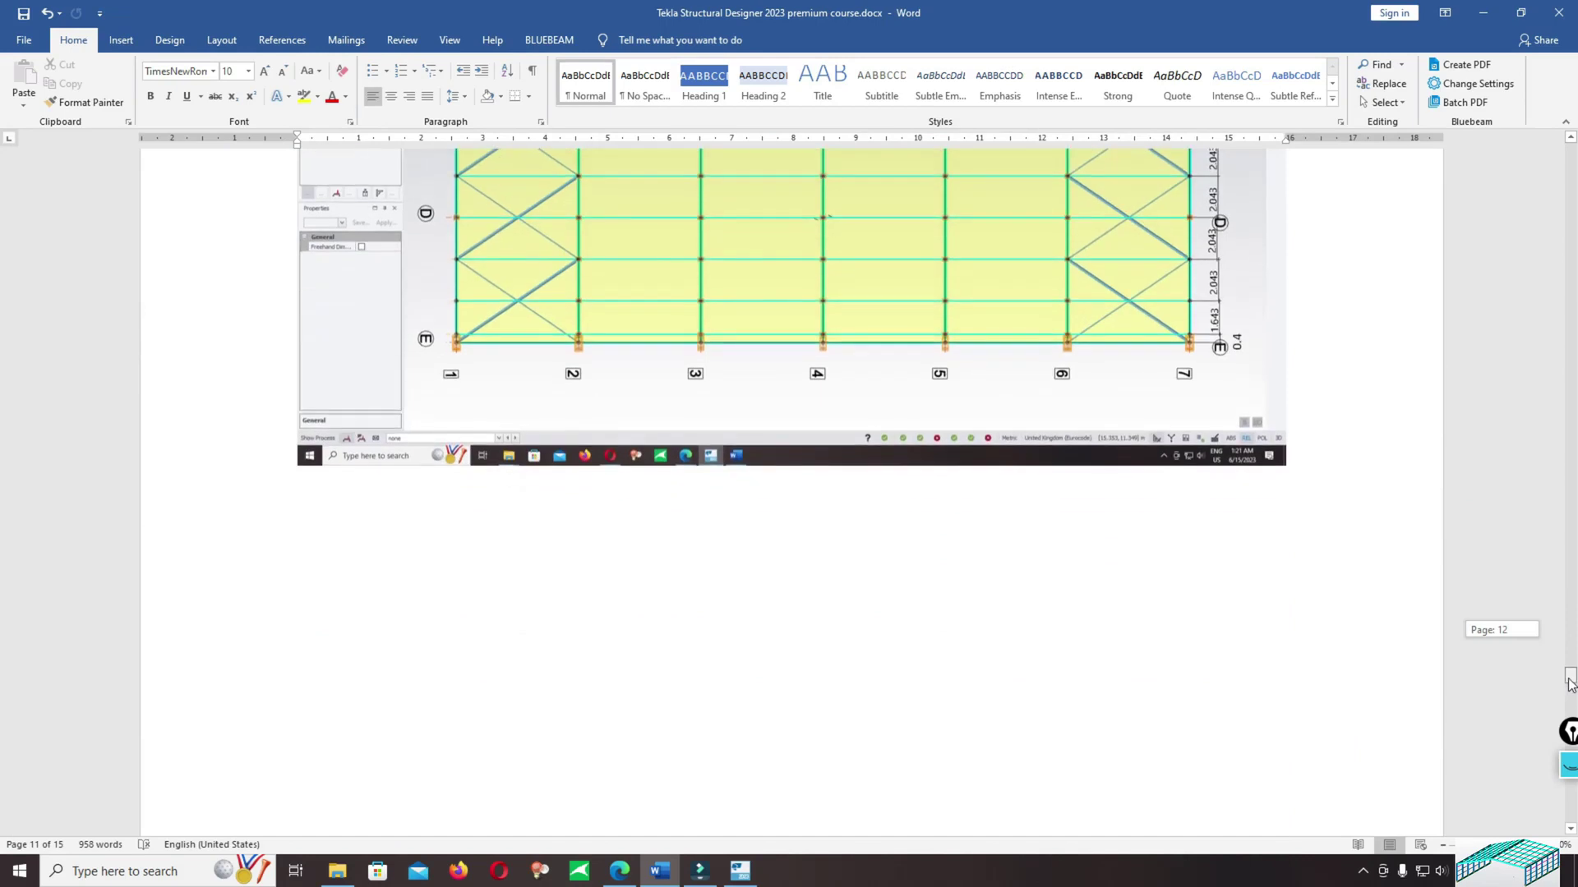
# Check the roof beam layout in the Word course document and set the number of infill beams per bay to 5.
pyautogui.scroll(4, 1570, 678)
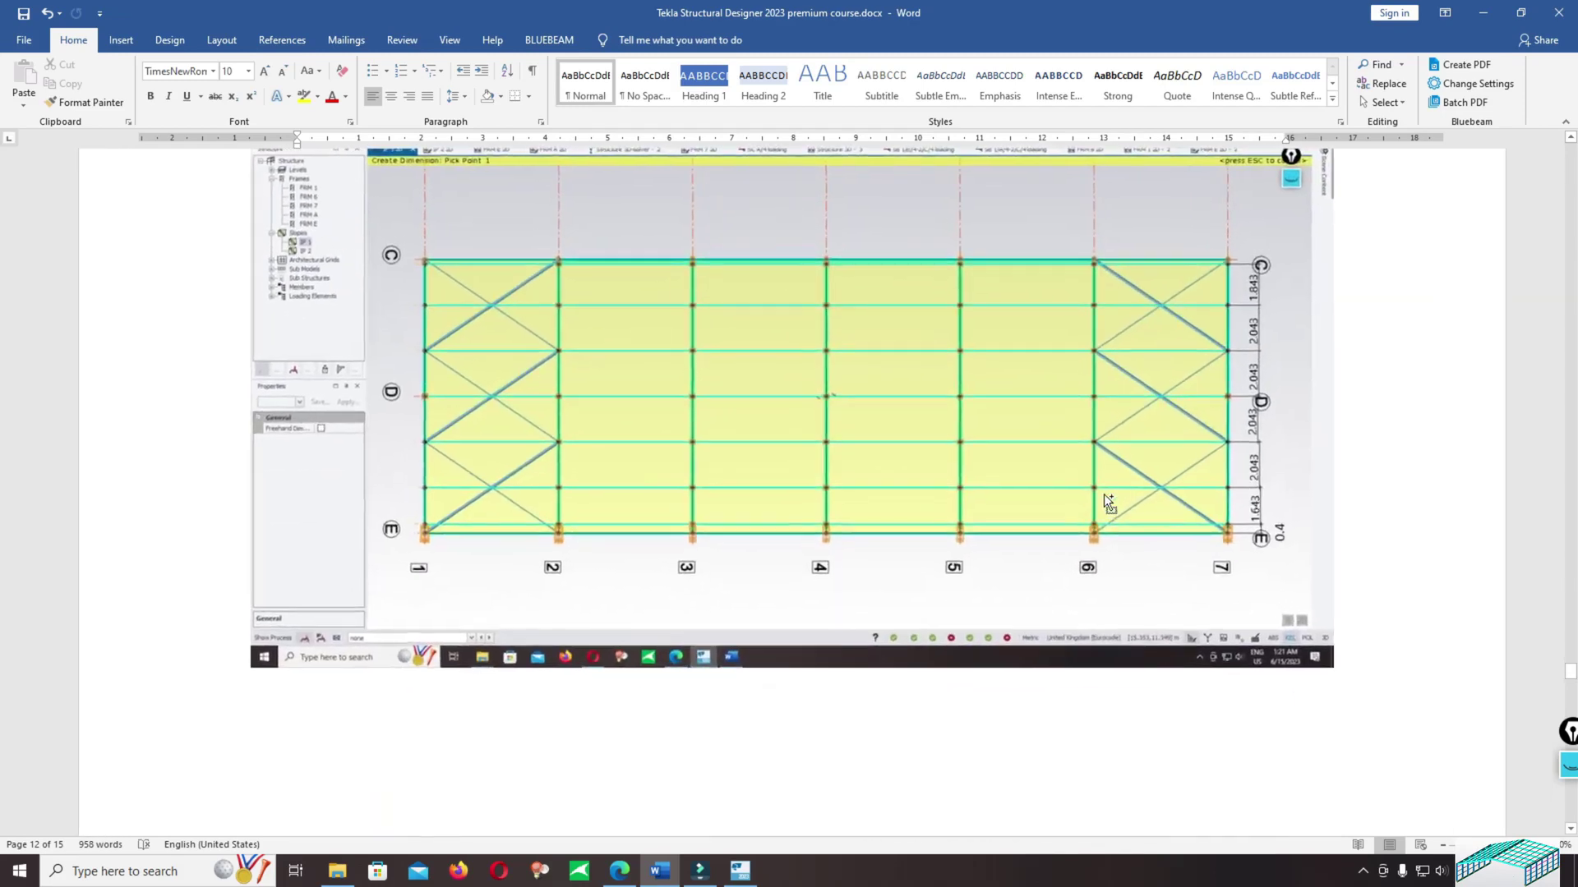
pyautogui.keyDown('ctrl'); pyautogui.scroll(1, 1106, 496); pyautogui.keyUp('ctrl')
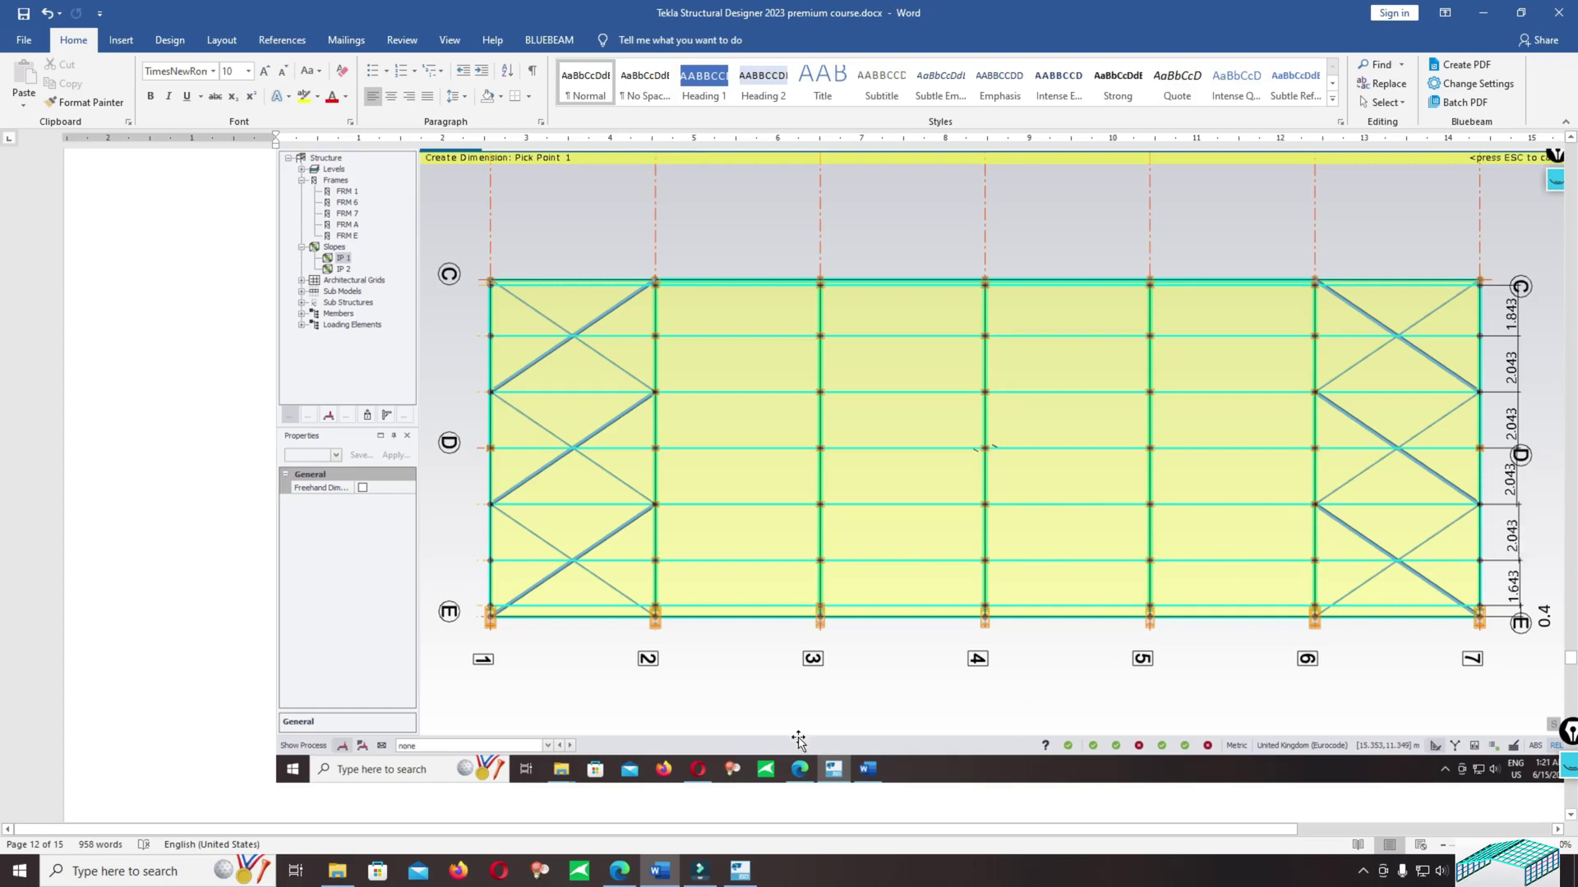
pyautogui.moveTo(736, 877)
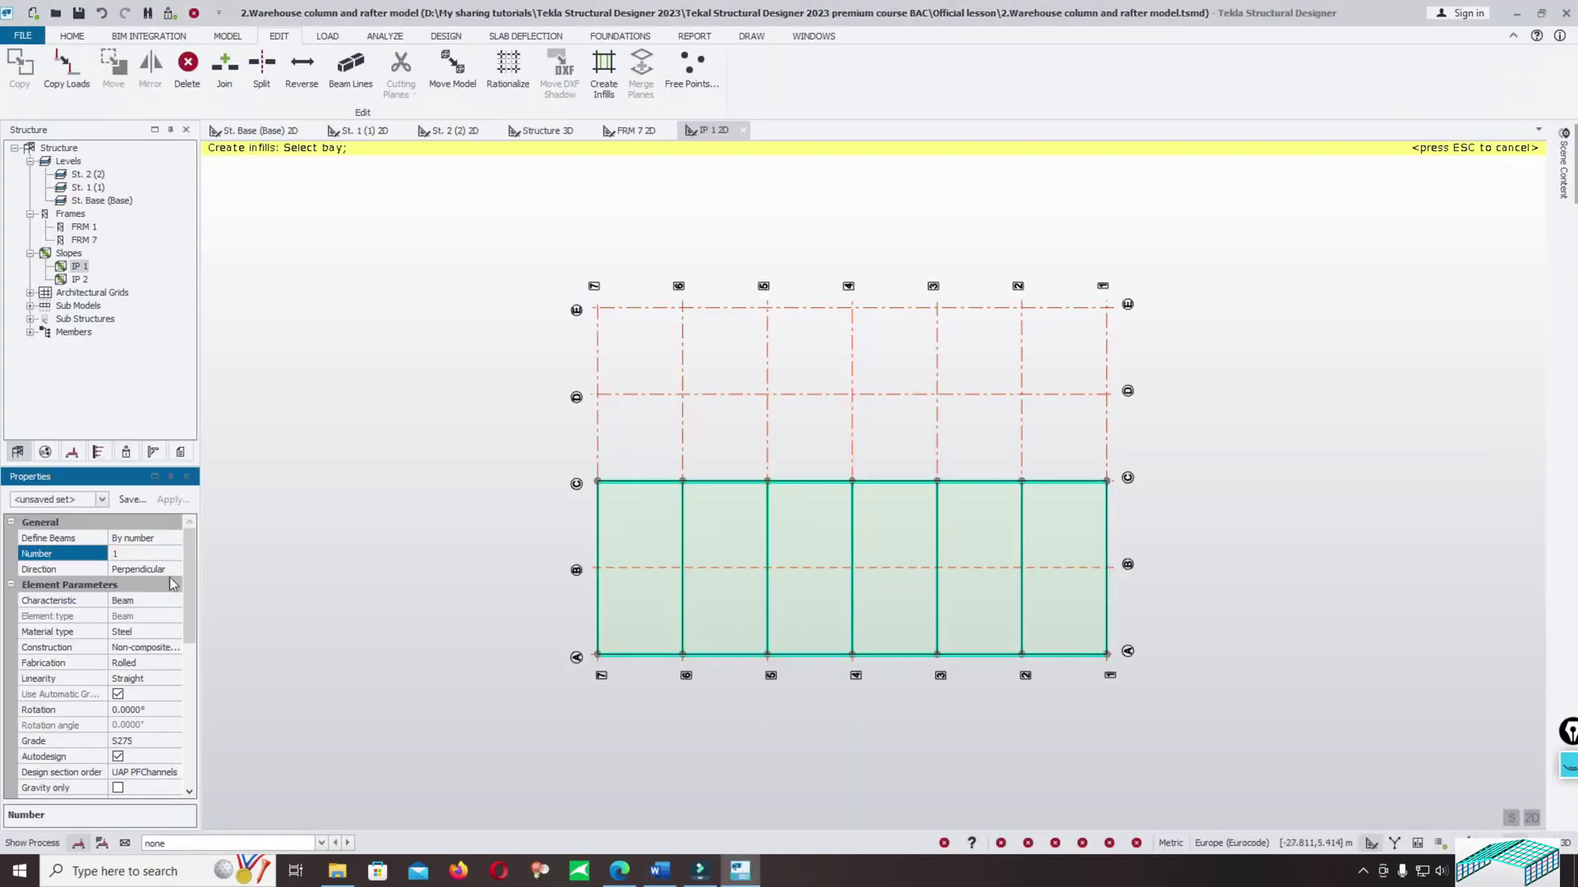
pyautogui.click(133, 552)
pyautogui.click(150, 597)
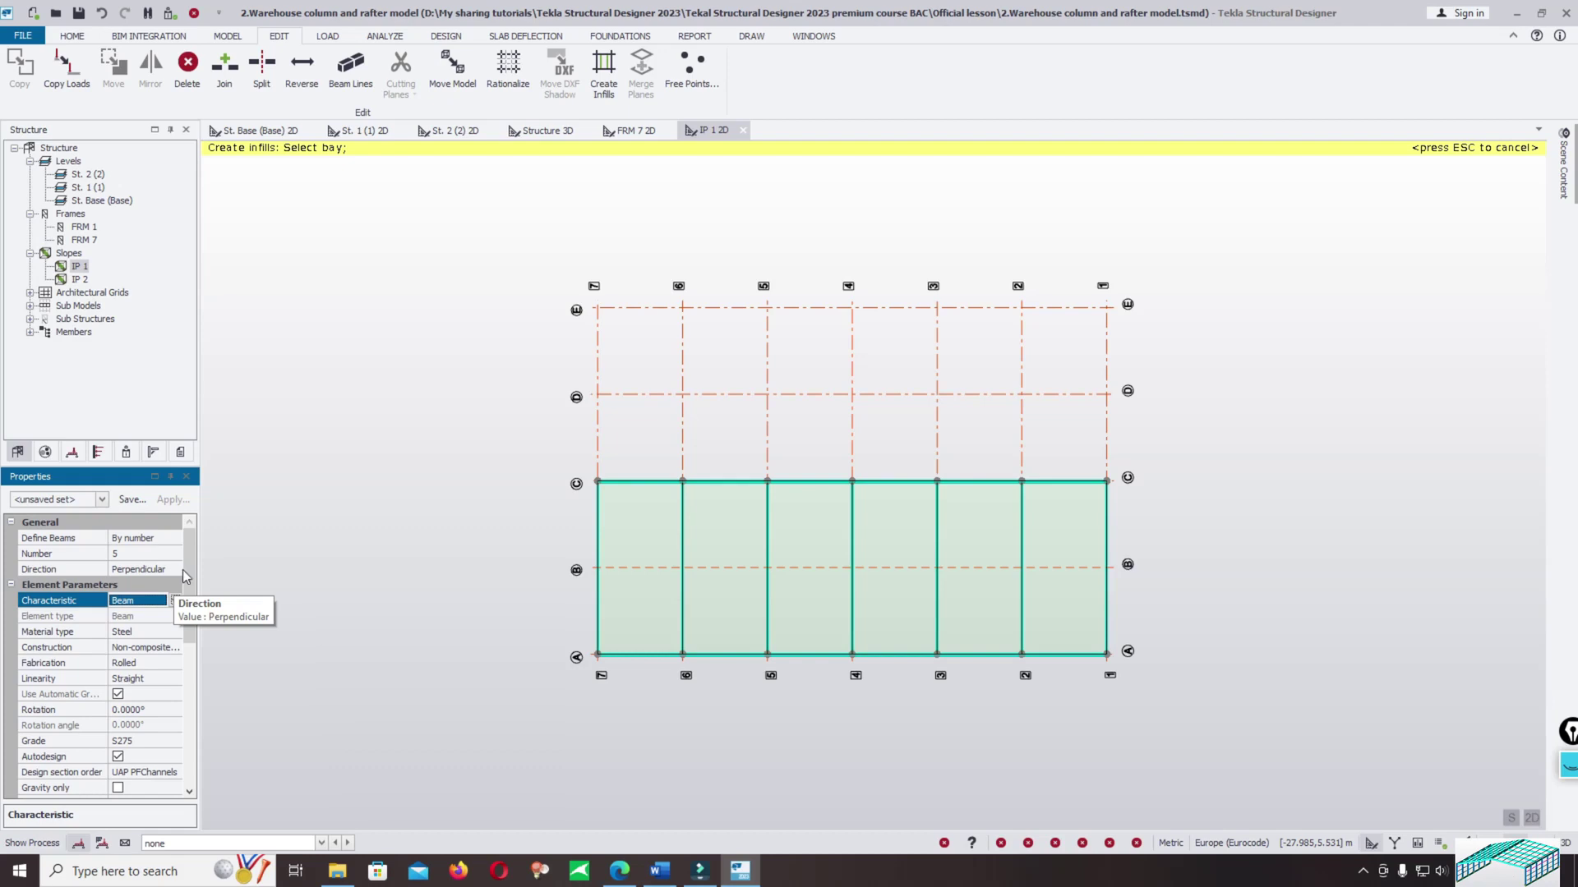
# Set the major alignment of the infill beams for sloped plane IP 1 to Bottom.
pyautogui.moveTo(713, 571)
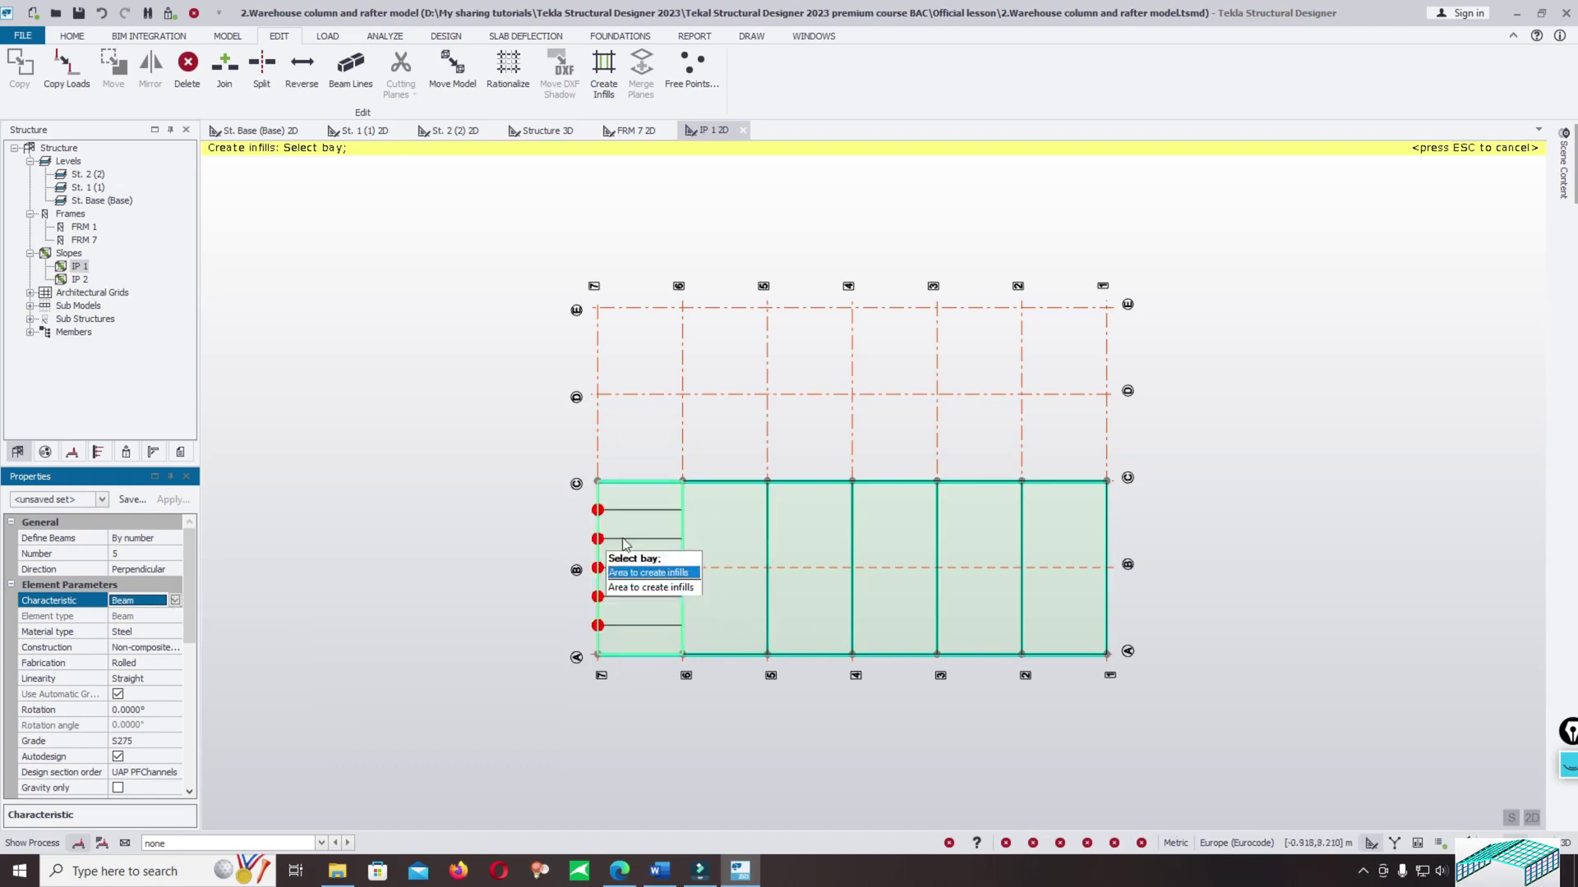
pyautogui.moveTo(666, 561)
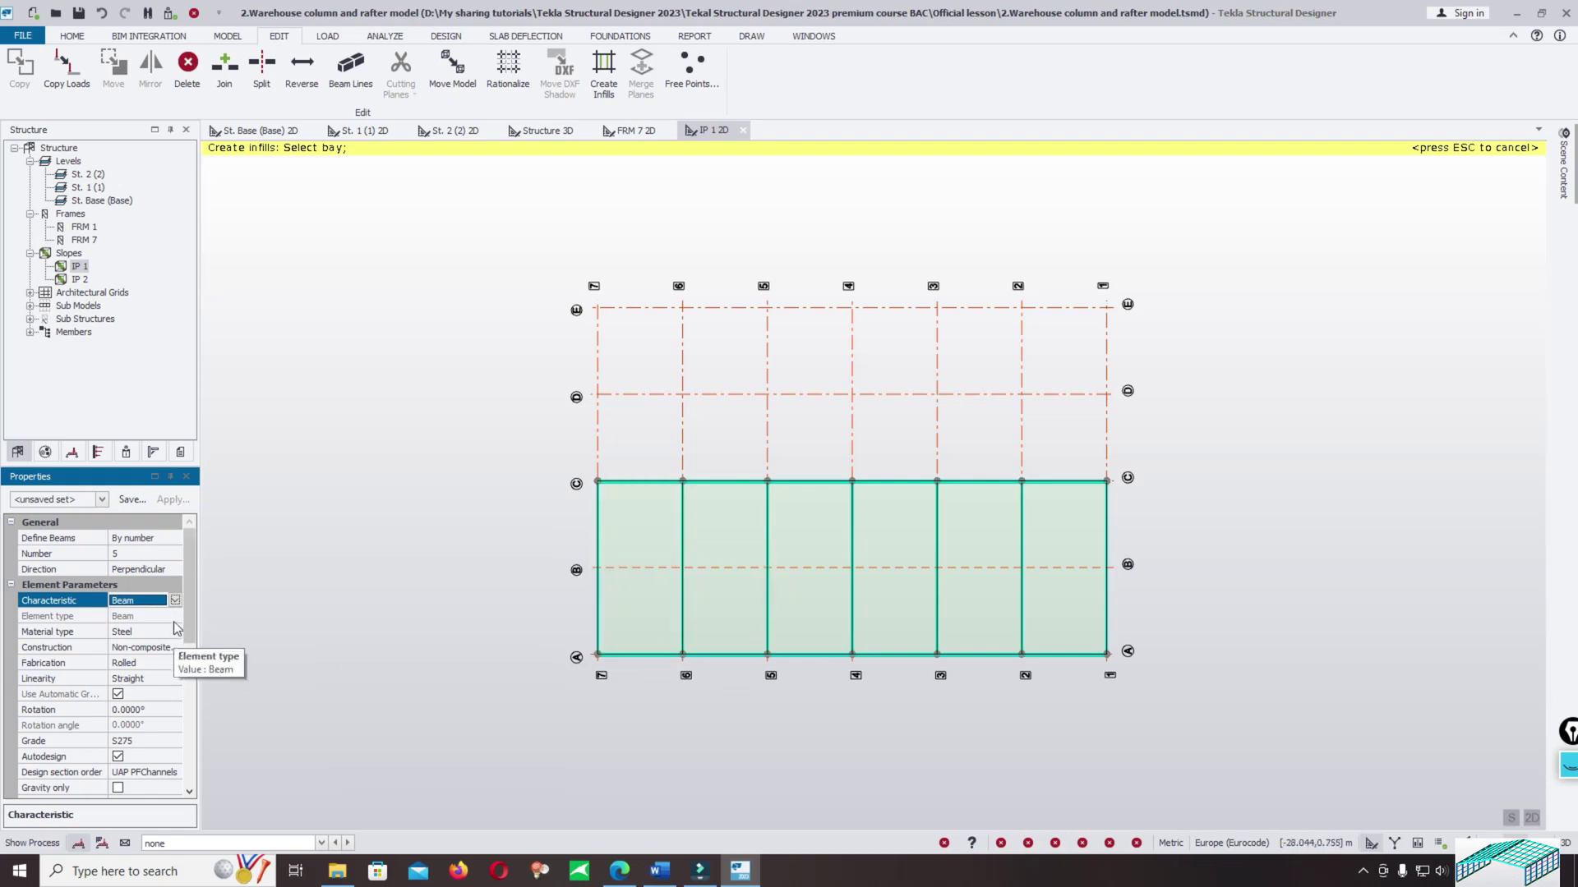
pyautogui.scroll(-2, 188, 613)
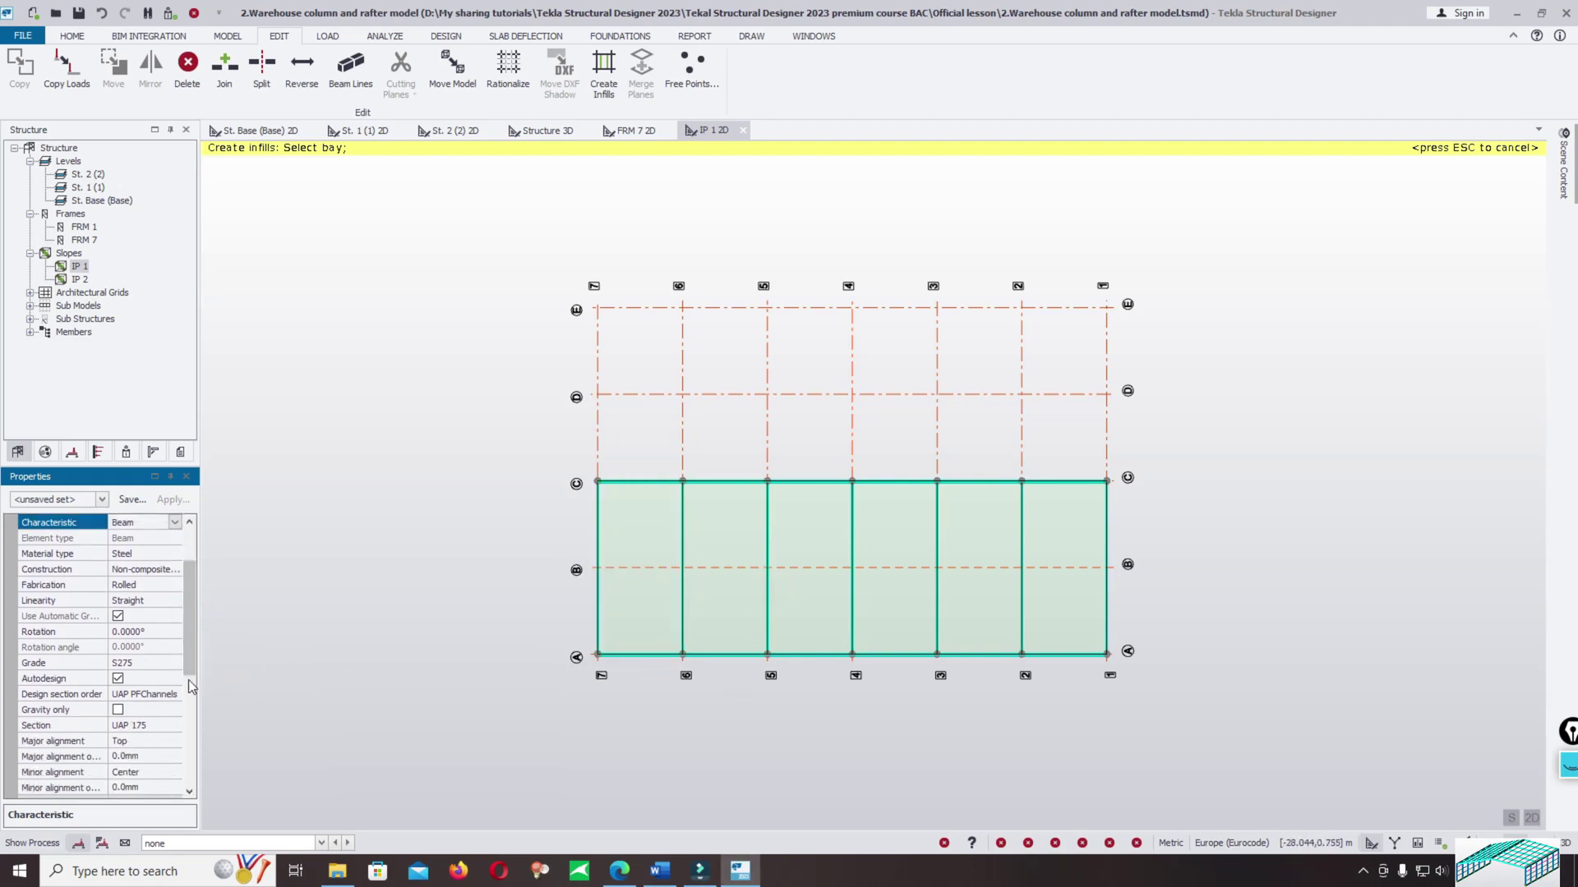
pyautogui.scroll(-2, 190, 658)
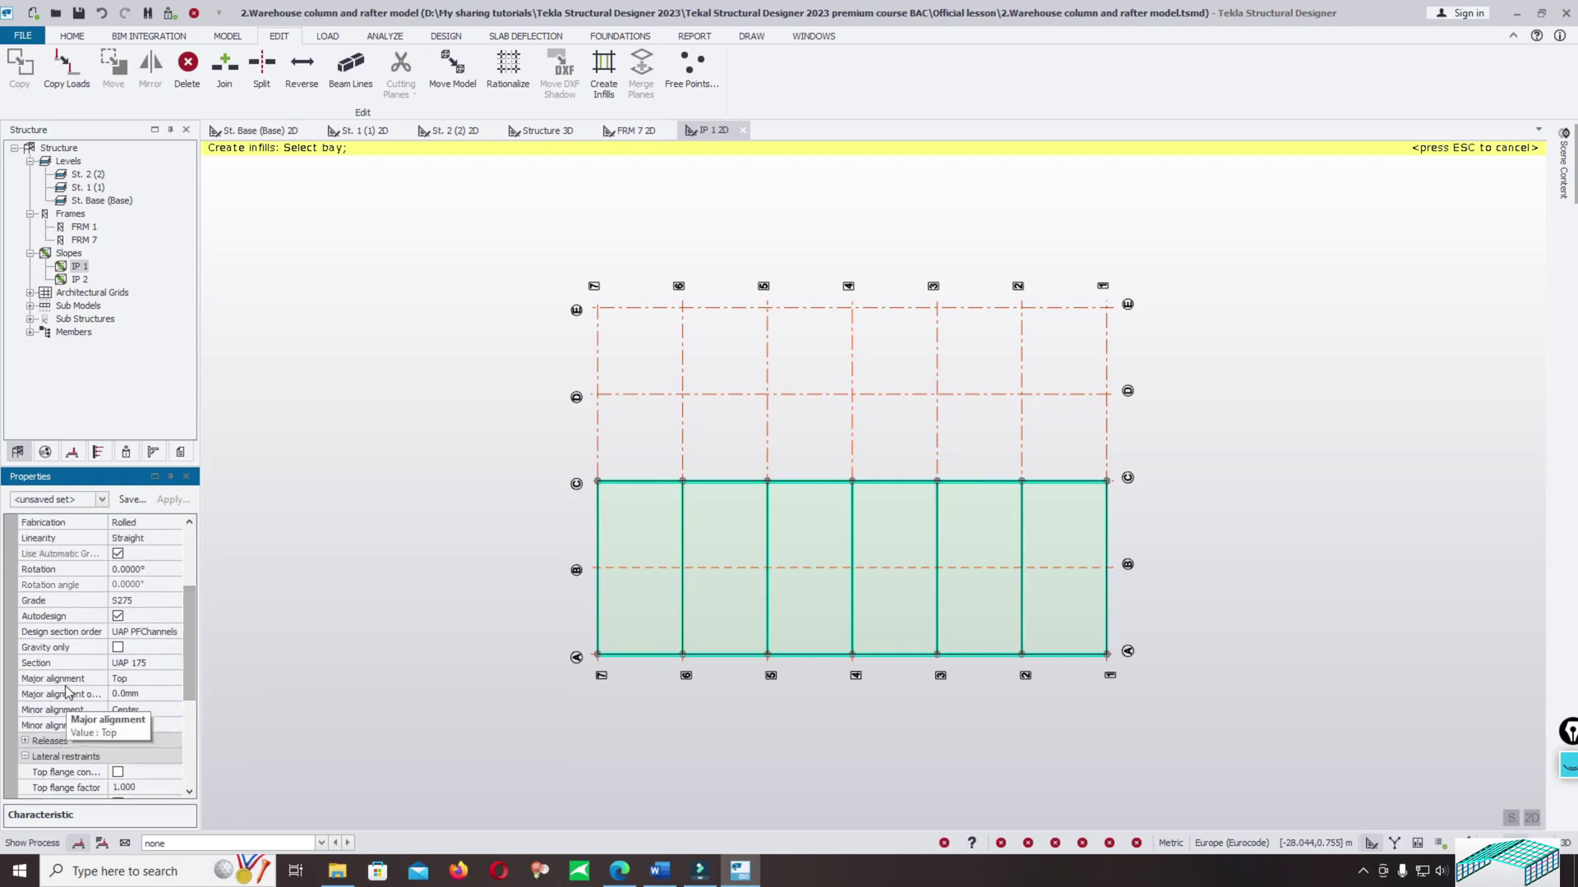
pyautogui.click(149, 679)
pyautogui.click(174, 678)
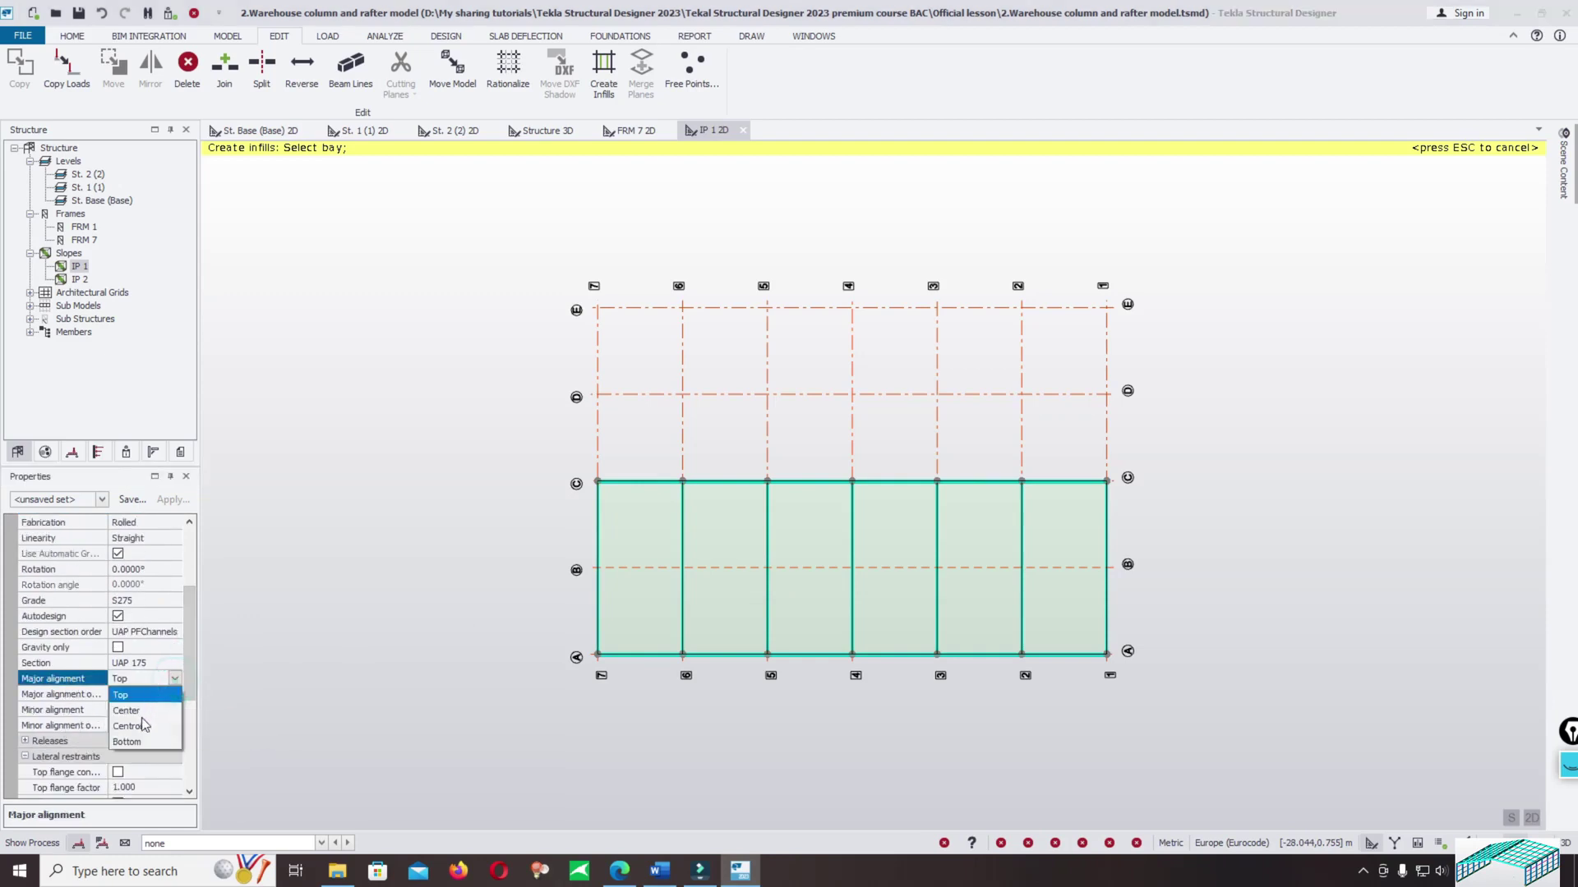
pyautogui.click(152, 742)
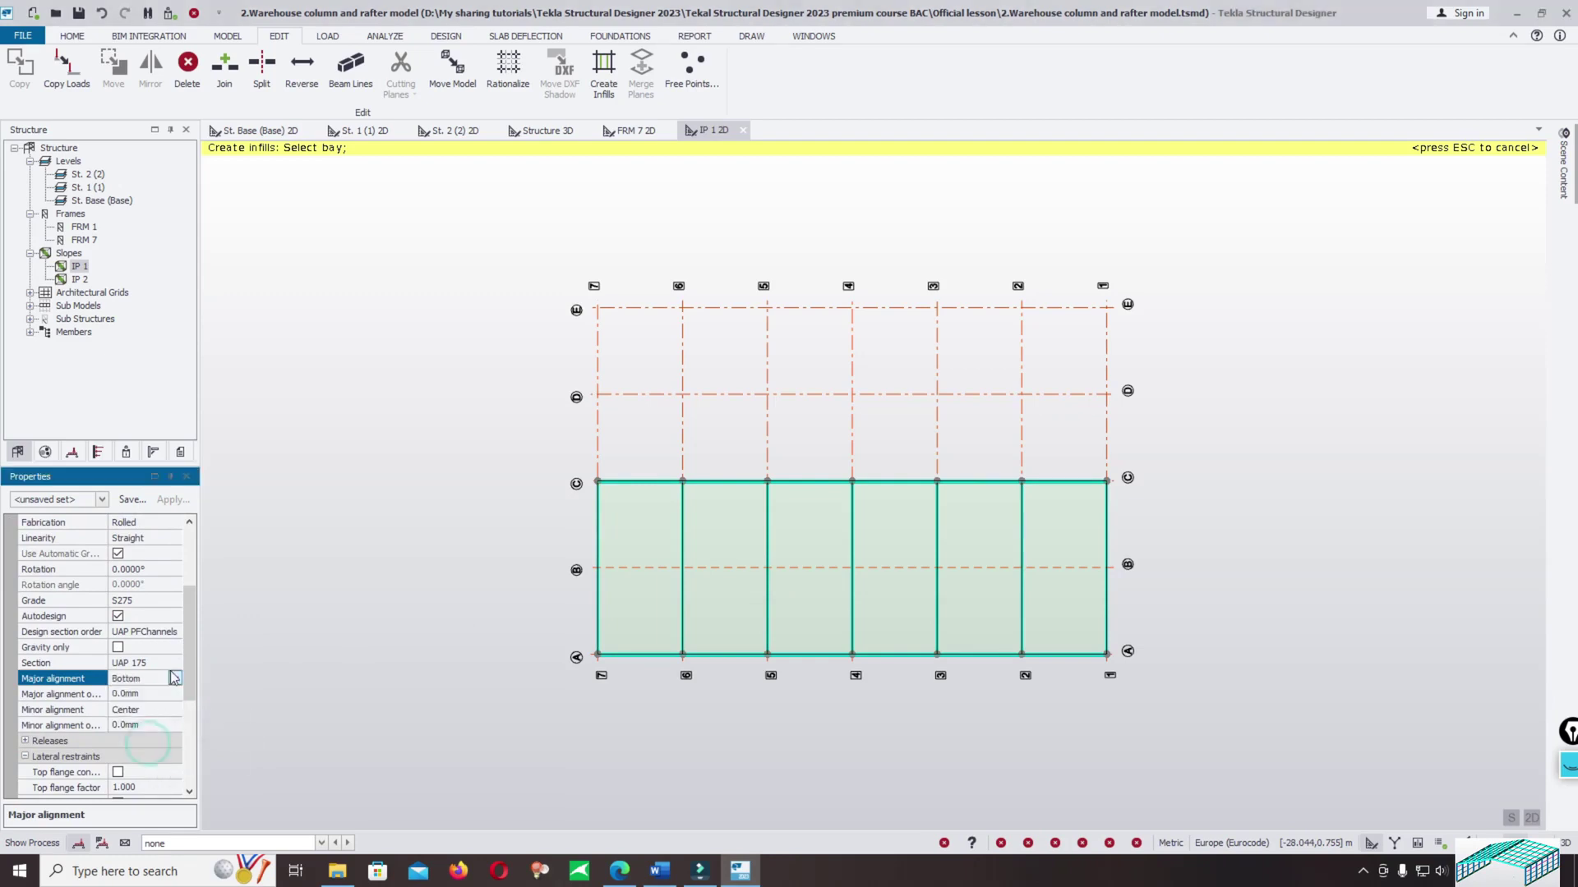
# Create the infill beams in all six bays of sloped plane IP 1, spanning between the rafters.
pyautogui.click(630, 543)
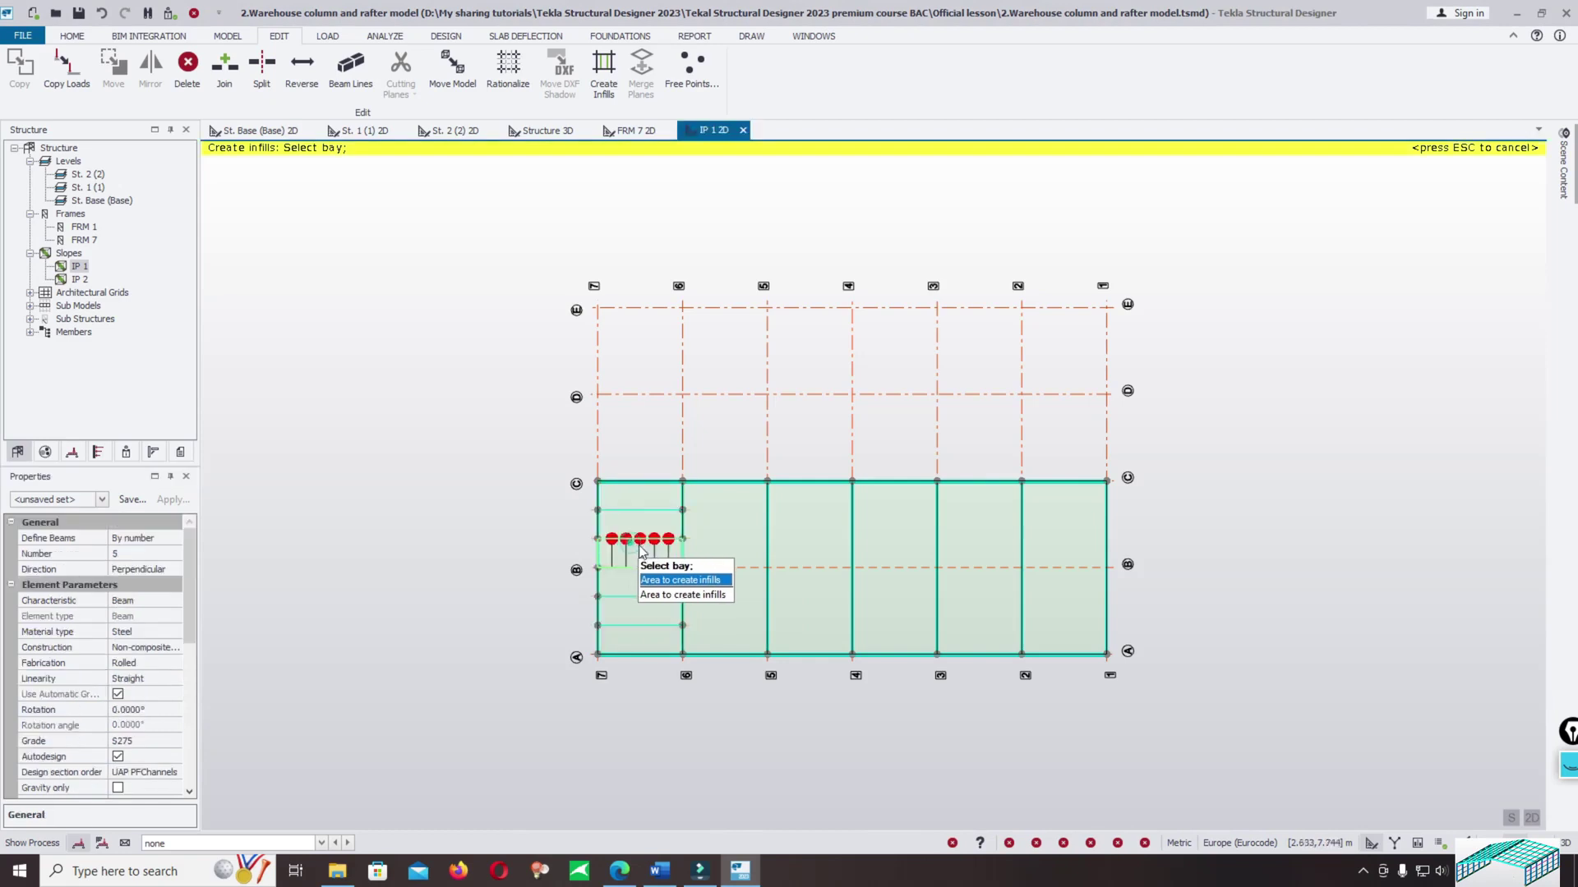
pyautogui.click(719, 546)
pyautogui.click(793, 546)
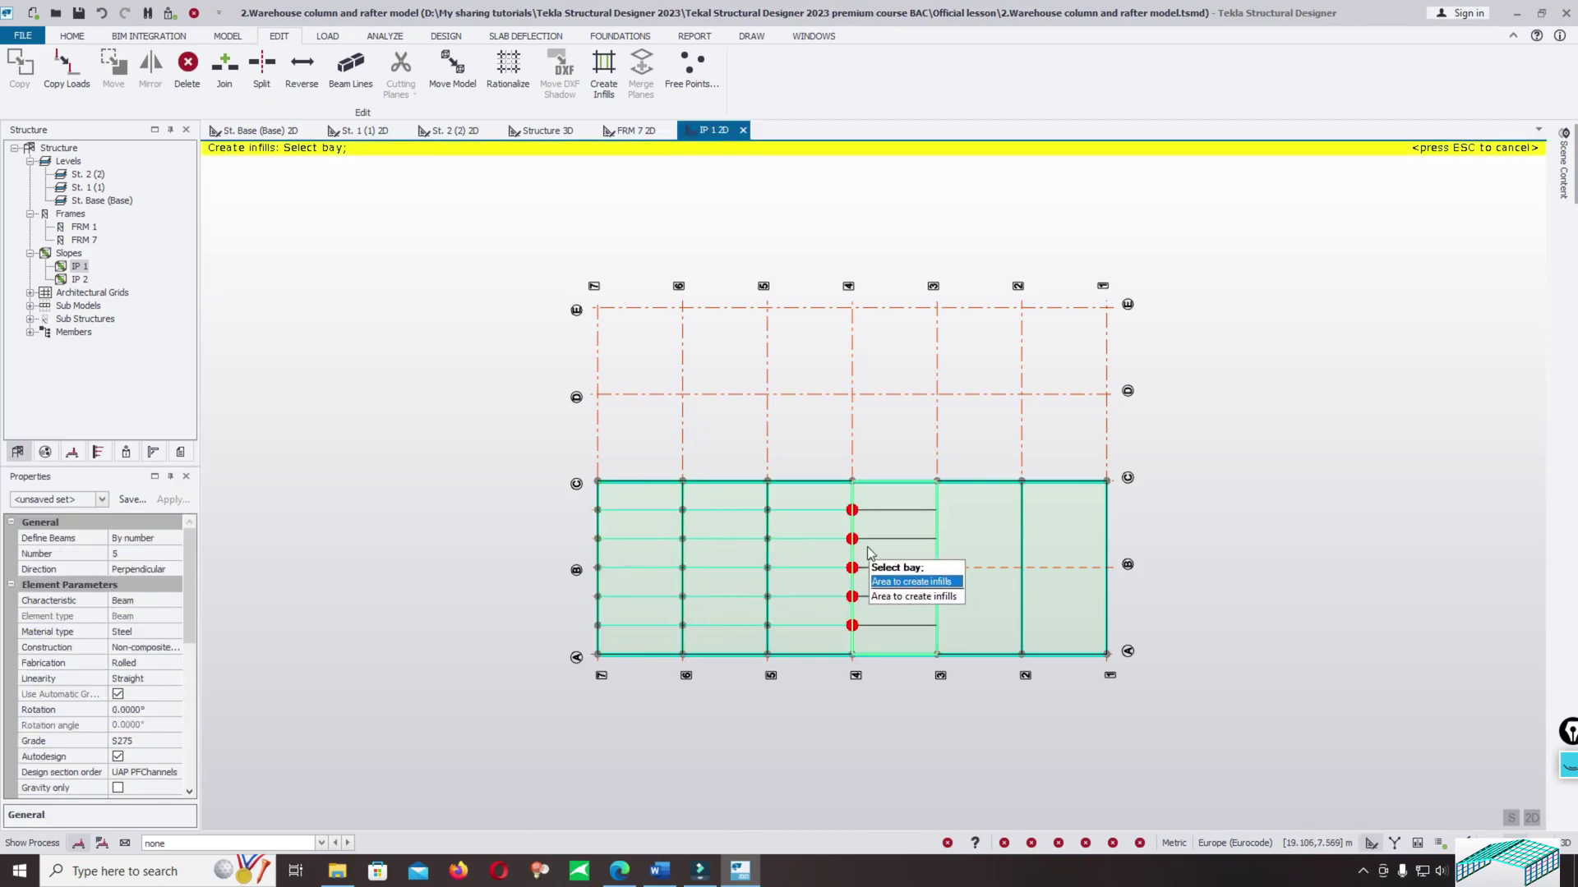
pyautogui.click(867, 546)
pyautogui.click(960, 540)
pyautogui.click(1042, 530)
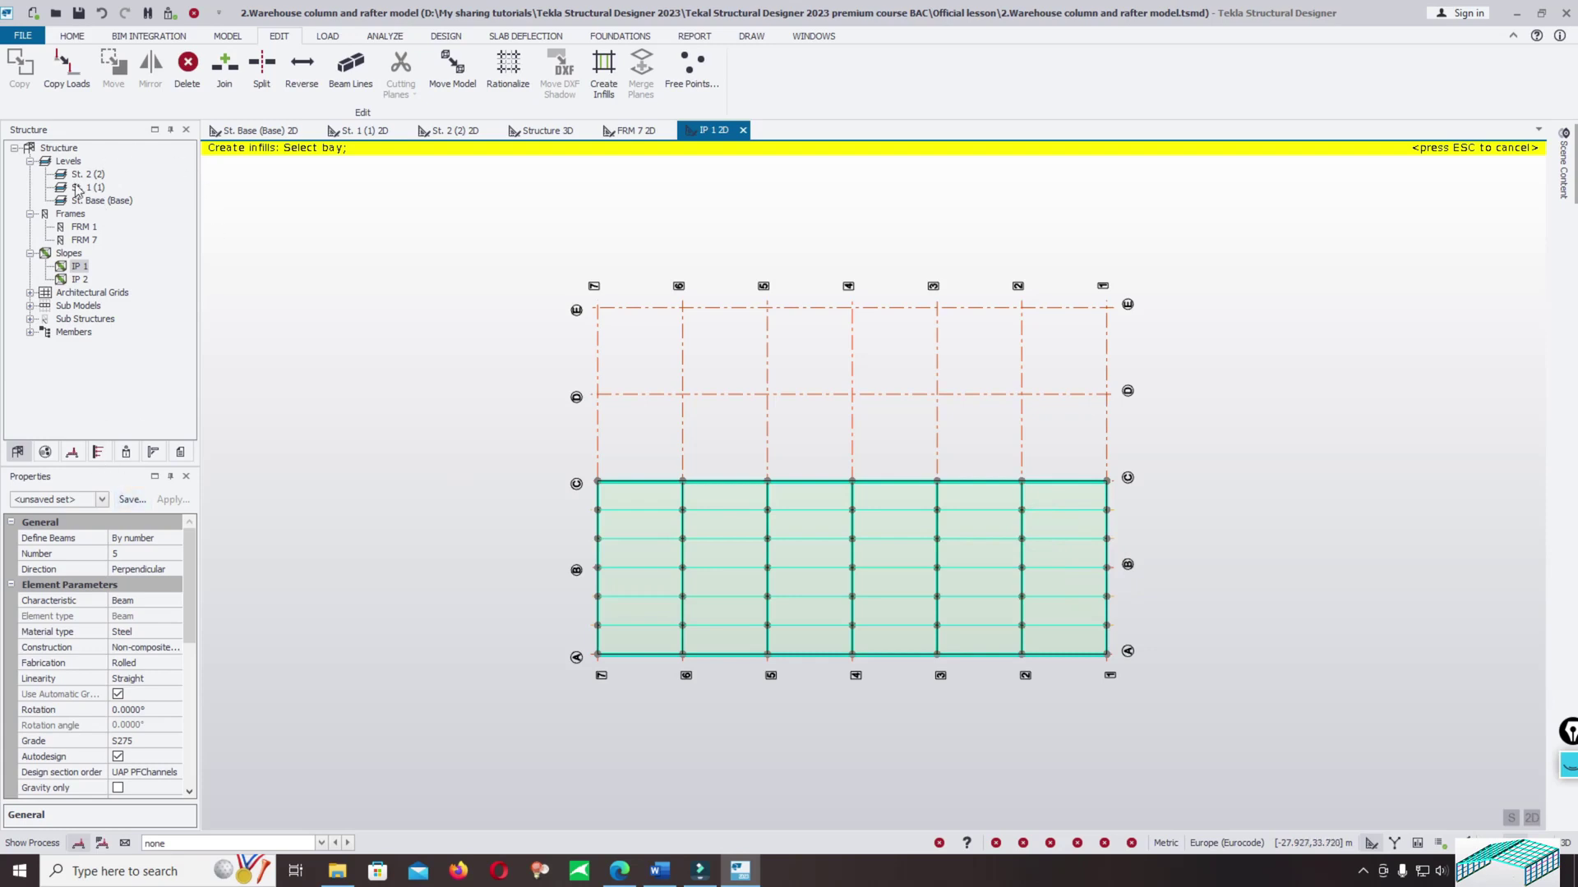
# Open the 2D view of sloped plane IP 2 and start Create Infills with the number of beams set to 5.
pyautogui.doubleClick(79, 280)
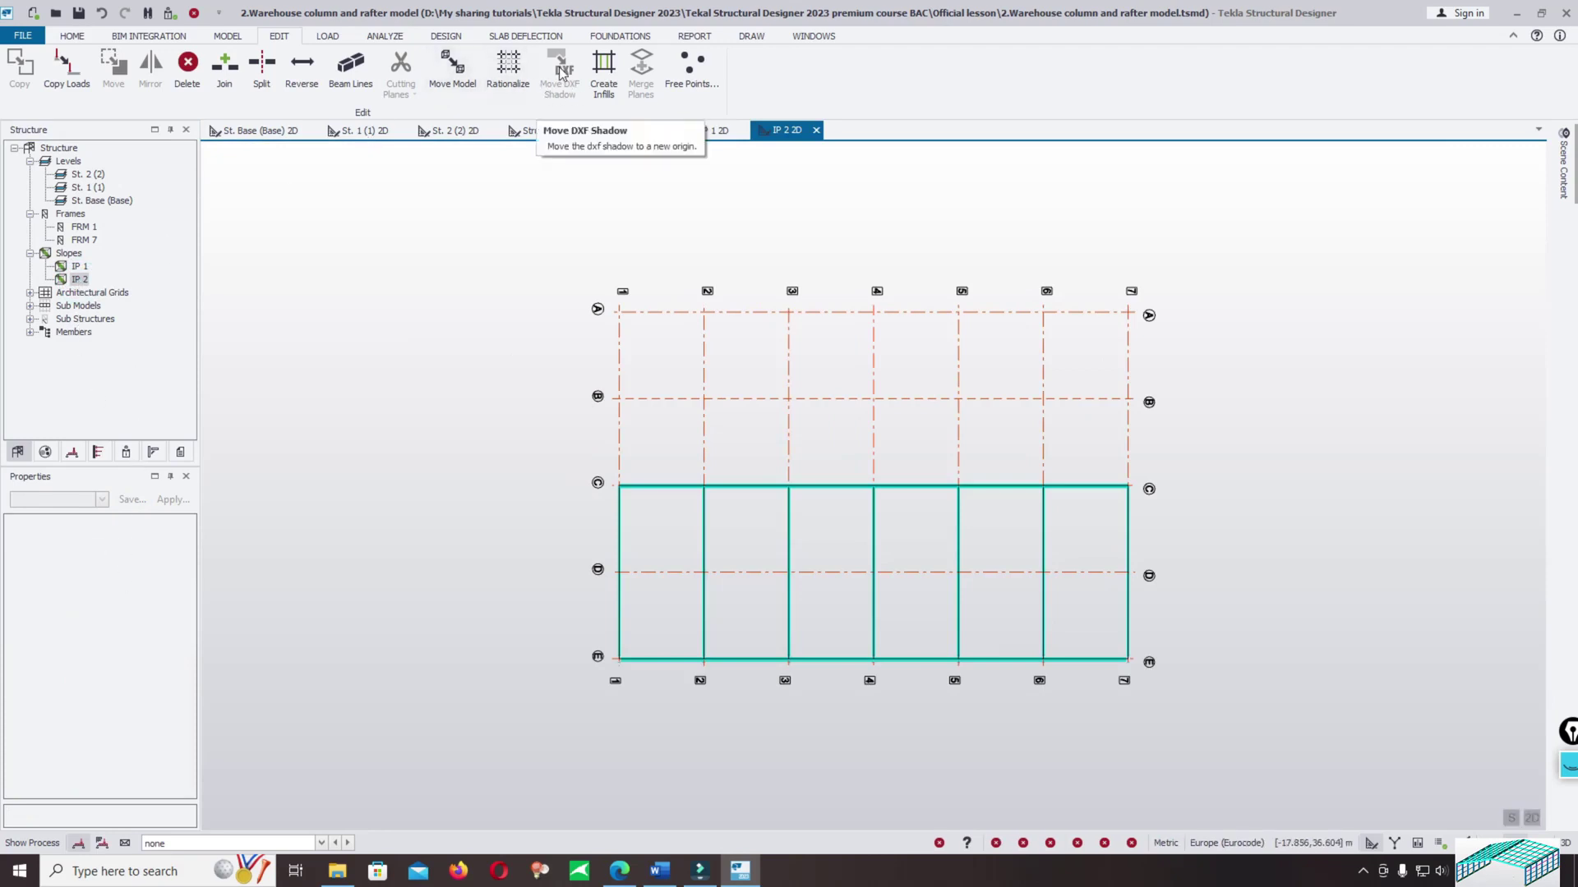
pyautogui.click(606, 62)
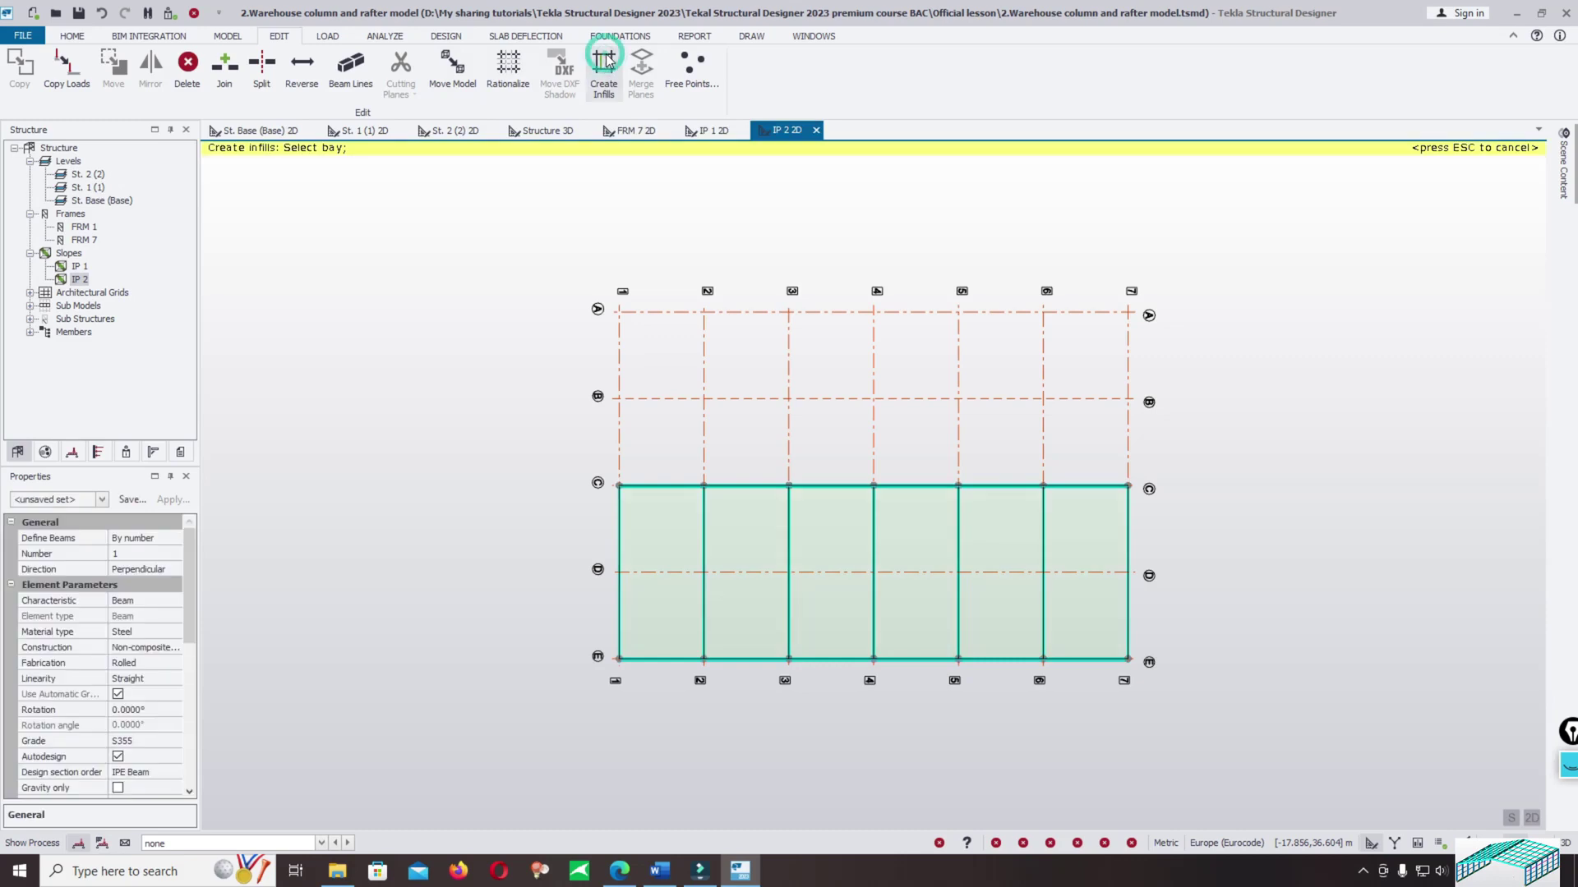
pyautogui.click(162, 553)
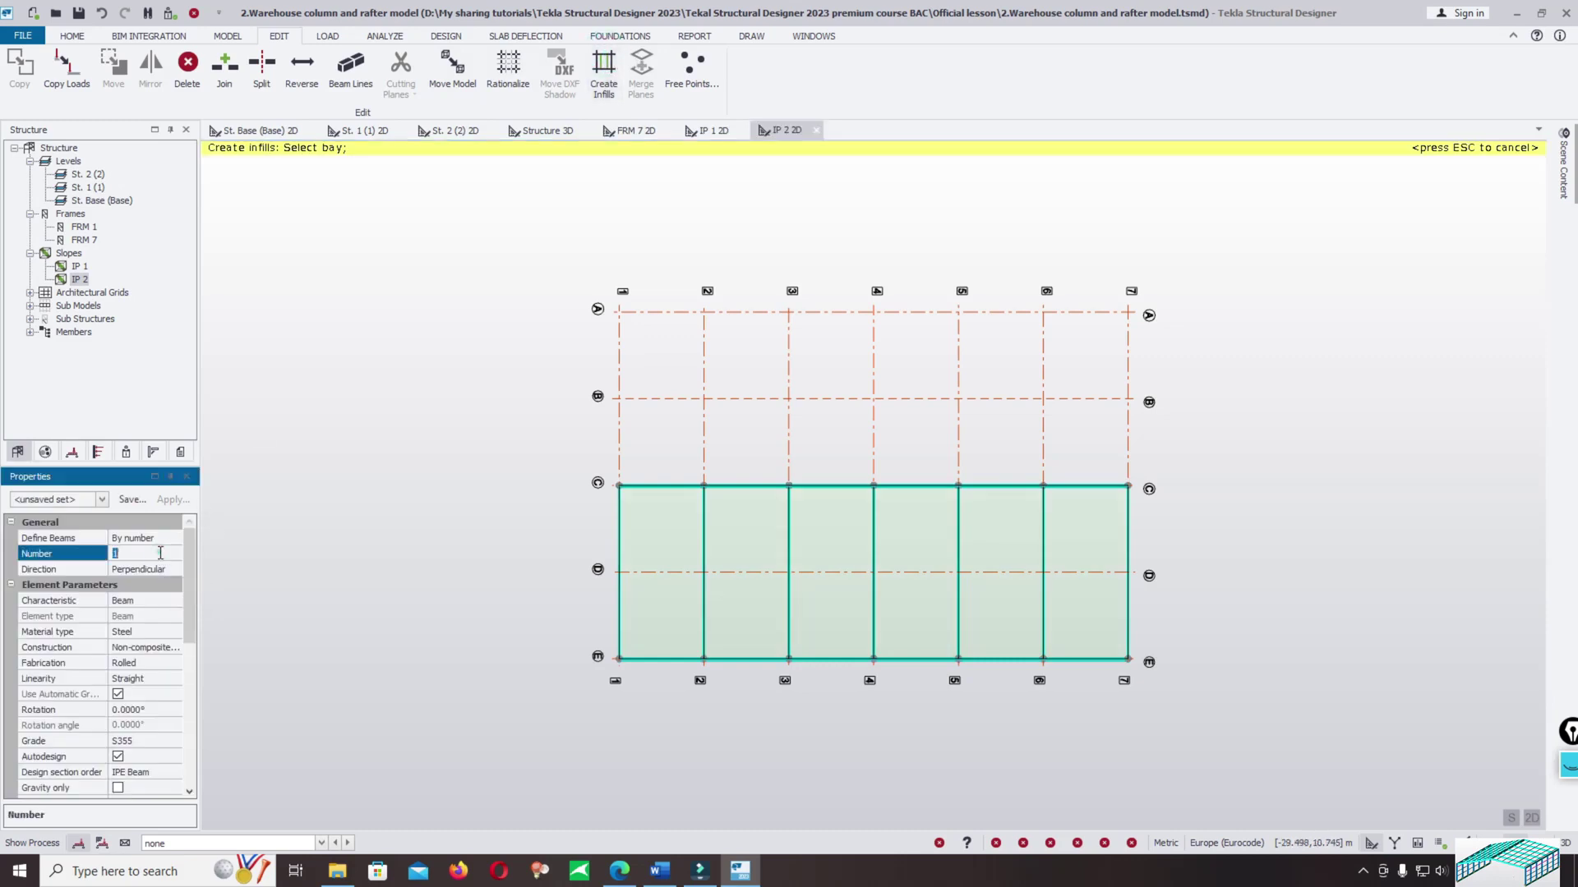
pyautogui.click(161, 553)
pyautogui.write('5')
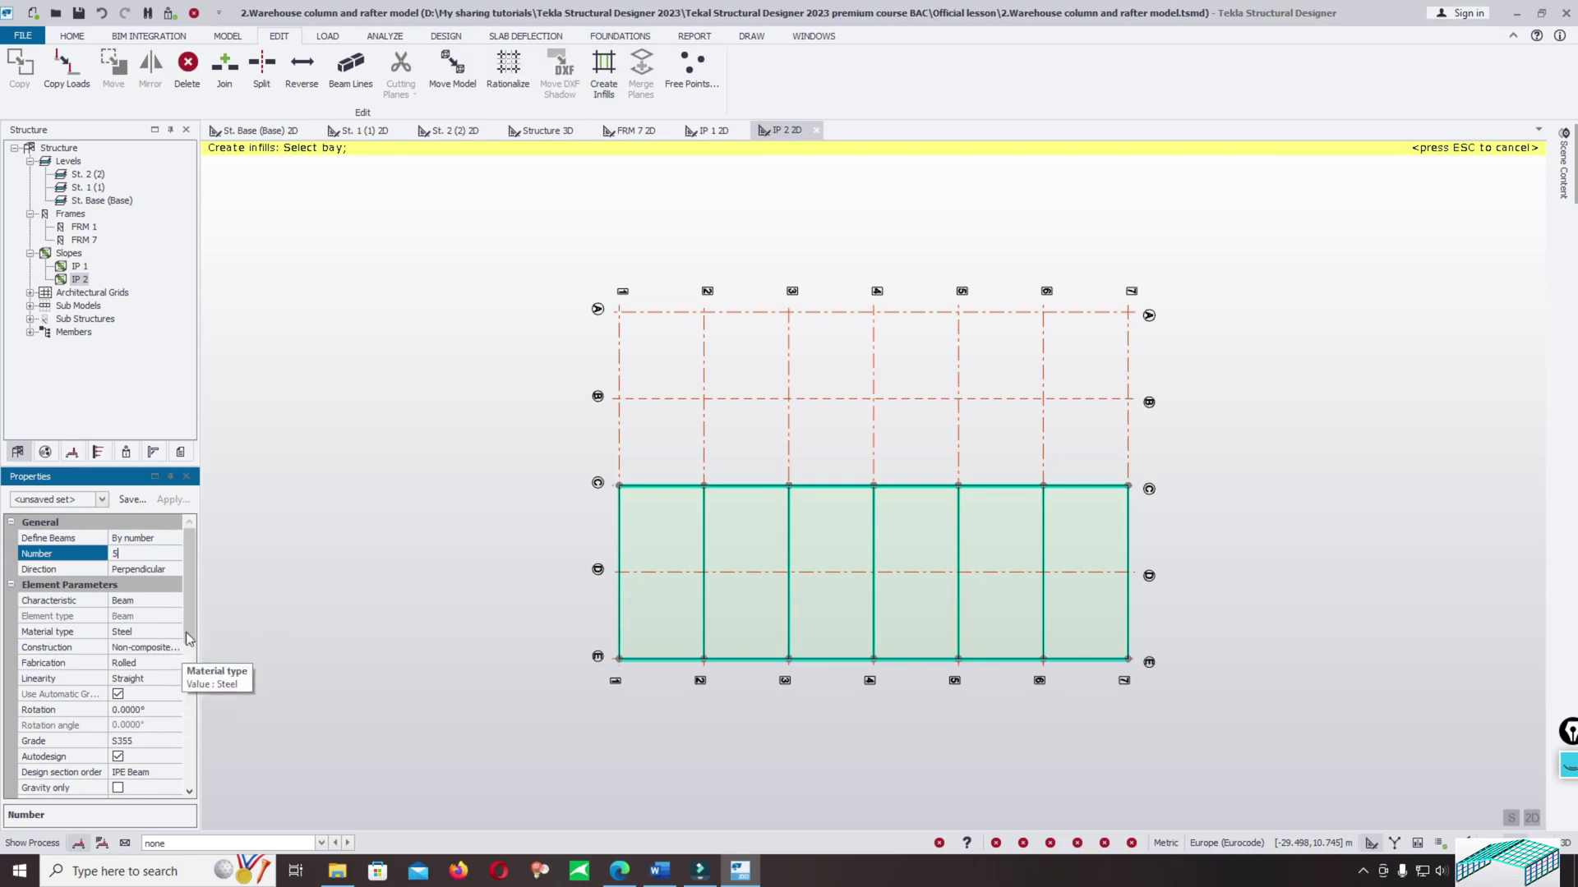
# Set the IP 2 infill beams' steel grade to S275 and their design section order to UAP PFChannels.
pyautogui.moveTo(190, 619); pyautogui.dragTo(192, 671)
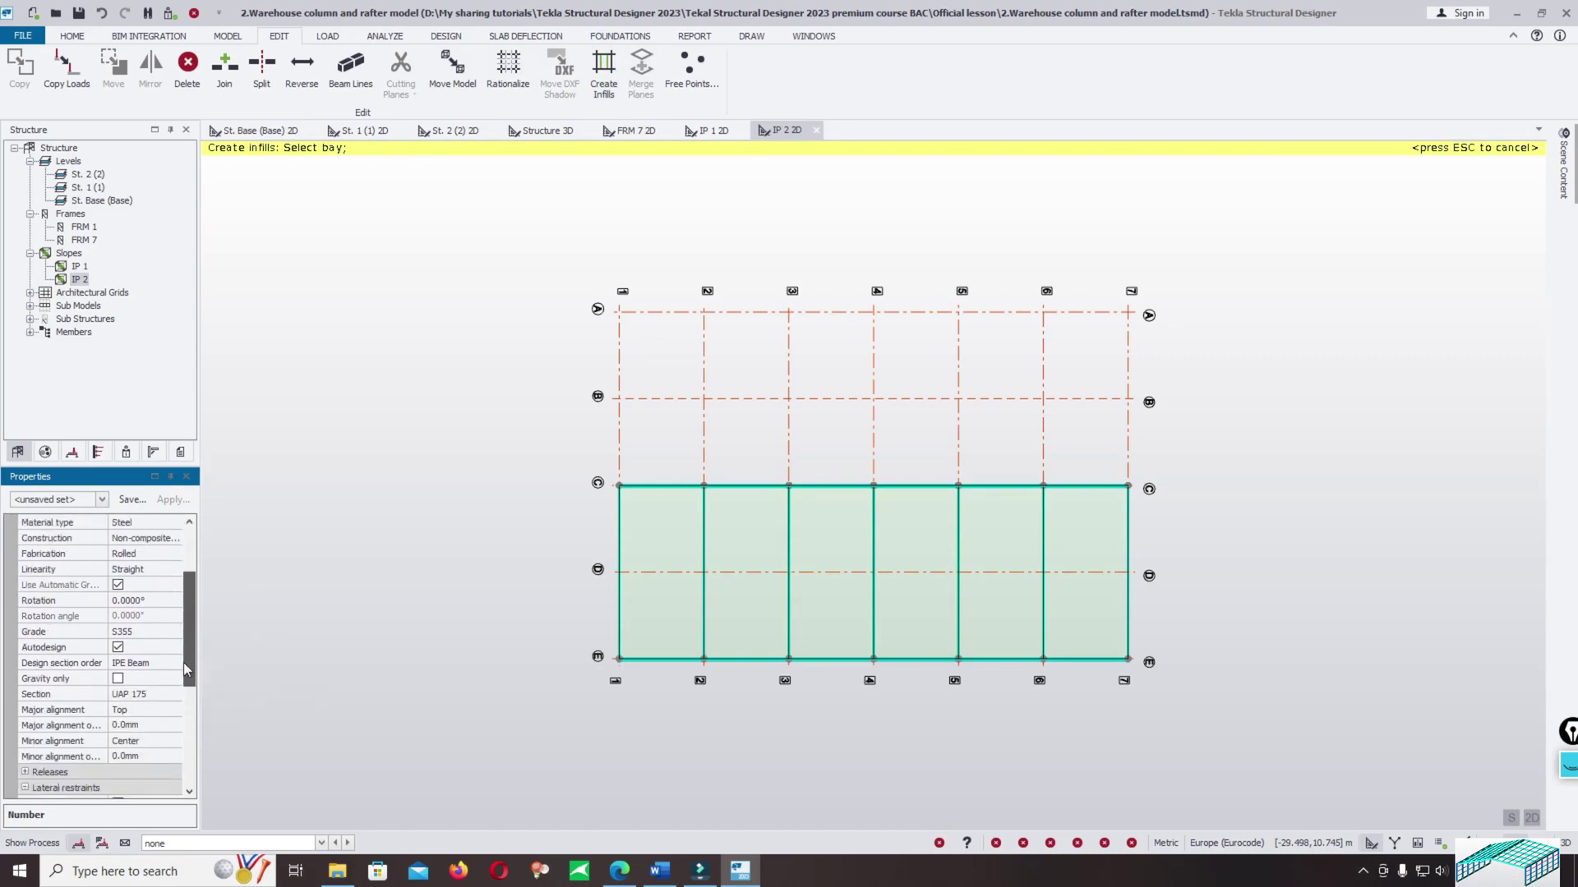
pyautogui.click(169, 629)
pyautogui.click(174, 631)
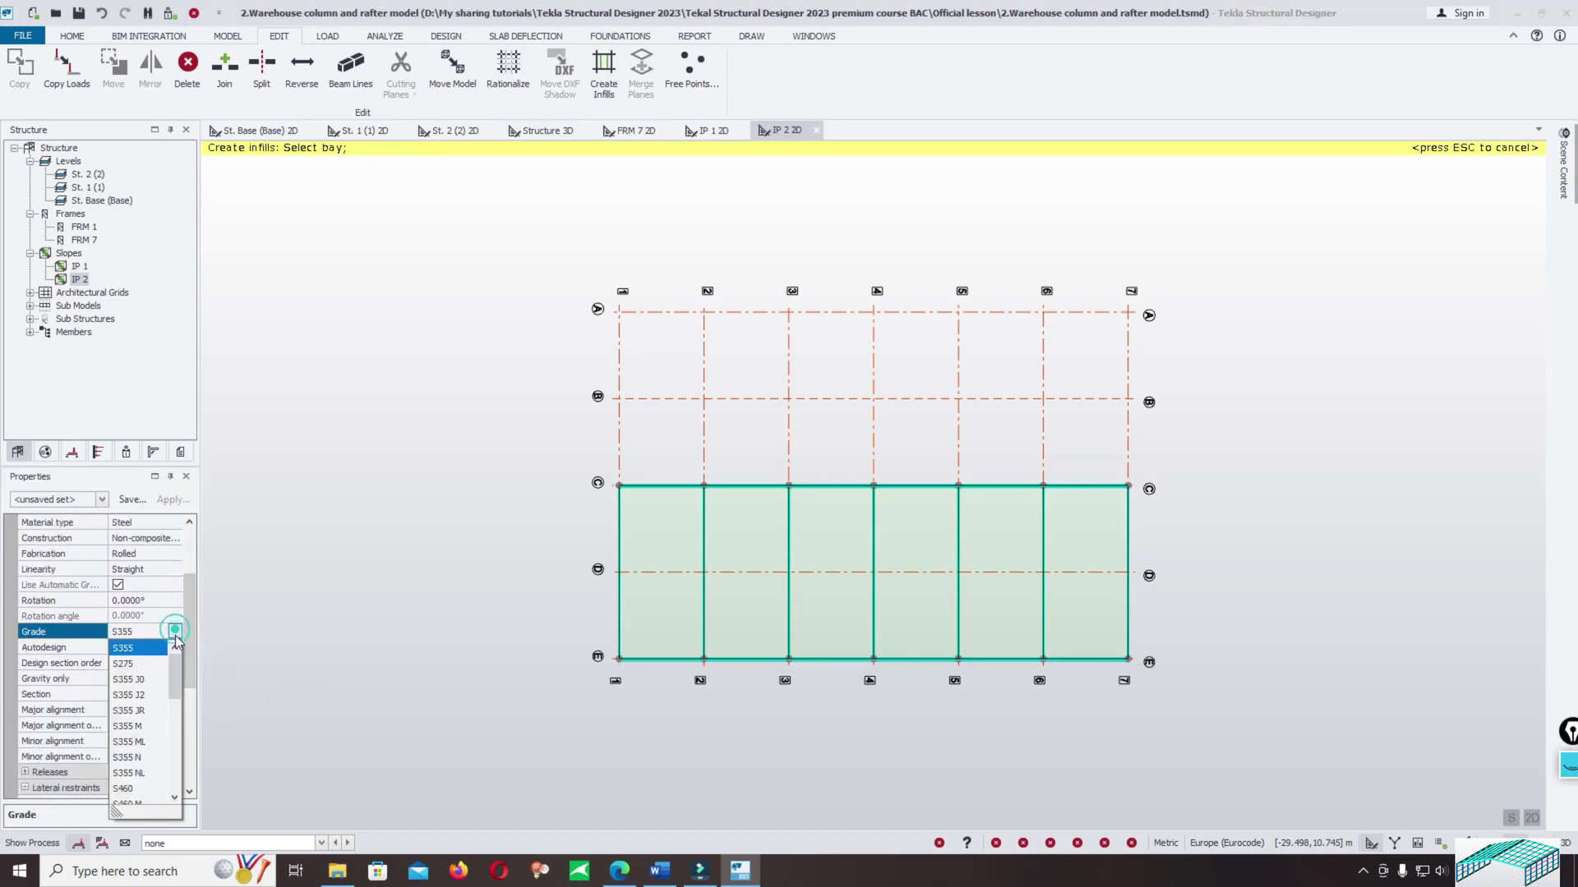
pyautogui.click(141, 663)
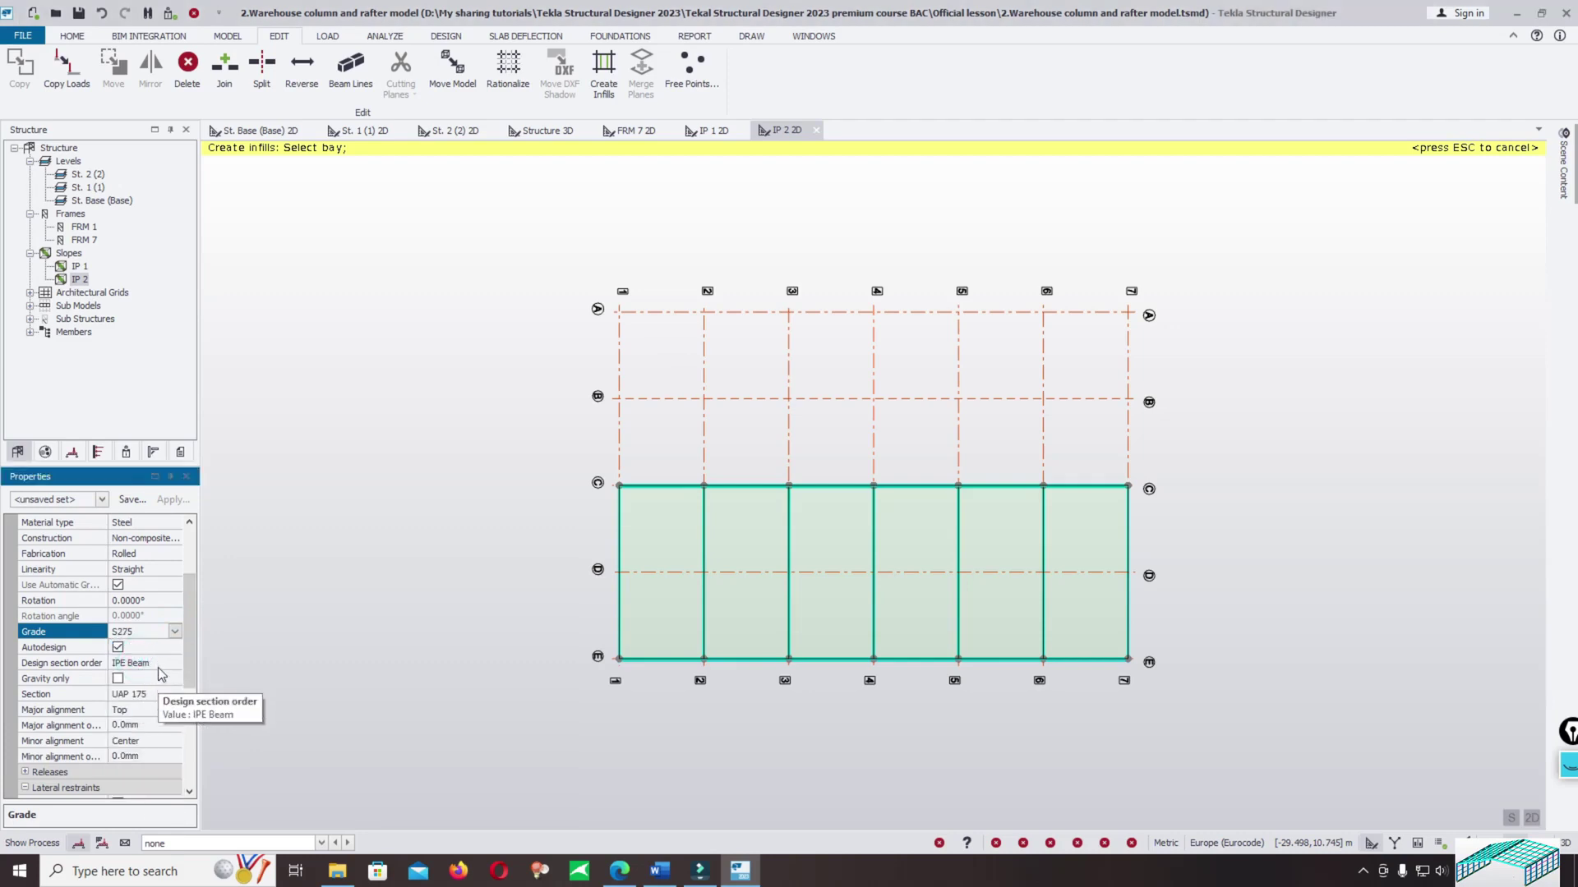
pyautogui.click(170, 665)
pyautogui.click(176, 664)
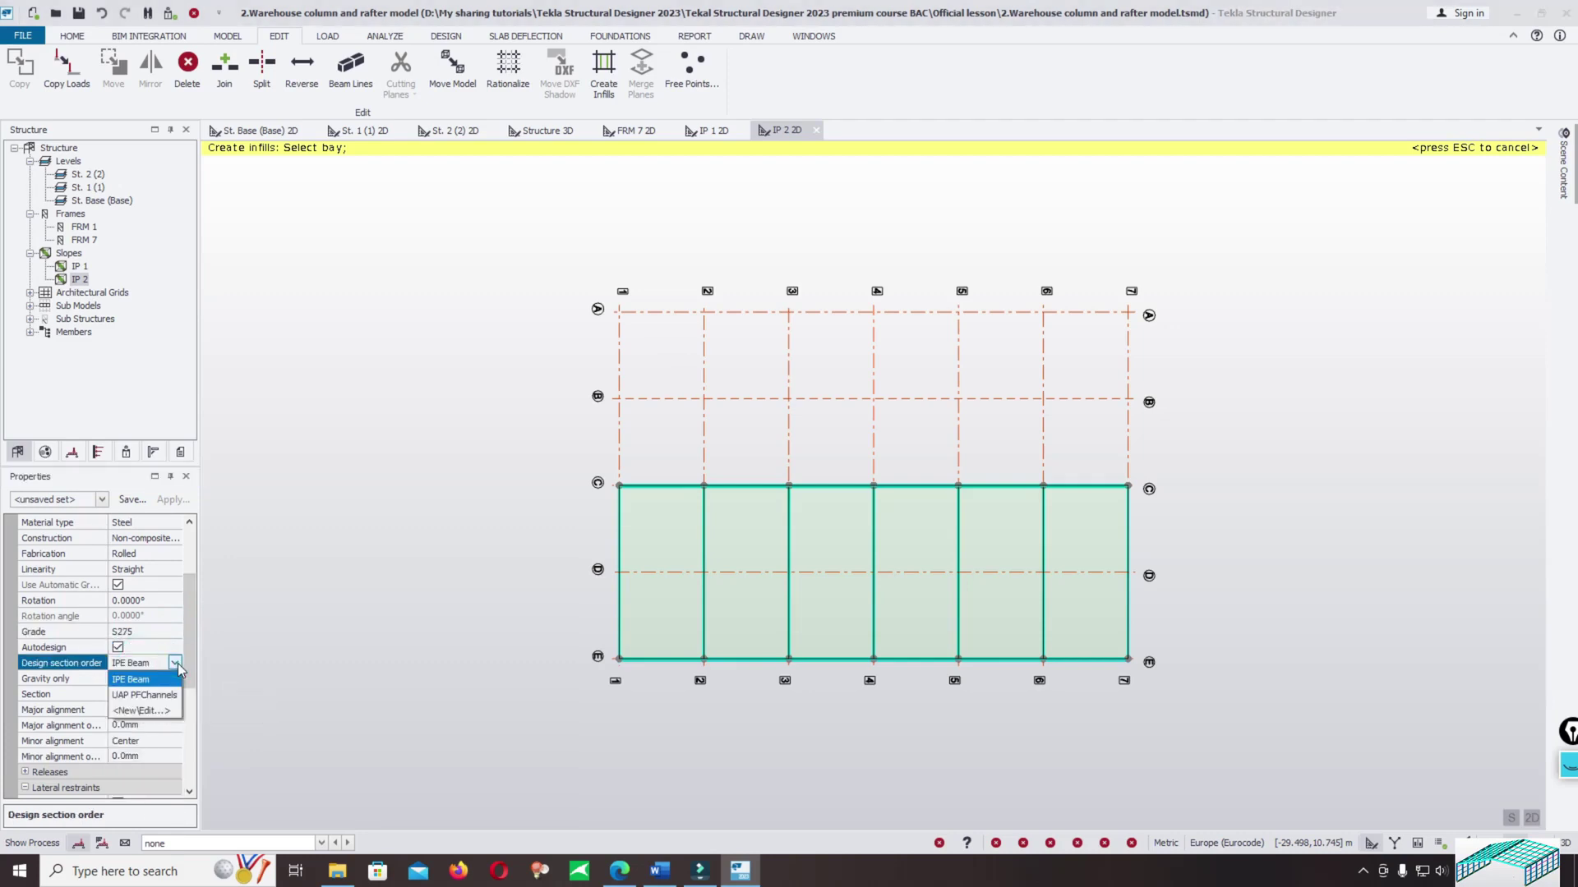
pyautogui.click(144, 695)
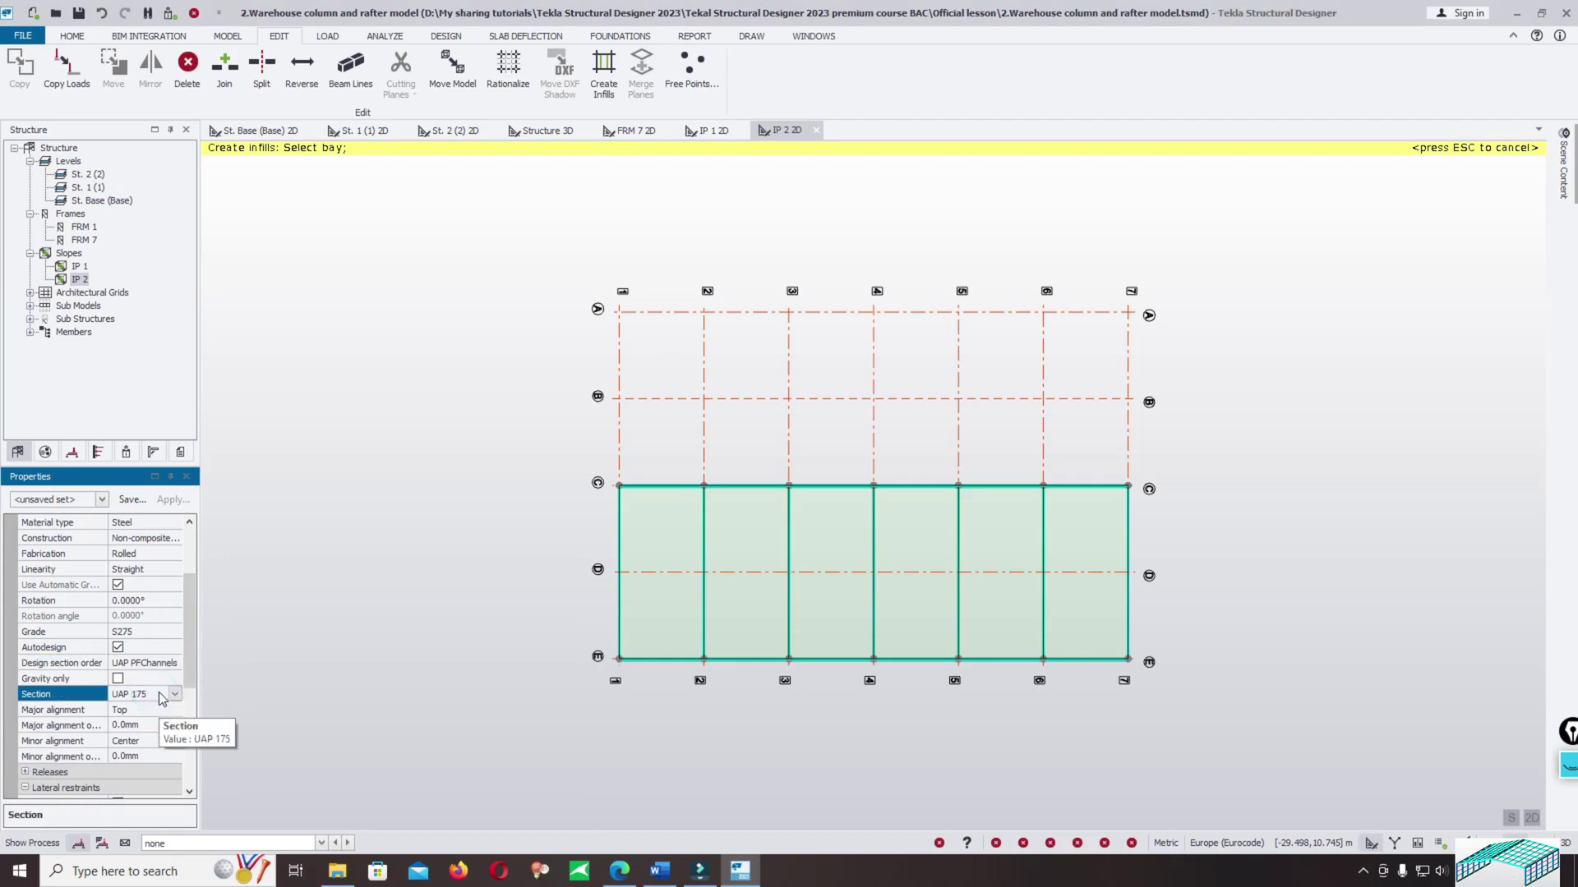
pyautogui.click(156, 694)
# Turn off the infill beams' top flange continuous restraint and set their major alignment to Bottom for IP 2.
pyautogui.moveTo(188, 657); pyautogui.dragTo(188, 709)
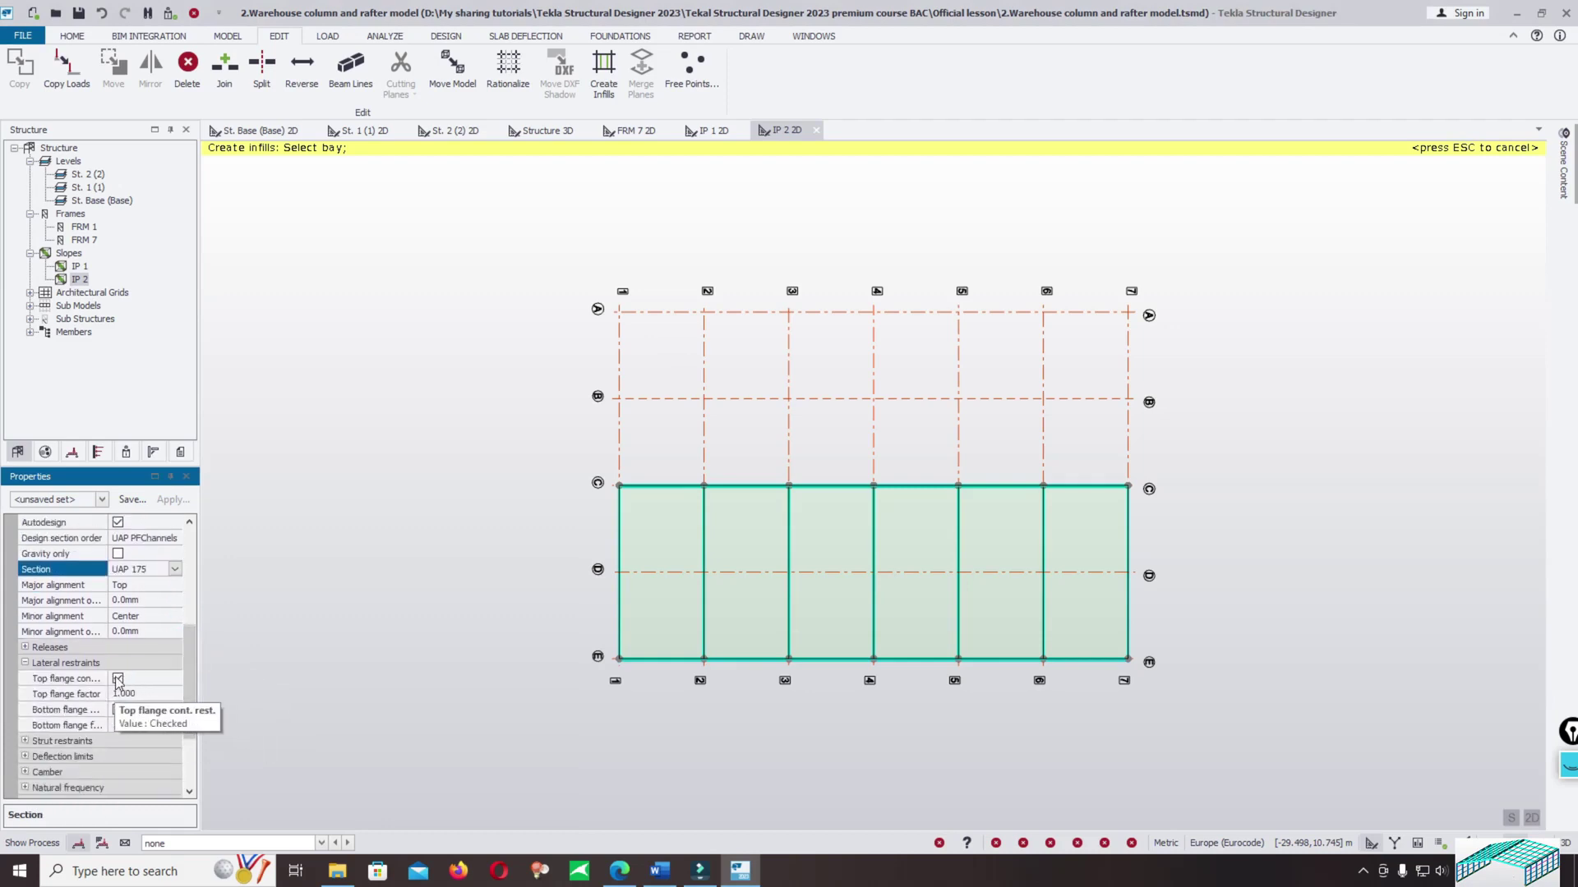
pyautogui.click(118, 679)
pyautogui.scroll(1, 193, 693)
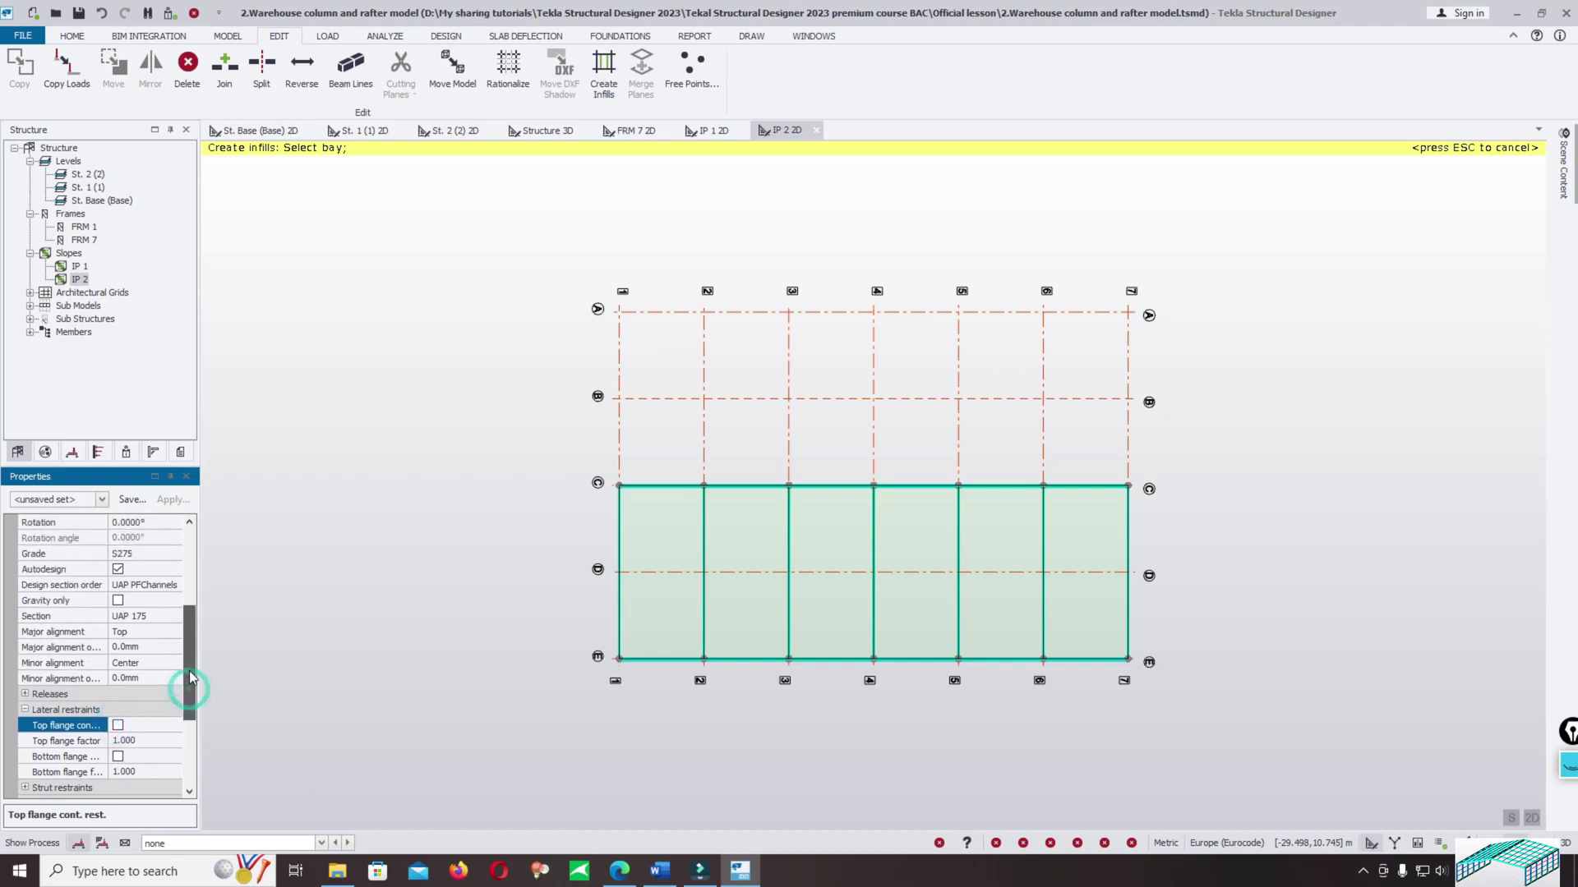
pyautogui.click(166, 634)
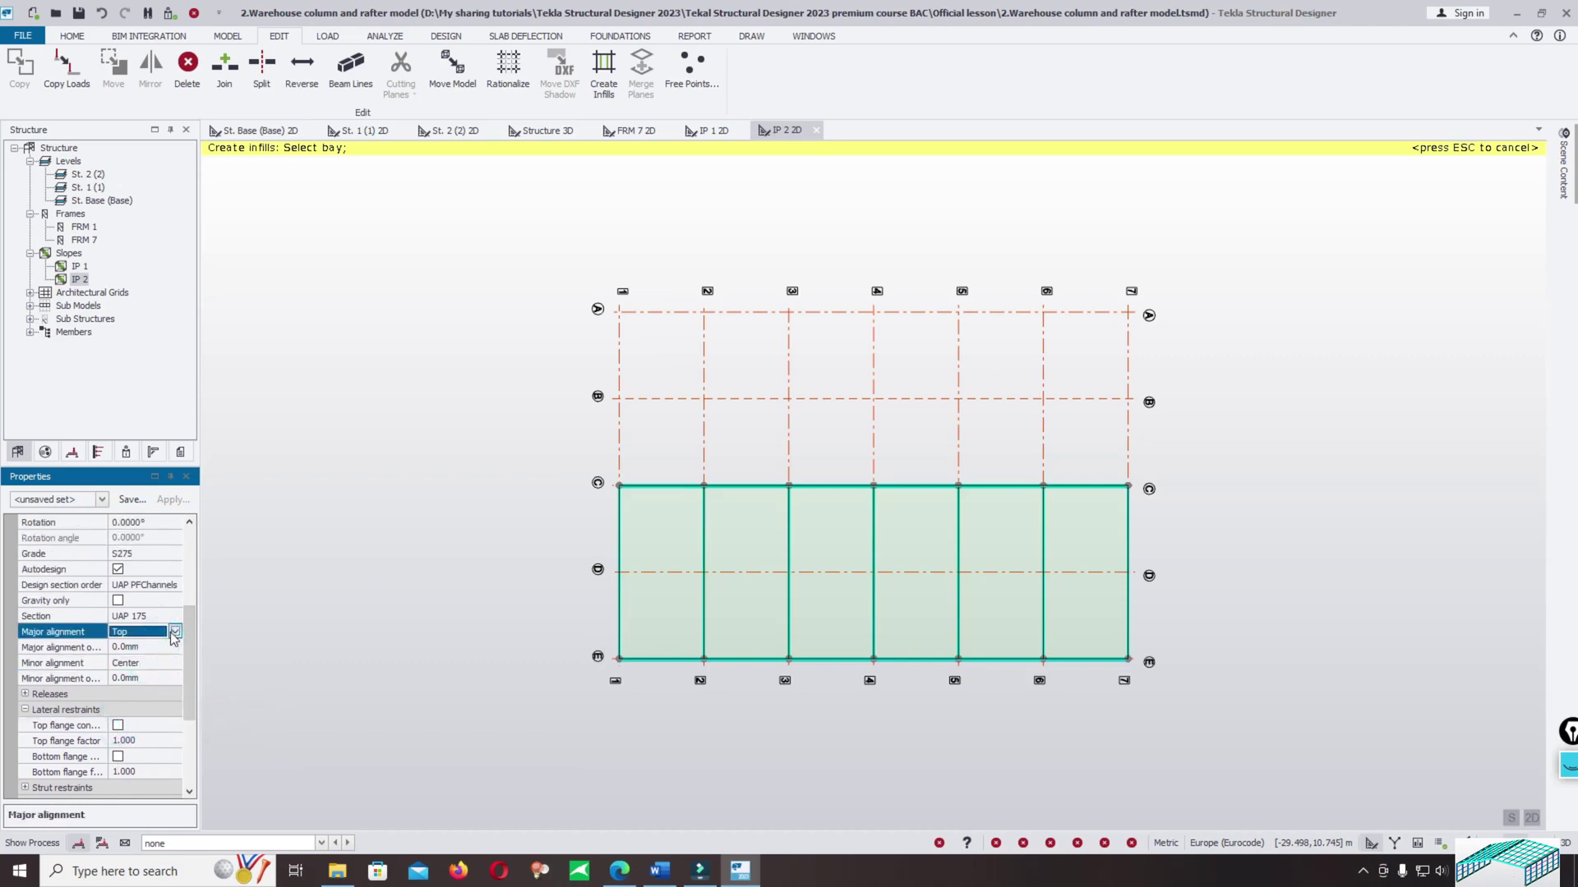
pyautogui.click(175, 633)
pyautogui.click(140, 690)
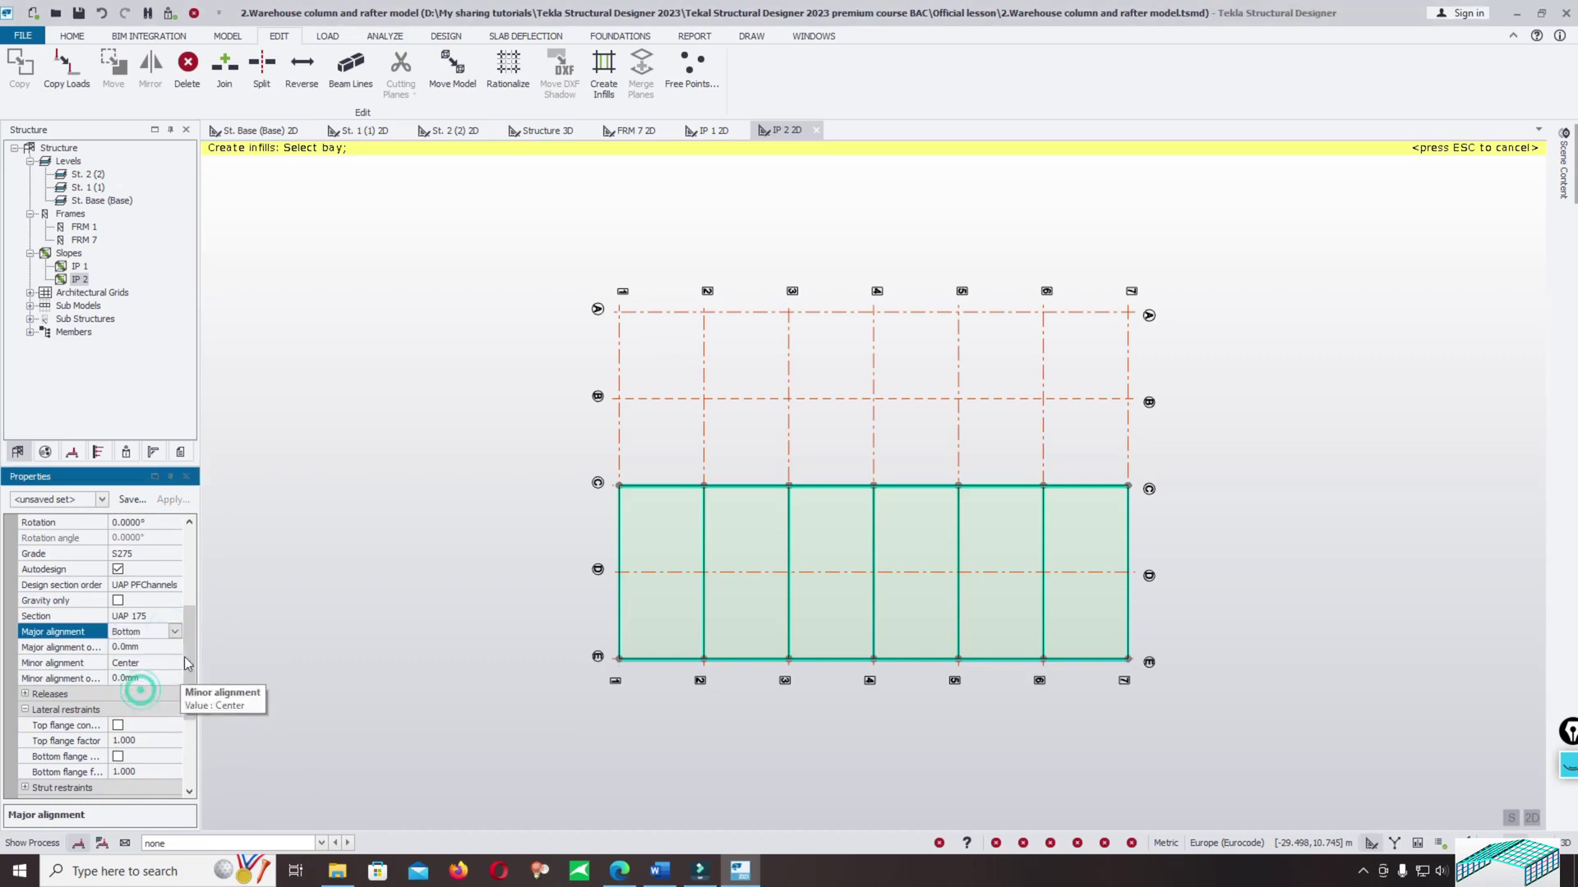
# Create the infill beams in all six bays of sloped plane IP 2, spanning between the rafters, and end the command.
pyautogui.moveTo(188, 658); pyautogui.dragTo(188, 567)
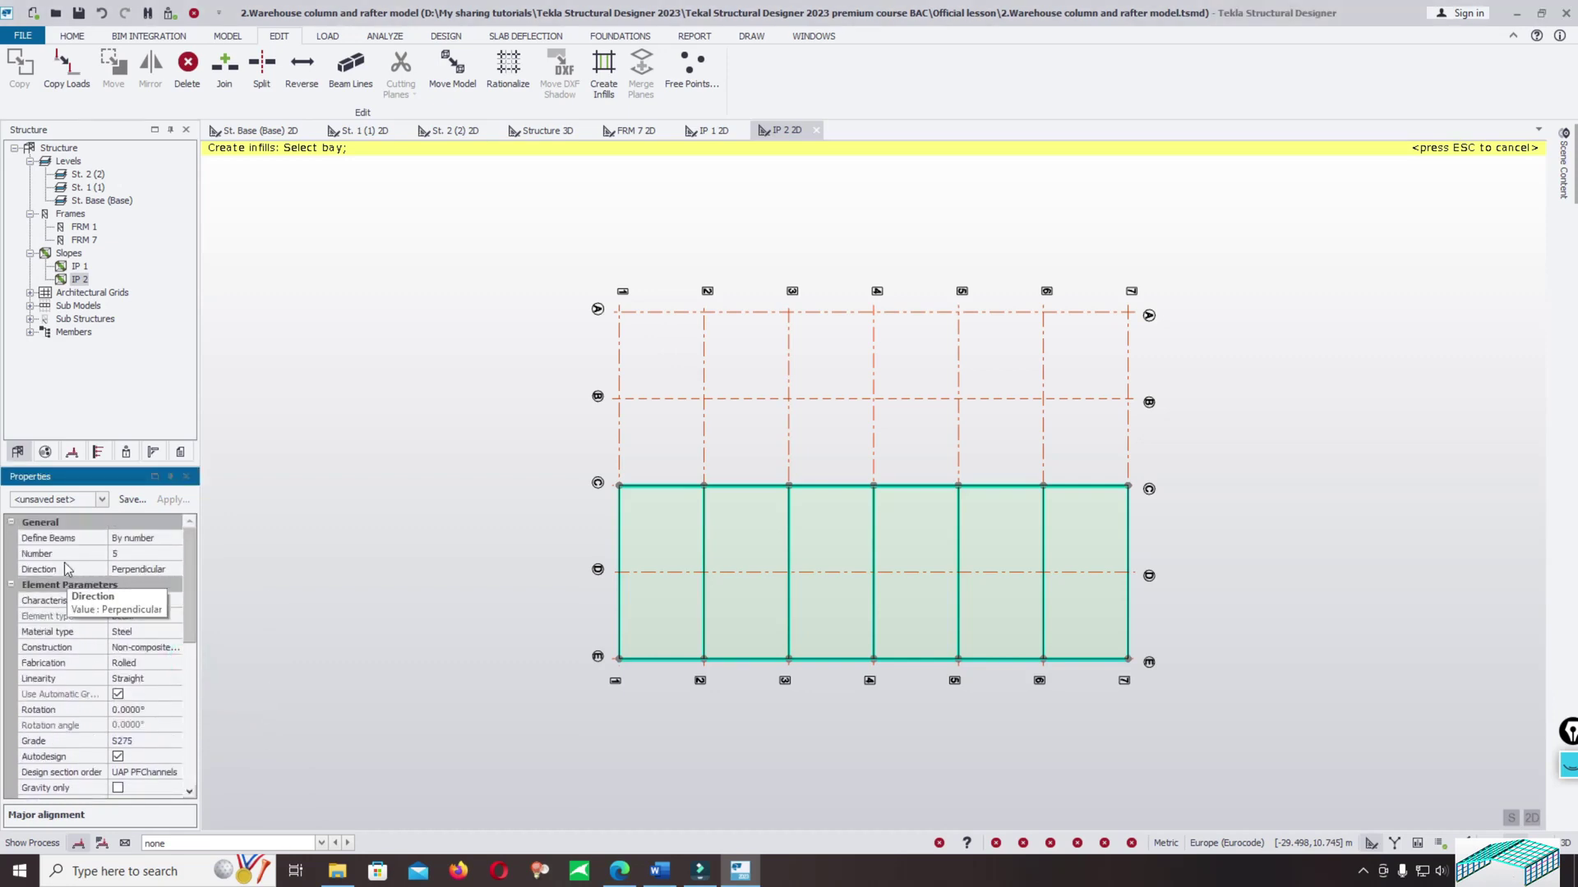
pyautogui.moveTo(664, 502)
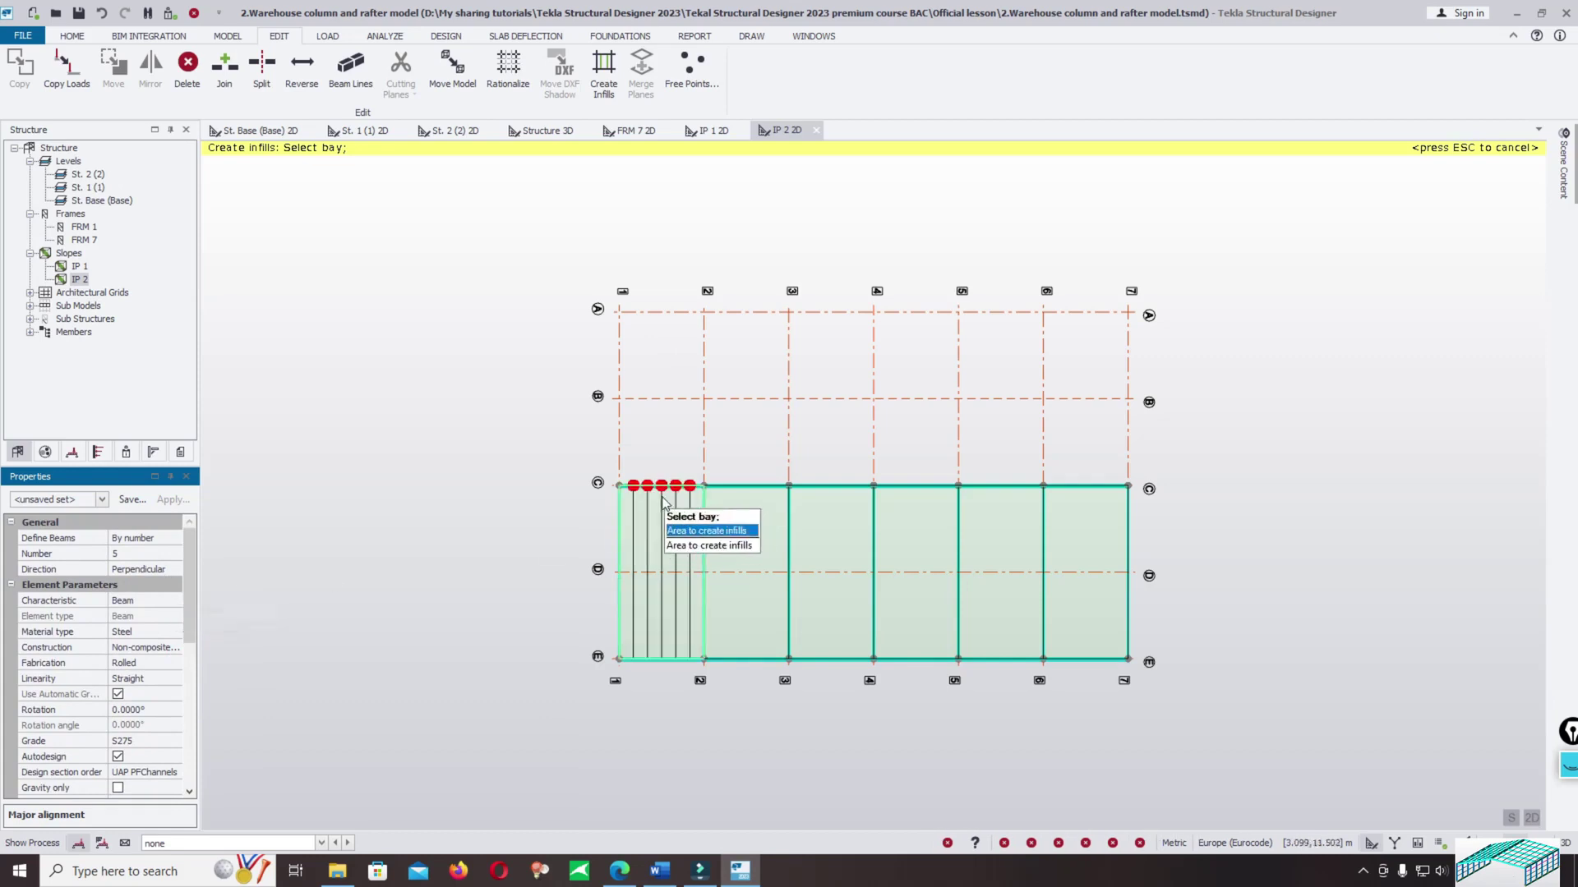
pyautogui.click(666, 567)
pyautogui.click(730, 558)
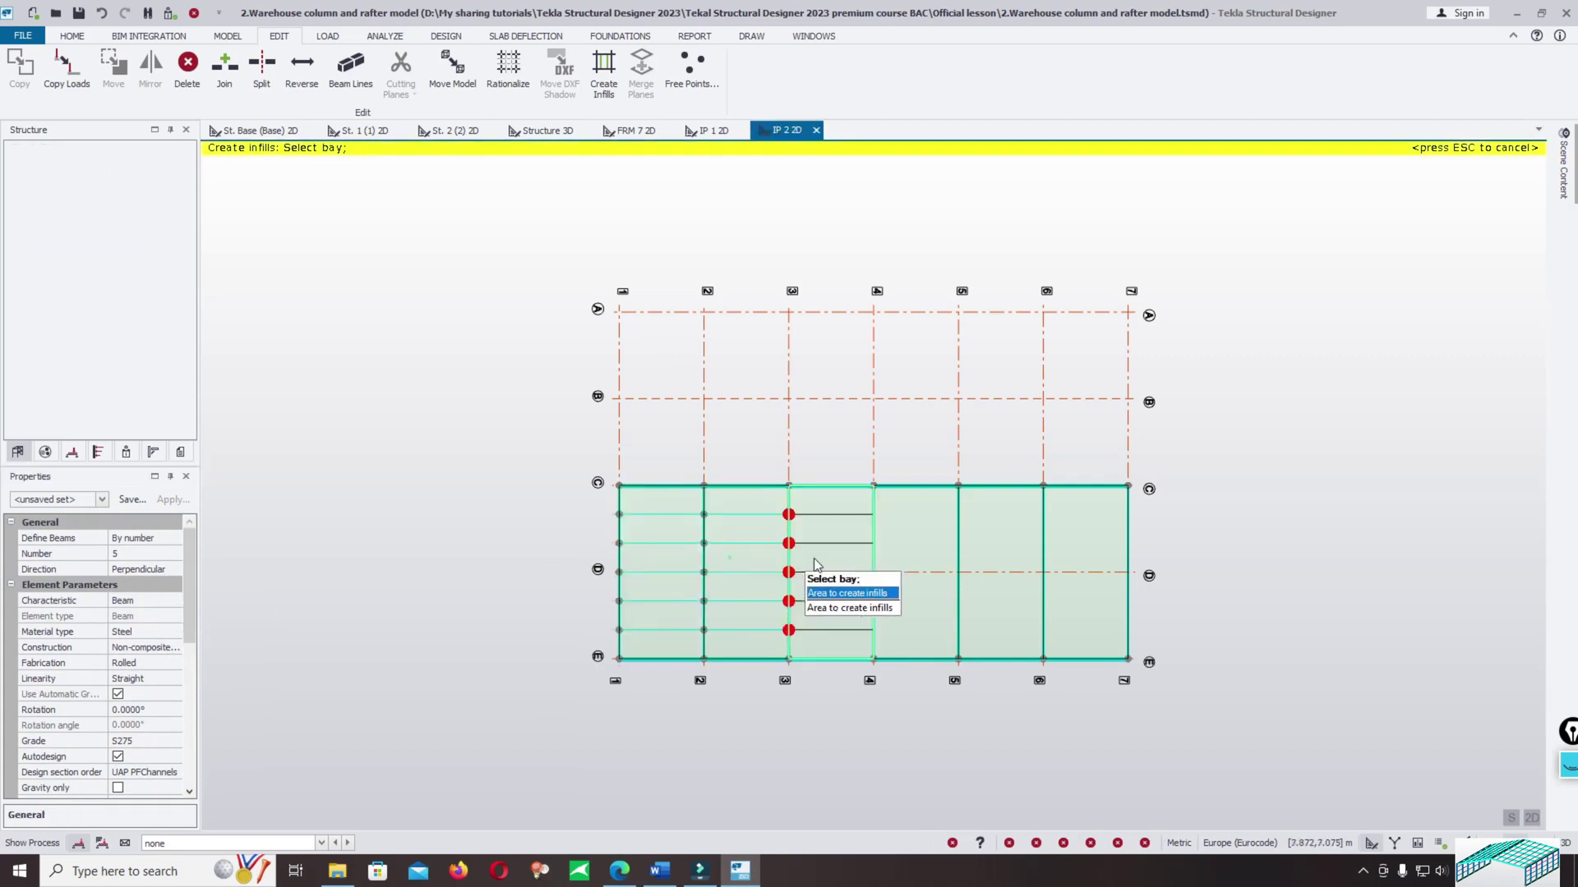
pyautogui.click(817, 565)
pyautogui.click(889, 552)
pyautogui.click(999, 547)
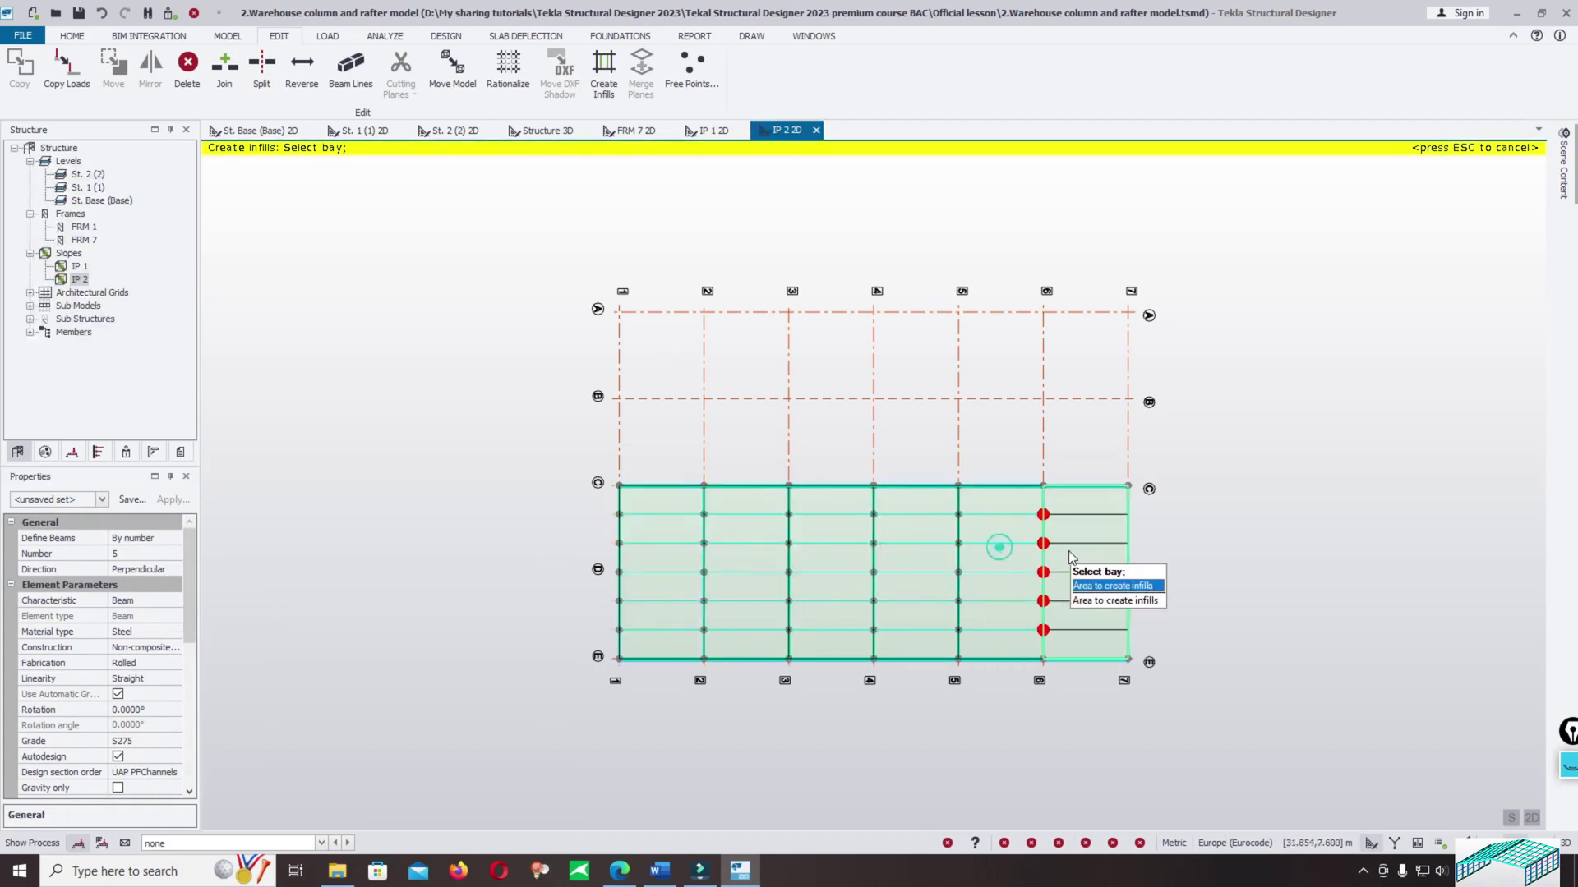
pyautogui.click(1071, 558)
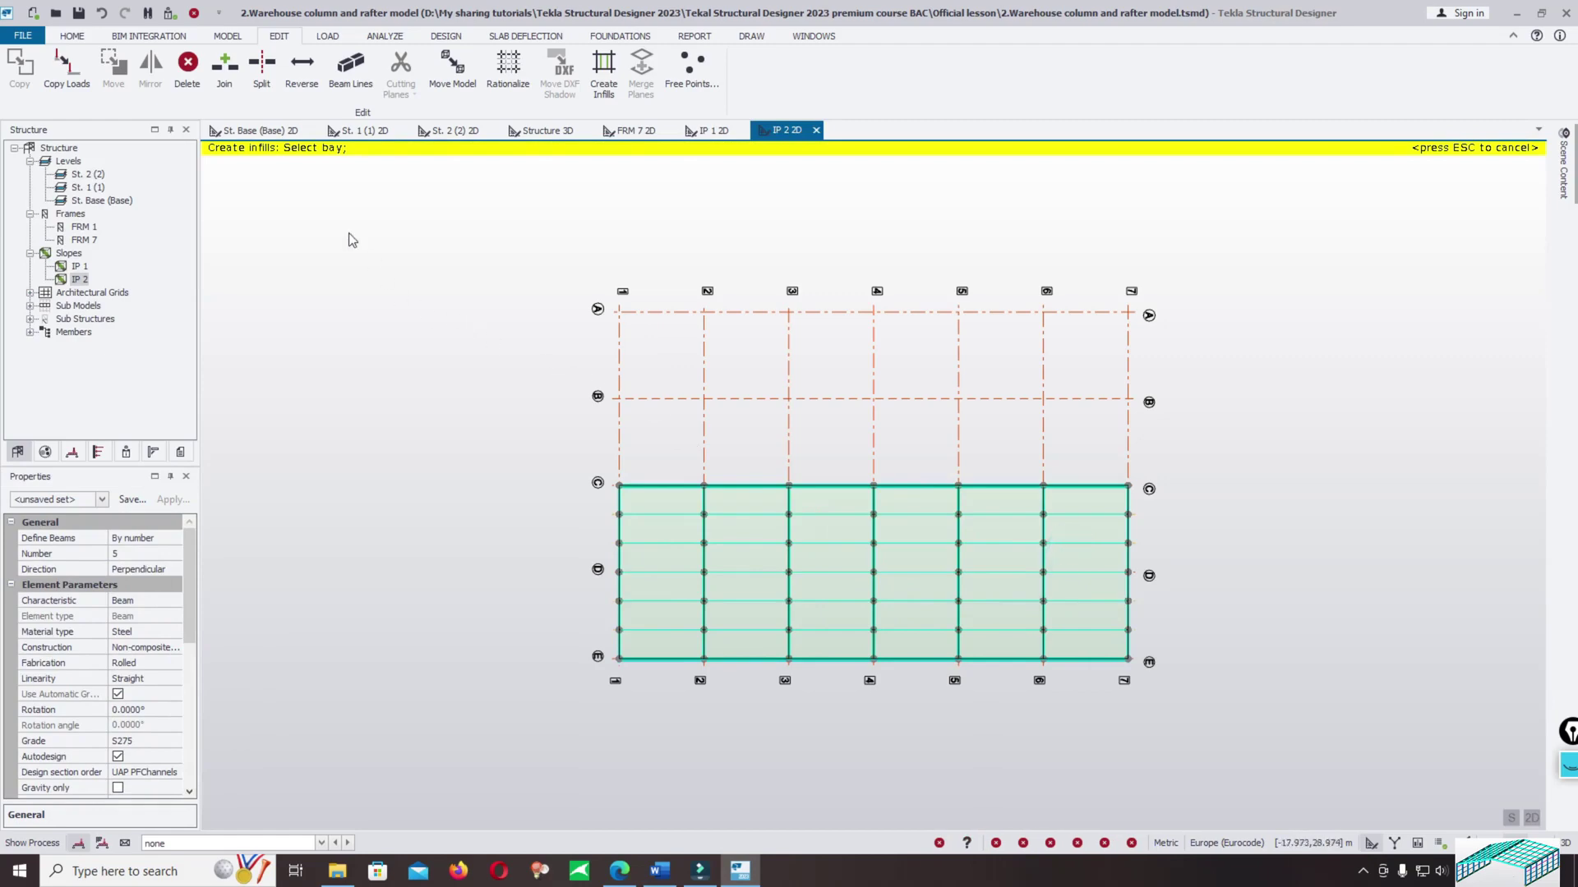
pyautogui.press('Escape')
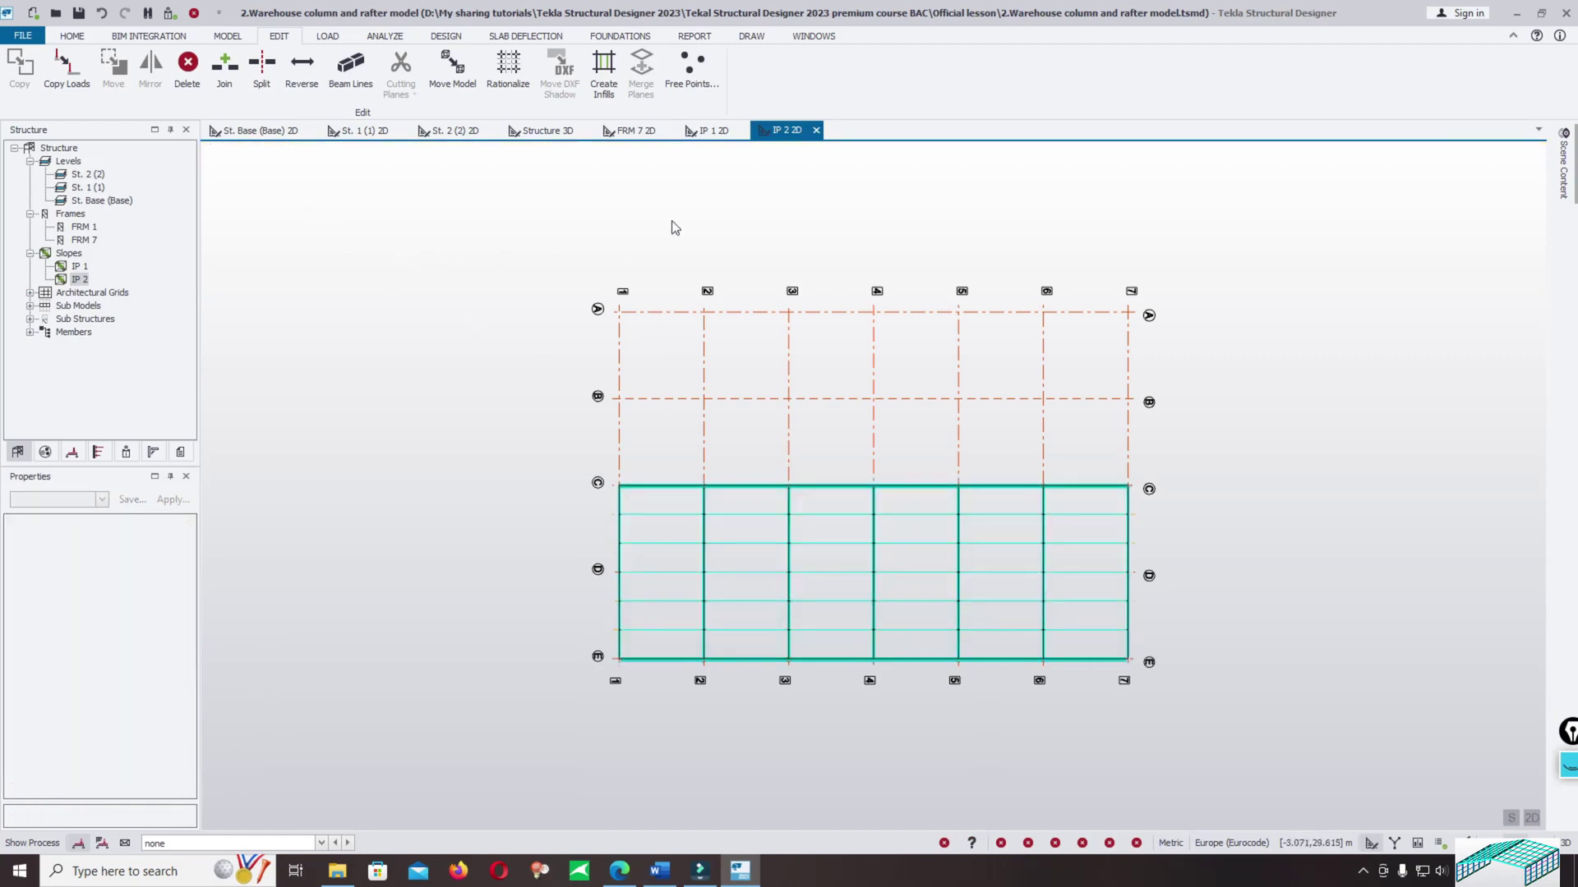
# Bring the Structure 3D view to the front as the first view and examine the infill beams on both roof slopes.
pyautogui.click(548, 133)
pyautogui.moveTo(550, 136); pyautogui.dragTo(237, 138)
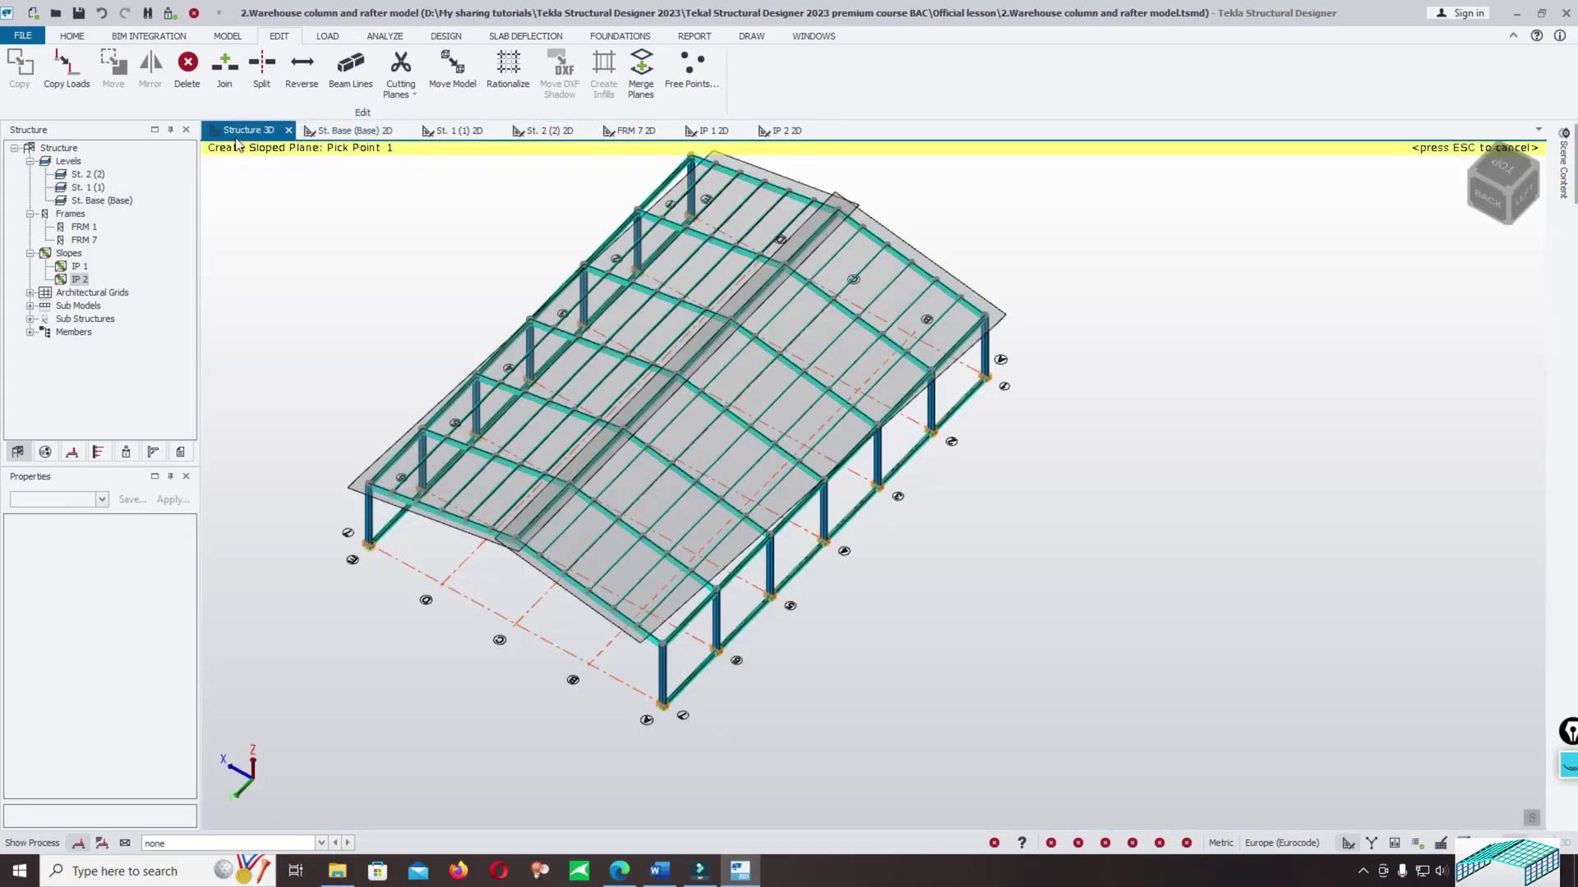
pyautogui.scroll(2, 895, 482)
pyautogui.moveTo(946, 572); pyautogui.dragTo(1099, 412, button='right')
pyautogui.scroll(6, 761, 416)
pyautogui.scroll(-8, 712, 397)
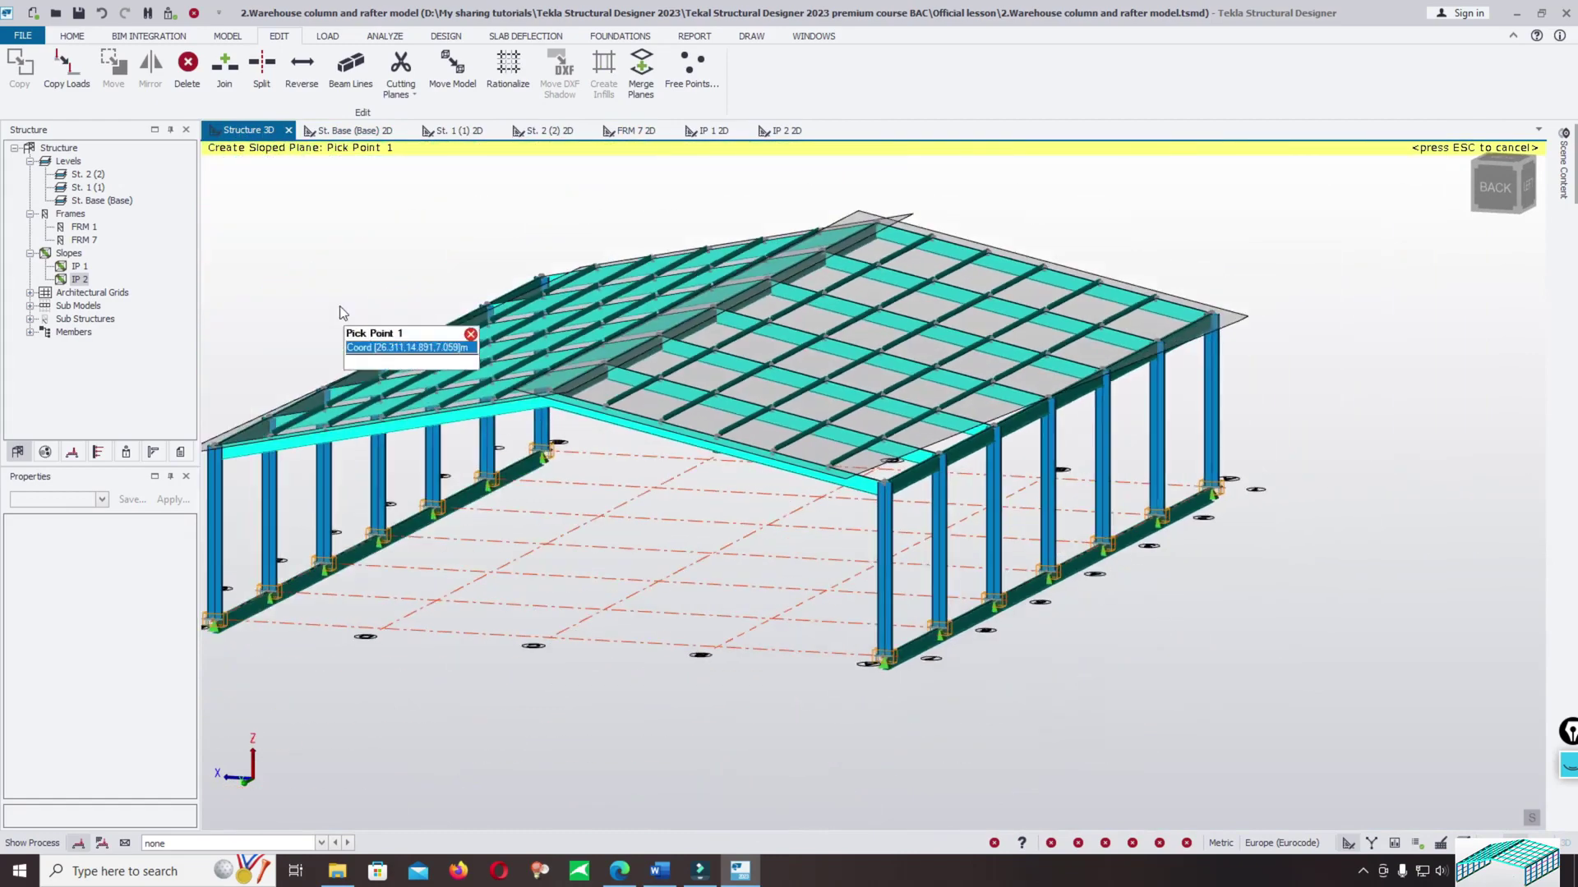
pyautogui.press('Escape')
pyautogui.scroll(5, 703, 314)
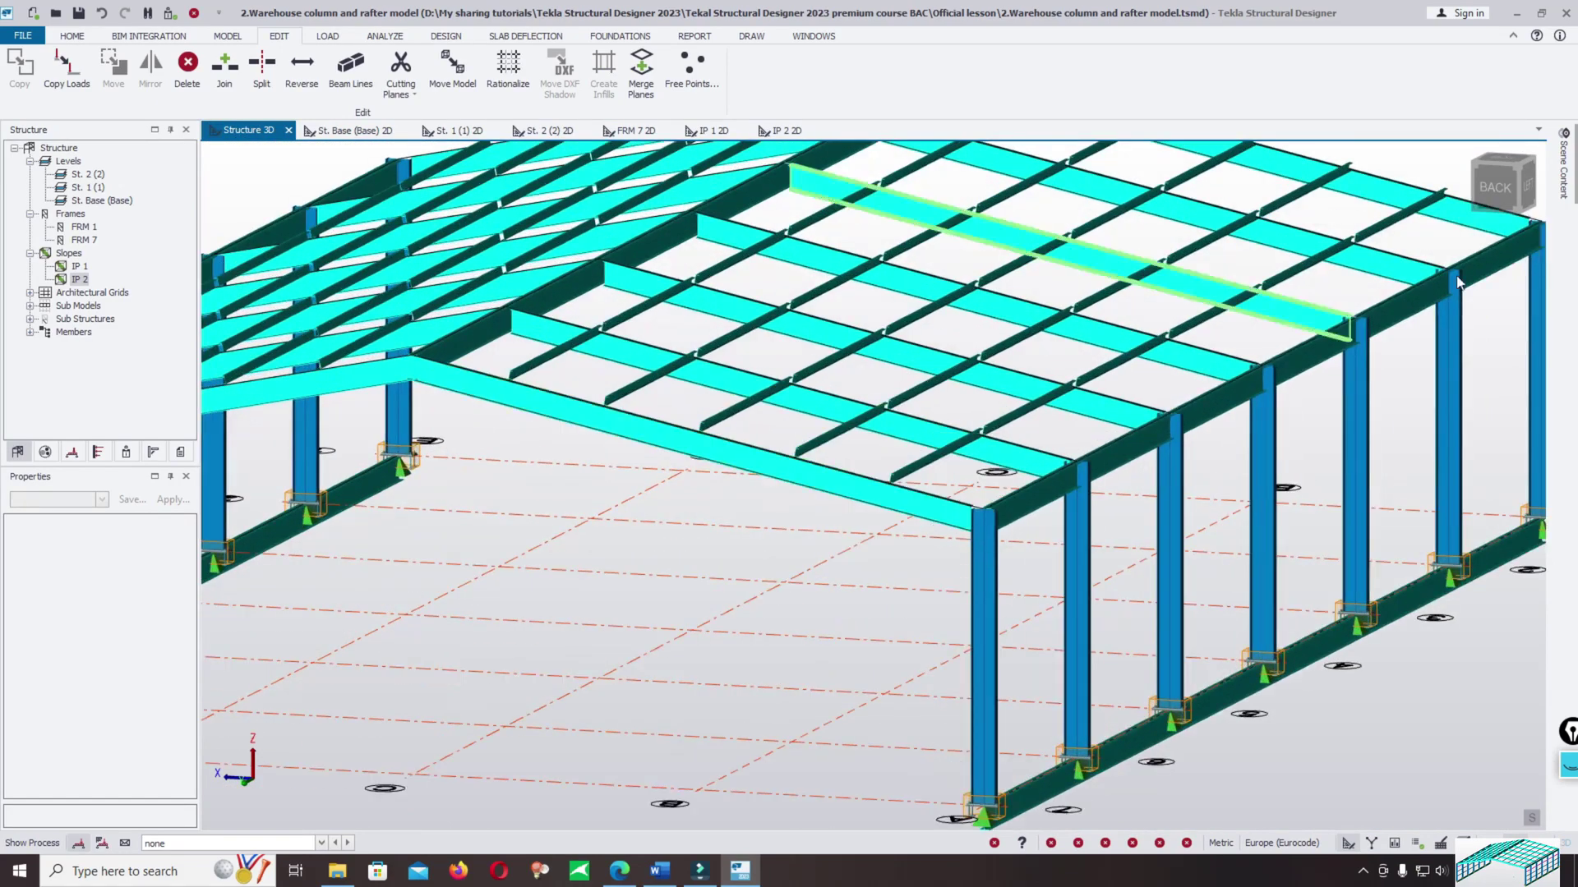
# Examine from the back elevation how the channel infill beams sit on top of the sloped rafters.
pyautogui.click(1468, 229)
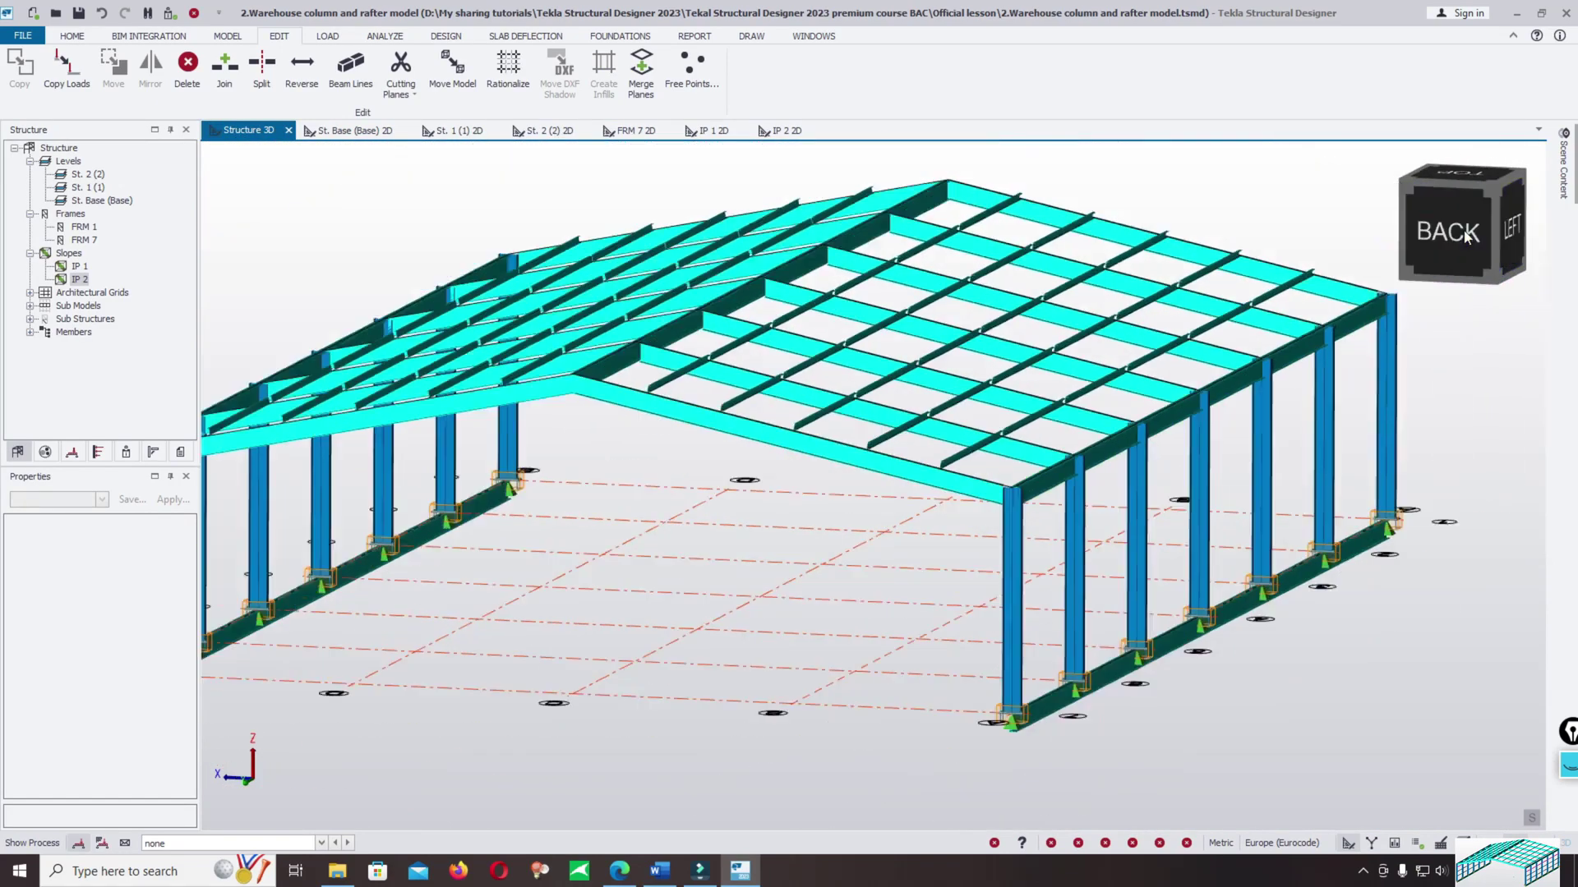
pyautogui.scroll(8, 1053, 453)
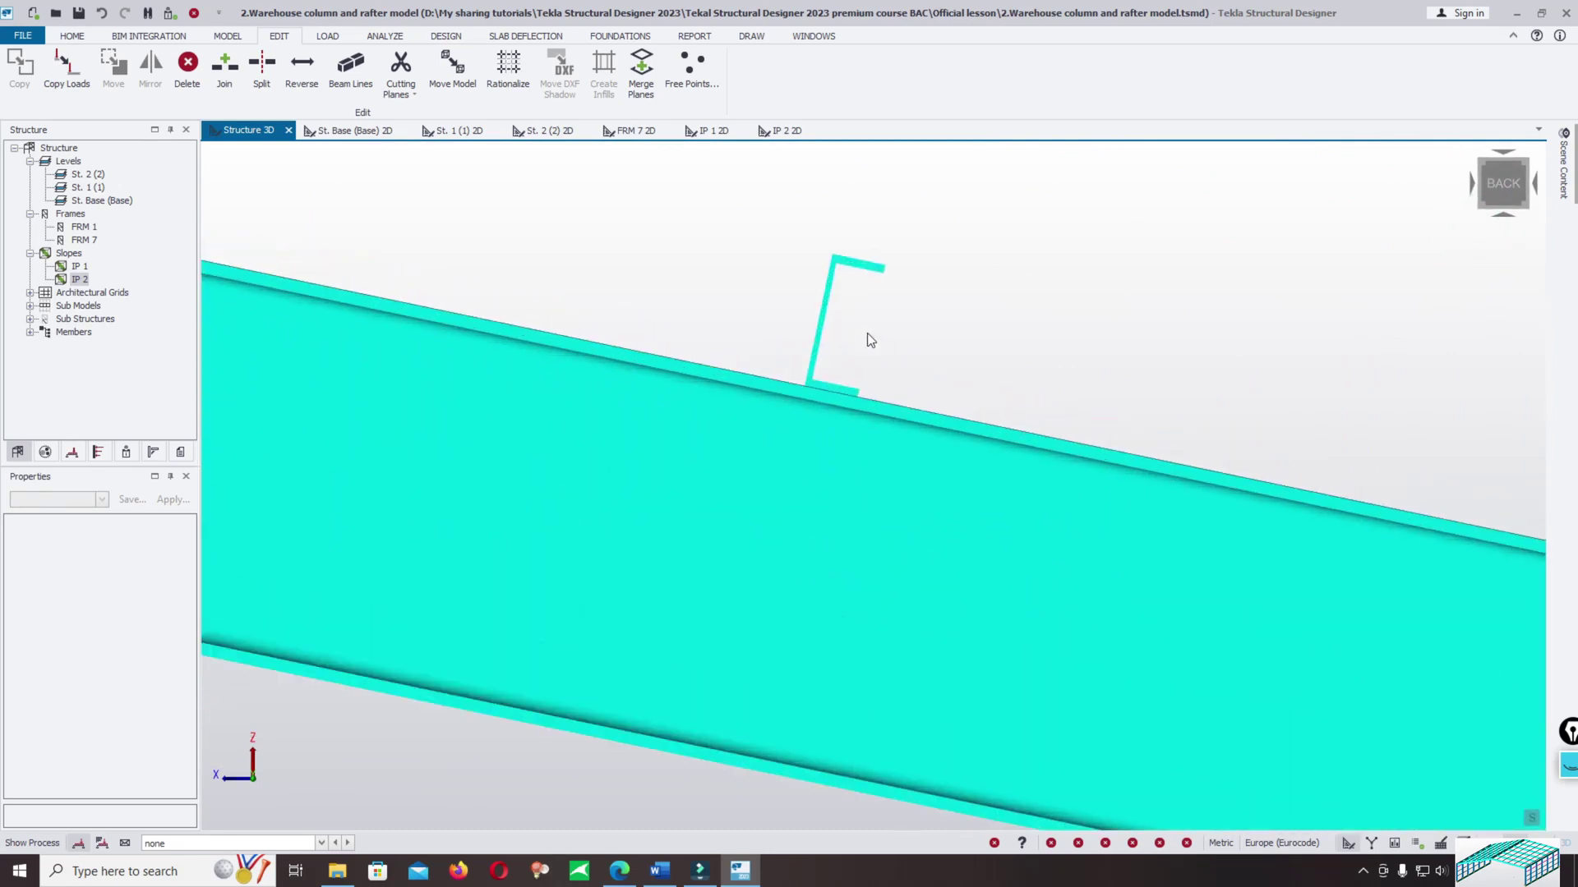
pyautogui.scroll(-5, 866, 338)
pyautogui.scroll(-5, 1193, 481)
pyautogui.scroll(8, 893, 378)
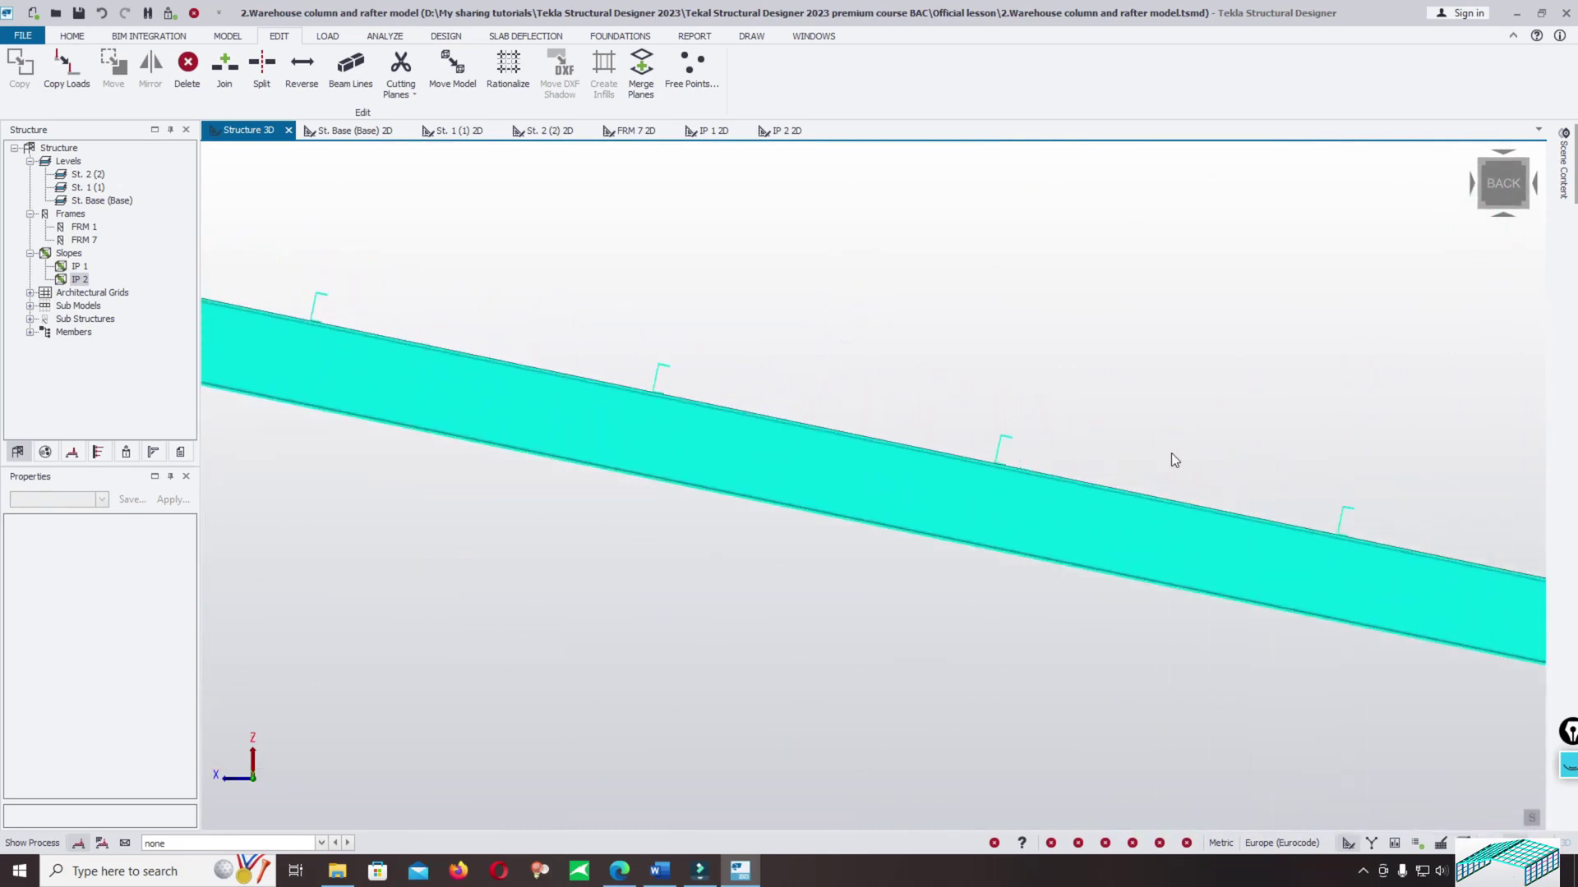
pyautogui.scroll(-6, 842, 426)
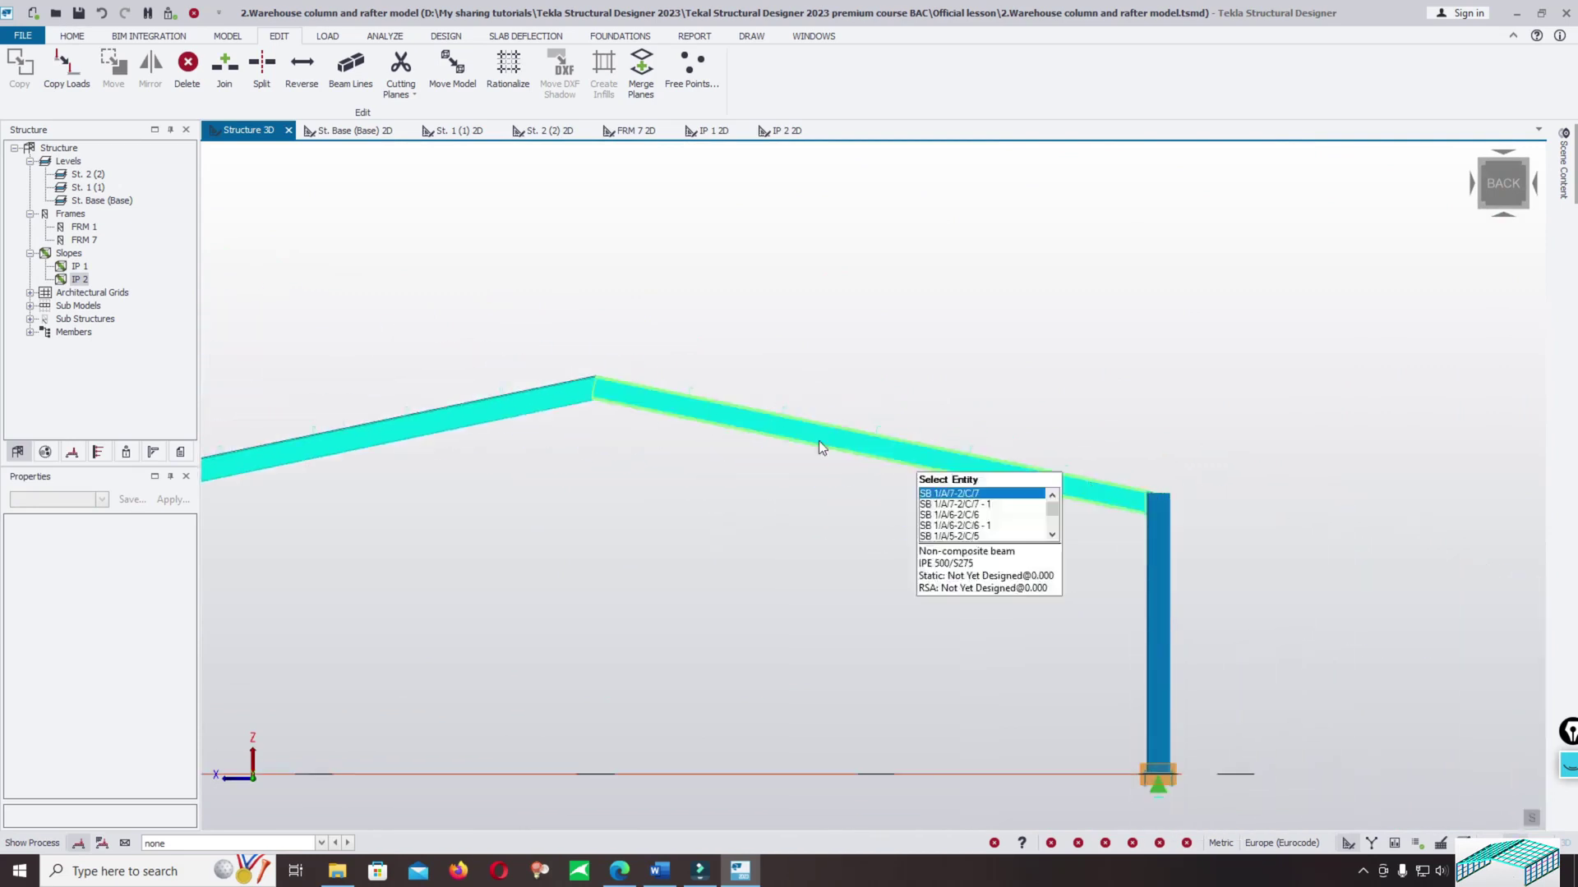
pyautogui.scroll(3, 681, 379)
pyautogui.scroll(-6, 1085, 422)
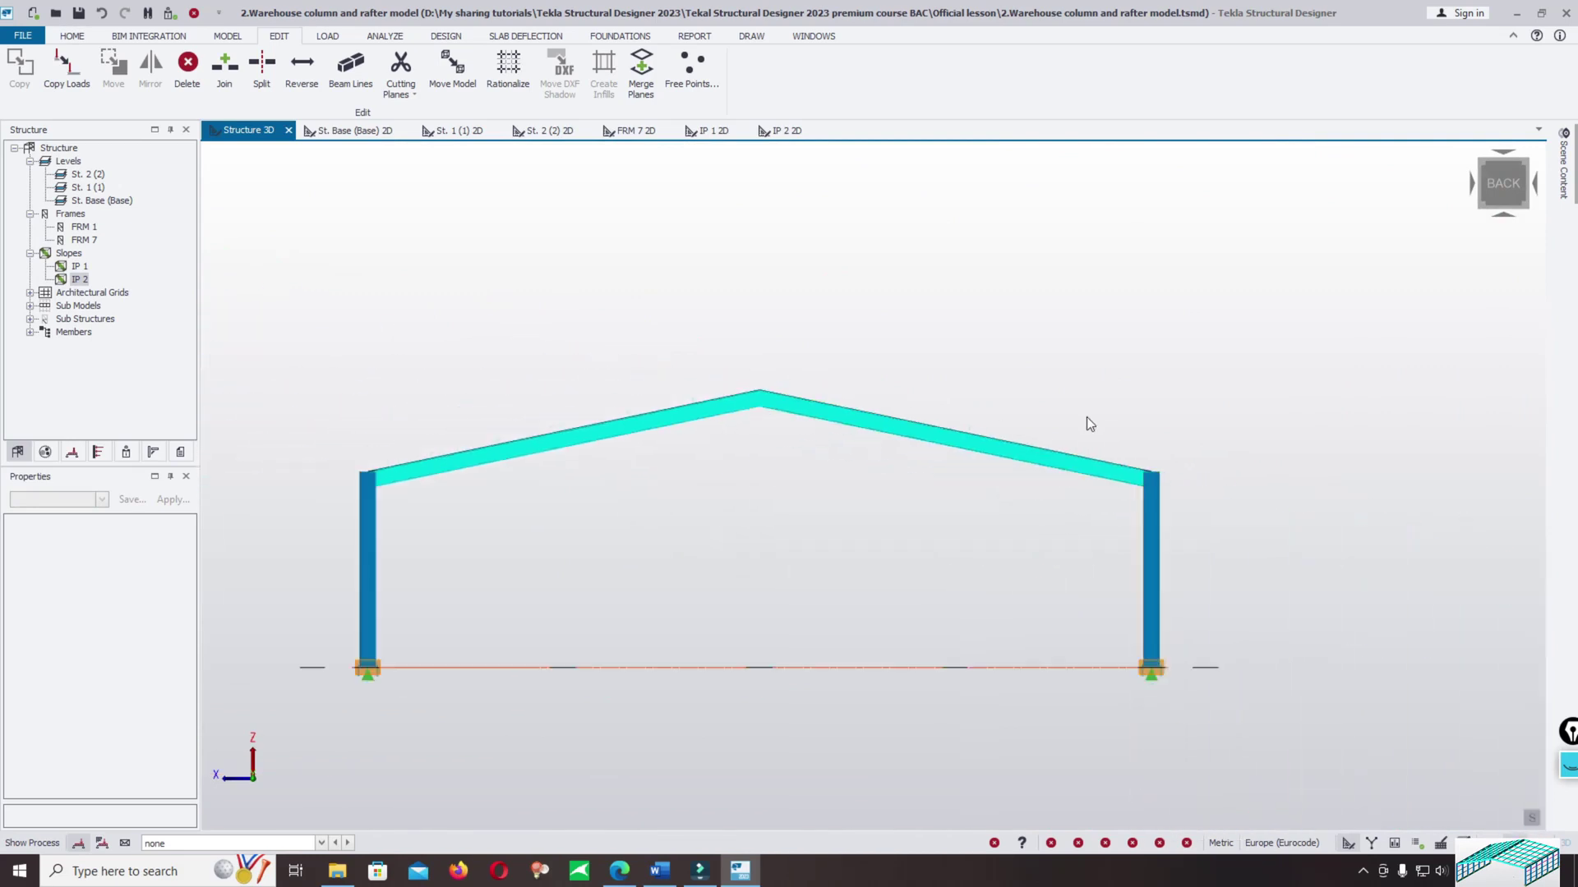
# Switch to an isometric view from the back-left corner and examine the infill beams' connections to the rafters and the overall frame.
pyautogui.click(1496, 184)
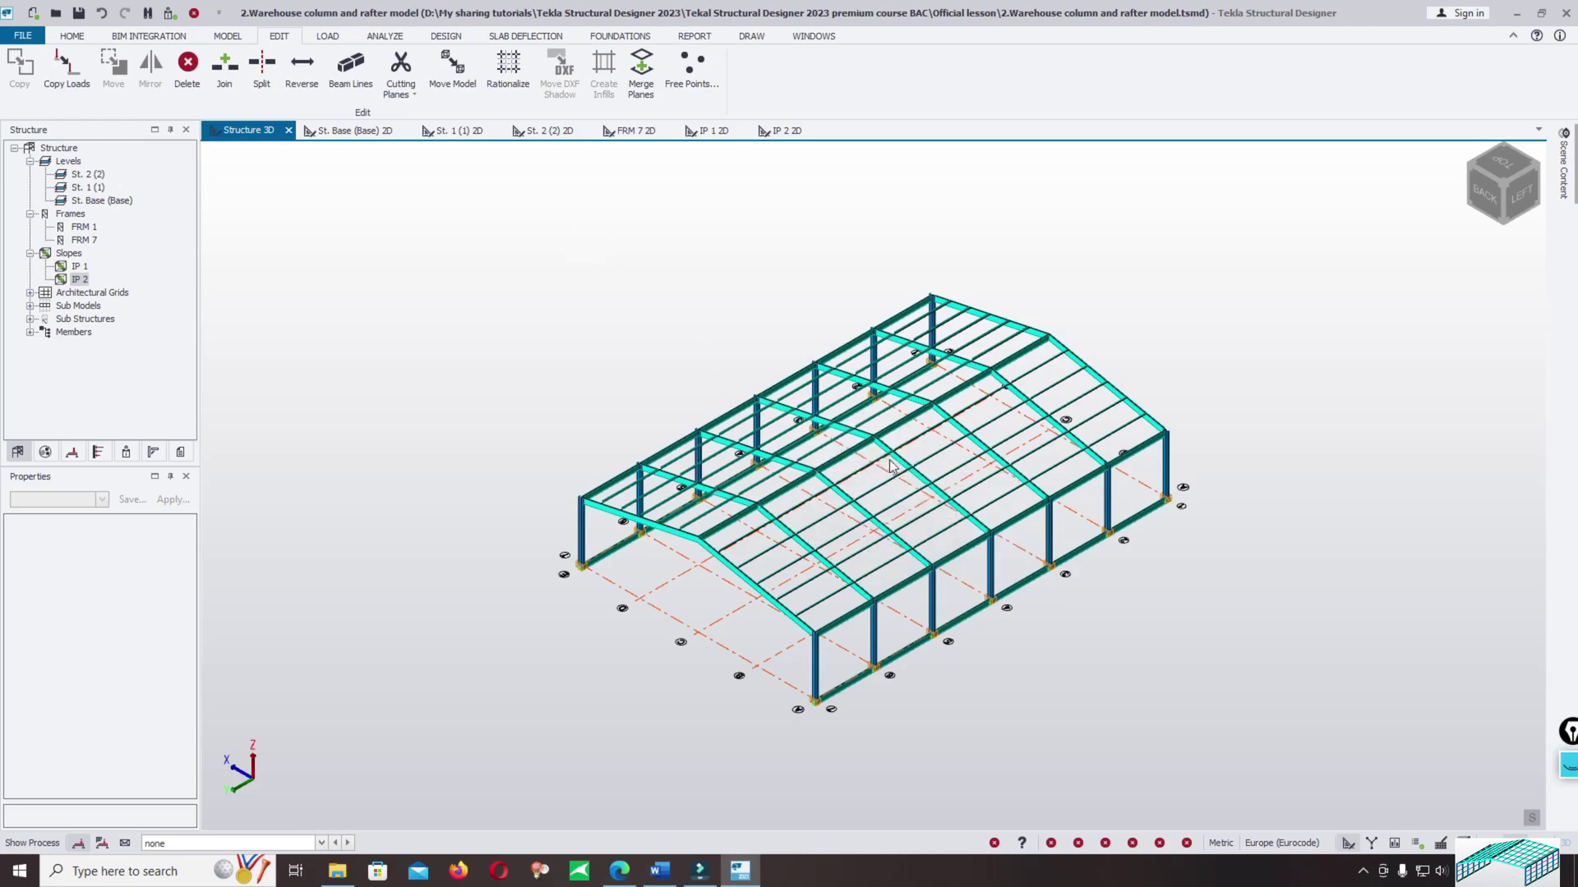
pyautogui.scroll(5, 890, 465)
pyautogui.moveTo(822, 348); pyautogui.dragTo(930, 536, button='middle')
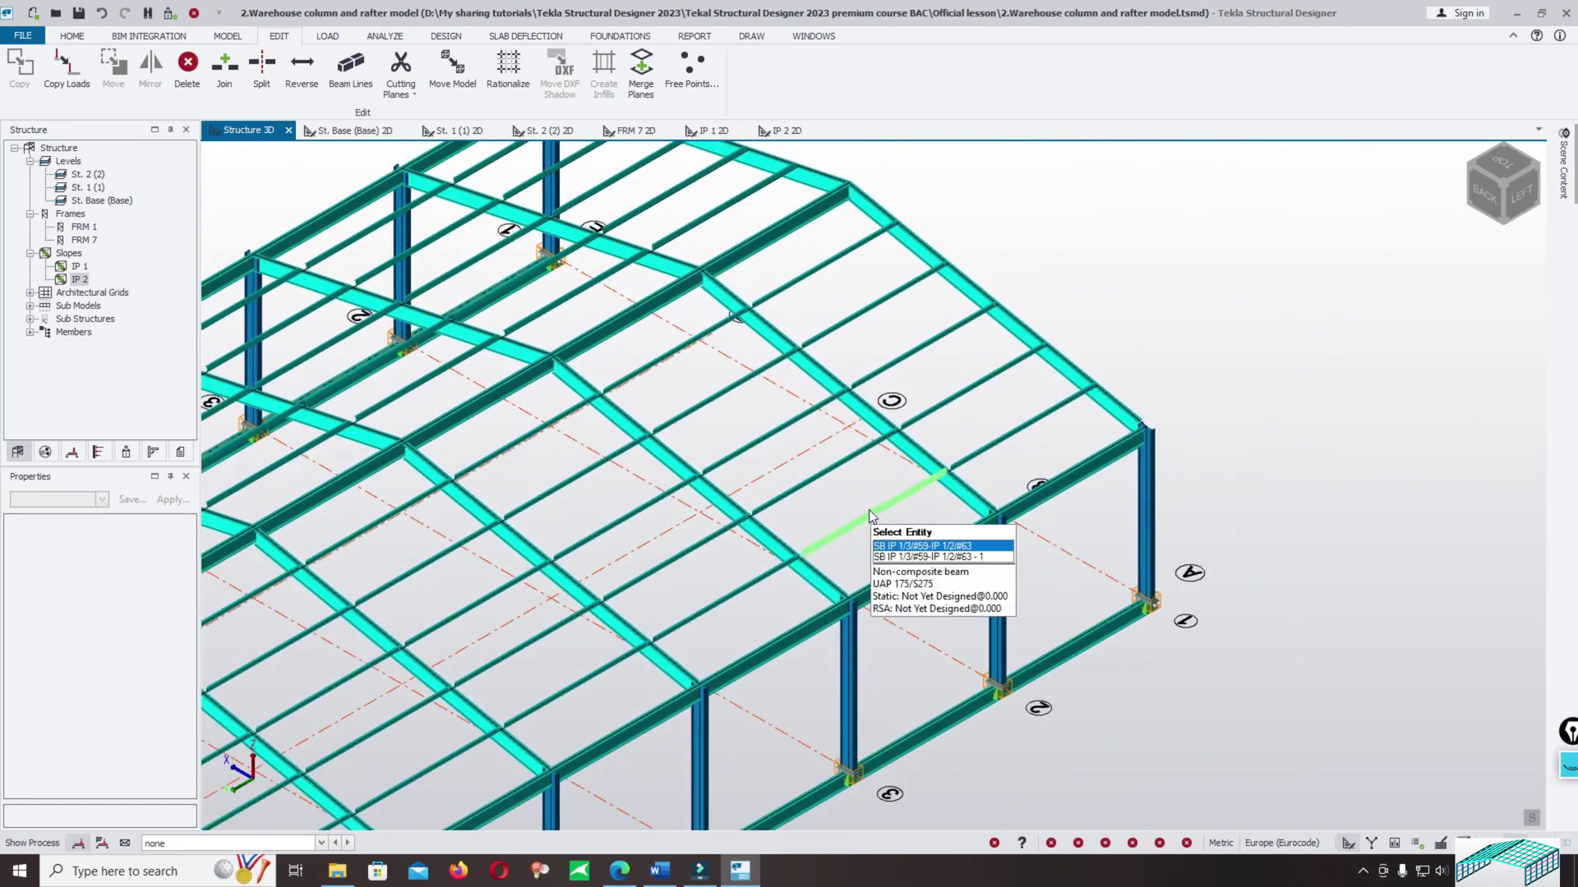
pyautogui.scroll(5, 871, 460)
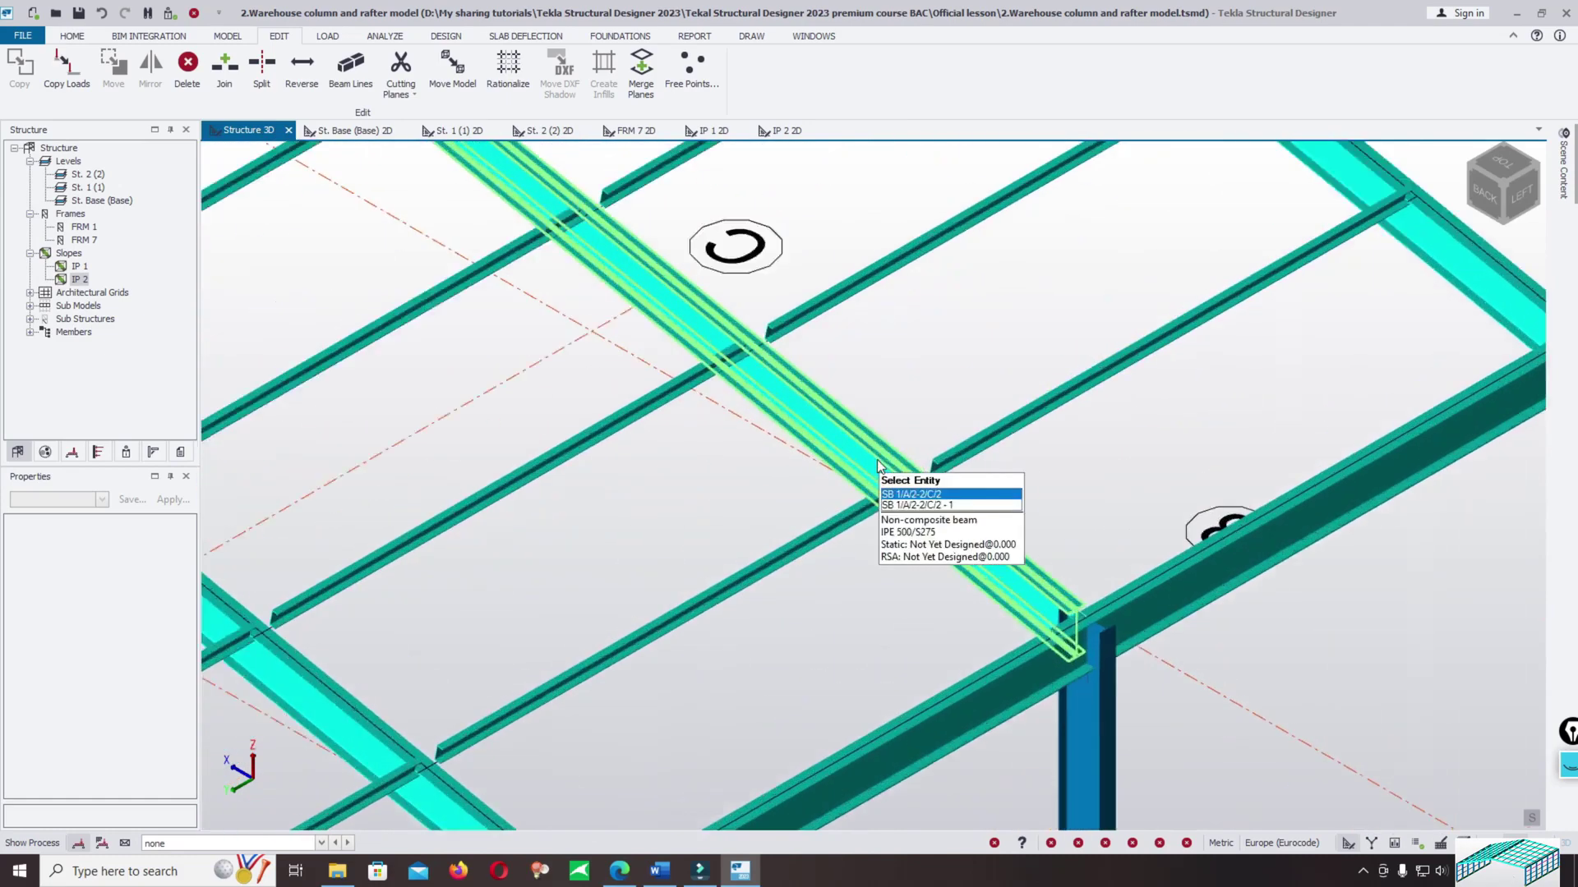
pyautogui.scroll(3, 876, 460)
pyautogui.scroll(3, 935, 496)
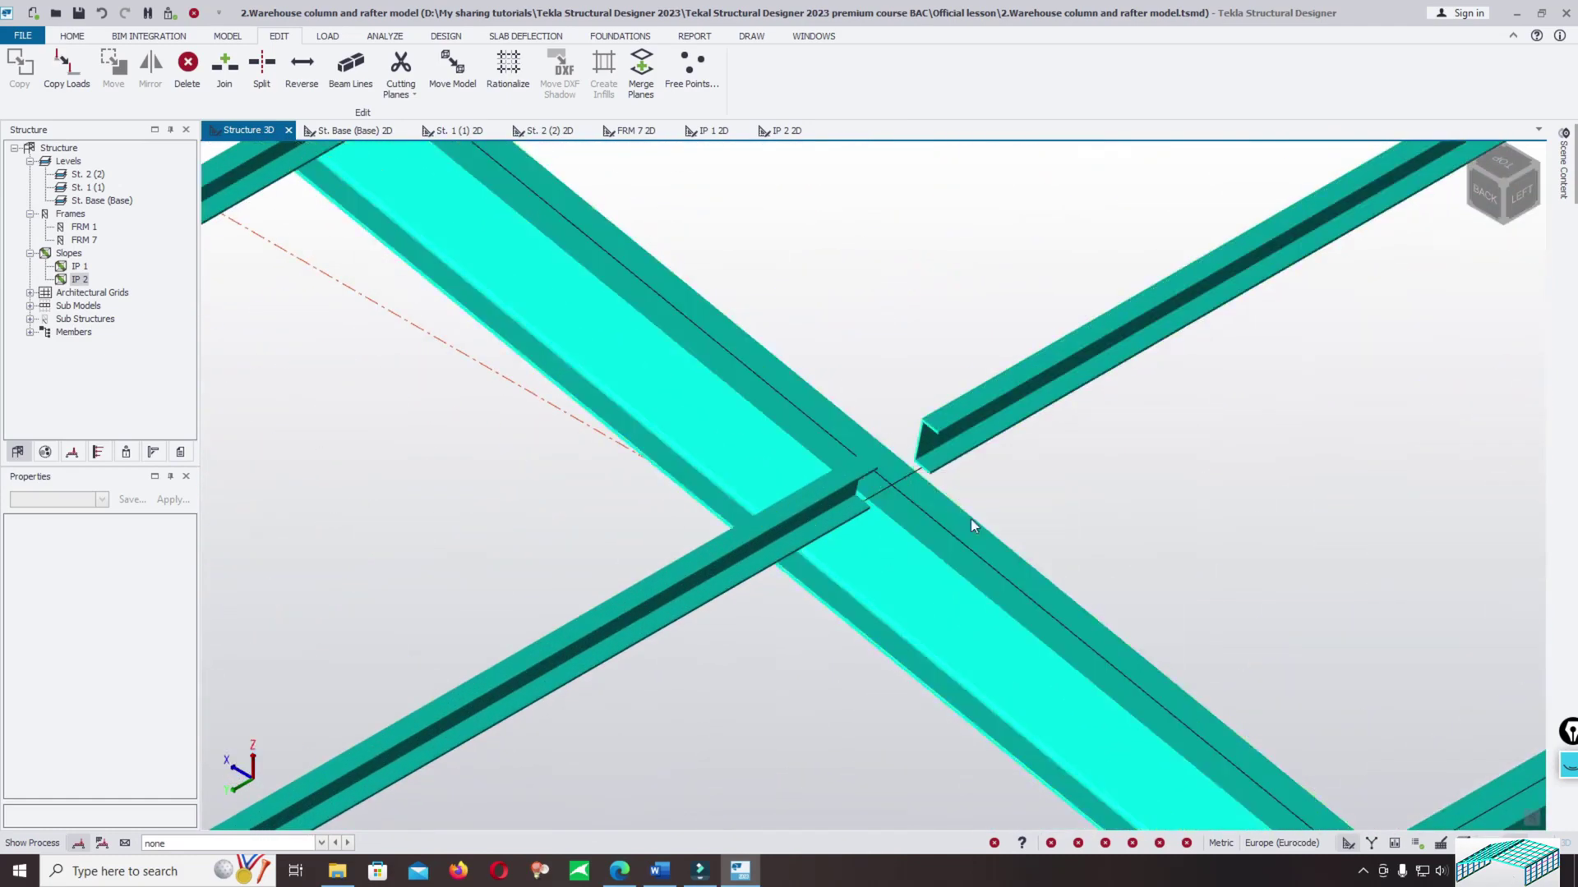
pyautogui.scroll(-10, 990, 516)
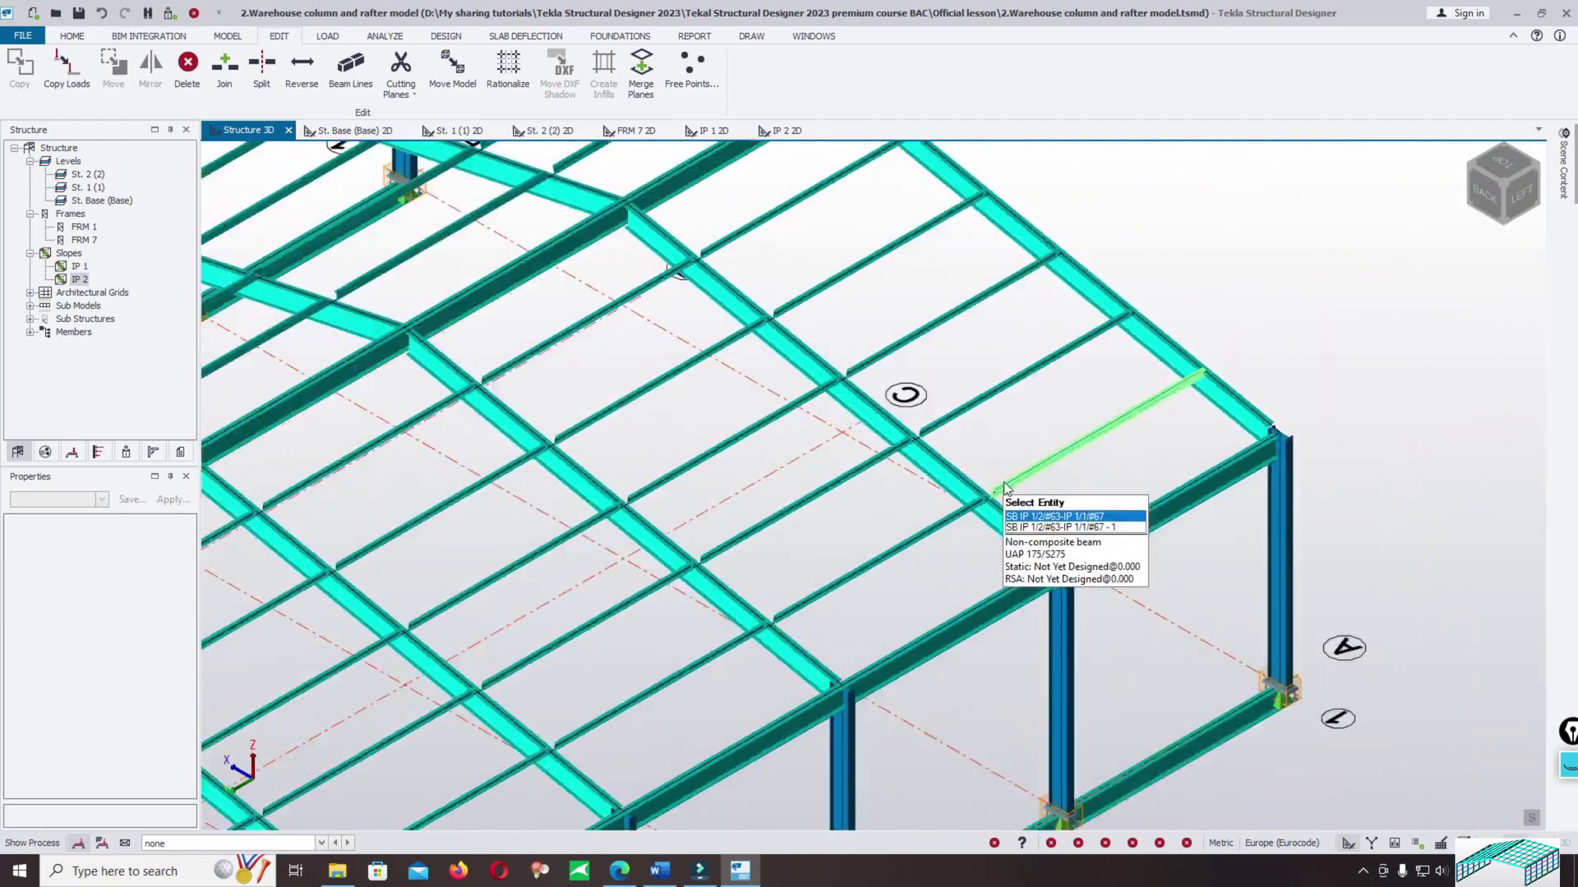
pyautogui.moveTo(717, 539)
pyautogui.scroll(5, 727, 509)
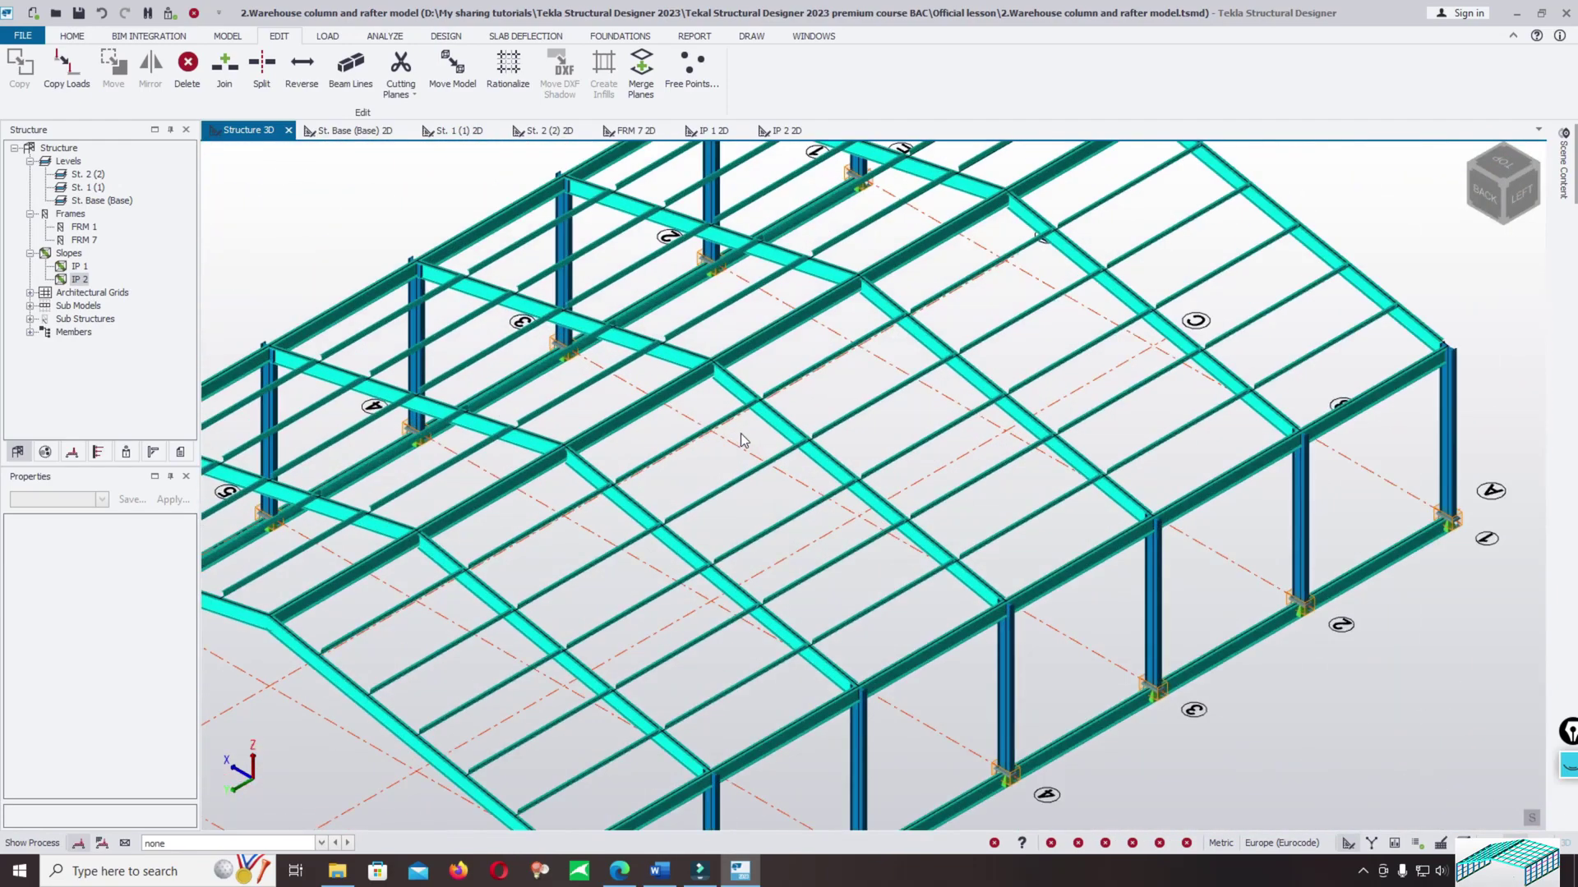
pyautogui.moveTo(861, 418); pyautogui.dragTo(870, 294, button='middle')
pyautogui.moveTo(927, 603); pyautogui.dragTo(932, 506, button='middle')
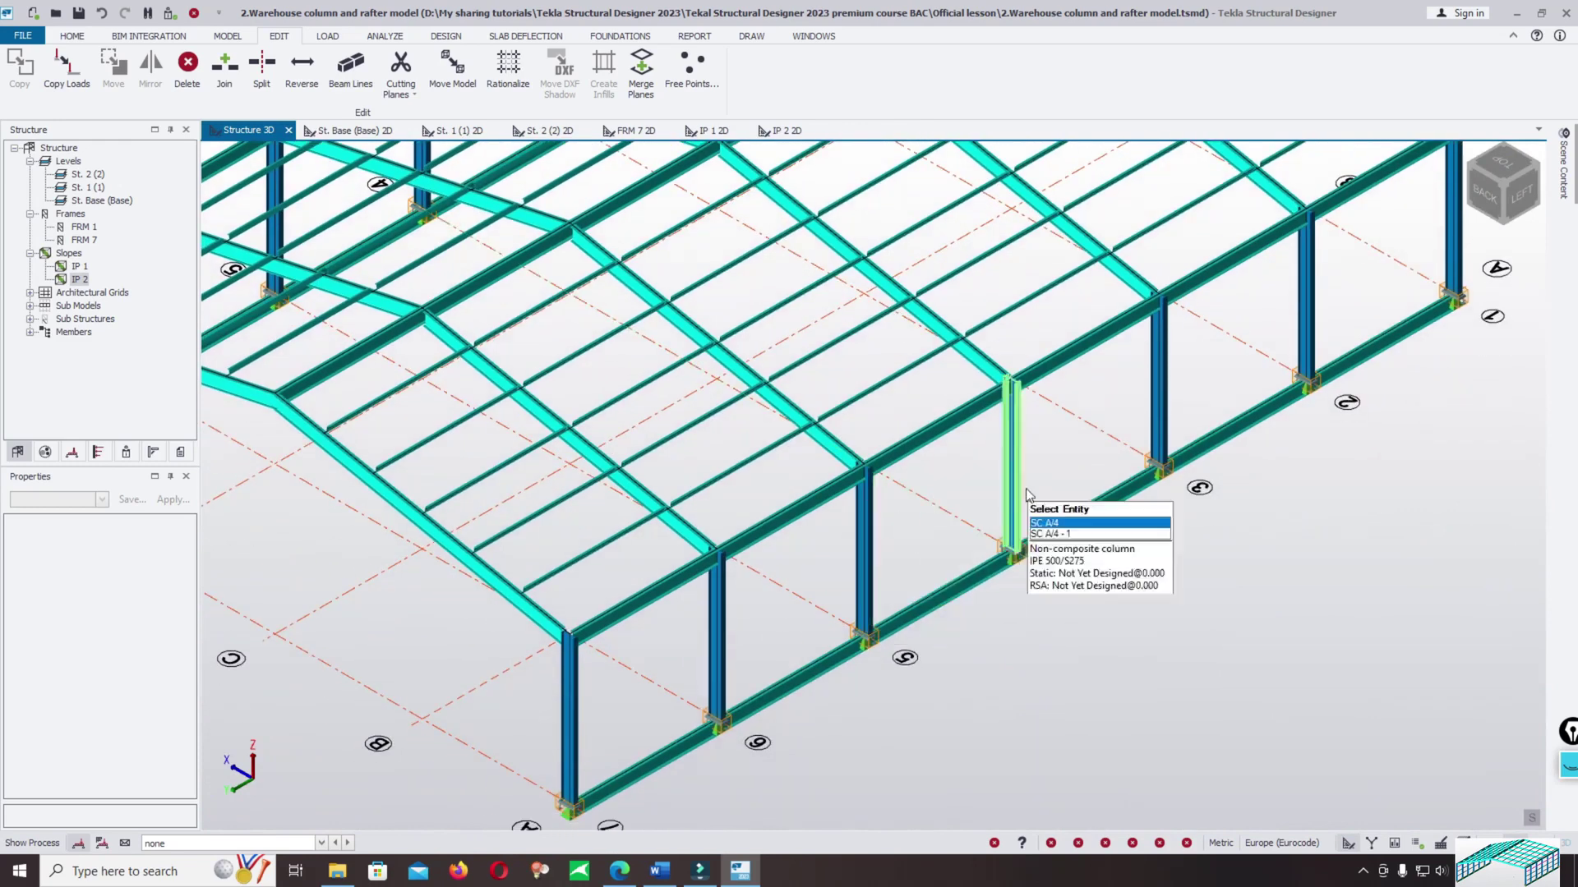
pyautogui.scroll(-5, 1028, 493)
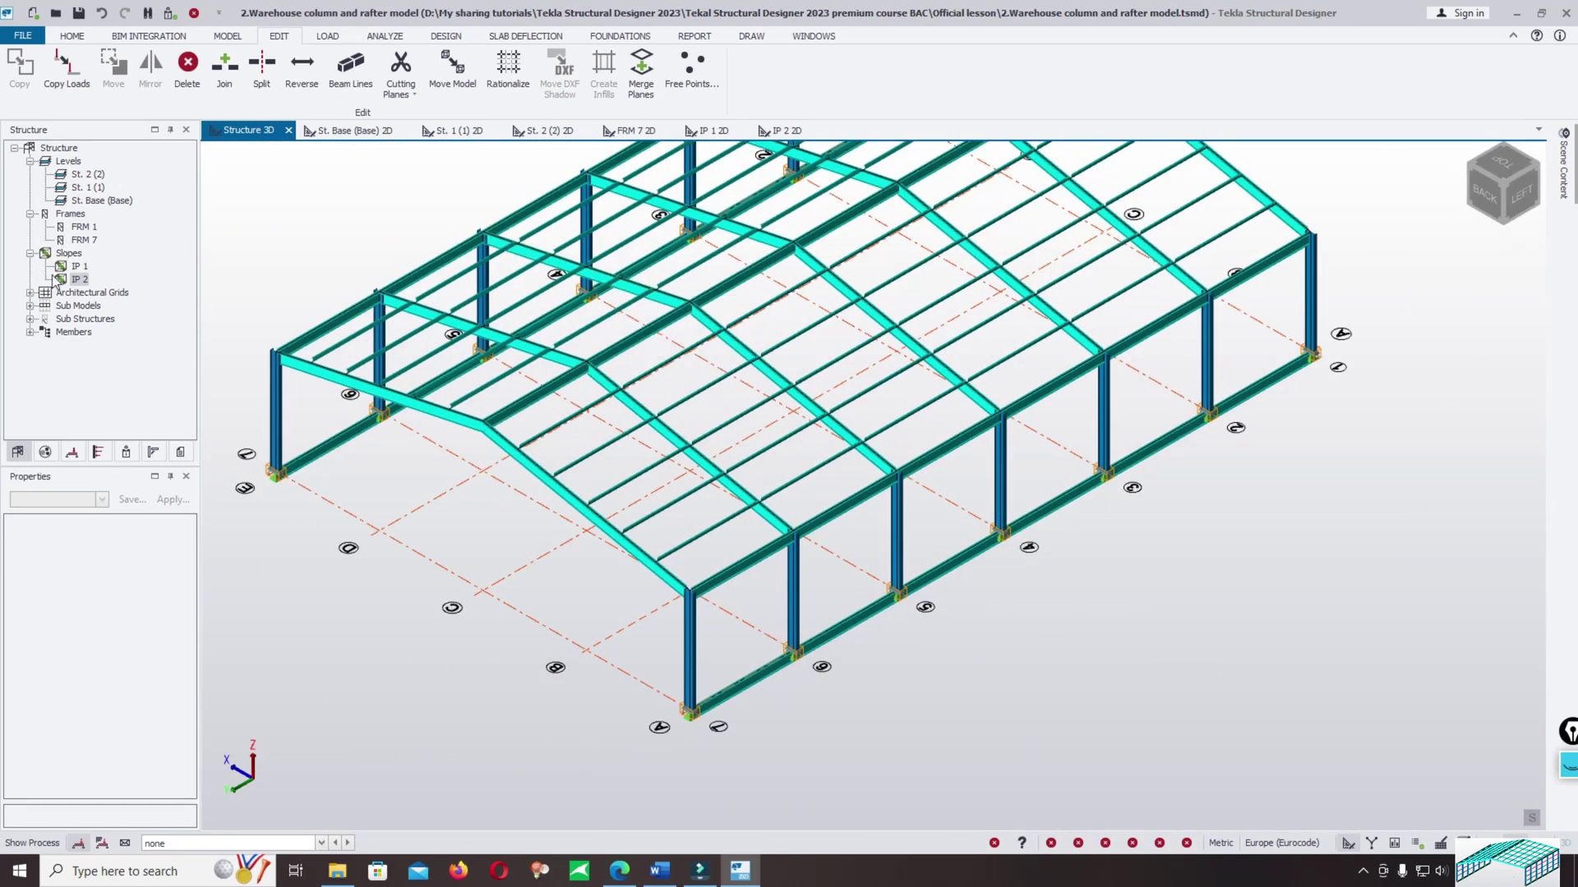
pyautogui.scroll(-2, 1060, 561)
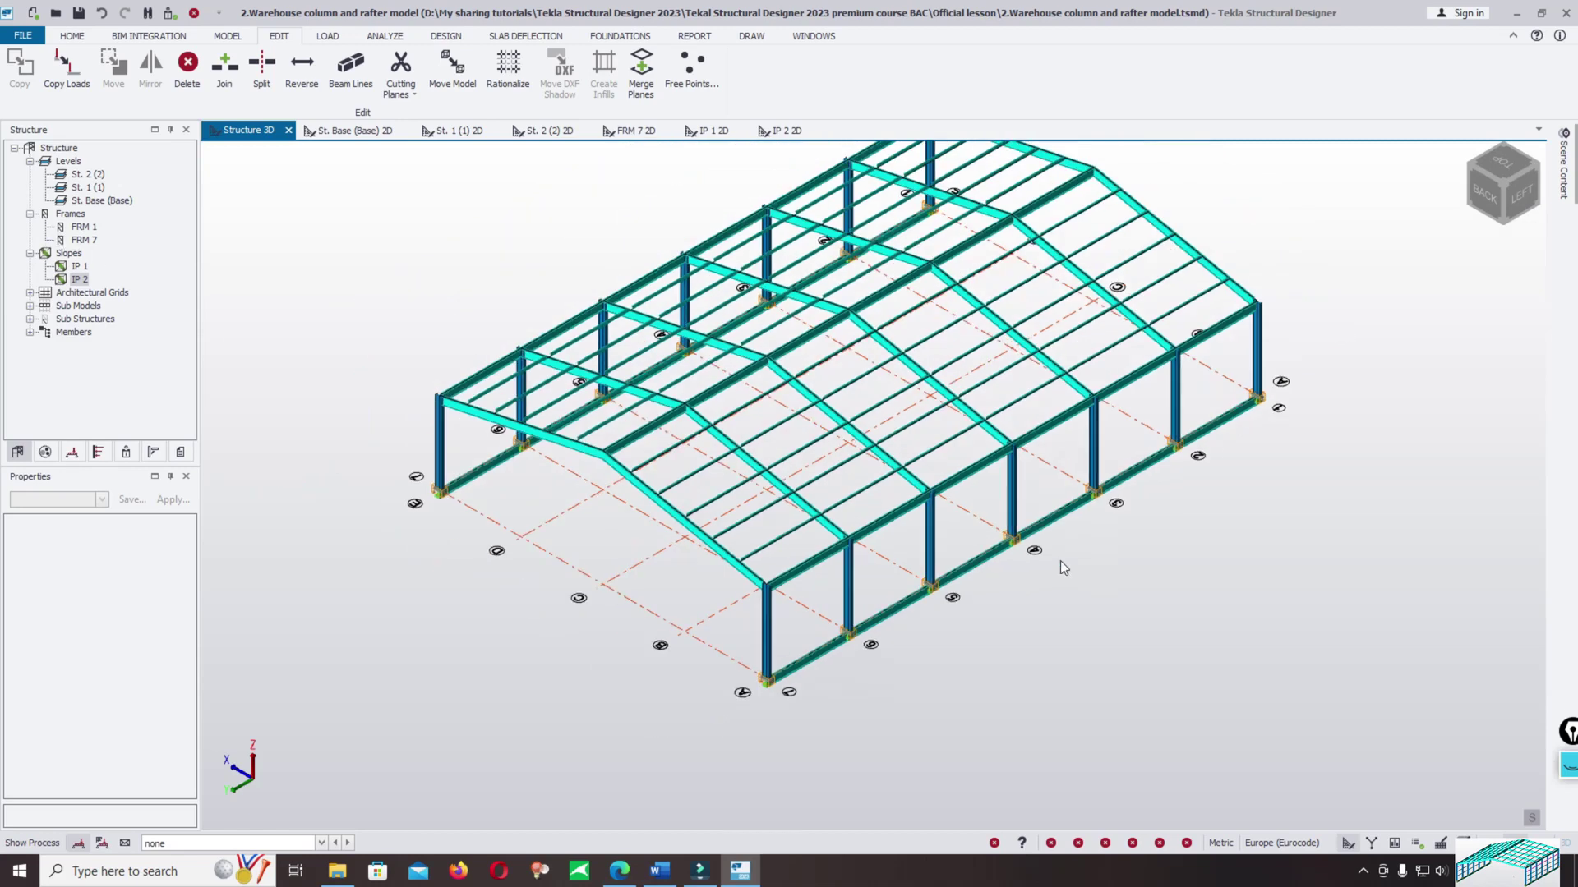
# Create frames on grid lines A and E along both long sides of the warehouse, and end the command.
pyautogui.click(228, 36)
pyautogui.click(81, 68)
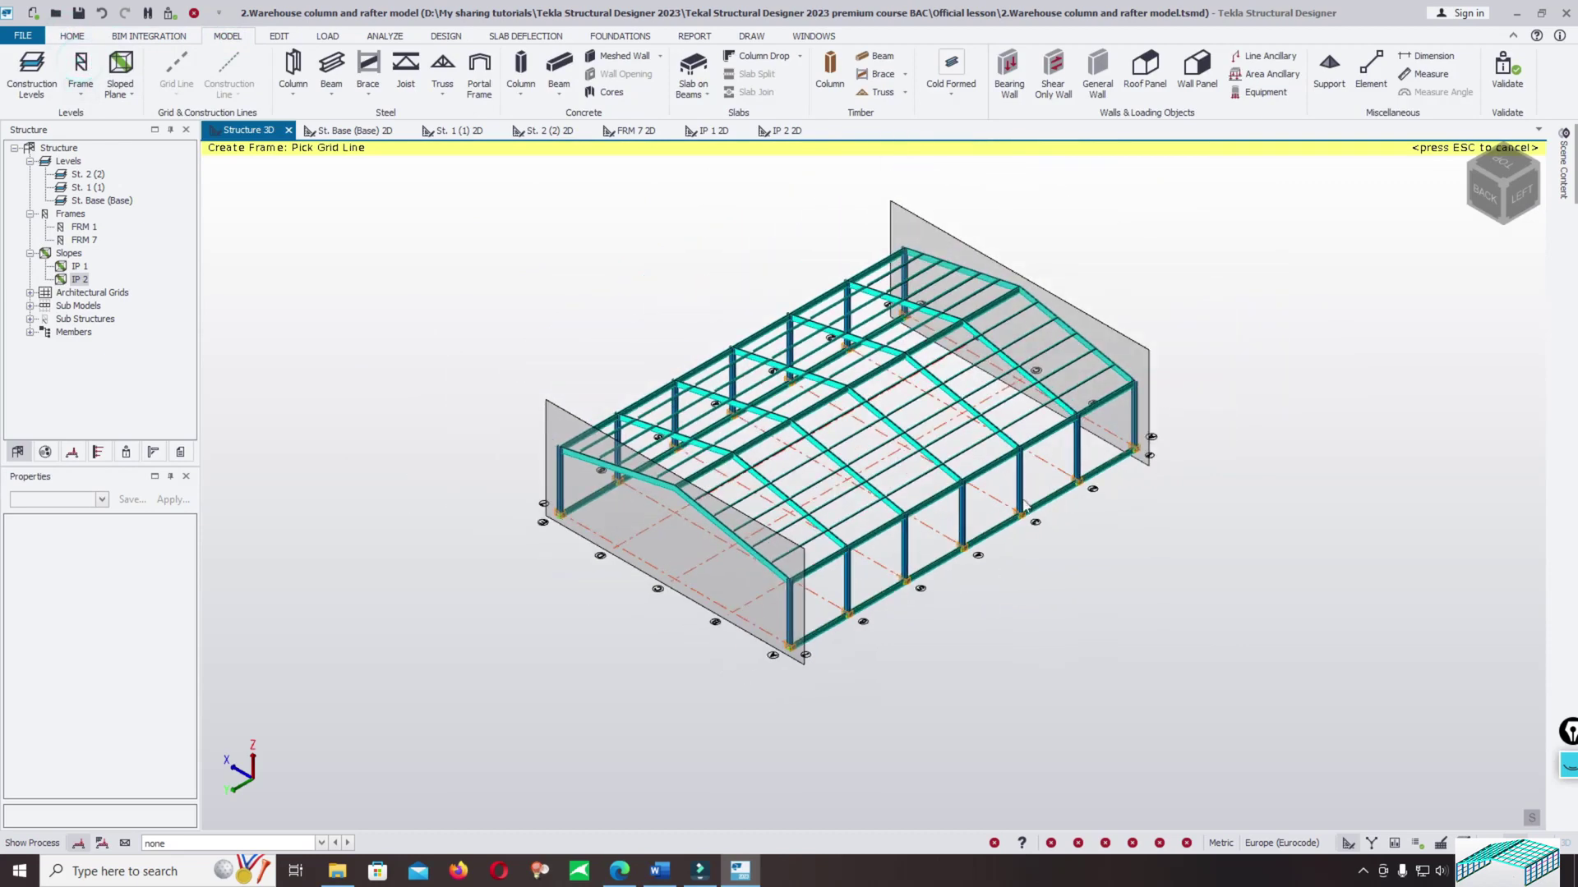
pyautogui.click(517, 494)
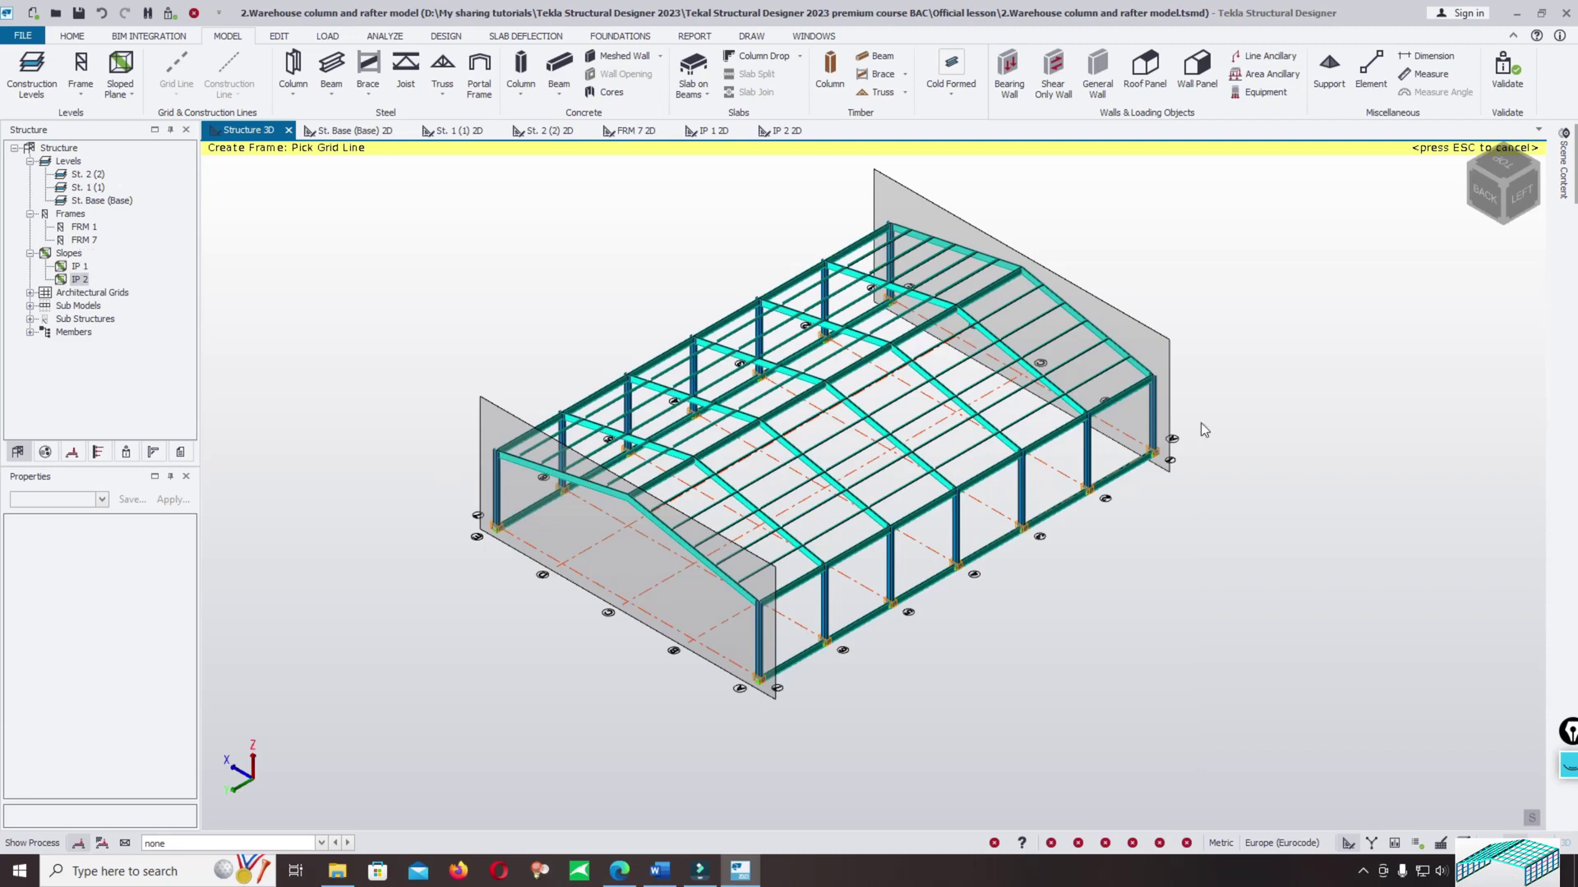
pyautogui.click(817, 649)
pyautogui.scroll(3, 783, 662)
pyautogui.scroll(-5, 969, 583)
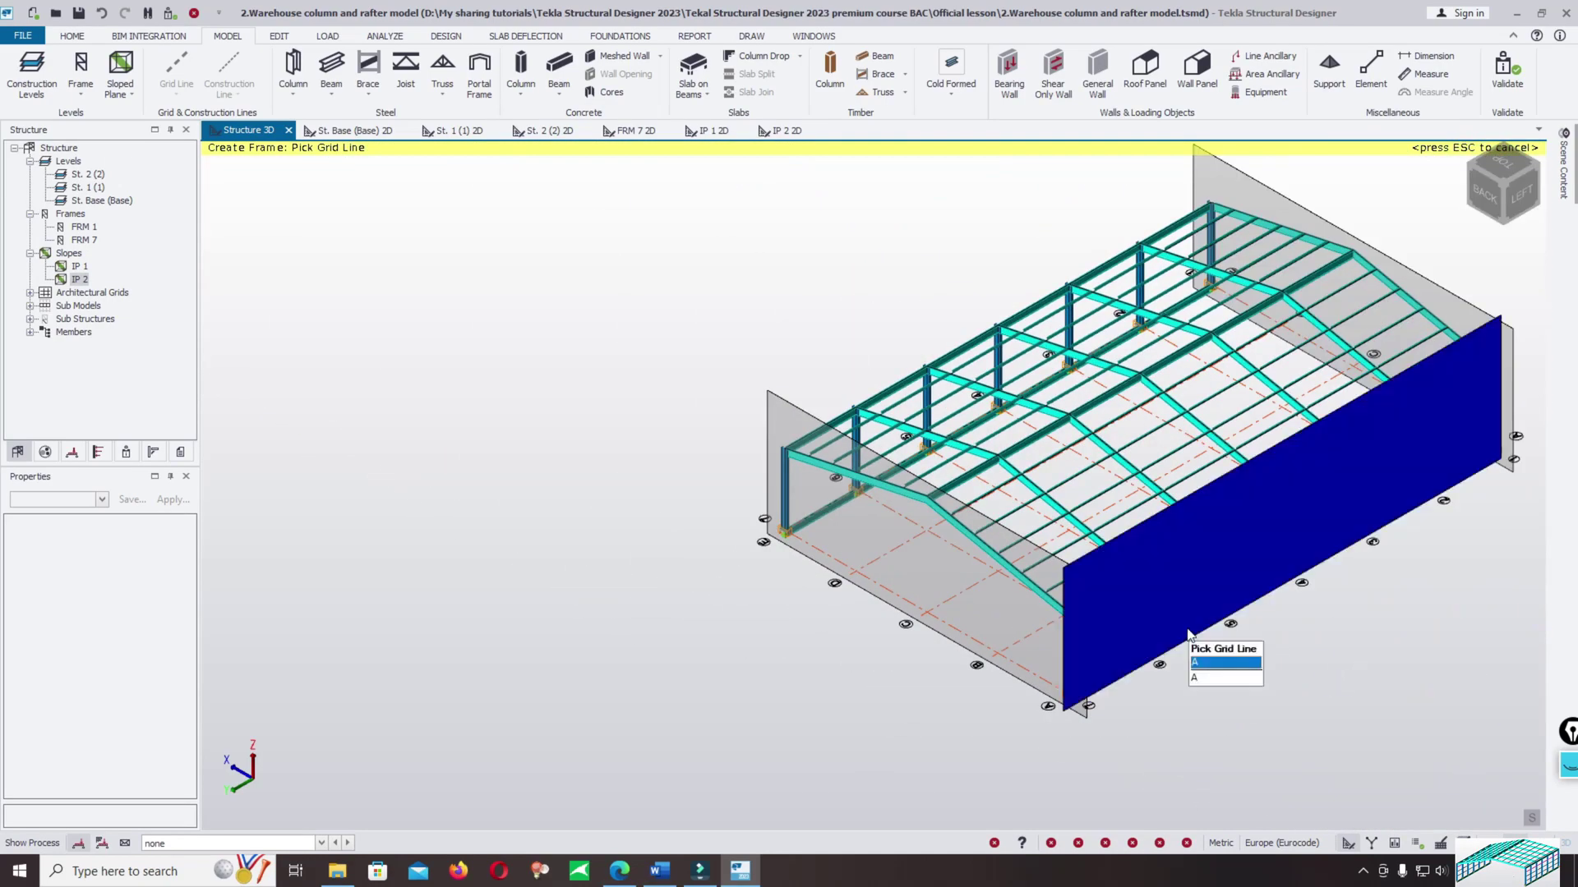
pyautogui.click(1198, 651)
pyautogui.click(810, 526)
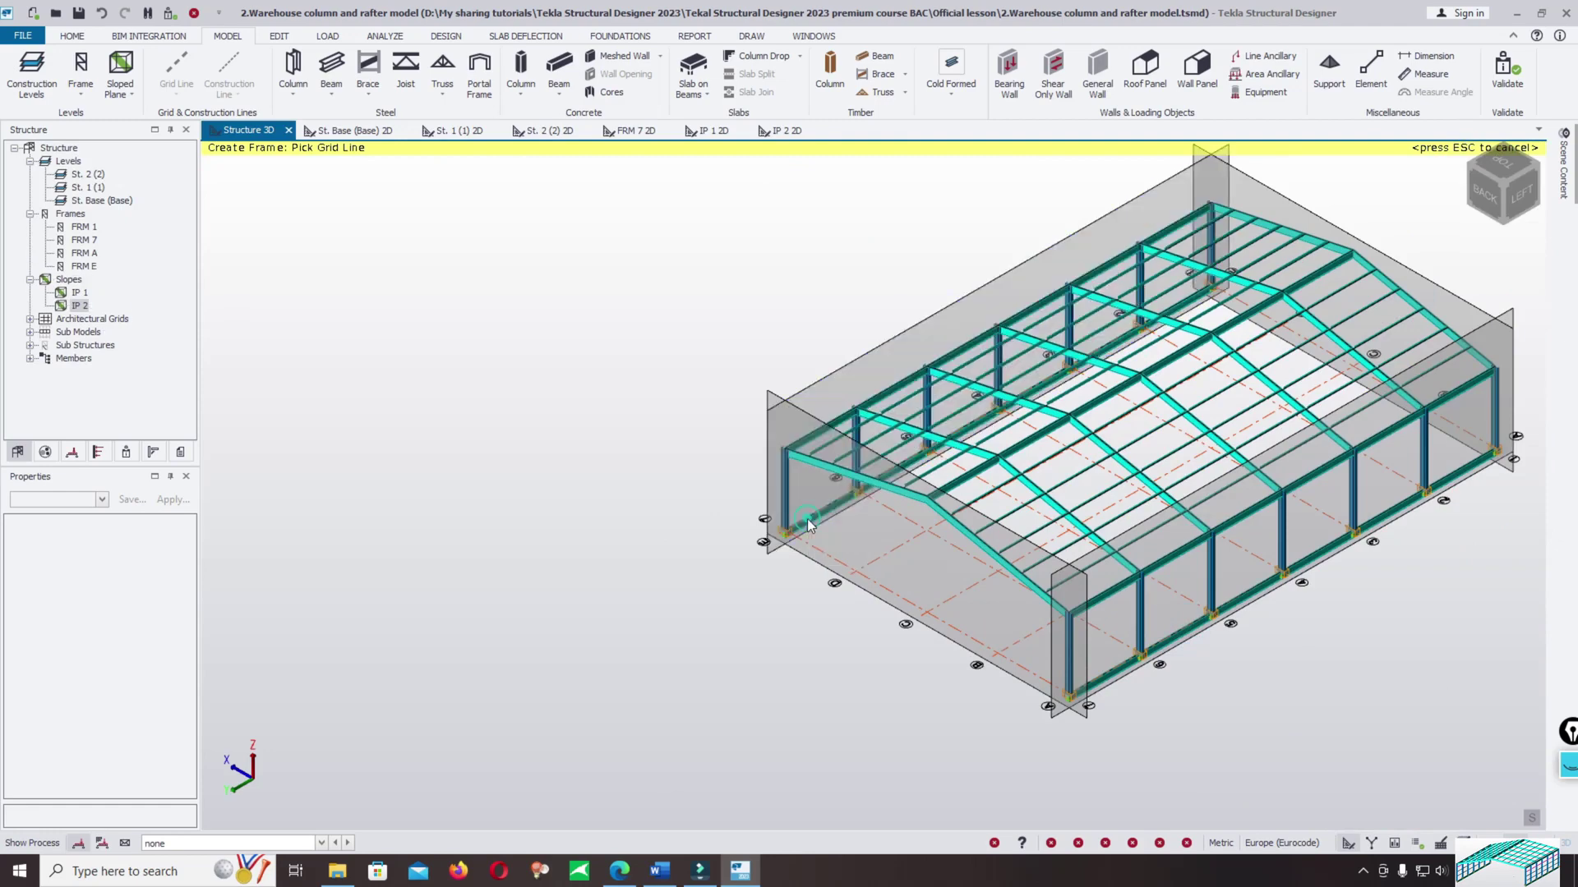
pyautogui.press('Escape')
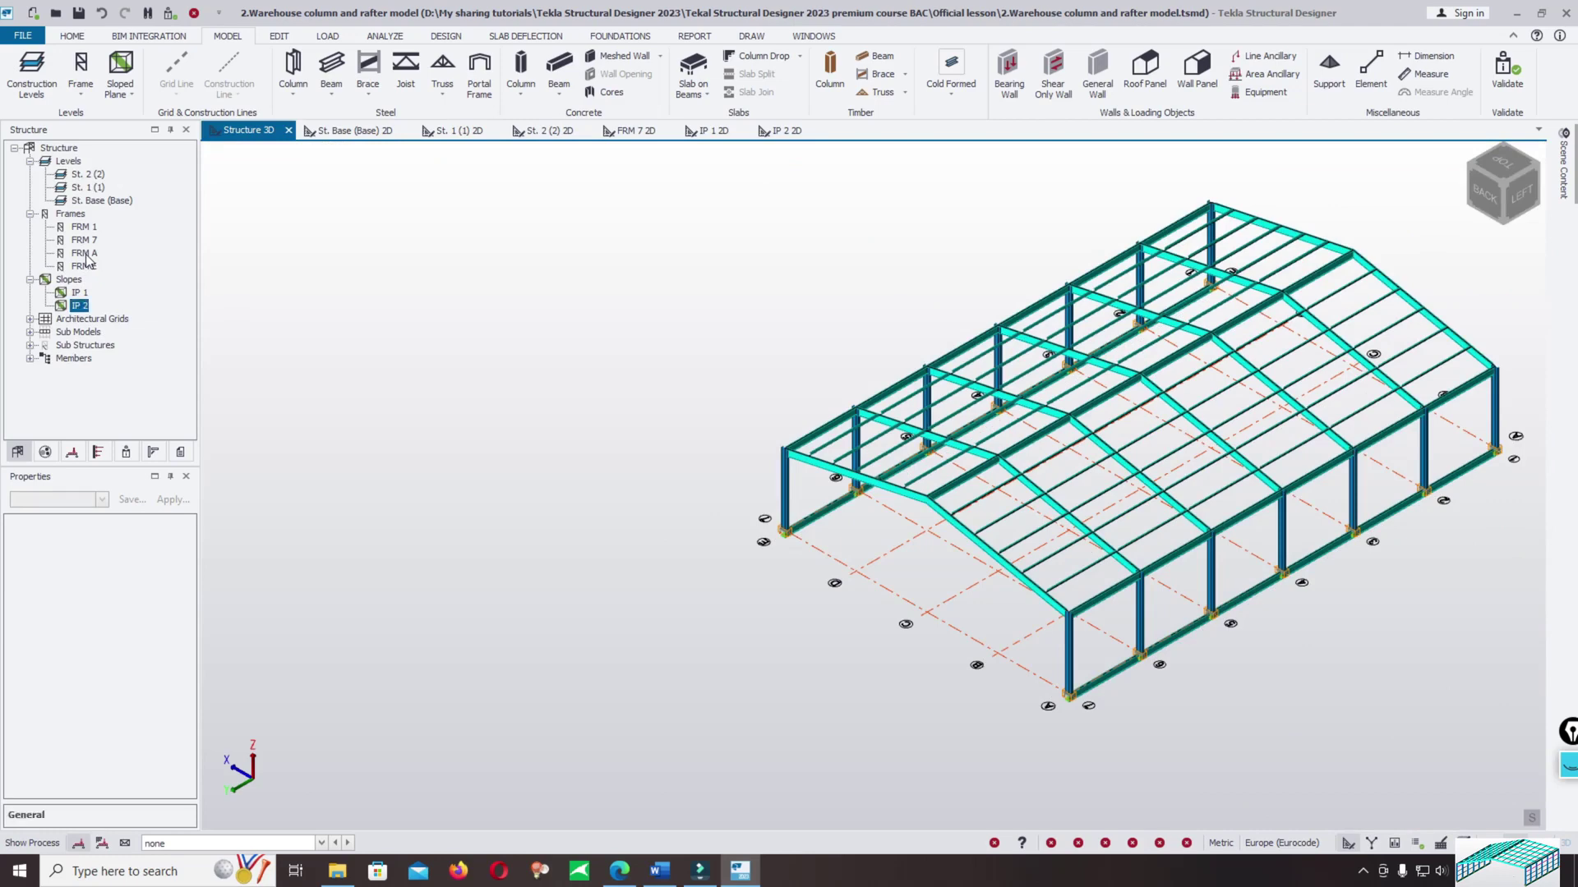
# Open the 2D view of frame FRM A, start Create Infills and set the infill beams' grade to S275.
pyautogui.doubleClick(84, 254)
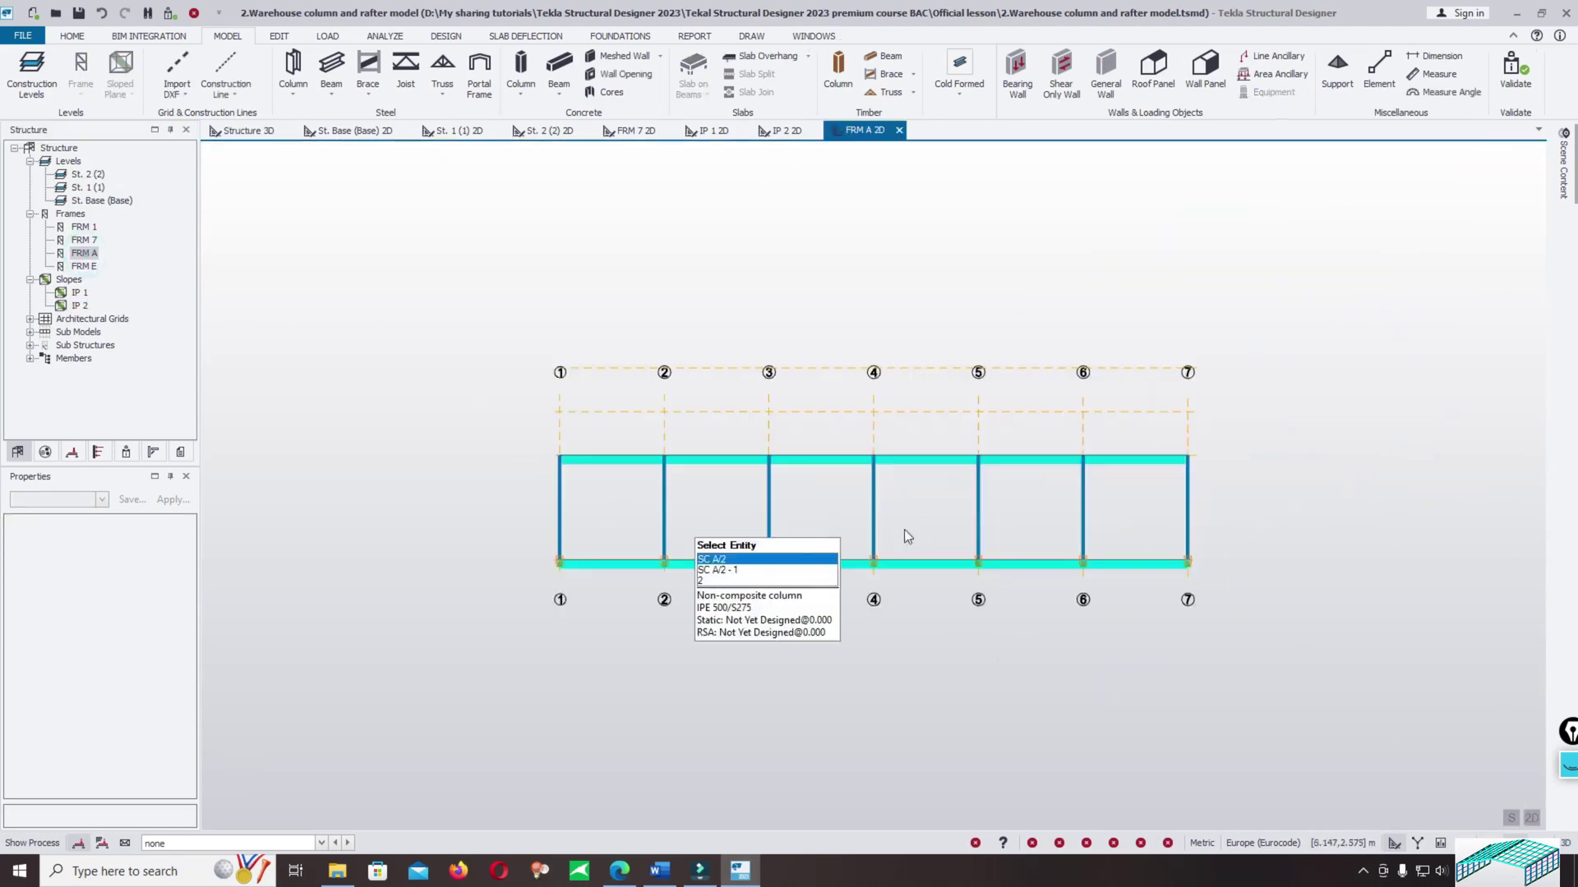
pyautogui.scroll(2, 940, 516)
pyautogui.click(278, 36)
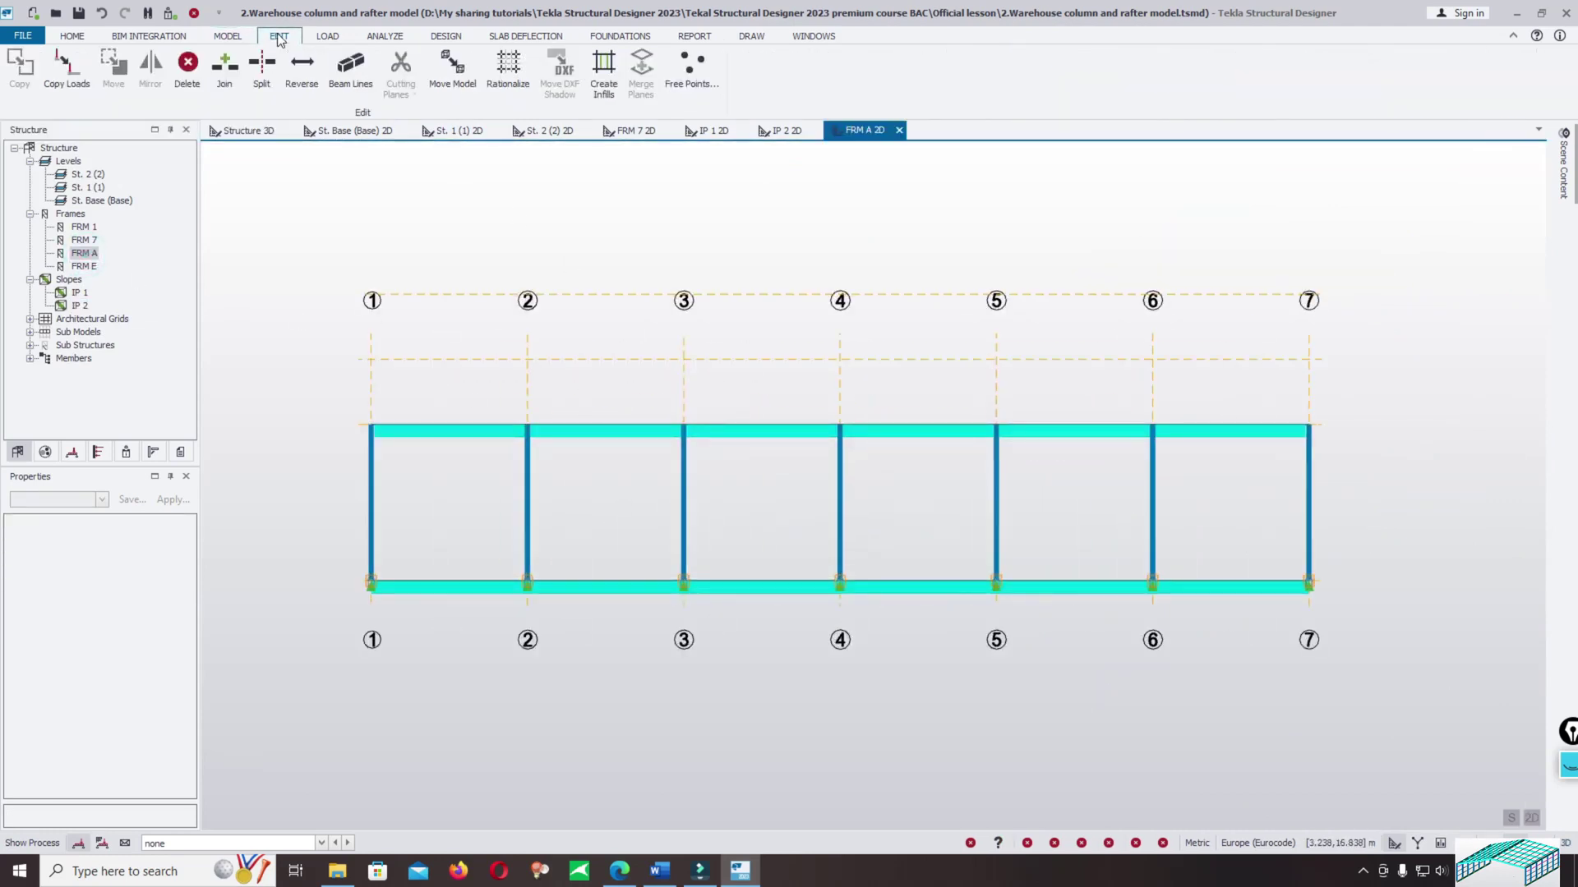
pyautogui.click(606, 86)
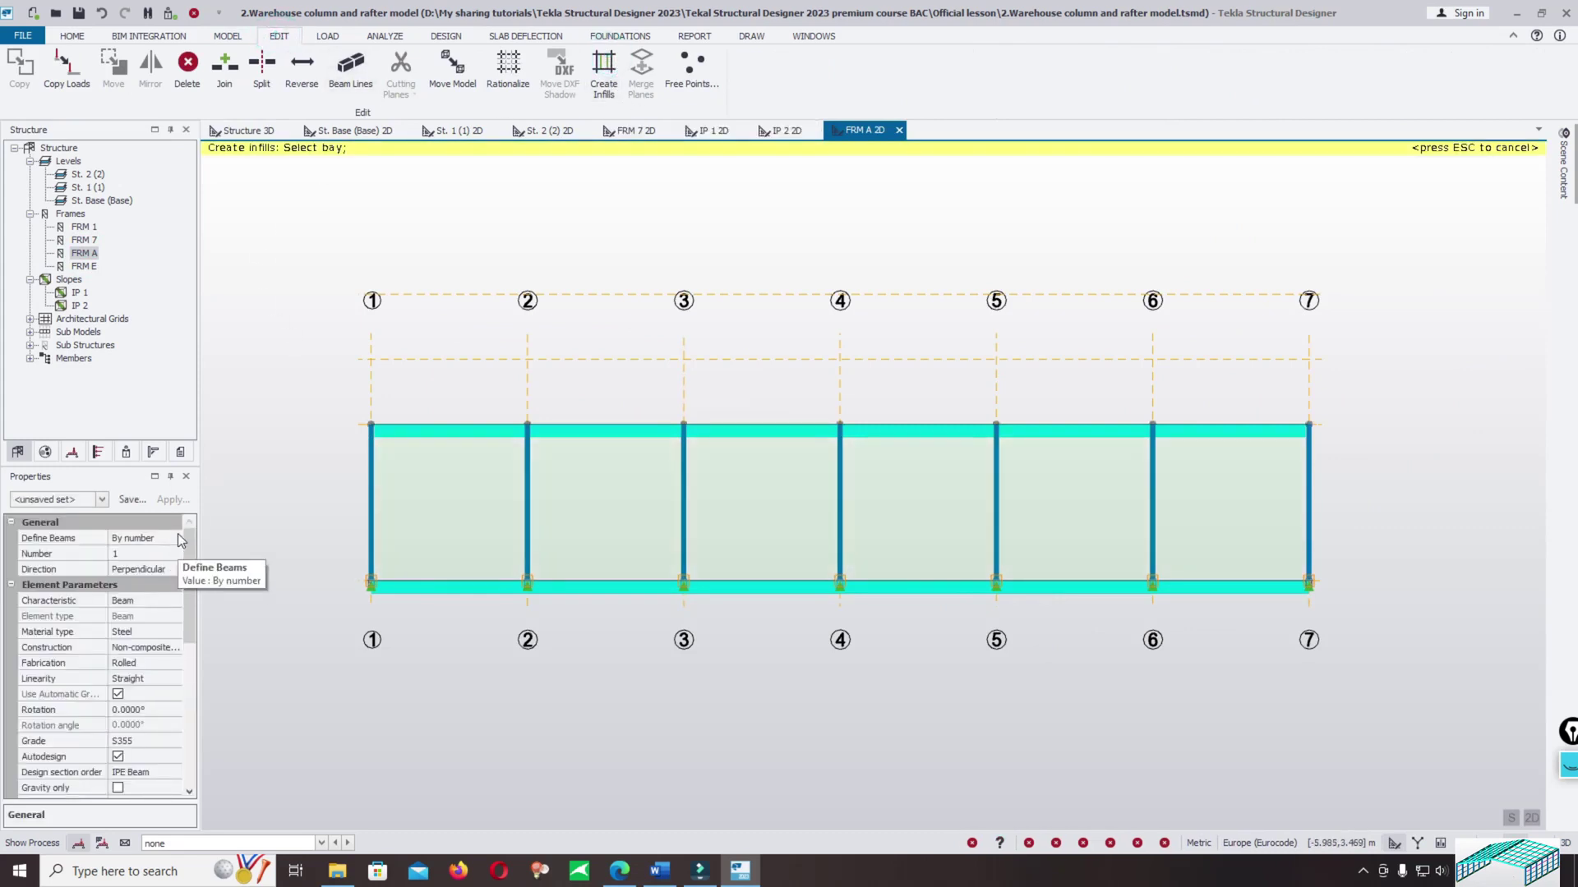
pyautogui.scroll(-2, 189, 546)
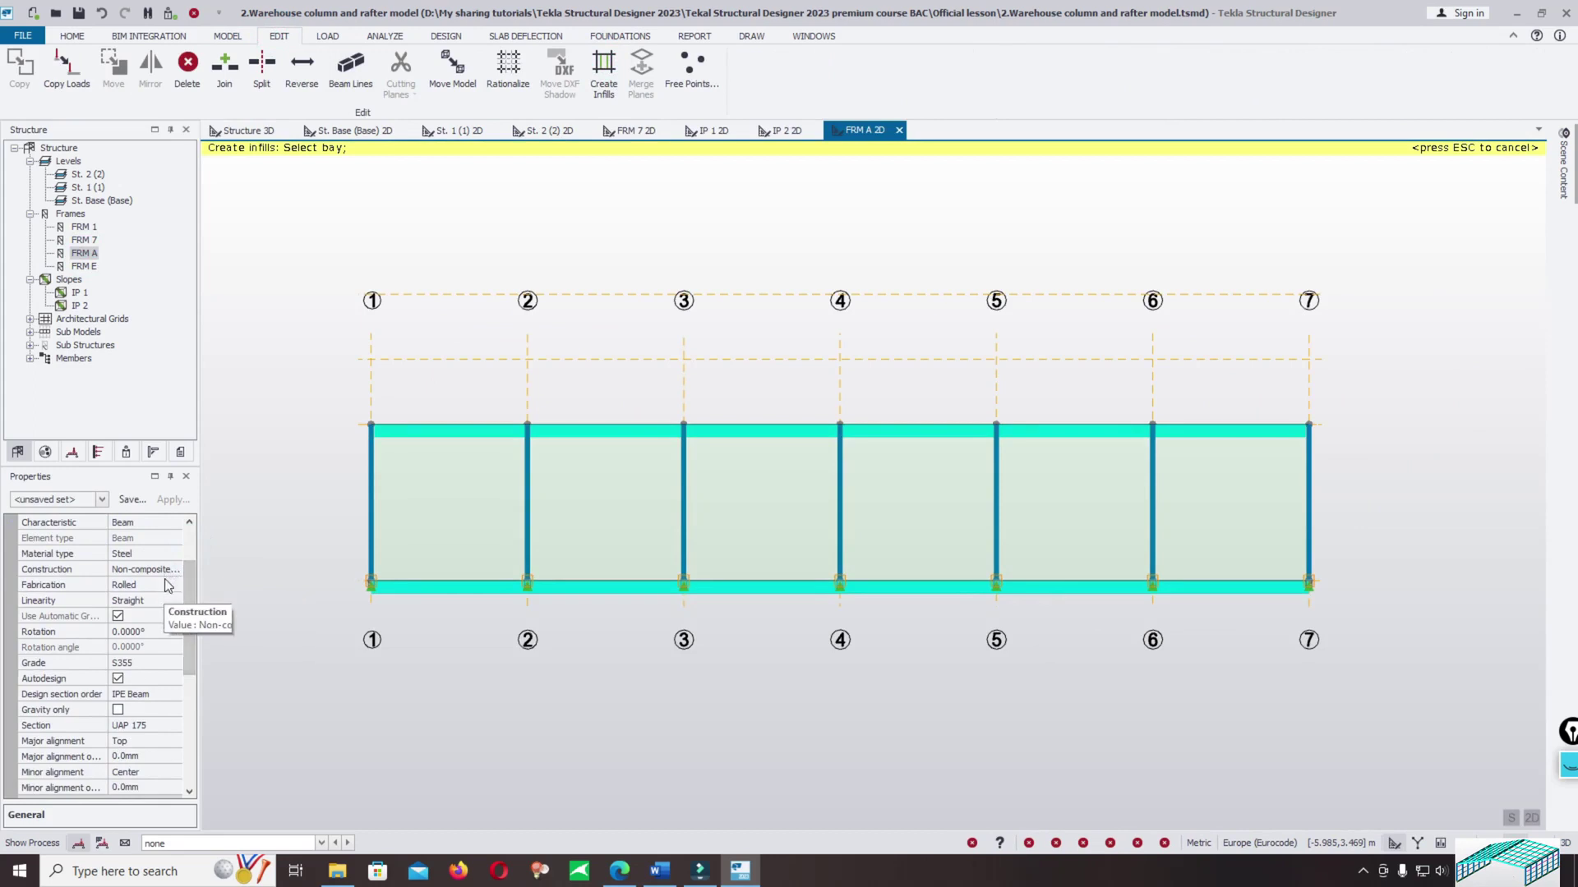
pyautogui.click(164, 663)
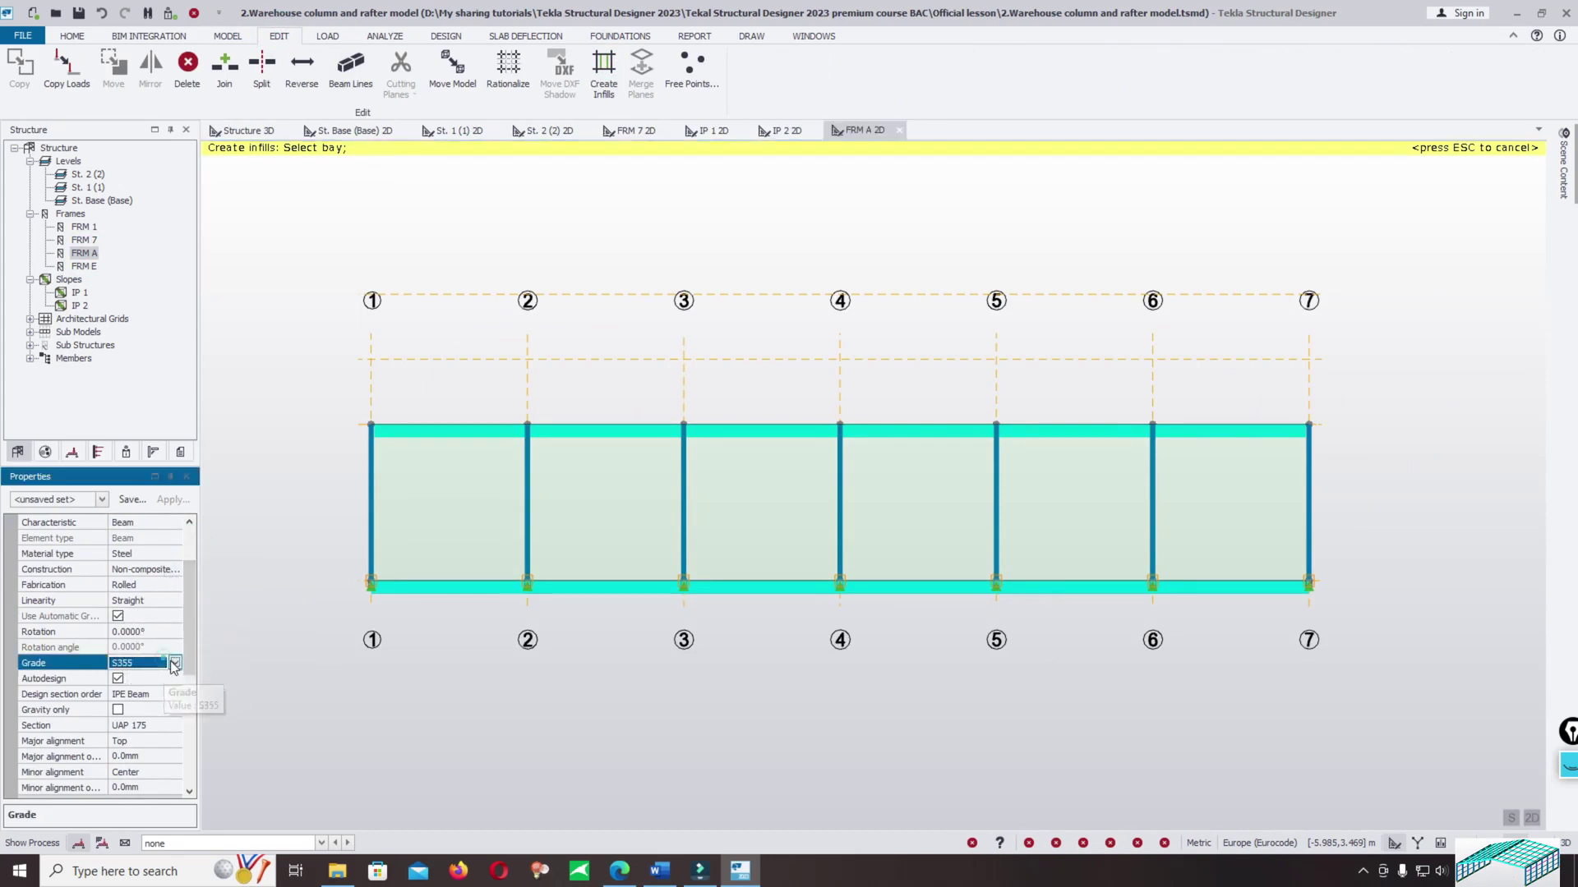
pyautogui.click(174, 662)
pyautogui.click(149, 695)
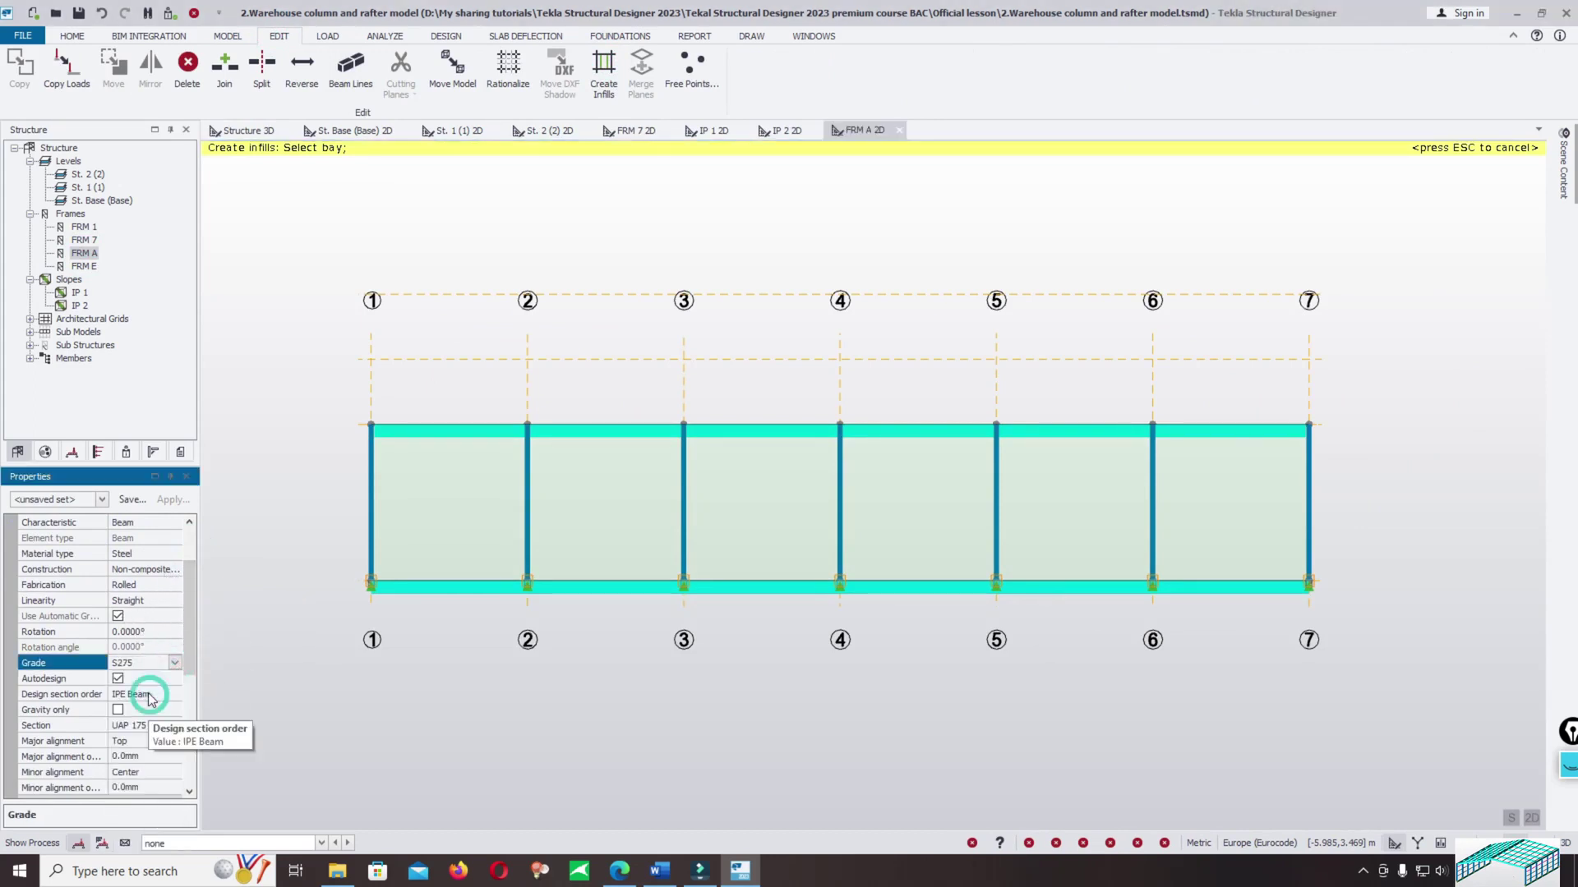
# Set the FRM A infill beams' design section order to UAP PFChannels, keeping UAP 175 as the section.
pyautogui.scroll(-2, 188, 649)
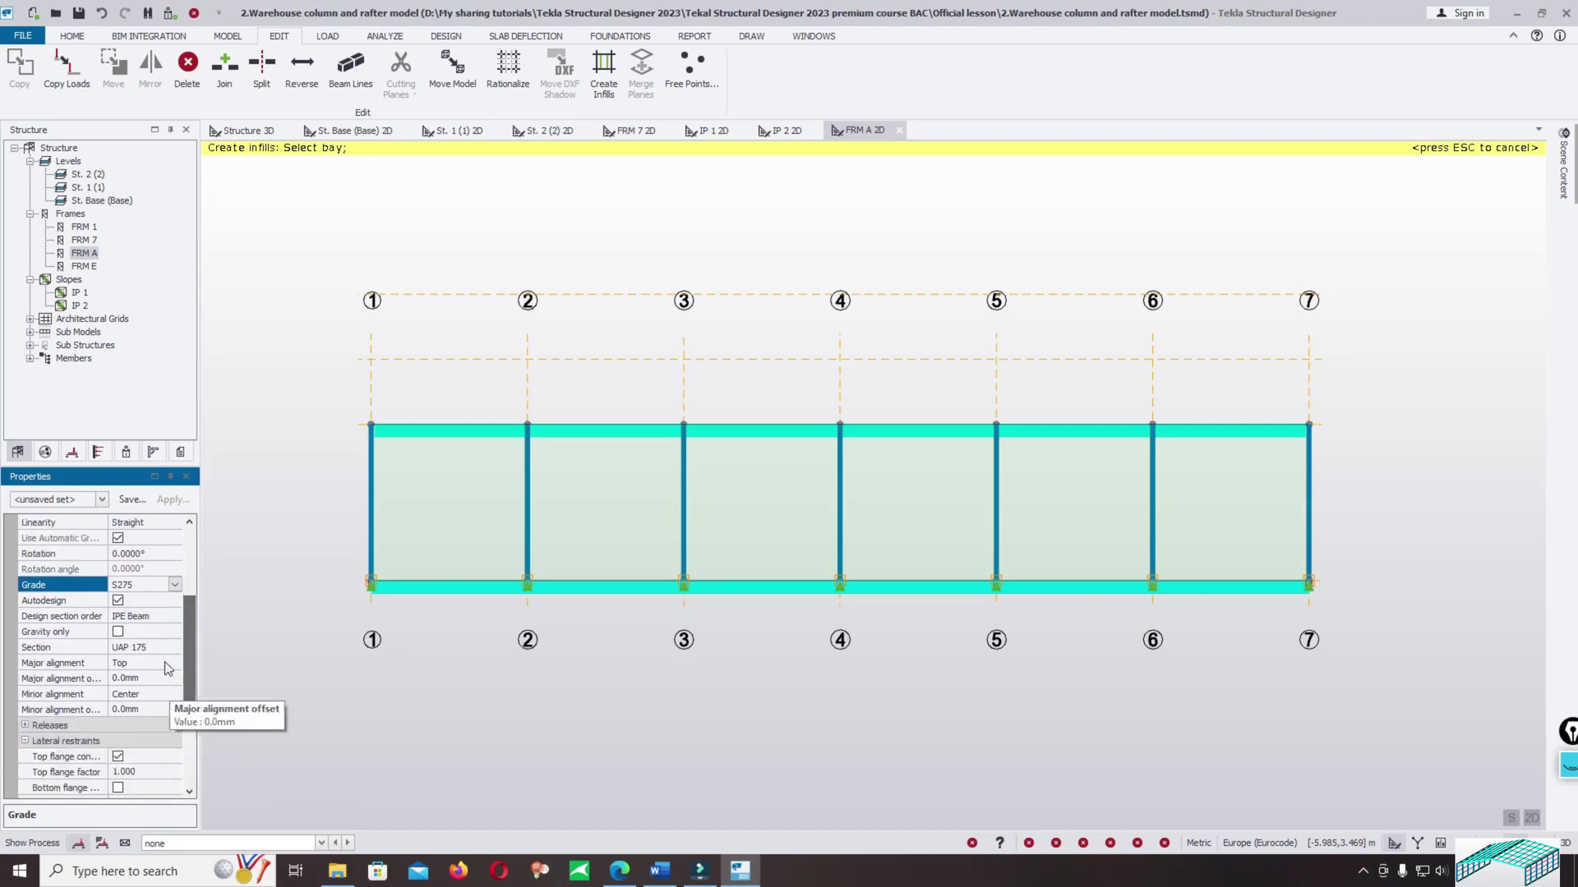
pyautogui.click(171, 618)
pyautogui.click(174, 622)
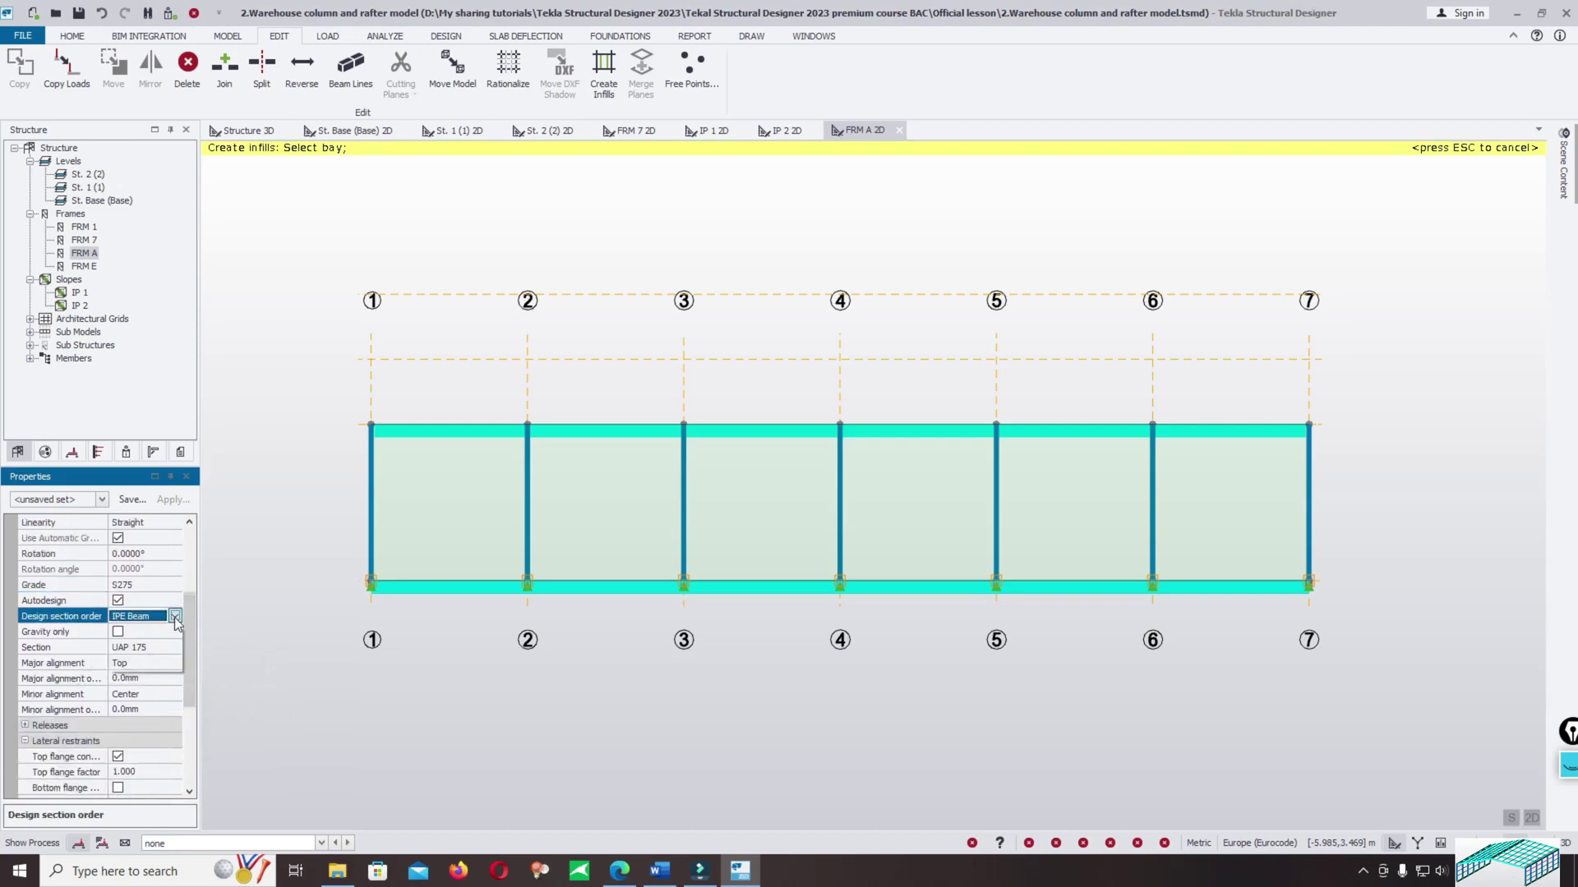
pyautogui.click(173, 617)
pyautogui.click(148, 648)
pyautogui.click(156, 647)
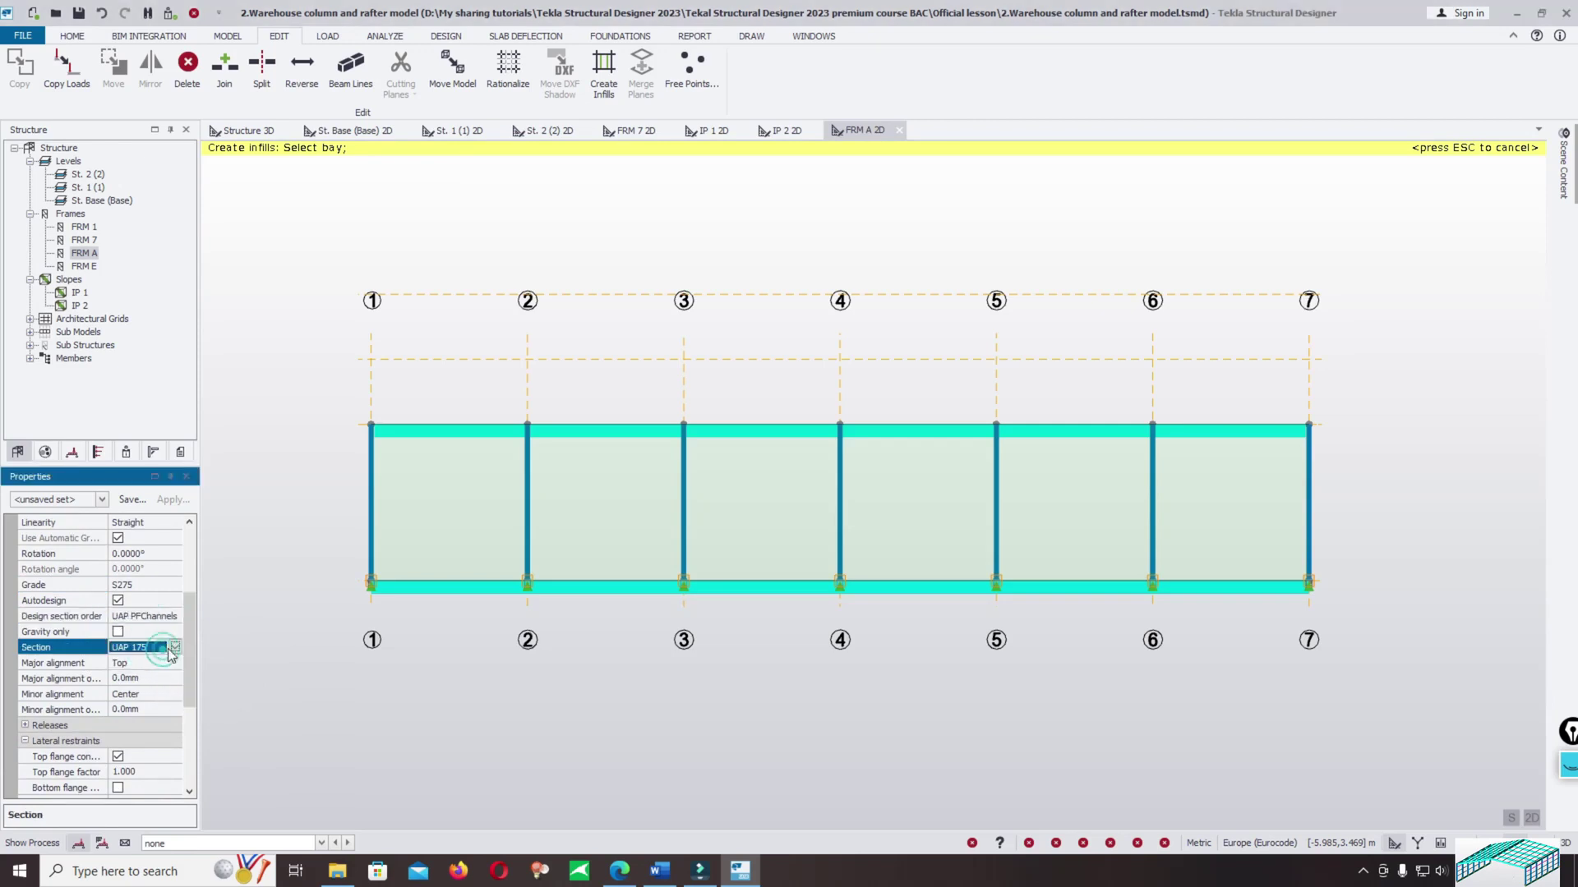
# Turn off the FRM A infill beams' top flange continuous restraint and set the number of beams per bay to 3.
pyautogui.scroll(-1, 184, 649)
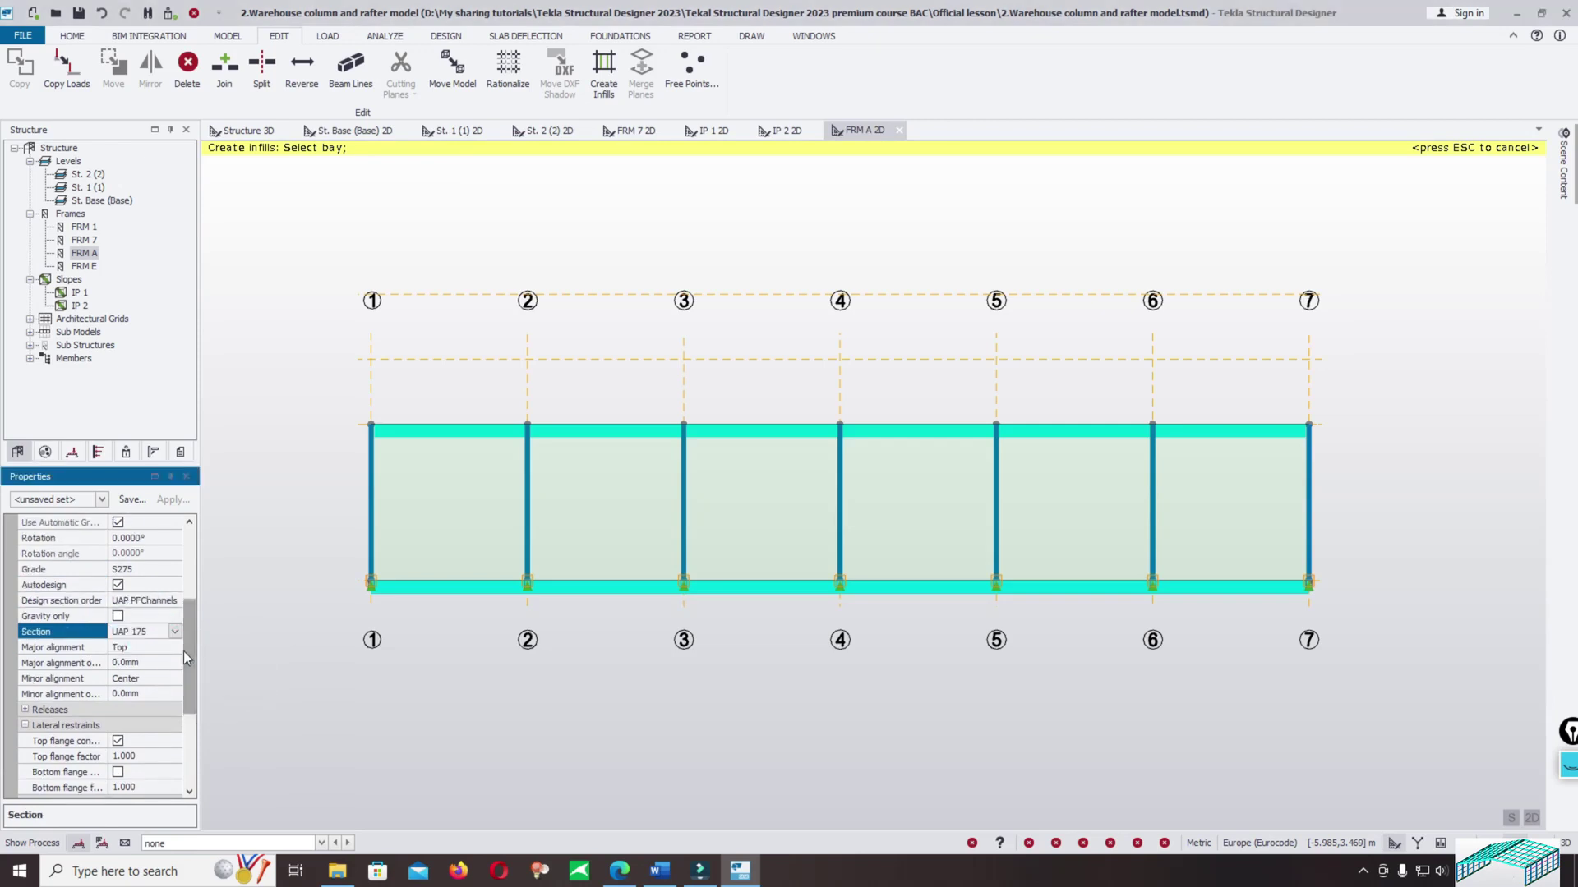
pyautogui.click(165, 650)
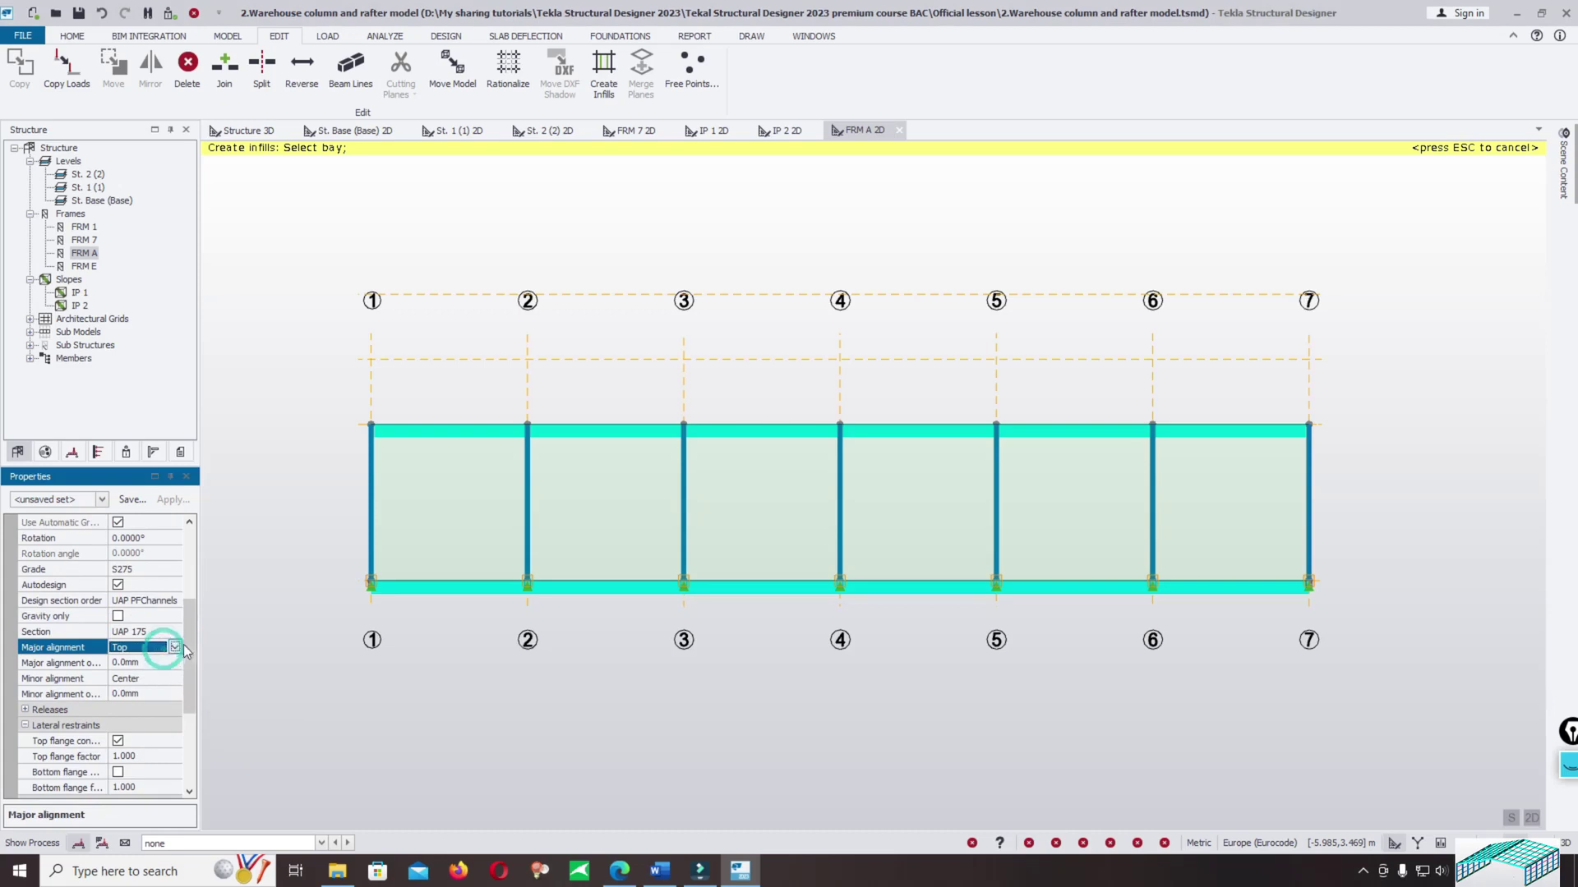
pyautogui.scroll(-7, 187, 658)
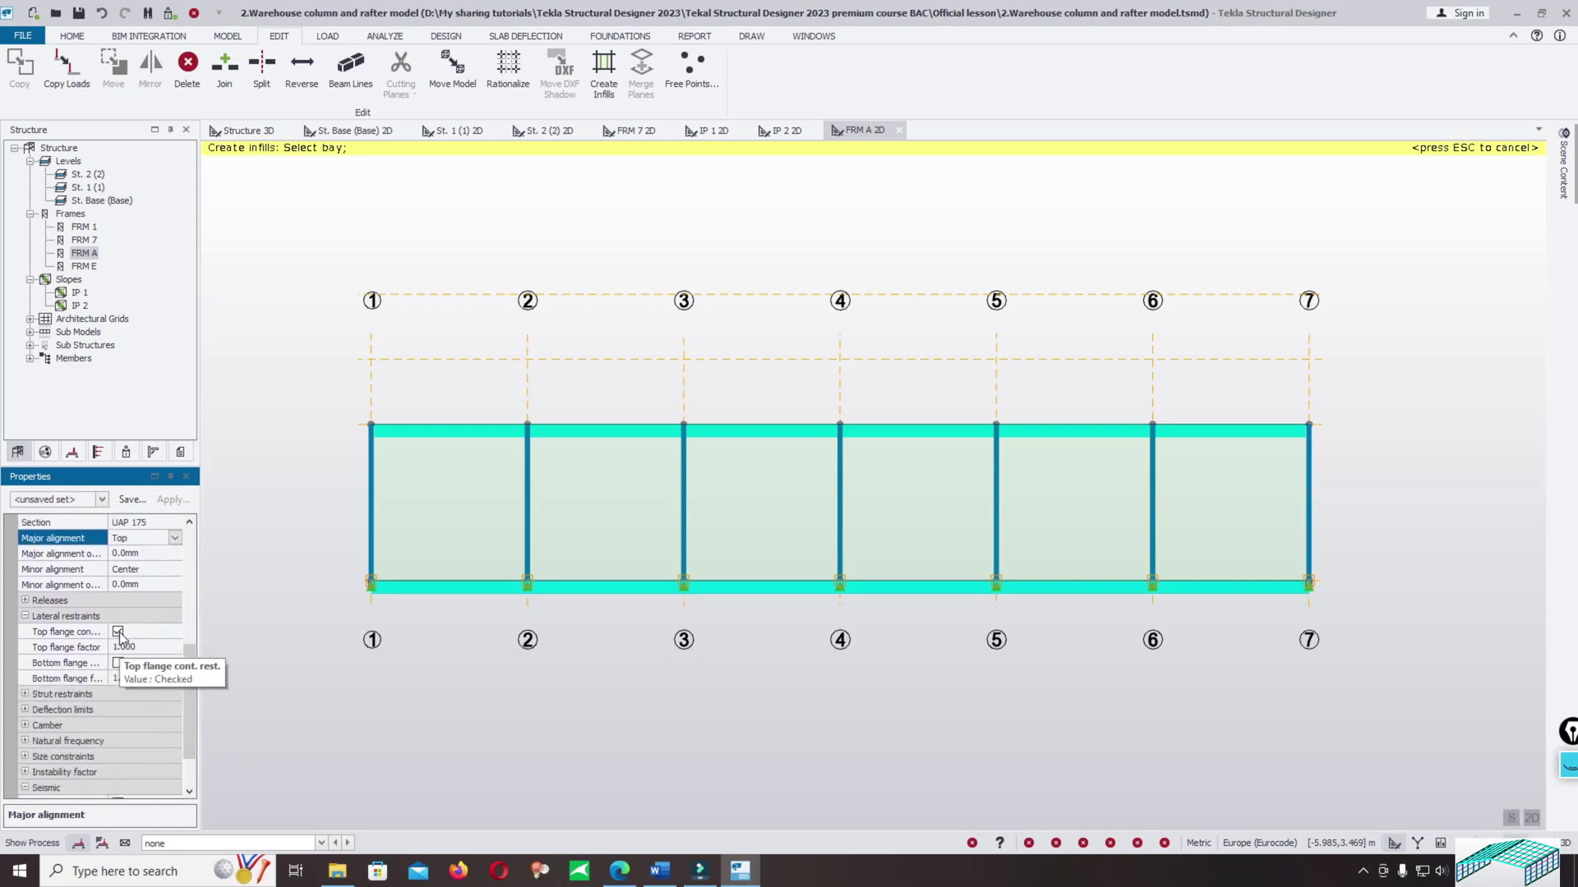
pyautogui.click(118, 633)
pyautogui.moveTo(192, 678); pyautogui.dragTo(178, 573)
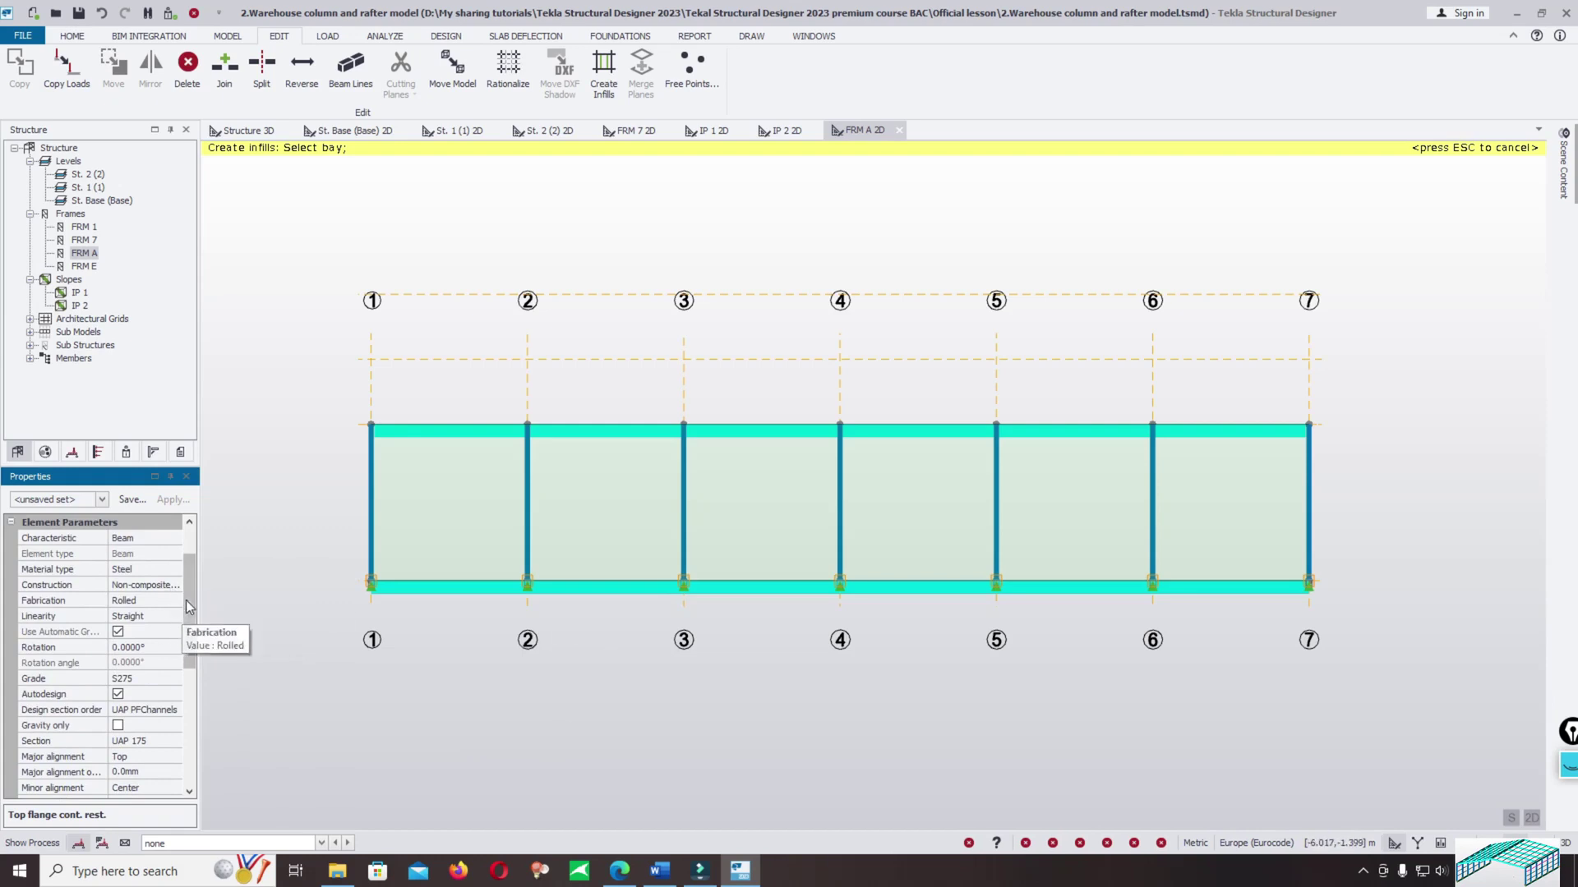
pyautogui.moveTo(189, 601); pyautogui.dragTo(192, 556)
pyautogui.doubleClick(157, 552)
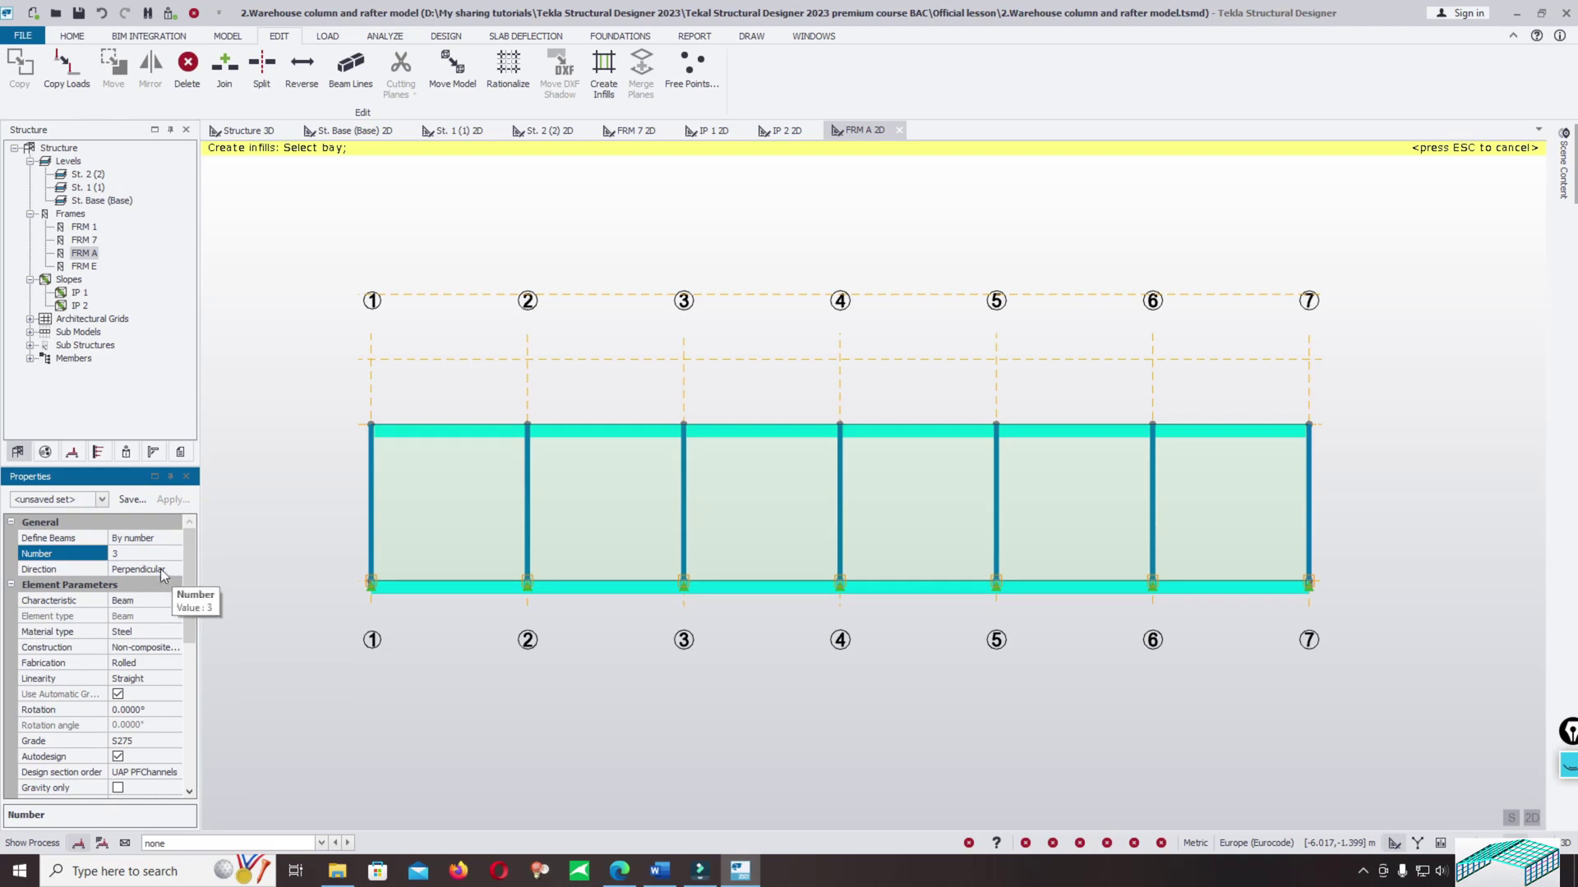
pyautogui.click(148, 601)
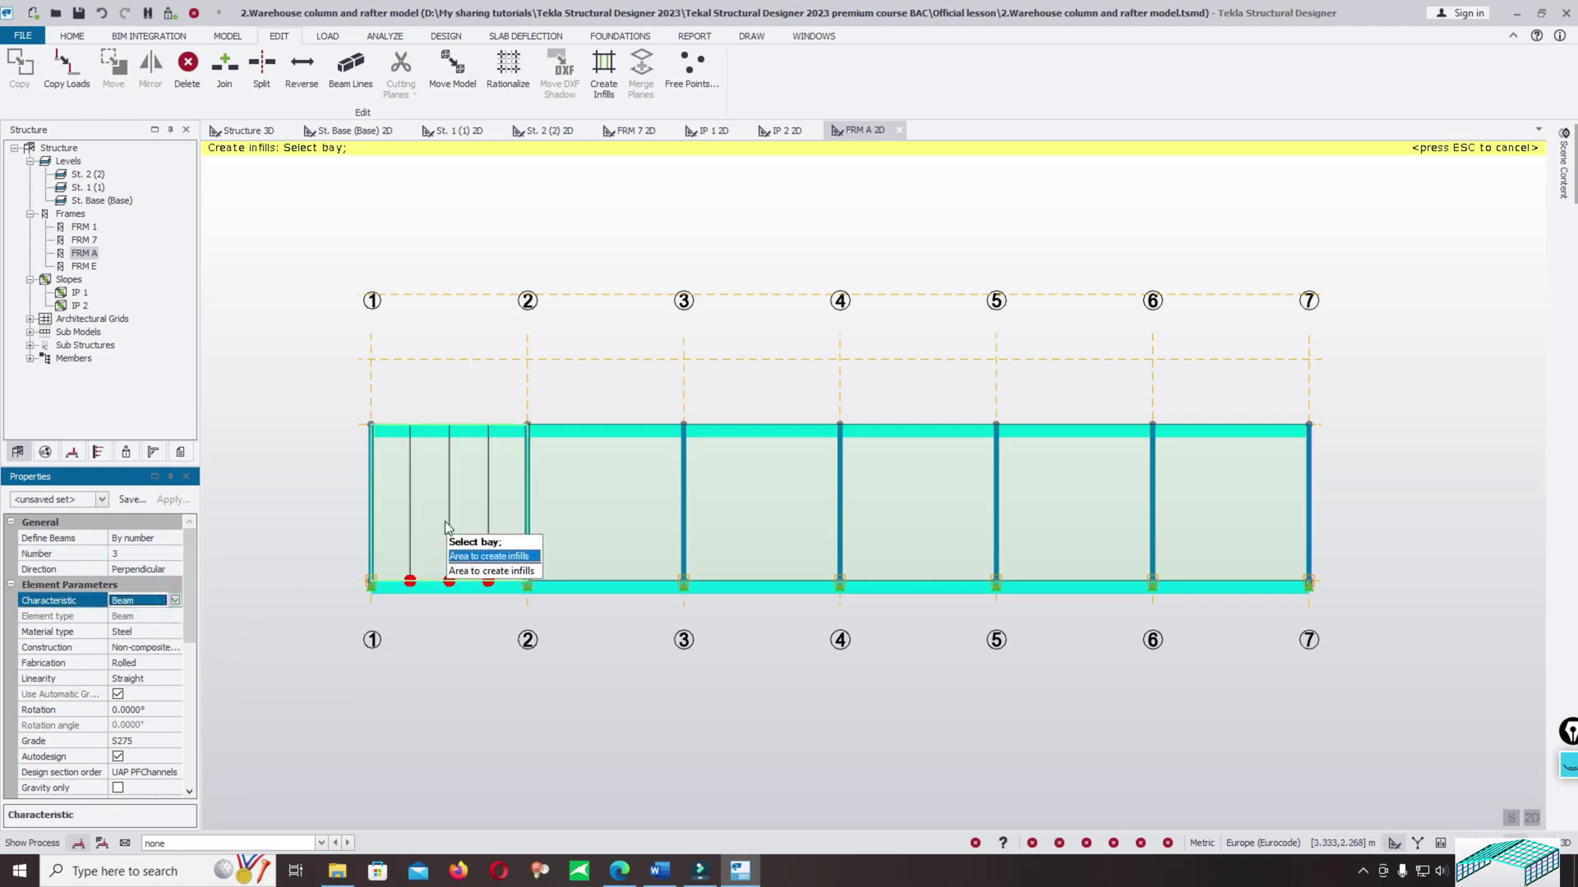
# Fill all six bays of frame FRM A between grid lines 1 and 7 with horizontal infill beams.
pyautogui.click(416, 516)
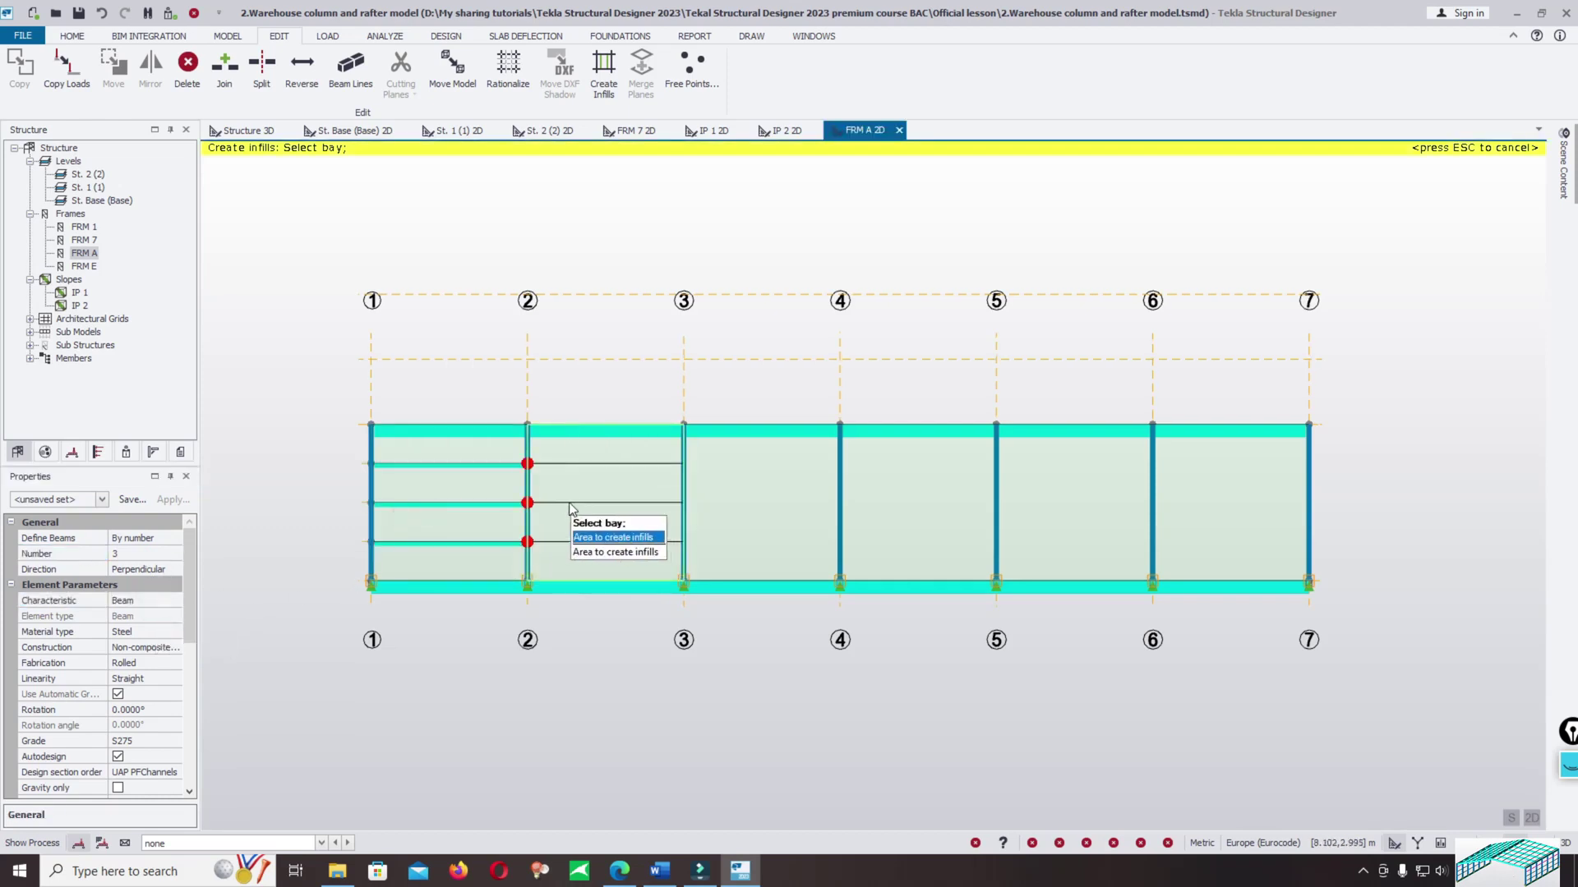
pyautogui.click(569, 501)
pyautogui.click(739, 501)
pyautogui.click(896, 497)
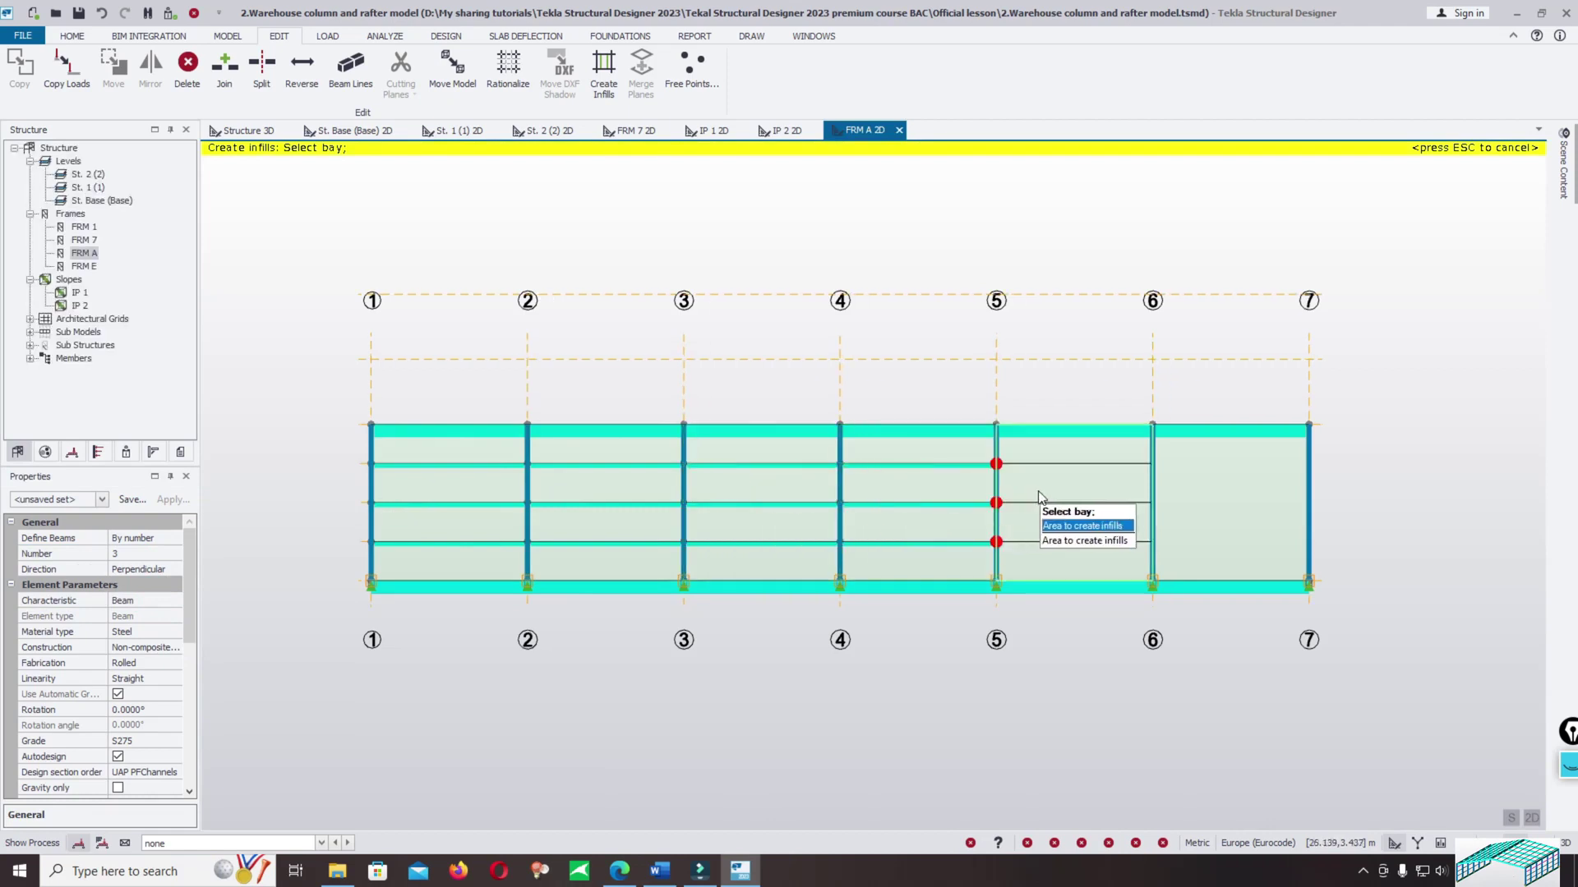
pyautogui.click(1039, 498)
pyautogui.click(1196, 485)
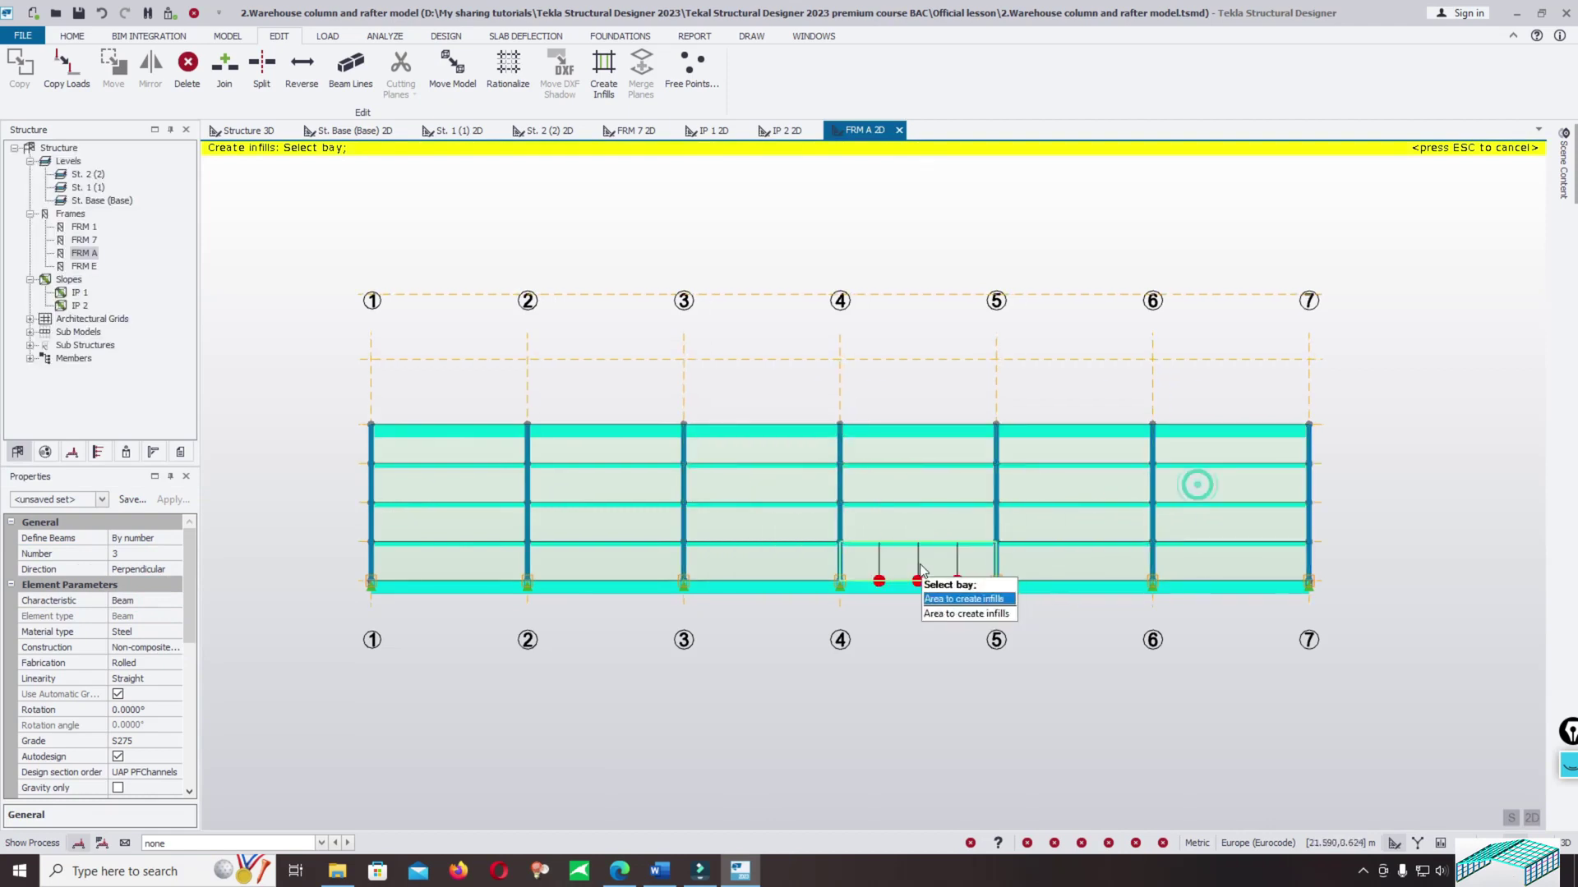
# Open the 2D view of frame FRM E and start Create Infills with 3 beams per bay in grade S275.
pyautogui.doubleClick(83, 267)
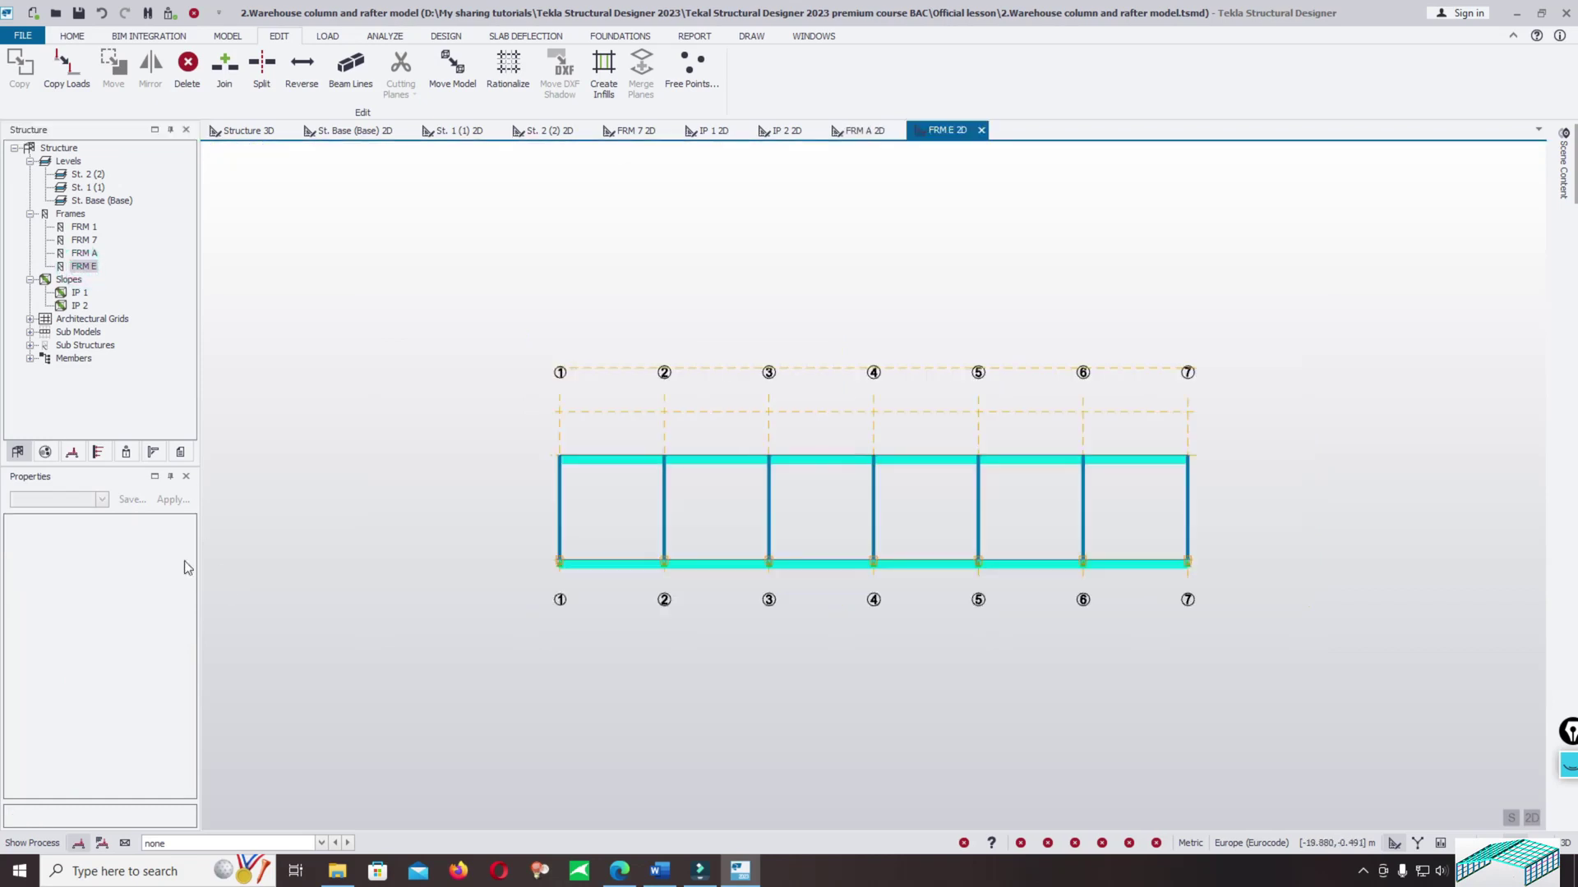
pyautogui.click(604, 72)
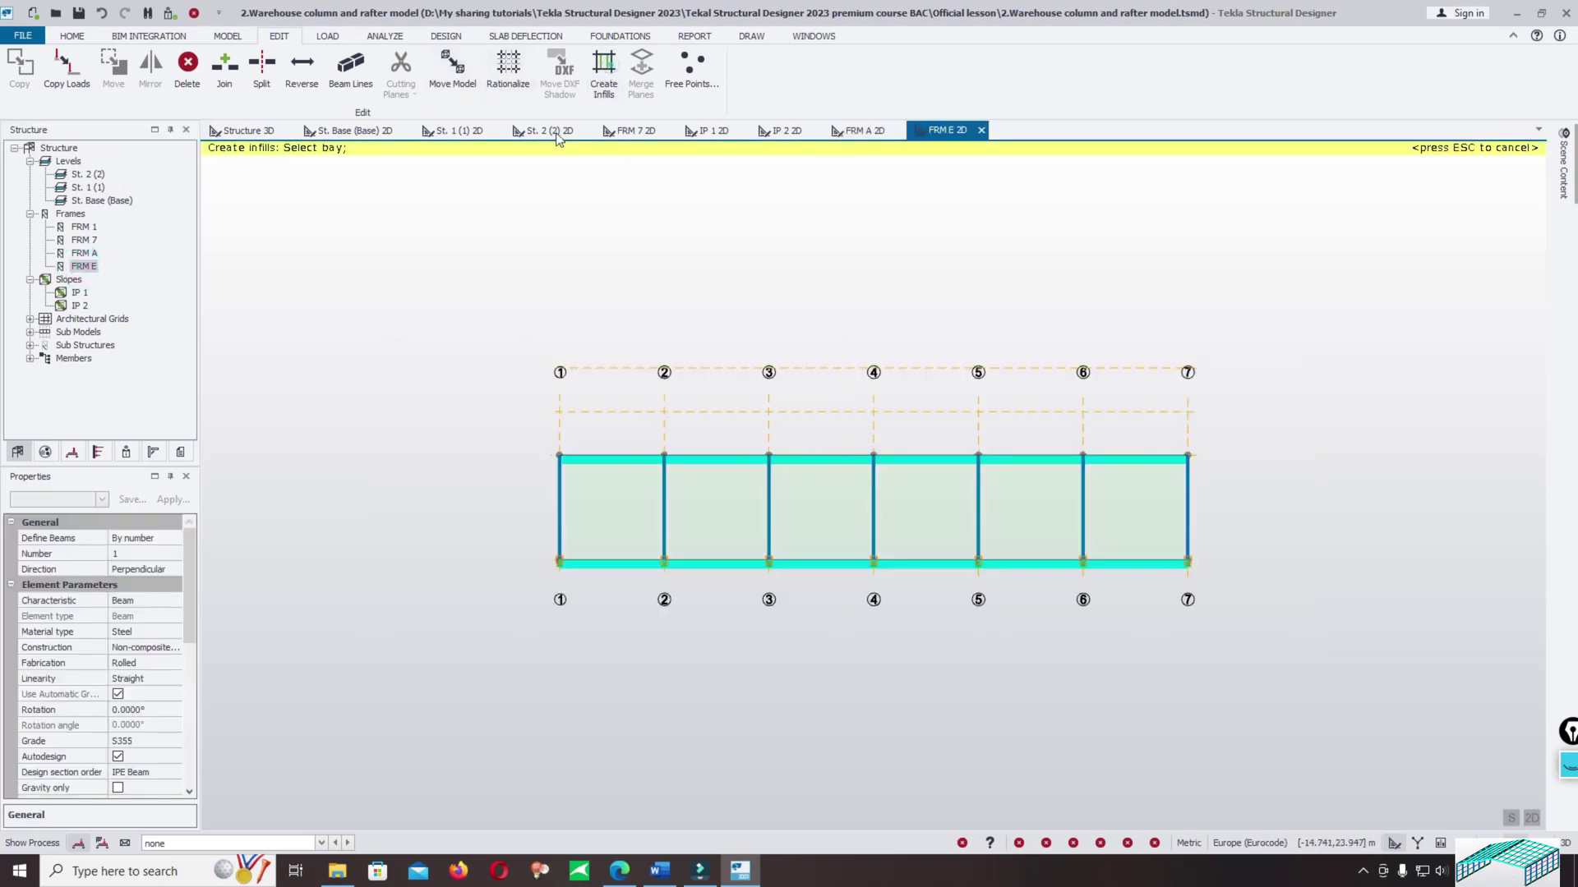
pyautogui.click(165, 552)
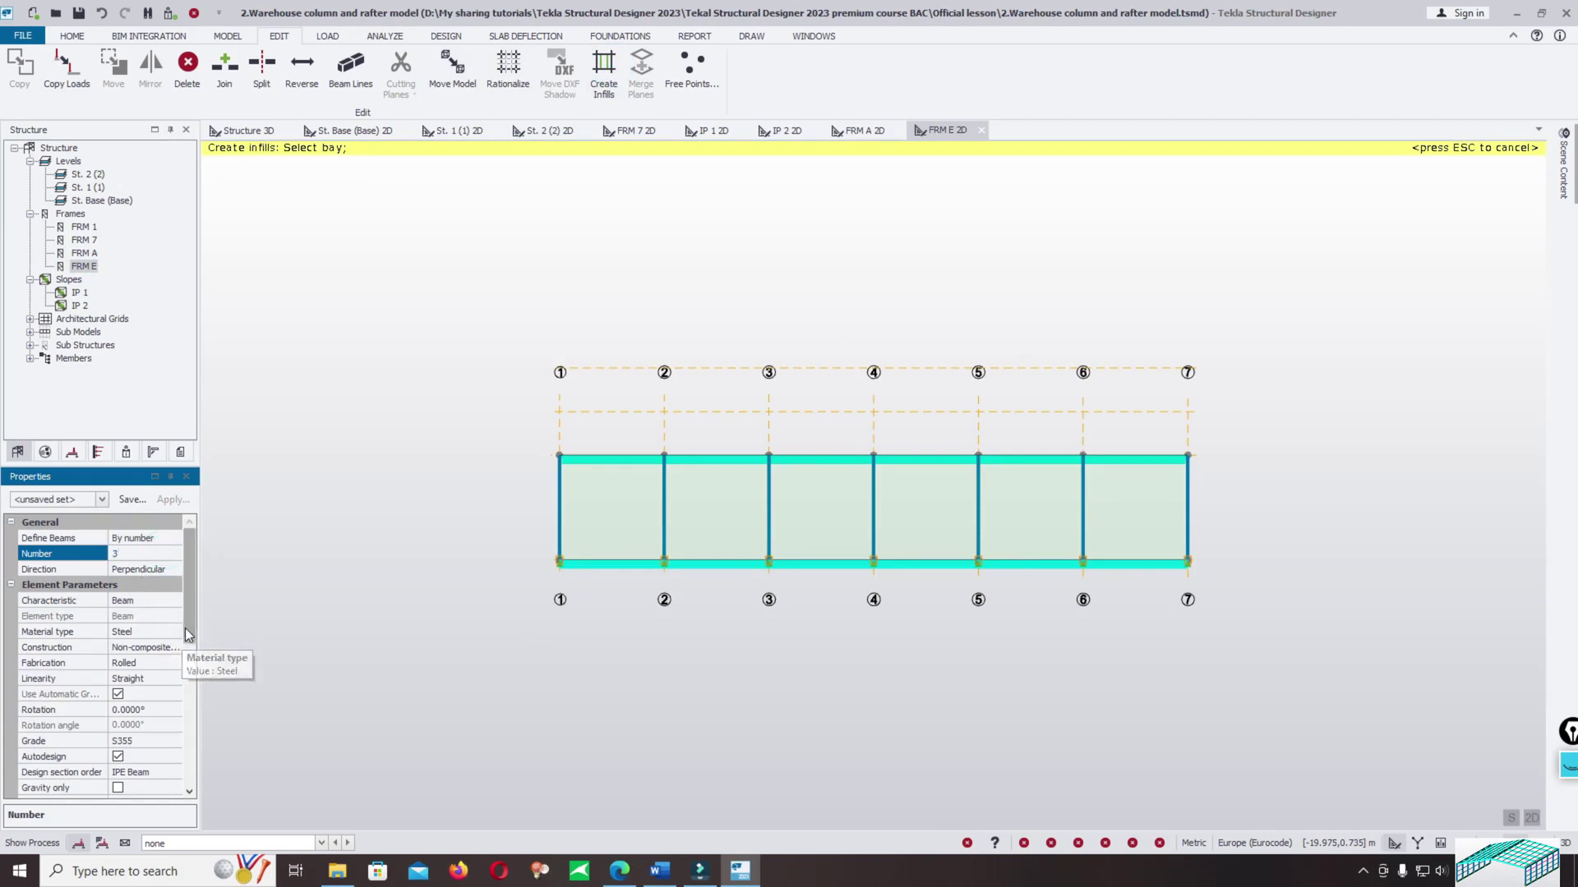
pyautogui.moveTo(189, 629); pyautogui.dragTo(194, 658)
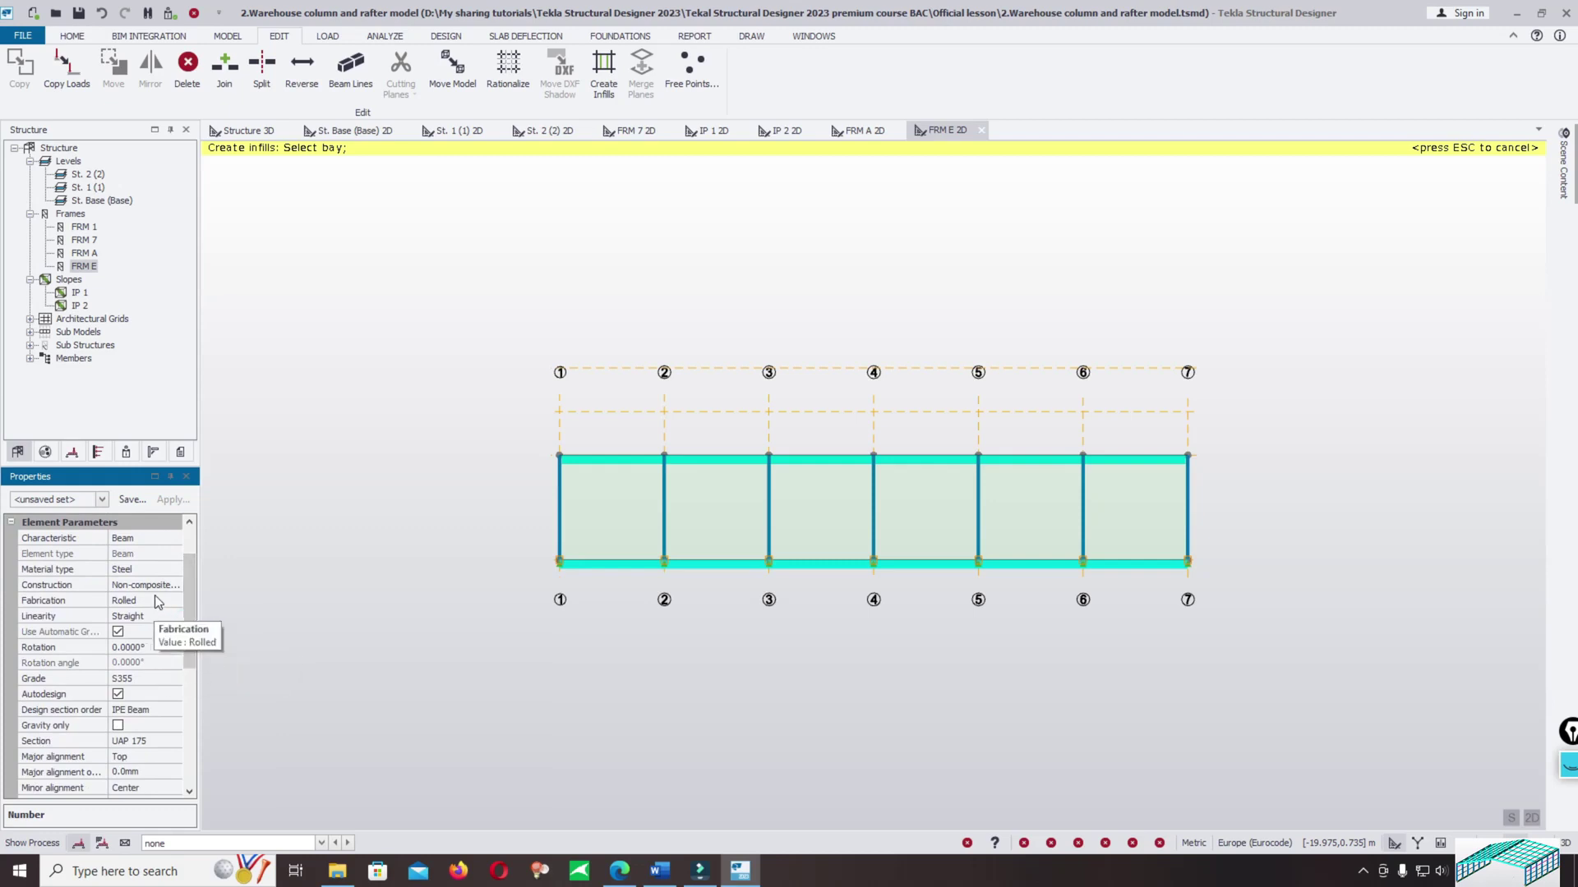
pyautogui.click(156, 681)
pyautogui.click(174, 678)
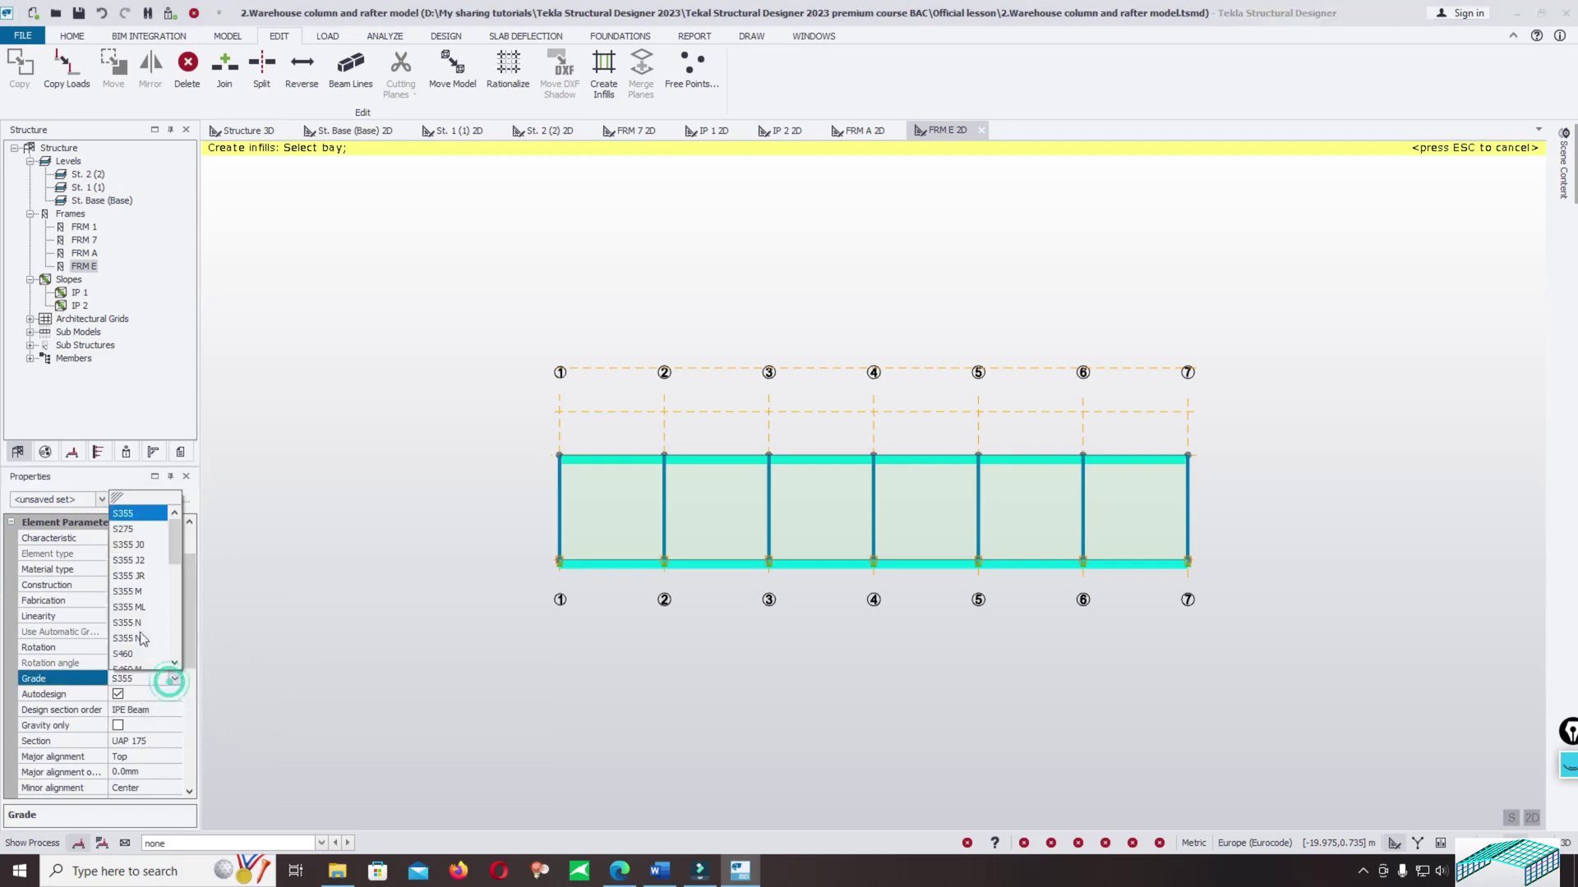
pyautogui.click(135, 530)
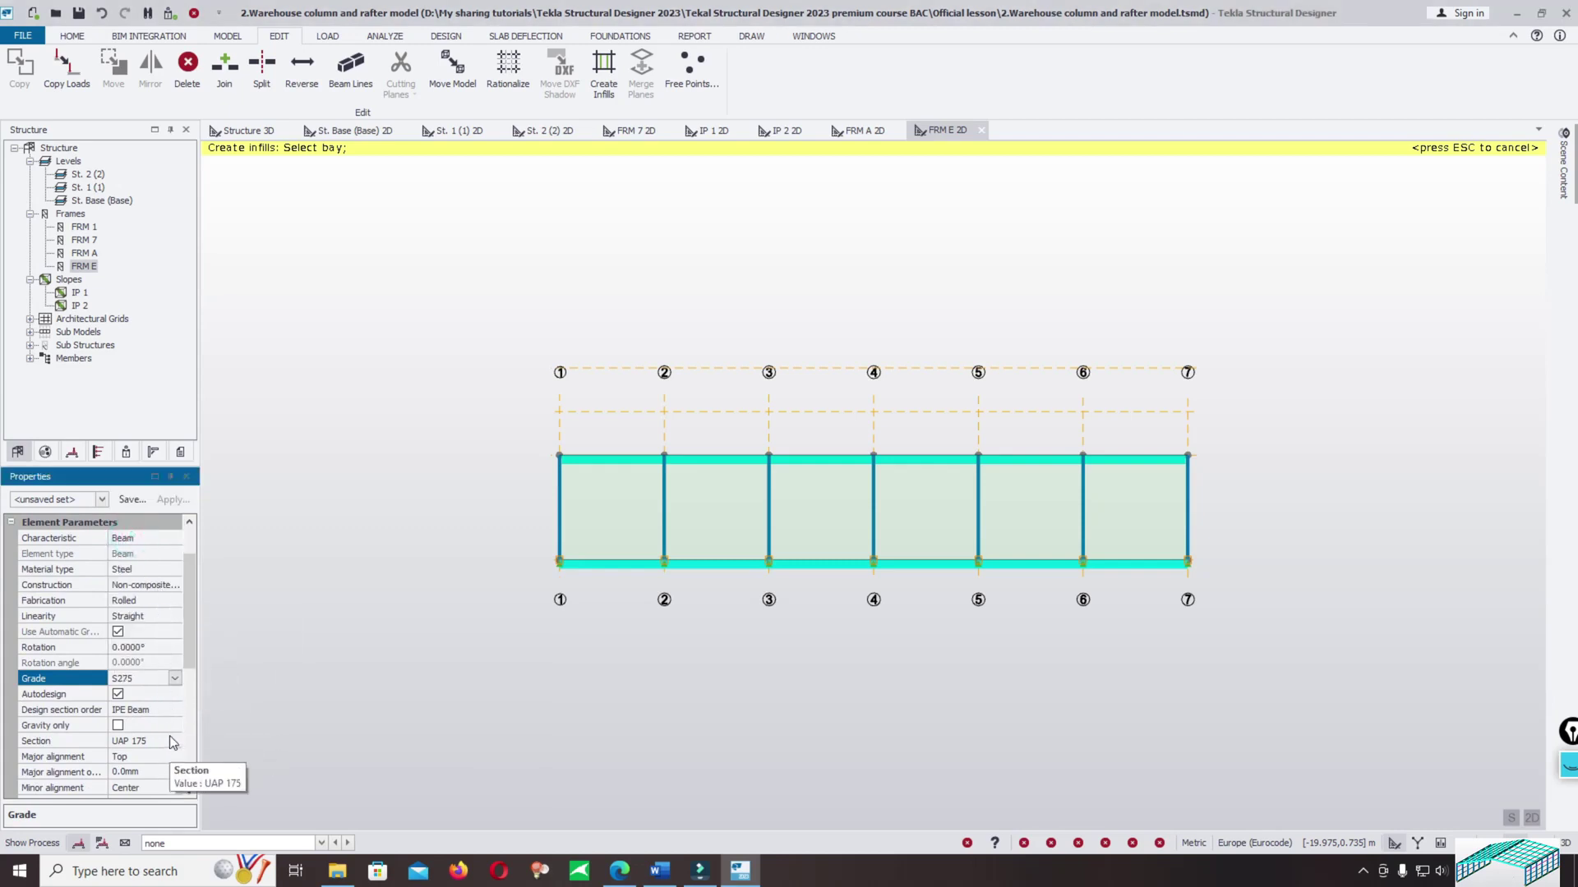
# Set the FRM E infill beams' design section order to UAP PFChannels and turn off their top flange continuous restraint.
pyautogui.click(164, 710)
pyautogui.click(175, 711)
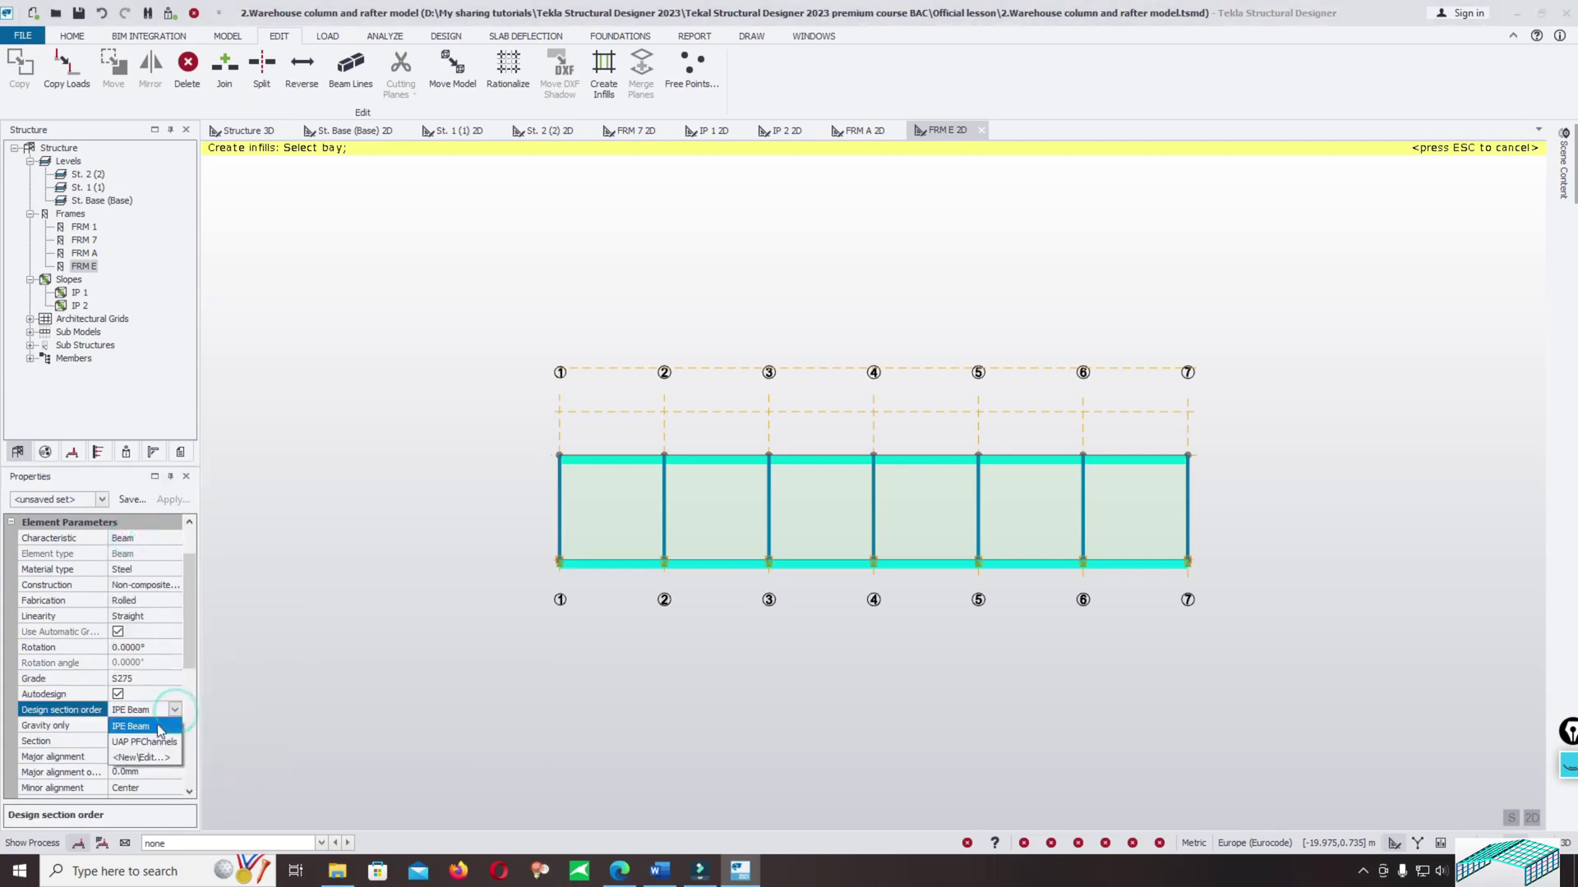
pyautogui.click(155, 742)
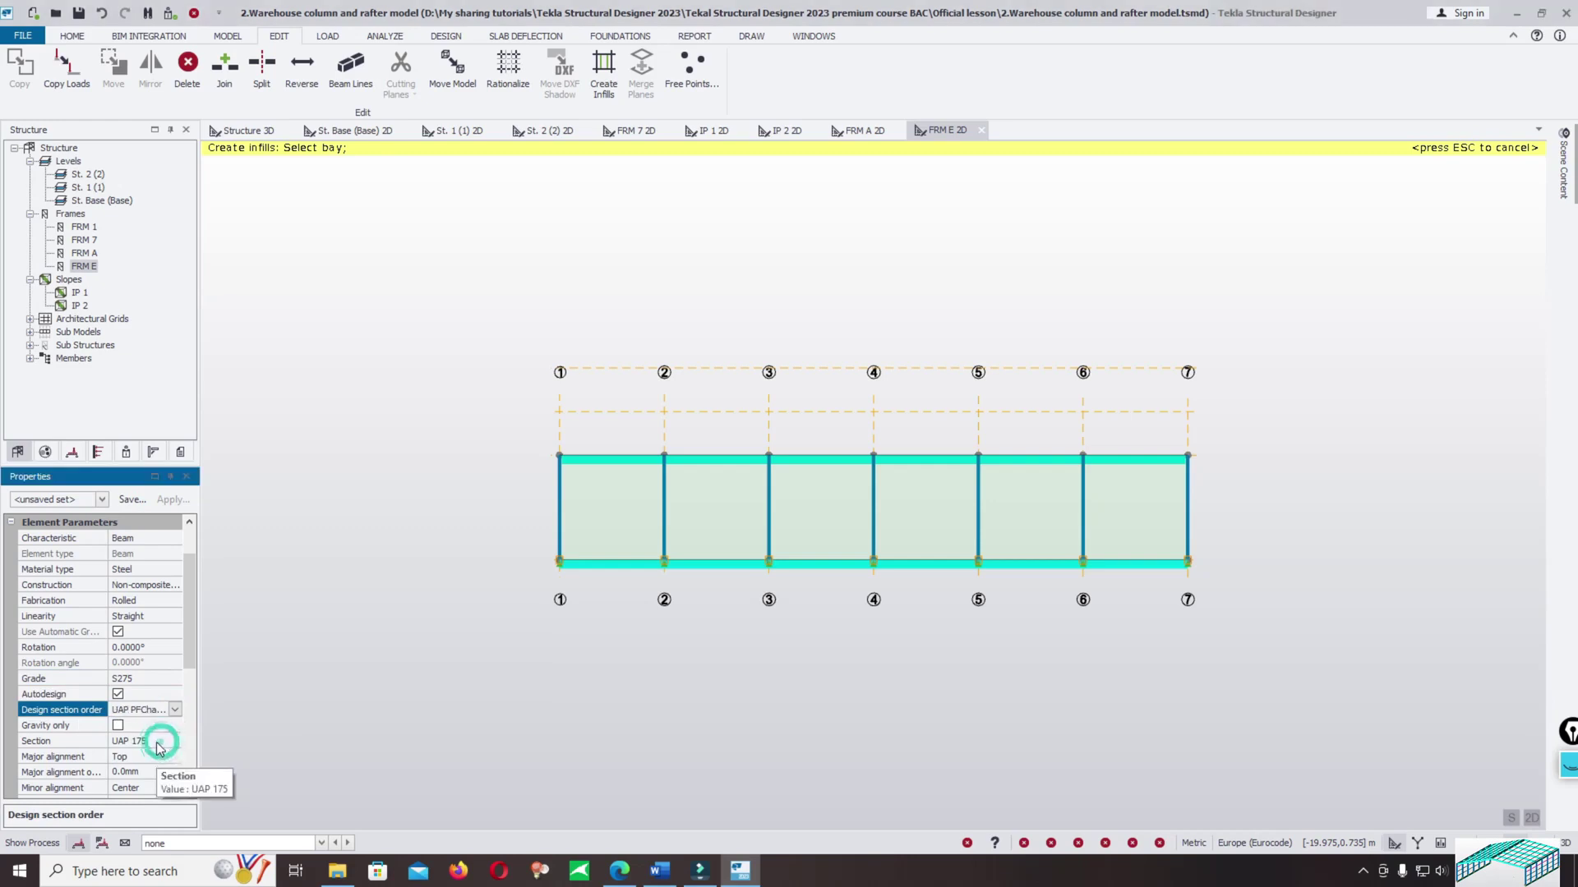
pyautogui.moveTo(189, 656); pyautogui.dragTo(188, 713)
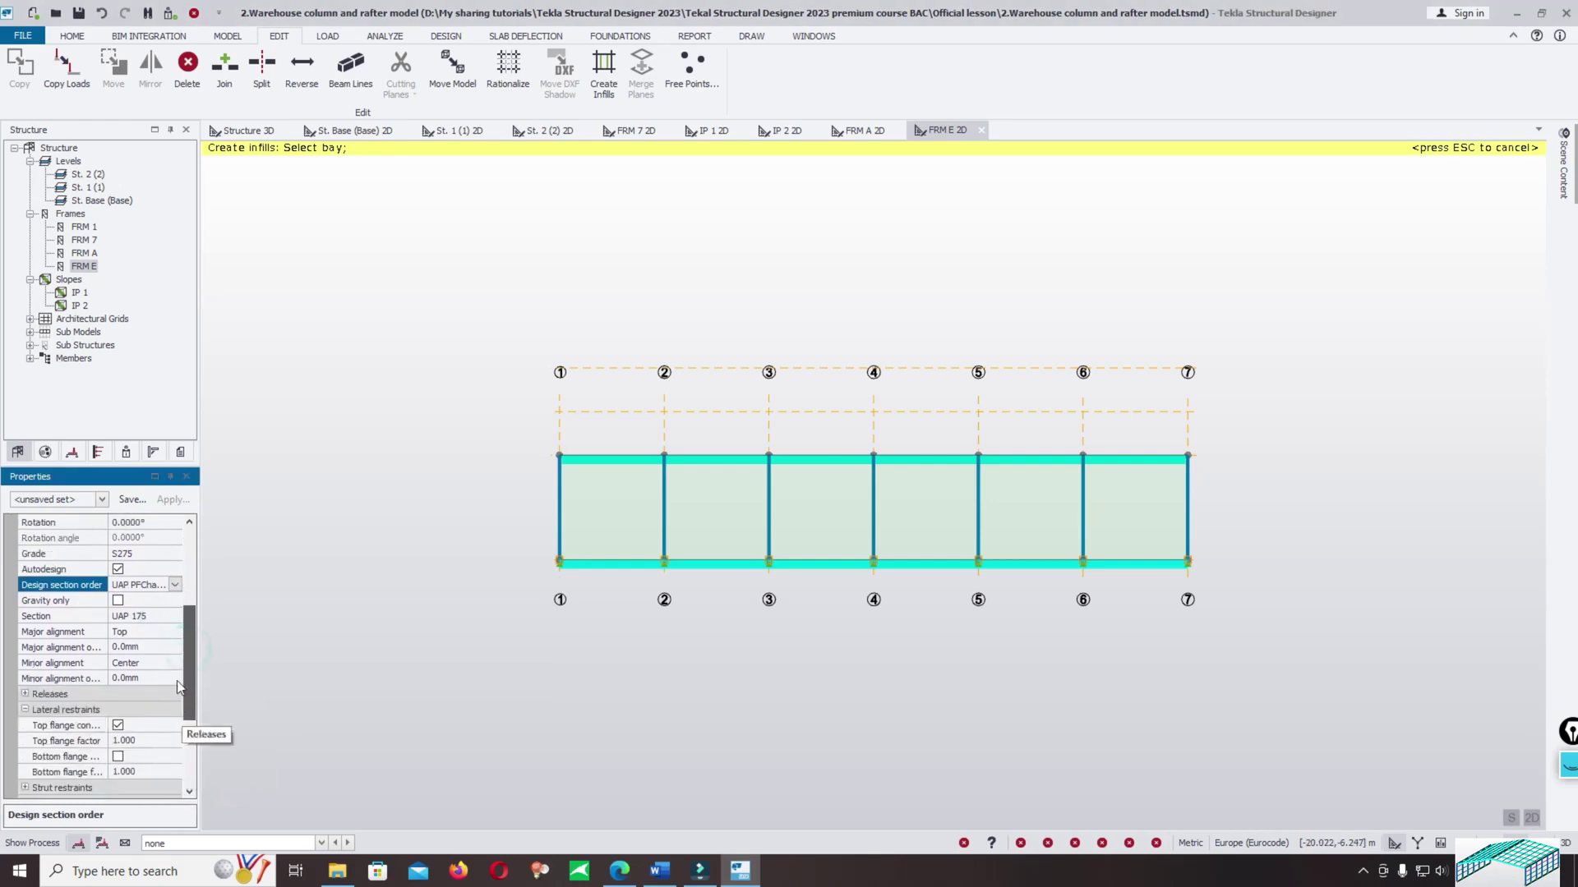
pyautogui.click(118, 726)
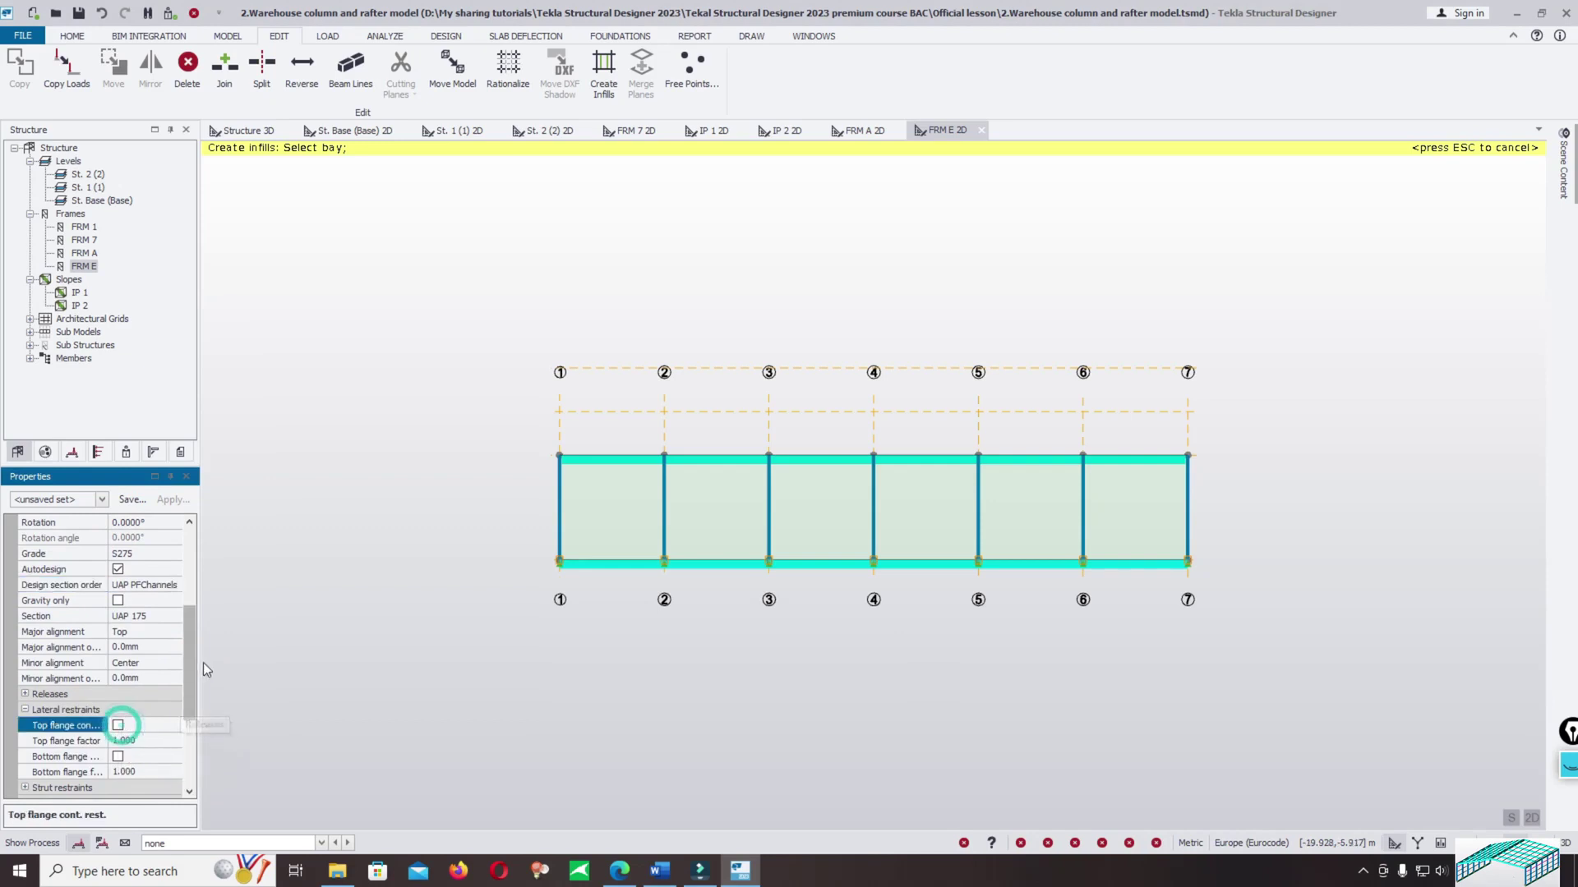
pyautogui.moveTo(192, 680); pyautogui.dragTo(197, 598)
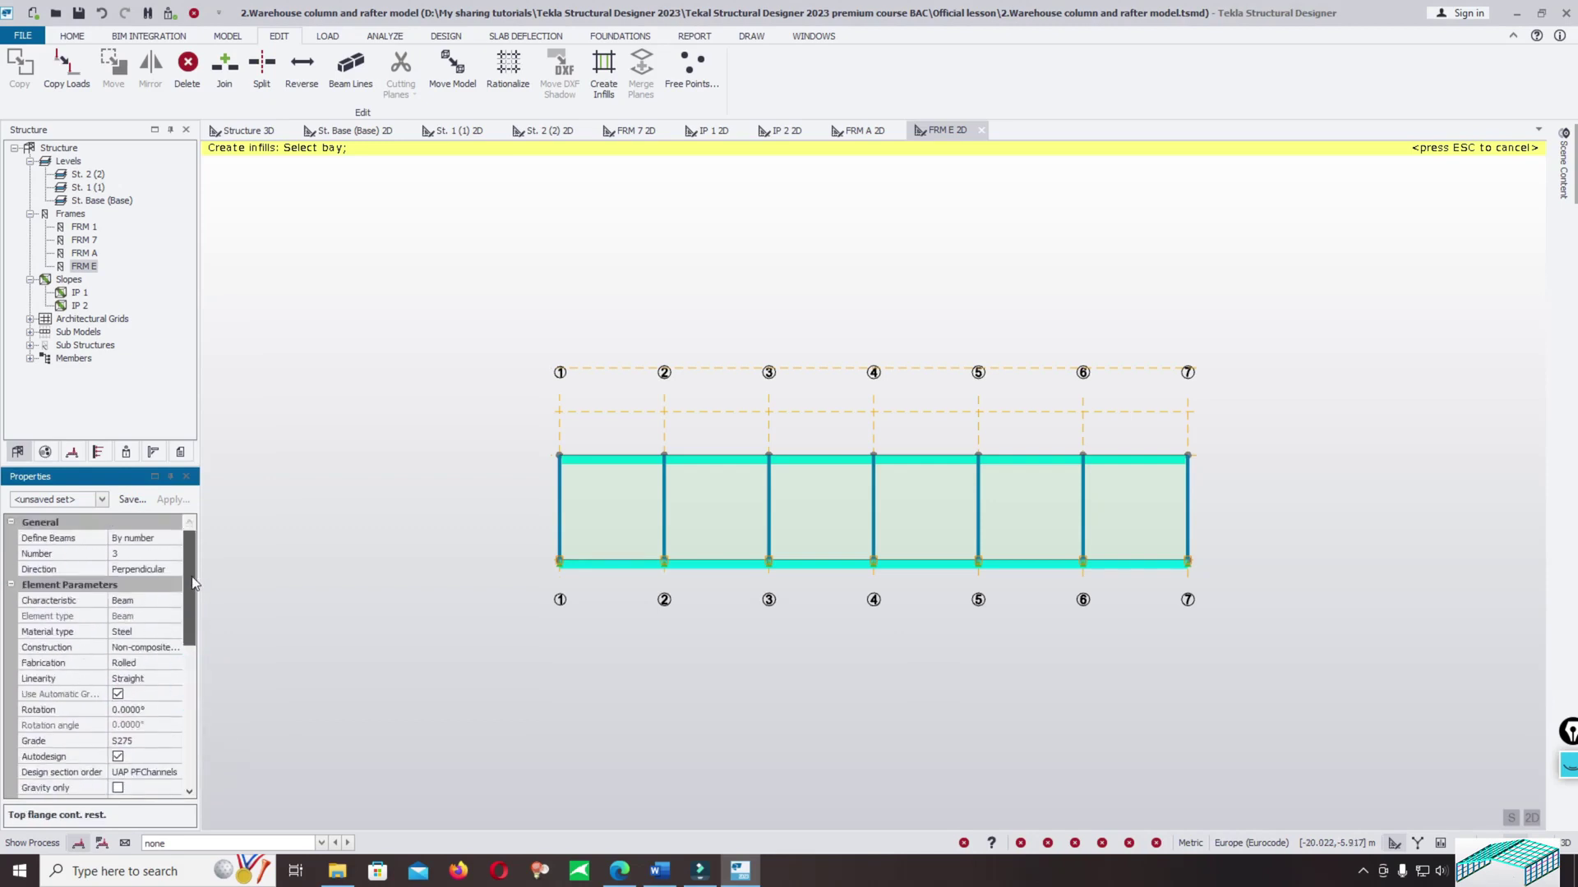
# Fill all six bays of frame FRM E between grid lines 1 and 7 with horizontal infill beams, and end the command.
pyautogui.click(587, 530)
pyautogui.click(721, 517)
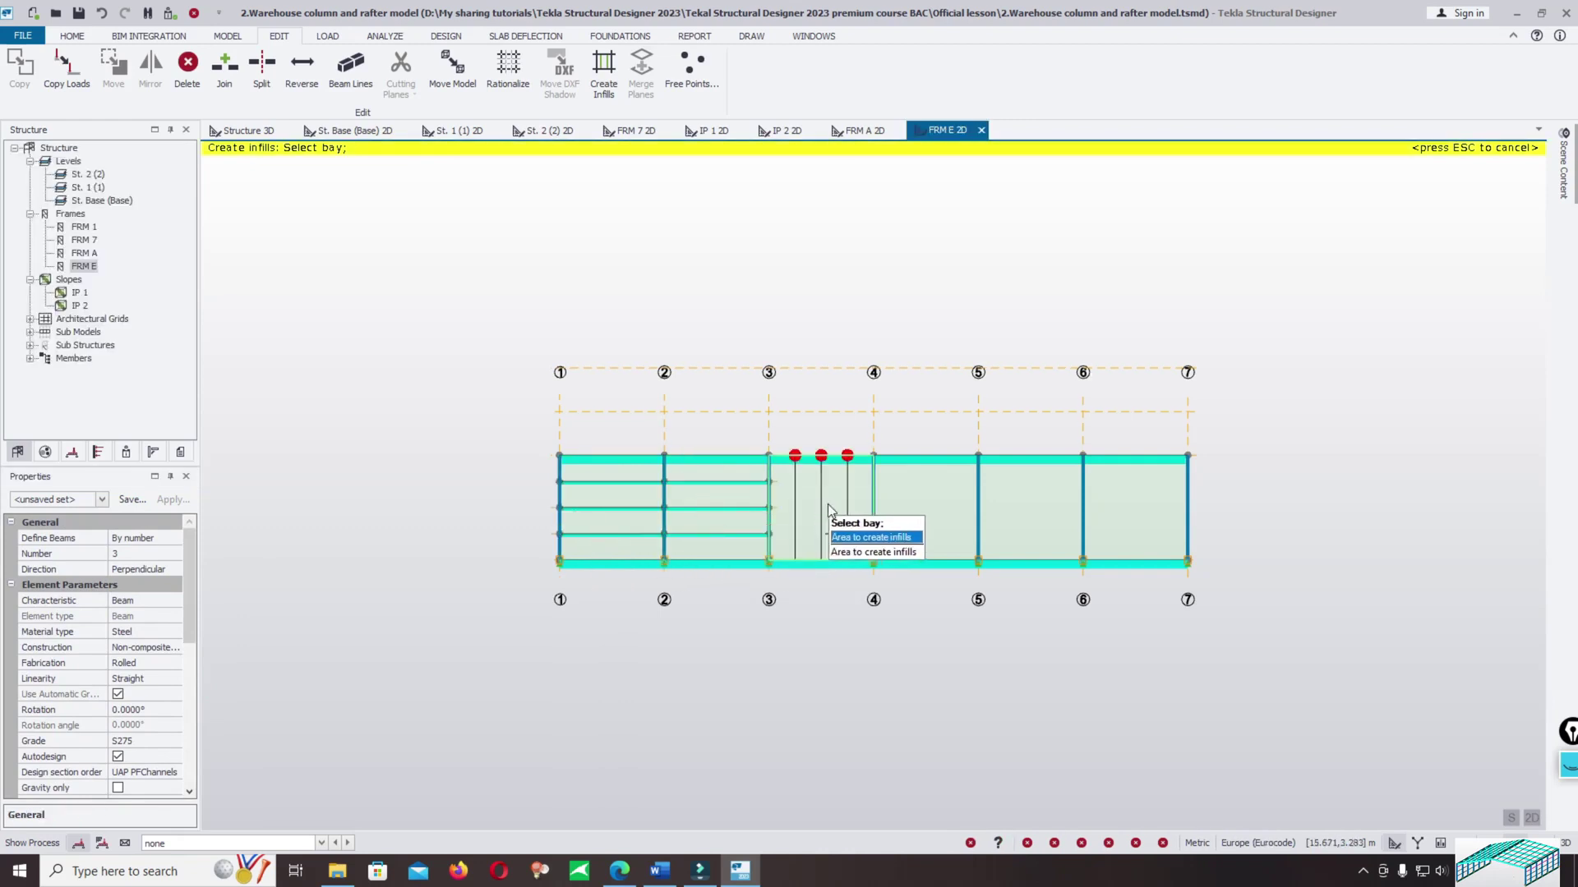
pyautogui.click(835, 511)
pyautogui.click(918, 509)
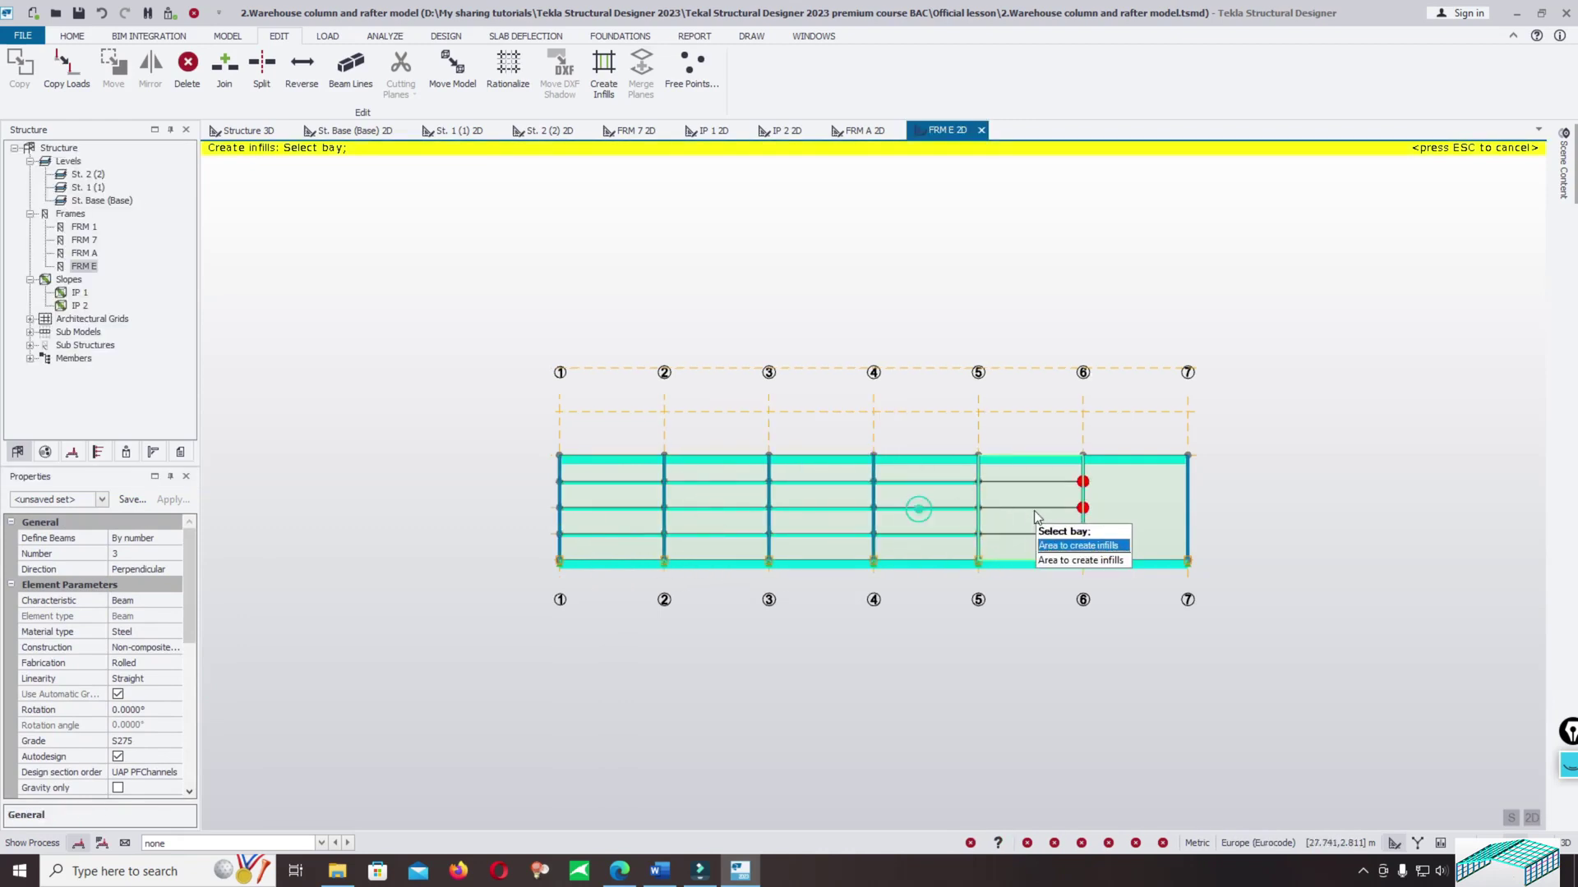
pyautogui.click(1035, 510)
pyautogui.click(1126, 502)
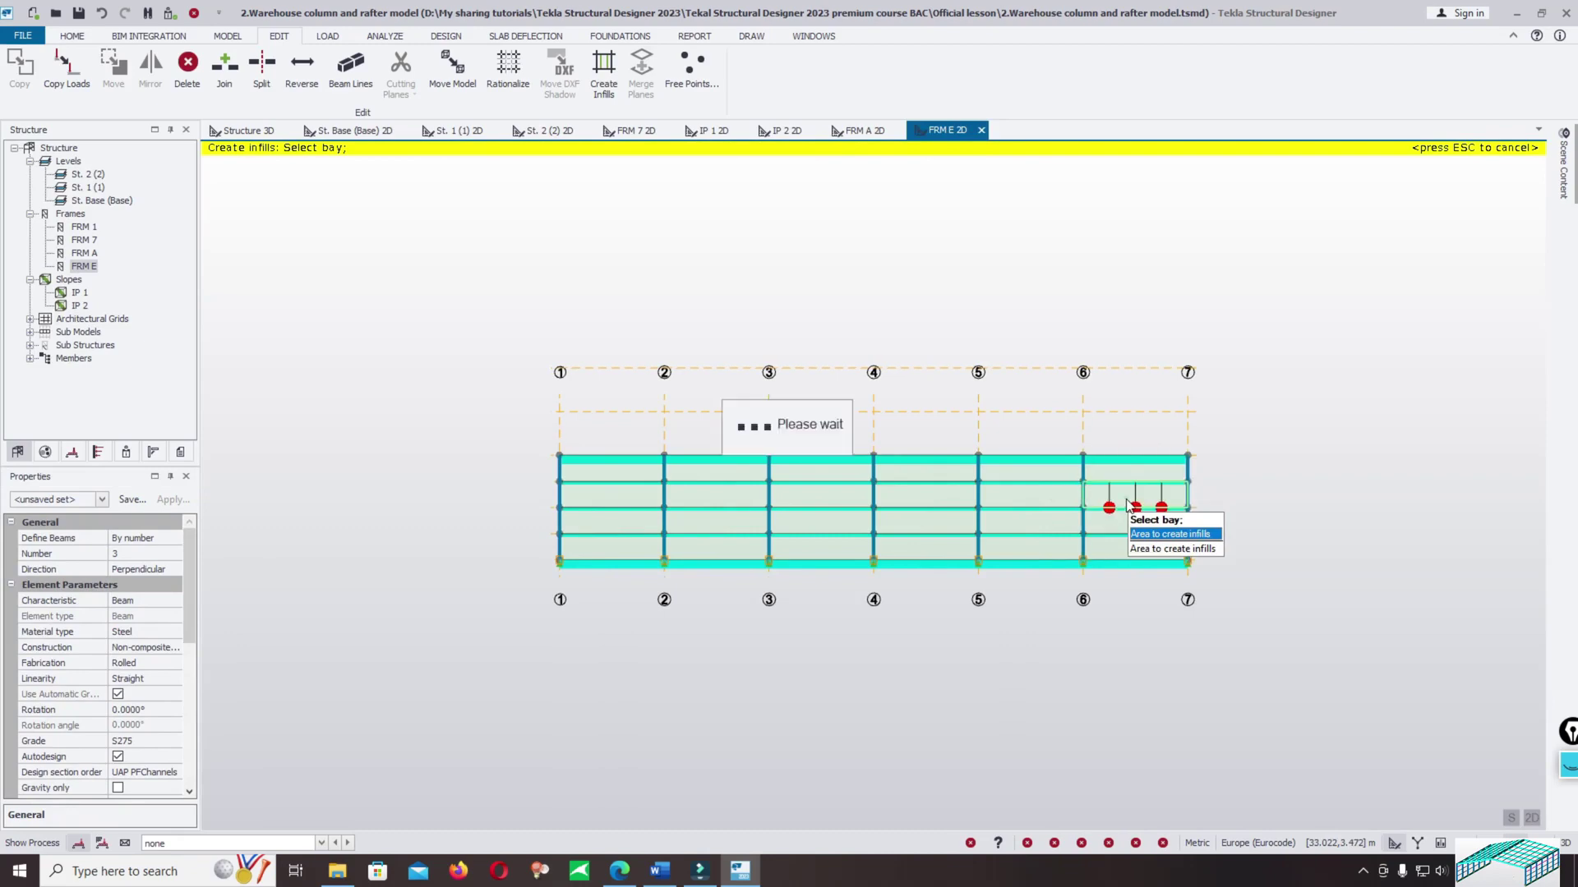
pyautogui.press('Escape')
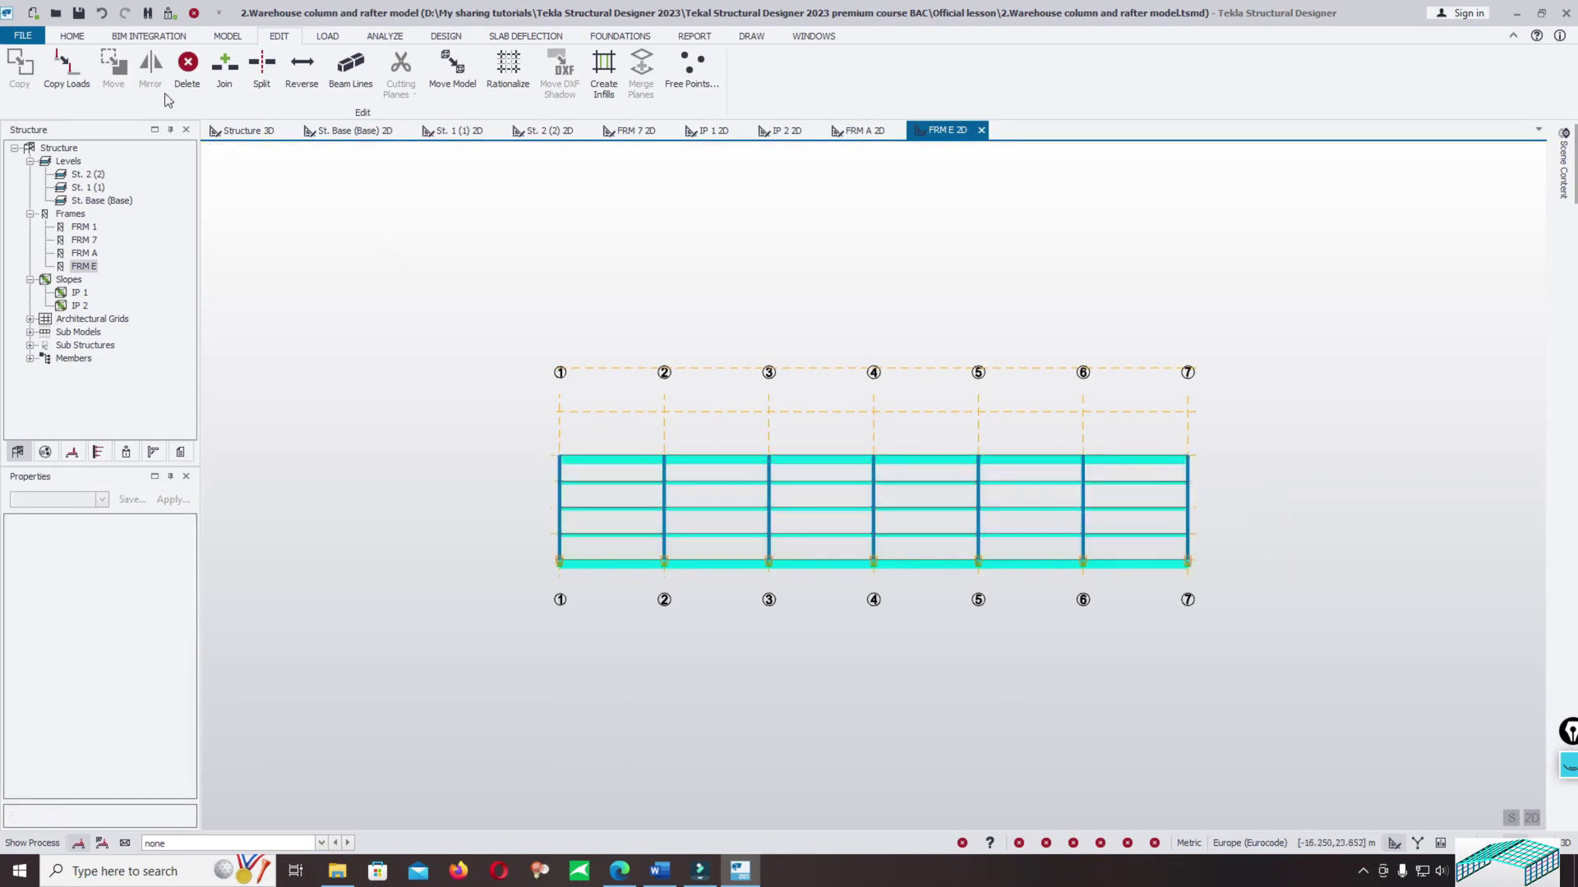
# Inspect the side-wall infill beams and their channel orientation against the columns in the 3D structure view.
pyautogui.click(238, 131)
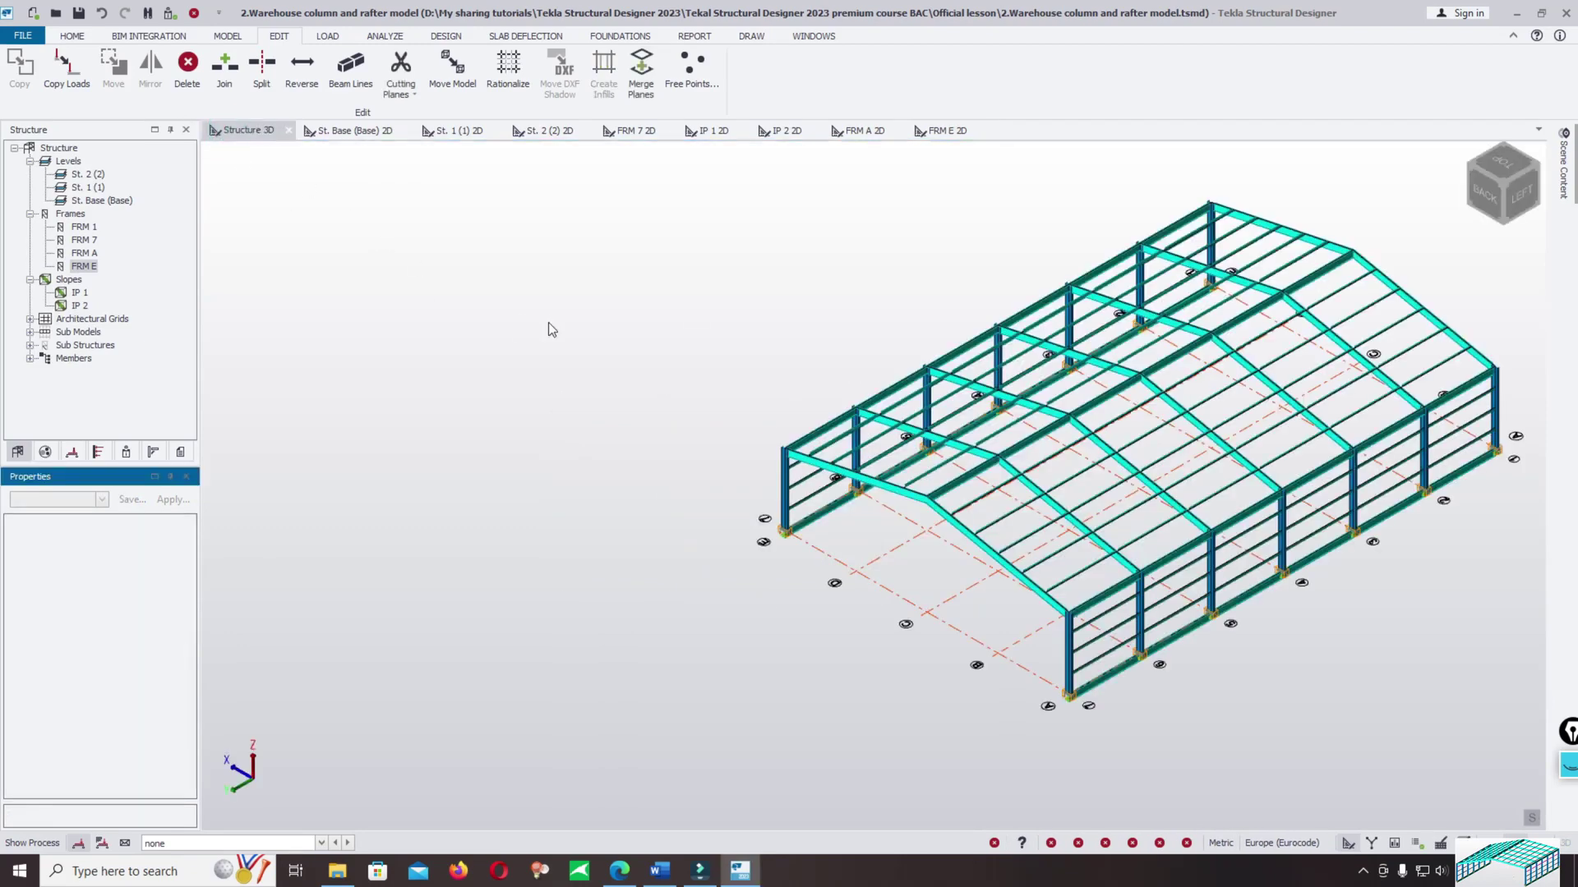
pyautogui.scroll(6, 1240, 629)
pyautogui.scroll(-3, 1083, 555)
pyautogui.scroll(5, 1028, 556)
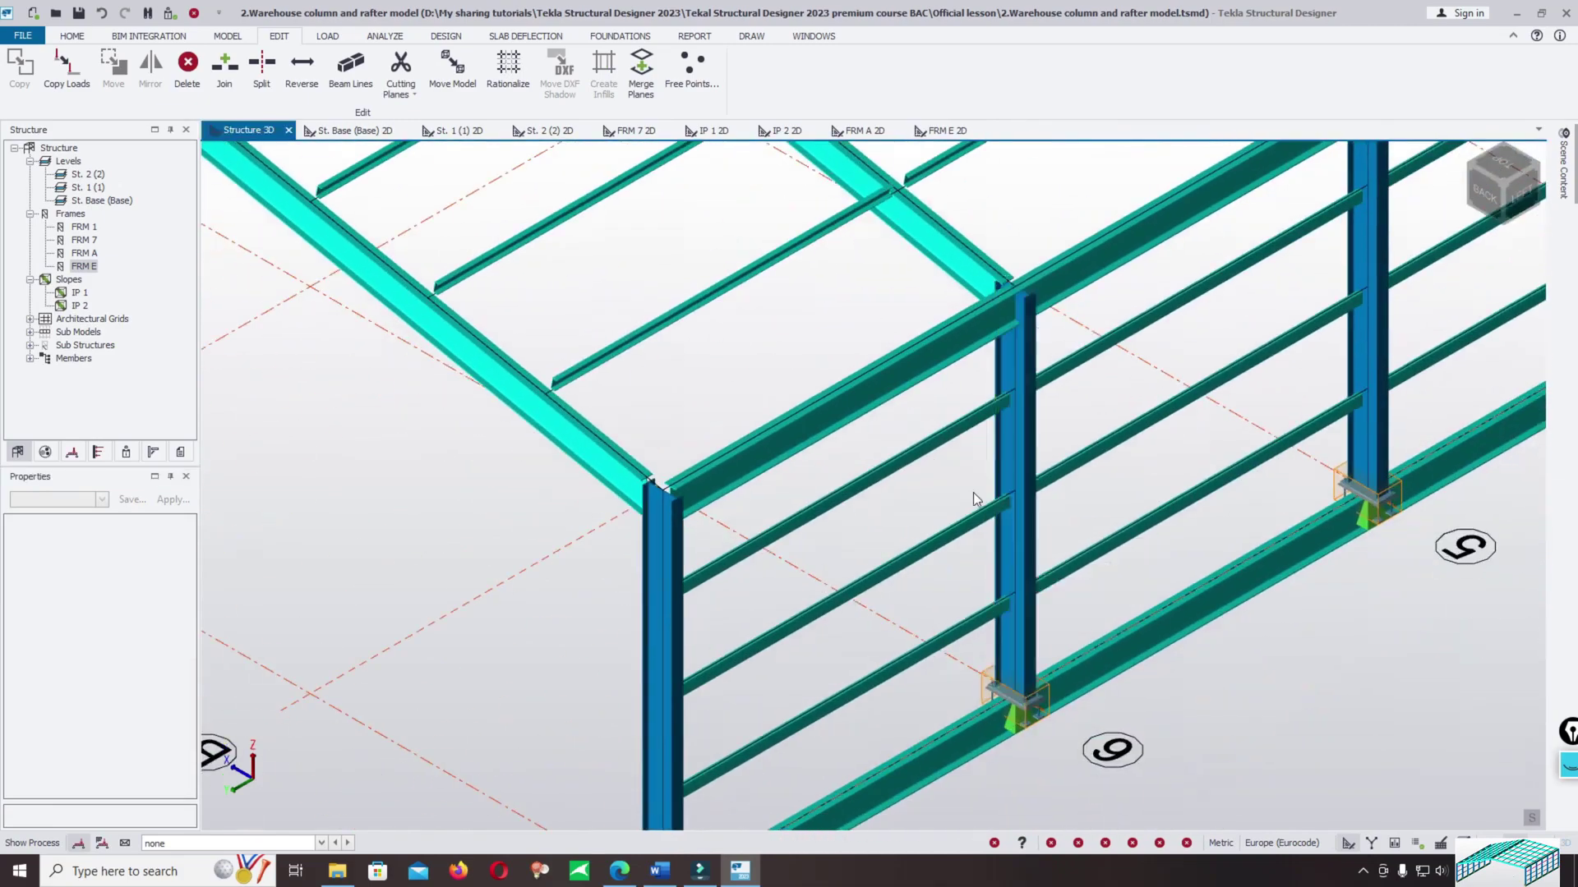
pyautogui.scroll(-4, 1041, 458)
pyautogui.scroll(6, 658, 271)
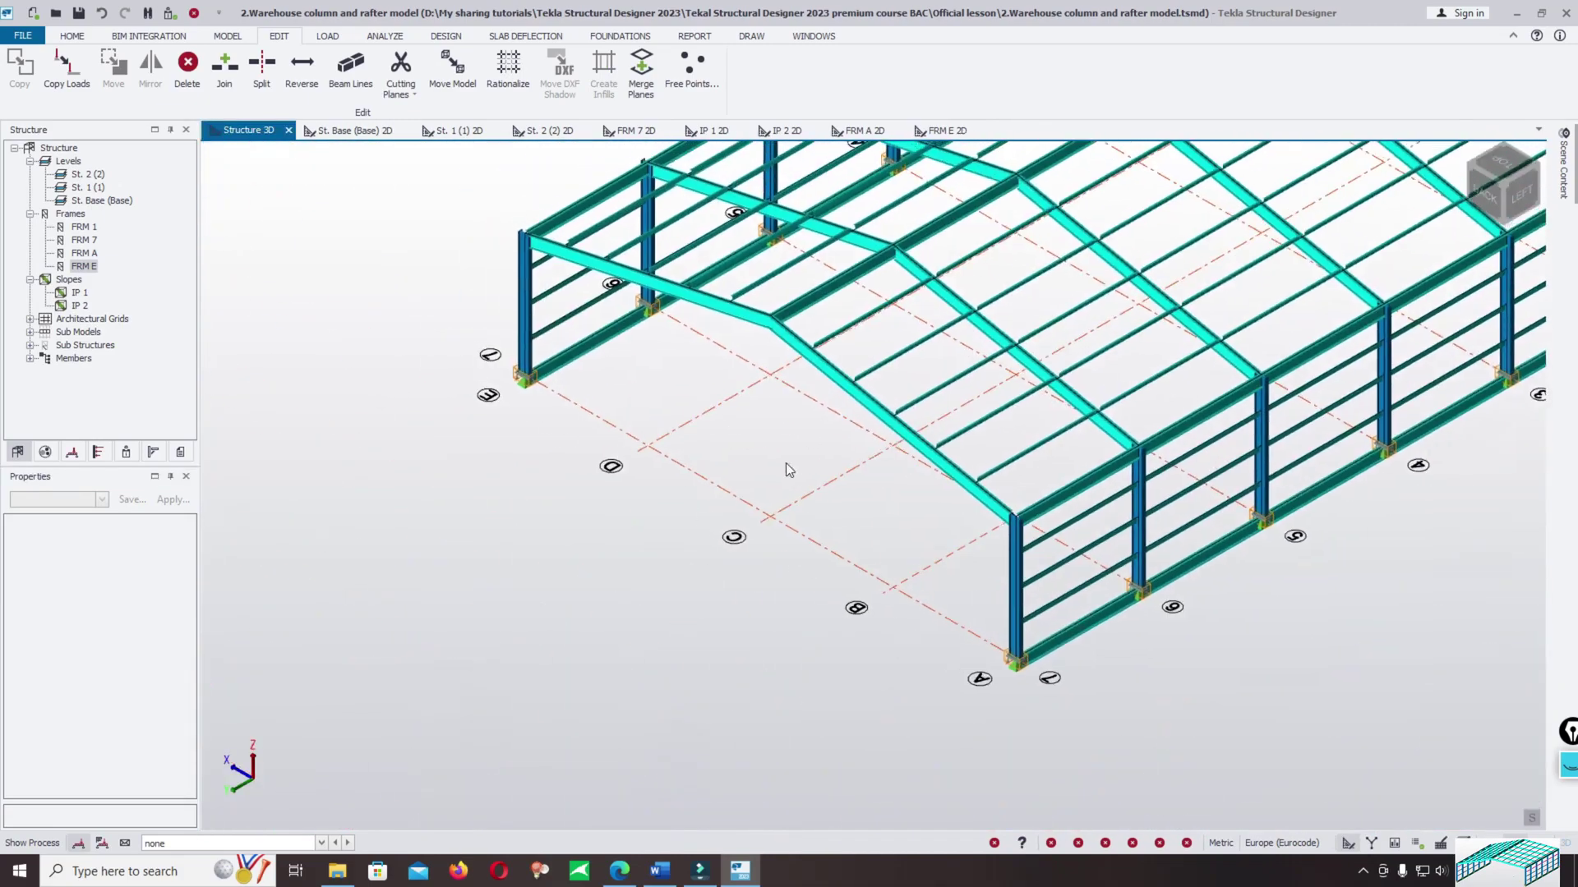
pyautogui.scroll(-3, 662, 300)
pyautogui.moveTo(587, 565); pyautogui.dragTo(983, 405, button='right')
pyautogui.scroll(4, 986, 312)
pyautogui.scroll(3, 928, 206)
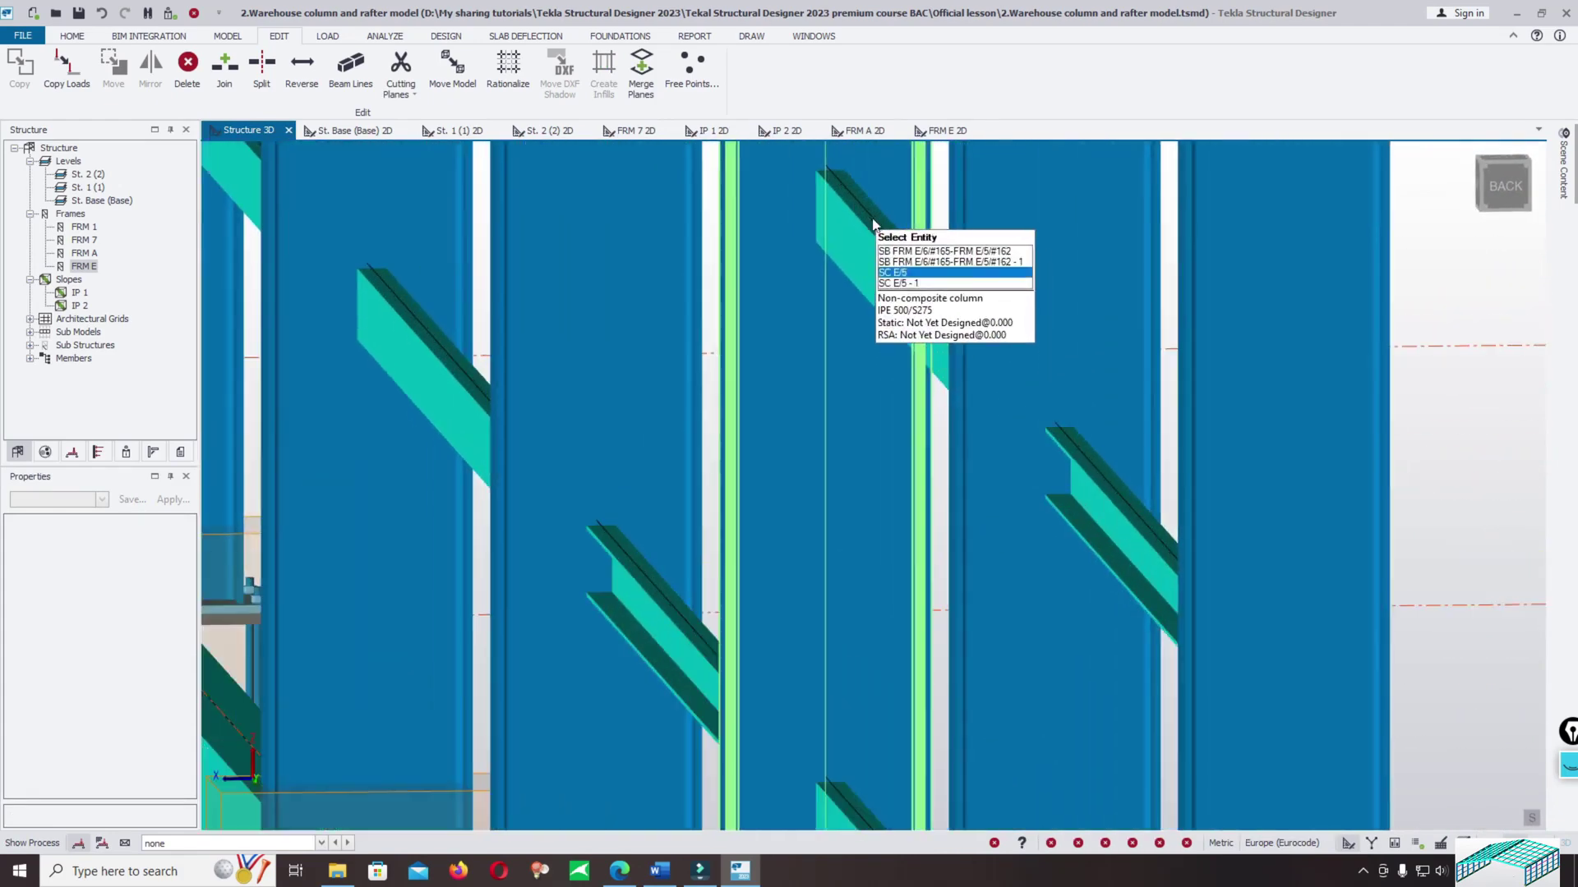
pyautogui.scroll(-7, 874, 353)
pyautogui.moveTo(923, 415); pyautogui.dragTo(905, 379, button='right')
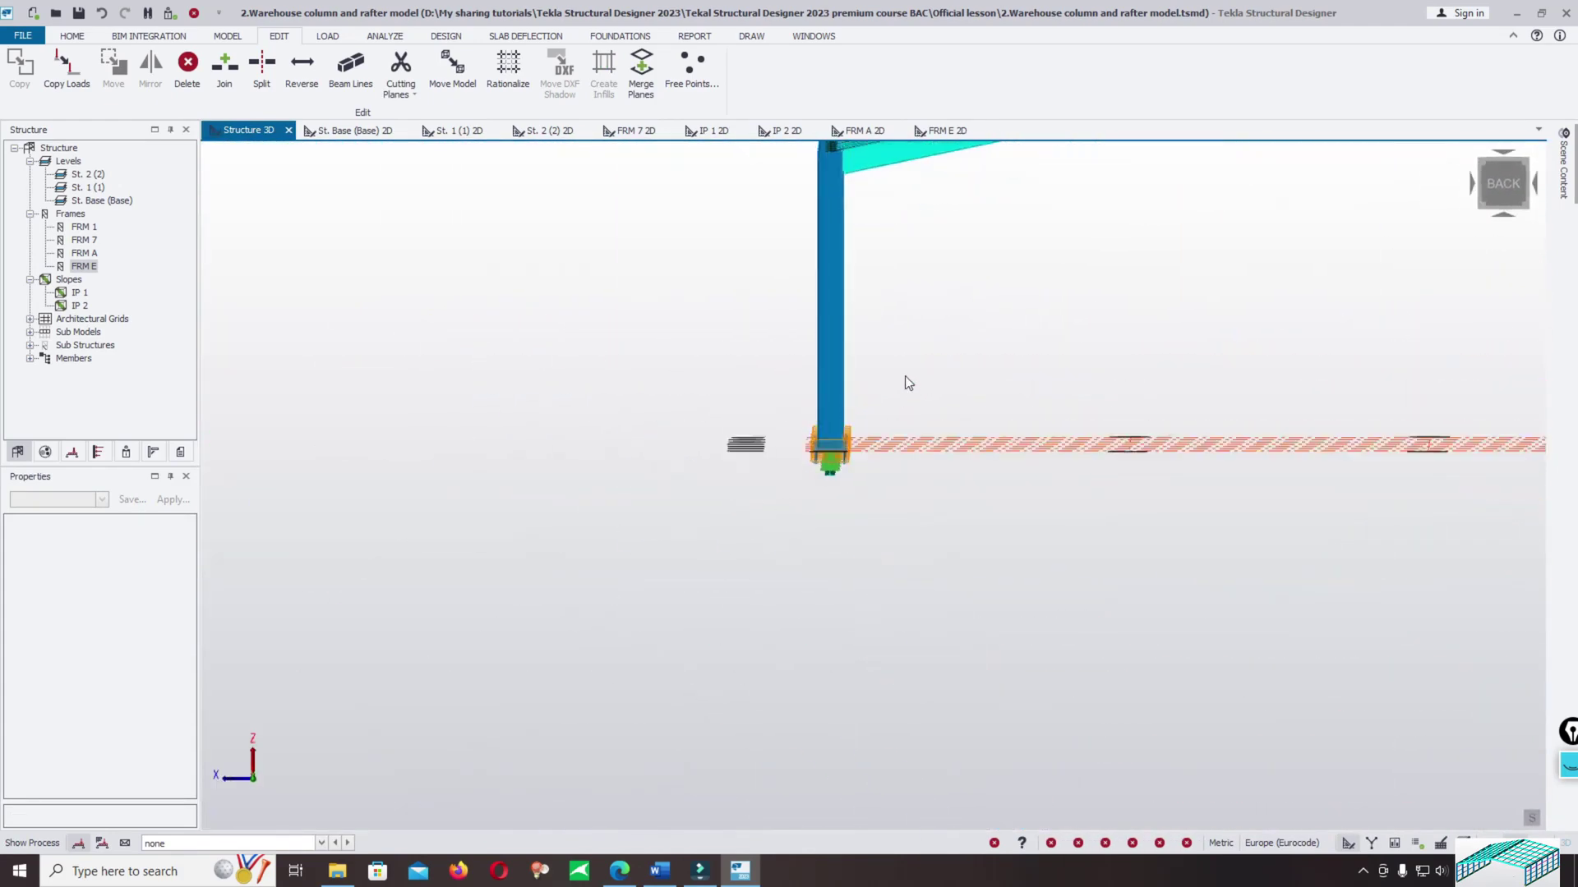
pyautogui.scroll(-3, 855, 341)
# Select all the side-wall infill beams of frame FRM A in the 3D view and set their rotation to 90°.
pyautogui.moveTo(1329, 329); pyautogui.dragTo(1191, 411, button='middle')
pyautogui.moveTo(1079, 277); pyautogui.dragTo(1310, 407)
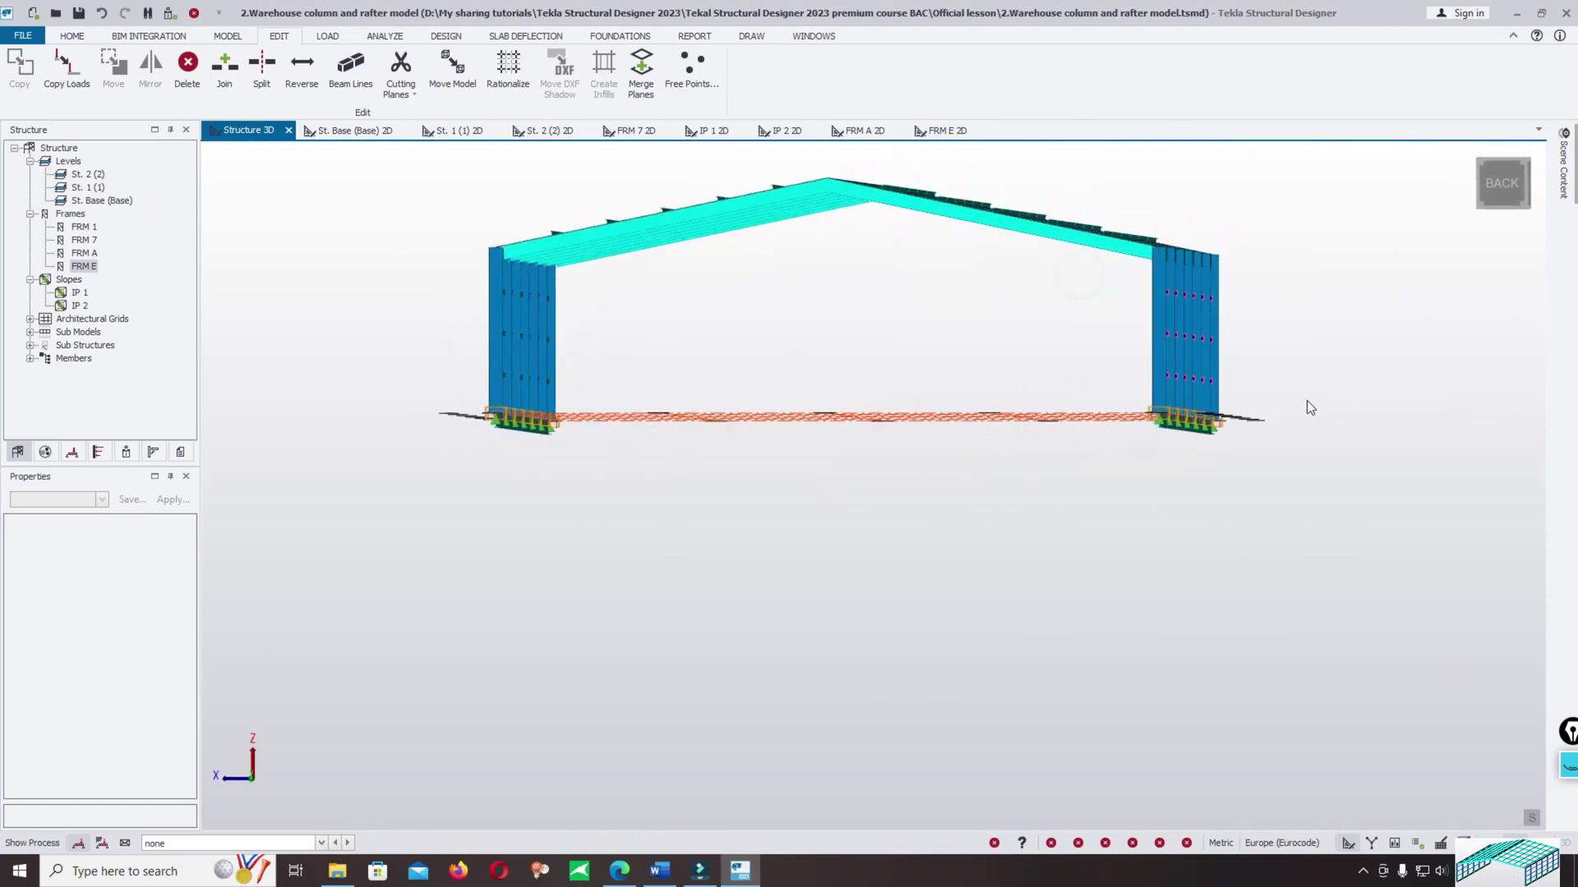
pyautogui.moveTo(189, 554); pyautogui.dragTo(195, 615)
pyautogui.click(174, 585)
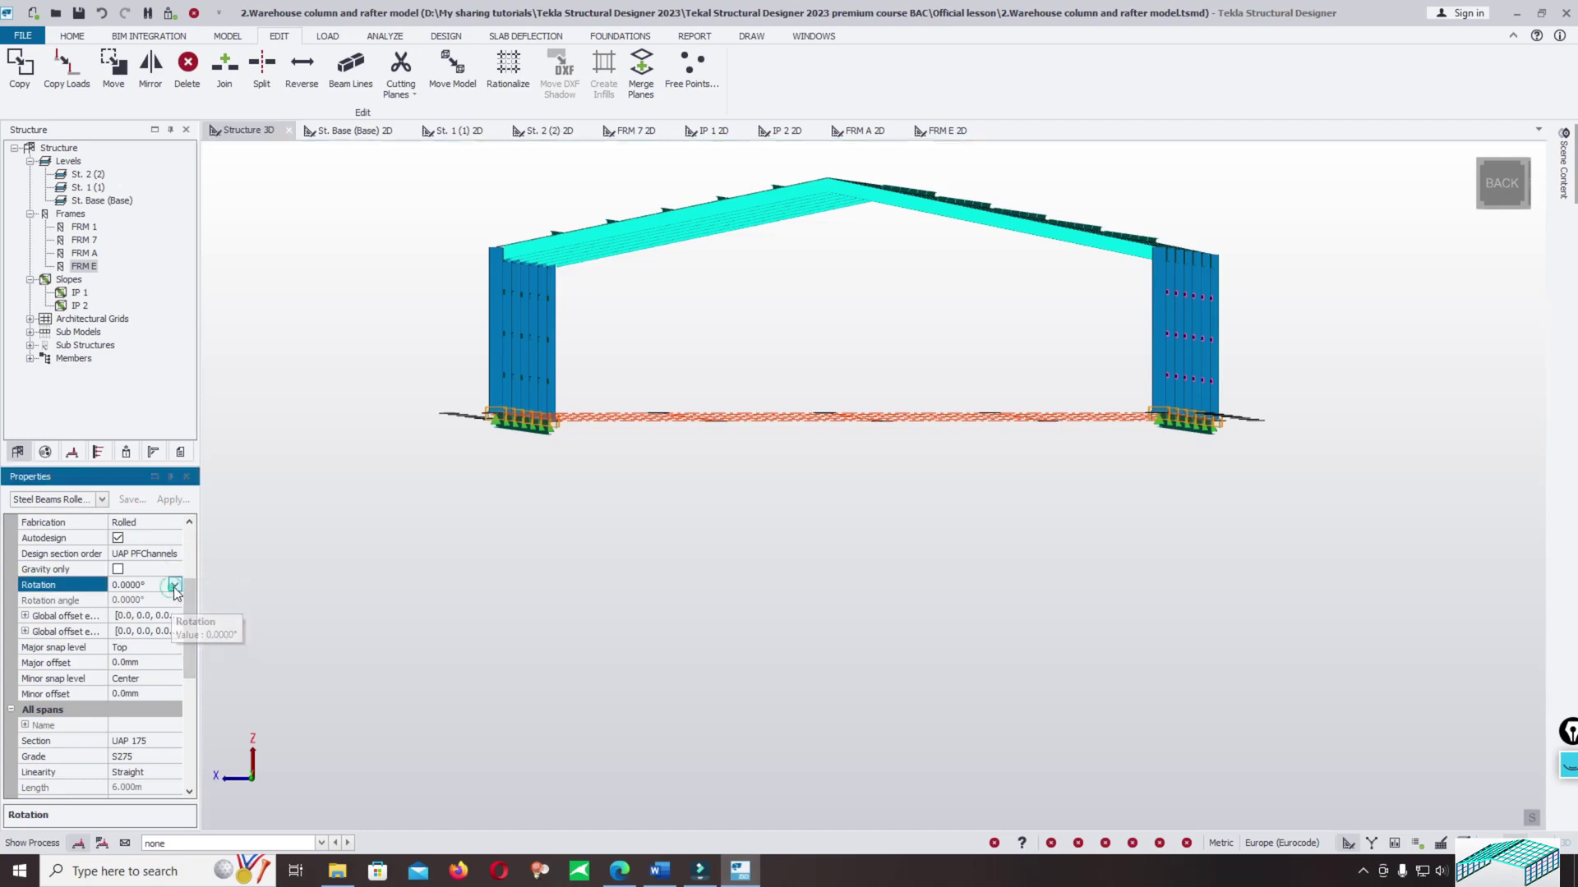
pyautogui.click(133, 618)
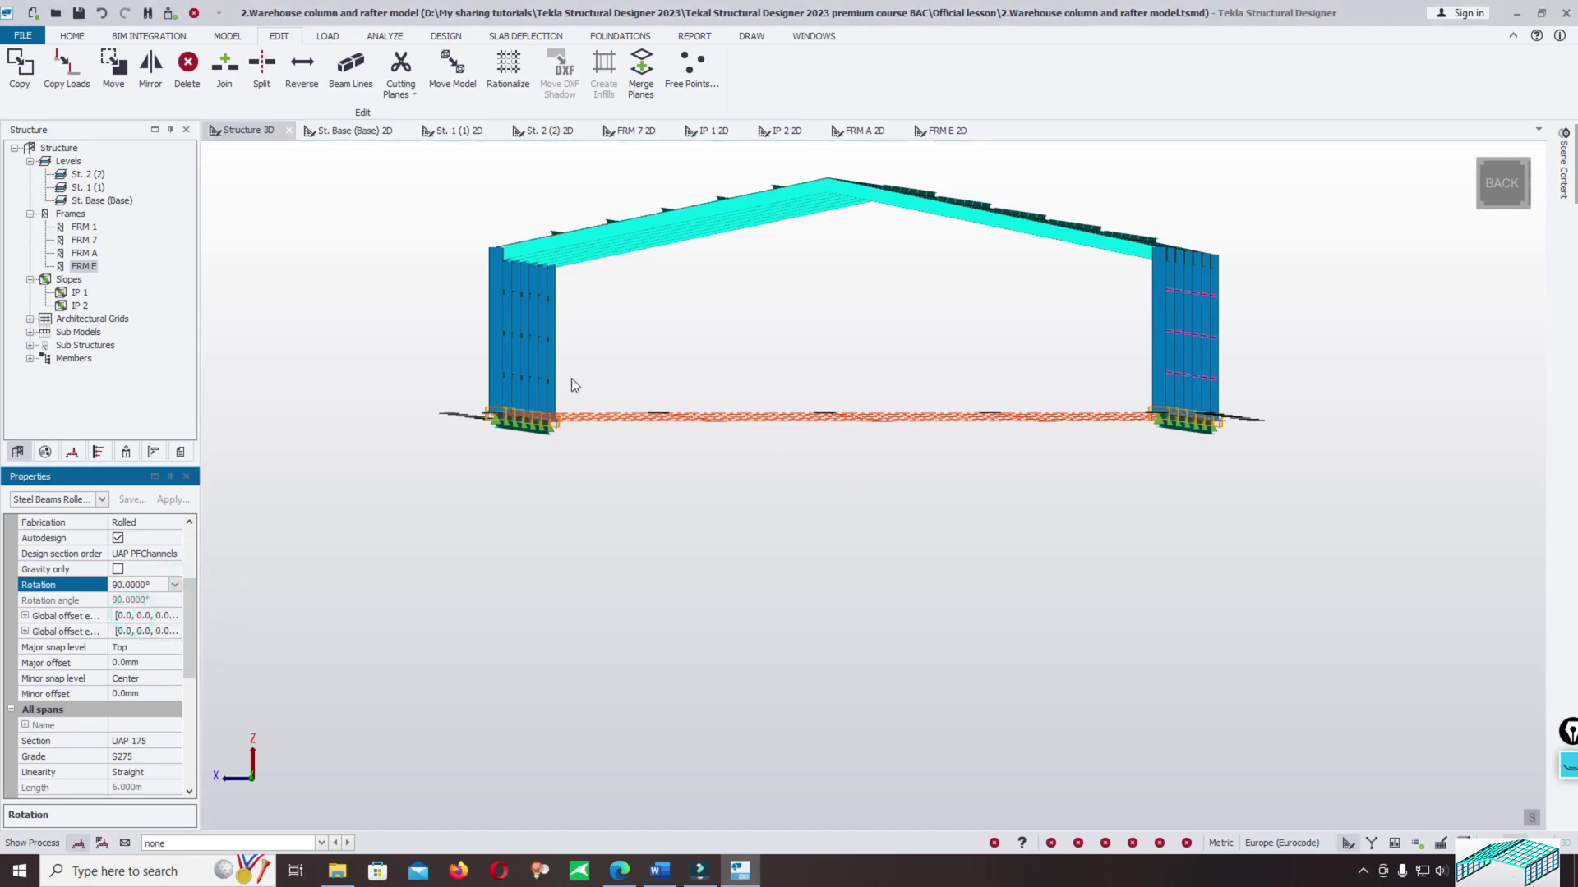
# Replace the selection with the side-wall infill beams of frame FRM E and set their rotation to 90°.
pyautogui.click(456, 284)
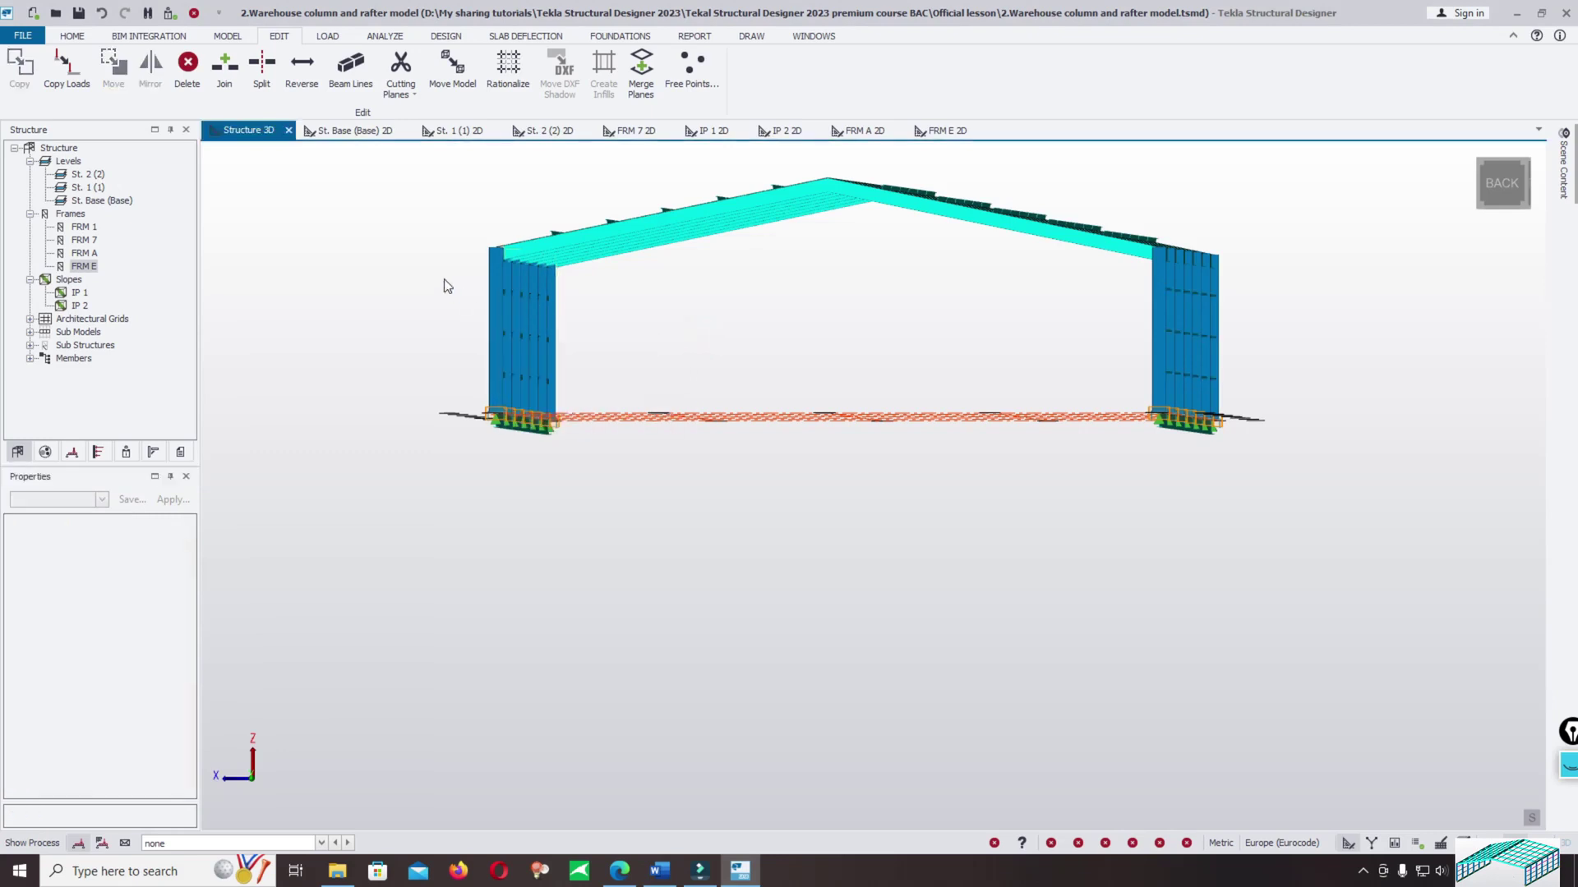
pyautogui.moveTo(447, 286); pyautogui.dragTo(628, 391)
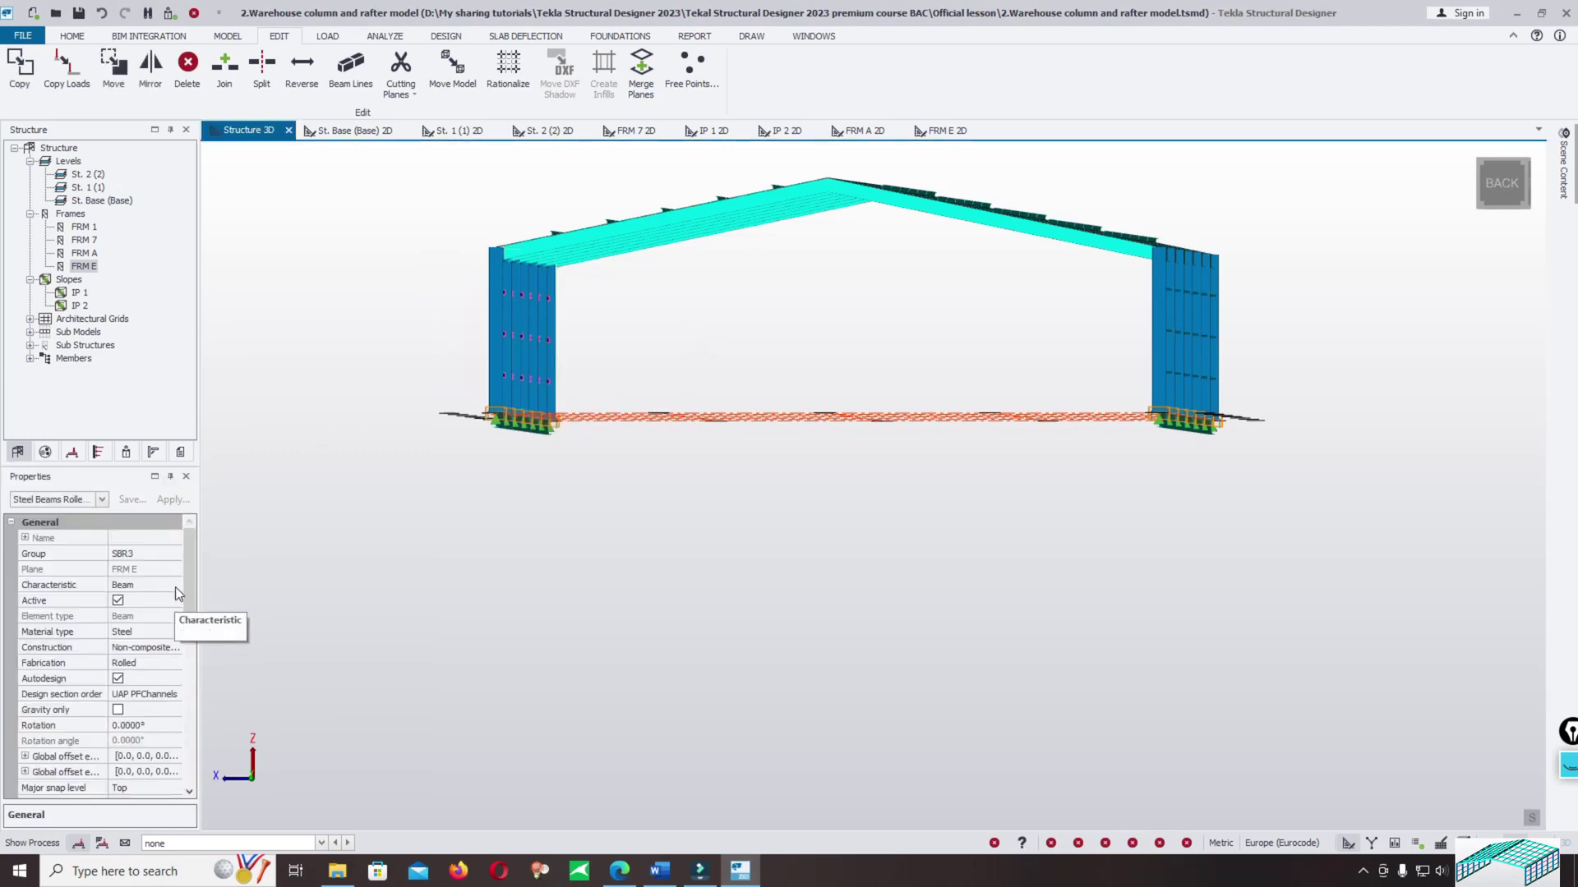
pyautogui.scroll(-4, 175, 587)
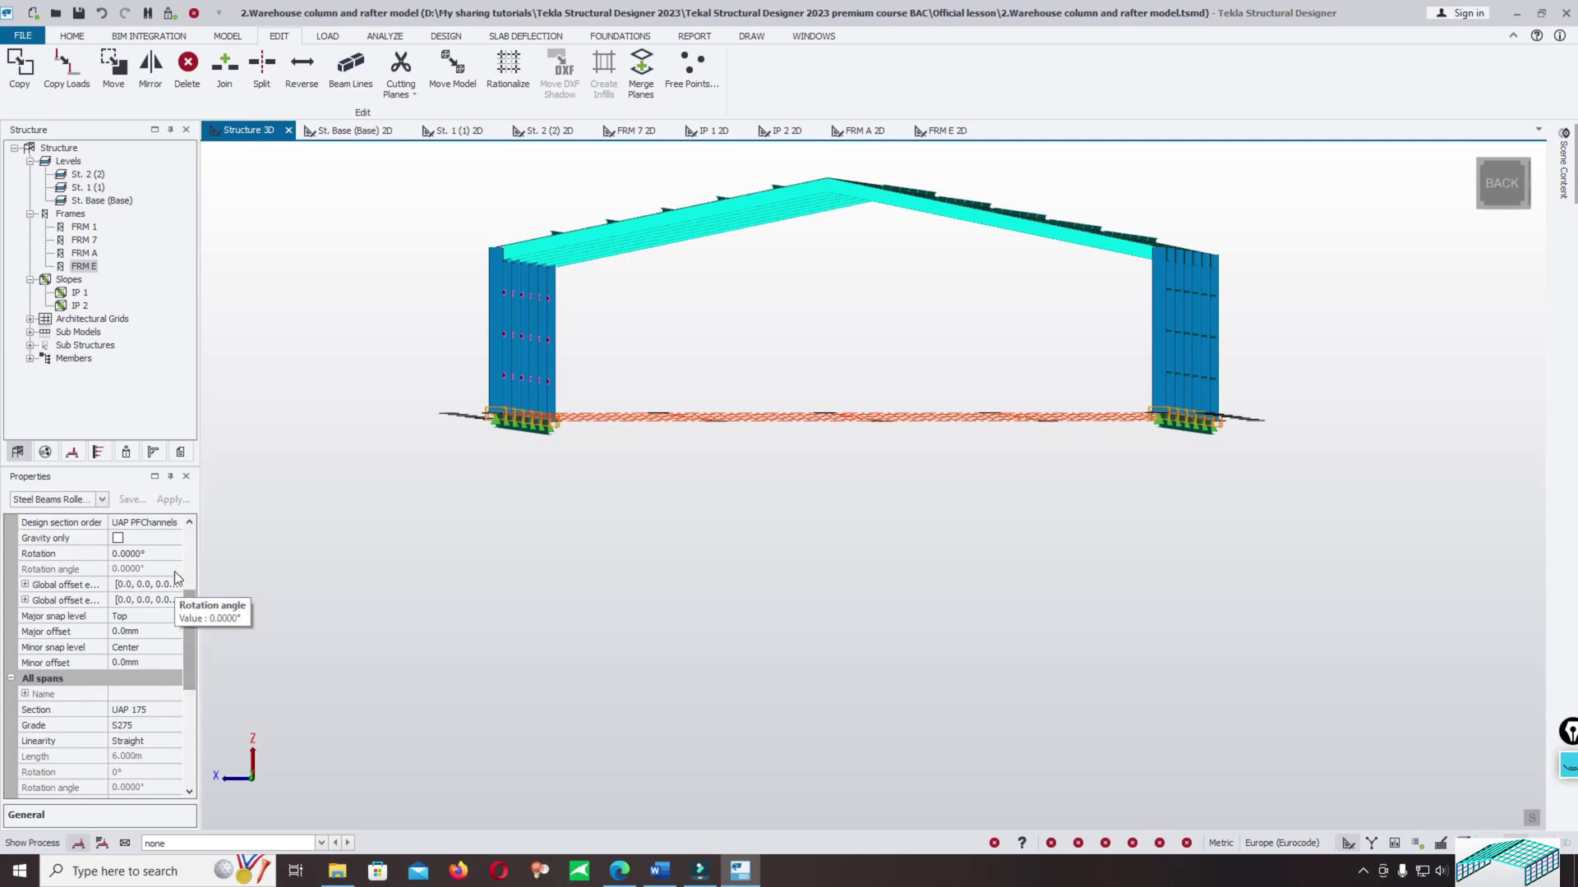
pyautogui.click(143, 554)
pyautogui.click(175, 553)
pyautogui.click(142, 584)
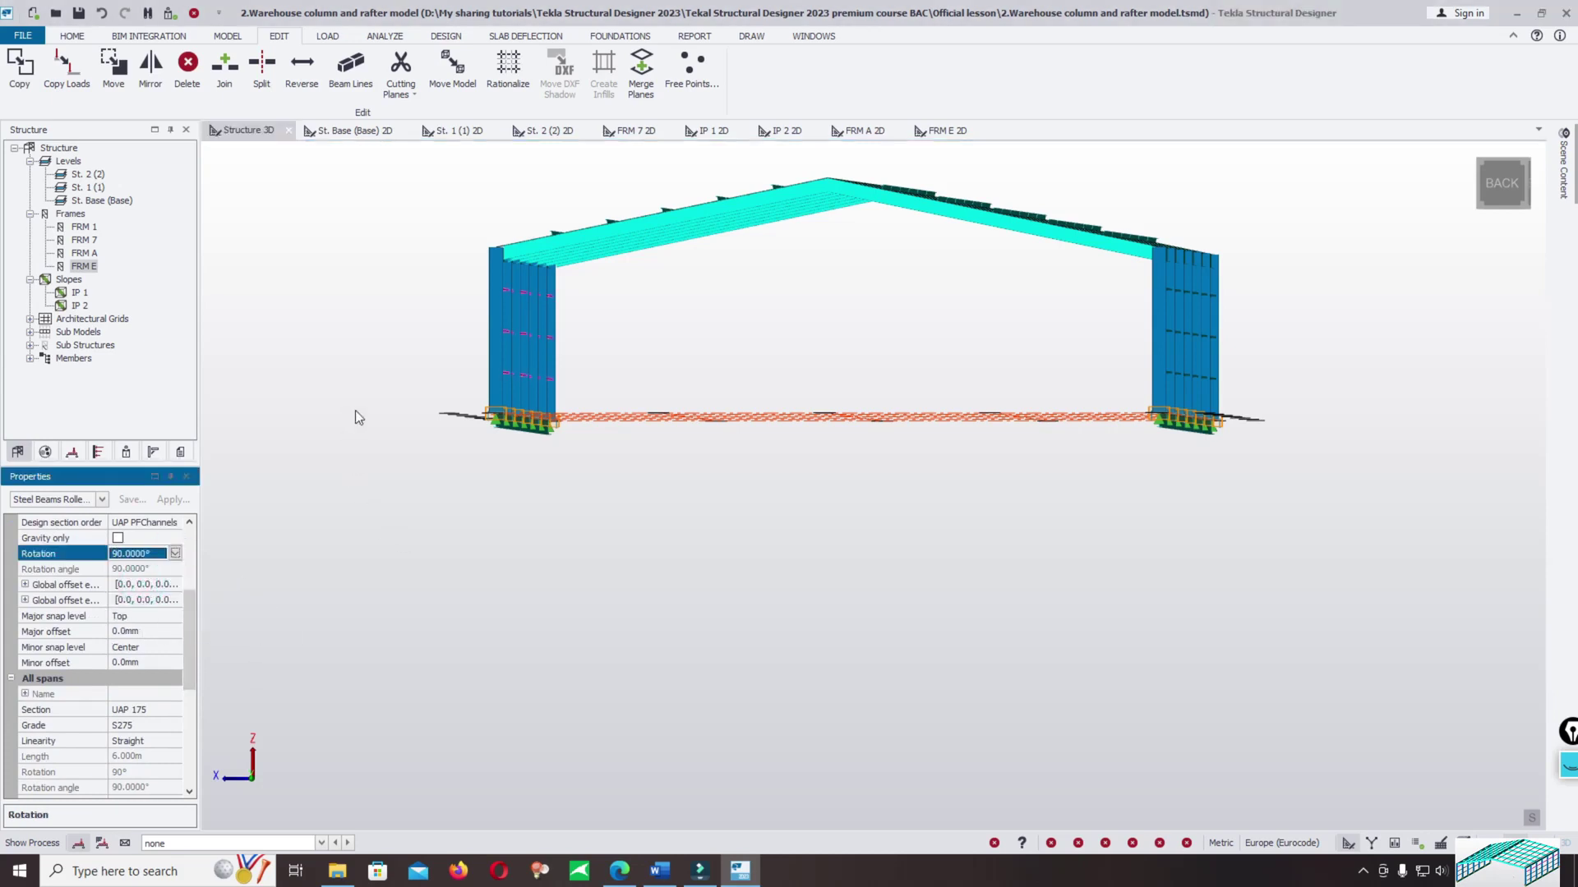
# Select the FRM A side-wall infill beams, set their major offset to 250 mm, and check their position against the columns.
pyautogui.scroll(3, 1294, 349)
pyautogui.click(905, 336)
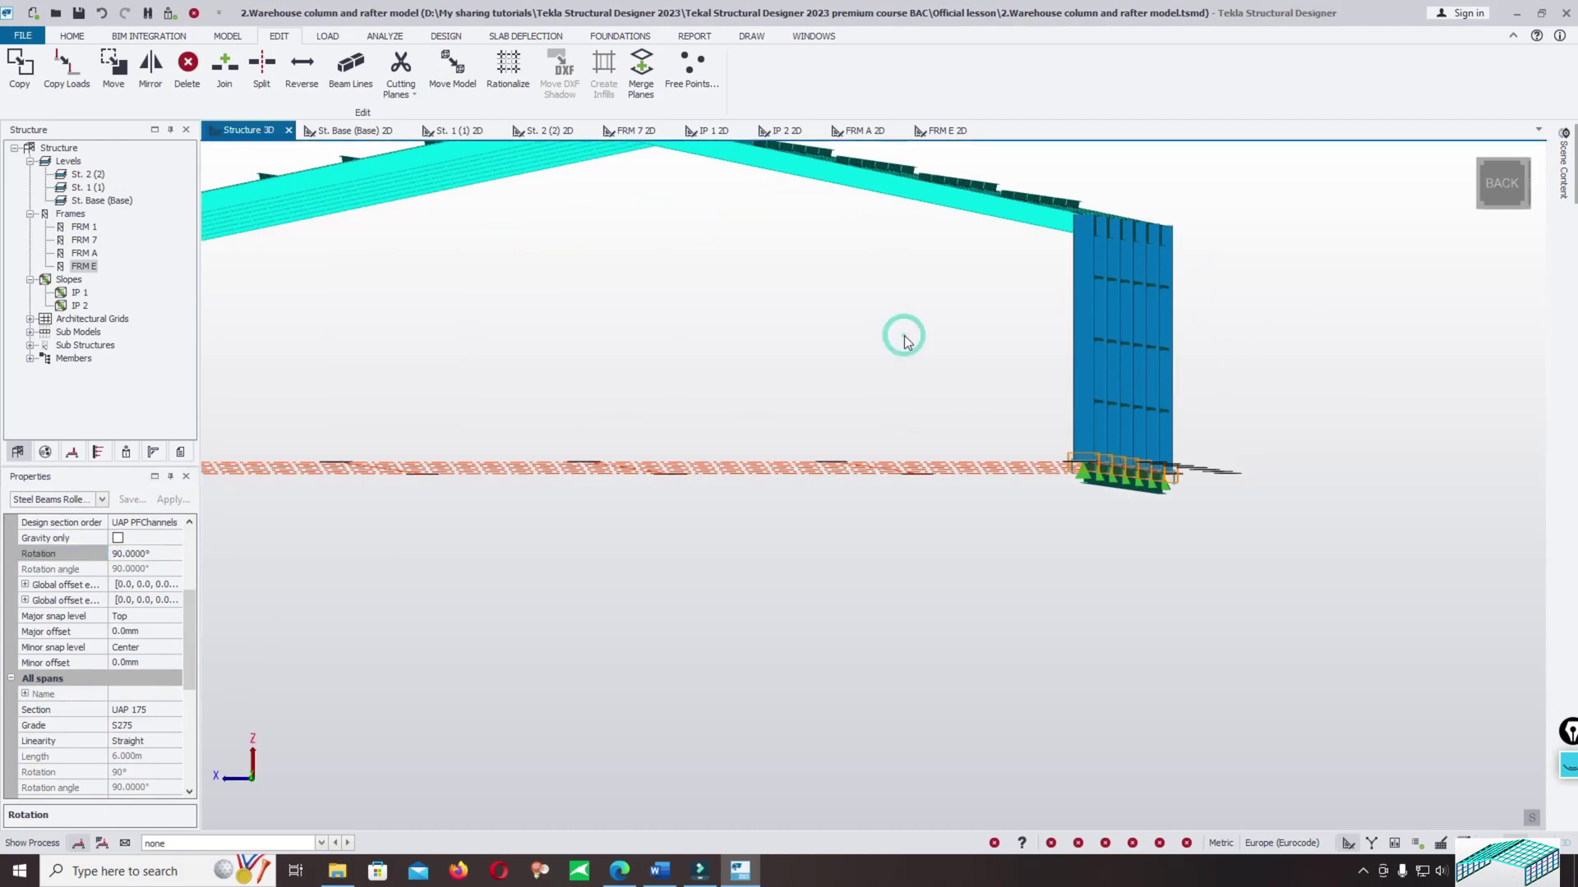
pyautogui.scroll(2, 1134, 333)
pyautogui.moveTo(1134, 335)
pyautogui.mouseDown(button='right')
pyautogui.moveTo(1162, 363)
pyautogui.moveTo(1120, 367)
pyautogui.moveTo(1140, 355)
pyautogui.mouseUp(button='right')
pyautogui.moveTo(1074, 316); pyautogui.dragTo(1167, 365)
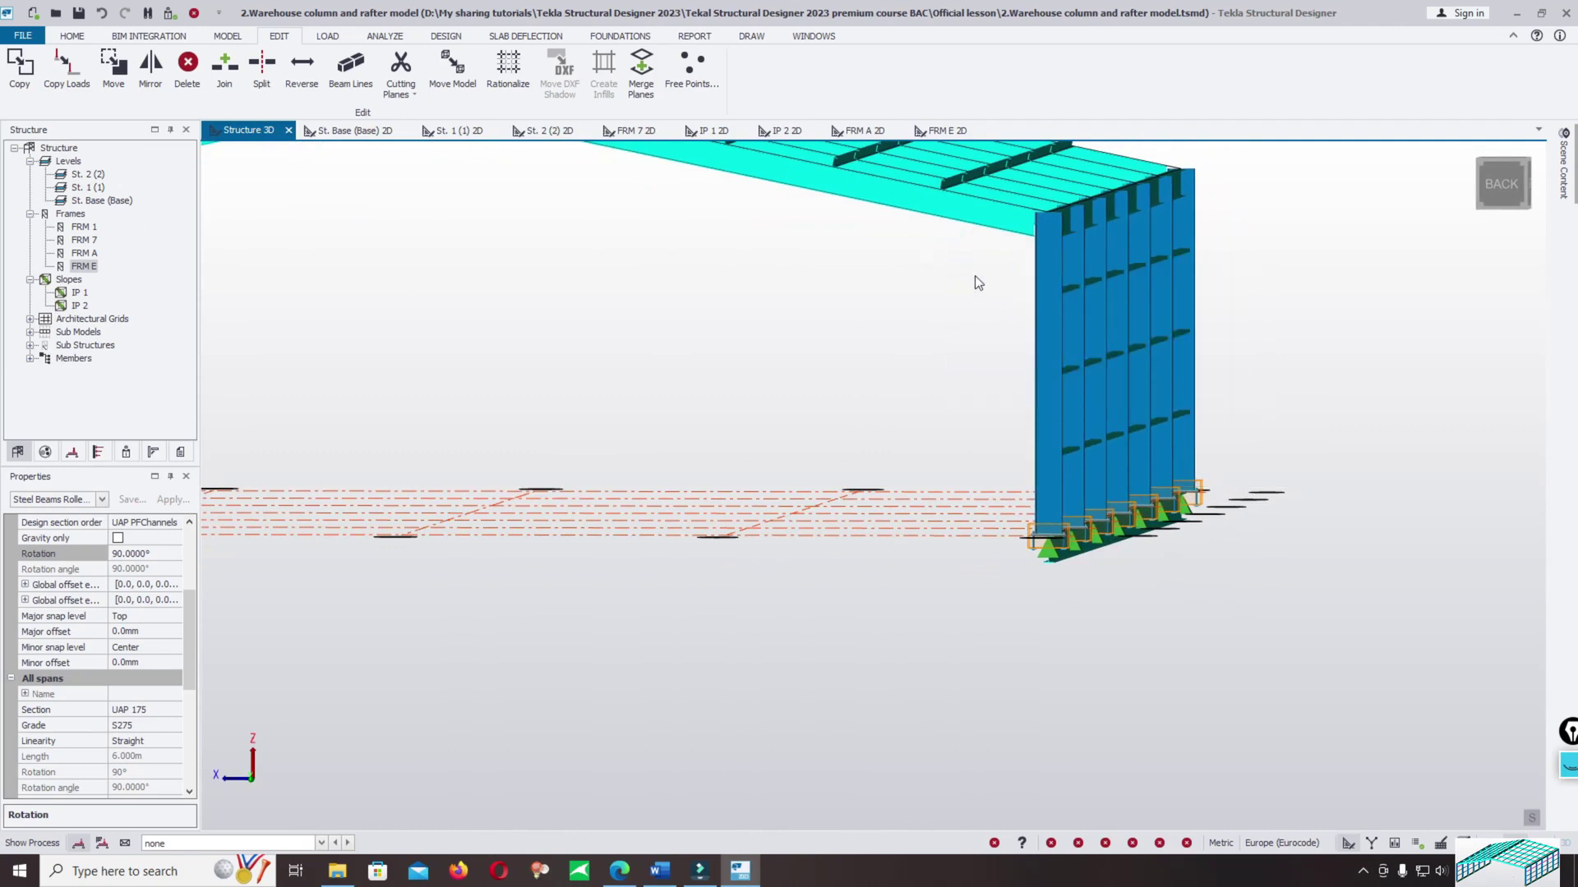
pyautogui.moveTo(936, 242); pyautogui.dragTo(1298, 483)
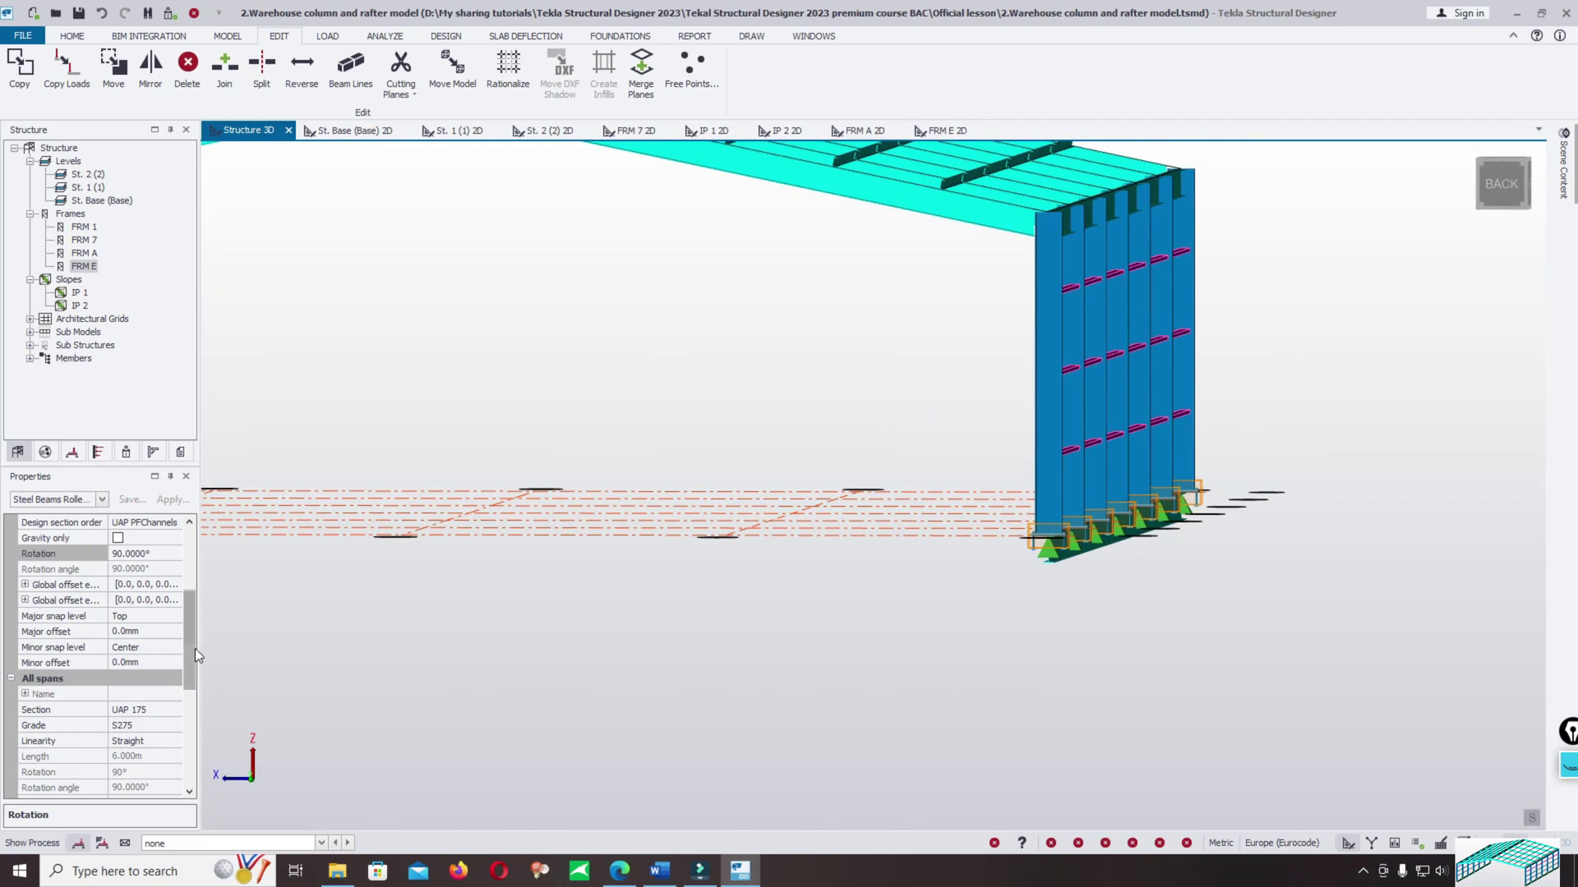
pyautogui.moveTo(195, 649); pyautogui.dragTo(195, 665)
pyautogui.click(160, 568)
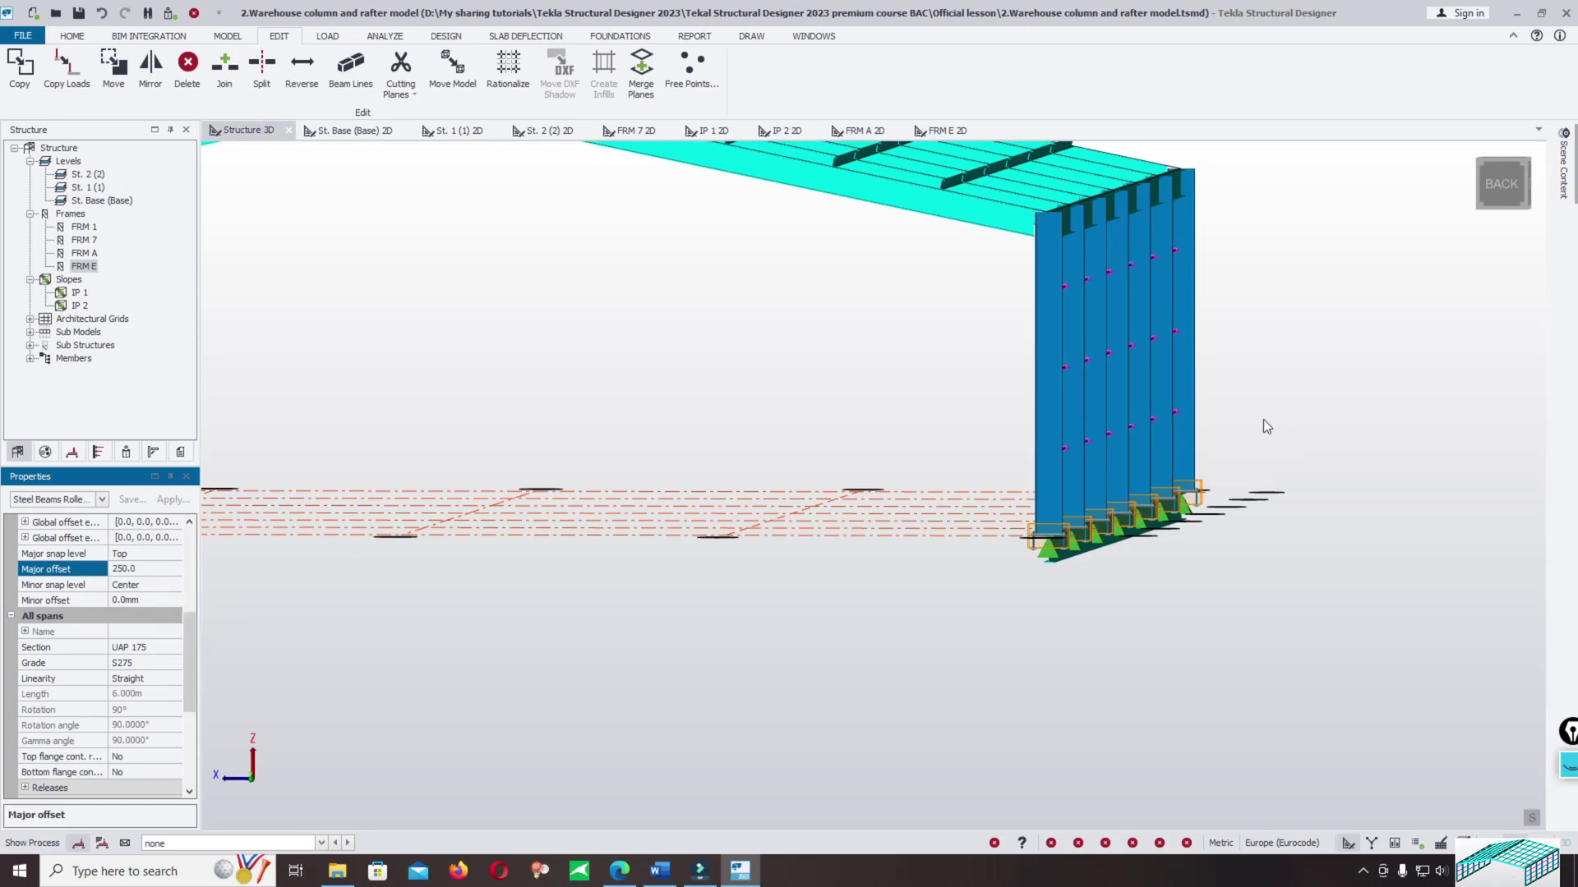
pyautogui.scroll(5, 1125, 493)
pyautogui.scroll(-2, 1127, 505)
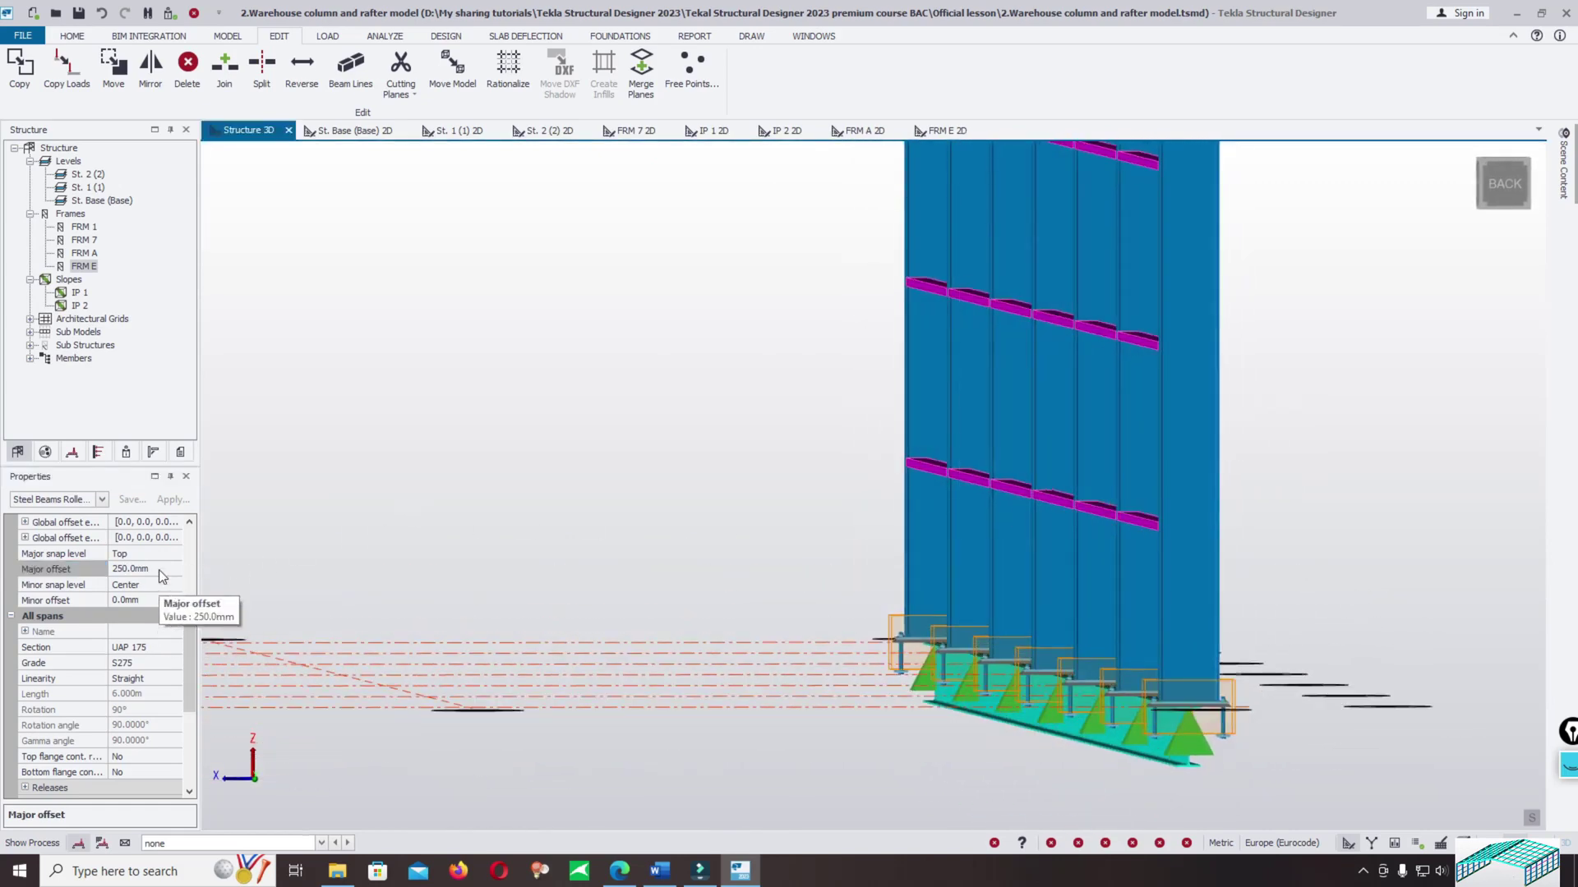
# Try the Bottom major snap level on the selected FRM A side-wall infill beams and switch it back to Top.
pyautogui.scroll(1, 189, 654)
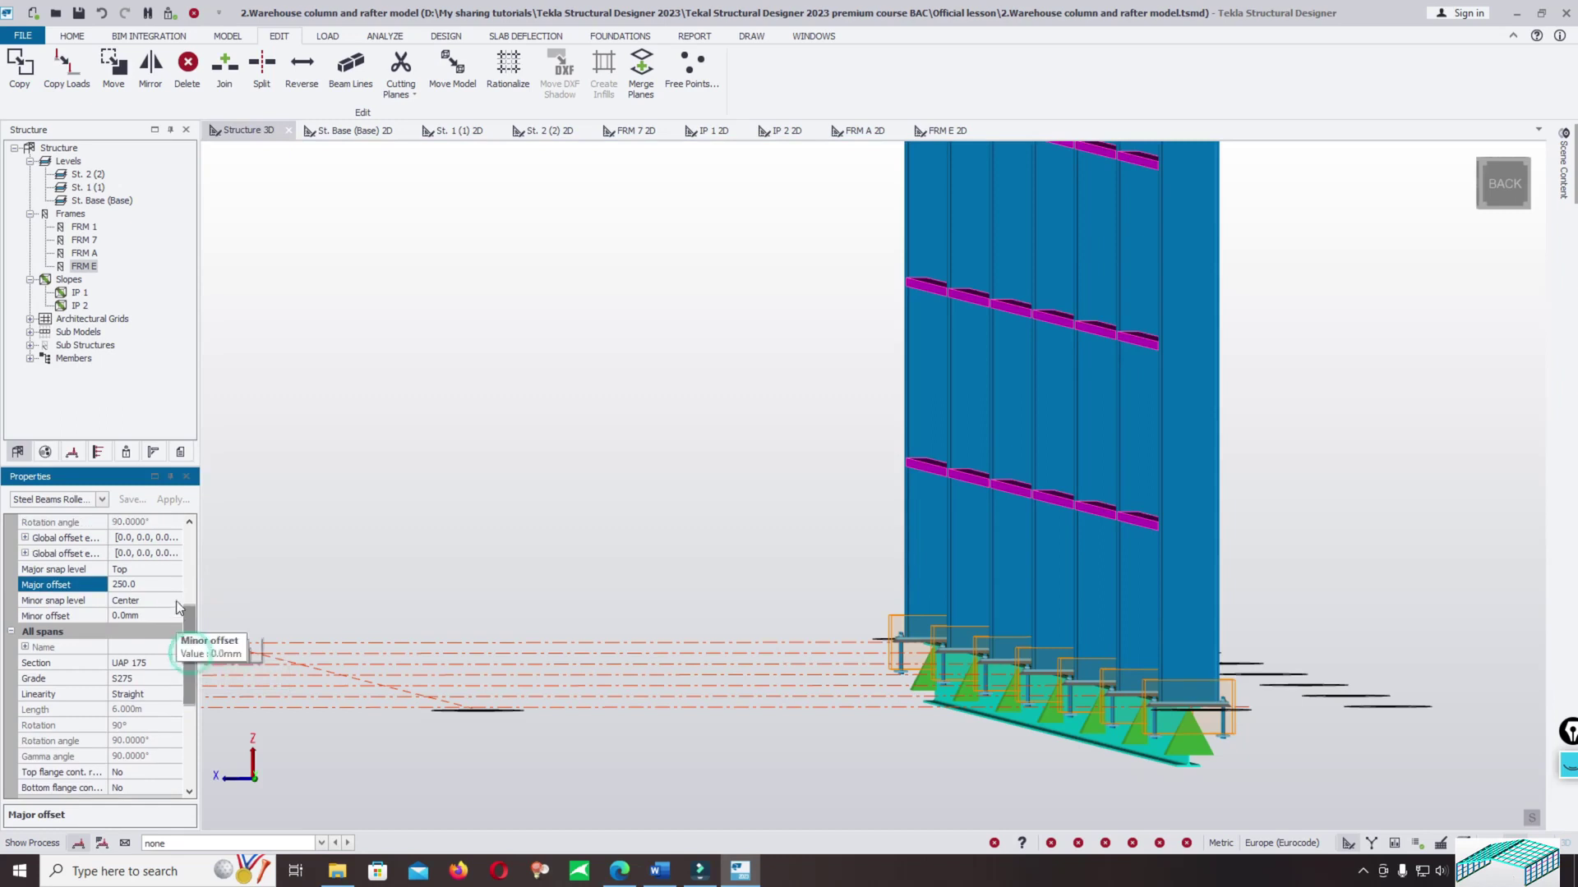
pyautogui.click(176, 570)
pyautogui.click(176, 570)
pyautogui.click(130, 632)
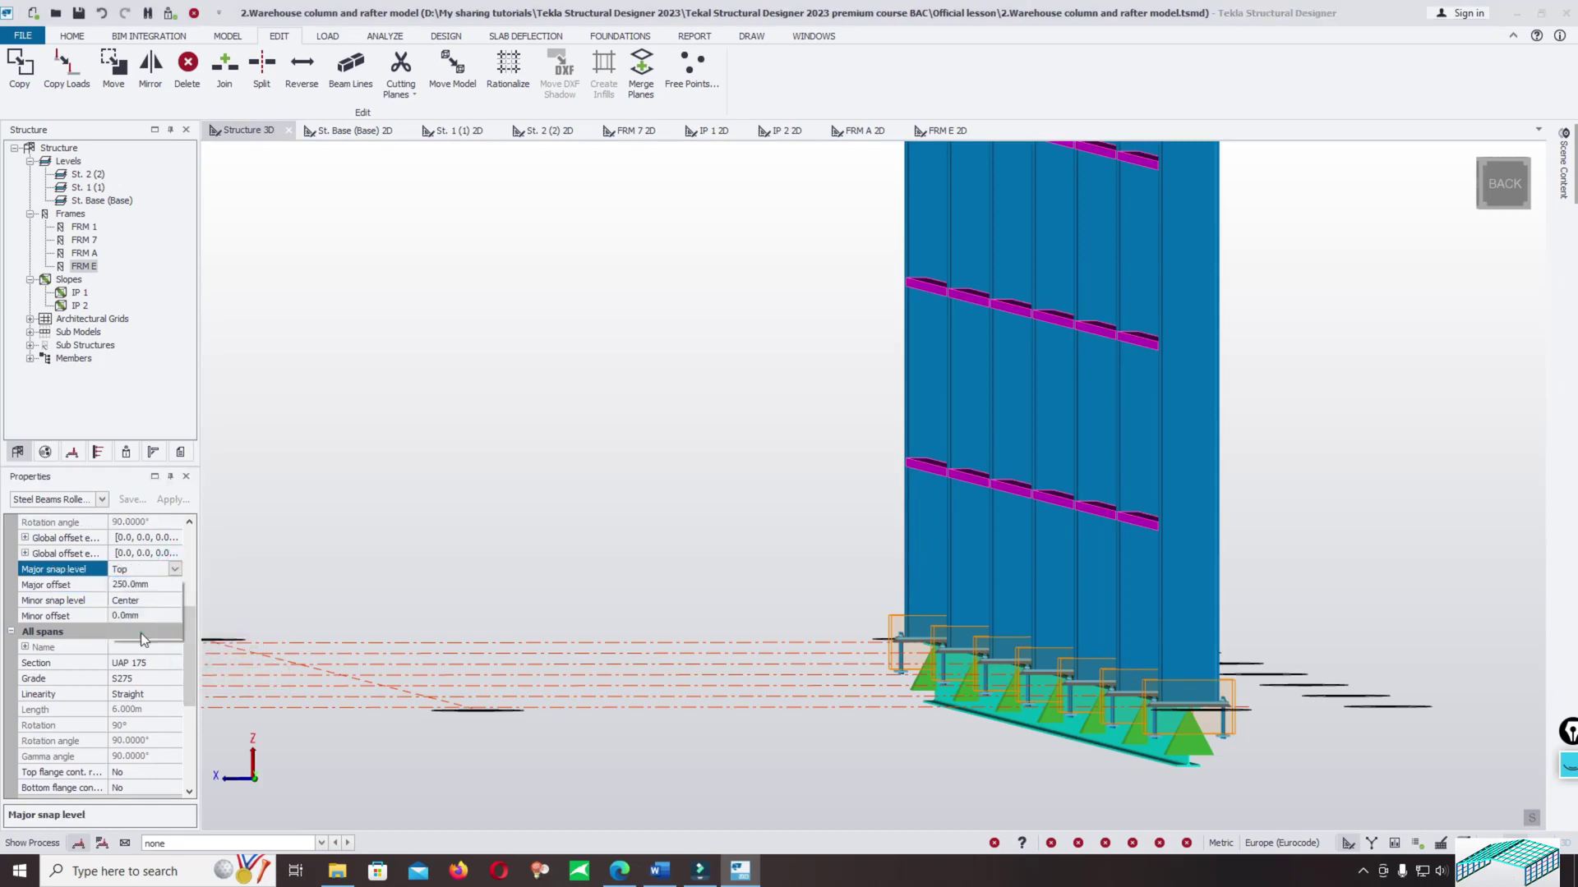
pyautogui.click(175, 569)
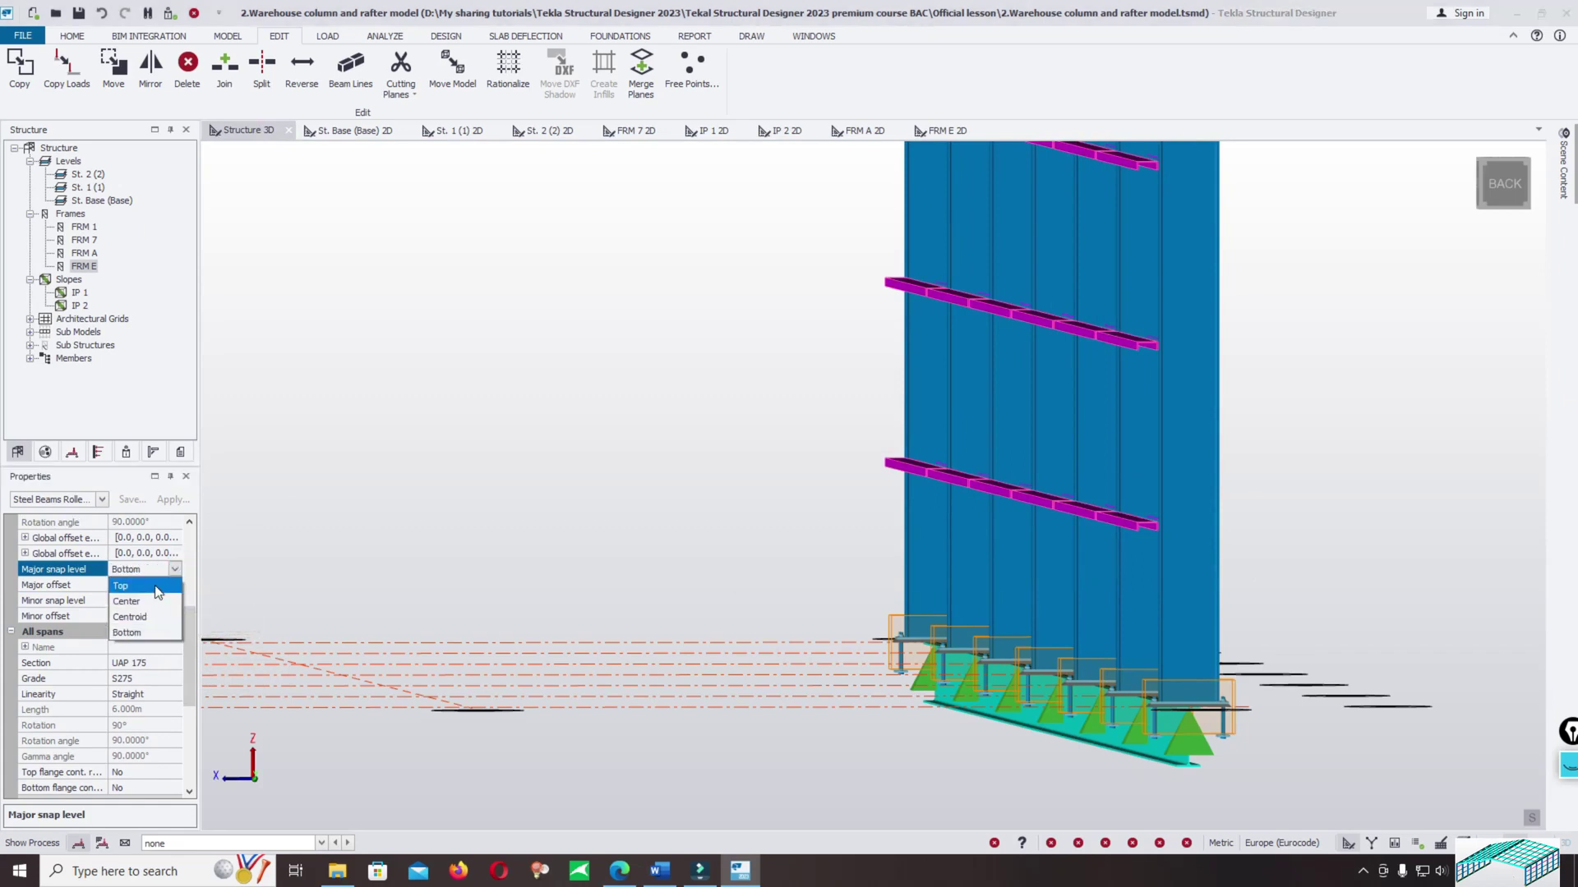
pyautogui.click(155, 593)
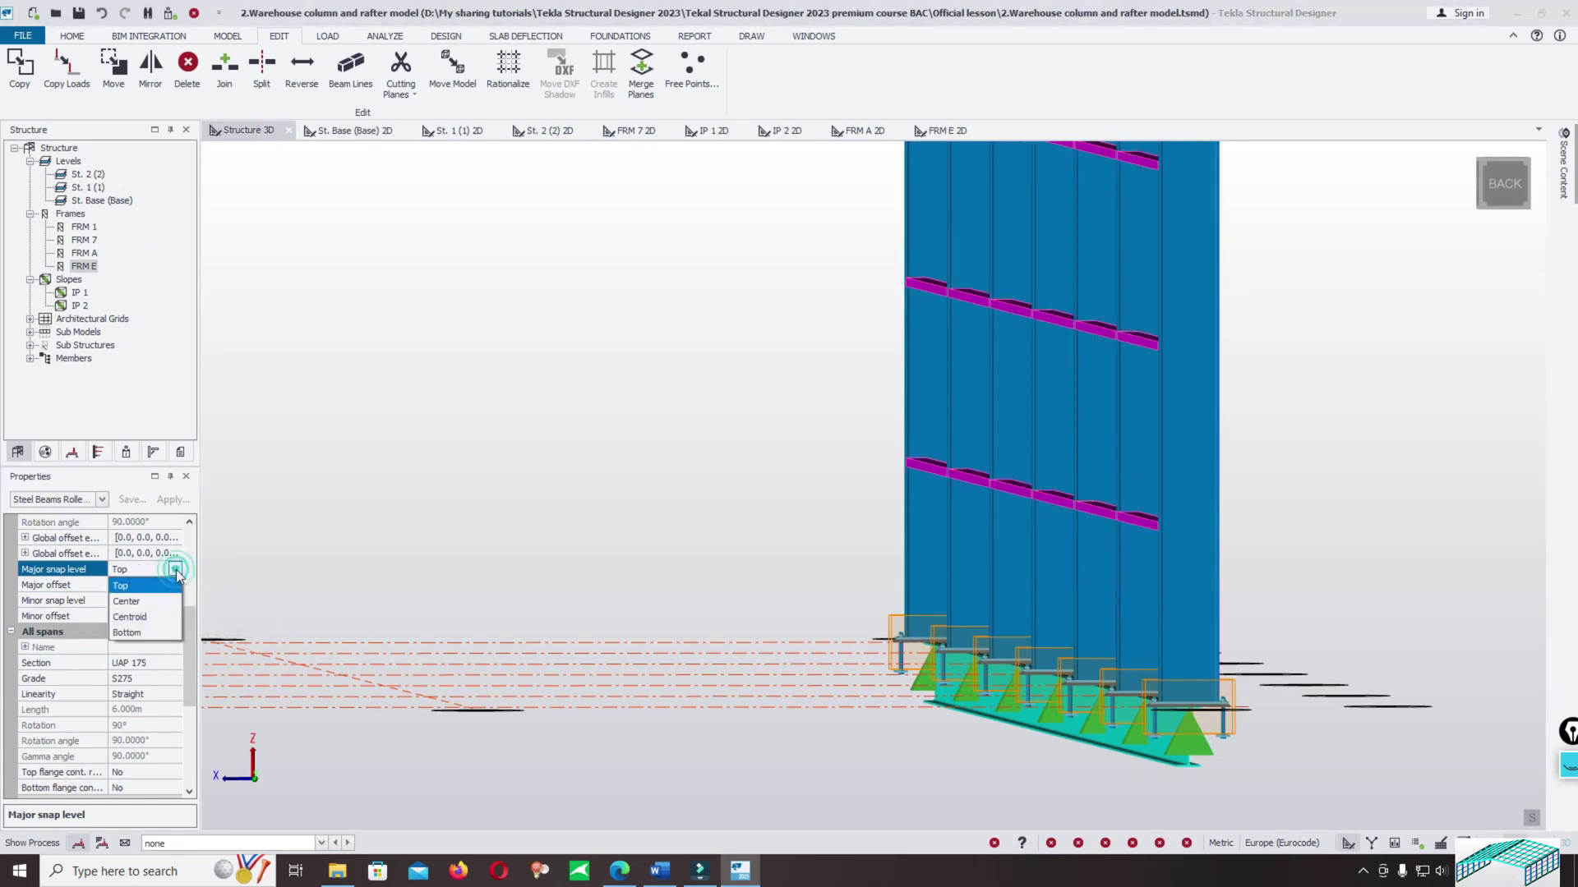
# Set the major offset of the FRM A side-wall infill beams to -250 mm and check their position against the columns.
pyautogui.click(161, 586)
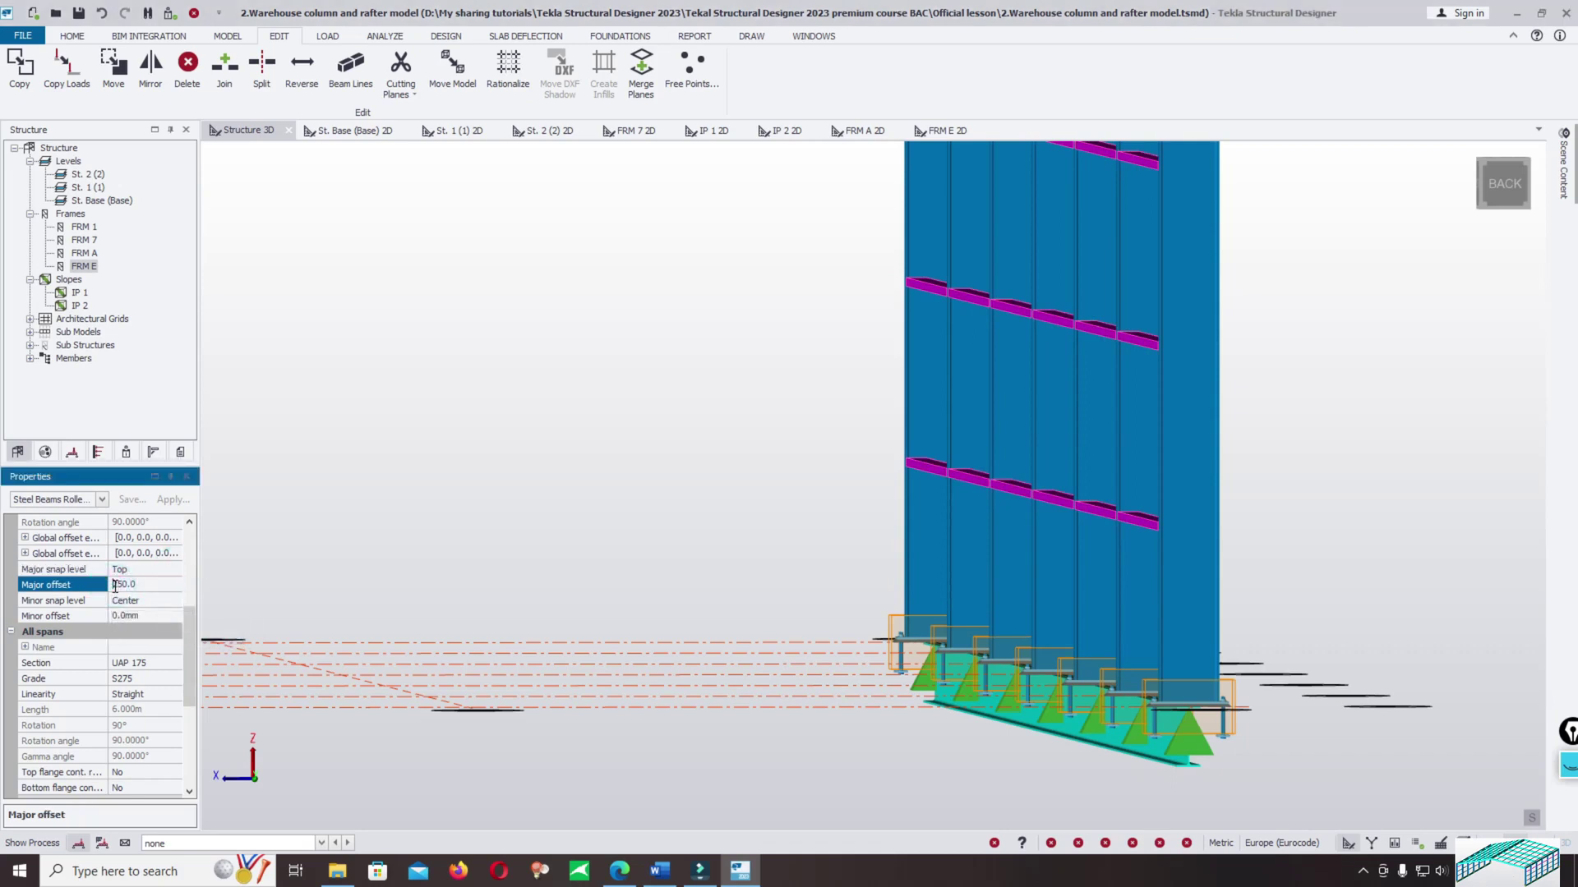
pyautogui.press('Return')
pyautogui.moveTo(963, 524); pyautogui.dragTo(1153, 513, button='right')
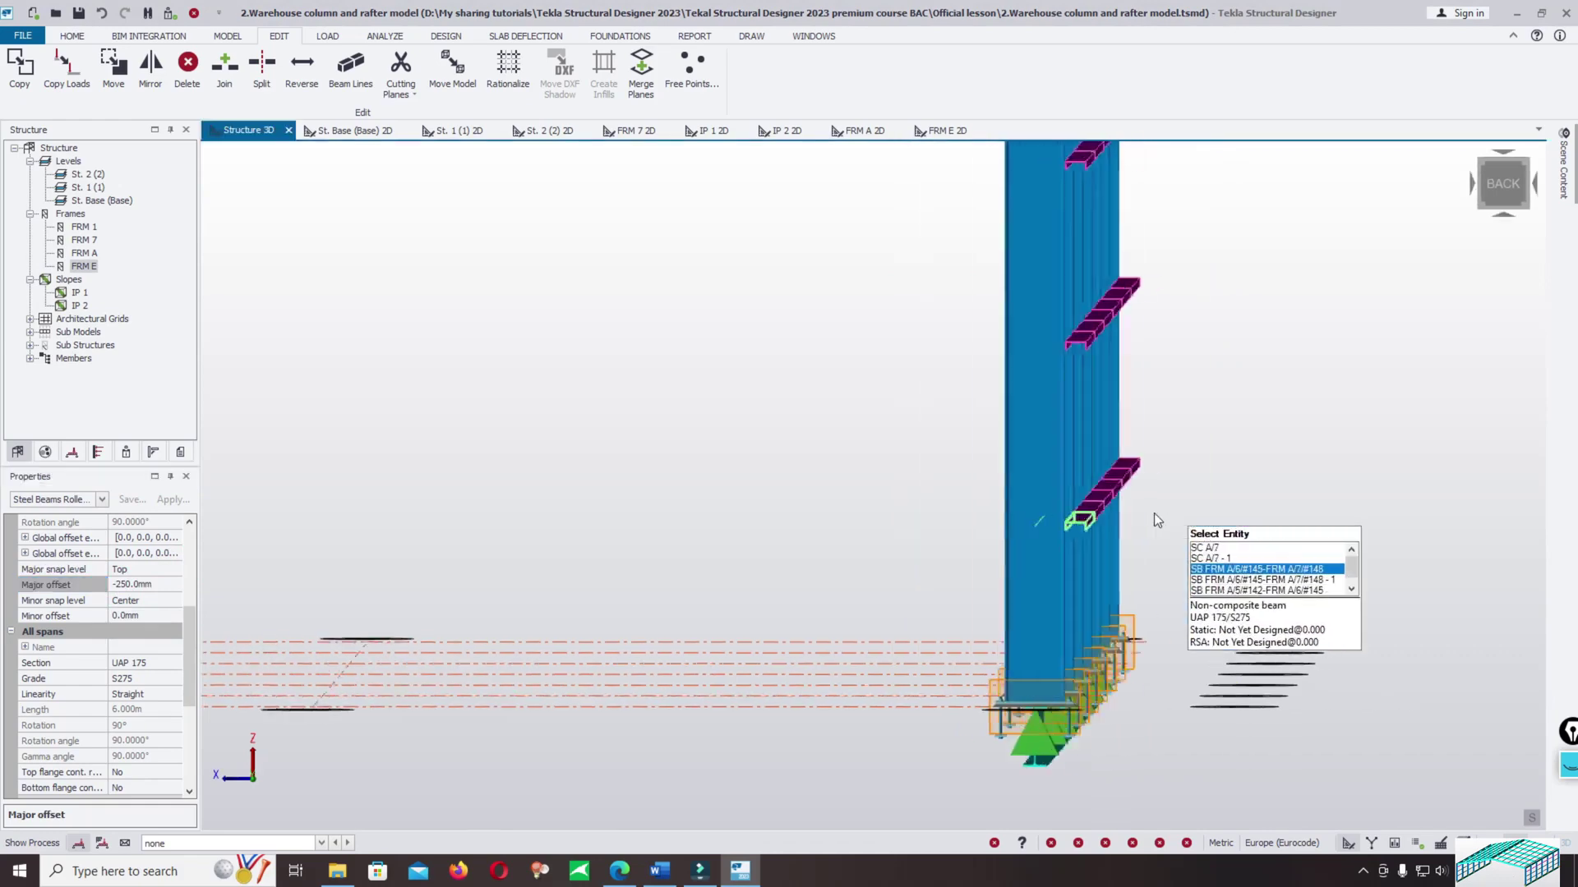
pyautogui.moveTo(1152, 514); pyautogui.dragTo(855, 463, button='middle')
pyautogui.moveTo(580, 415); pyautogui.dragTo(856, 465, button='middle')
pyautogui.moveTo(855, 466); pyautogui.dragTo(831, 470, button='right')
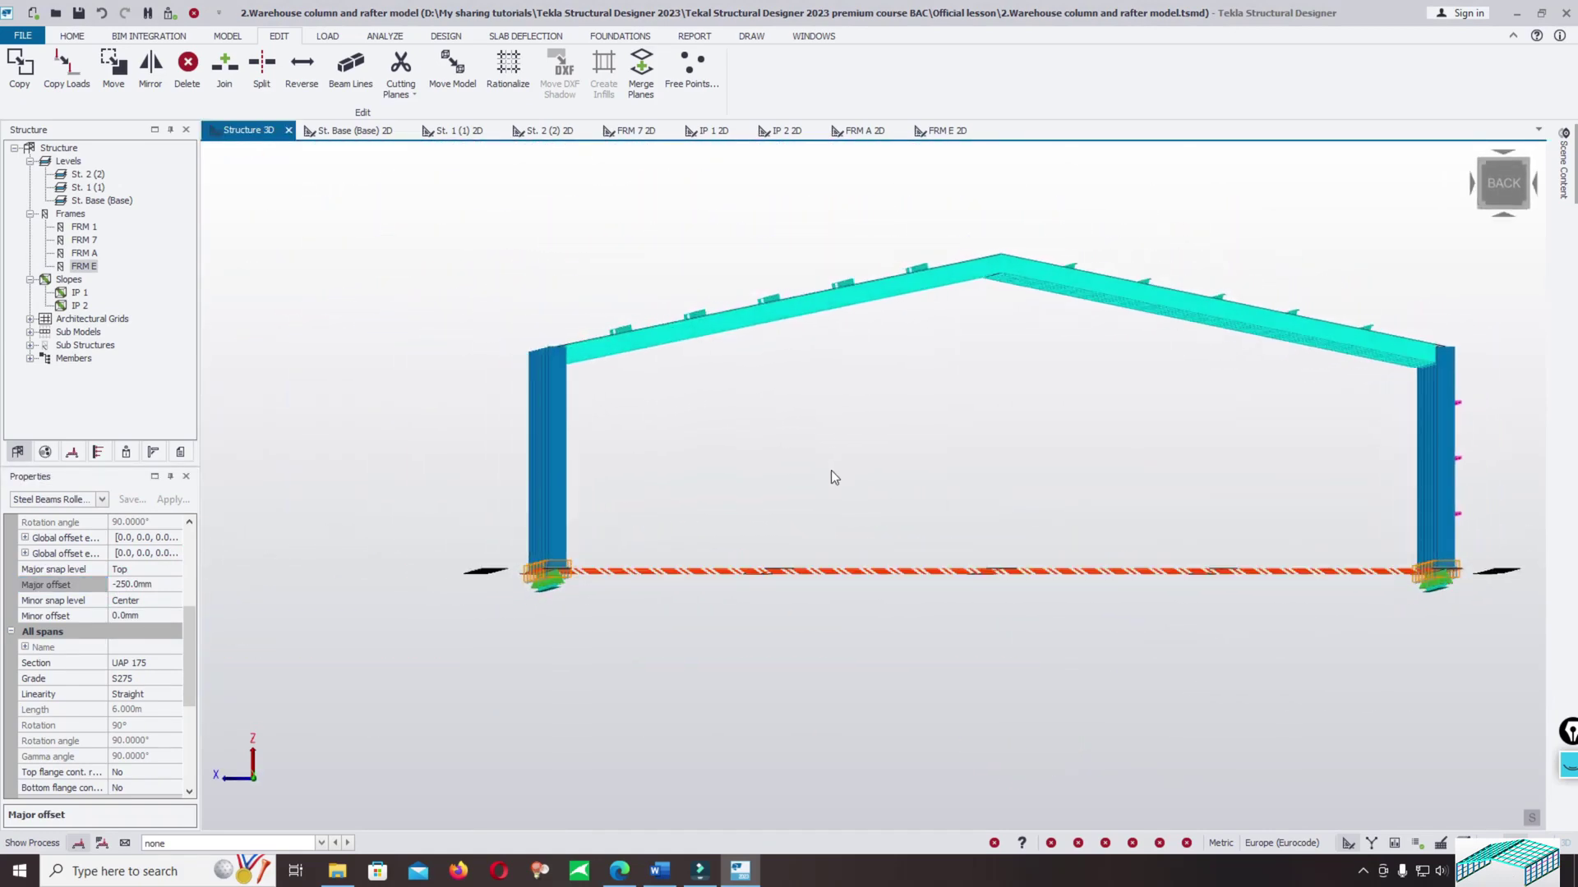
# Replace the selection with the FRM E side-wall infill beams and set their major offset to 250 mm.
pyautogui.press('Escape')
pyautogui.moveTo(466, 376); pyautogui.dragTo(649, 546)
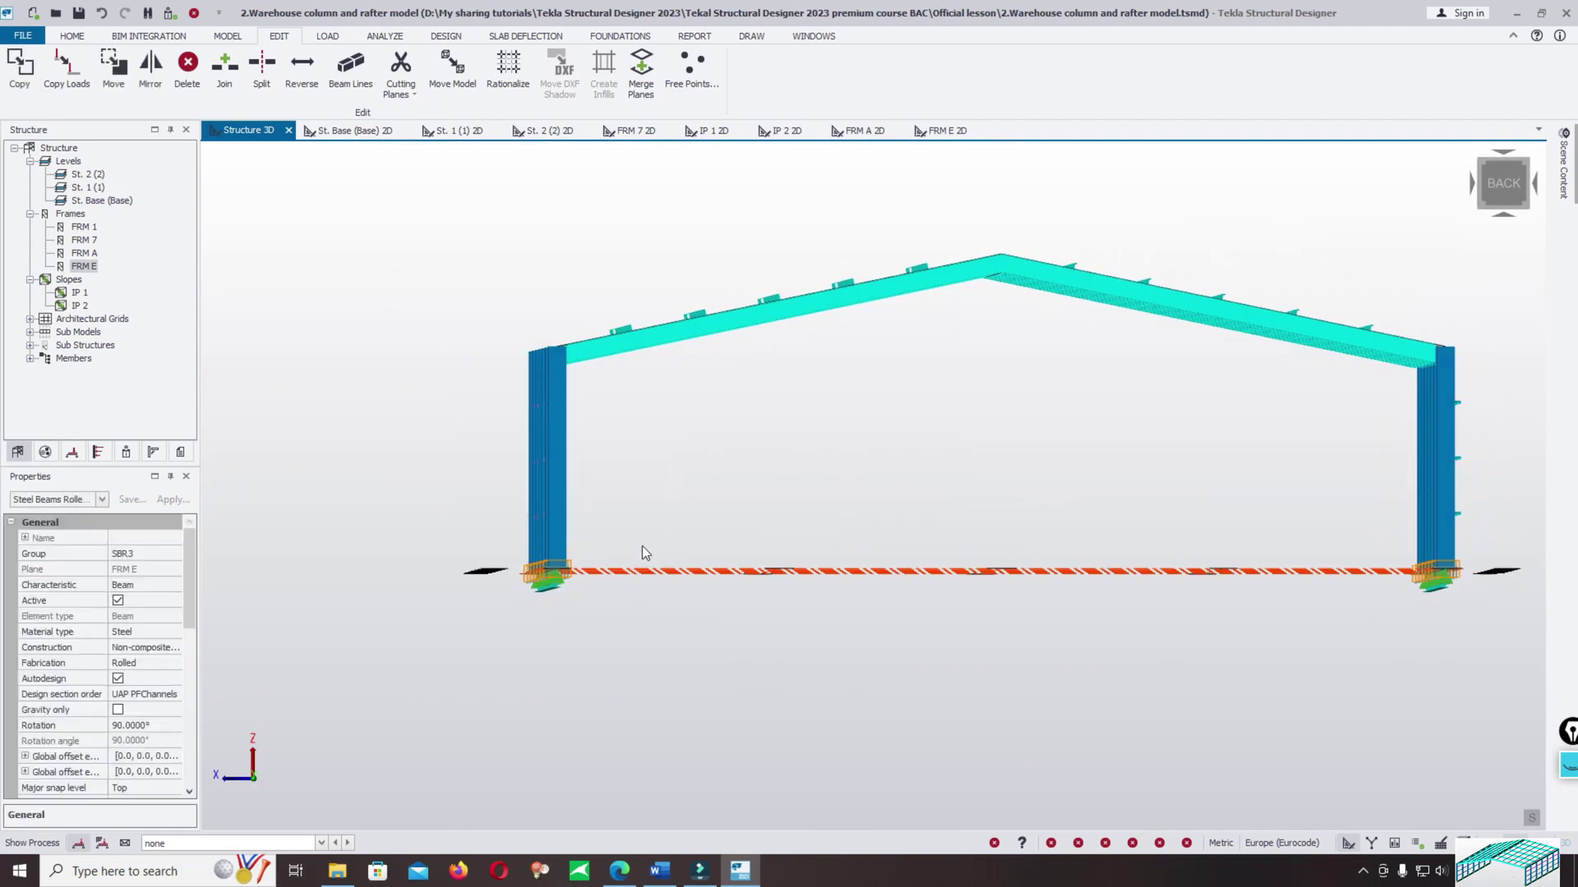
pyautogui.moveTo(184, 587); pyautogui.dragTo(189, 664)
pyautogui.click(159, 602)
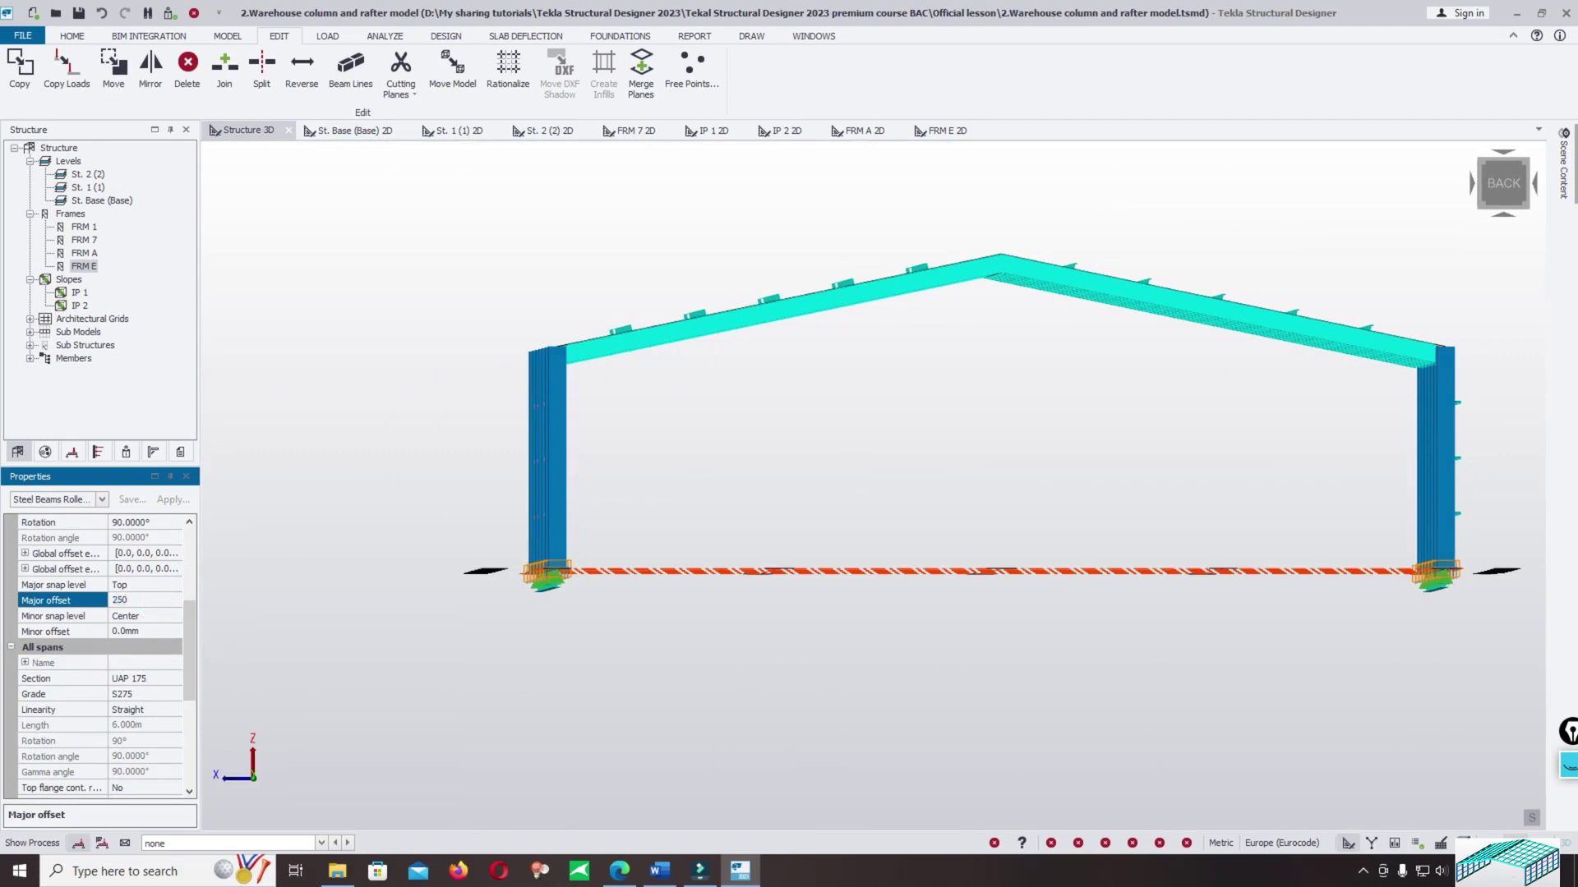
pyautogui.scroll(3, 485, 475)
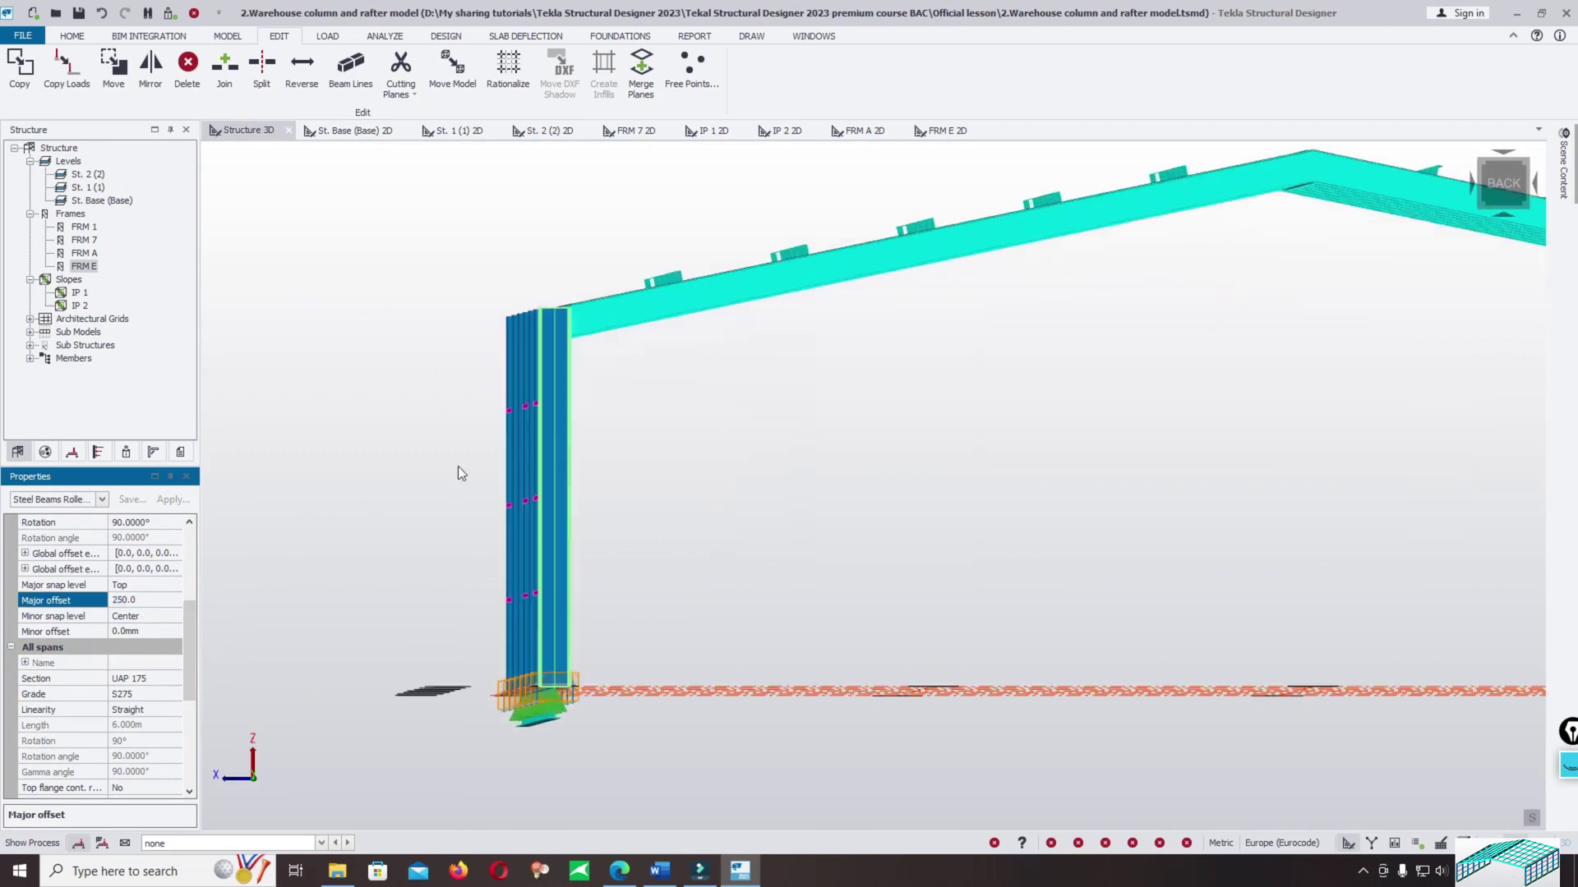
# Set the major snap level of the FRM E side-wall infill beams to Bottom, check their position, and clear the selection.
pyautogui.click(169, 586)
pyautogui.click(175, 586)
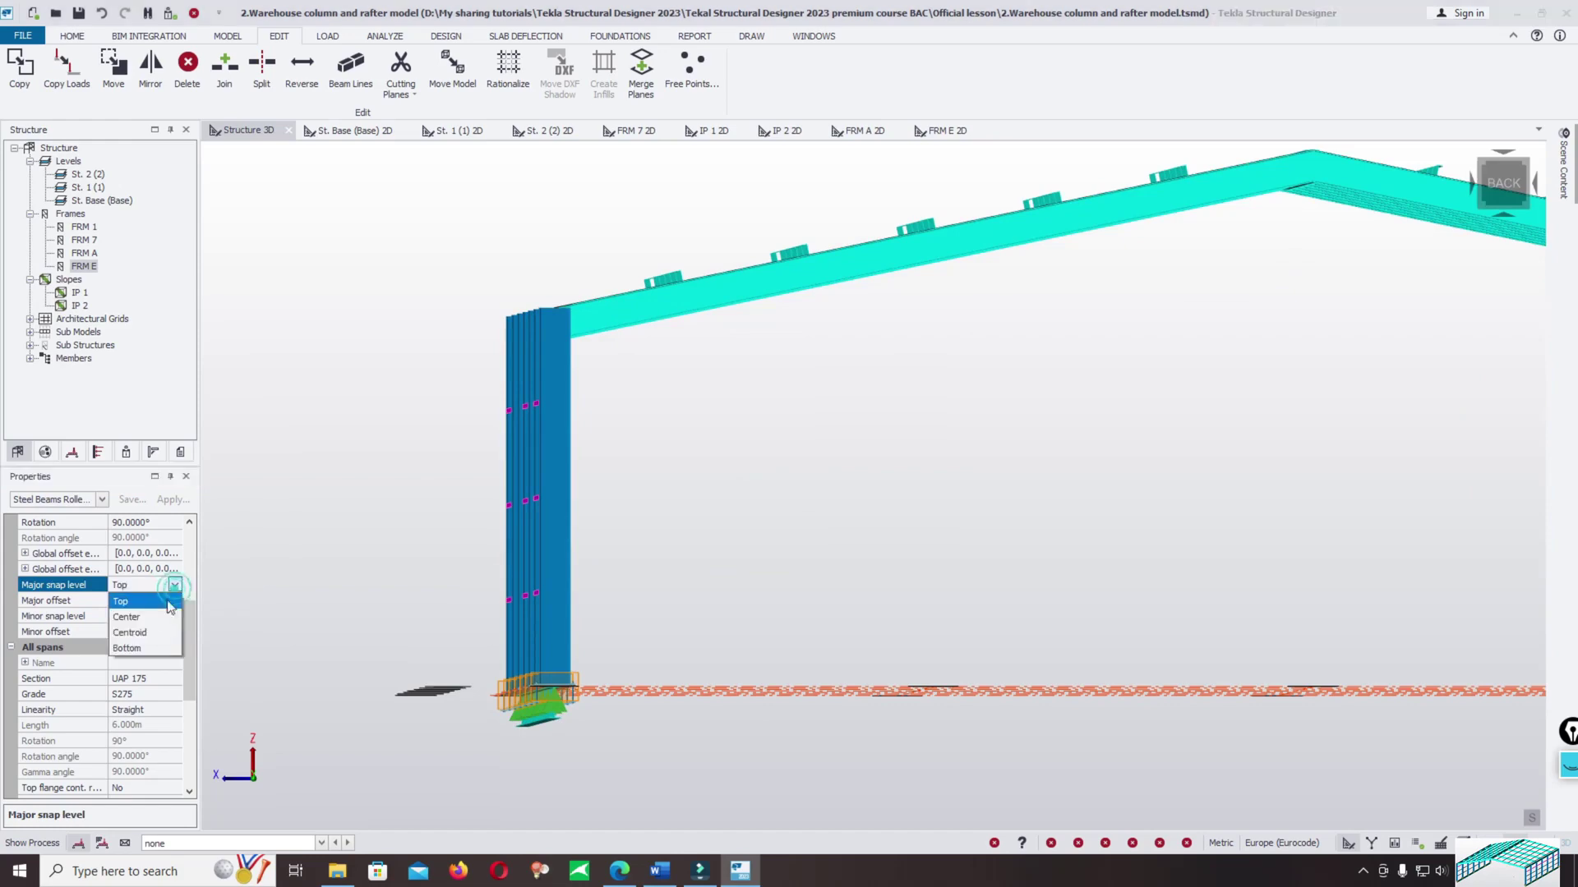
pyautogui.click(127, 648)
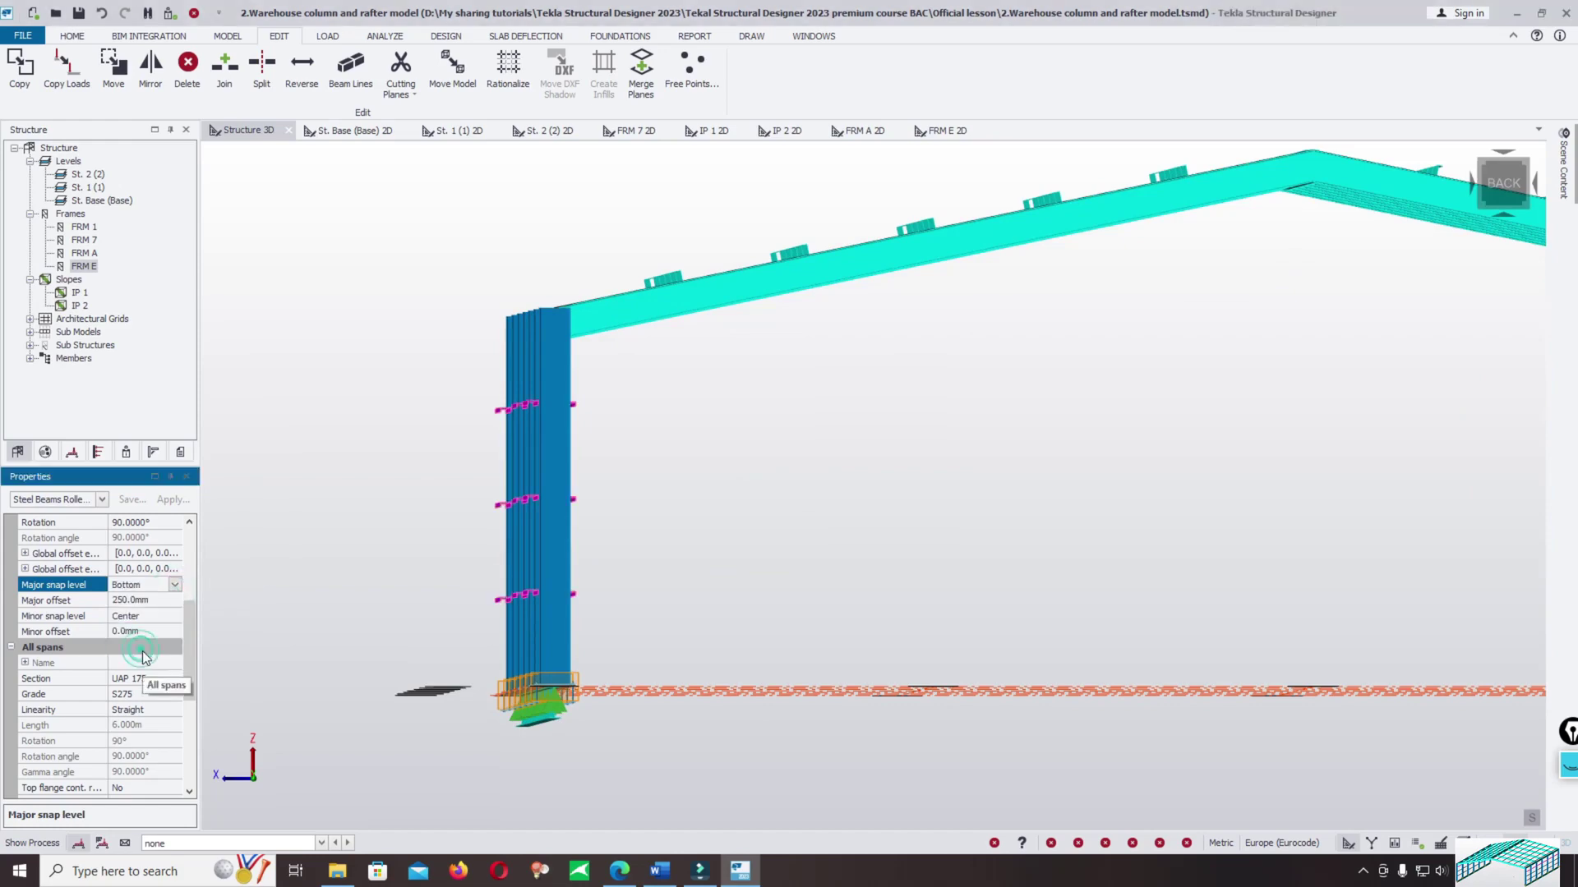
pyautogui.scroll(3, 645, 497)
pyautogui.moveTo(662, 502)
pyautogui.mouseDown(button='right')
pyautogui.moveTo(679, 510)
pyautogui.moveTo(656, 485)
pyautogui.mouseUp(button='right')
pyautogui.click(656, 485)
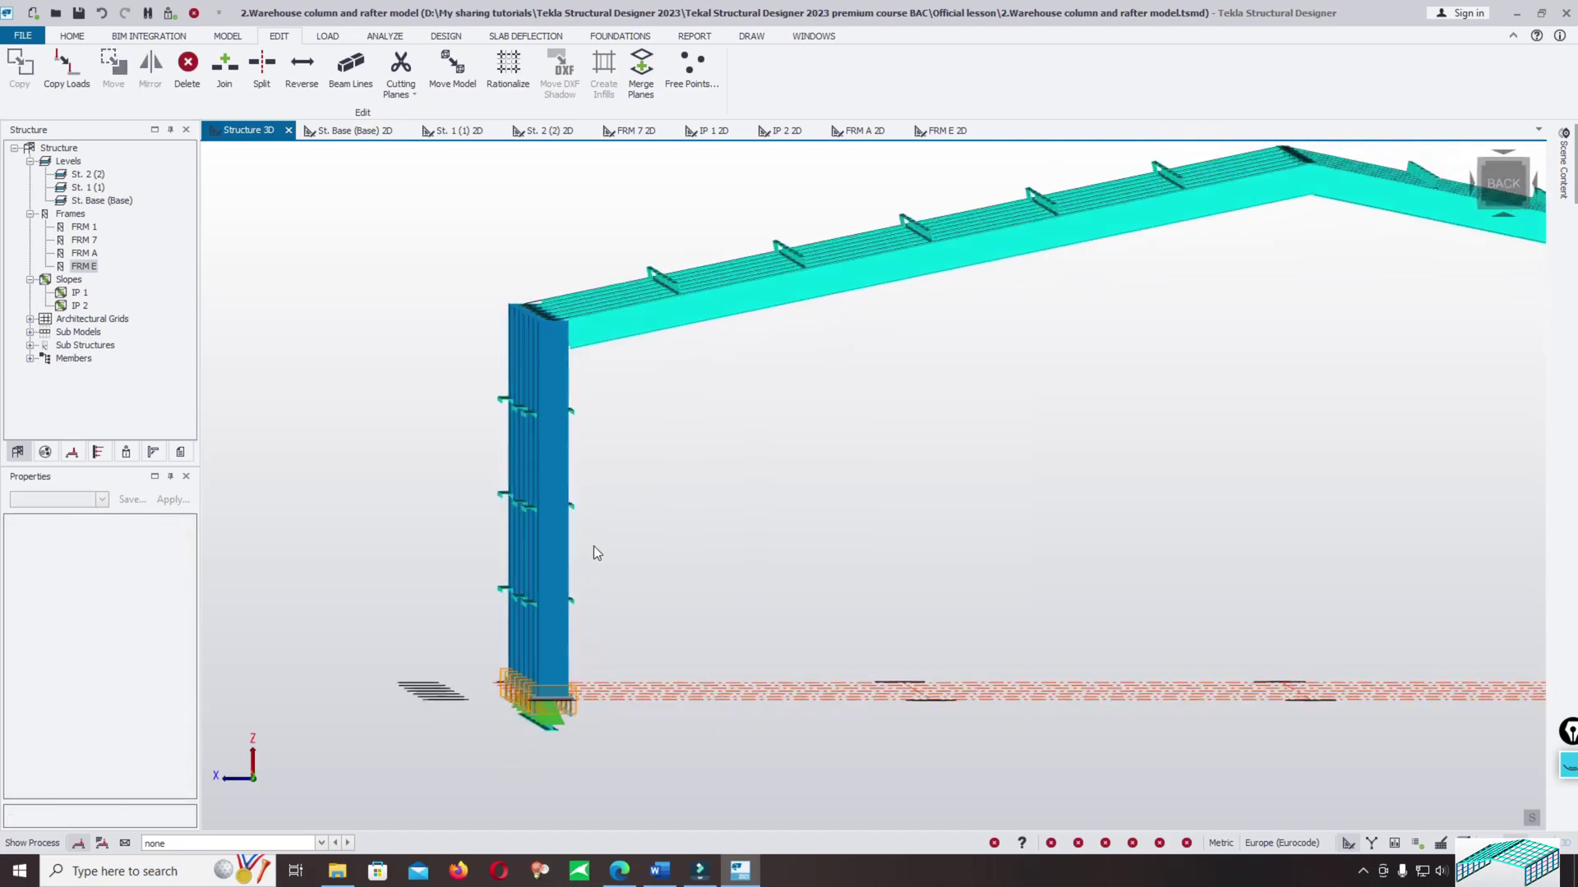
# Reselect the FRM E side-wall infill beams, set their major offset to 0 mm, and reapply the Bottom major snap level.
pyautogui.moveTo(401, 377); pyautogui.dragTo(687, 621)
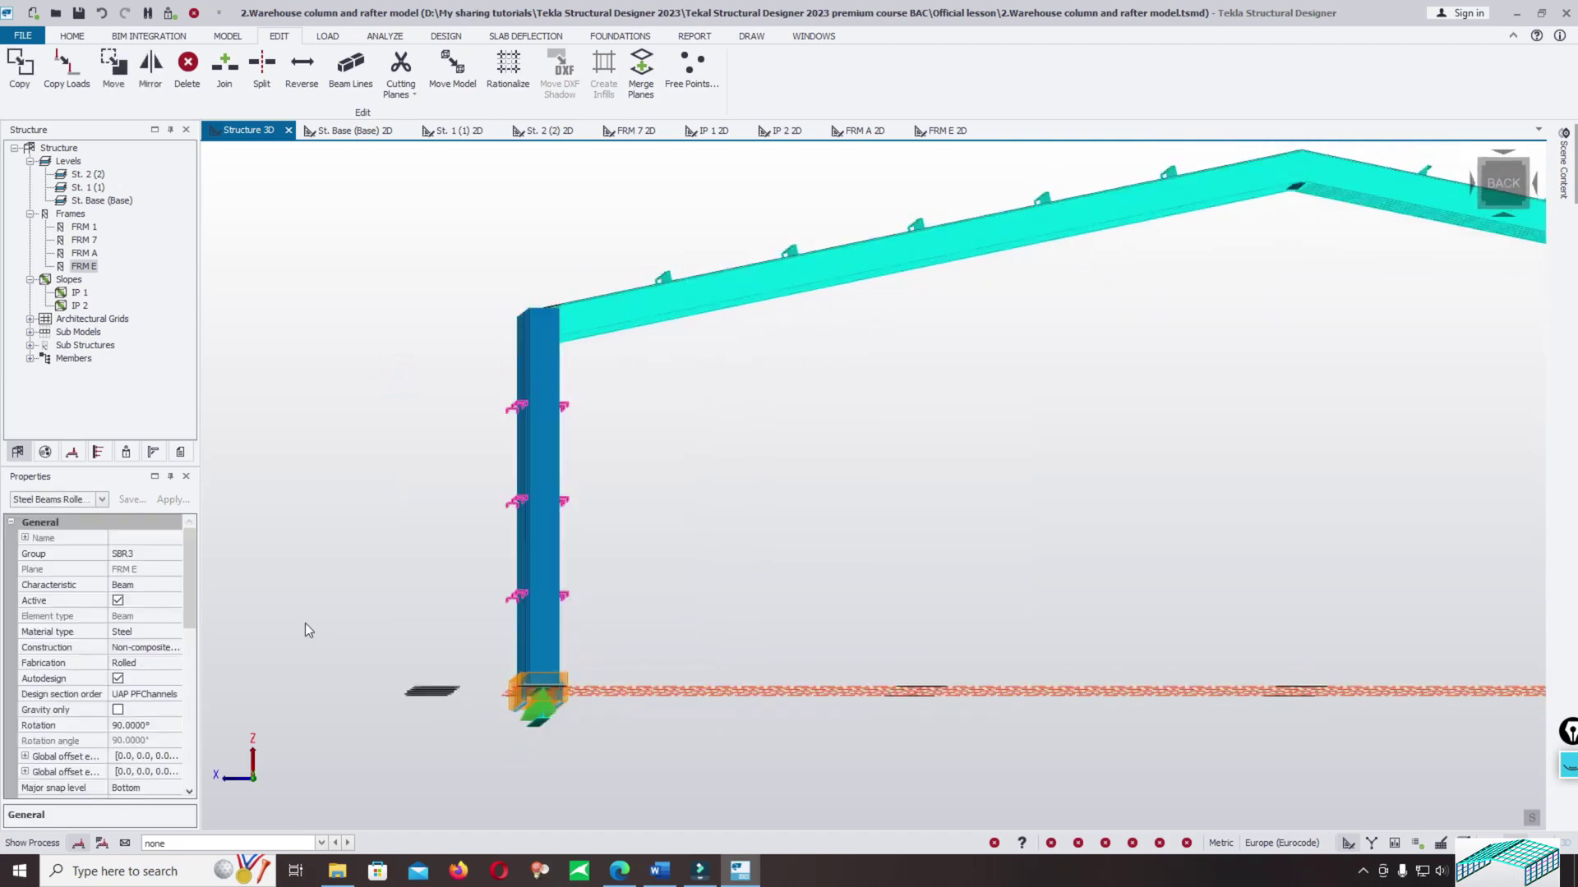
pyautogui.moveTo(191, 599); pyautogui.dragTo(195, 661)
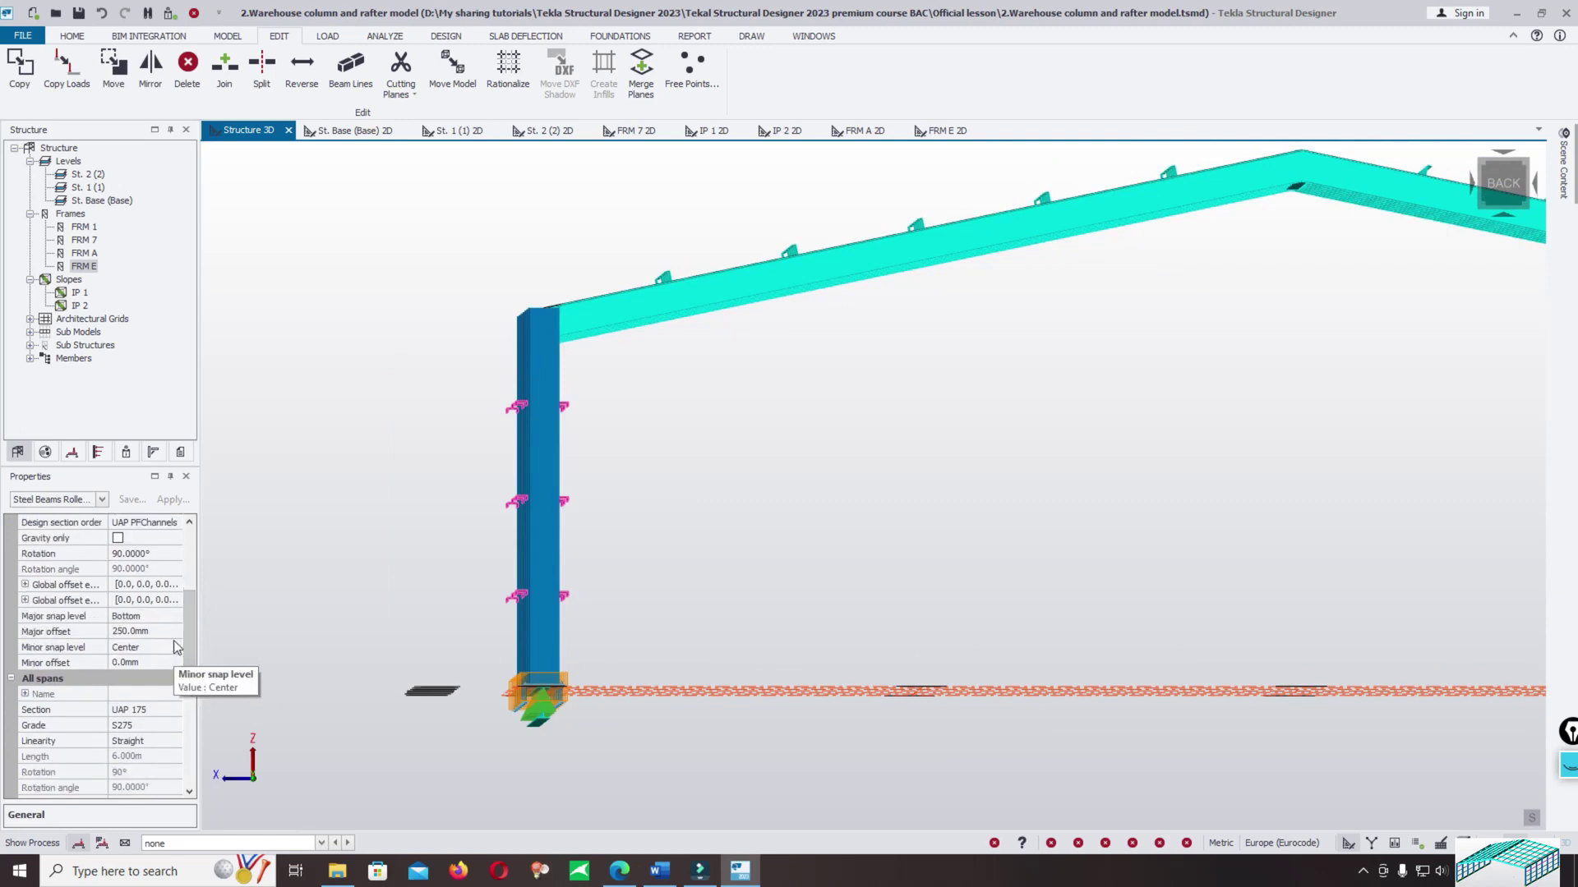
pyautogui.click(170, 628)
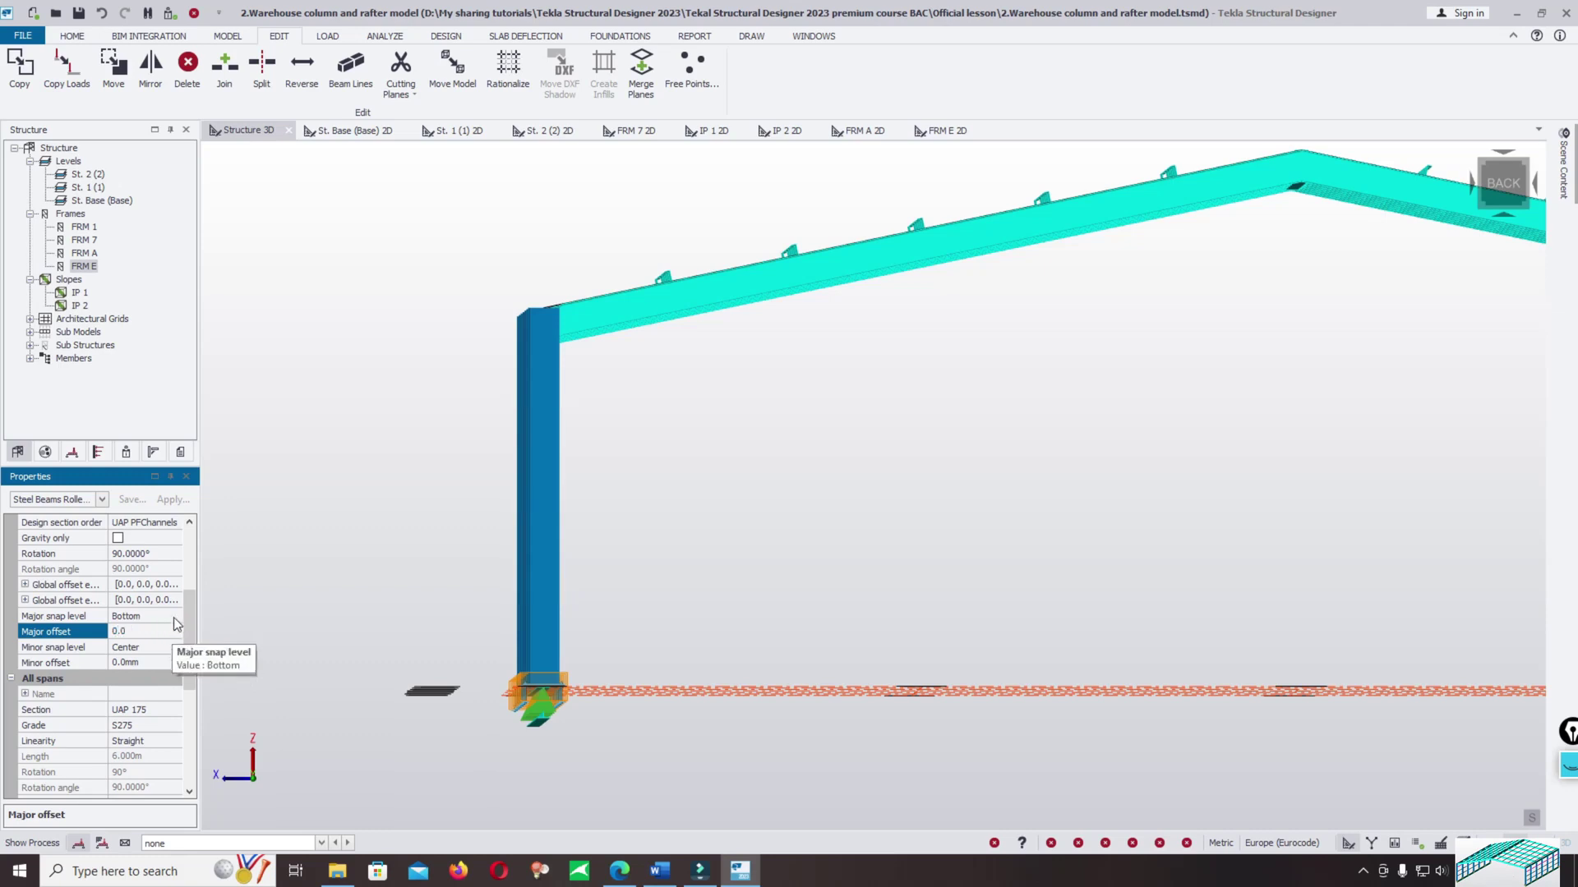
pyautogui.click(143, 617)
pyautogui.click(175, 616)
pyautogui.click(140, 680)
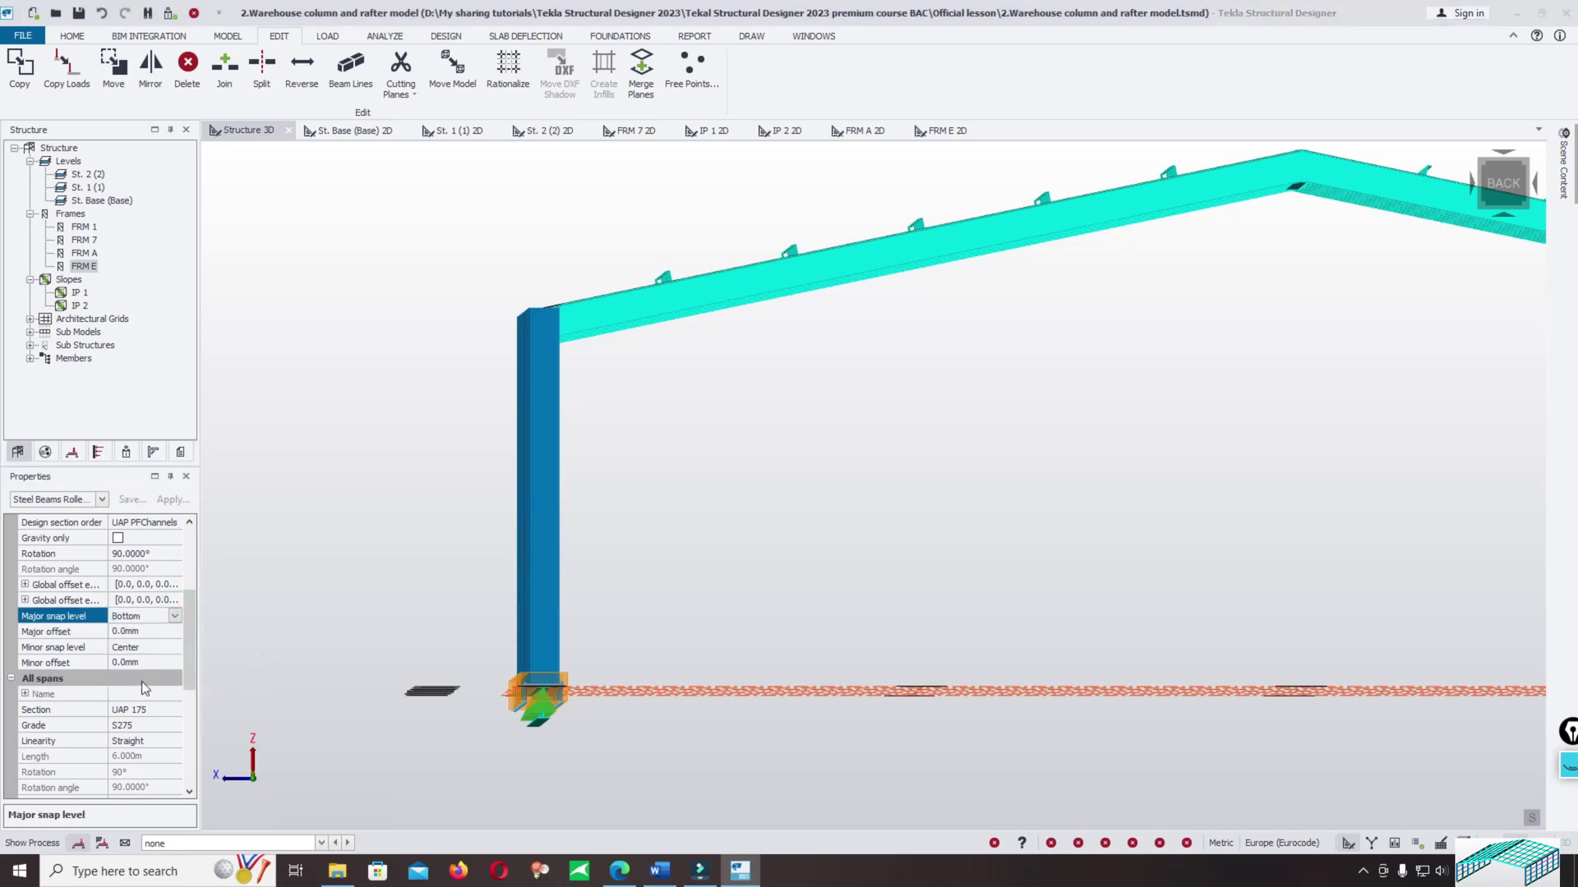
# Set the FRM E infill beams' major offset to 250 mm, check both side walls in 3D, and clear the selection.
pyautogui.click(163, 631)
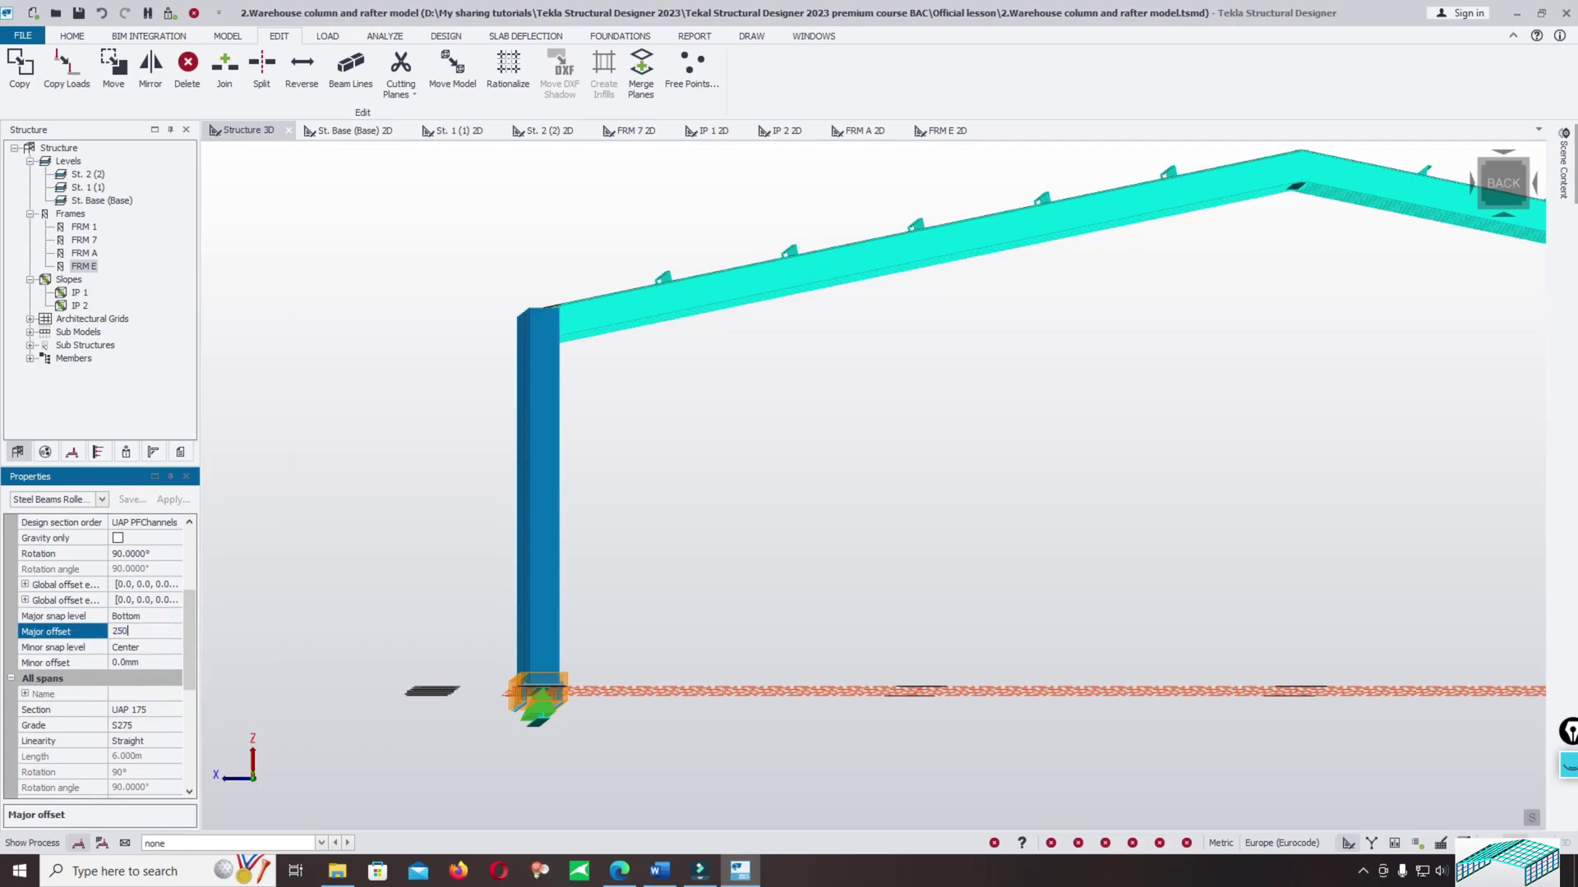
pyautogui.moveTo(652, 567); pyautogui.dragTo(531, 587, button='right')
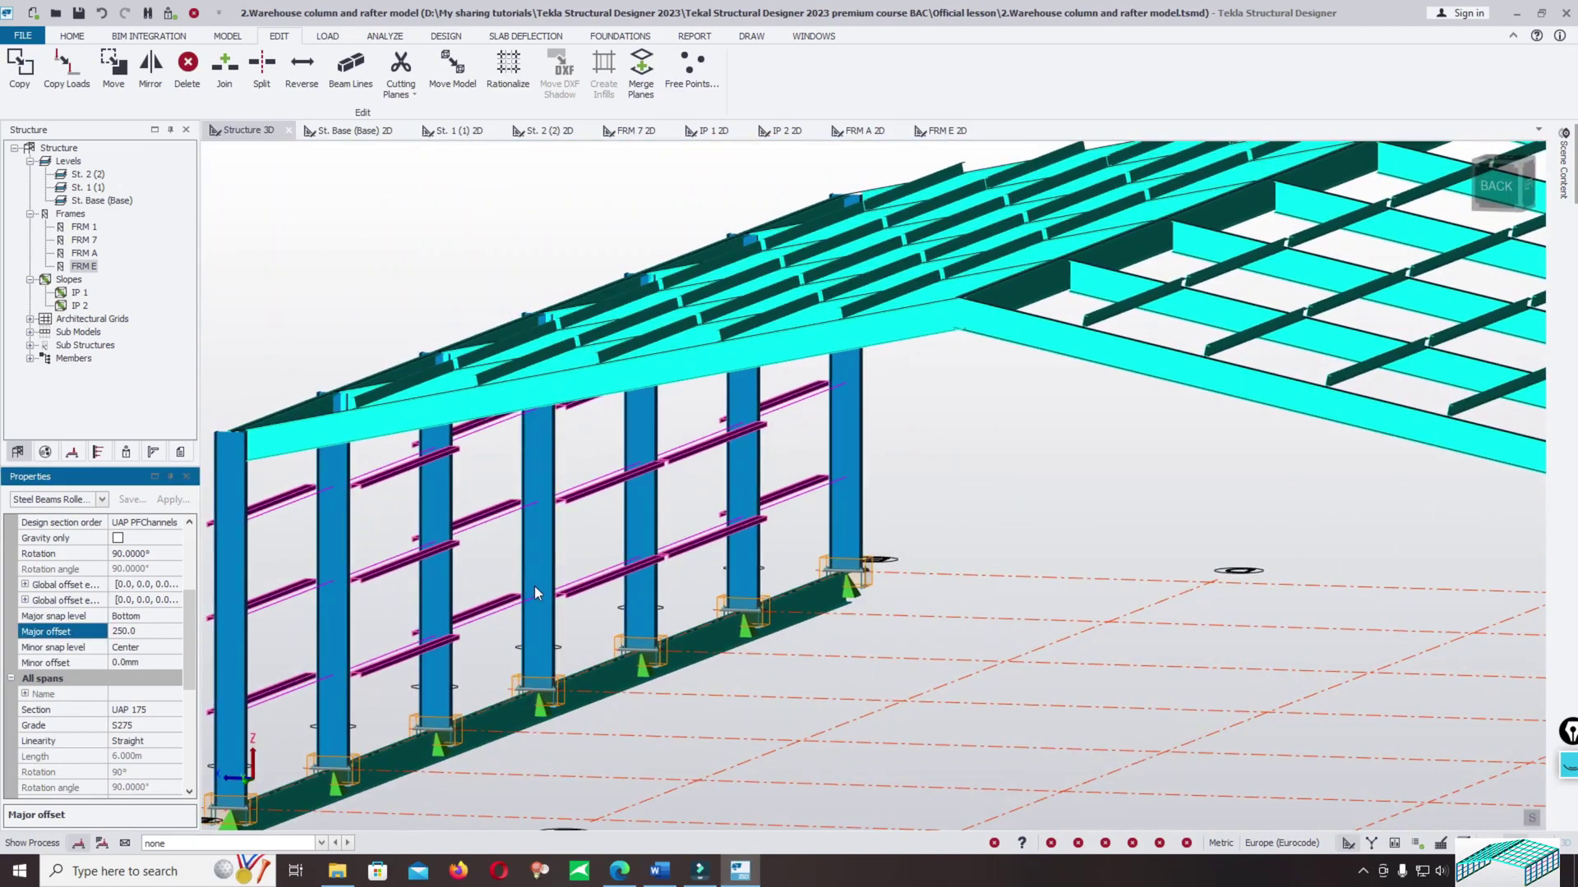
pyautogui.moveTo(433, 615)
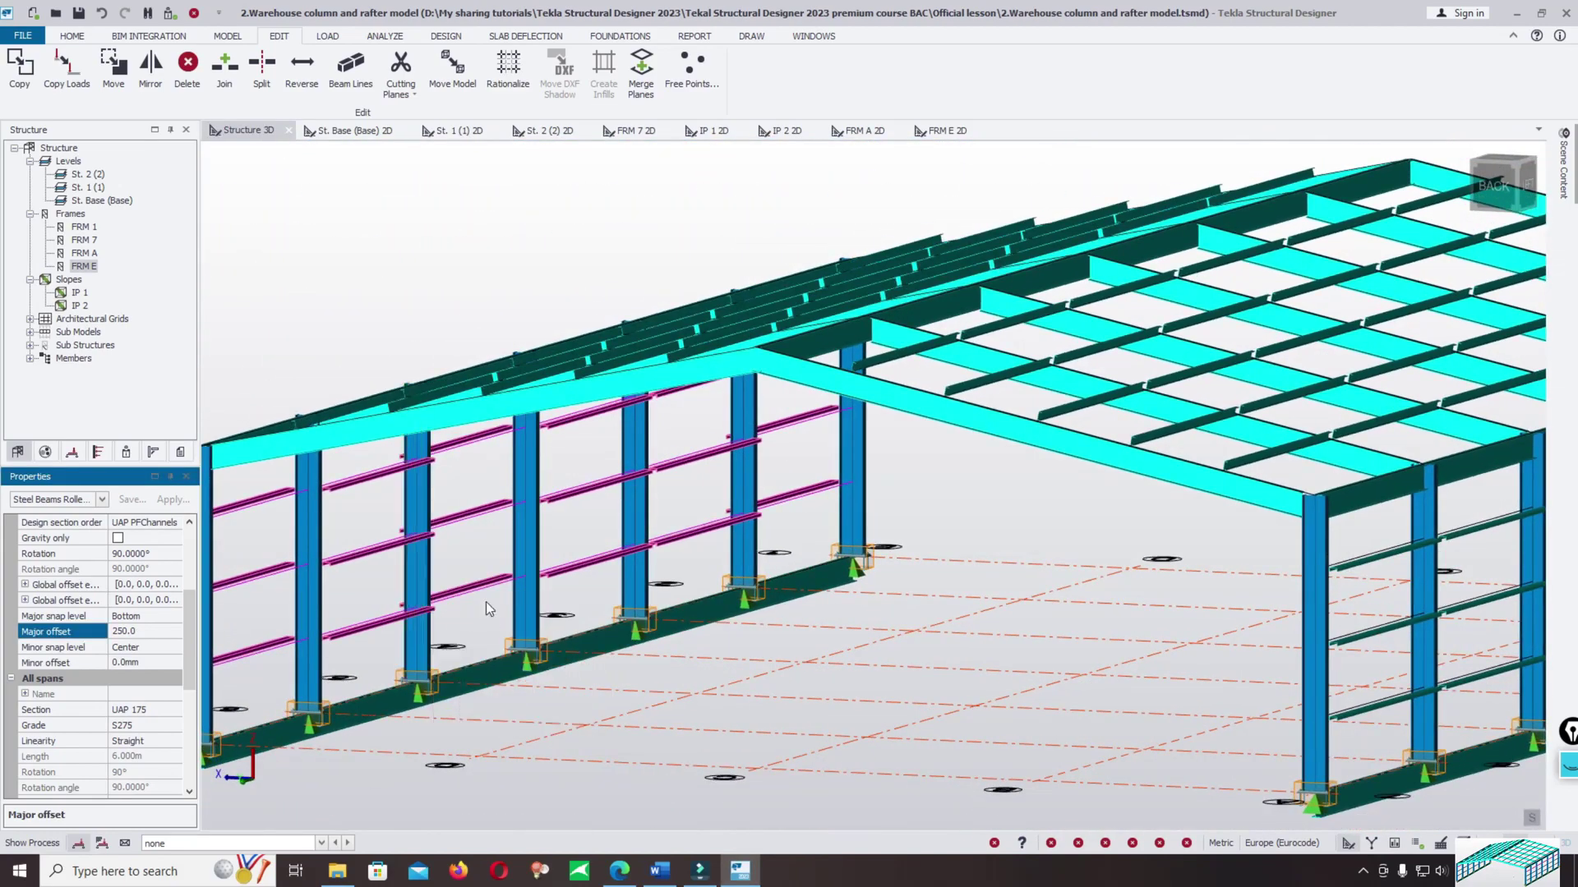
pyautogui.moveTo(409, 634); pyautogui.dragTo(486, 552, button='middle')
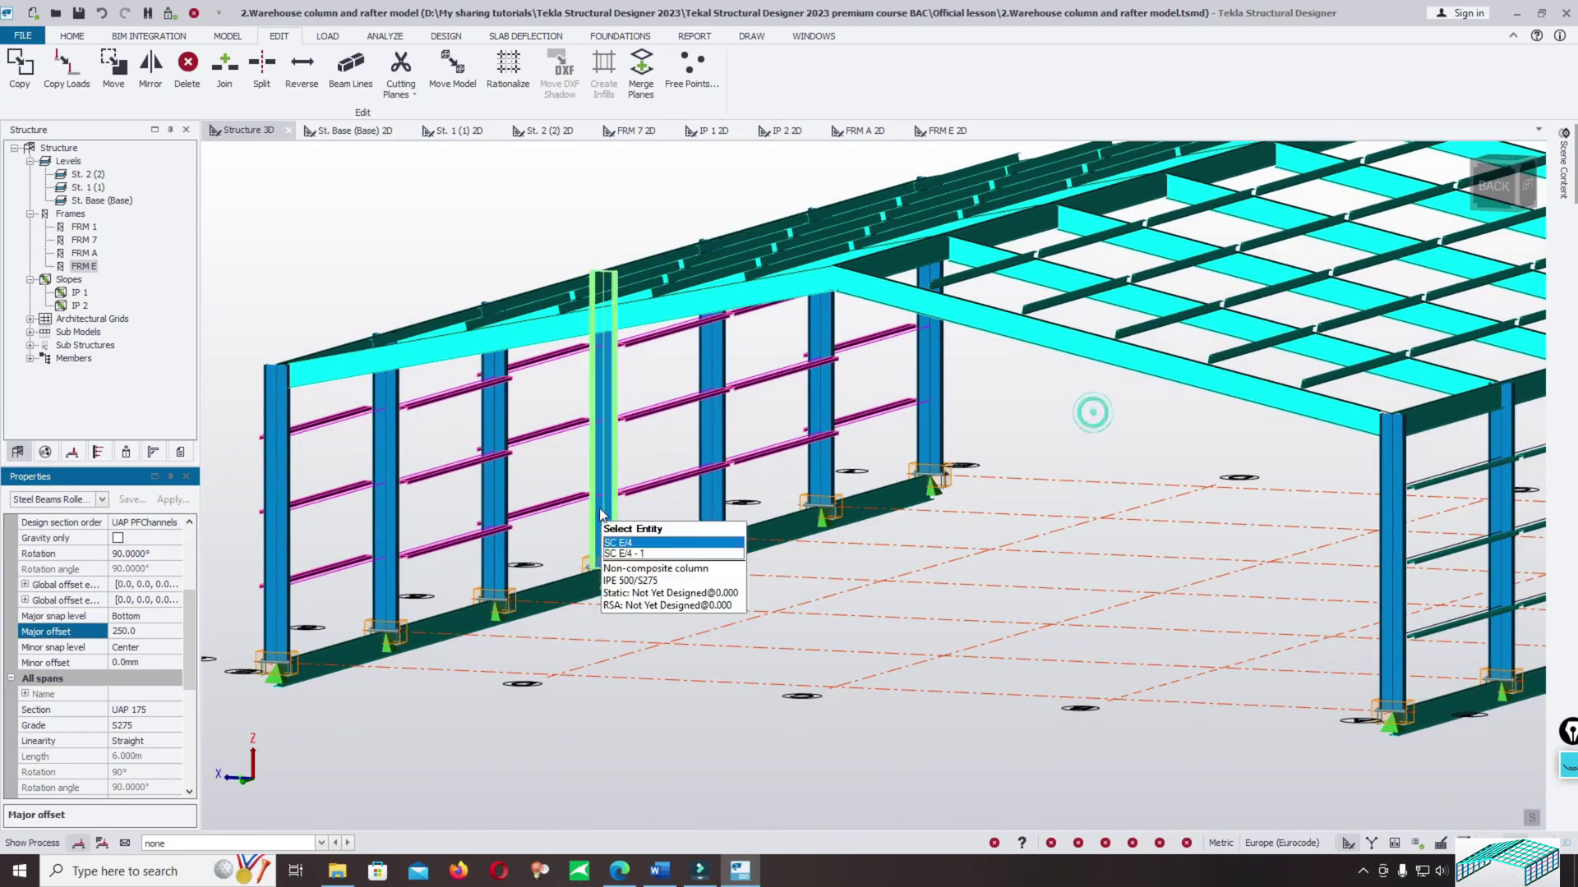
pyautogui.click(683, 211)
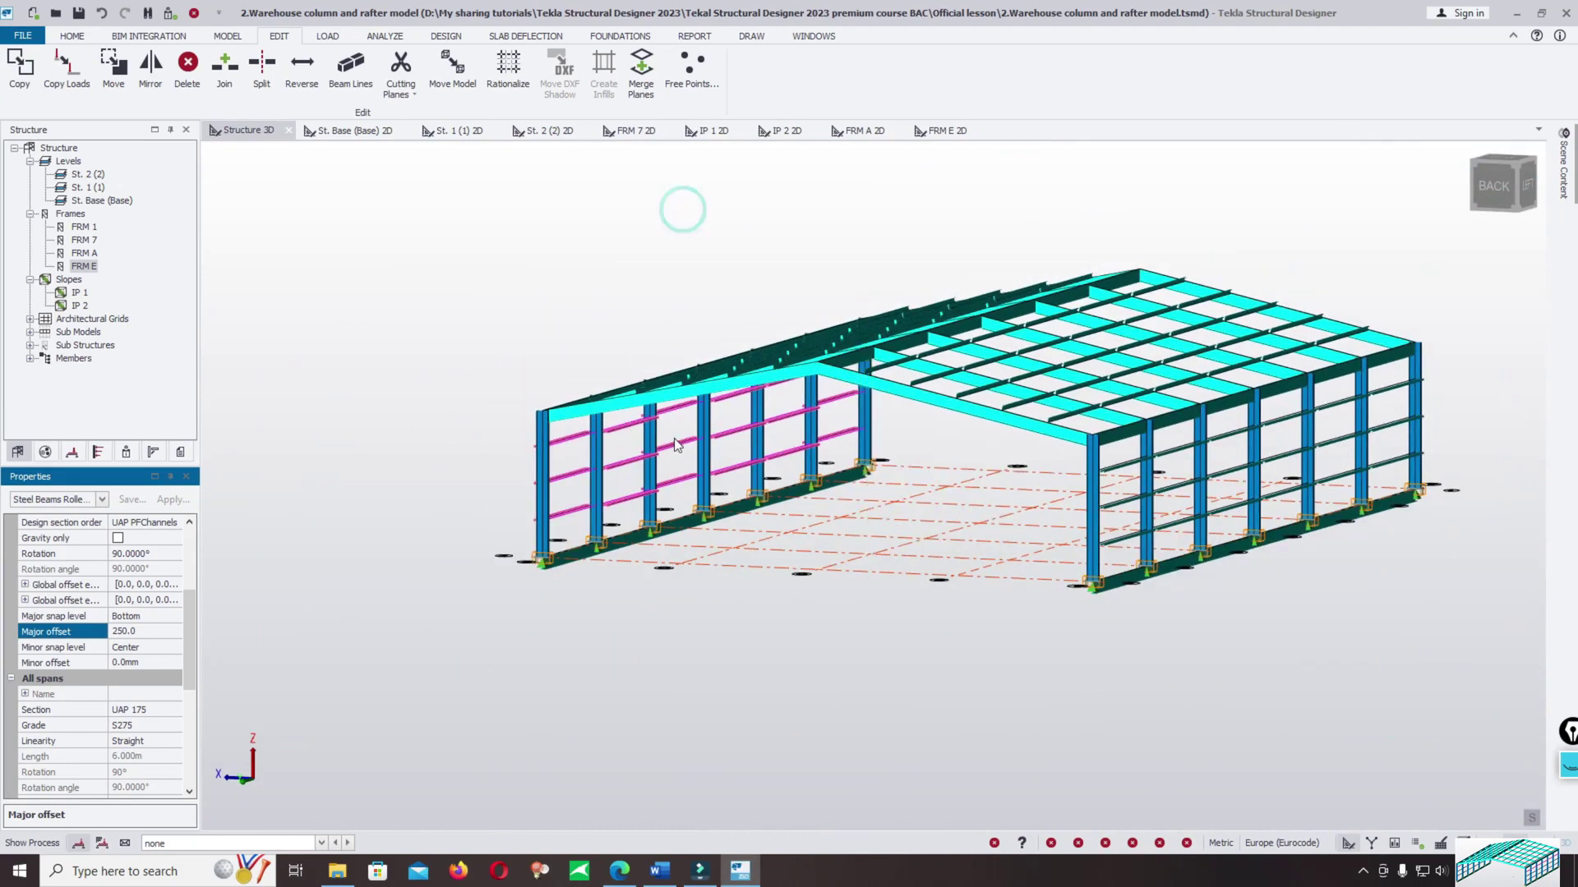
pyautogui.moveTo(674, 445); pyautogui.dragTo(1027, 498, button='right')
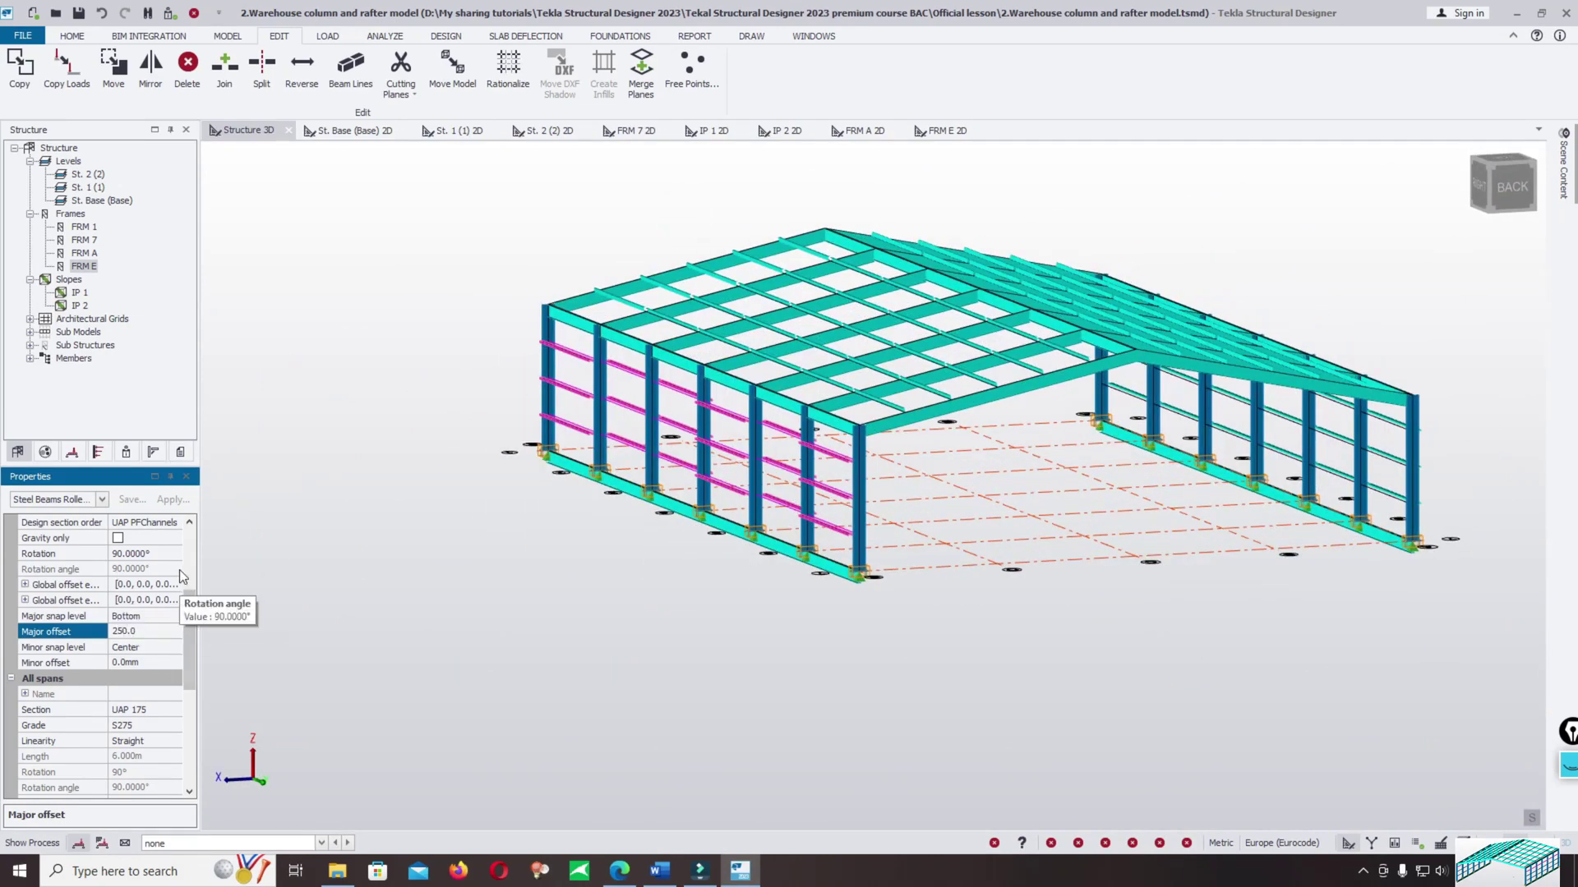
pyautogui.click(180, 572)
pyautogui.click(72, 36)
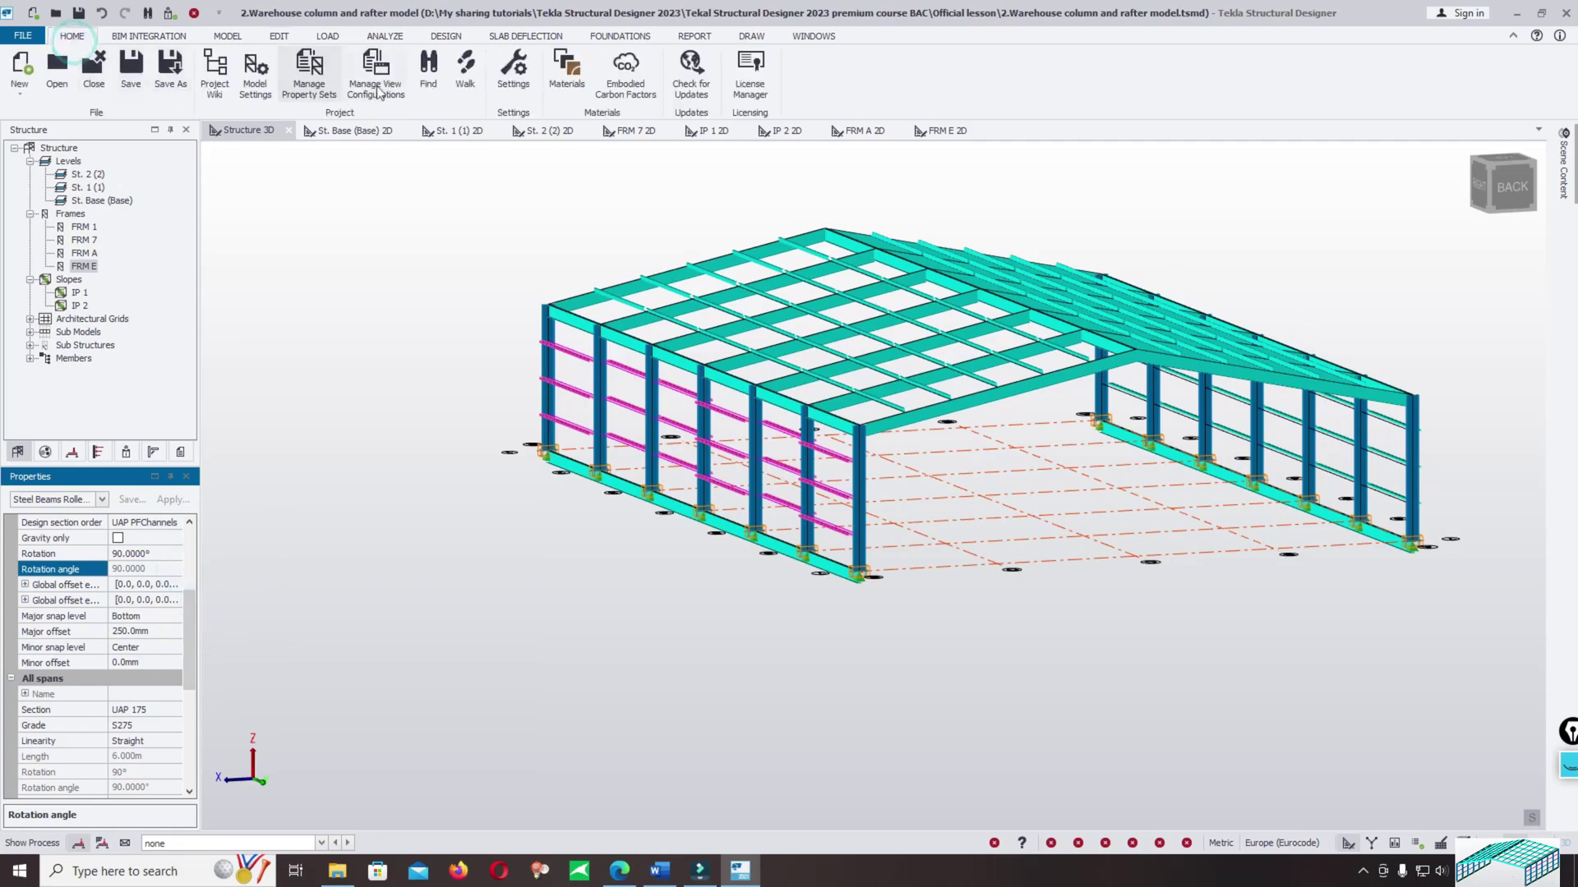
pyautogui.click(447, 236)
# Examine the FRM E wall beams up close, including the snap level and offset properties of one bay's beams.
pyautogui.scroll(3, 902, 585)
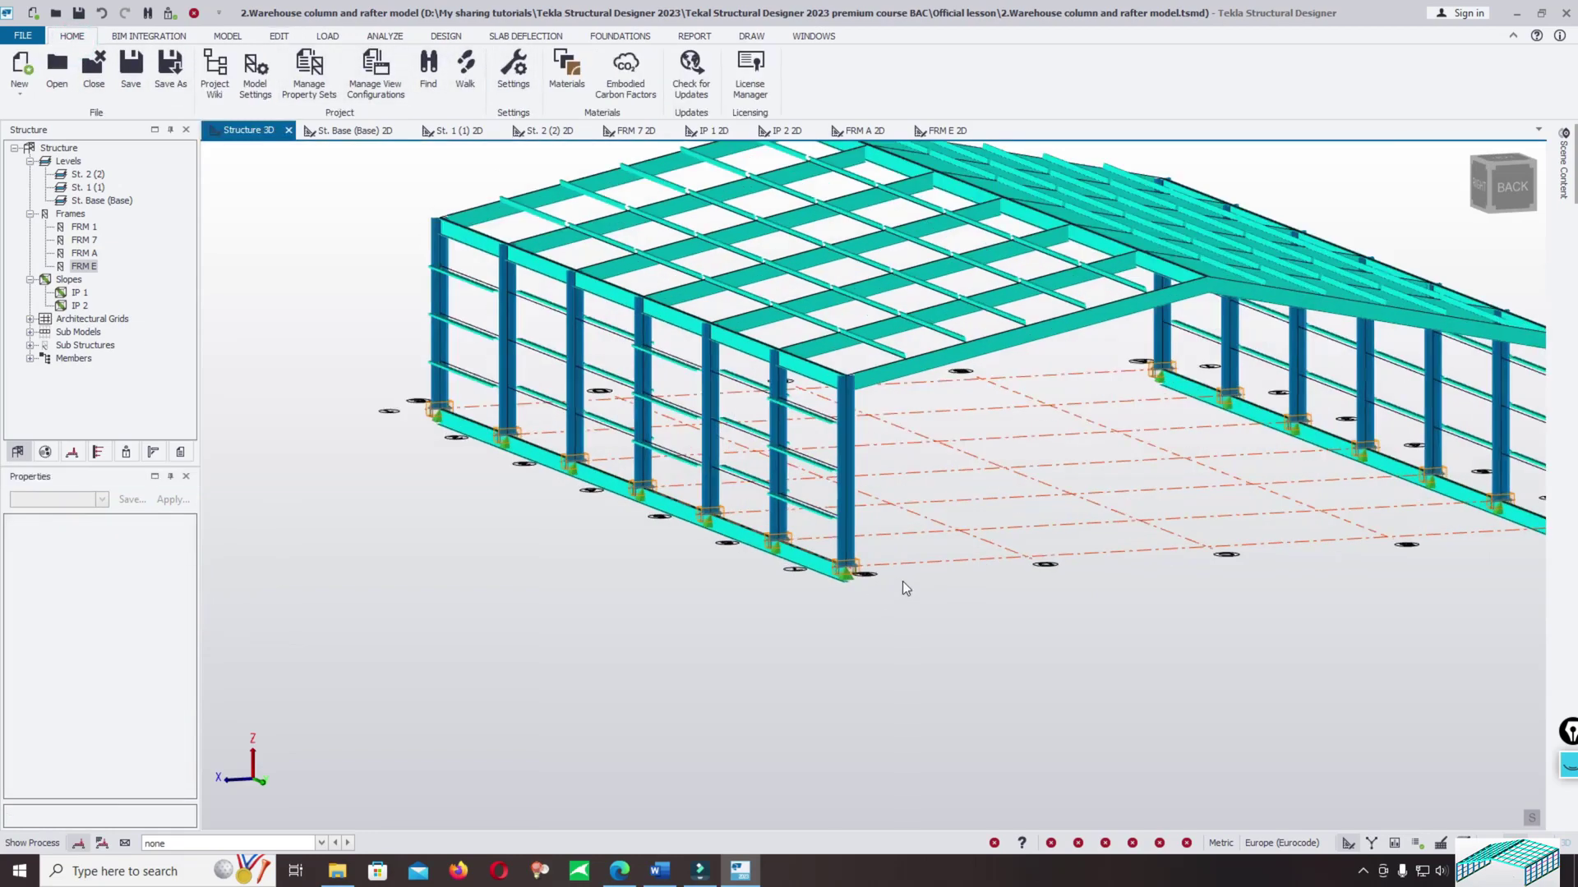
pyautogui.scroll(2, 802, 381)
pyautogui.scroll(5, 840, 476)
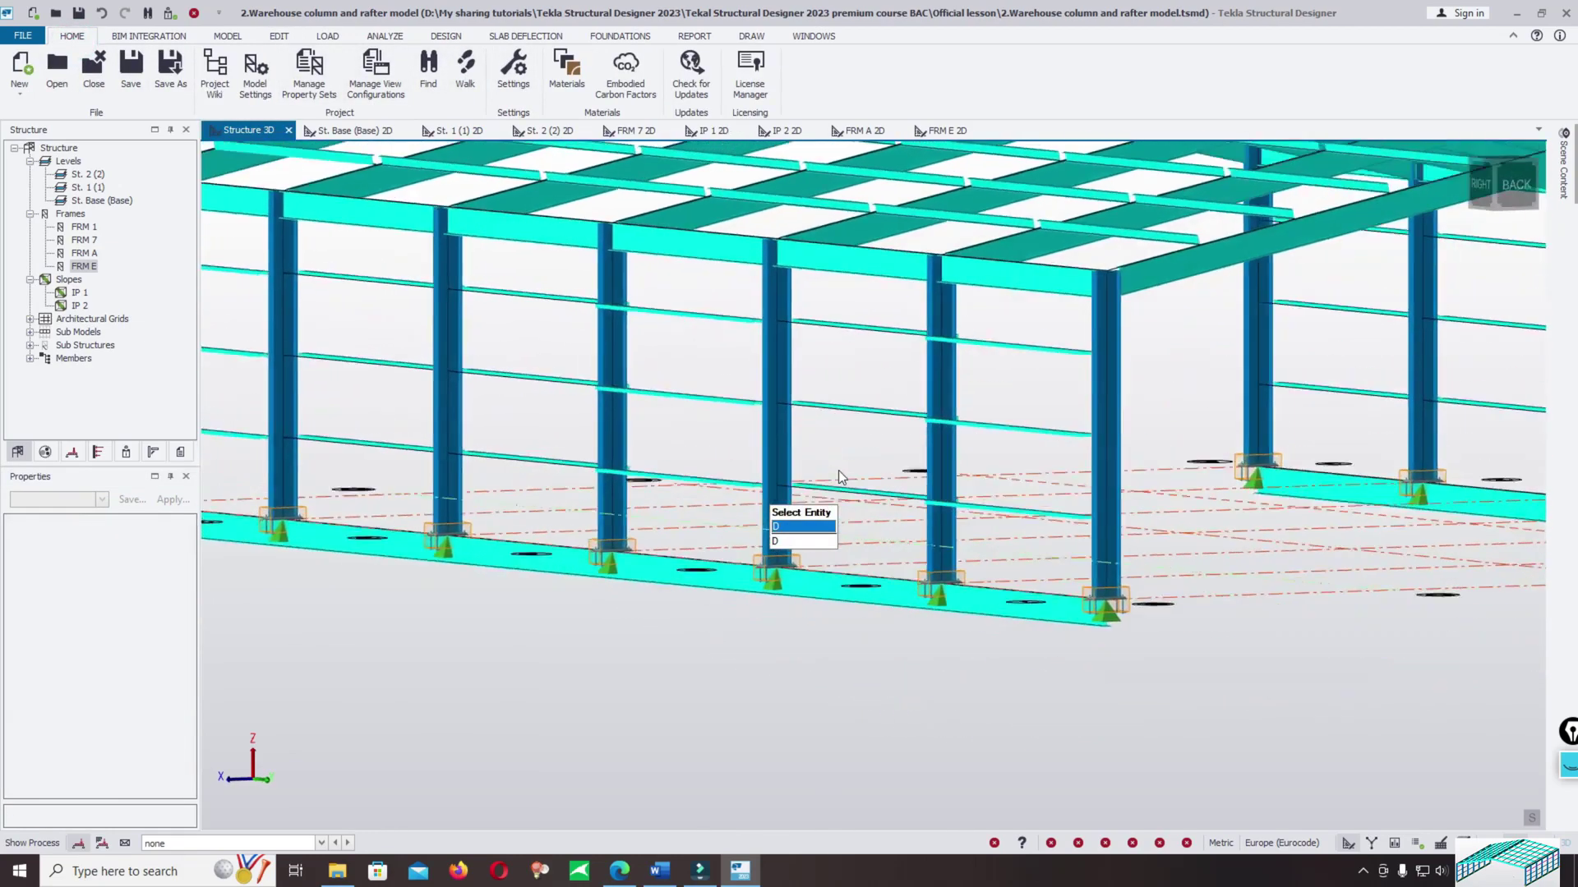
pyautogui.scroll(2, 840, 477)
pyautogui.moveTo(871, 457); pyautogui.dragTo(828, 262)
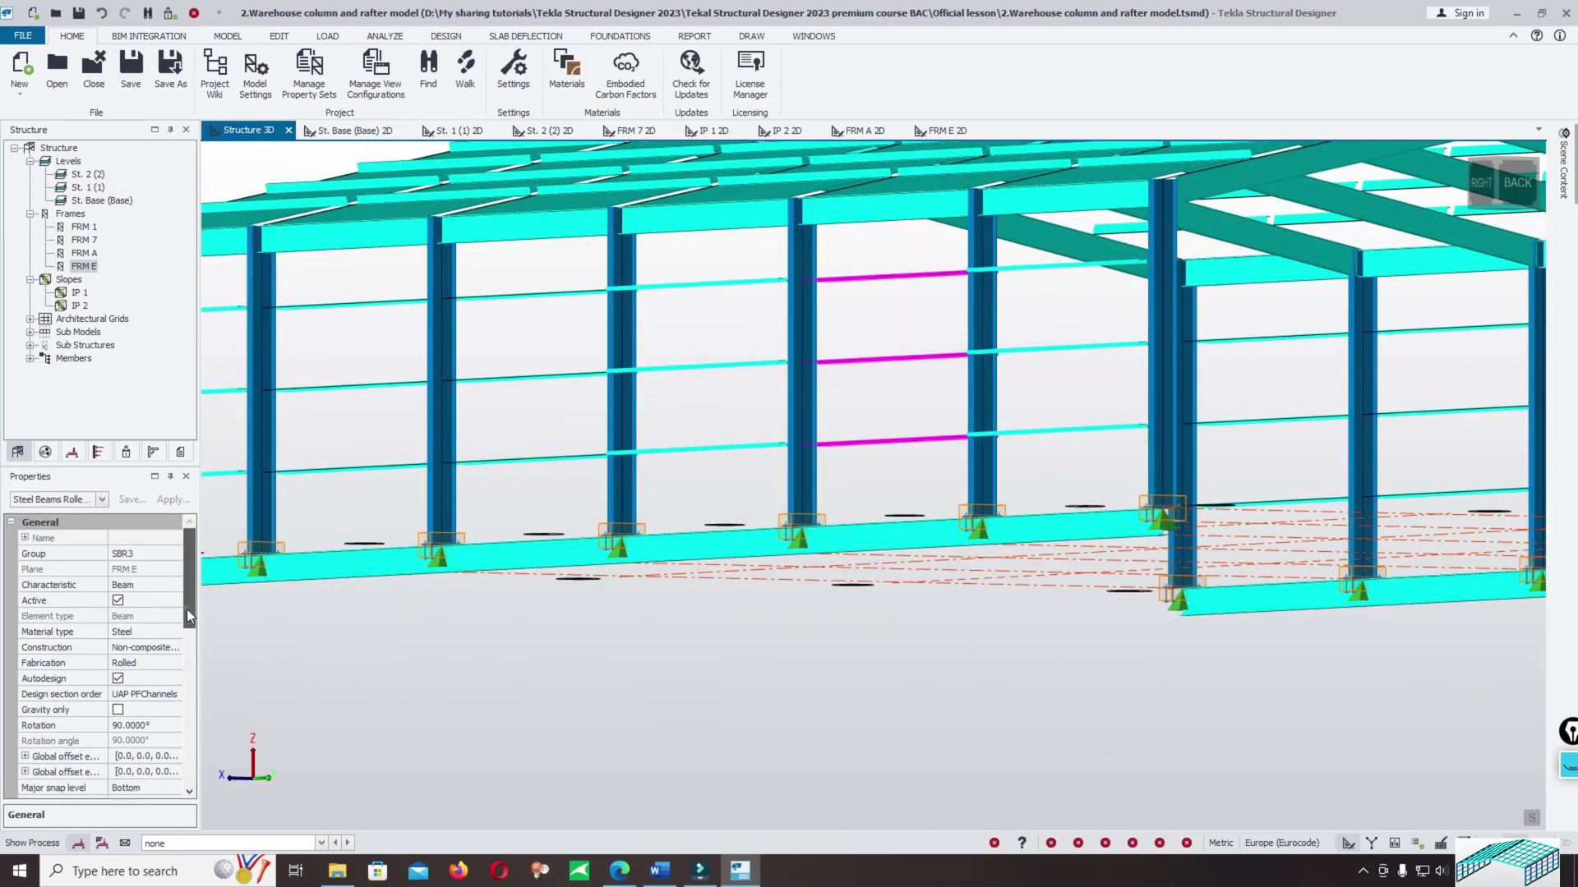
pyautogui.moveTo(185, 609); pyautogui.dragTo(185, 643)
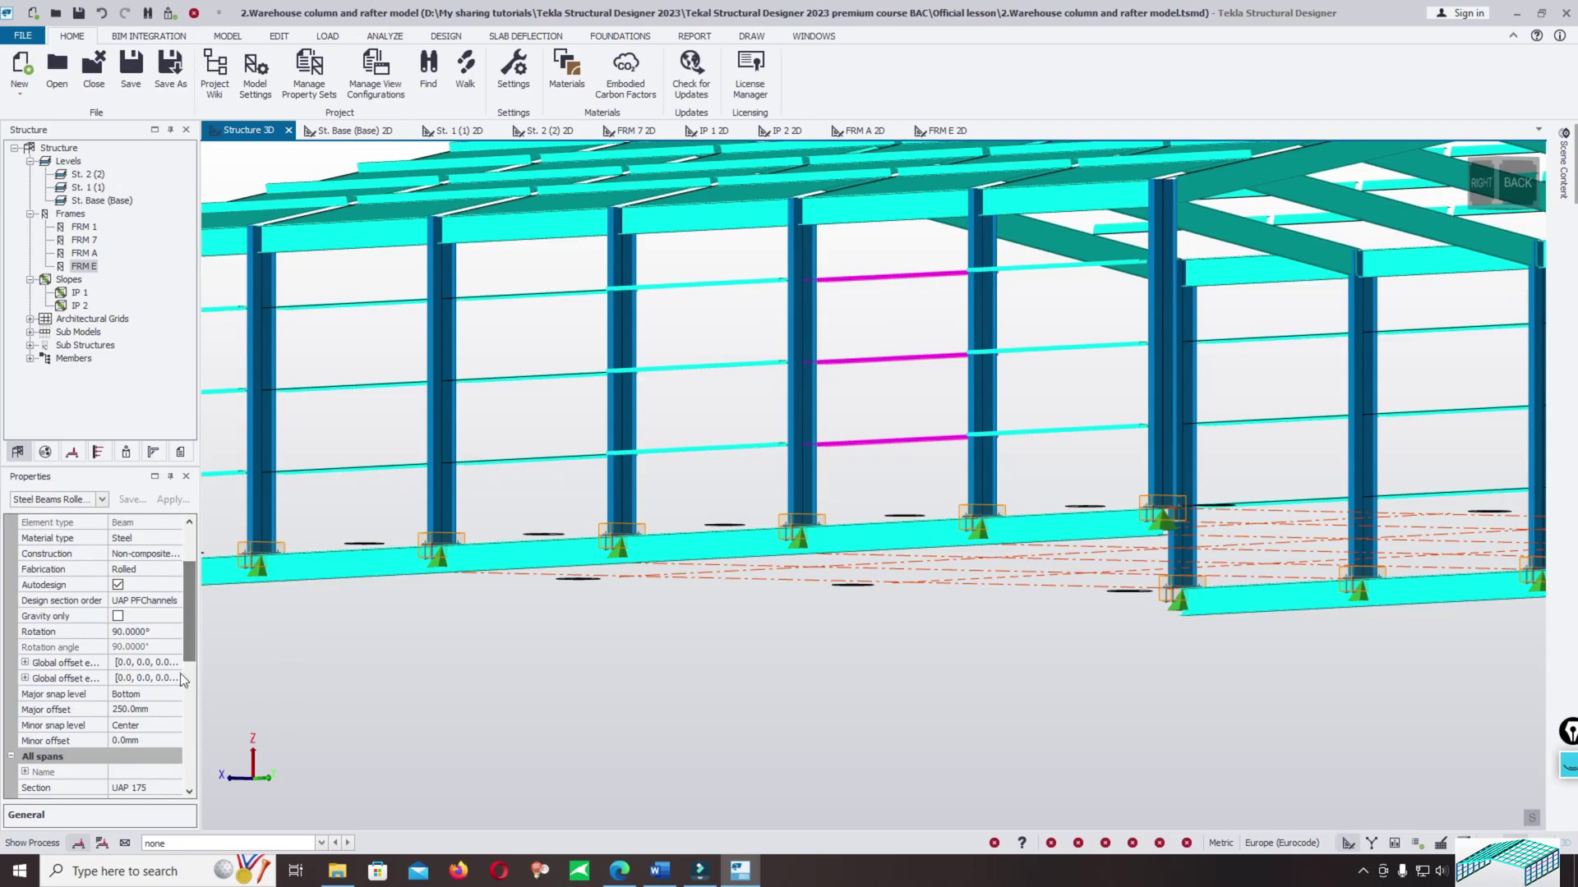
pyautogui.scroll(-2, 1054, 610)
pyautogui.moveTo(1050, 603); pyautogui.dragTo(1196, 766, button='right')
pyautogui.scroll(-2, 1000, 445)
pyautogui.scroll(-3, 915, 406)
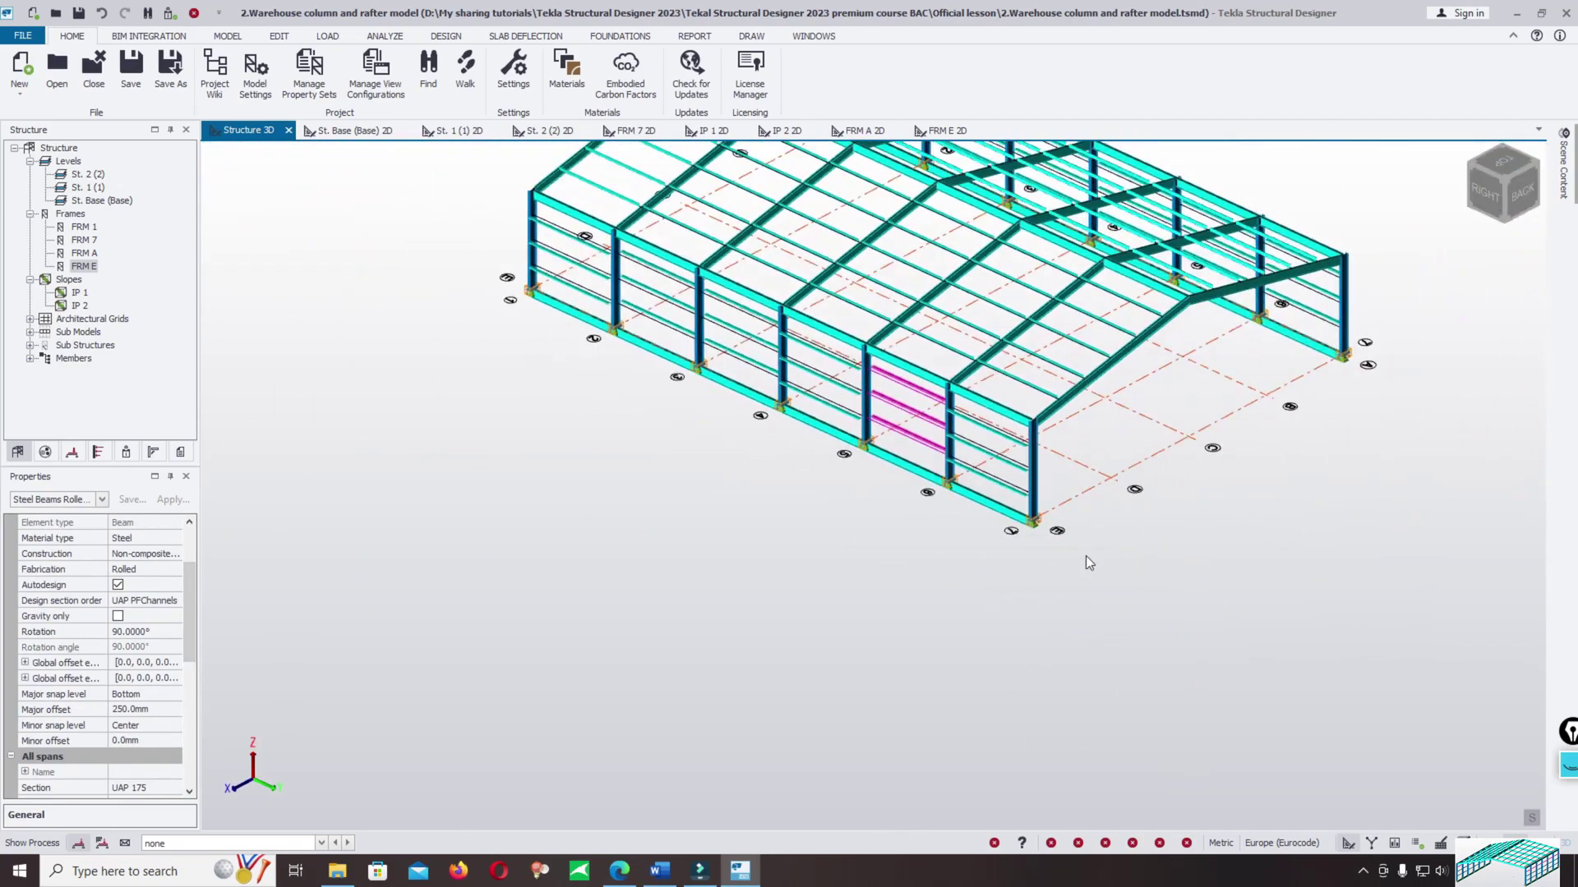
pyautogui.click(1073, 579)
# Turn on the Direction display for rolled steel beams in the 3D scene content.
pyautogui.moveTo(1573, 169)
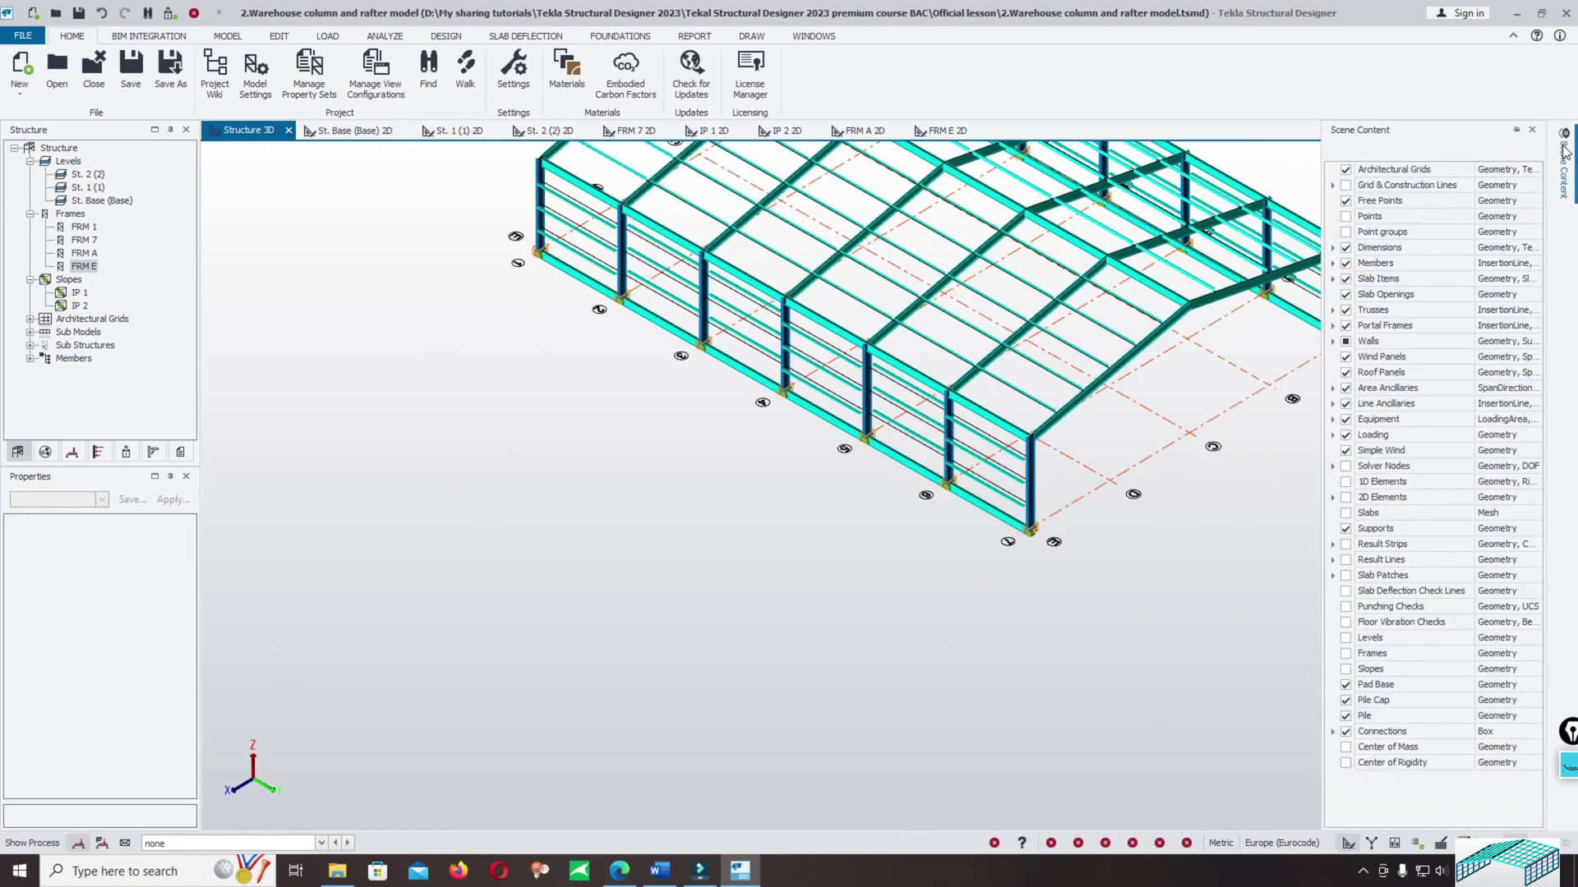
pyautogui.click(1333, 263)
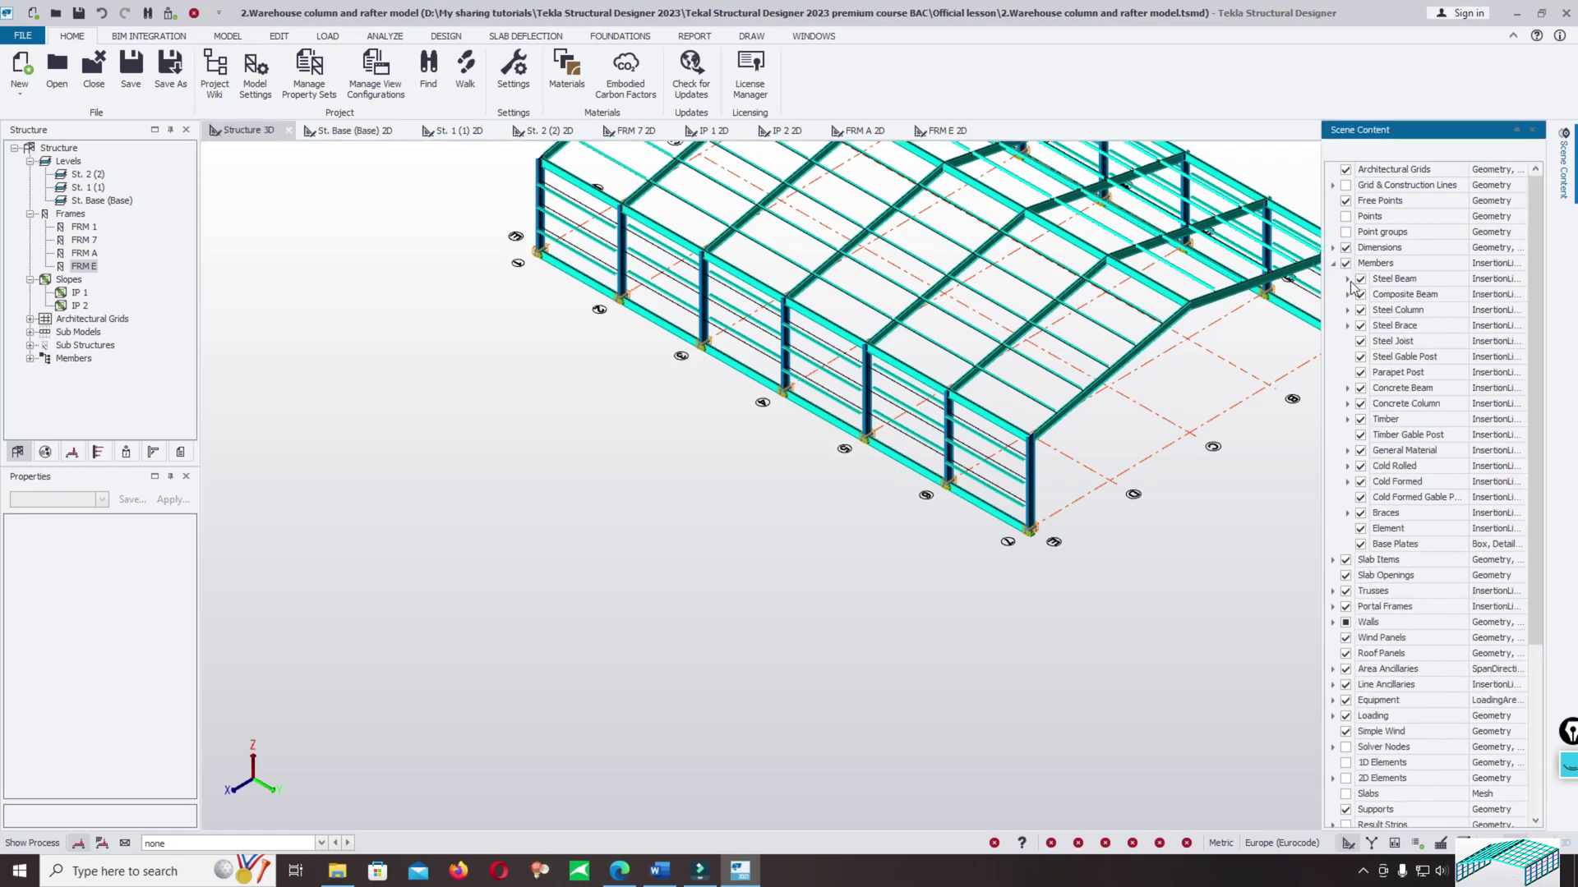
pyautogui.click(1347, 280)
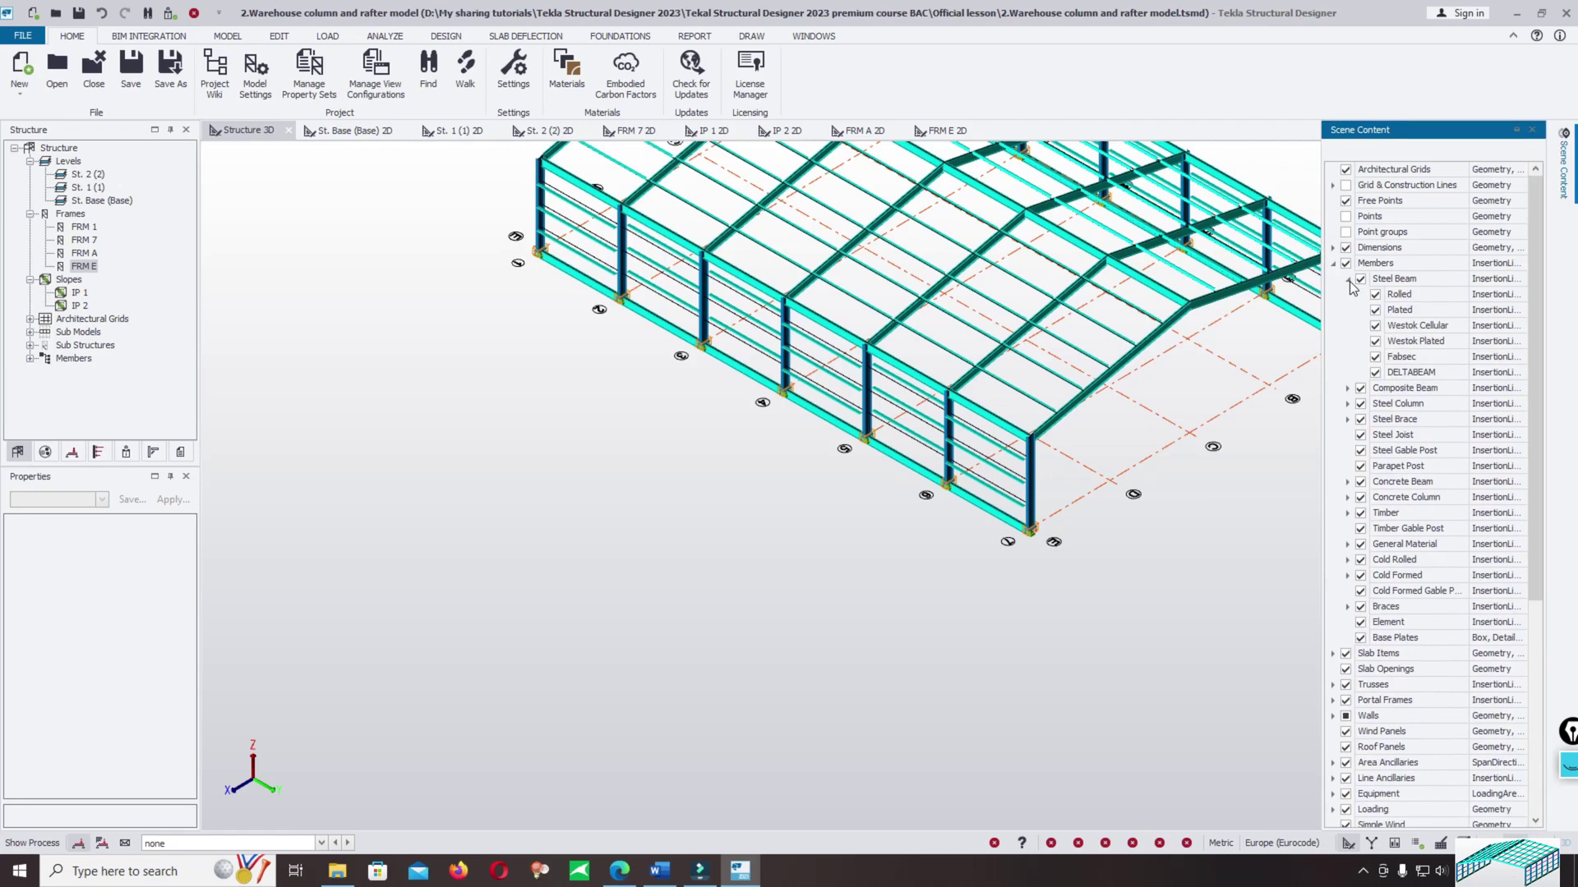
pyautogui.click(1349, 279)
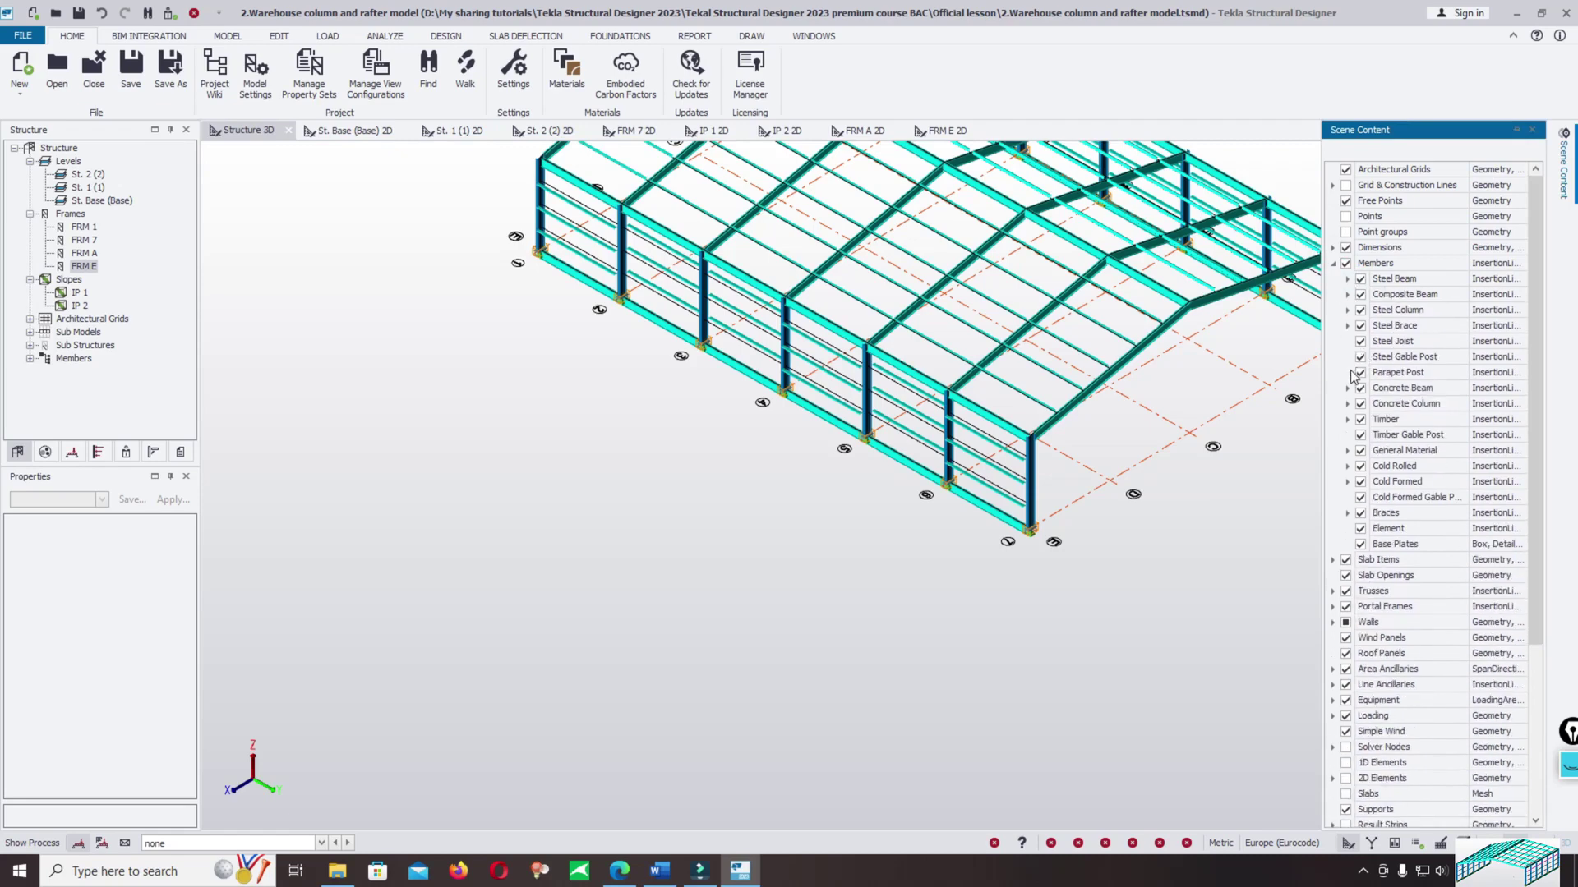
pyautogui.click(1347, 281)
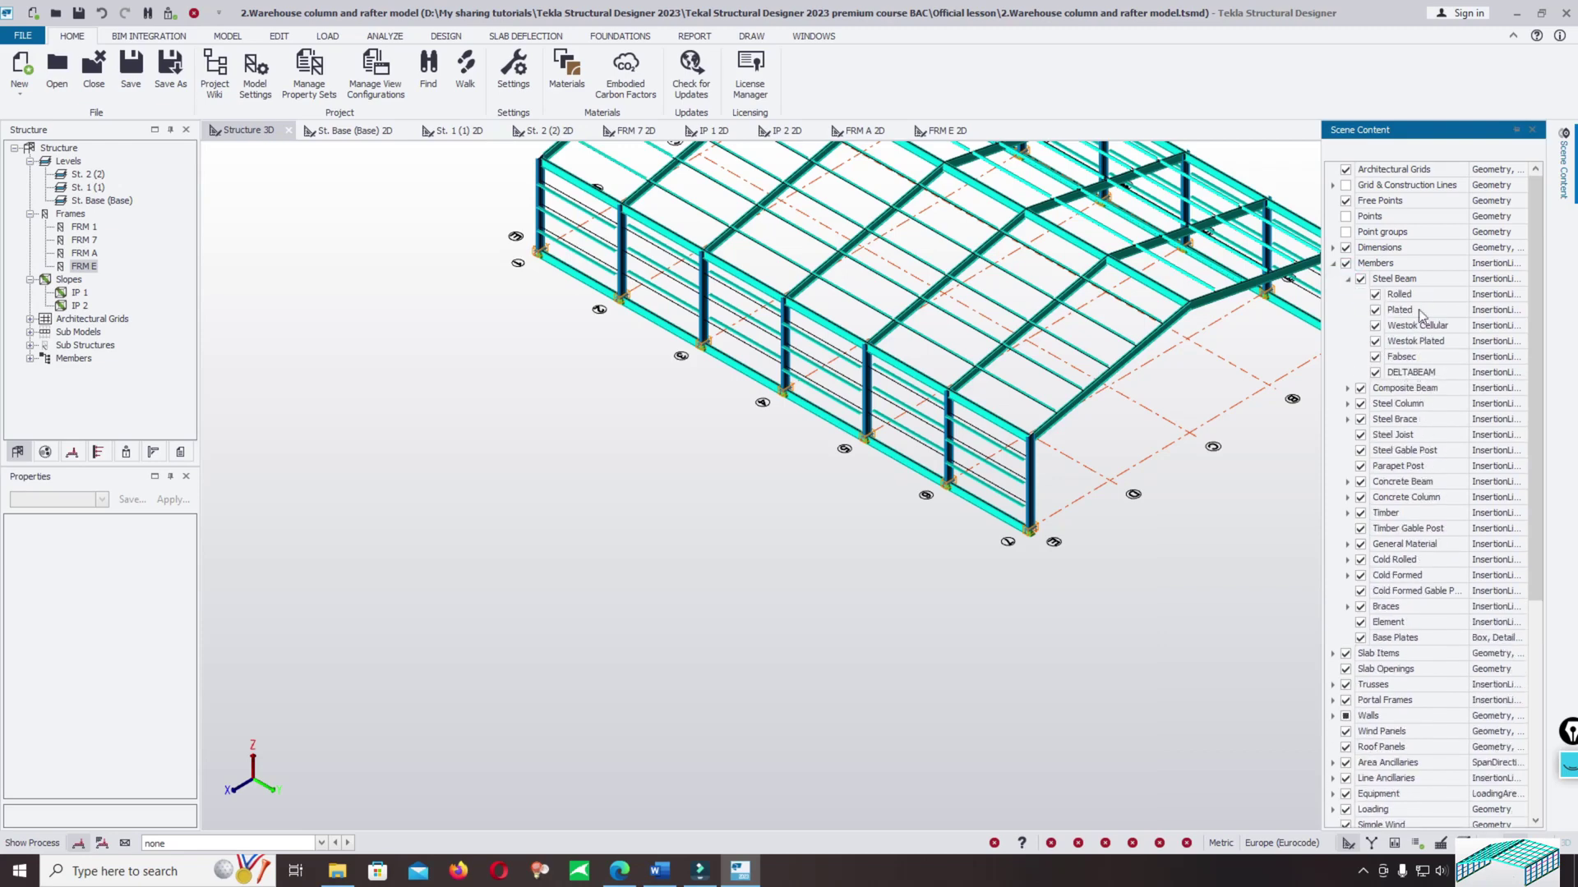
pyautogui.click(1522, 293)
pyautogui.click(1521, 293)
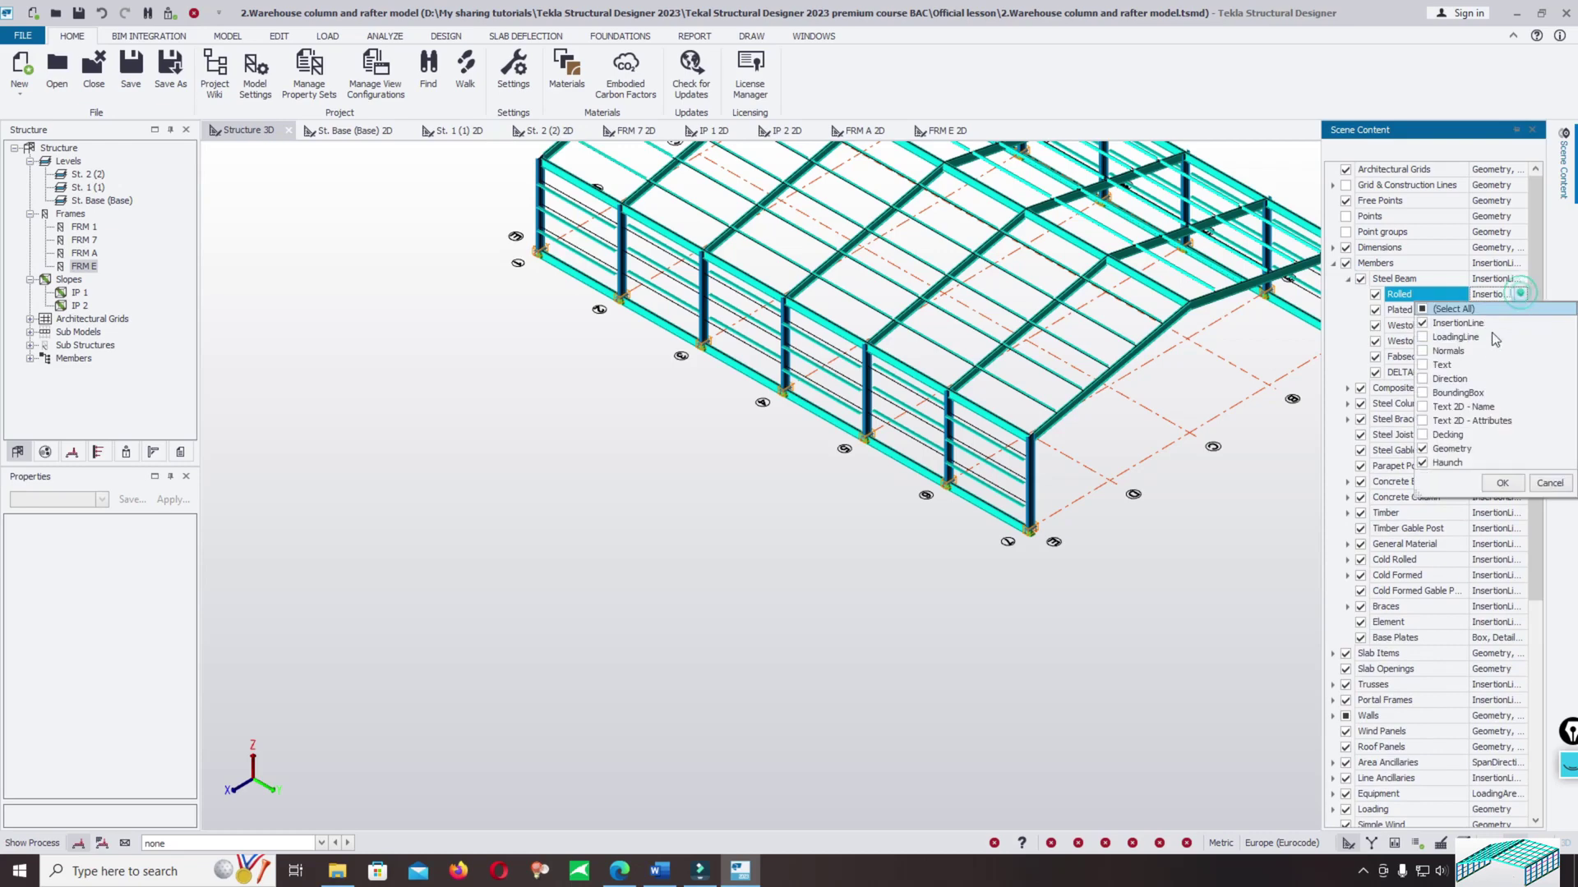
pyautogui.click(1451, 379)
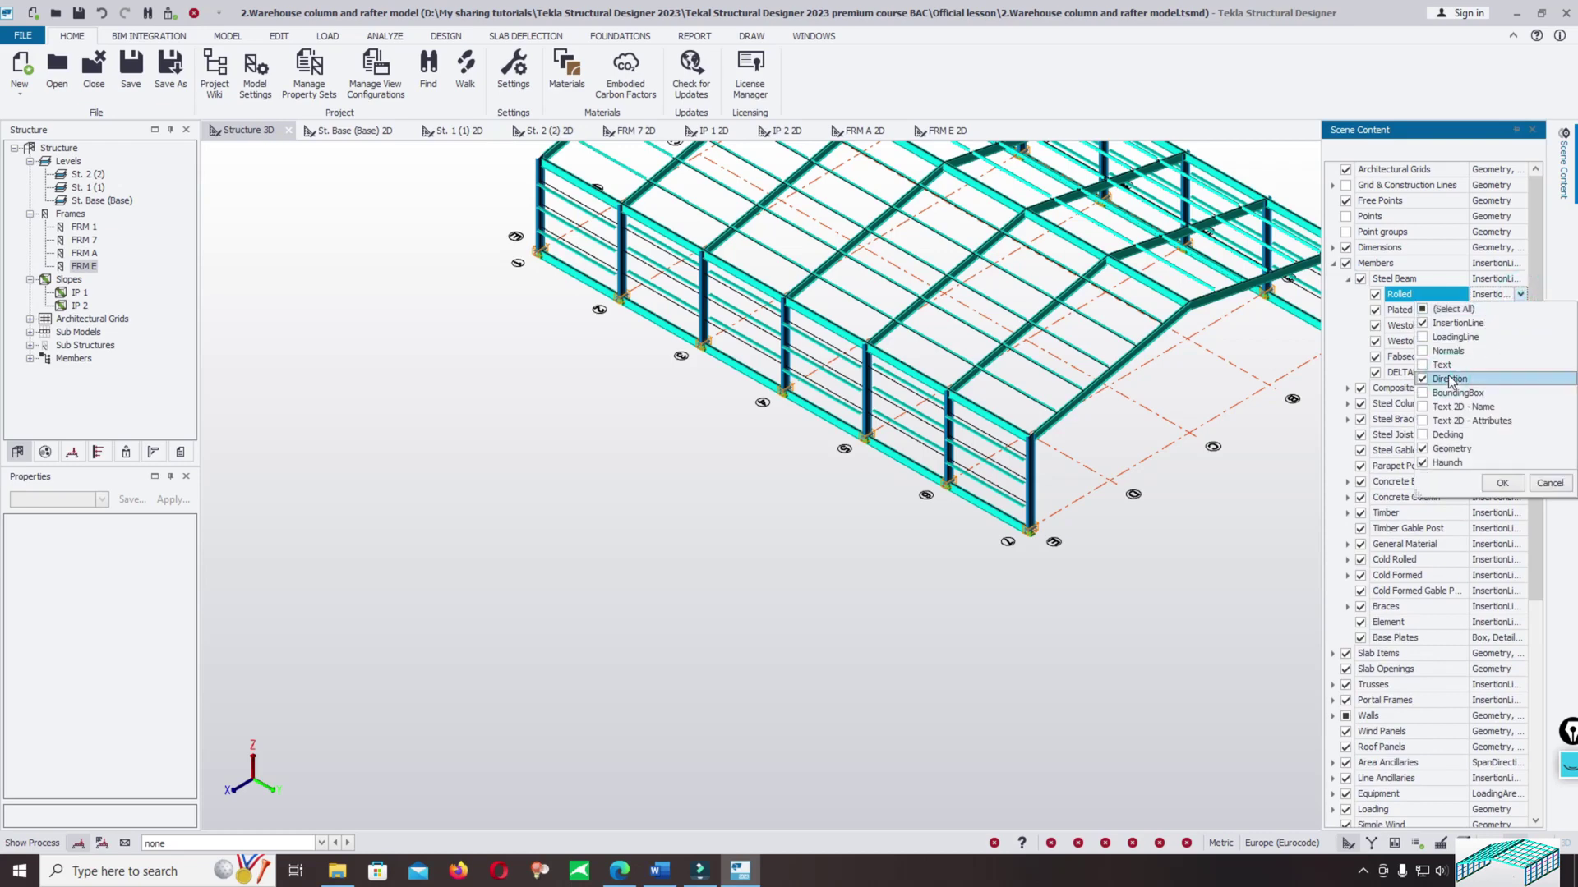
pyautogui.click(1502, 485)
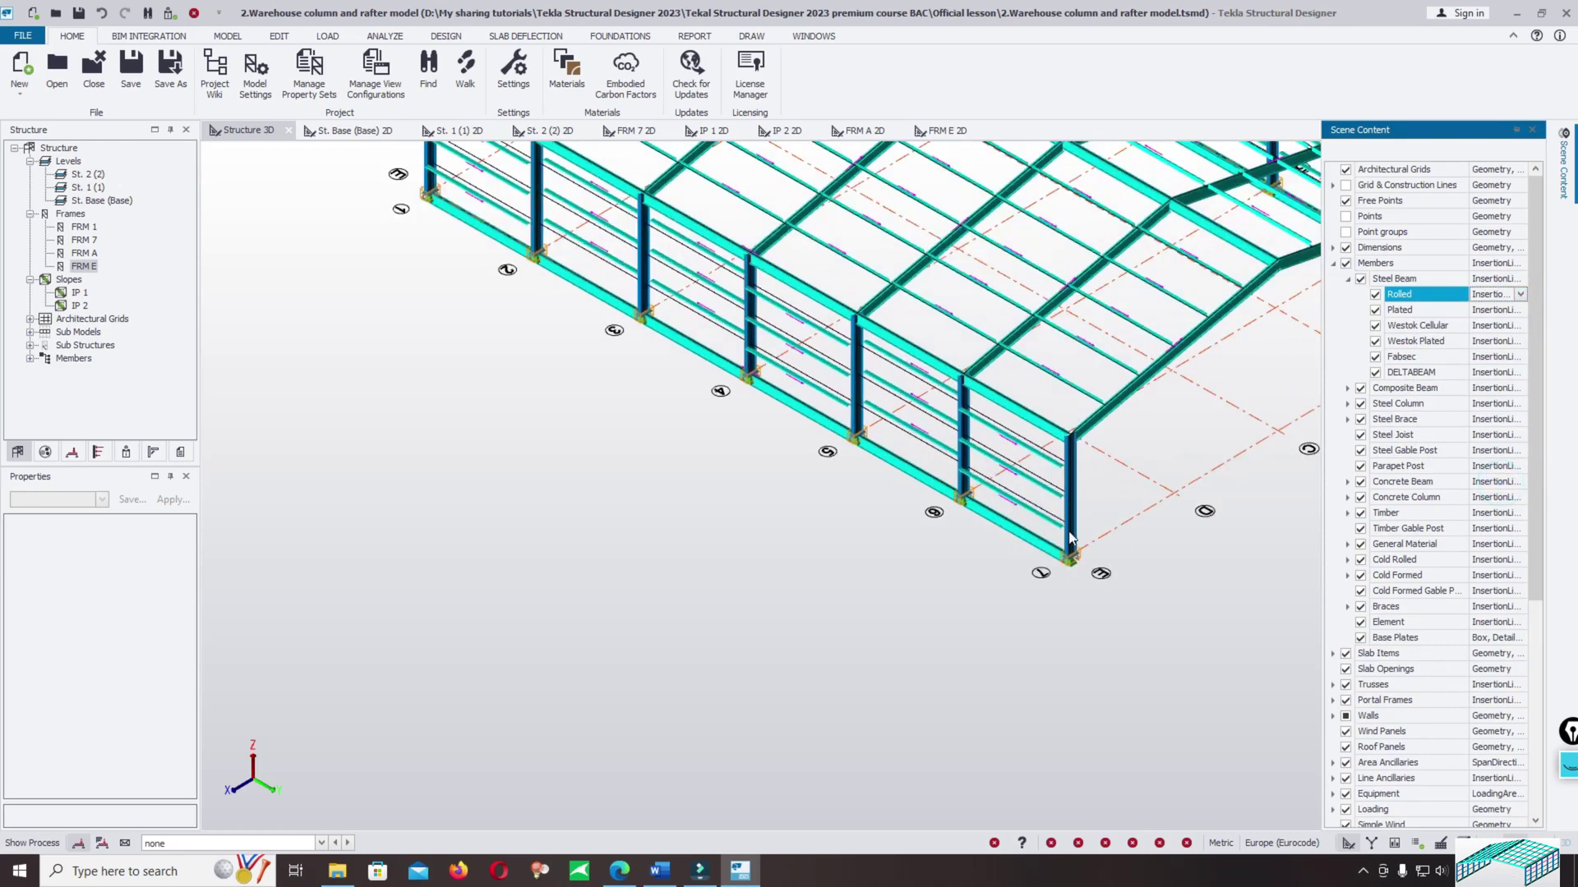
# Select the FRM E side-wall infill beams in two bays whose direction arrows point opposite to the neighbouring bays.
pyautogui.scroll(5, 1082, 341)
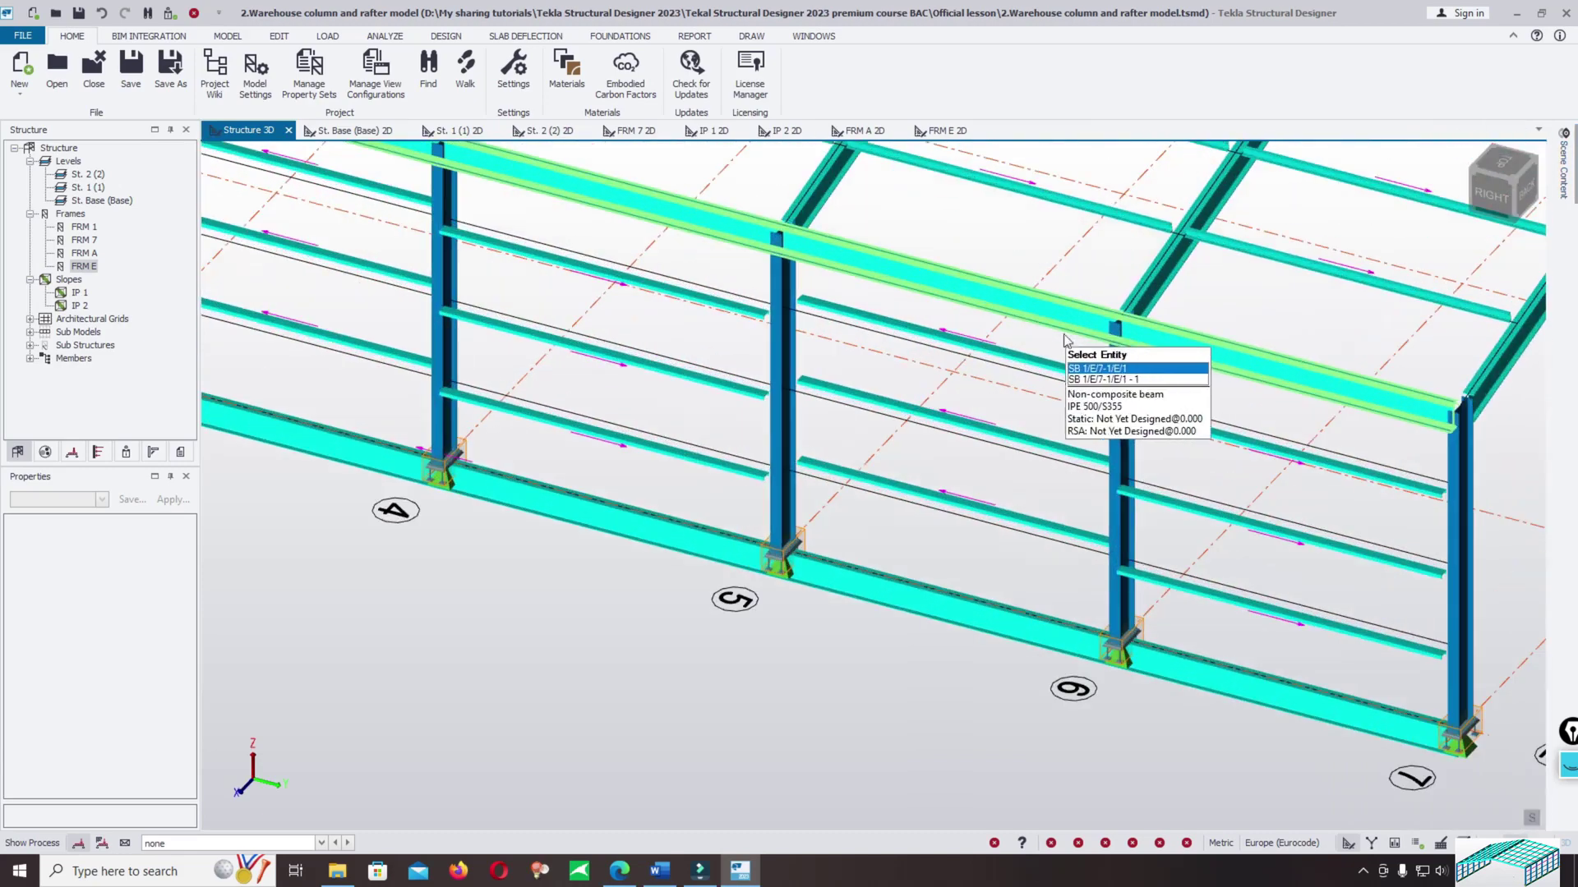
pyautogui.scroll(-5, 1082, 341)
pyautogui.scroll(3, 1140, 530)
pyautogui.scroll(4, 1141, 529)
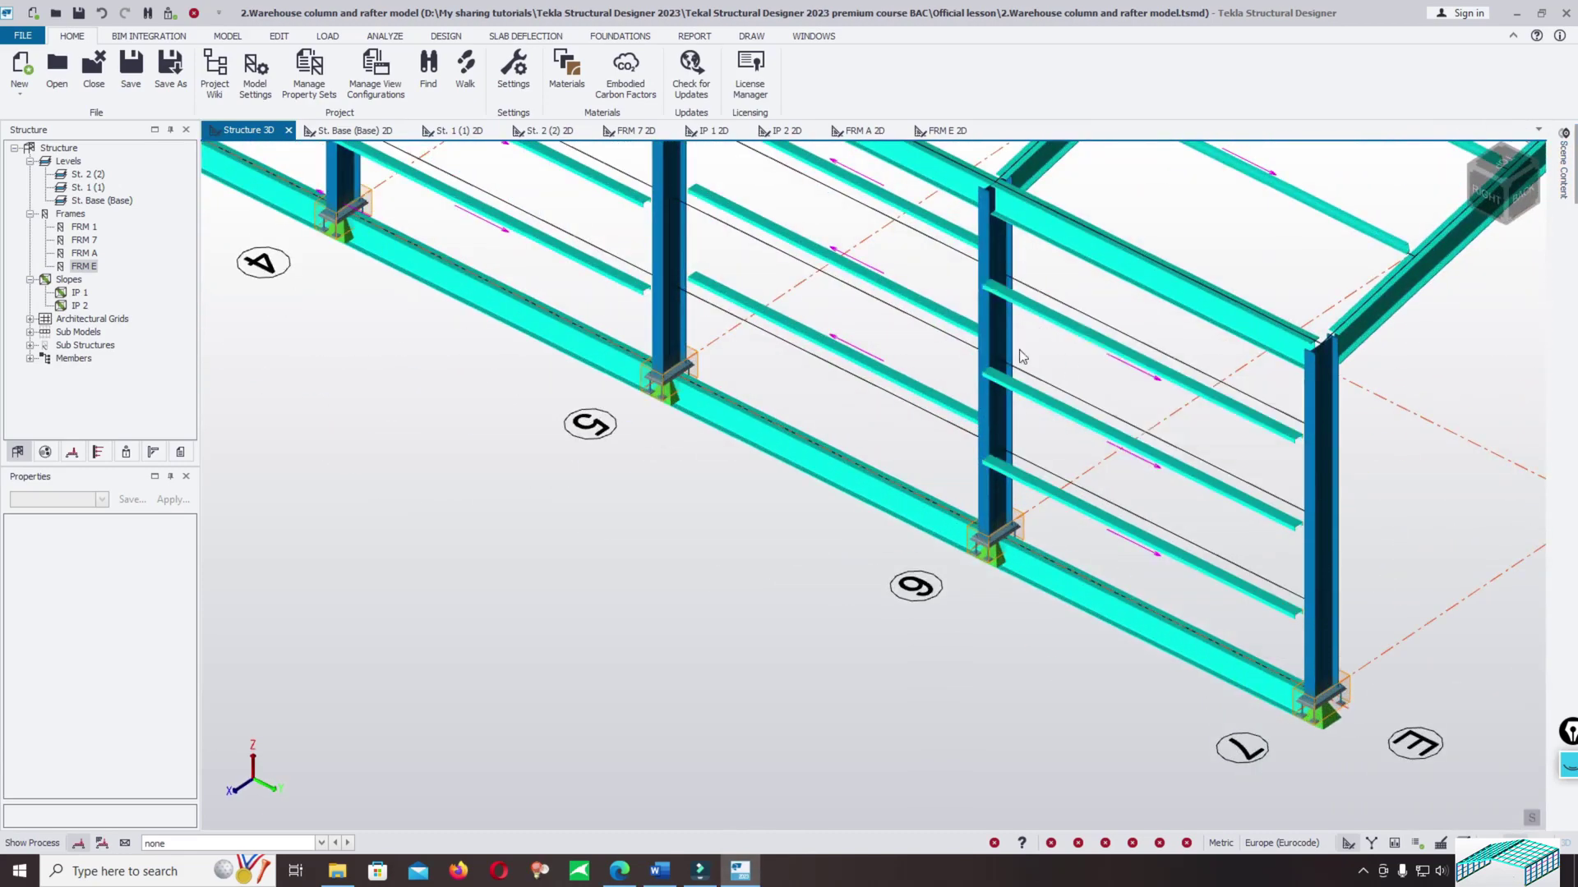
pyautogui.moveTo(833, 246); pyautogui.dragTo(954, 402, button='middle')
pyautogui.scroll(-3, 1061, 404)
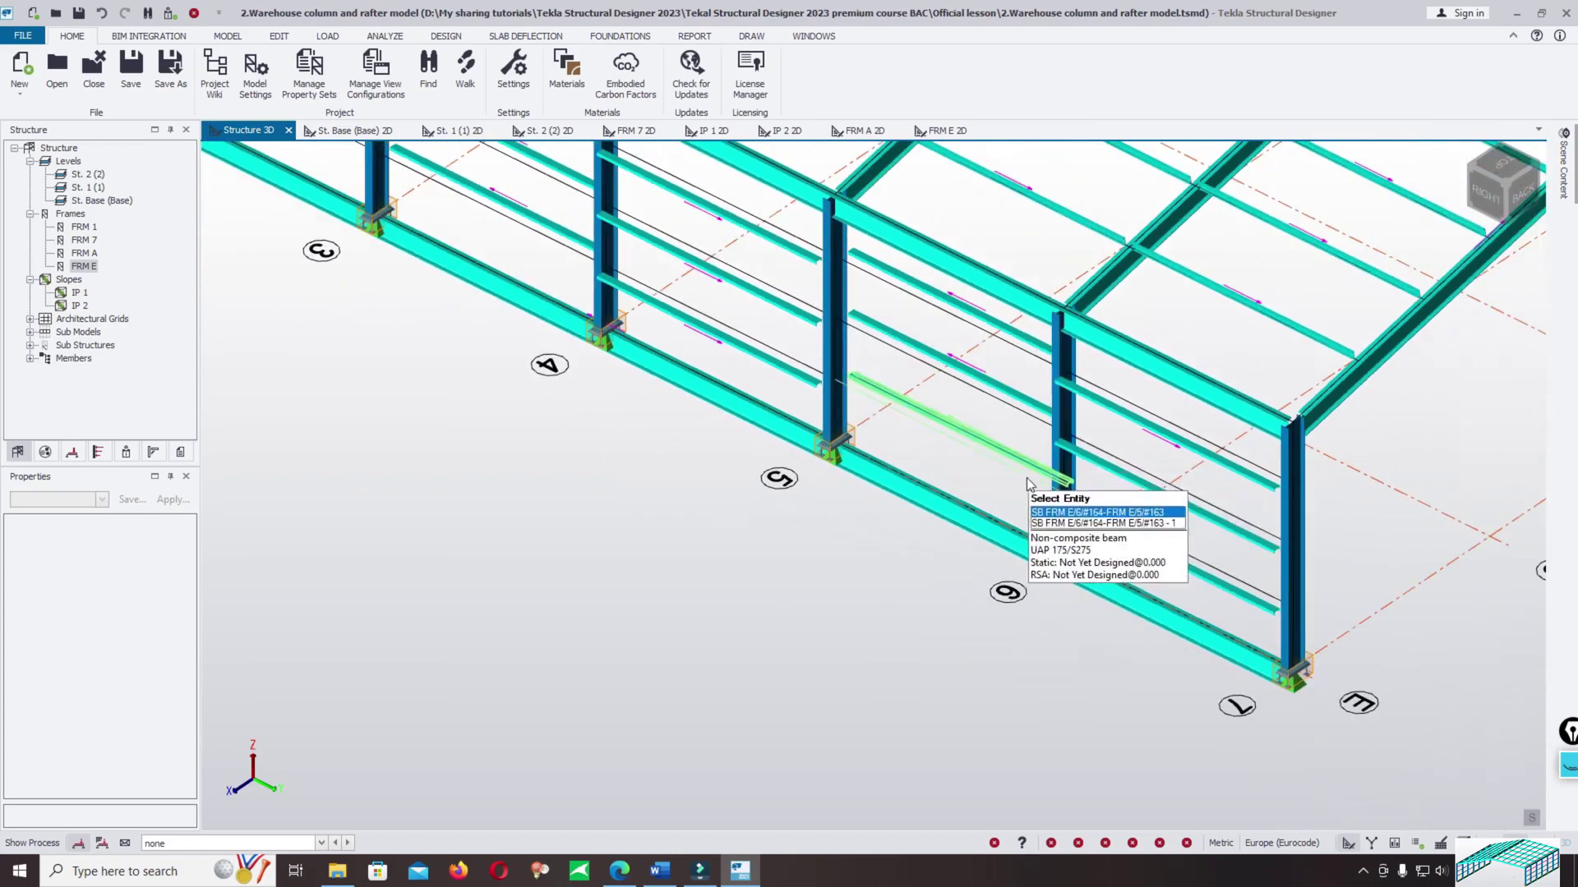
pyautogui.moveTo(1028, 479); pyautogui.dragTo(1069, 448, button='right')
pyautogui.moveTo(1071, 447); pyautogui.dragTo(826, 440, button='middle')
pyautogui.moveTo(897, 284); pyautogui.dragTo(970, 453)
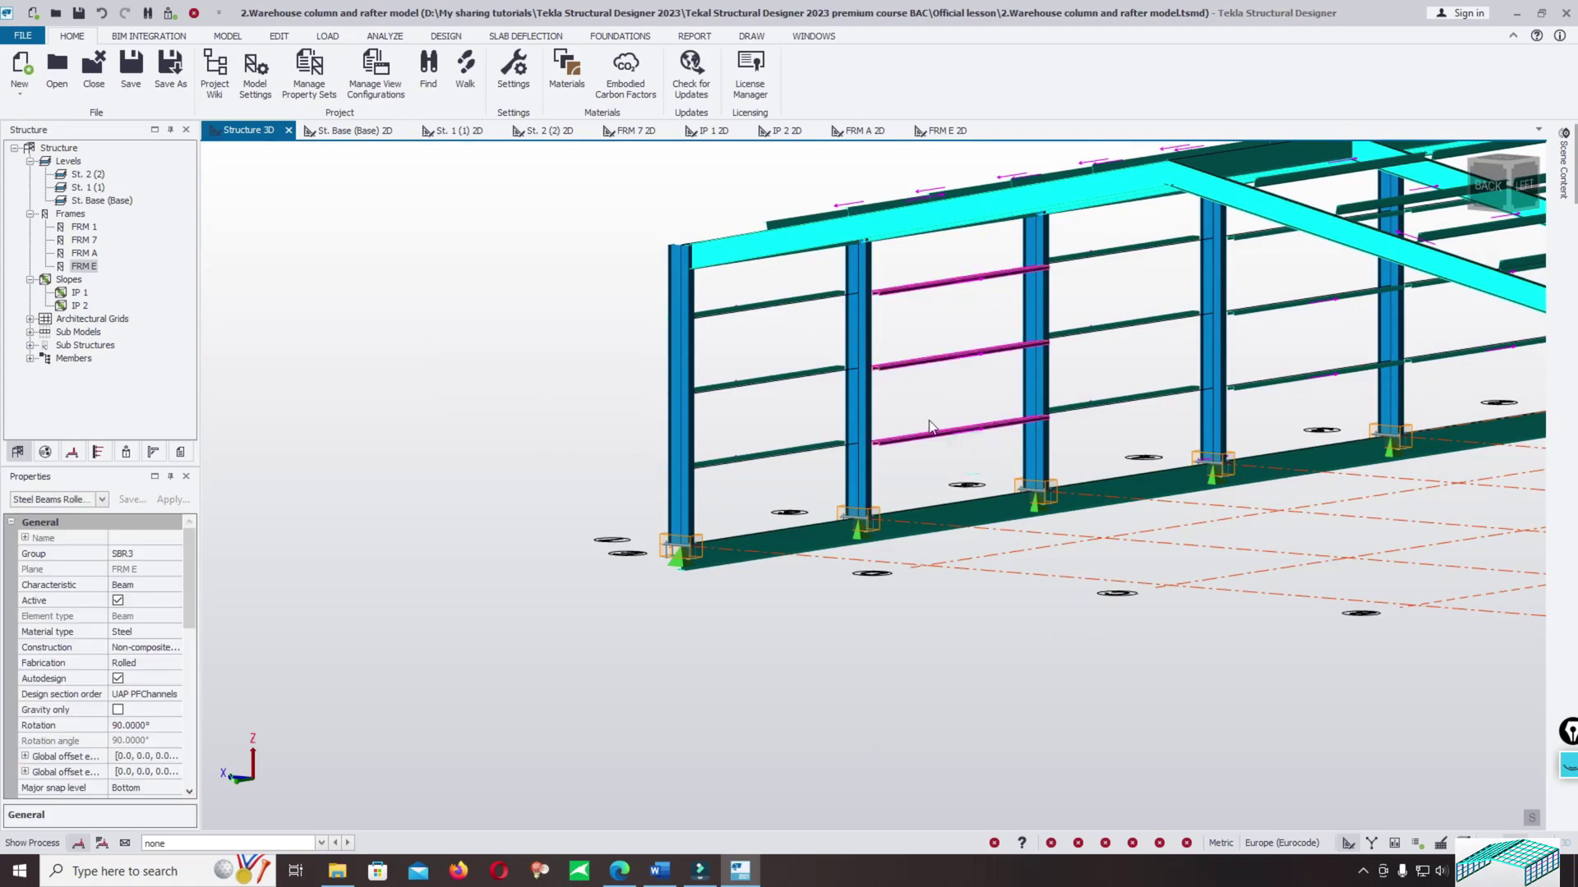
pyautogui.moveTo(969, 453); pyautogui.dragTo(909, 440, button='middle')
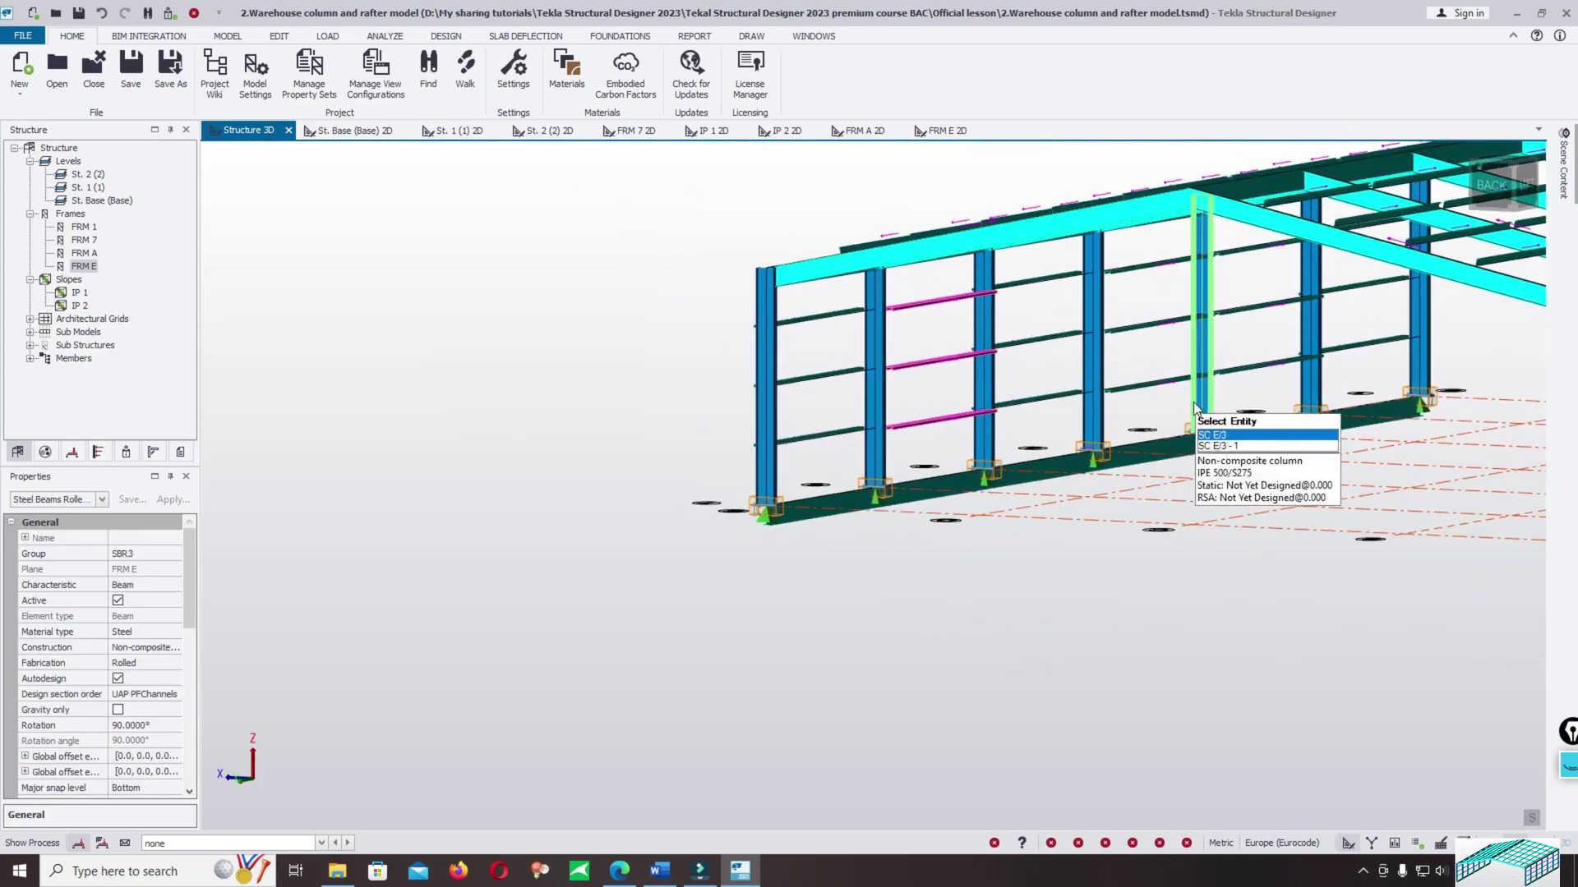
pyautogui.moveTo(1157, 400); pyautogui.dragTo(1117, 261)
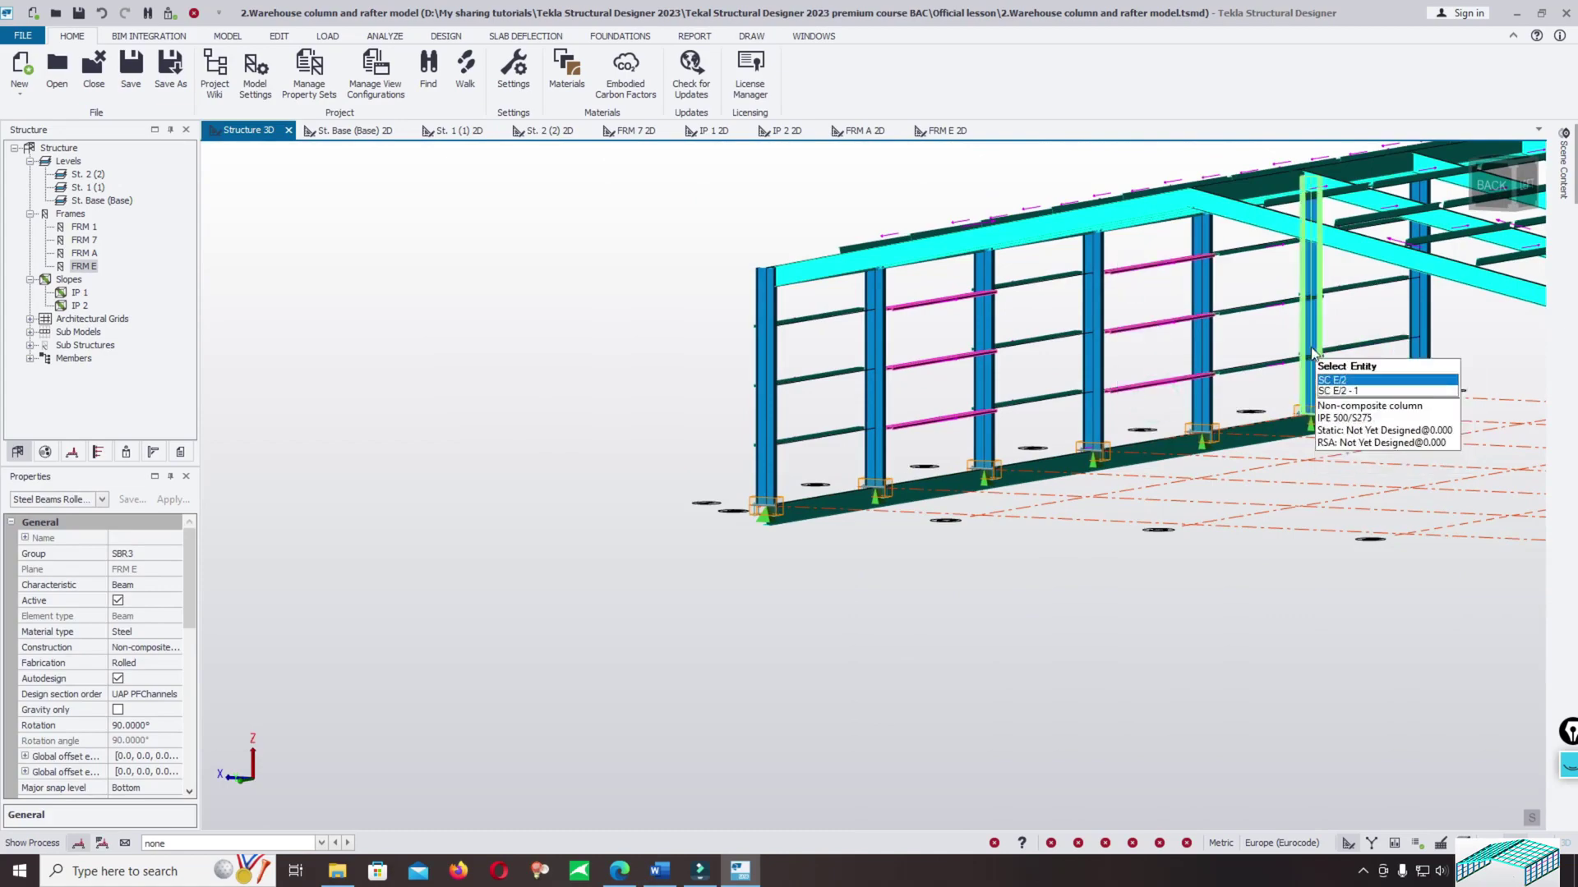
pyautogui.moveTo(1037, 404); pyautogui.dragTo(1475, 153, button='middle')
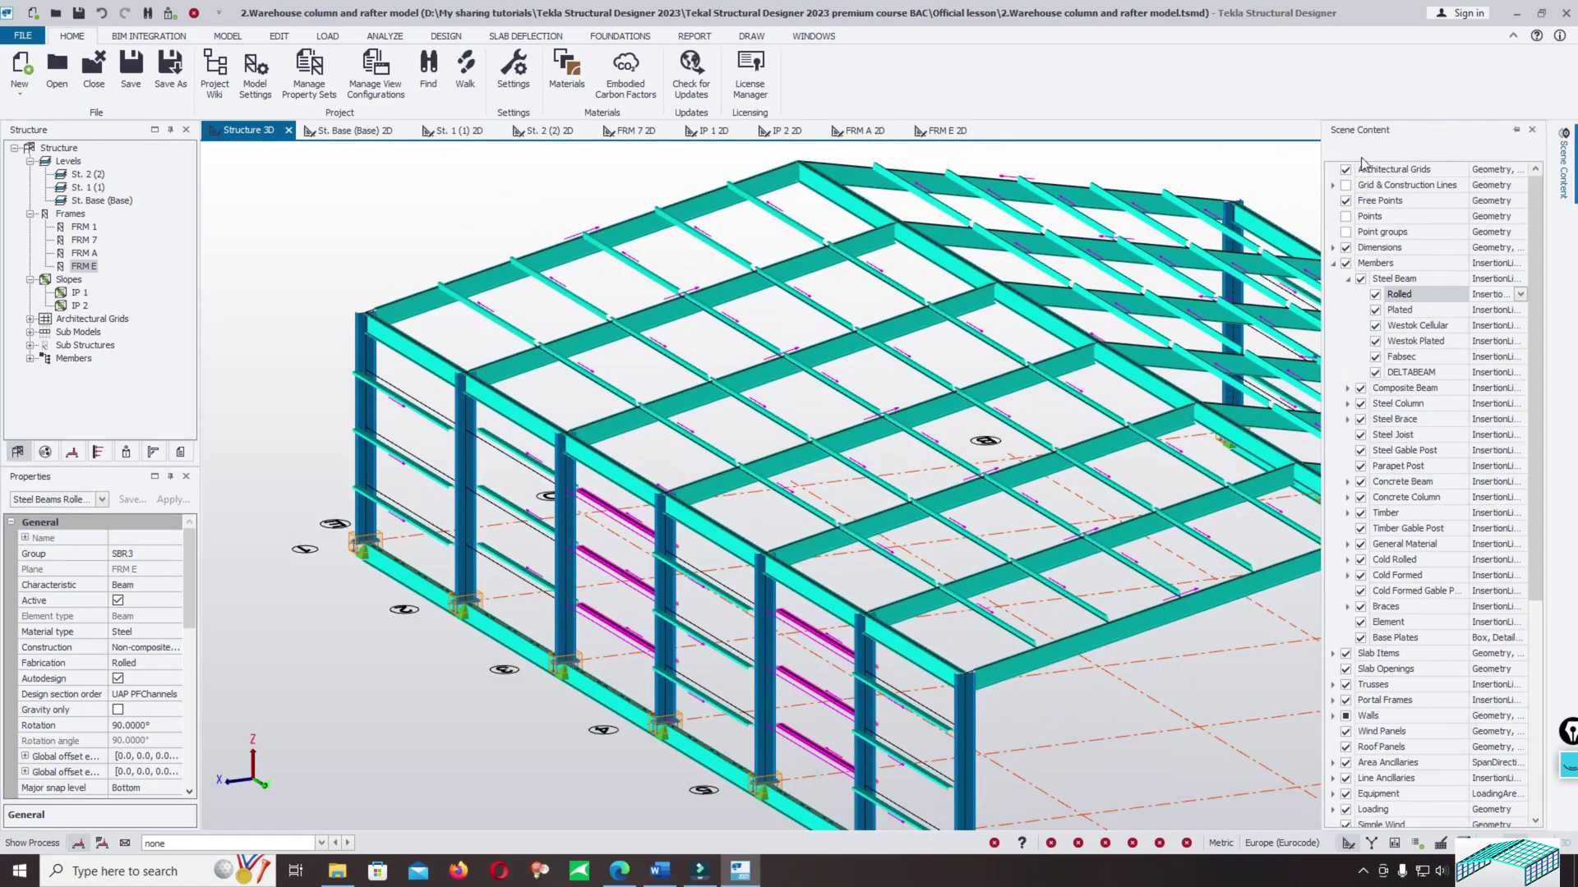
# Hide the architectural grids and add the remaining oppositely directed FRM E infill beams to the selection.
pyautogui.click(1346, 169)
pyautogui.scroll(6, 703, 451)
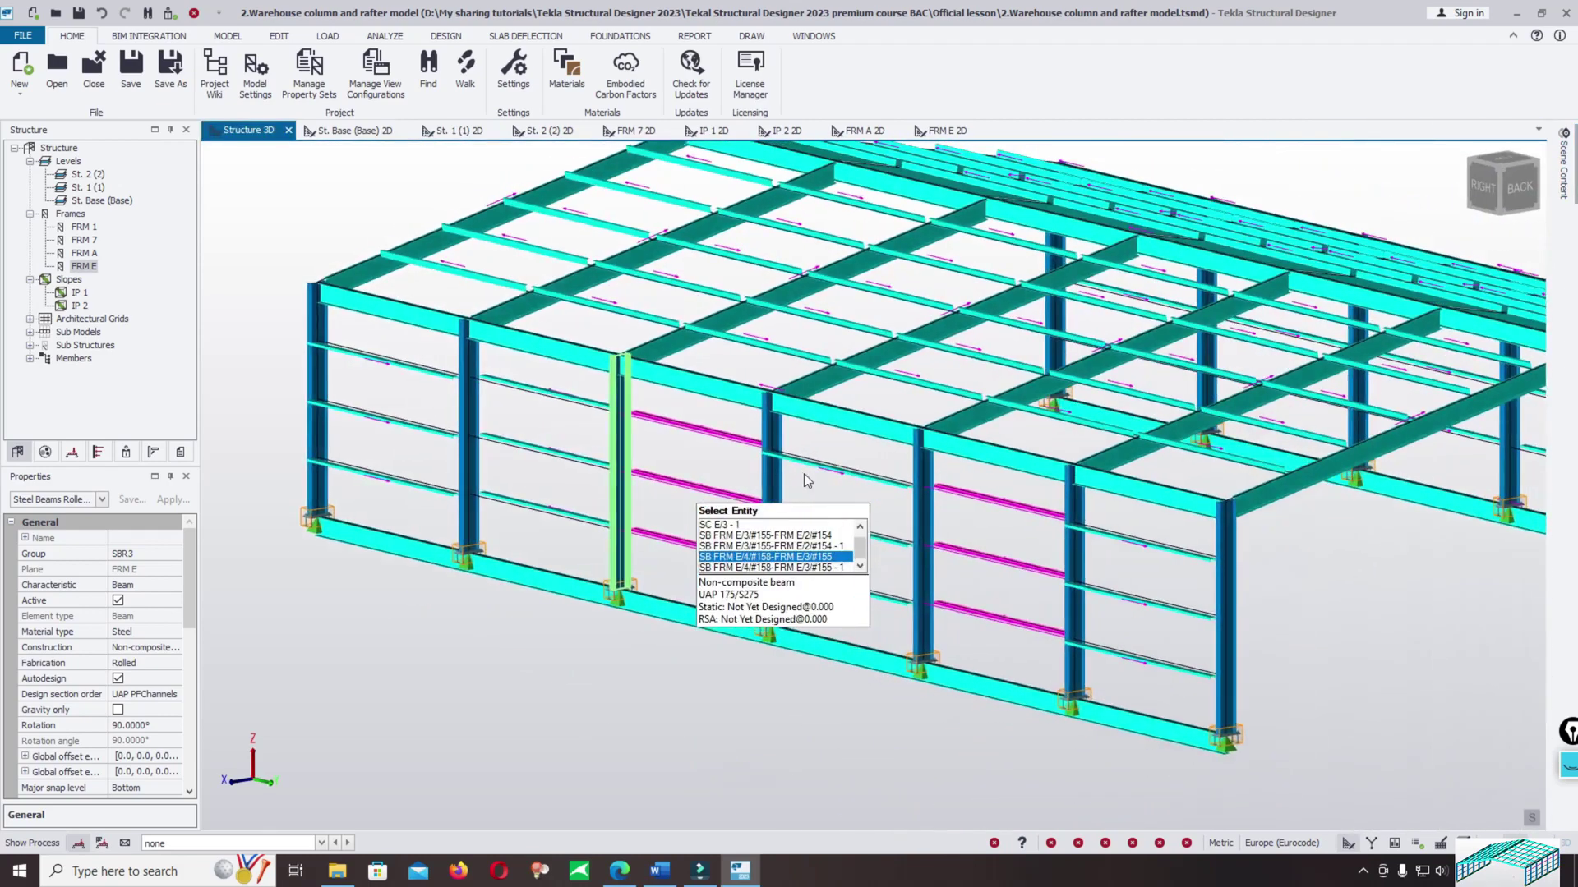
pyautogui.moveTo(885, 456); pyautogui.dragTo(711, 488, button='middle')
pyautogui.moveTo(733, 460); pyautogui.dragTo(659, 309)
pyautogui.scroll(5, 896, 371)
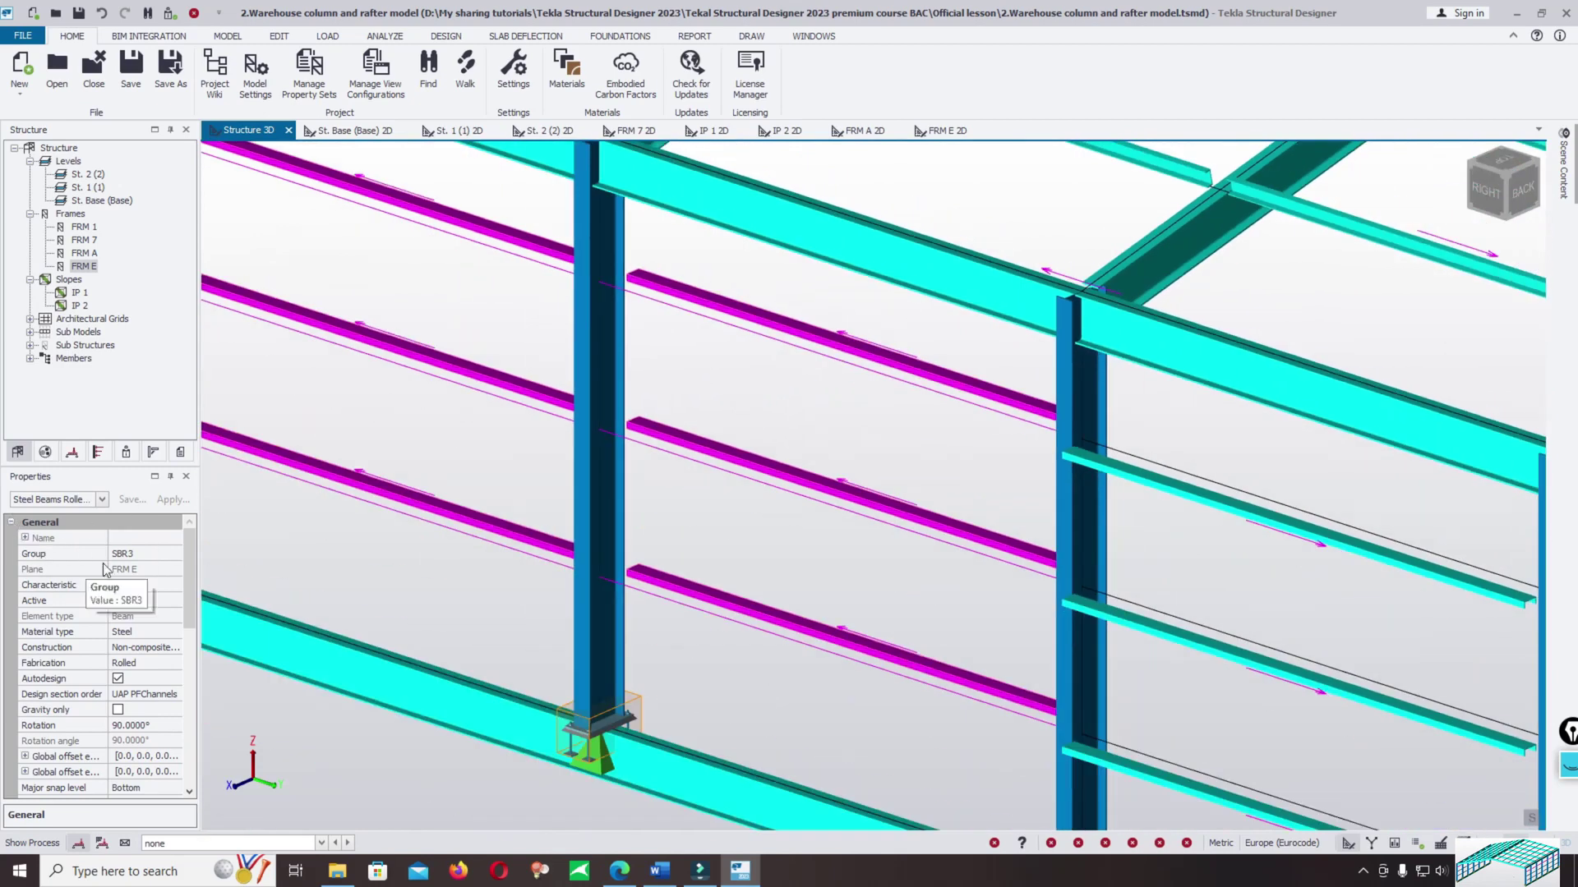
# Set the rotation of the selected FRM E infill beams to -90° and clear the selection.
pyautogui.moveTo(187, 599); pyautogui.dragTo(187, 628)
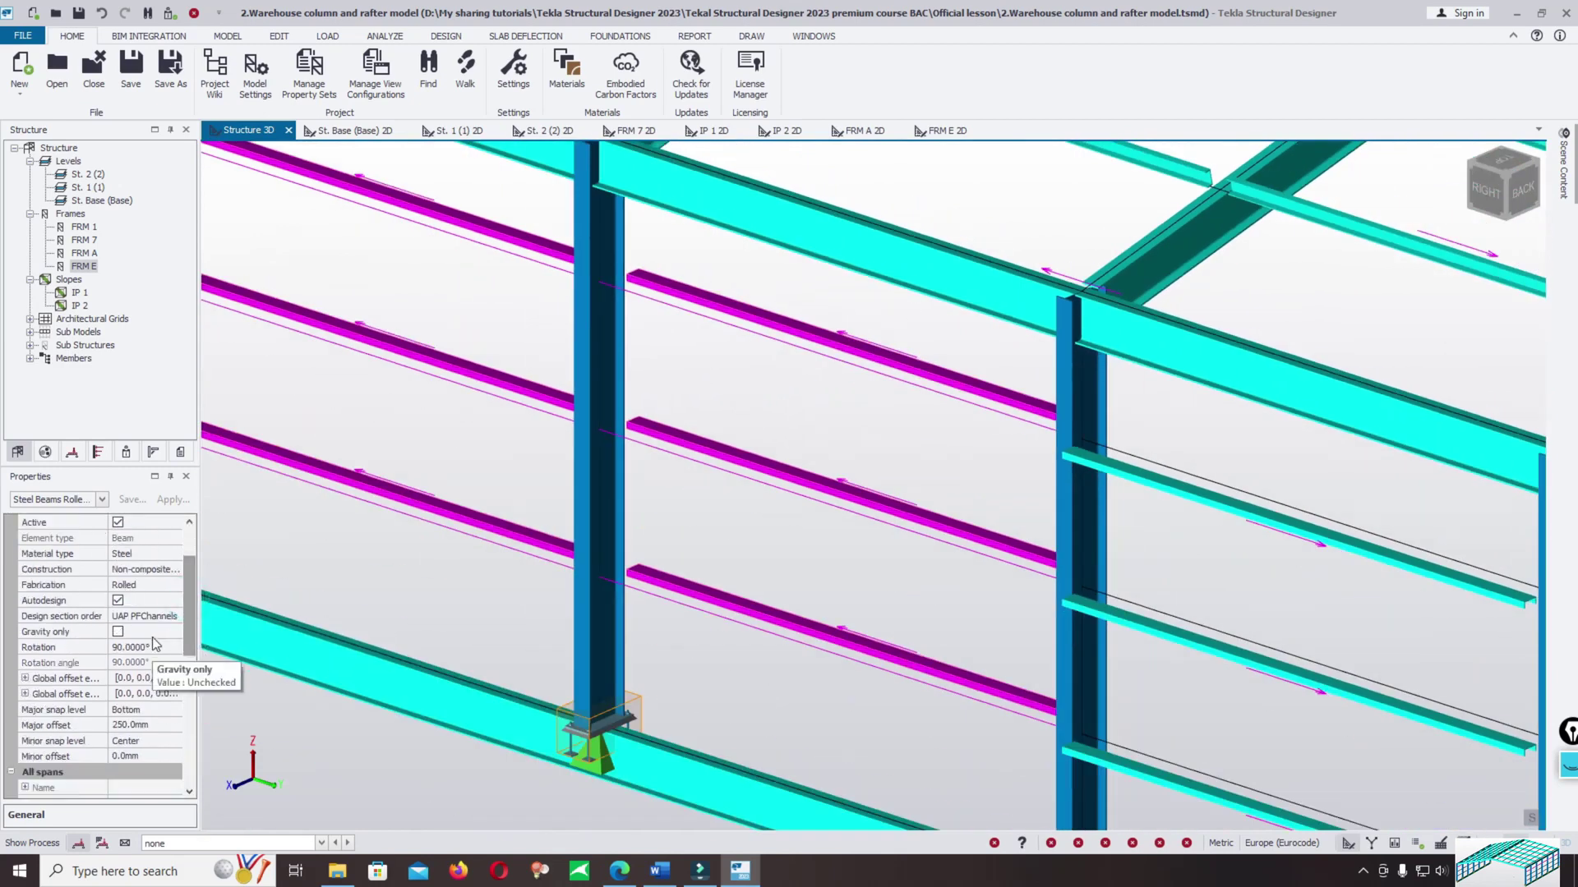
pyautogui.click(138, 648)
pyautogui.click(175, 648)
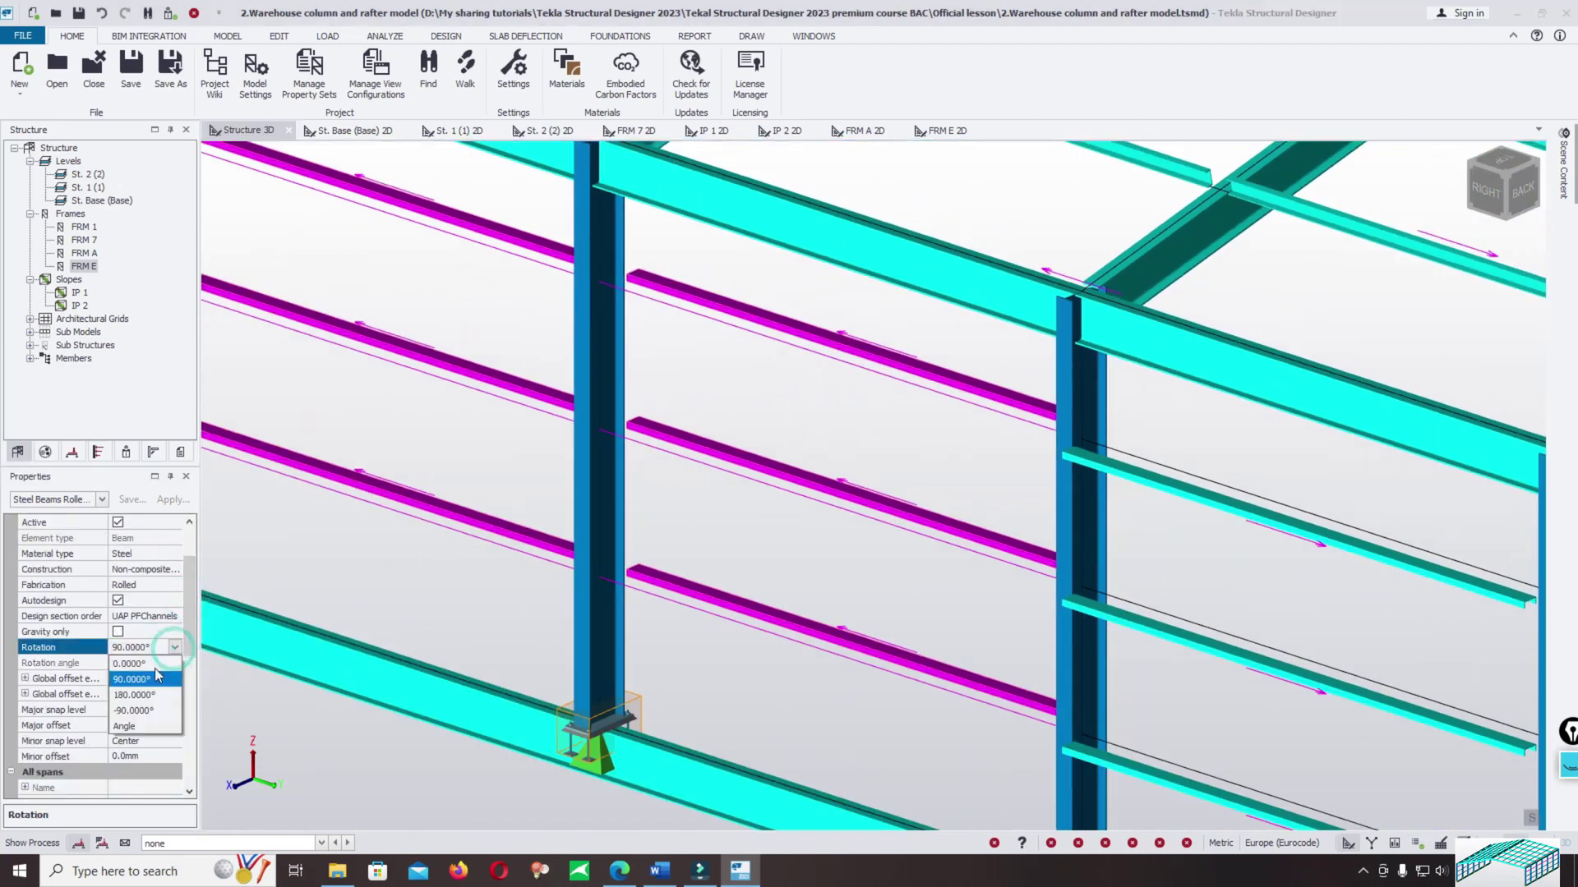
pyautogui.click(139, 711)
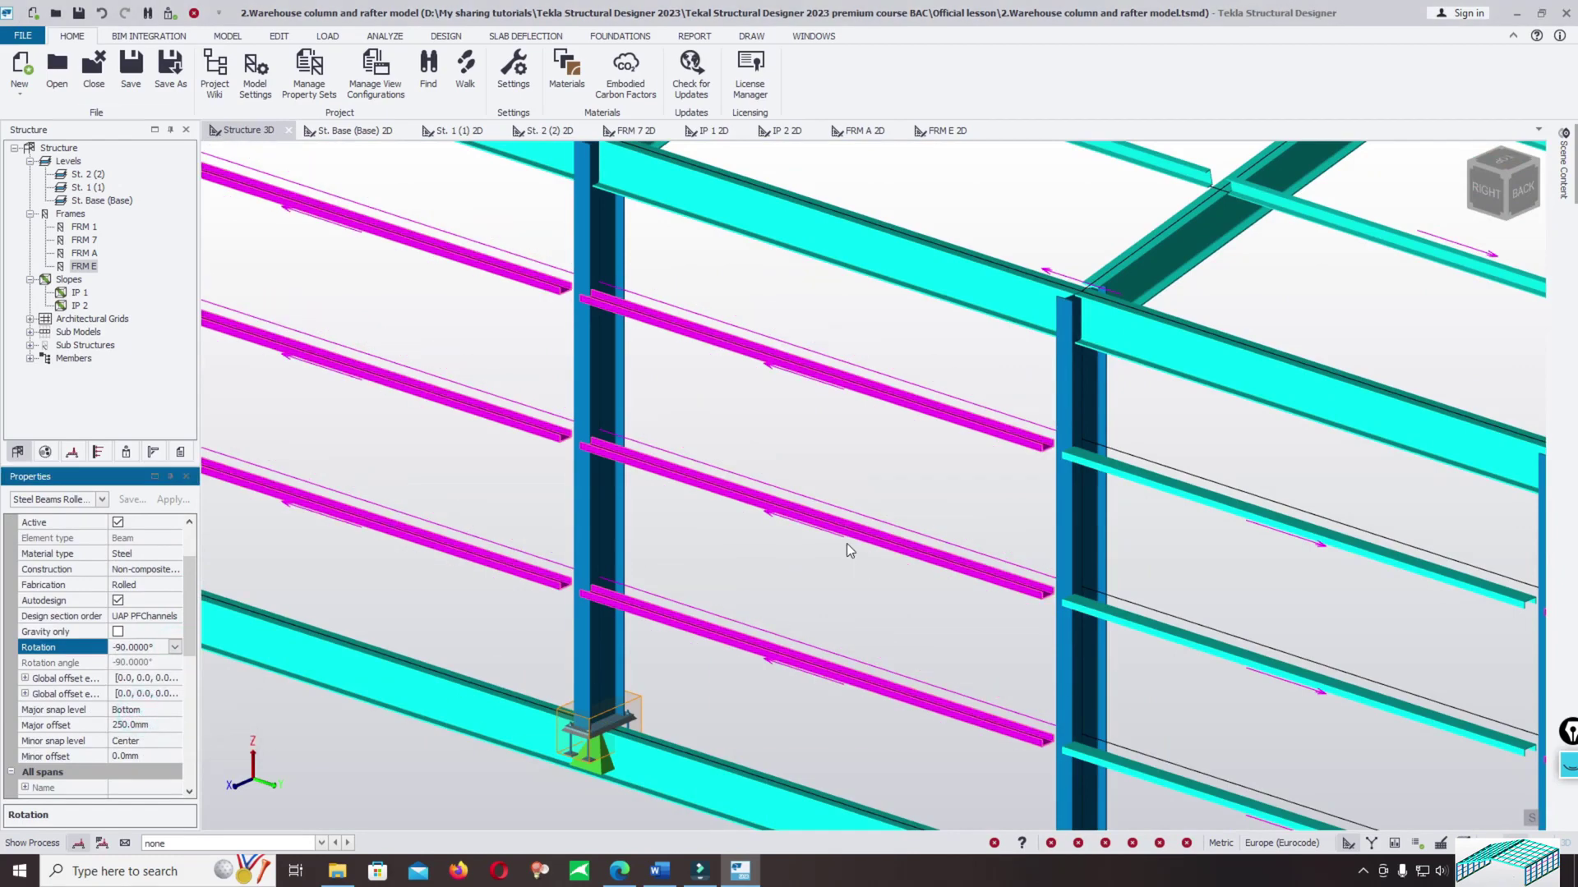
pyautogui.scroll(-5, 847, 544)
pyautogui.moveTo(1010, 549); pyautogui.dragTo(490, 511, button='right')
pyautogui.press('Escape')
# Examine the orientation of the side-wall infill beams and the roof purlins on both slopes from several angles.
pyautogui.moveTo(851, 571); pyautogui.dragTo(792, 400, button='middle')
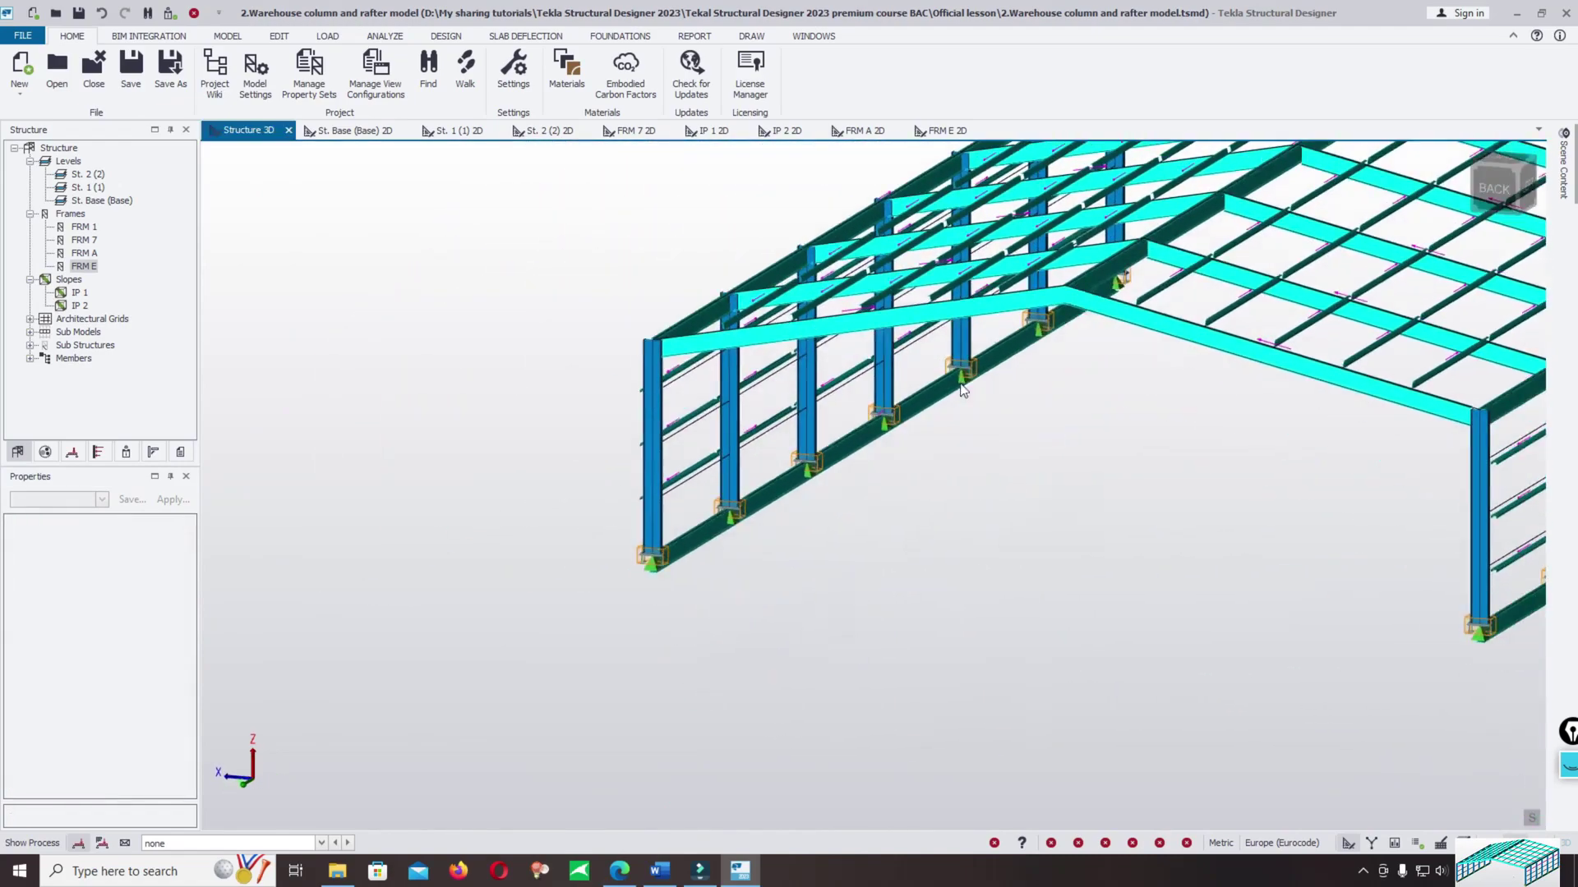
pyautogui.moveTo(887, 485); pyautogui.dragTo(926, 405, button='right')
pyautogui.scroll(5, 914, 386)
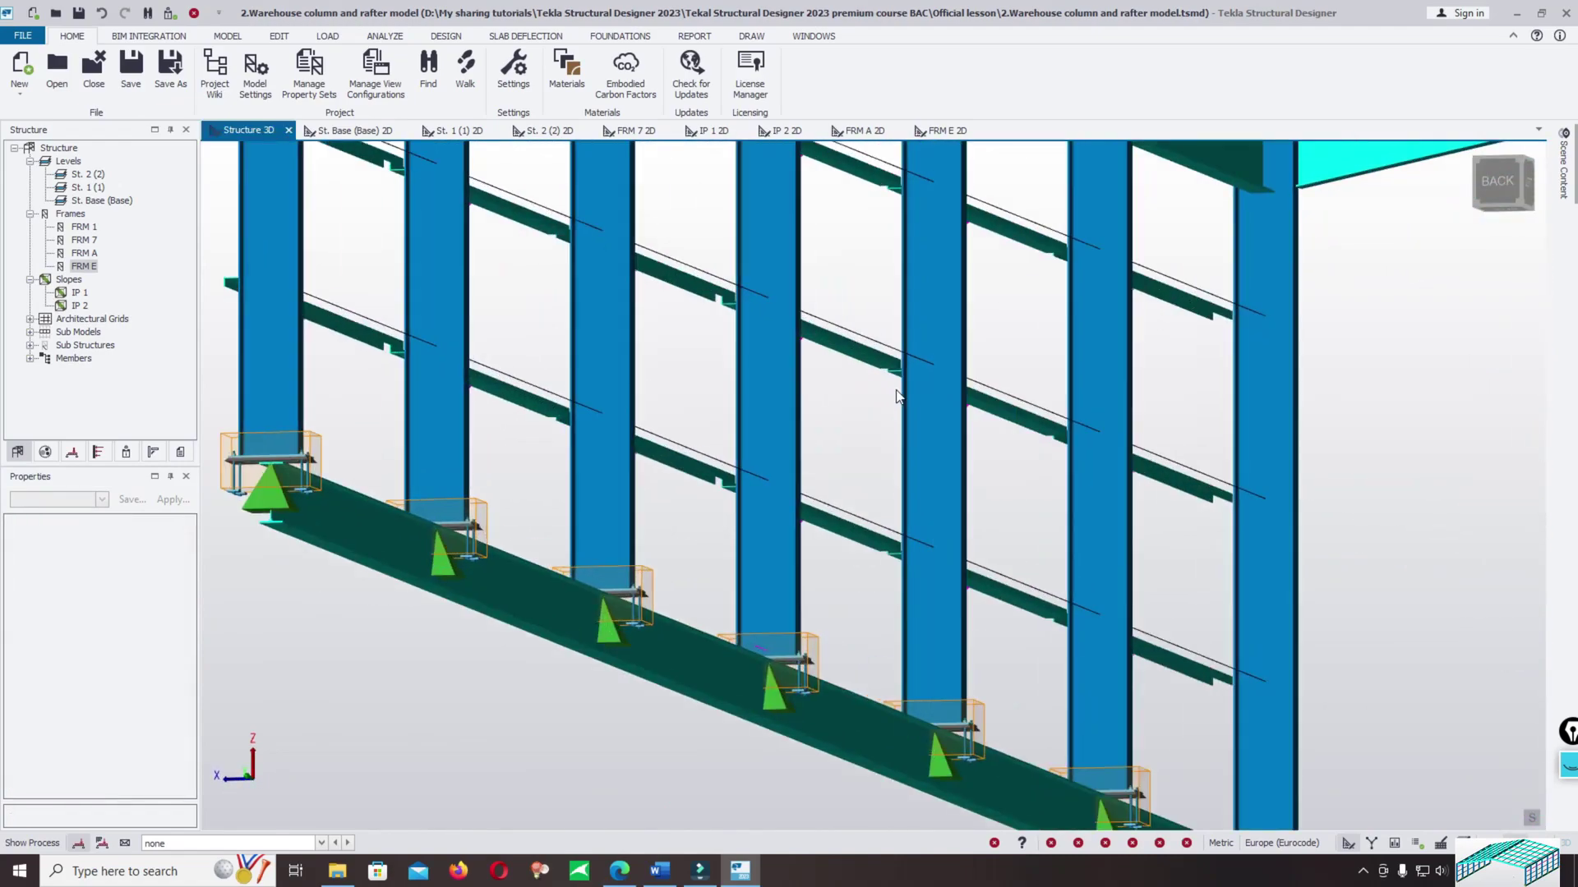
pyautogui.moveTo(868, 409); pyautogui.dragTo(899, 491, button='middle')
pyautogui.scroll(-5, 899, 491)
pyautogui.scroll(4, 942, 545)
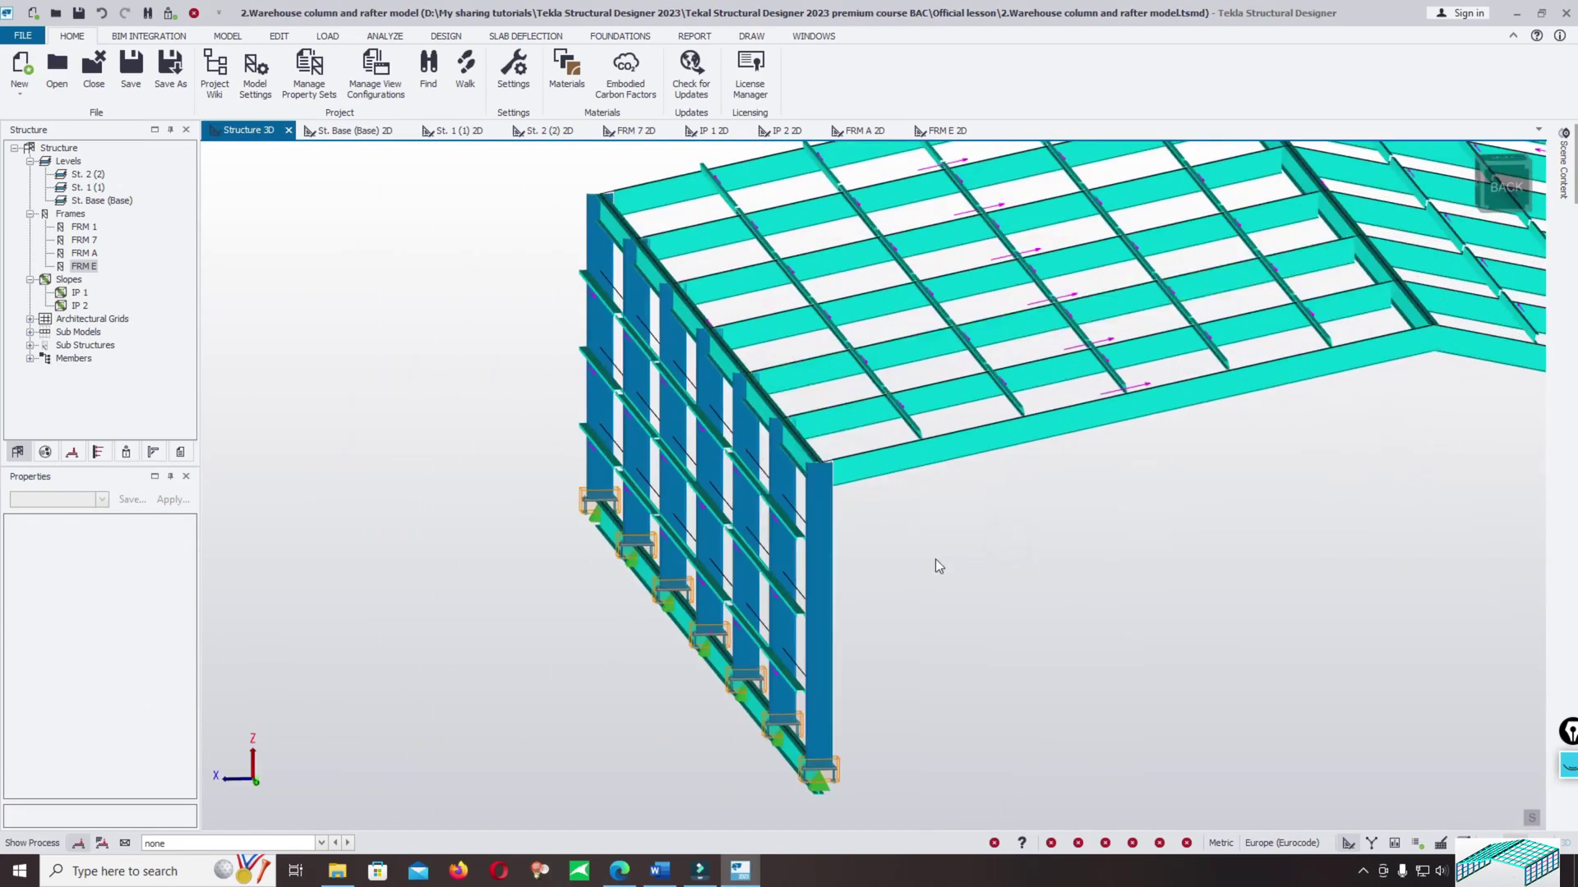
pyautogui.moveTo(1185, 472); pyautogui.dragTo(873, 541, button='middle')
pyautogui.scroll(5, 1027, 375)
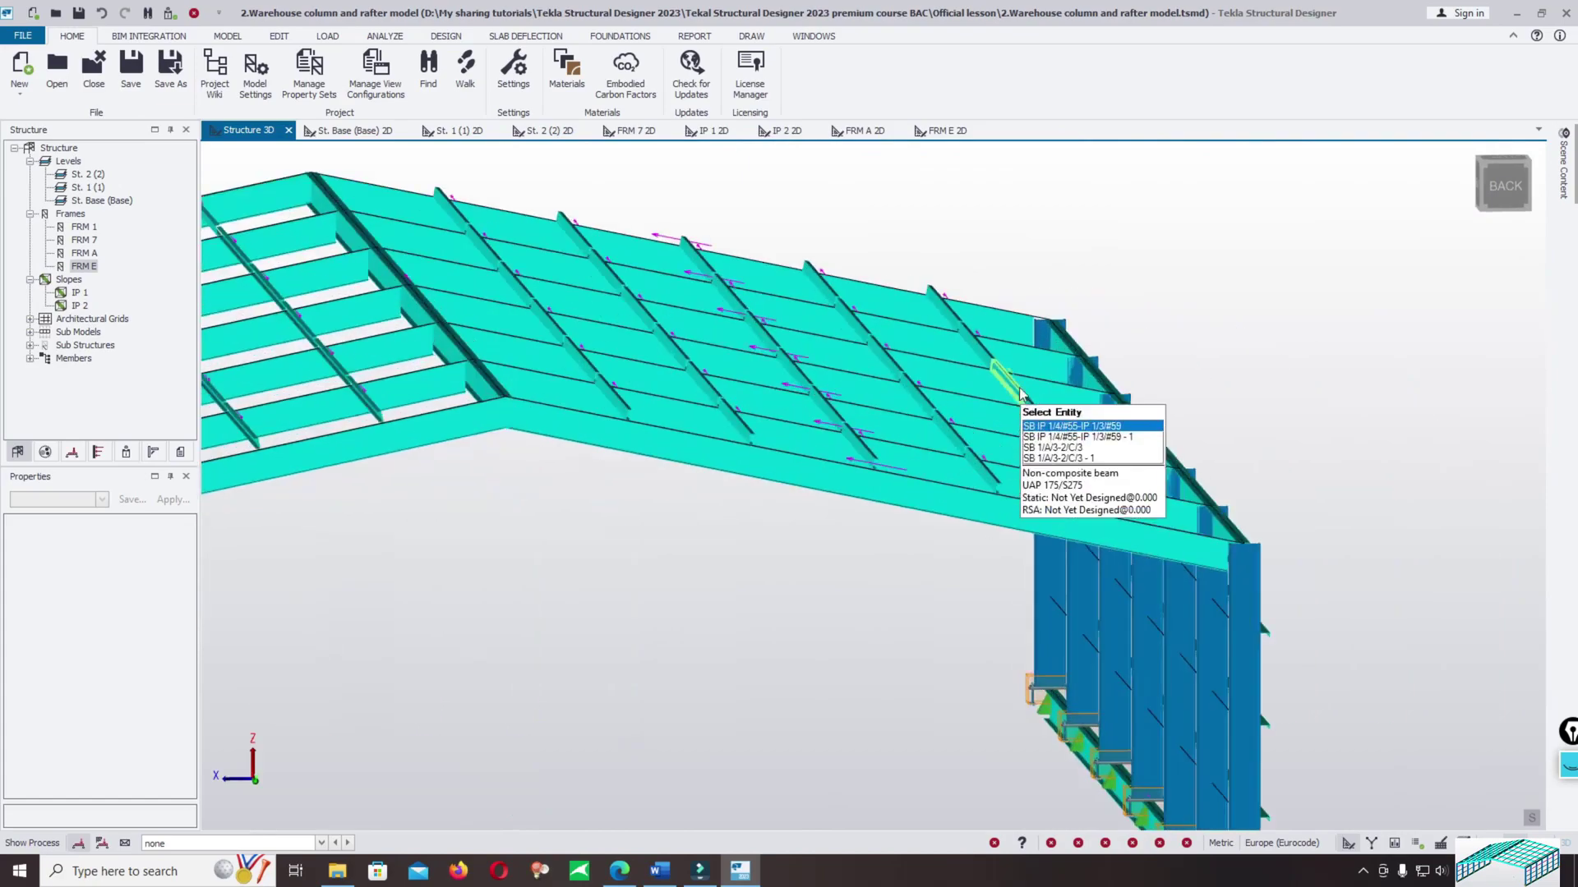
pyautogui.scroll(-5, 1121, 447)
pyautogui.scroll(3, 532, 450)
pyautogui.scroll(-5, 532, 453)
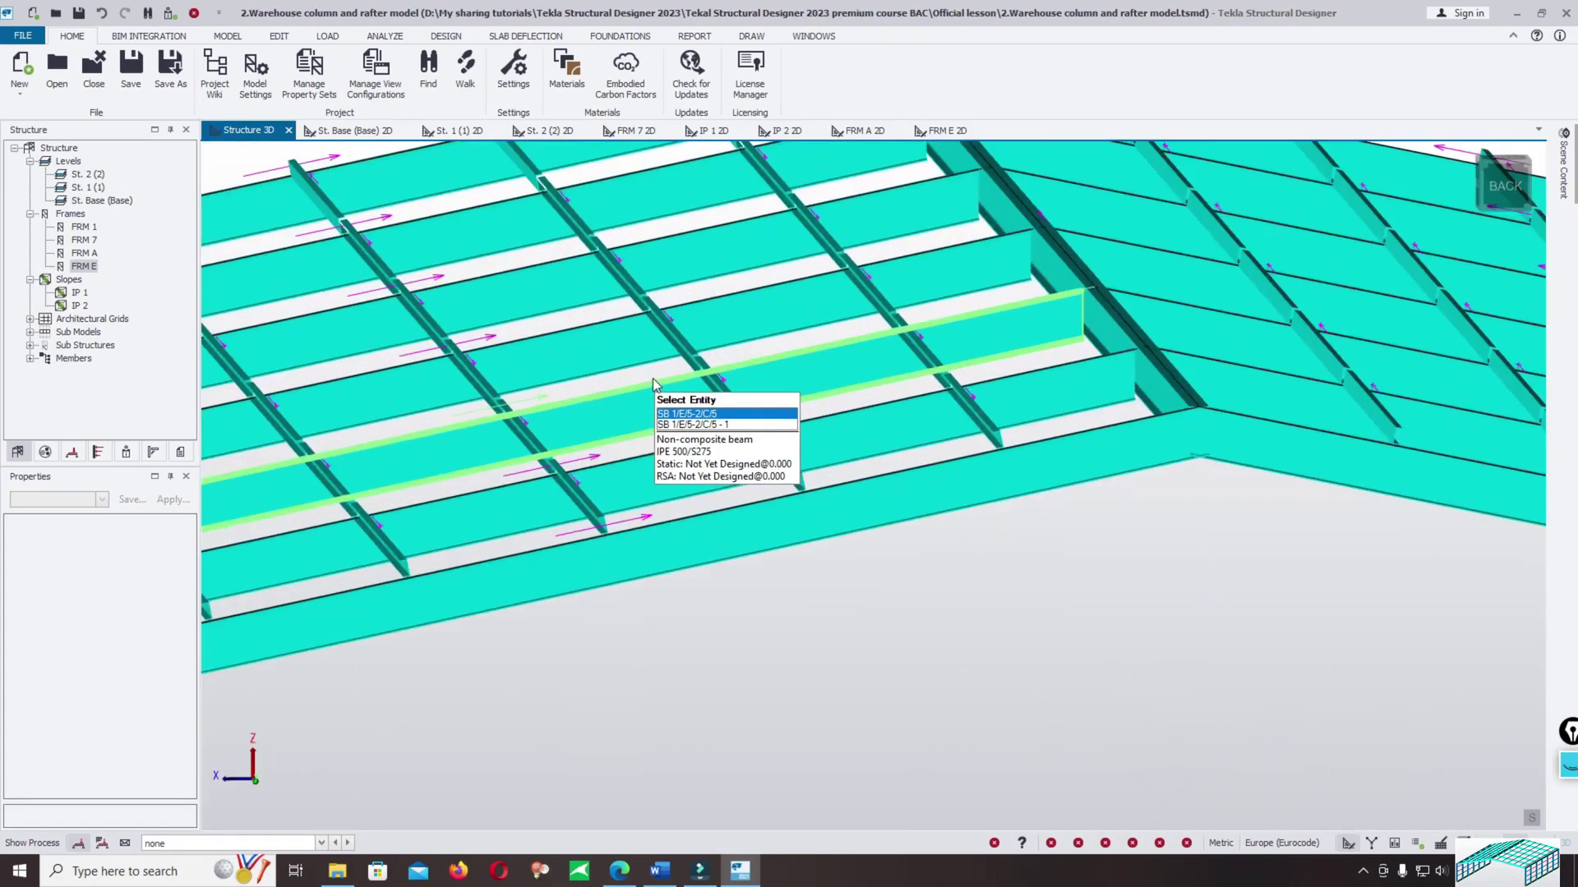
pyautogui.moveTo(904, 439); pyautogui.dragTo(596, 655, button='middle')
pyautogui.scroll(-3, 915, 683)
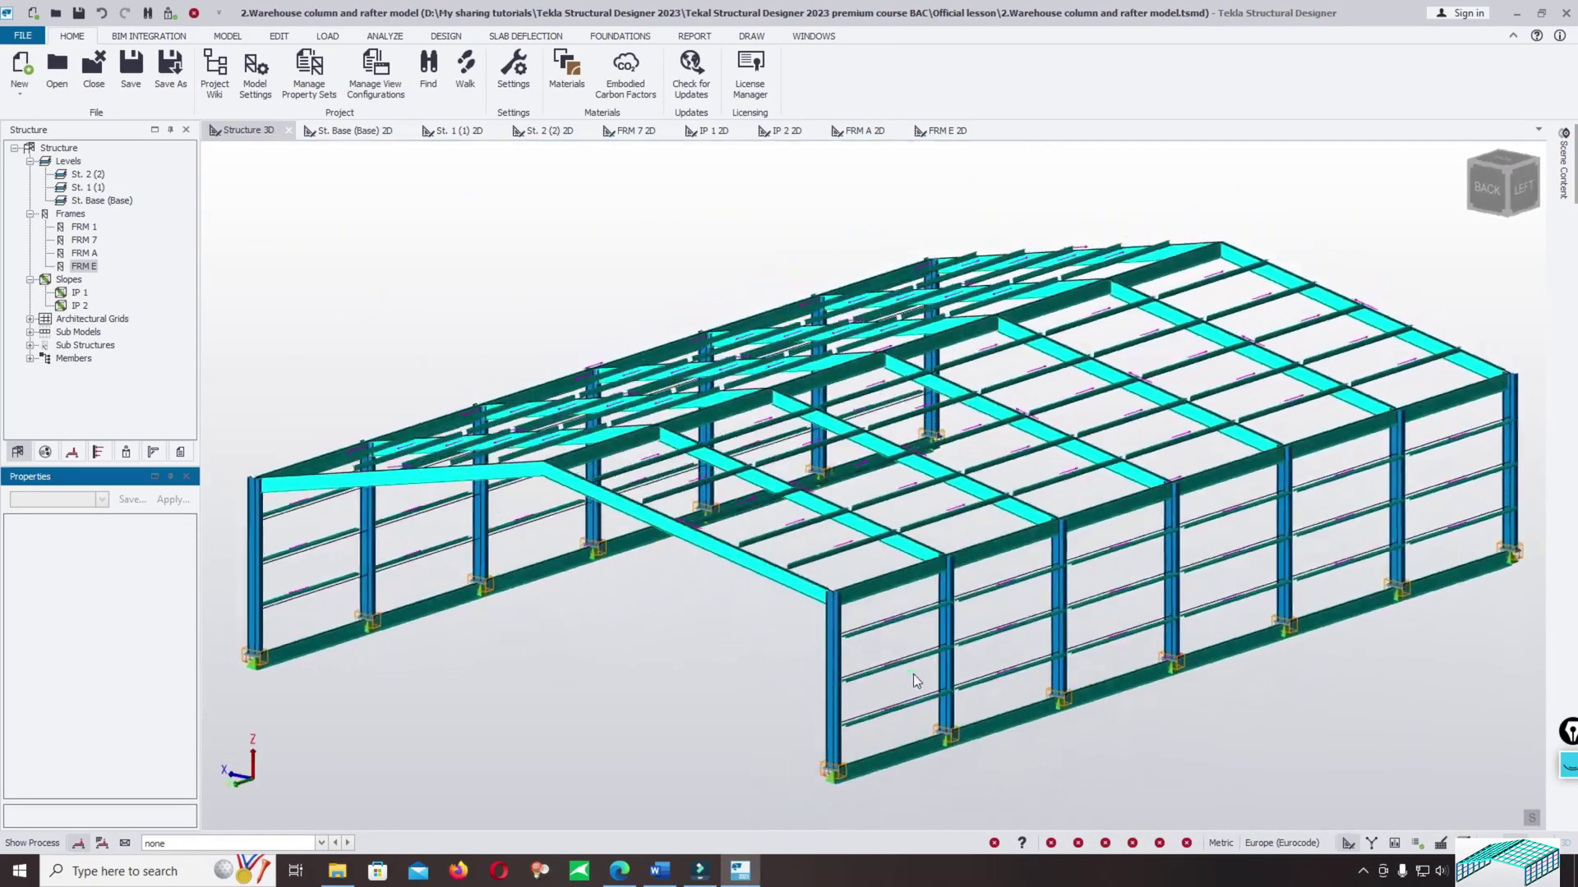
pyautogui.scroll(5, 863, 575)
pyautogui.scroll(-5, 1118, 523)
pyautogui.click(714, 590)
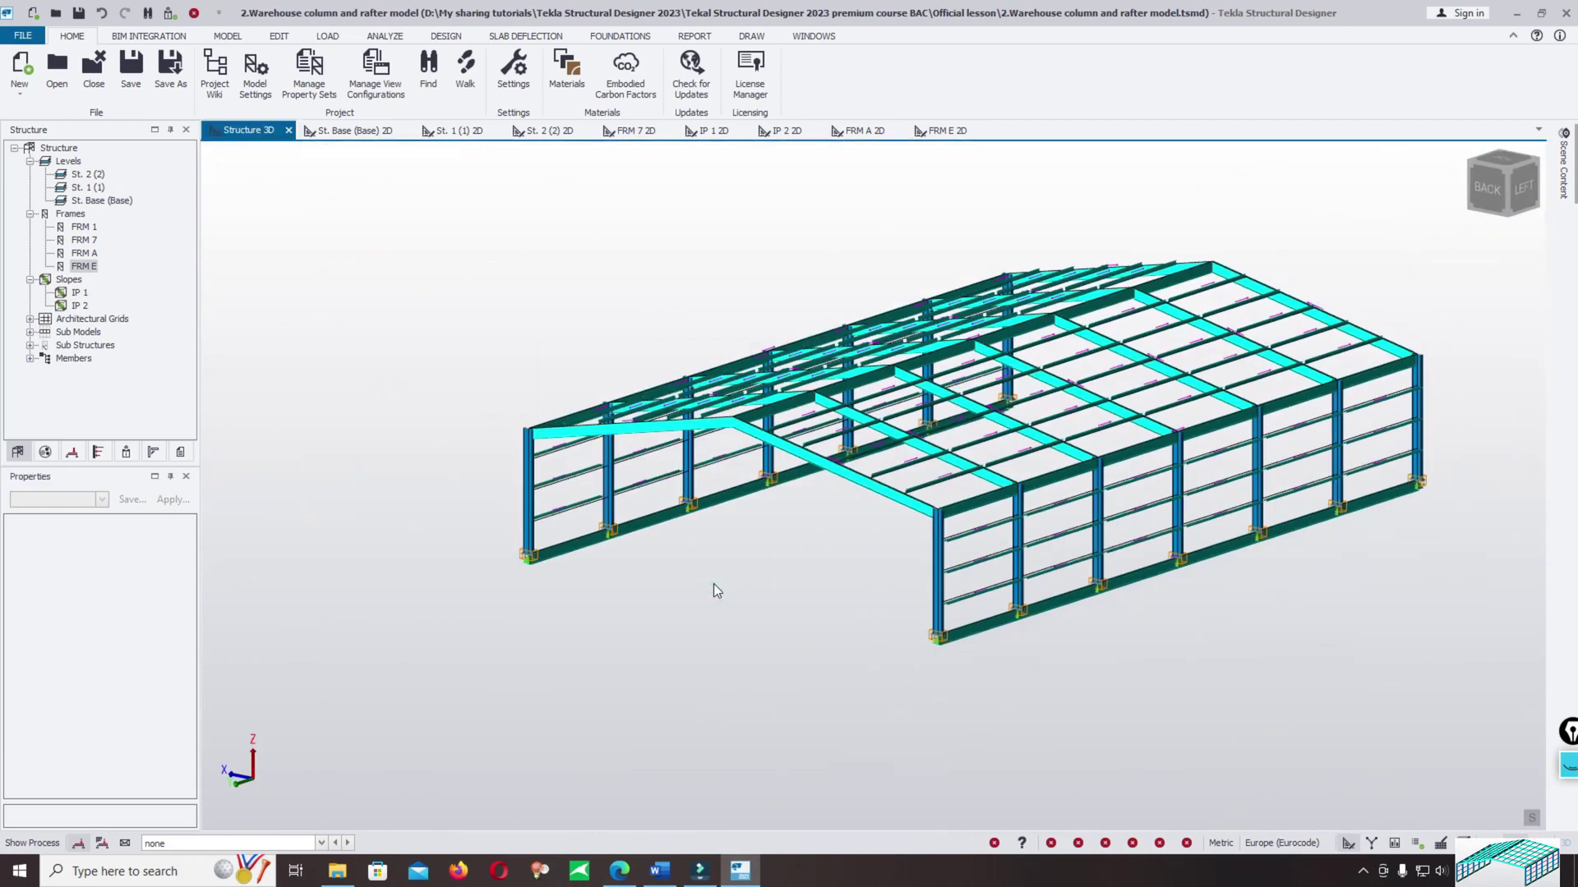
pyautogui.click(713, 585)
pyautogui.click(711, 672)
pyautogui.click(802, 598)
# Copy the row of six IP 1 roof purlins nearest the eave to a position 0.4 m along the rafter from its eave end.
pyautogui.moveTo(845, 650); pyautogui.dragTo(1201, 460, button='middle')
pyautogui.scroll(5, 1212, 431)
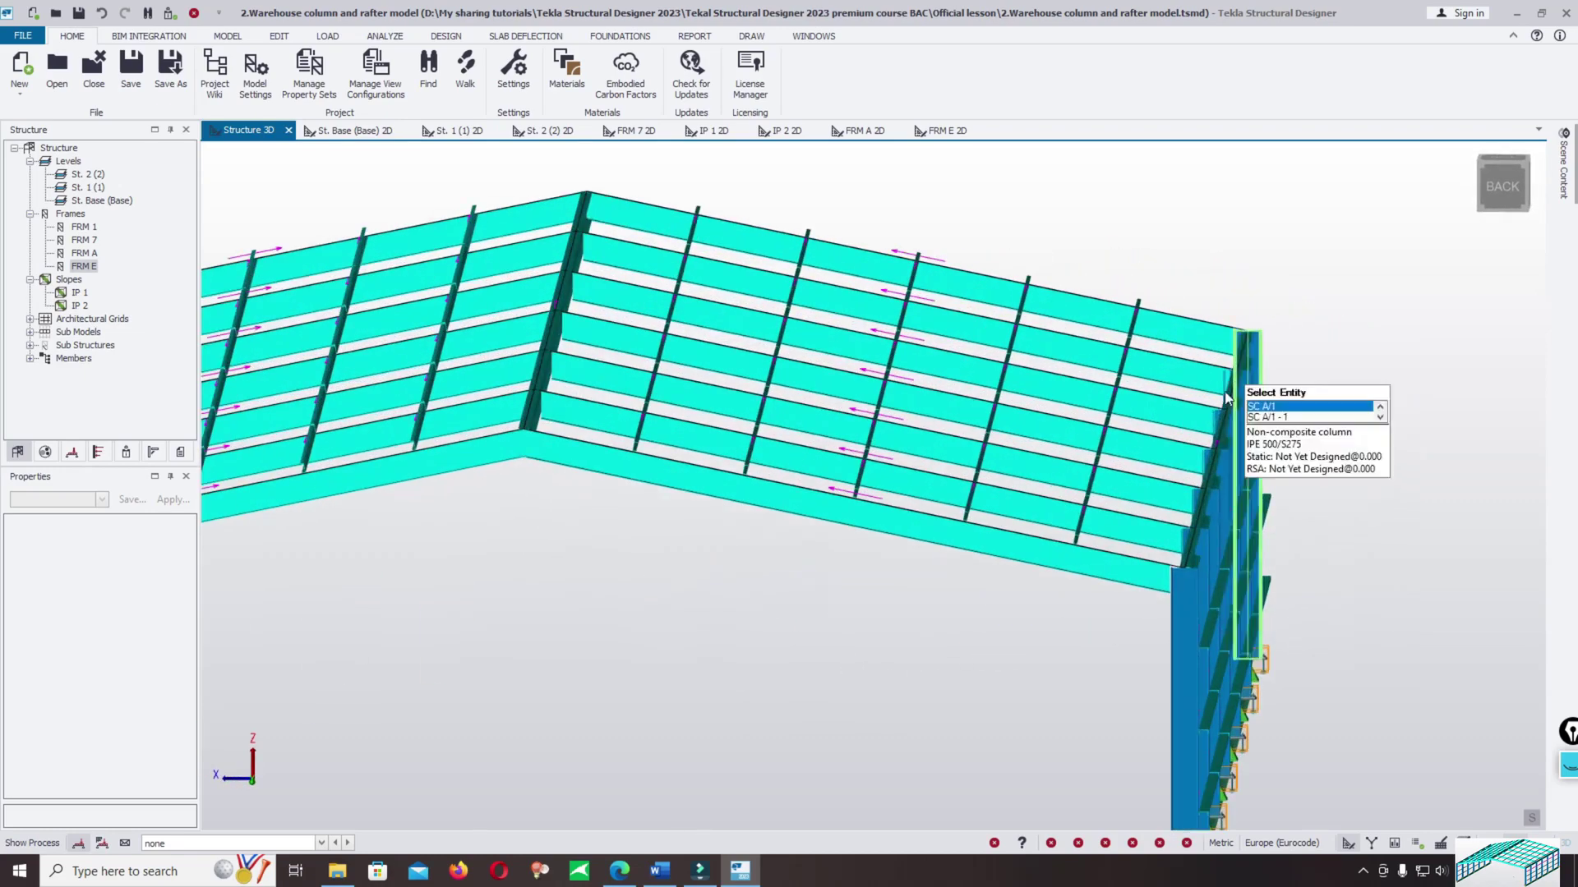
pyautogui.scroll(-5, 1227, 399)
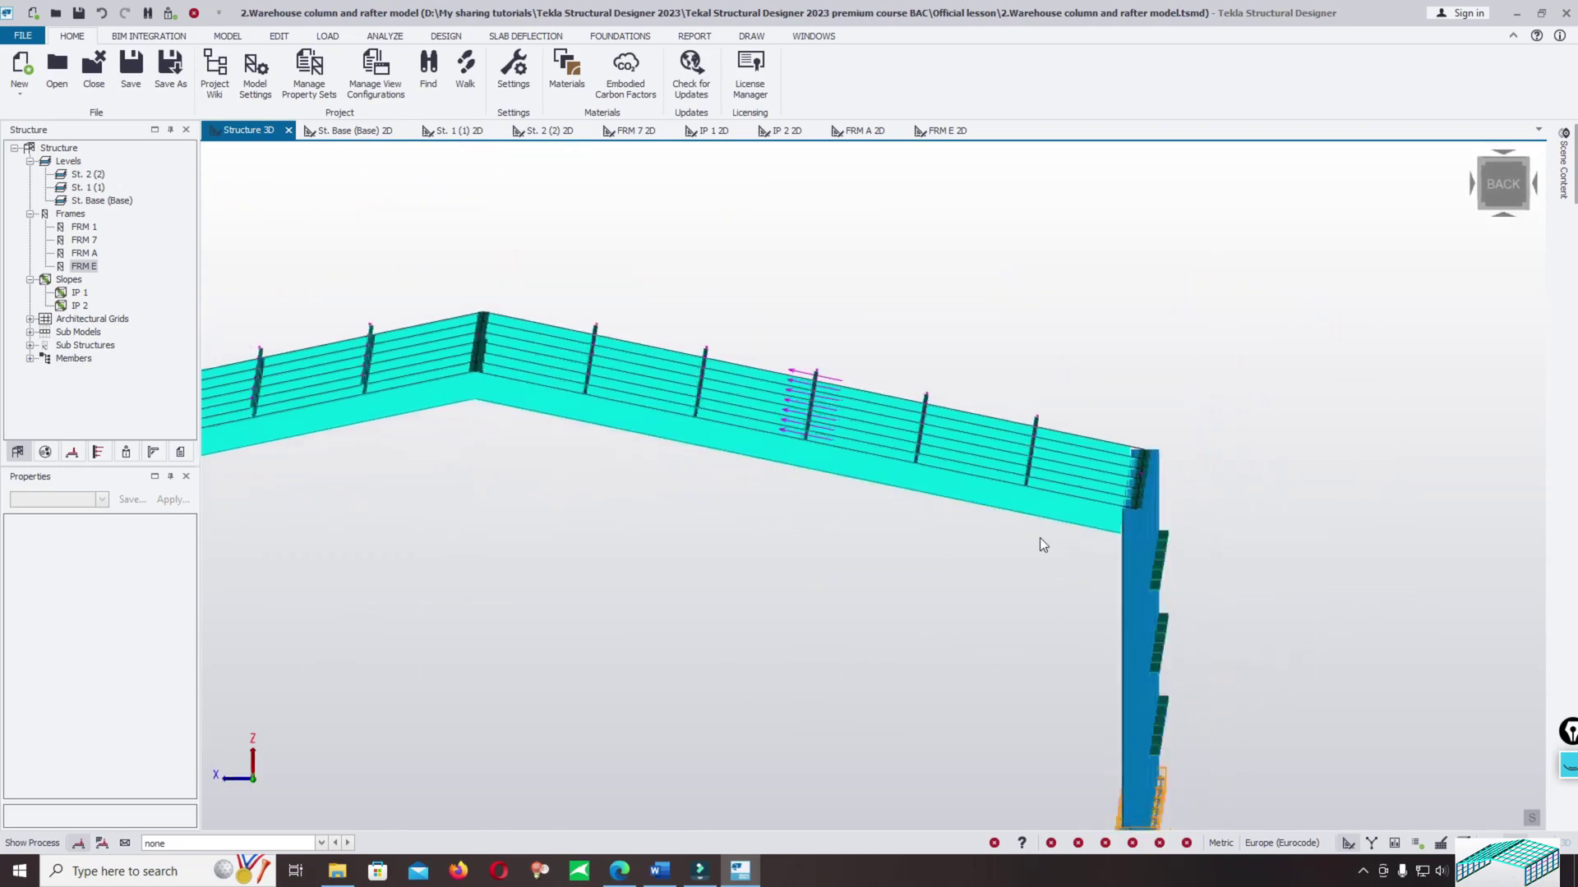
pyautogui.scroll(5, 1039, 537)
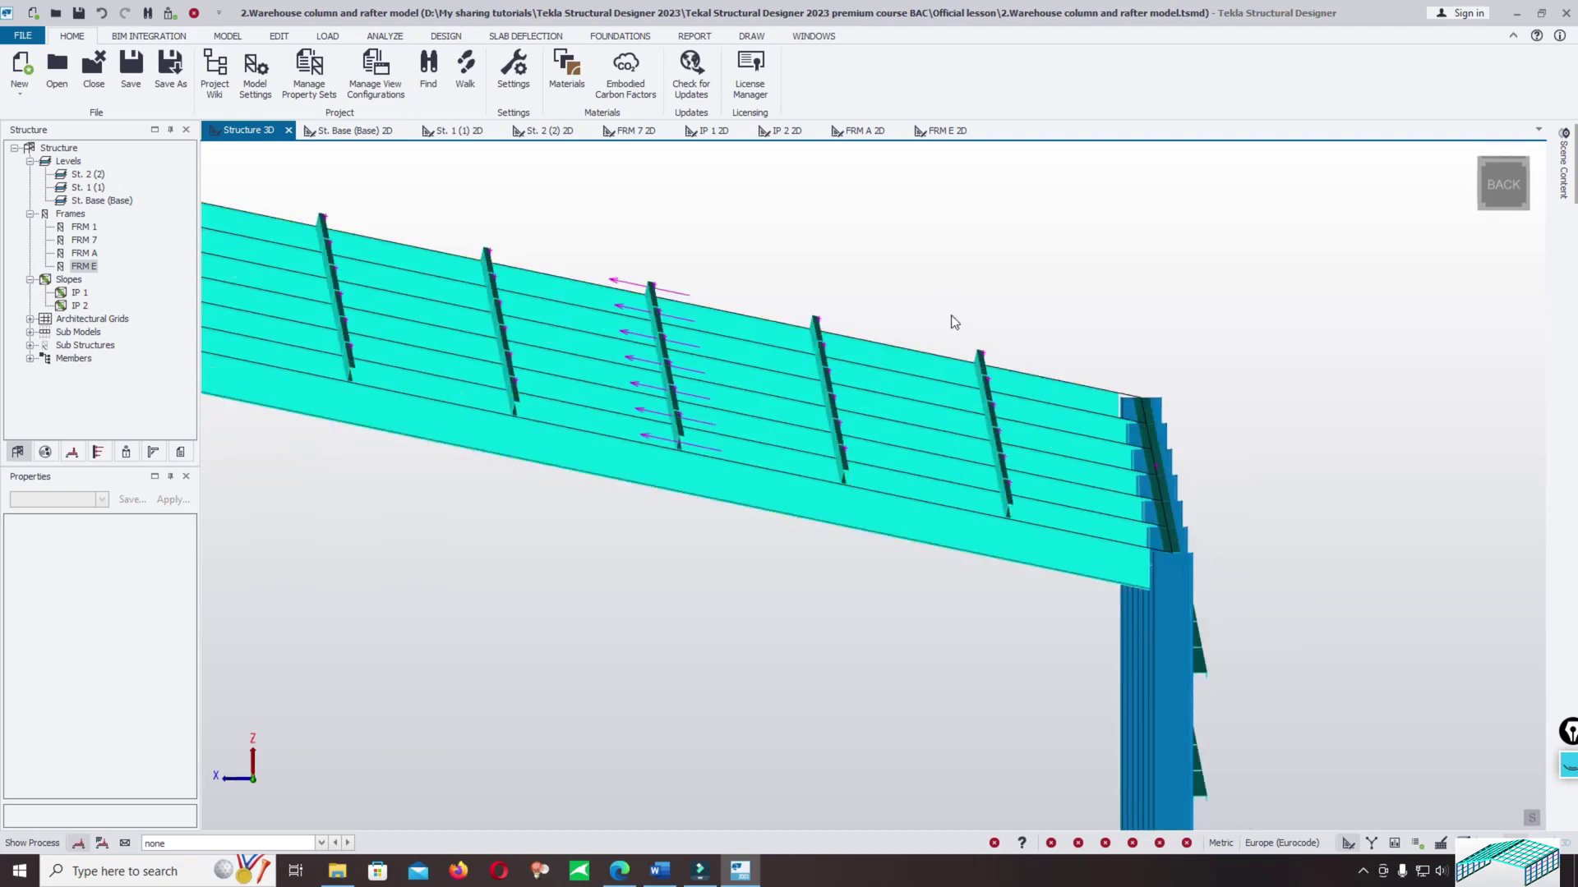
pyautogui.moveTo(937, 288); pyautogui.dragTo(1071, 669)
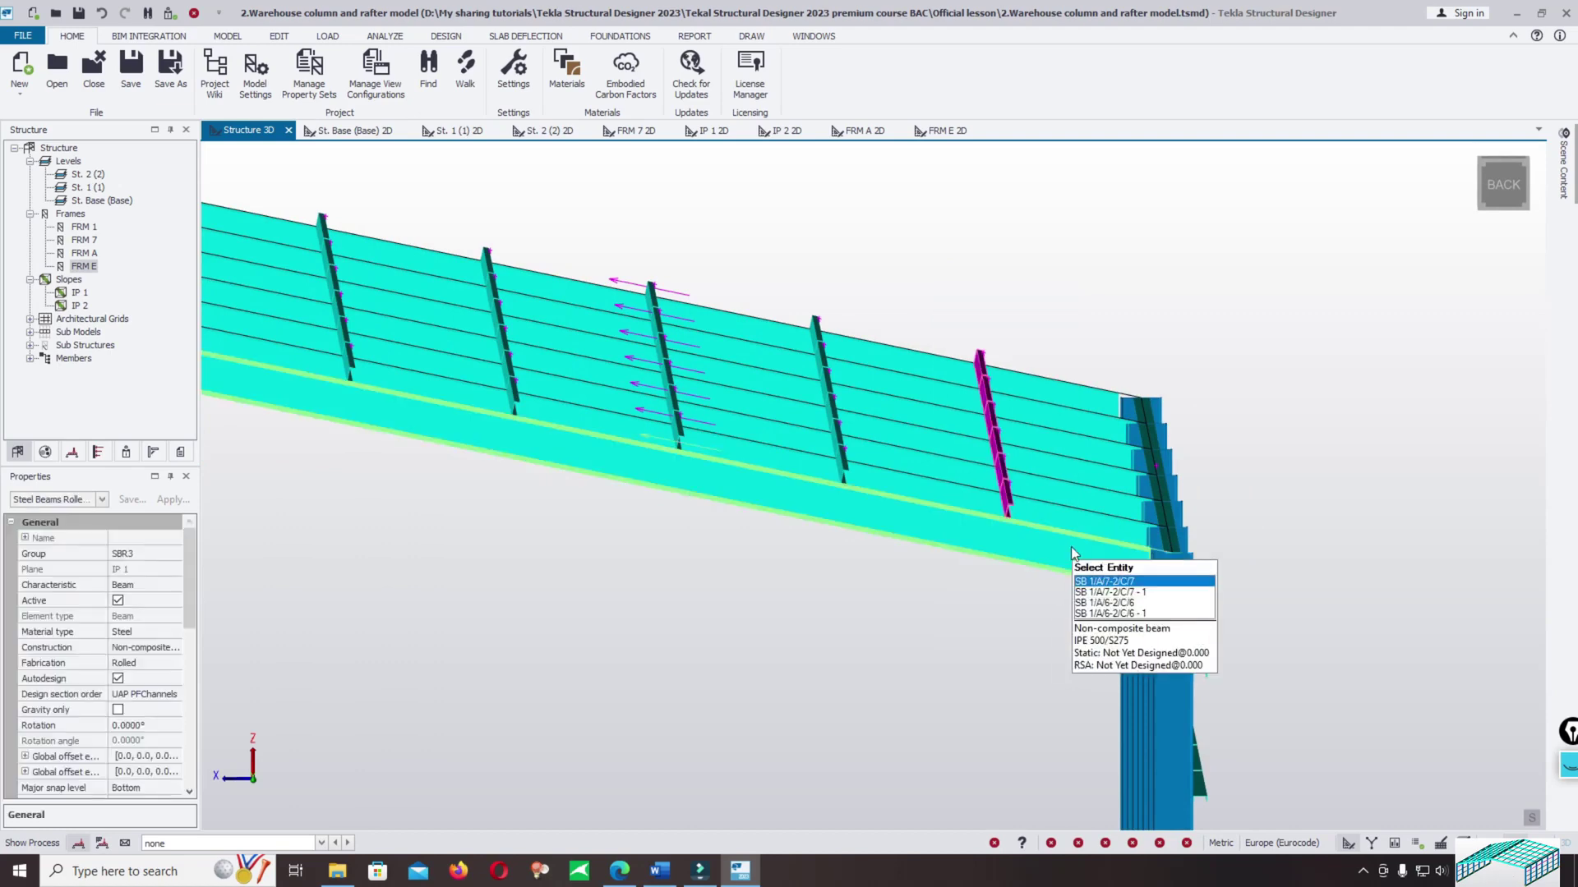
pyautogui.scroll(2, 1072, 546)
pyautogui.rightClick(990, 212)
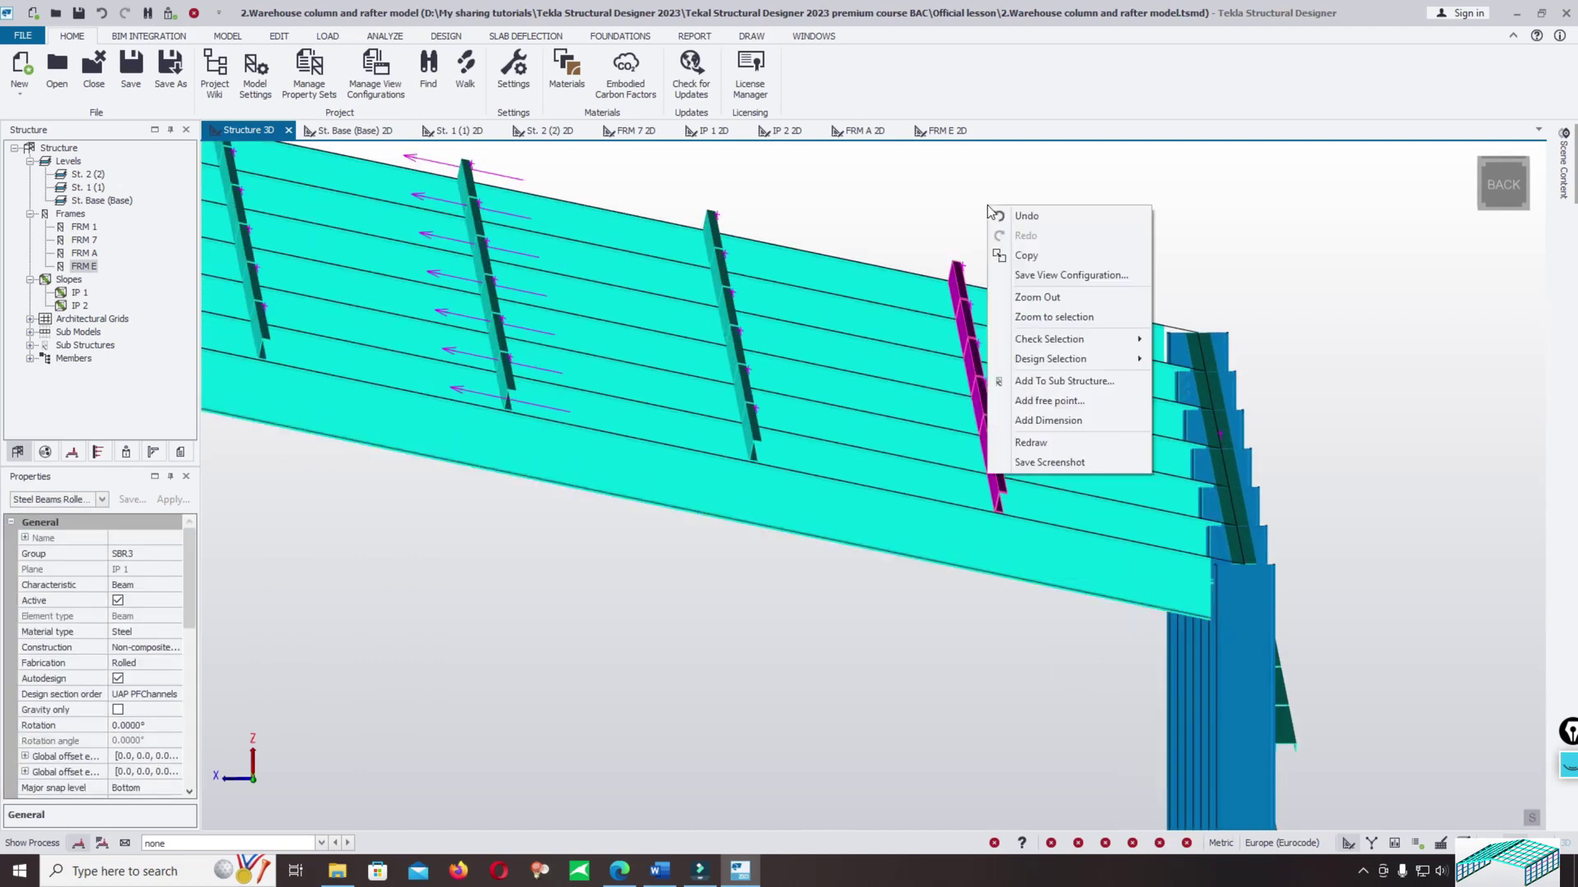
pyautogui.click(1018, 255)
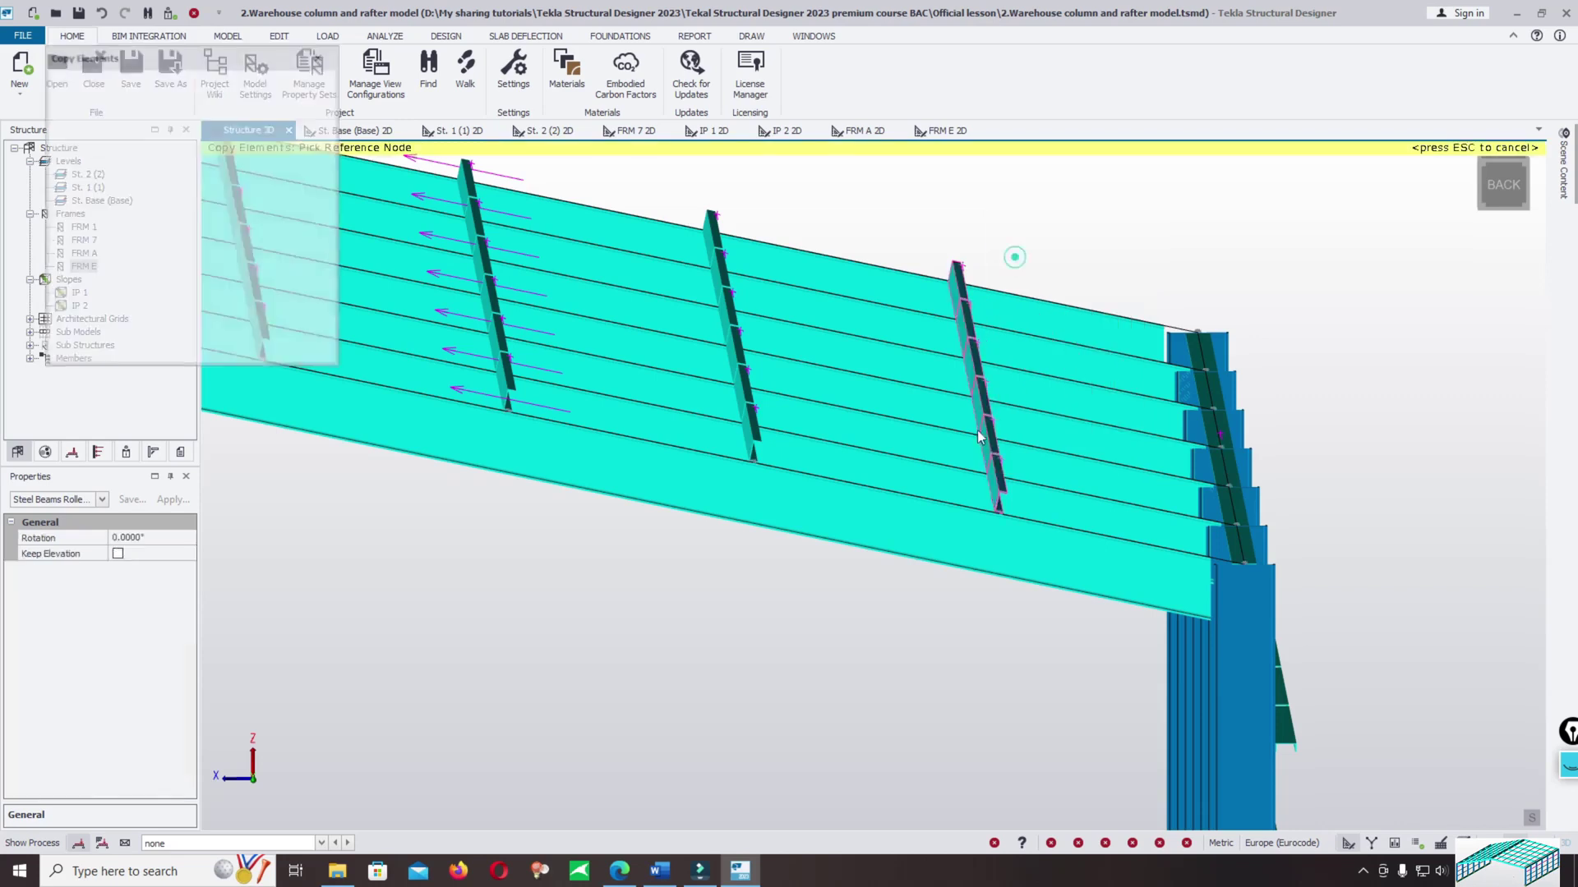
pyautogui.click(998, 516)
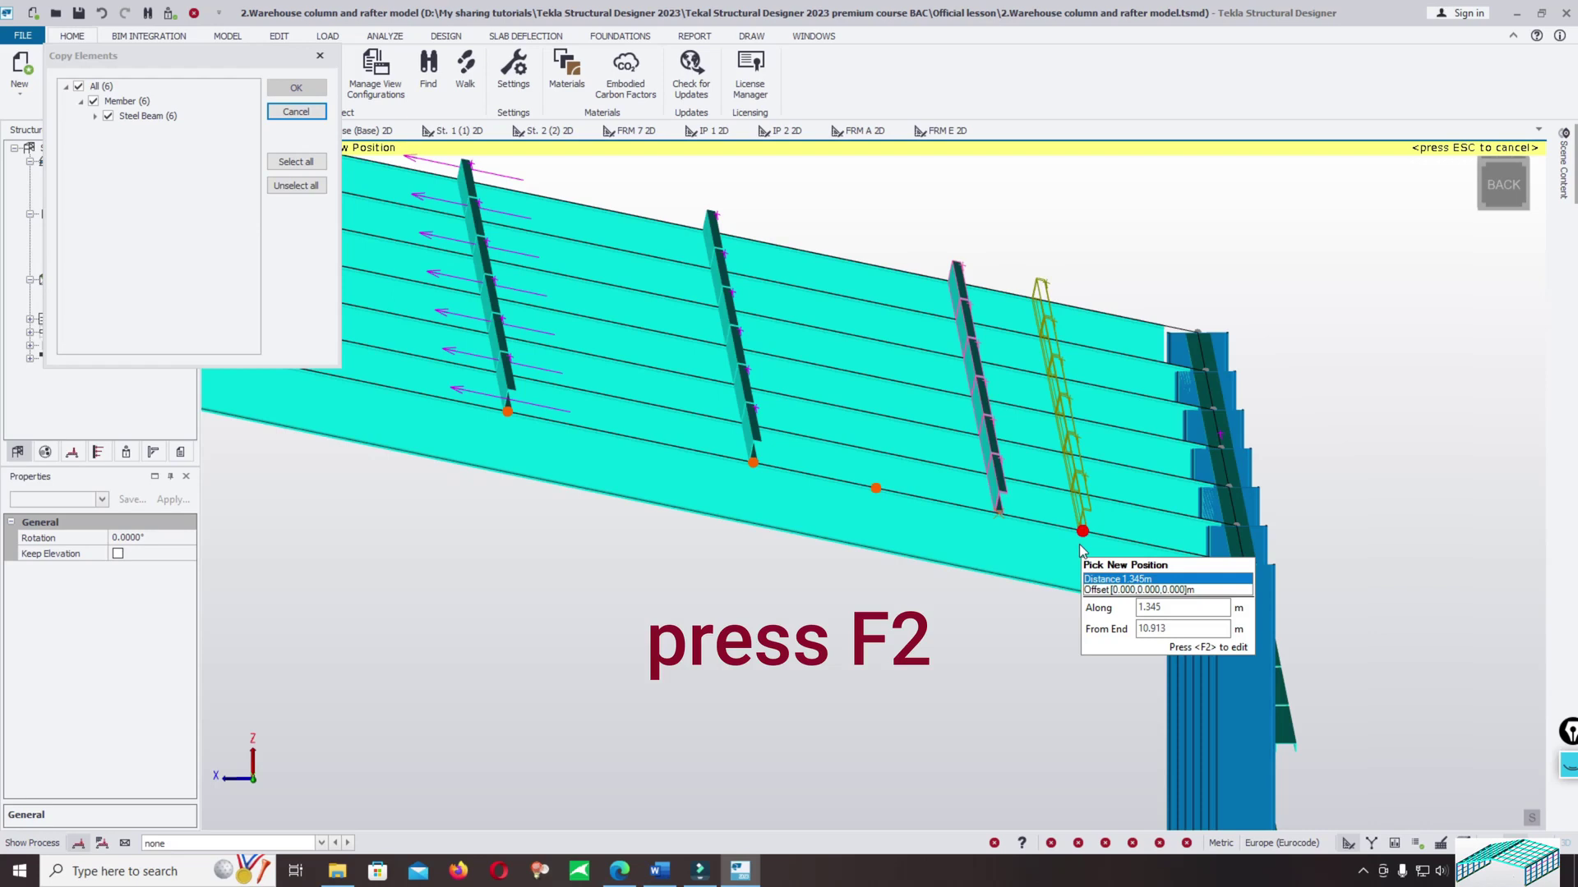
pyautogui.press('F2')
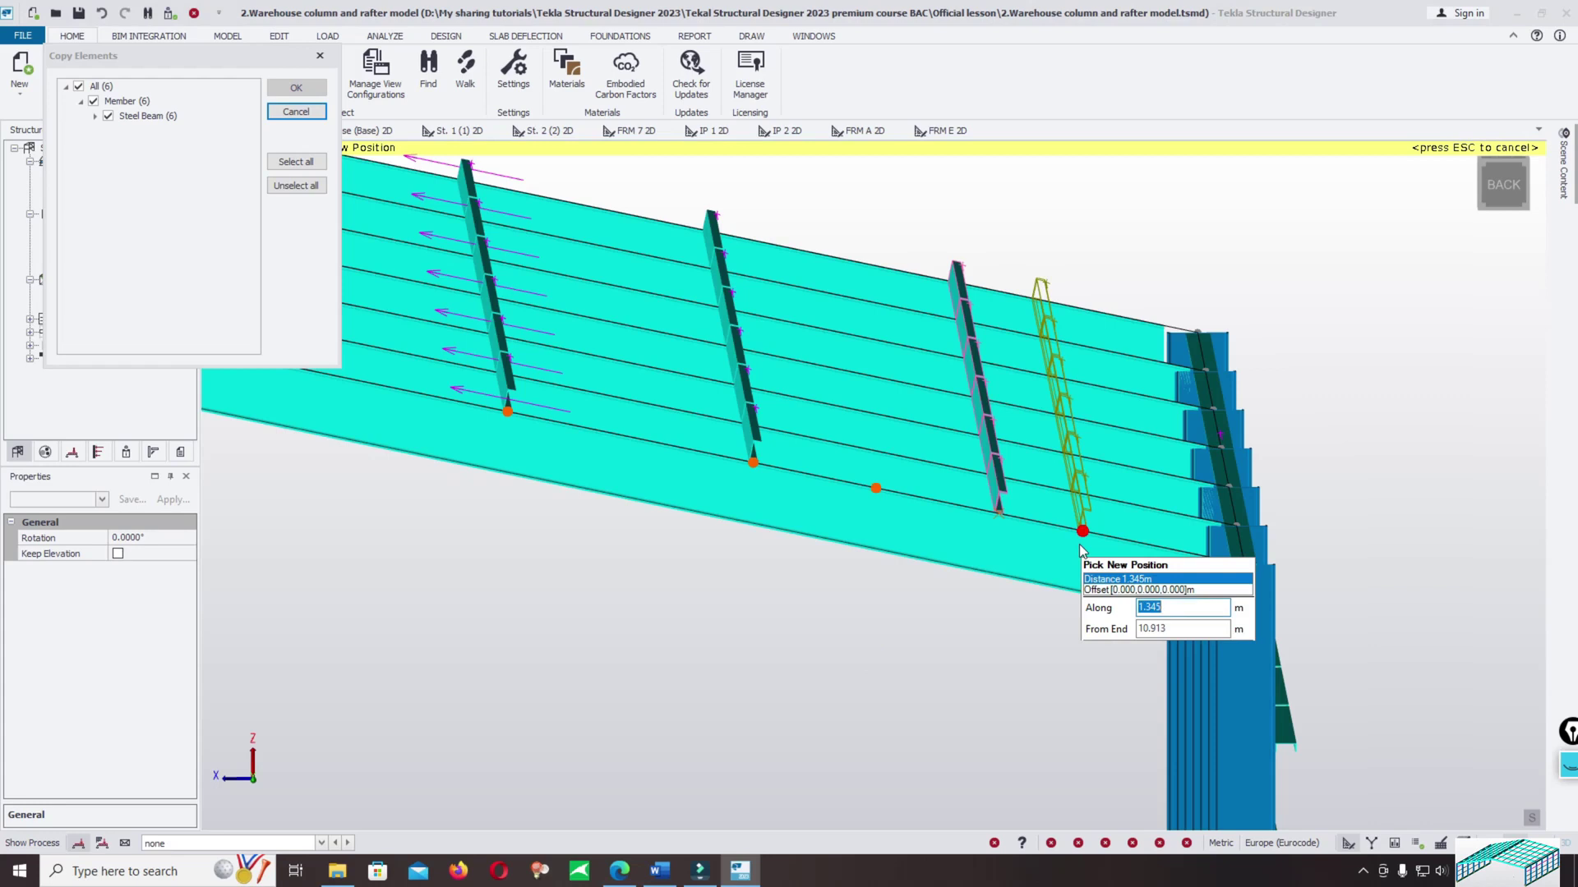
pyautogui.write('.')
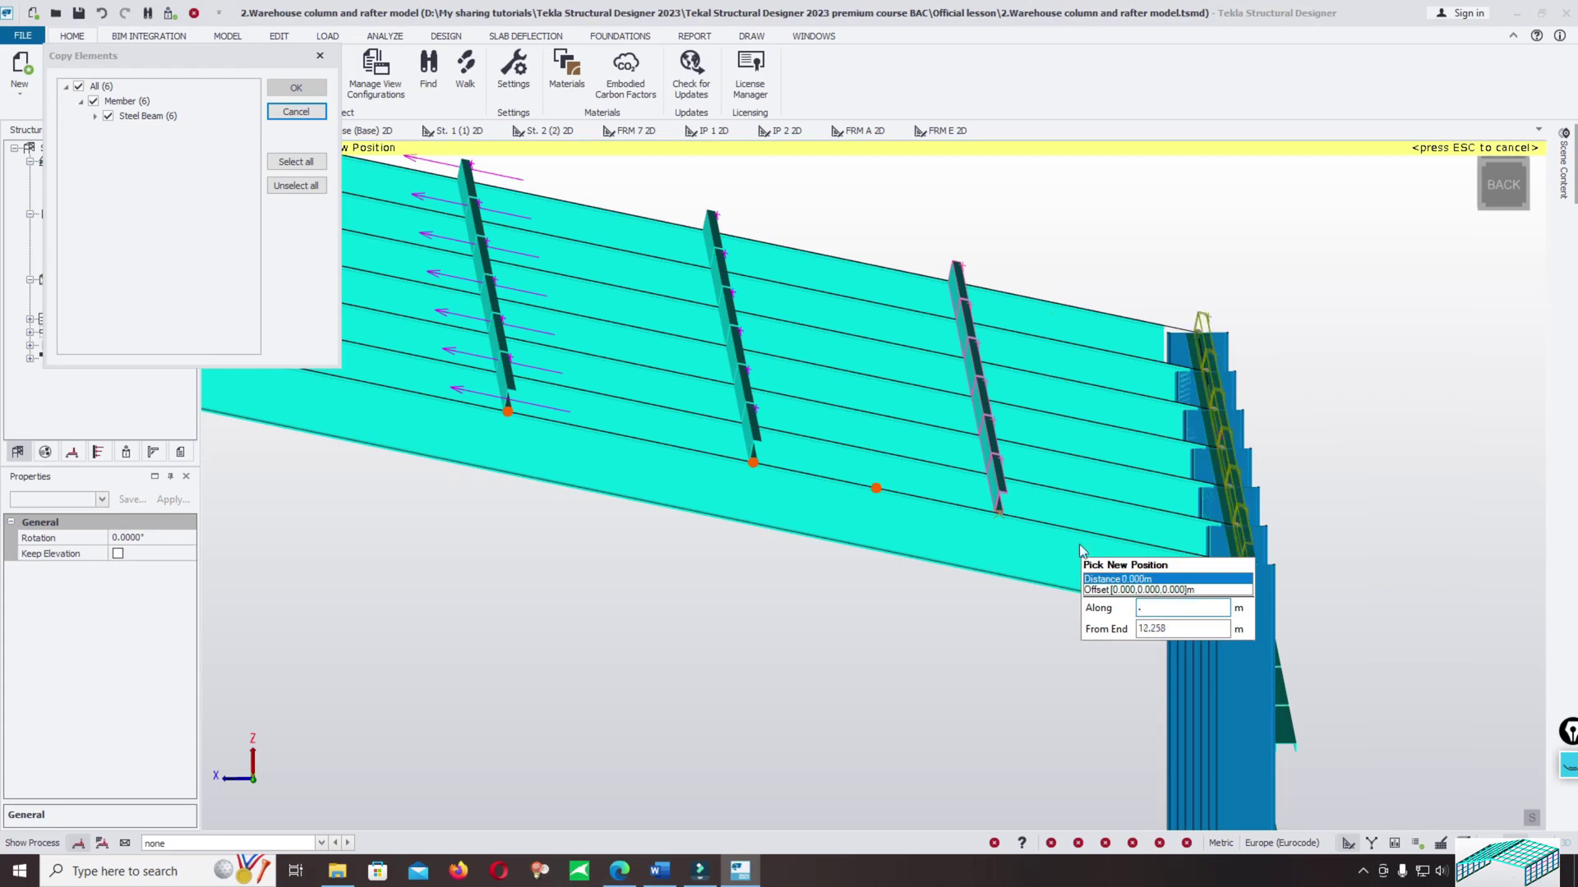
pyautogui.write('4')
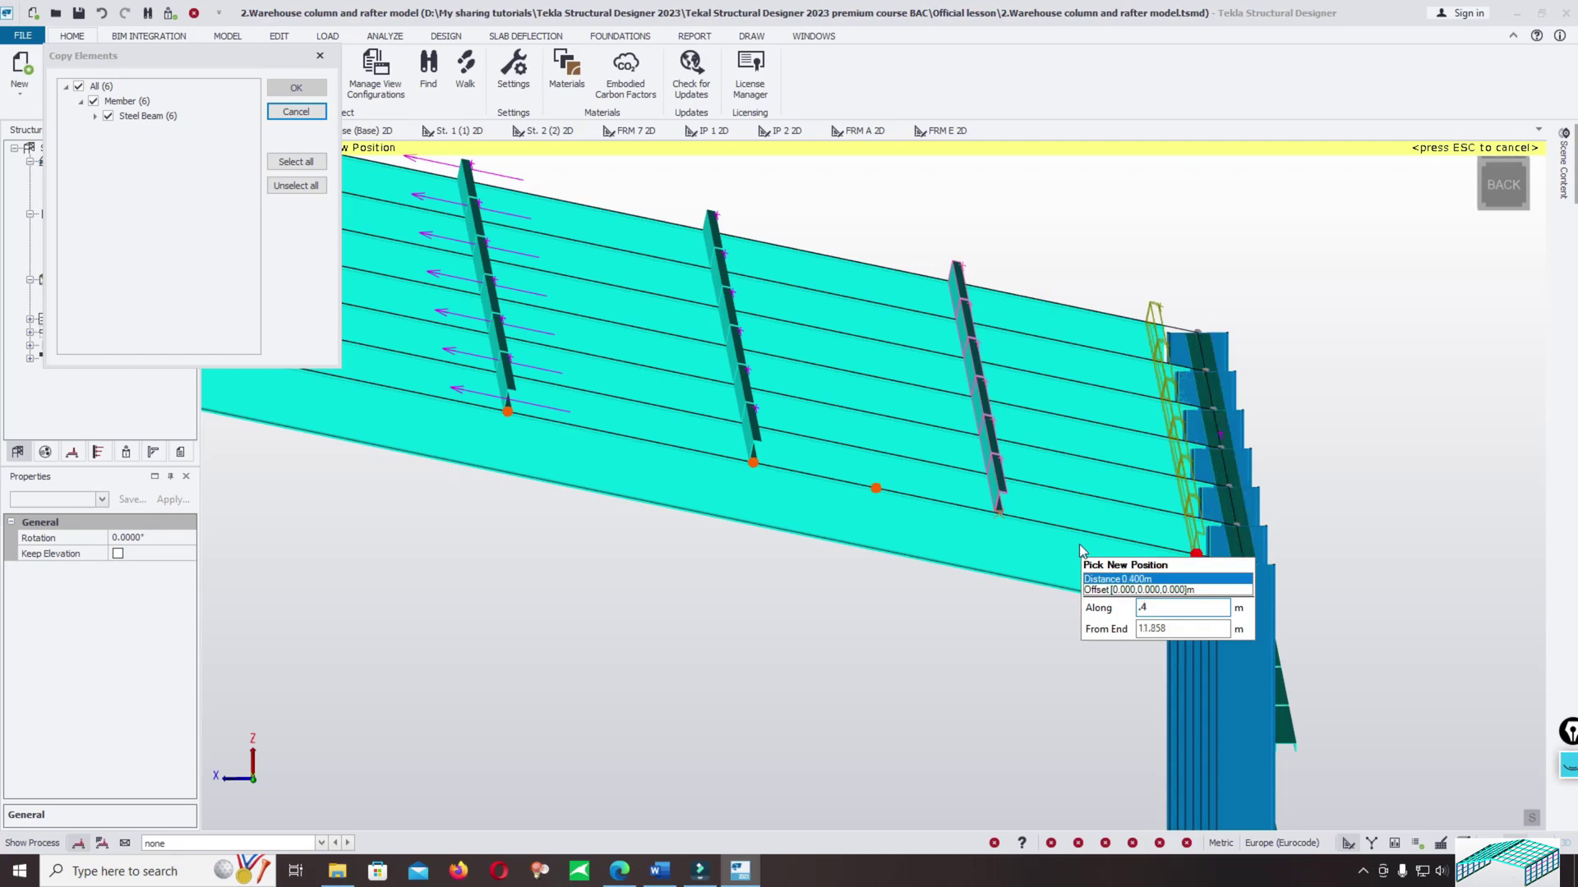
pyautogui.press('Return')
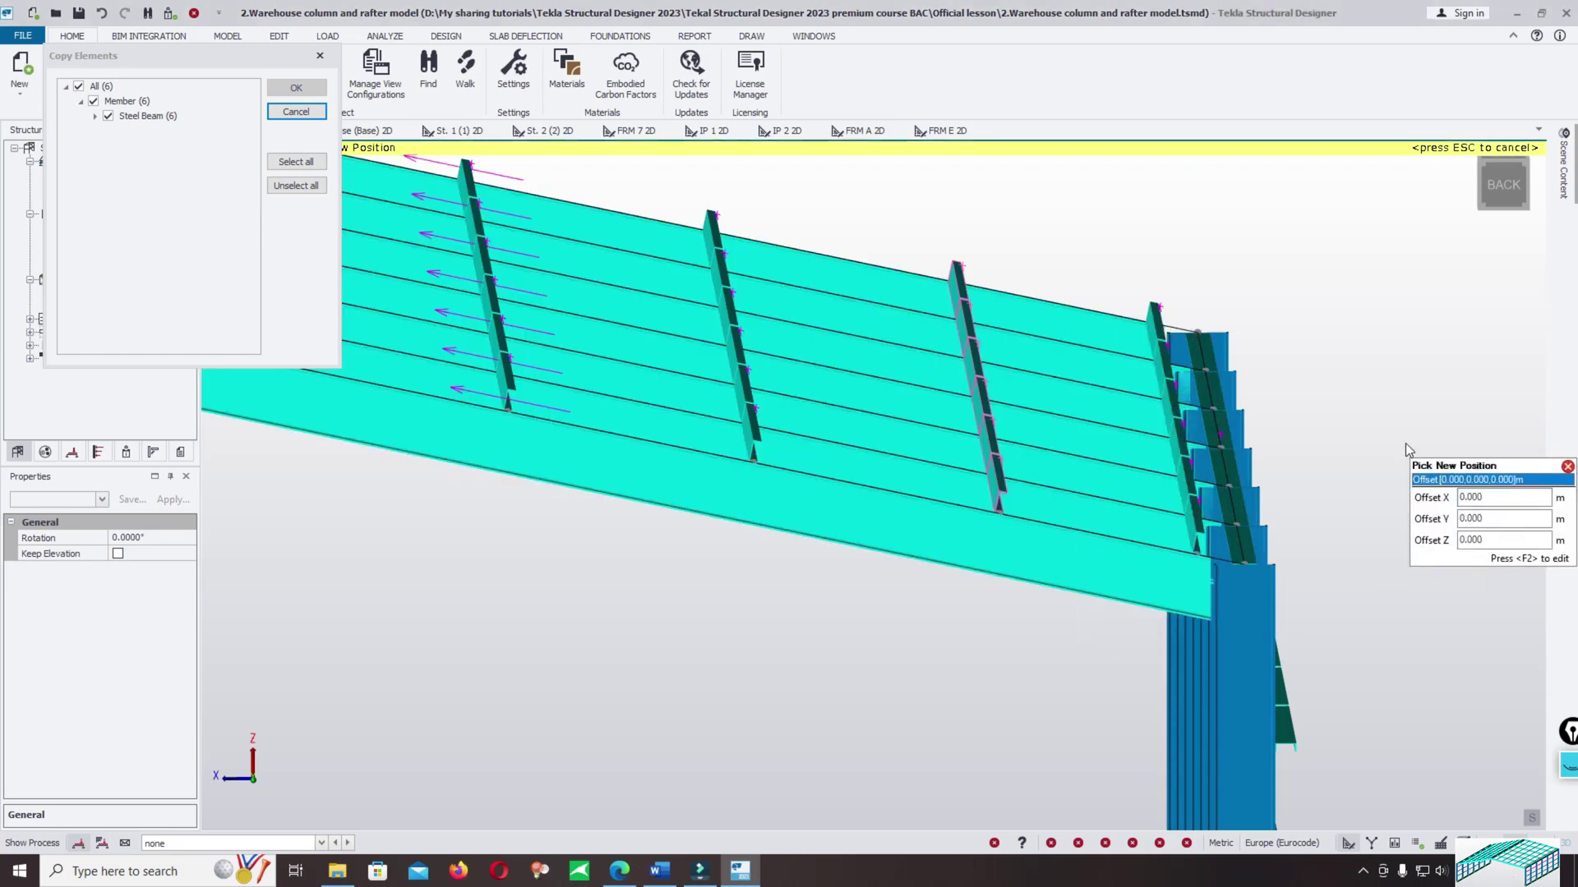
pyautogui.scroll(-9, 1405, 444)
pyautogui.press('Escape')
# Copy the six IP 2 roof purlins nearest the eave to 0.4 m along the rafter, using their end-frame node as reference.
pyautogui.scroll(4, 603, 439)
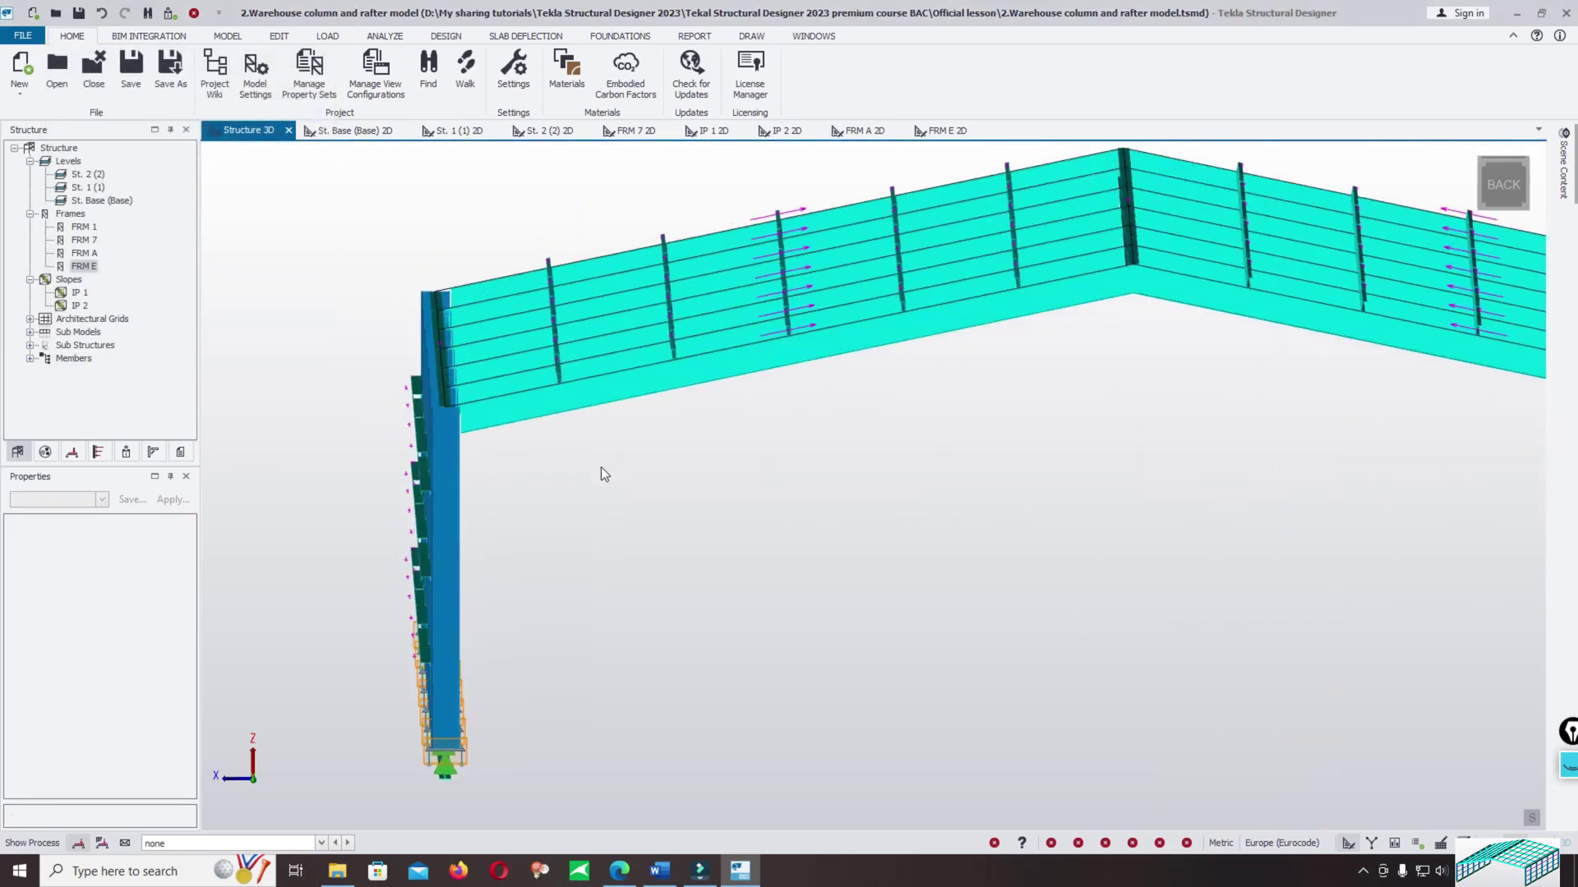
pyautogui.moveTo(517, 237); pyautogui.dragTo(603, 427)
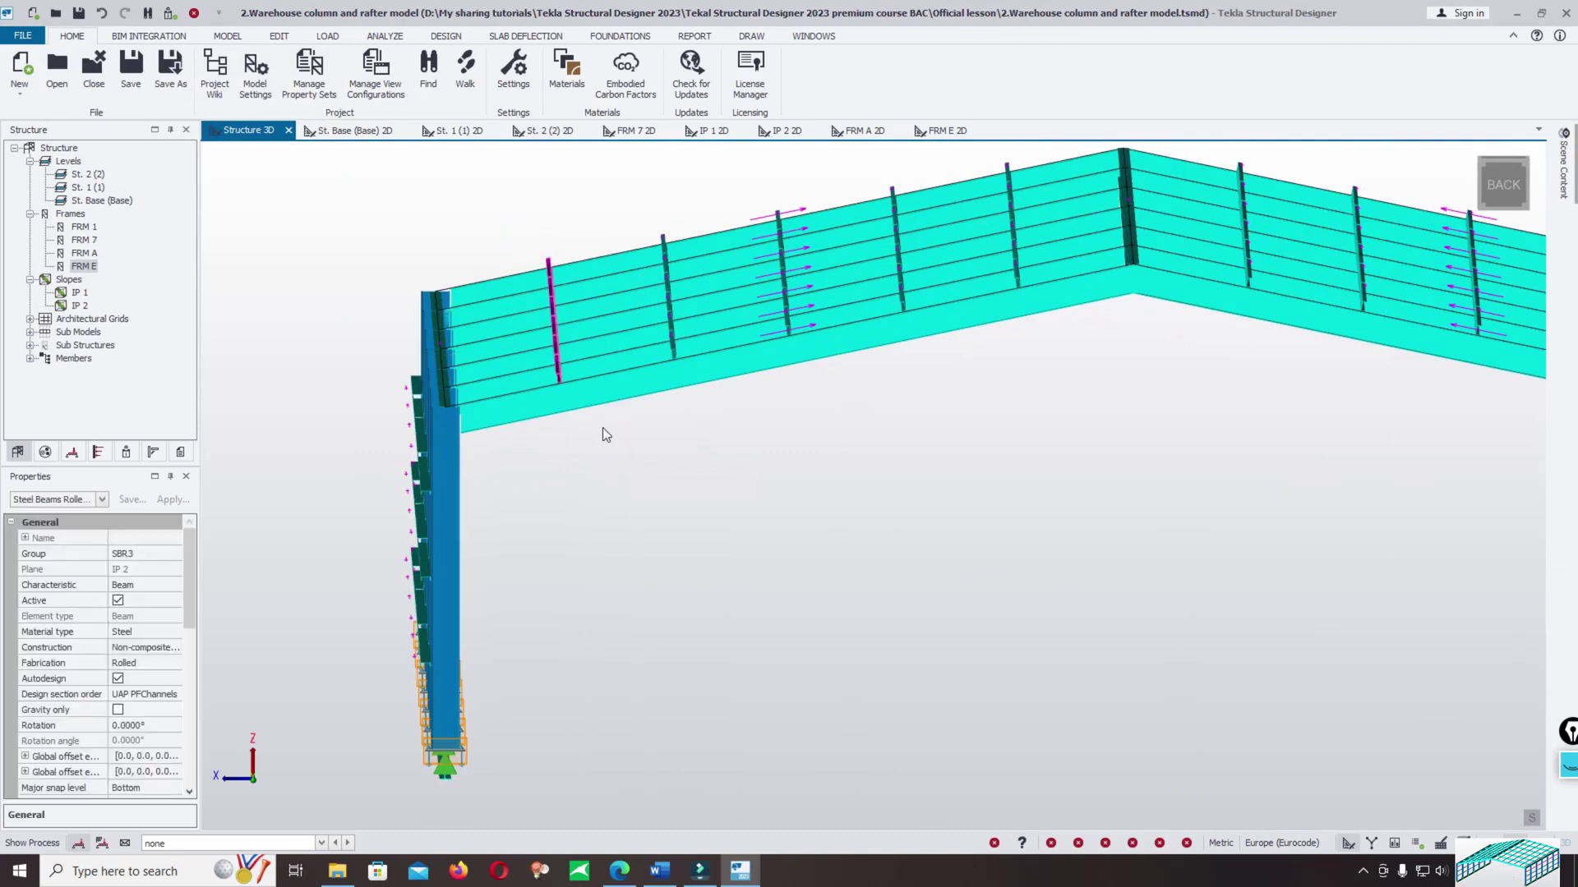
pyautogui.rightClick(603, 427)
pyautogui.click(659, 476)
pyautogui.scroll(2, 593, 415)
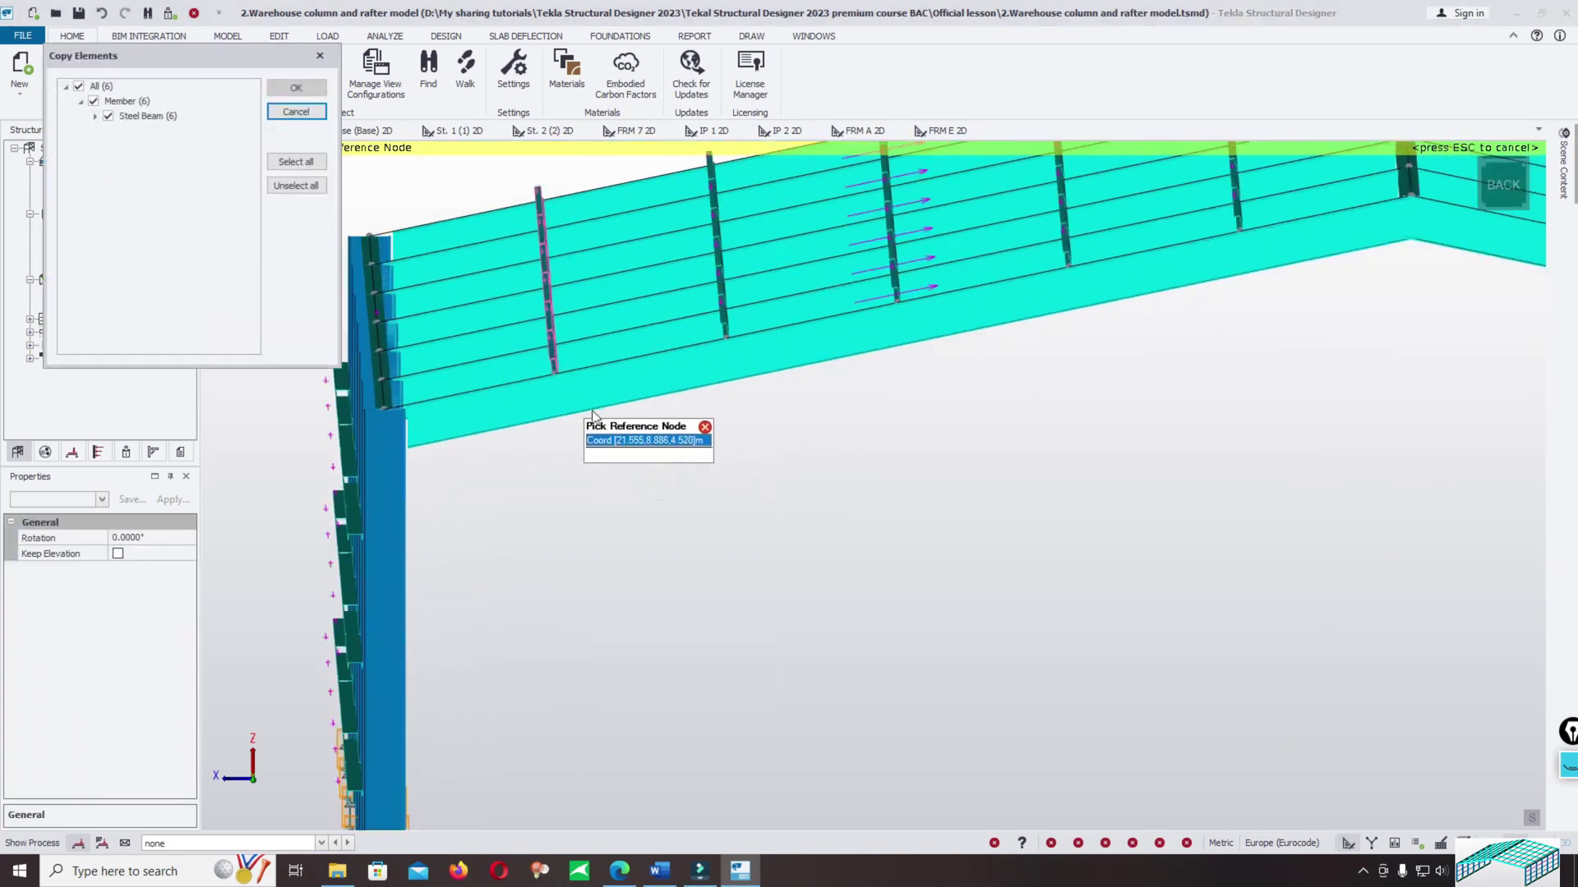
pyautogui.moveTo(622, 466); pyautogui.dragTo(597, 489, button='right')
pyautogui.moveTo(528, 574); pyautogui.dragTo(609, 568, button='right')
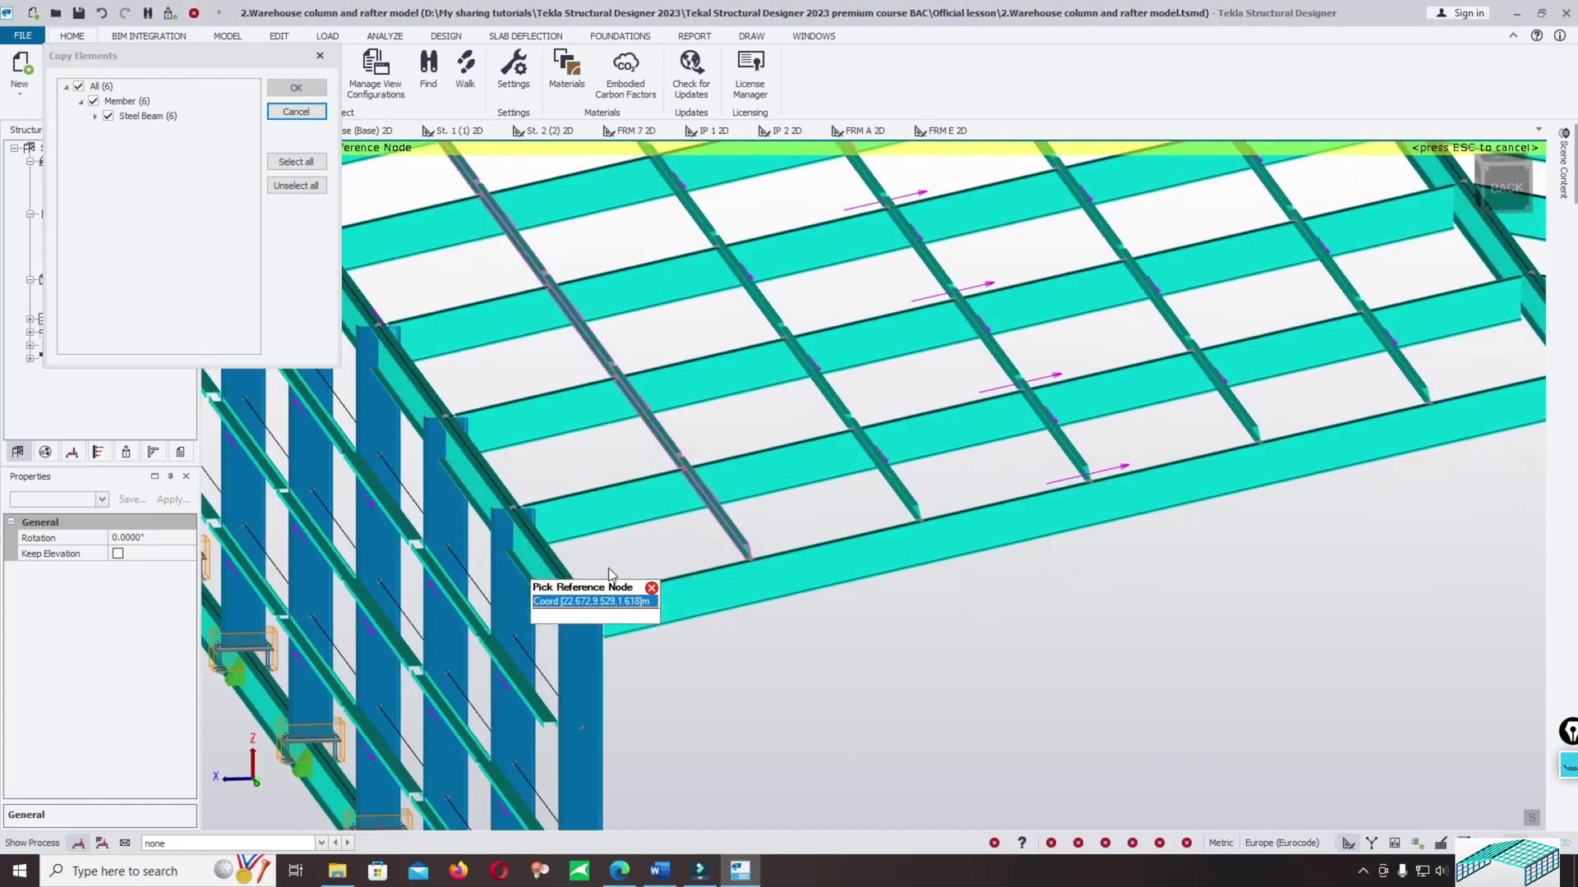
pyautogui.click(750, 556)
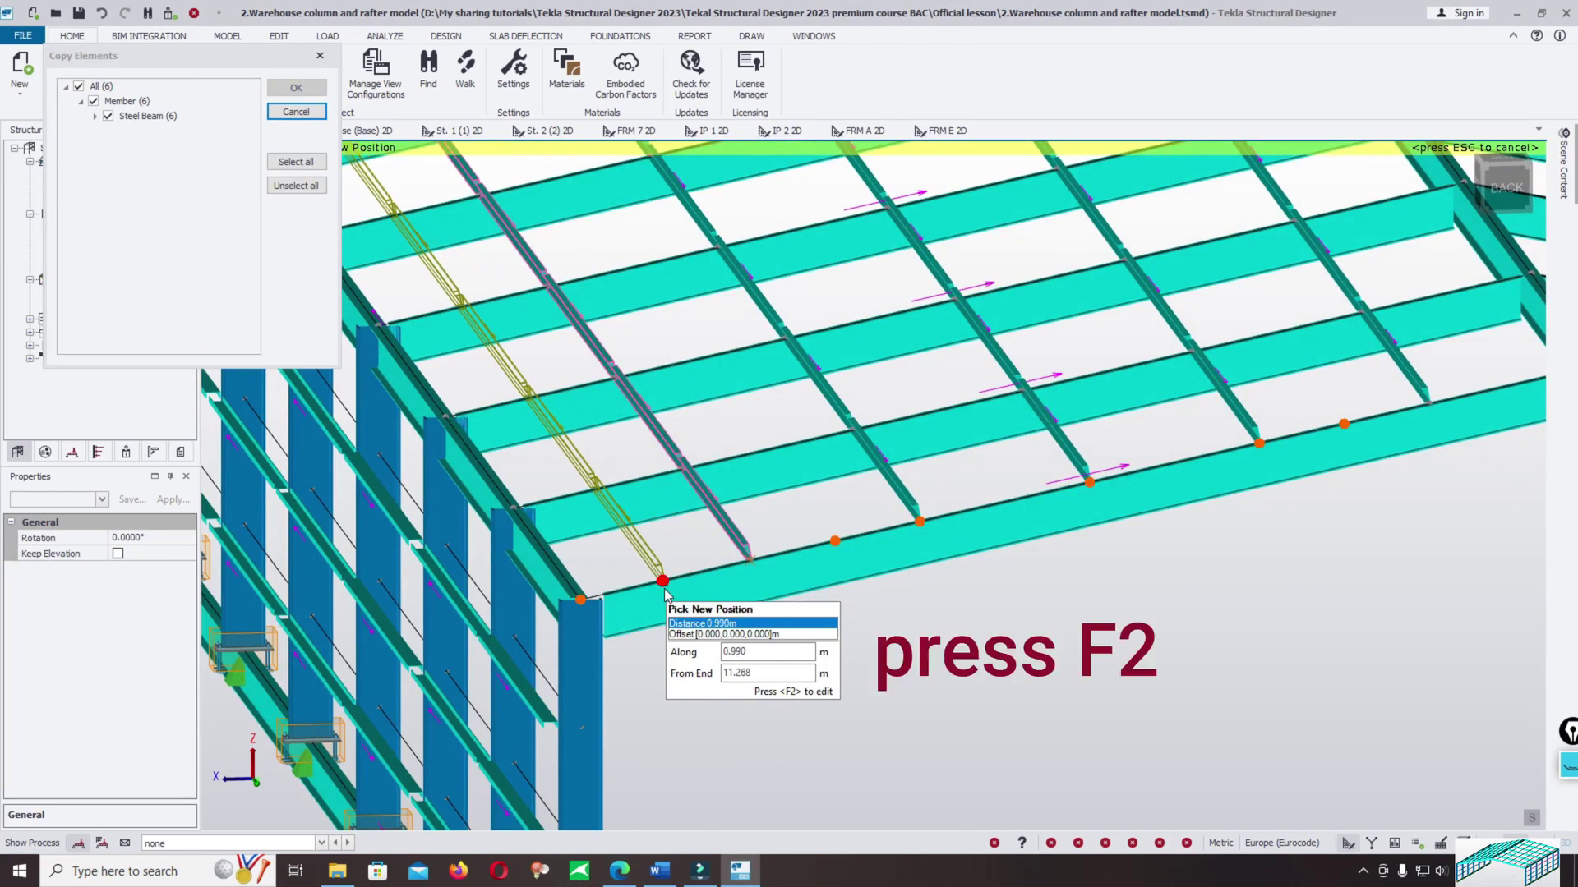
pyautogui.press('F2')
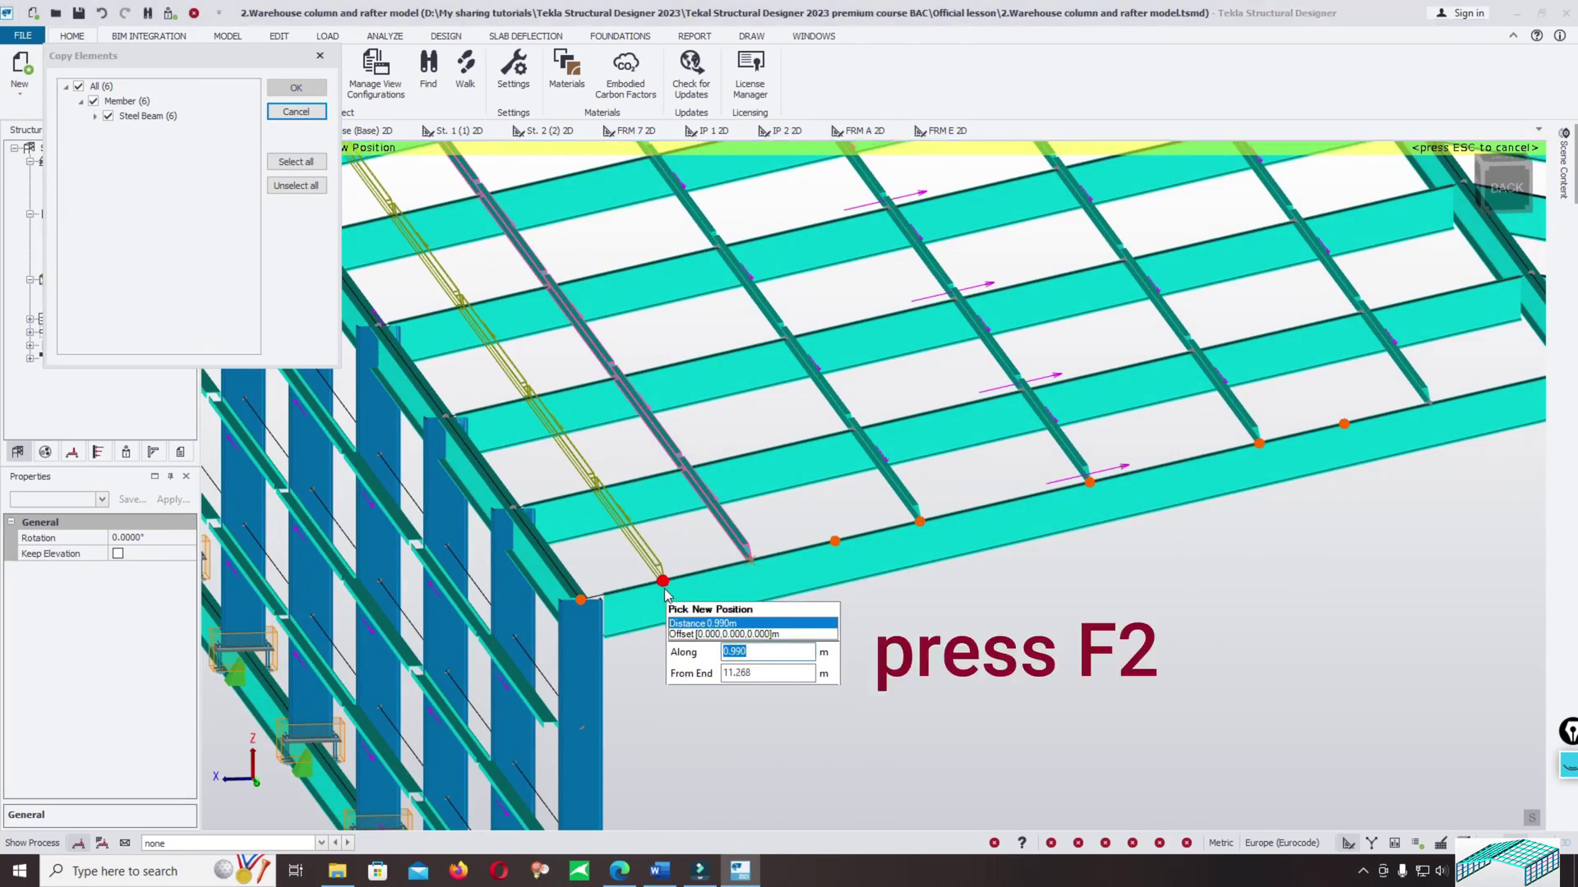
pyautogui.write('0.4')
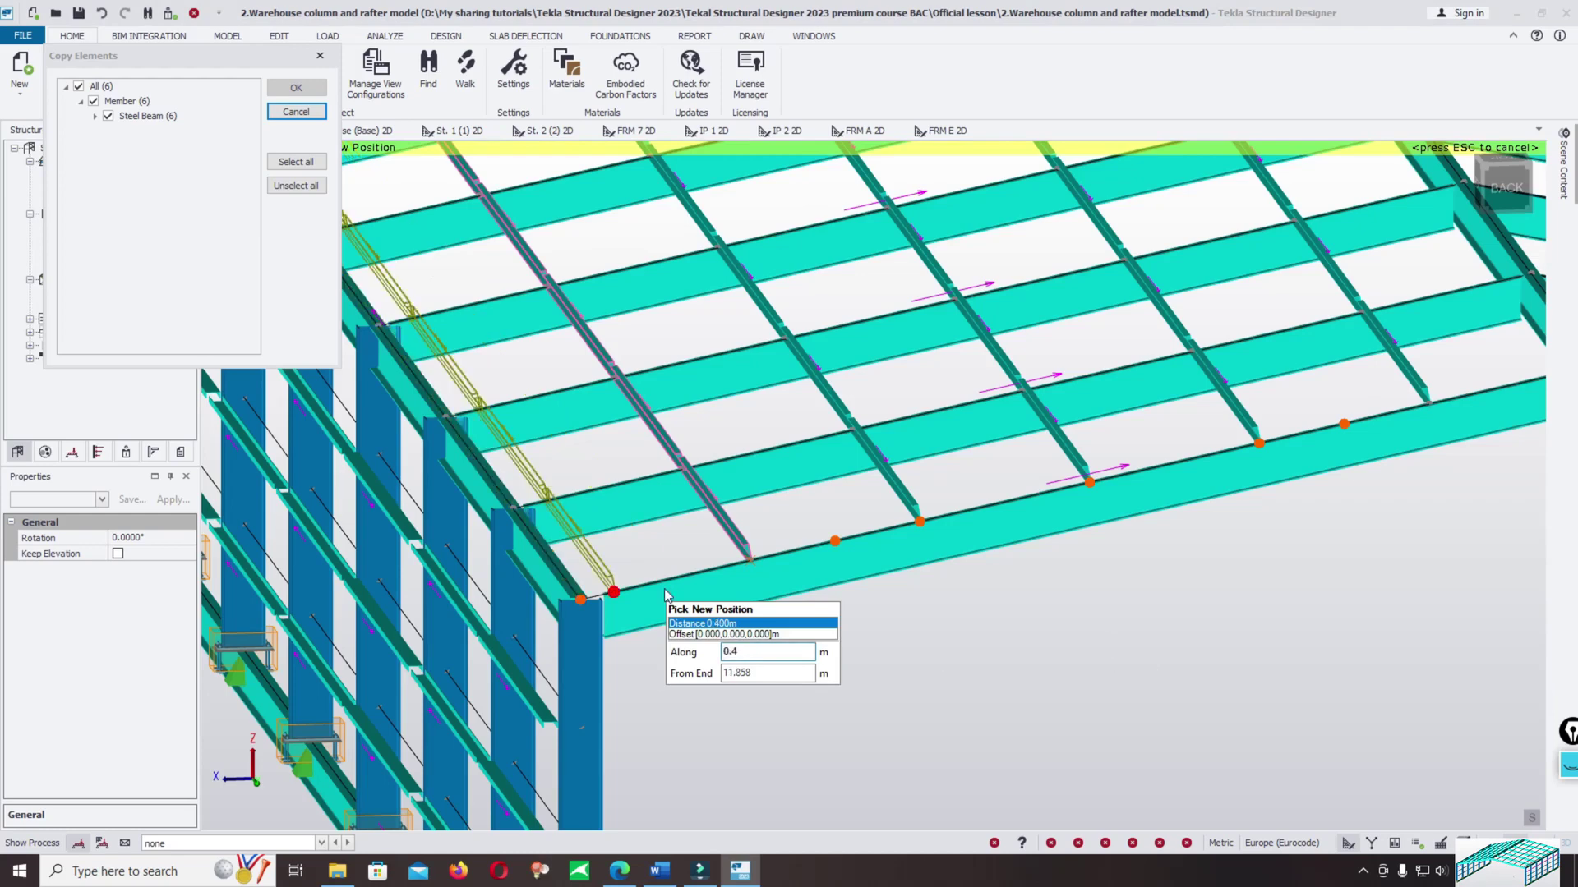
pyautogui.press('Return')
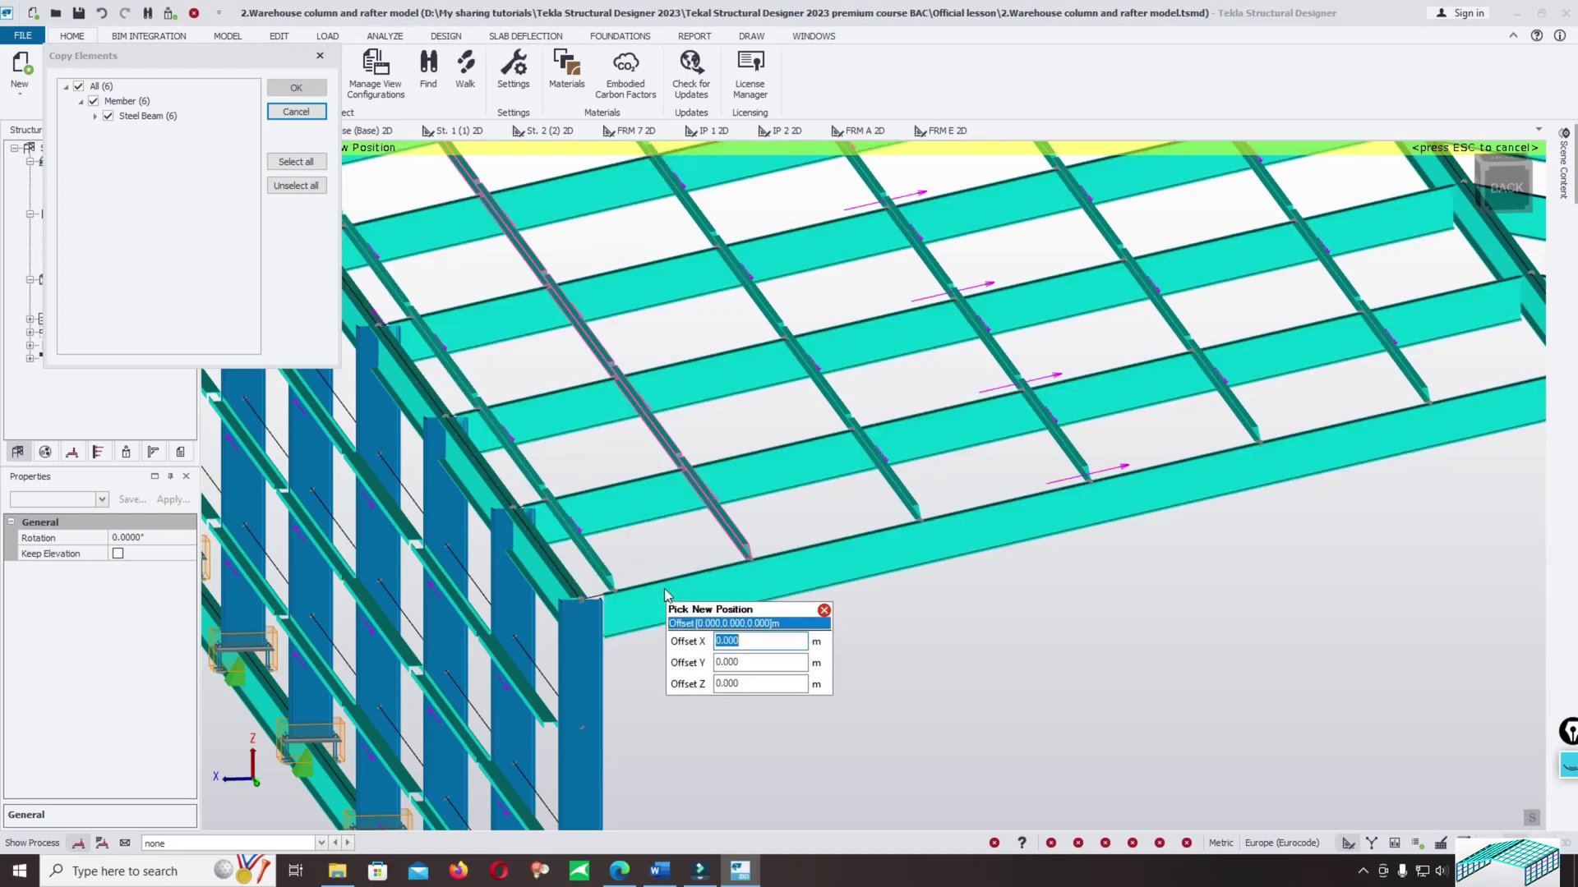
pyautogui.scroll(-2, 665, 590)
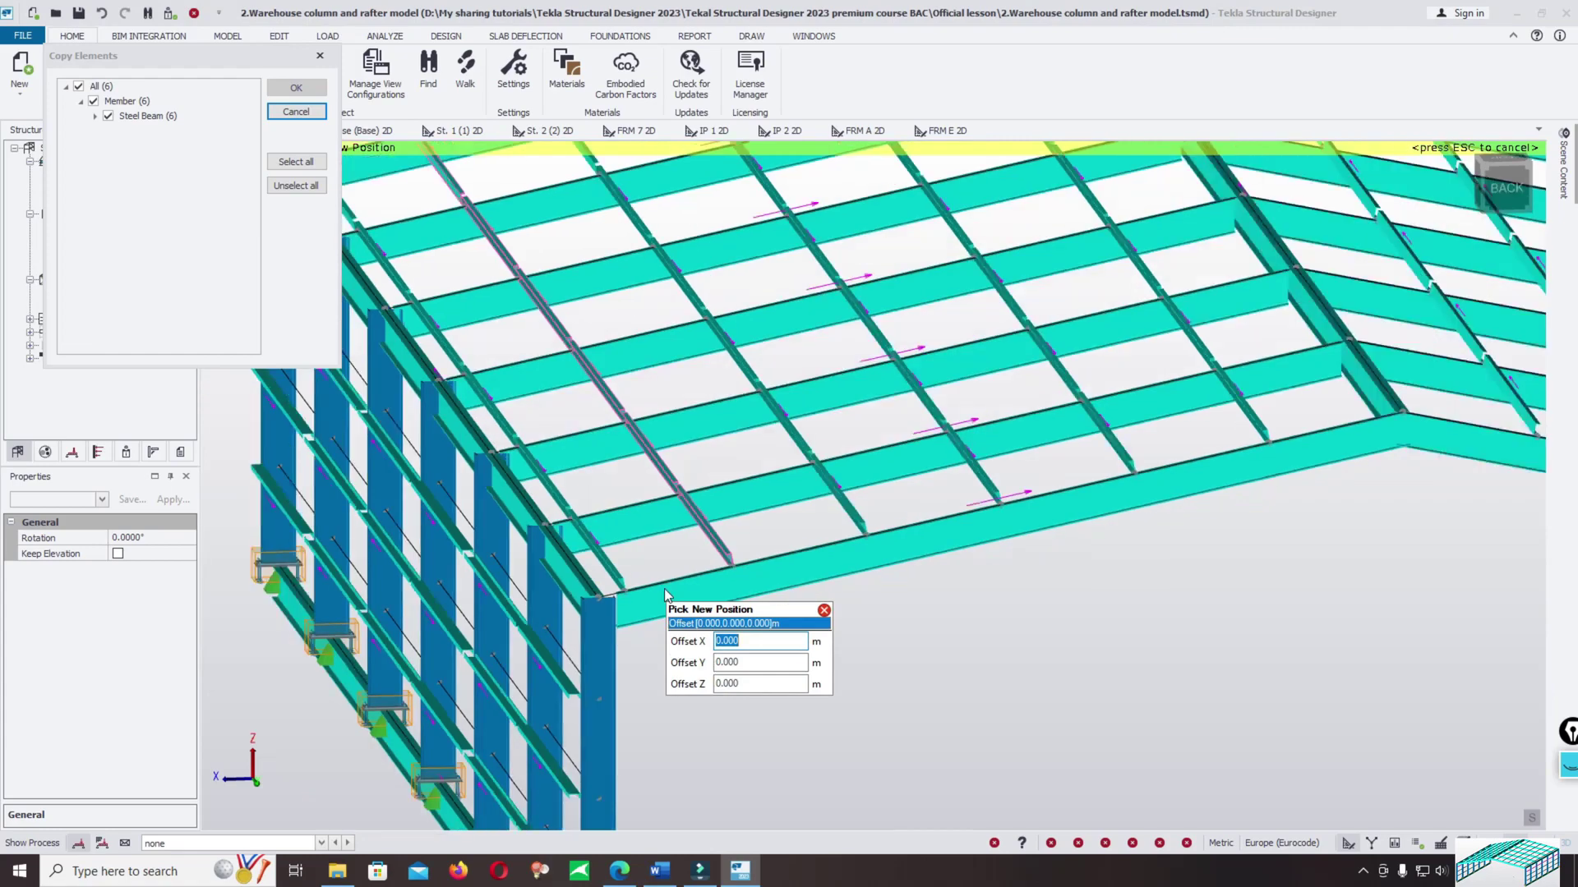
pyautogui.press('Escape')
# Copy the row of six IP 2 roof purlins nearest the ridge to a position 0.2 m from the rafter's ridge end.
pyautogui.moveTo(1135, 485); pyautogui.dragTo(971, 542, button='middle')
pyautogui.moveTo(970, 542); pyautogui.dragTo(902, 497, button='right')
pyautogui.press('Escape')
pyautogui.moveTo(761, 212); pyautogui.dragTo(867, 420)
pyautogui.scroll(2, 785, 308)
pyautogui.moveTo(787, 320); pyautogui.dragTo(843, 486, button='right')
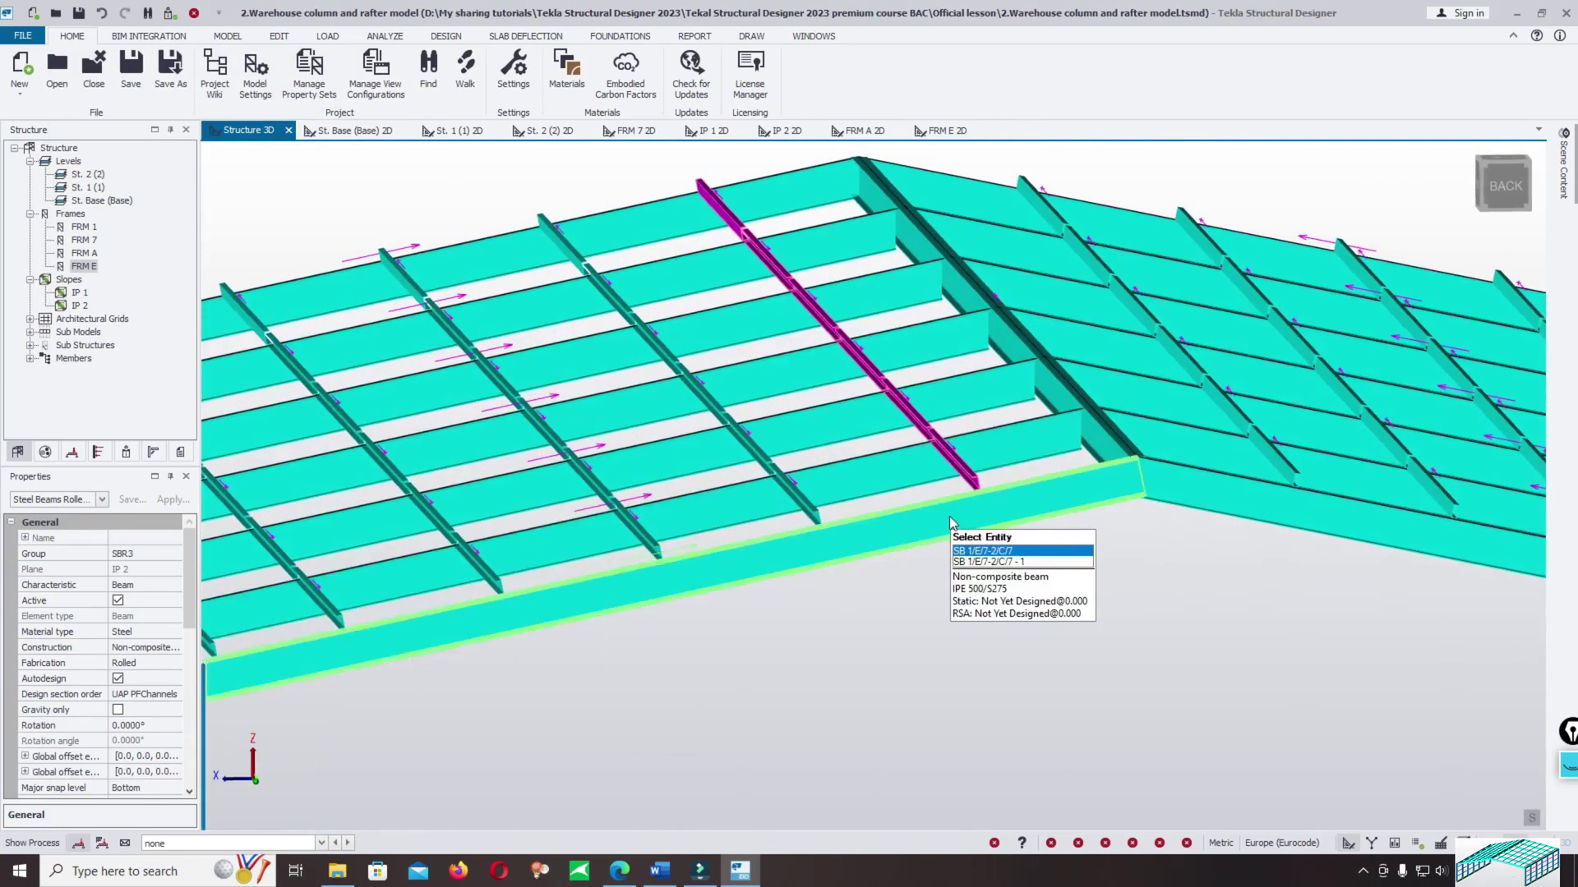
pyautogui.scroll(-1, 876, 508)
pyautogui.moveTo(801, 327)
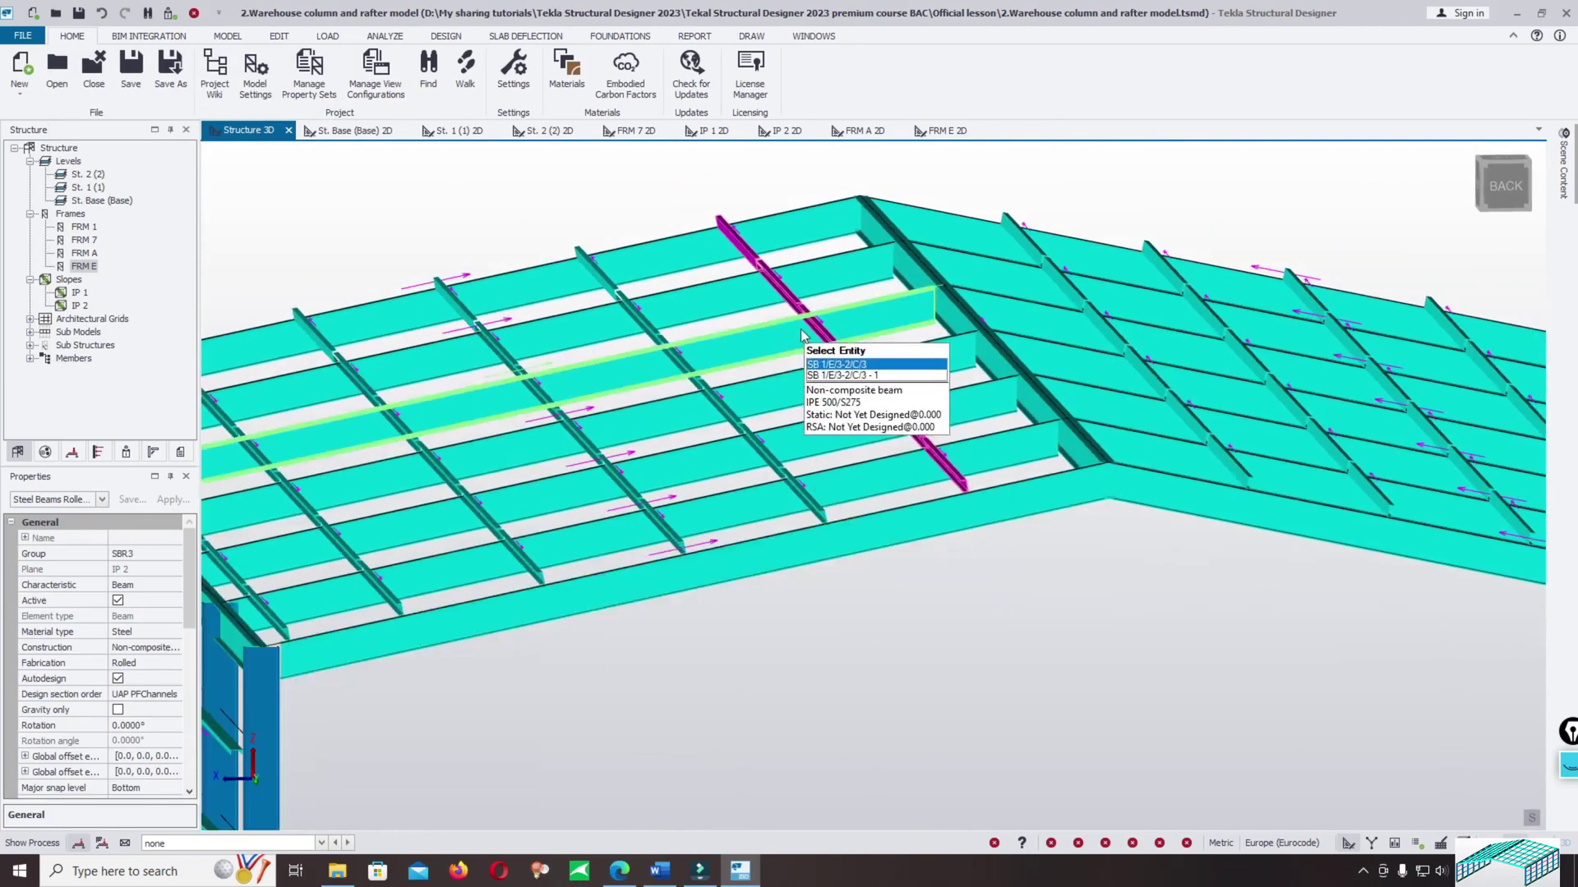
pyautogui.rightClick(1037, 577)
pyautogui.click(1089, 627)
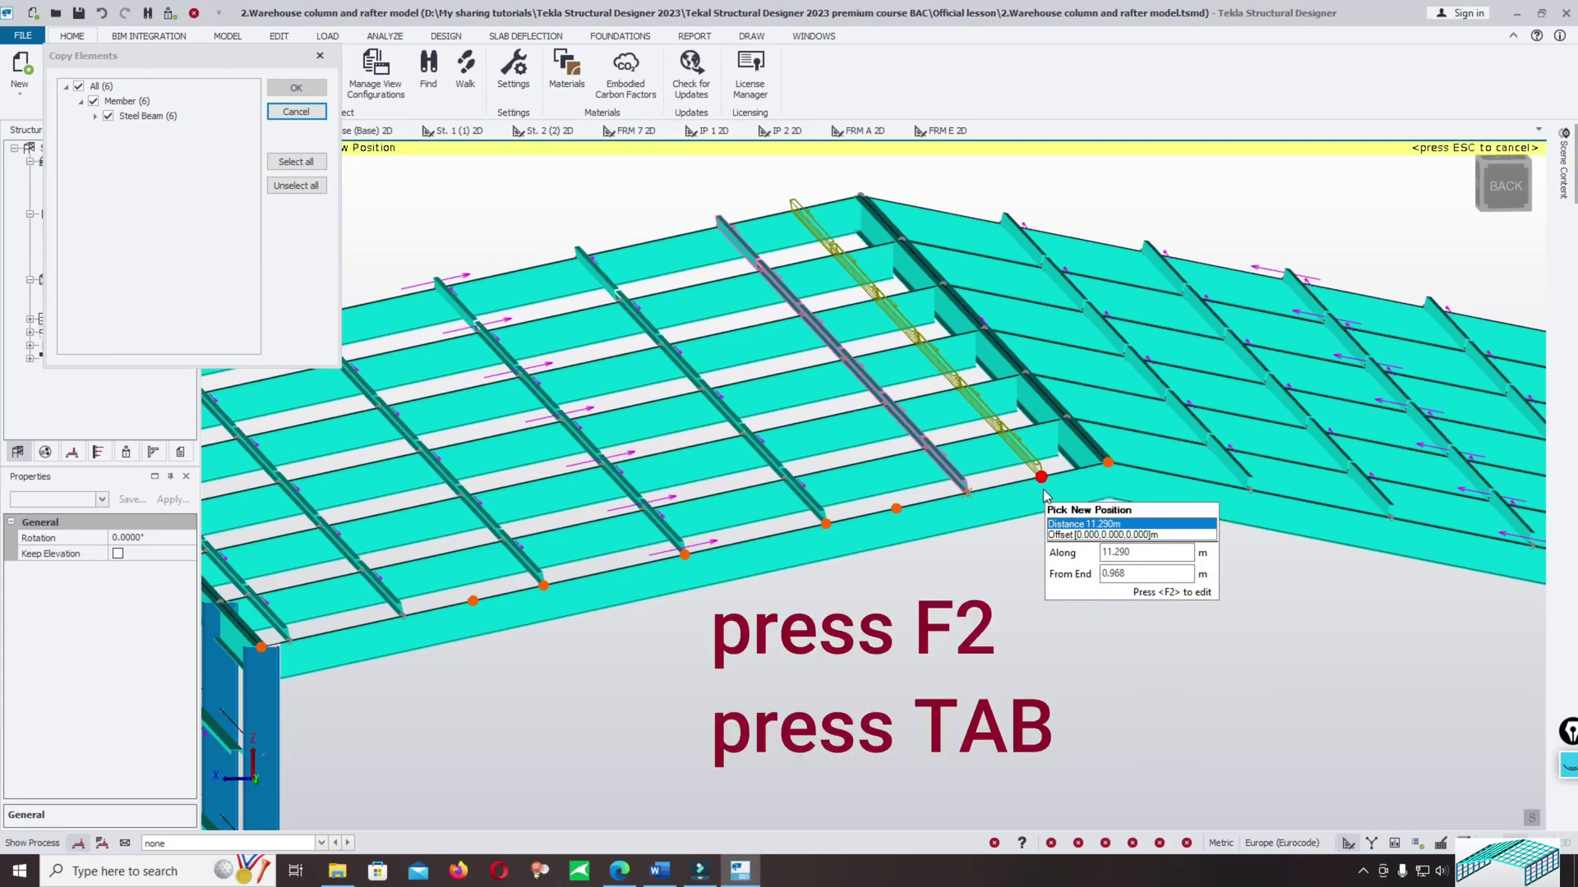
pyautogui.press('F2')
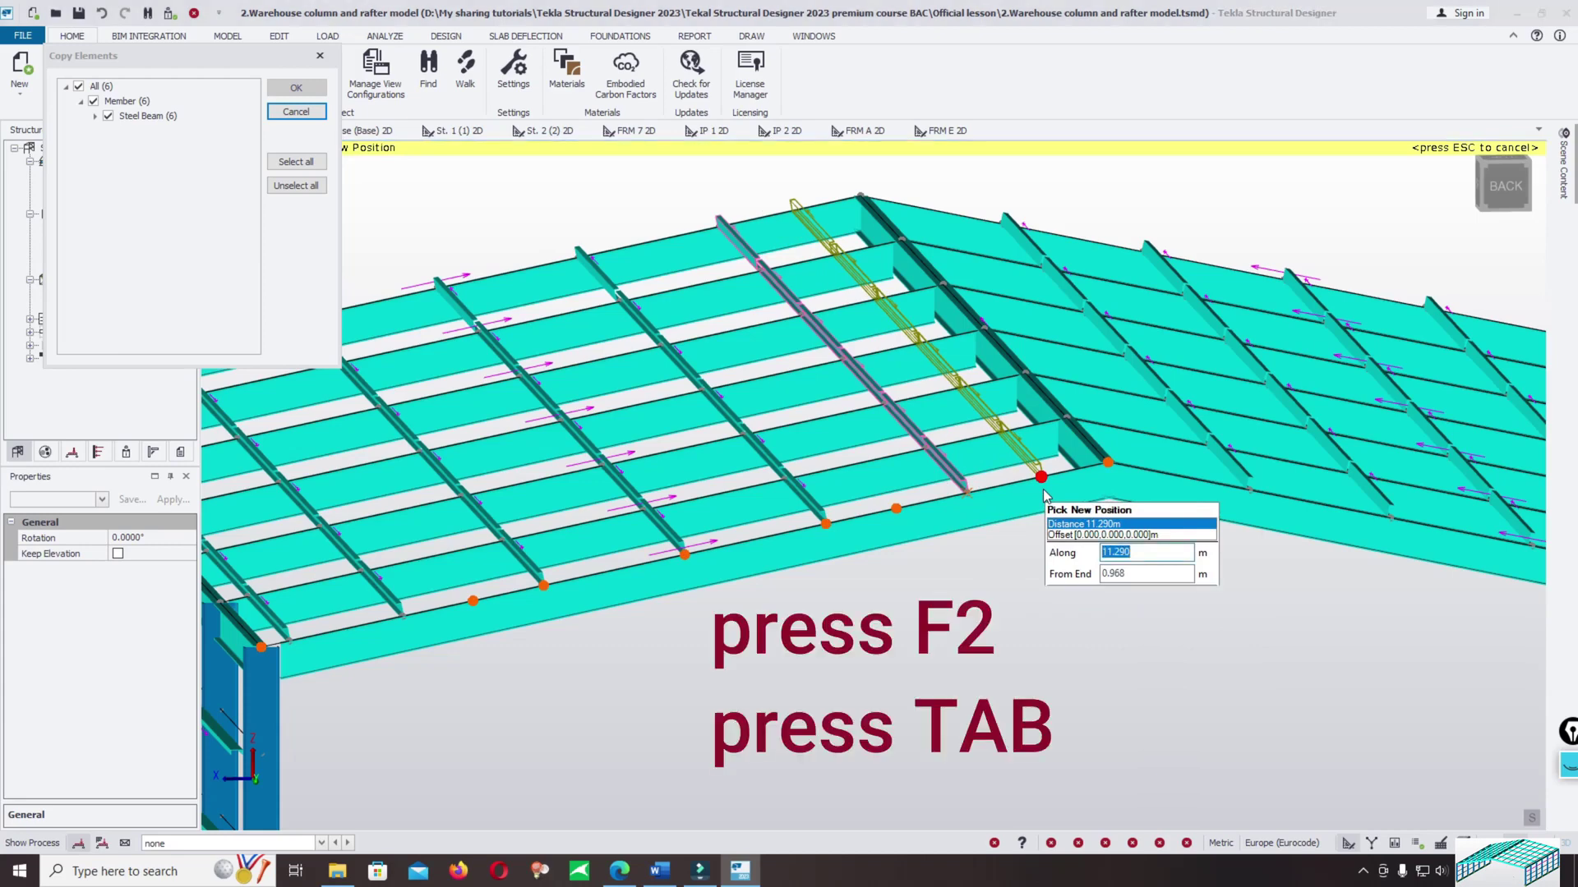
pyautogui.press('Tab')
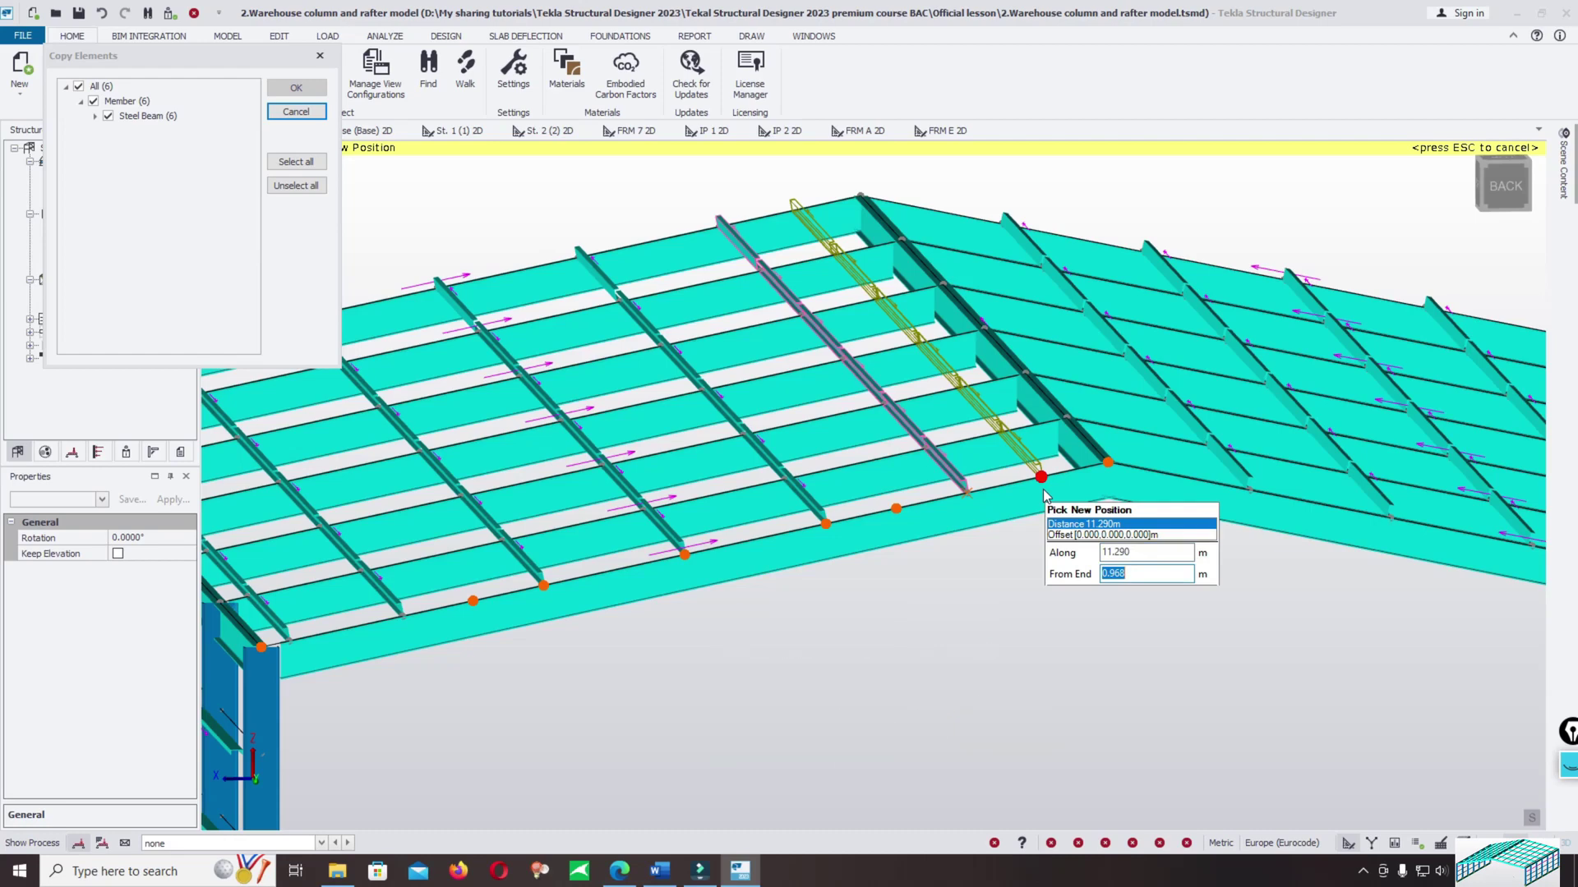
pyautogui.write('.228')
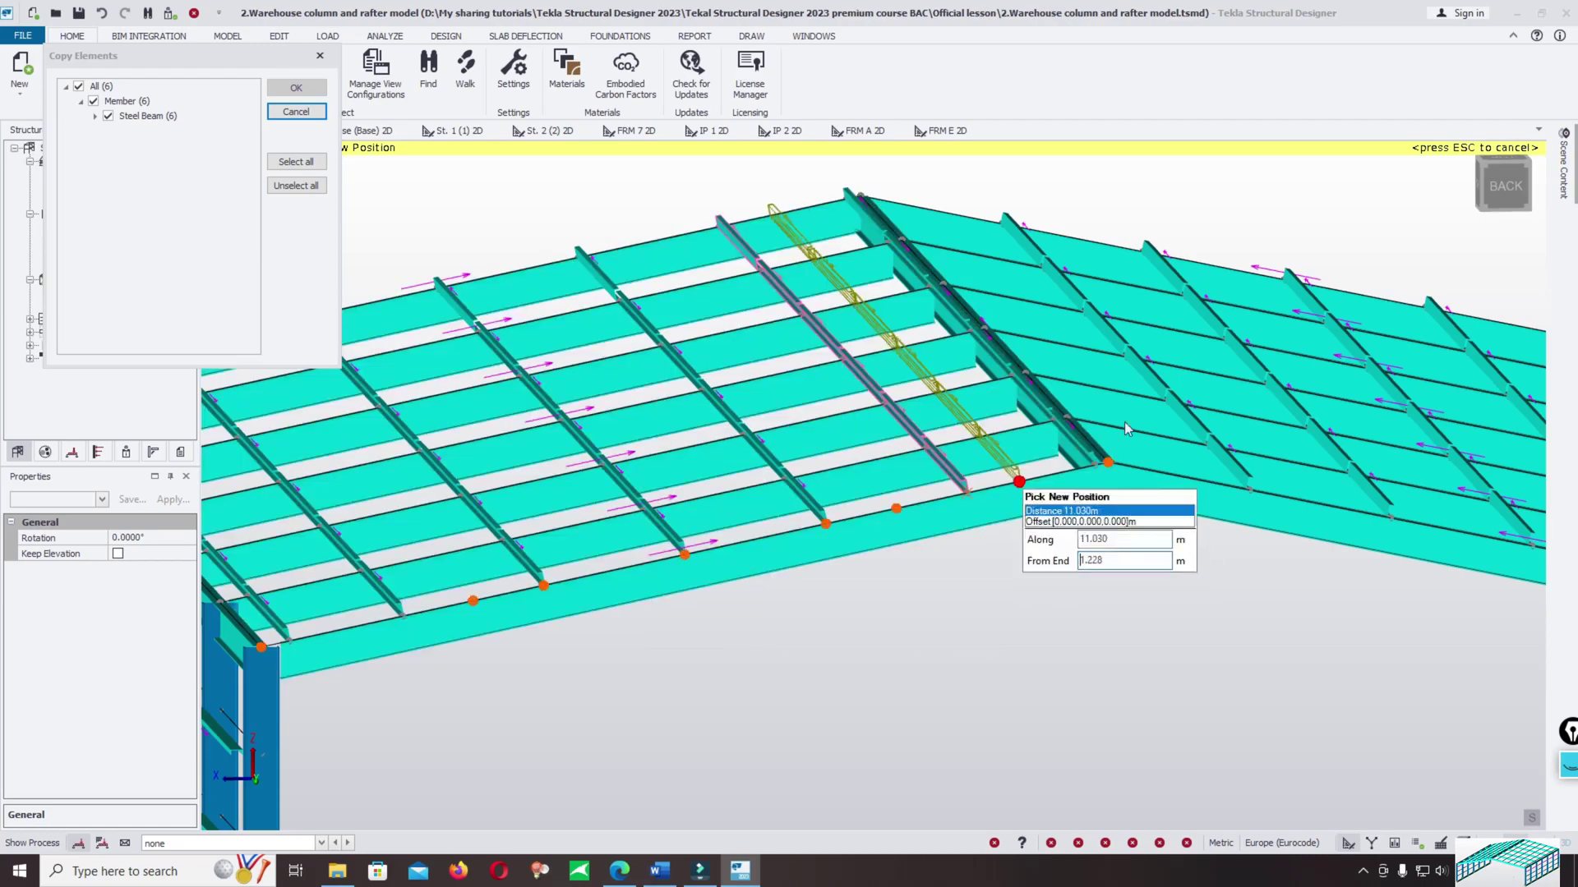
pyautogui.moveTo(1165, 389); pyautogui.dragTo(1127, 460, button='right')
pyautogui.press('Escape')
pyautogui.press('Escape')
pyautogui.moveTo(1087, 243); pyautogui.dragTo(1185, 457)
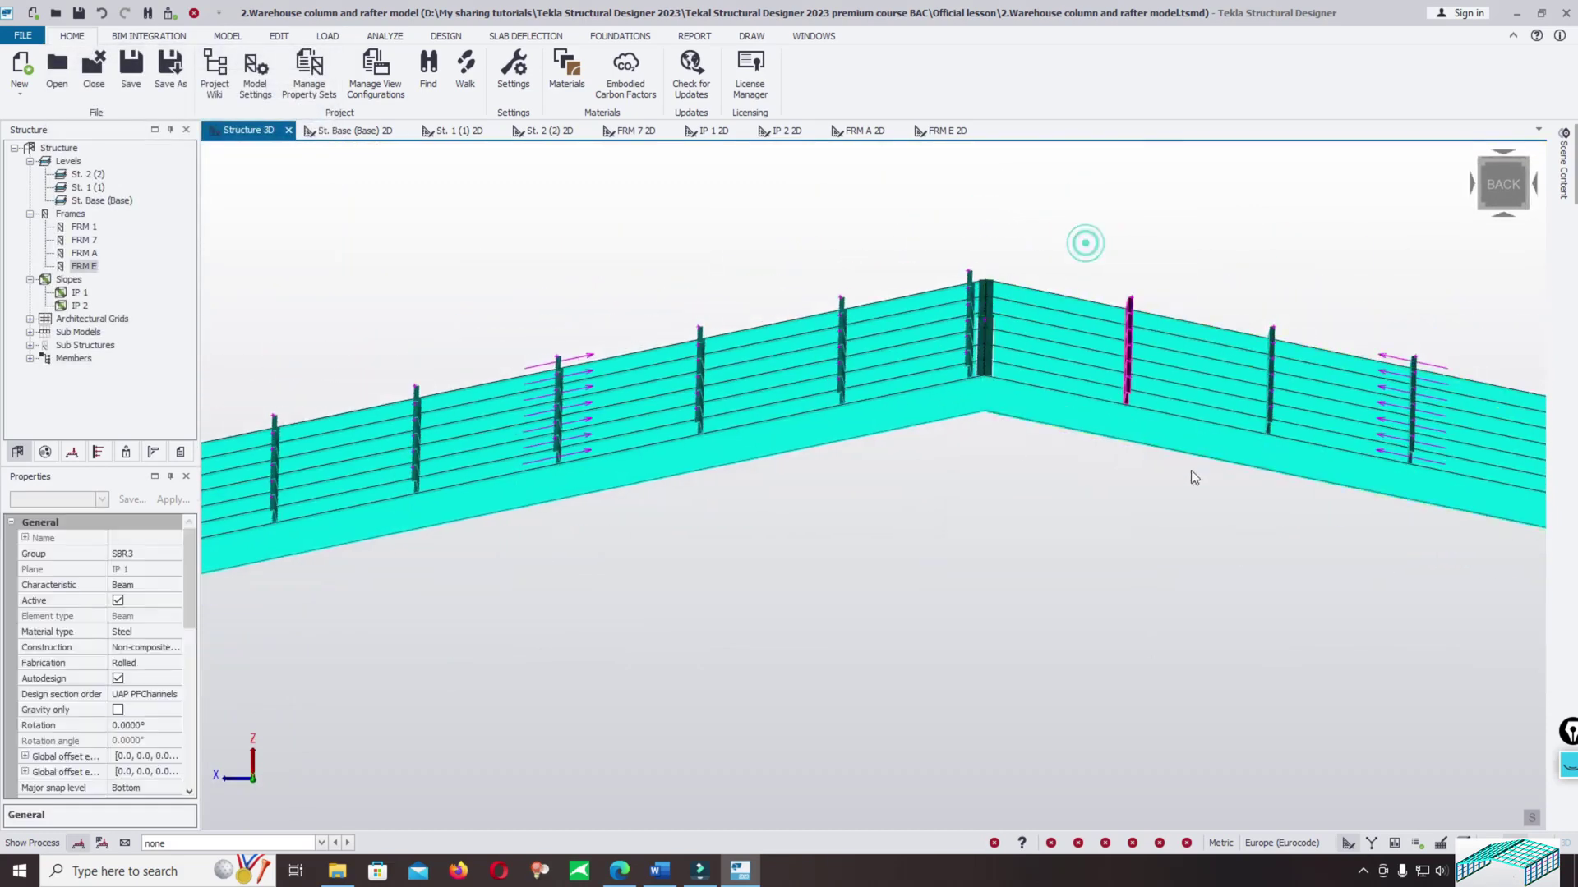
pyautogui.moveTo(1155, 500); pyautogui.dragTo(1077, 520, button='middle')
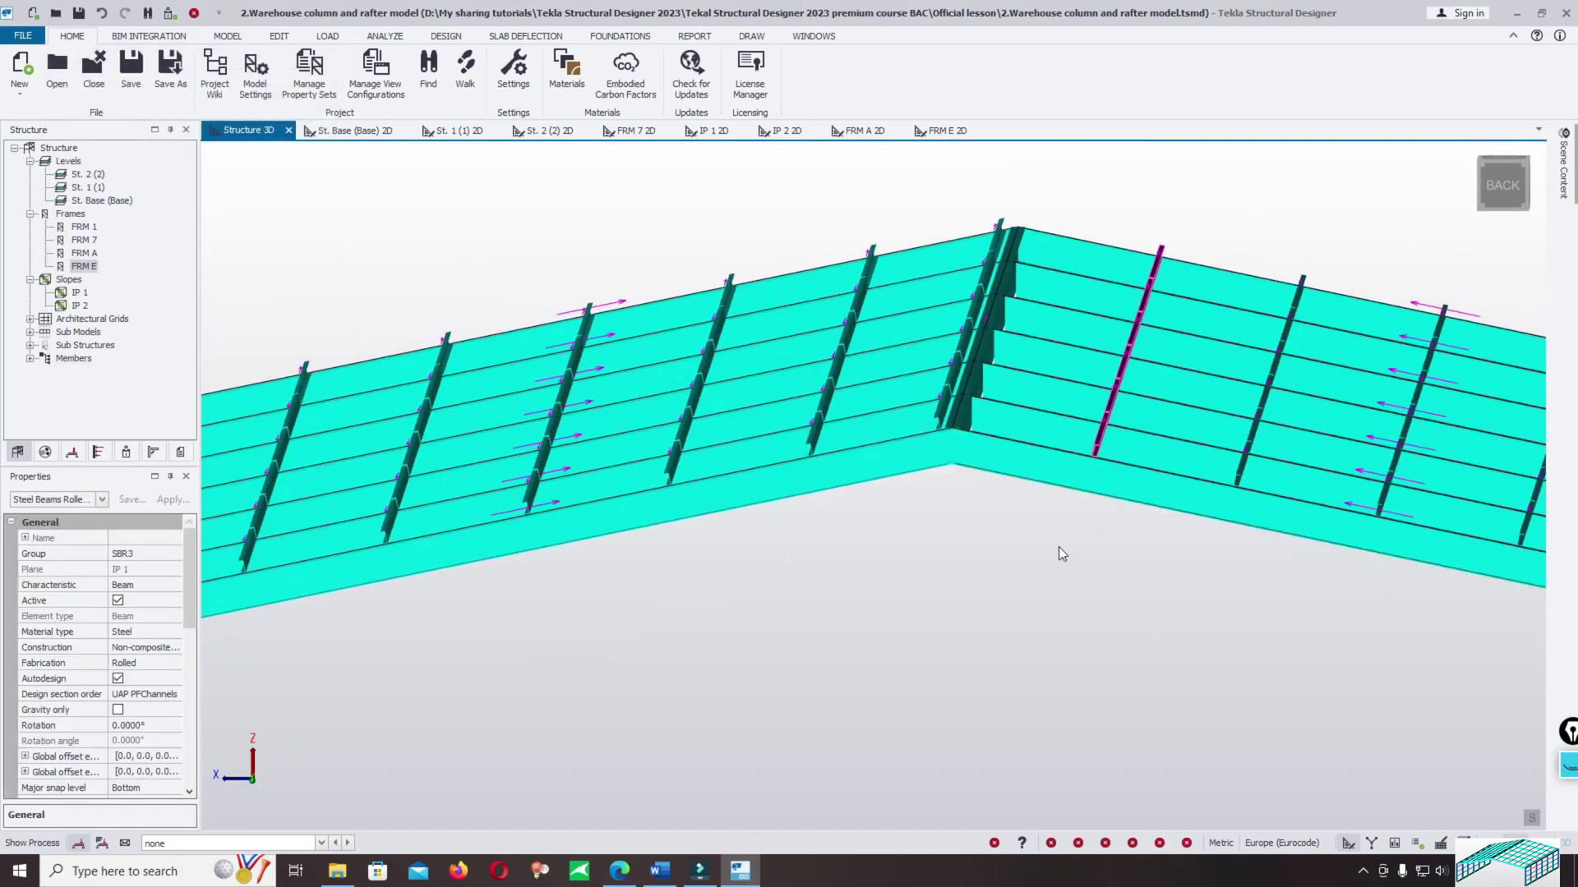
pyautogui.rightClick(1058, 540)
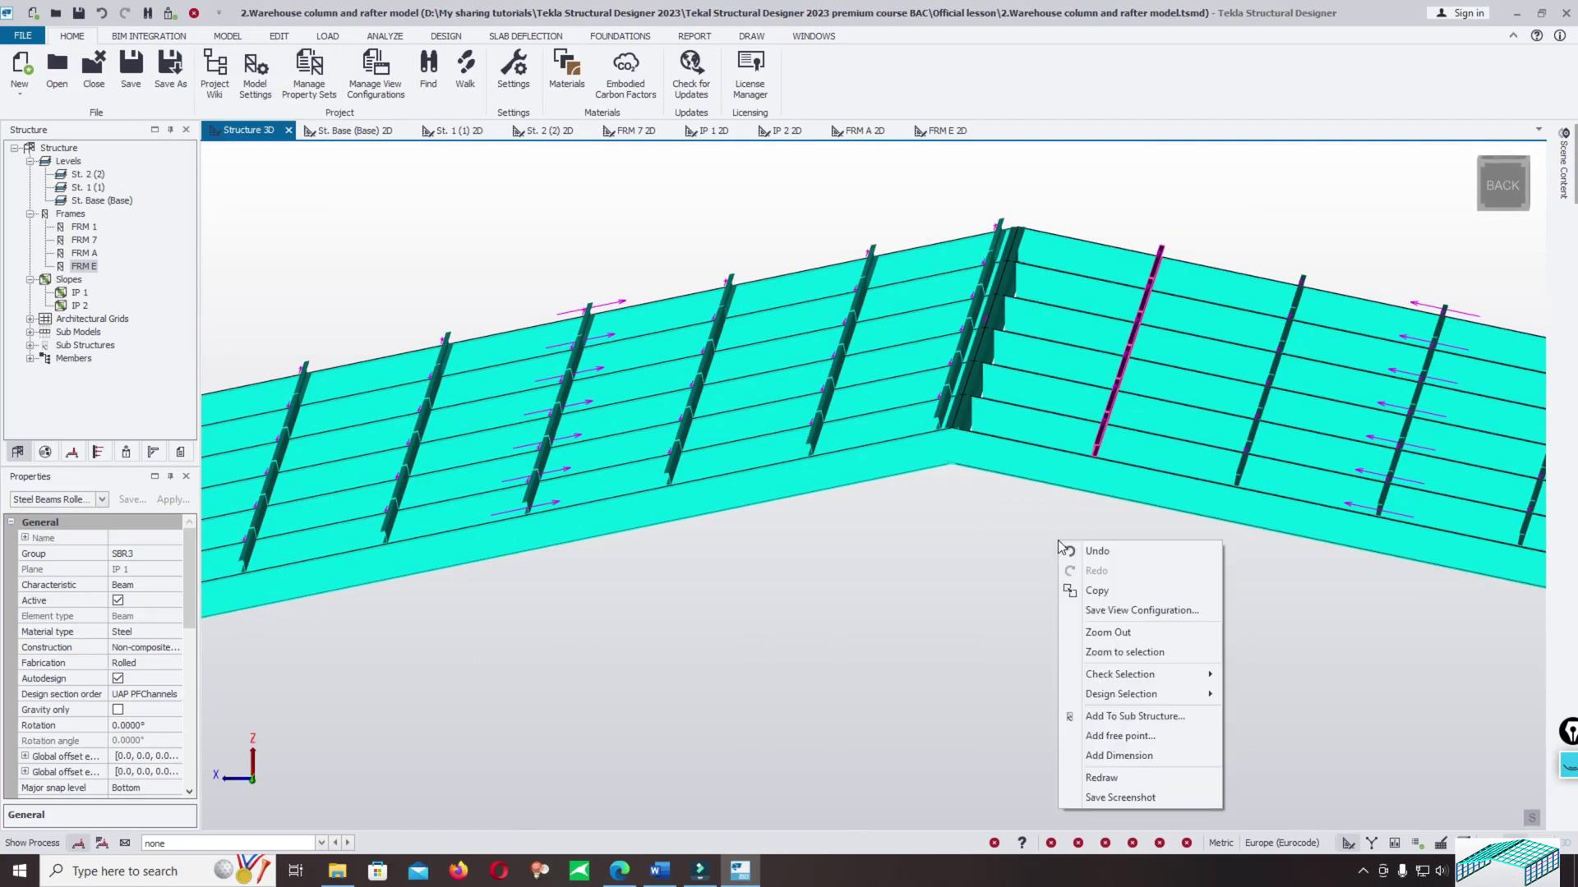
pyautogui.click(1097, 590)
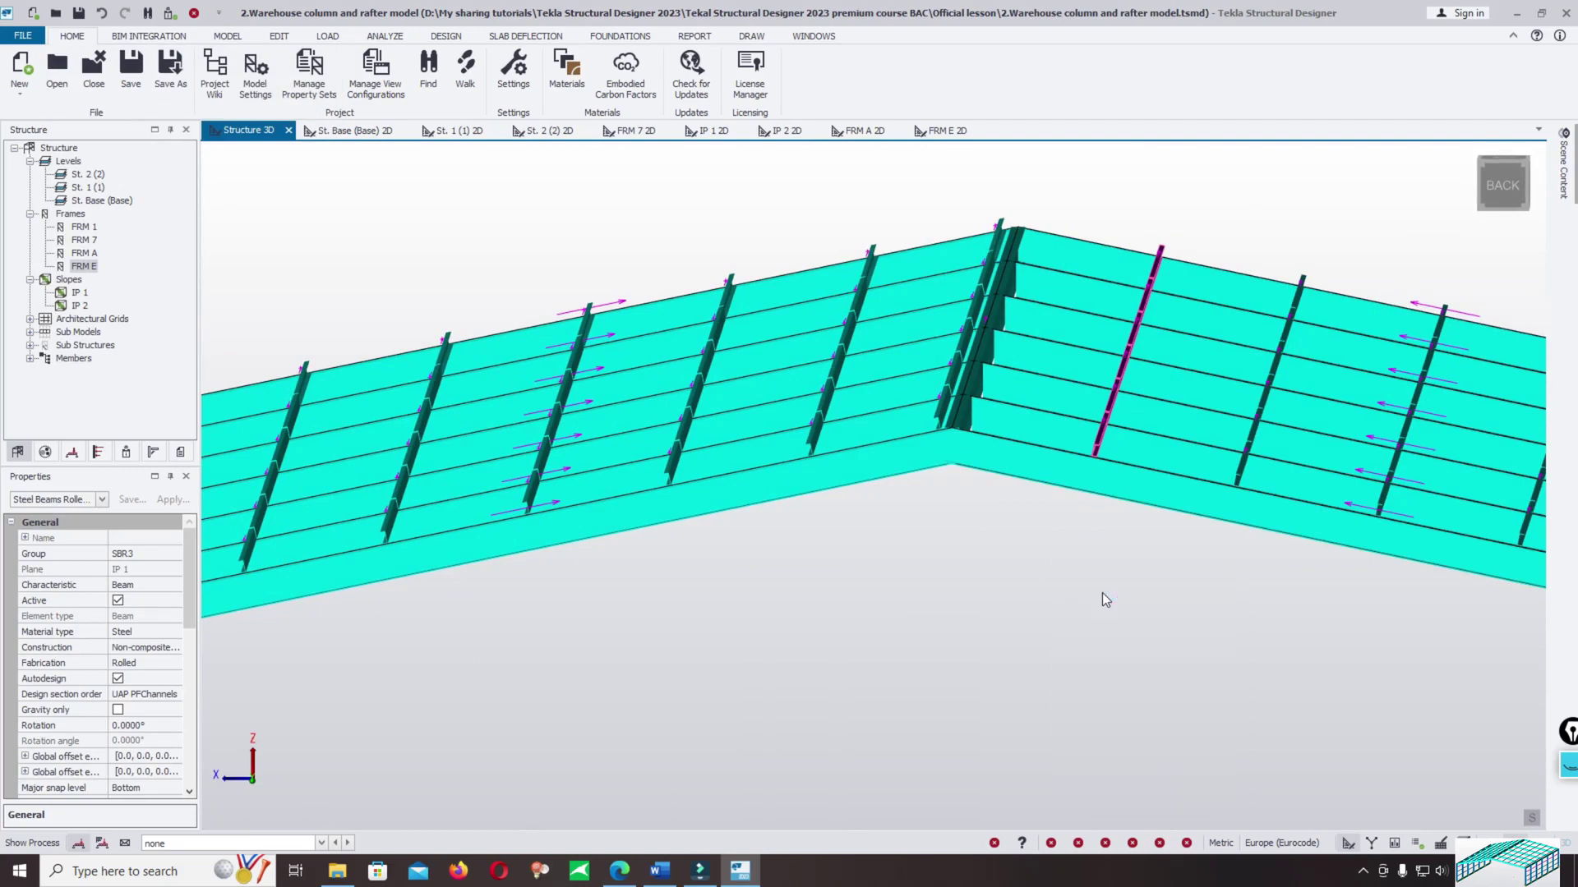
pyautogui.click(1093, 457)
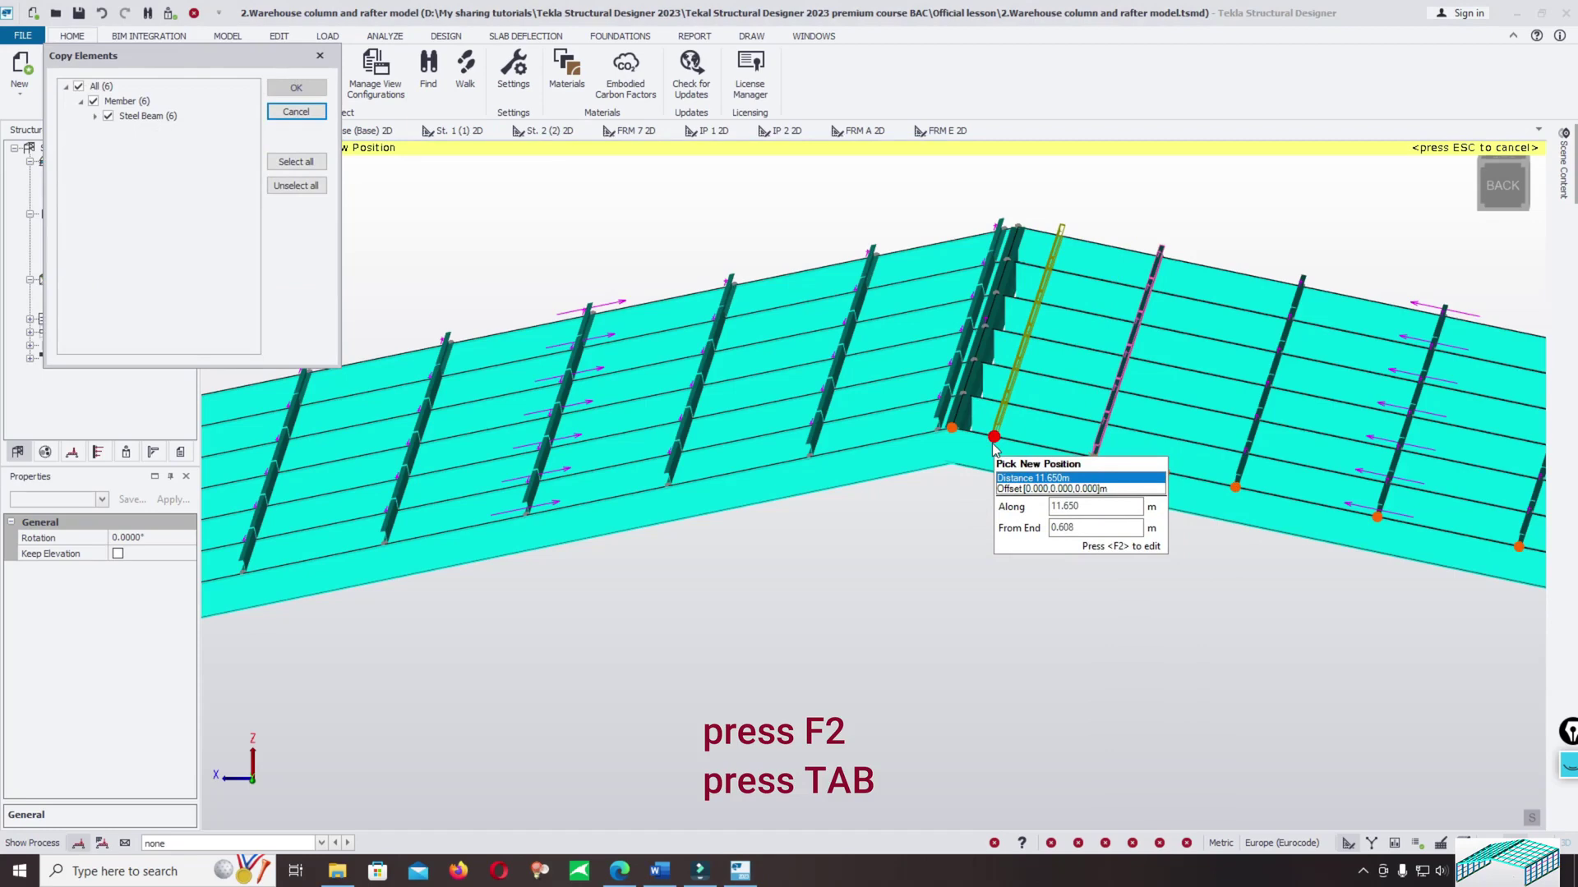
pyautogui.press('Tab')
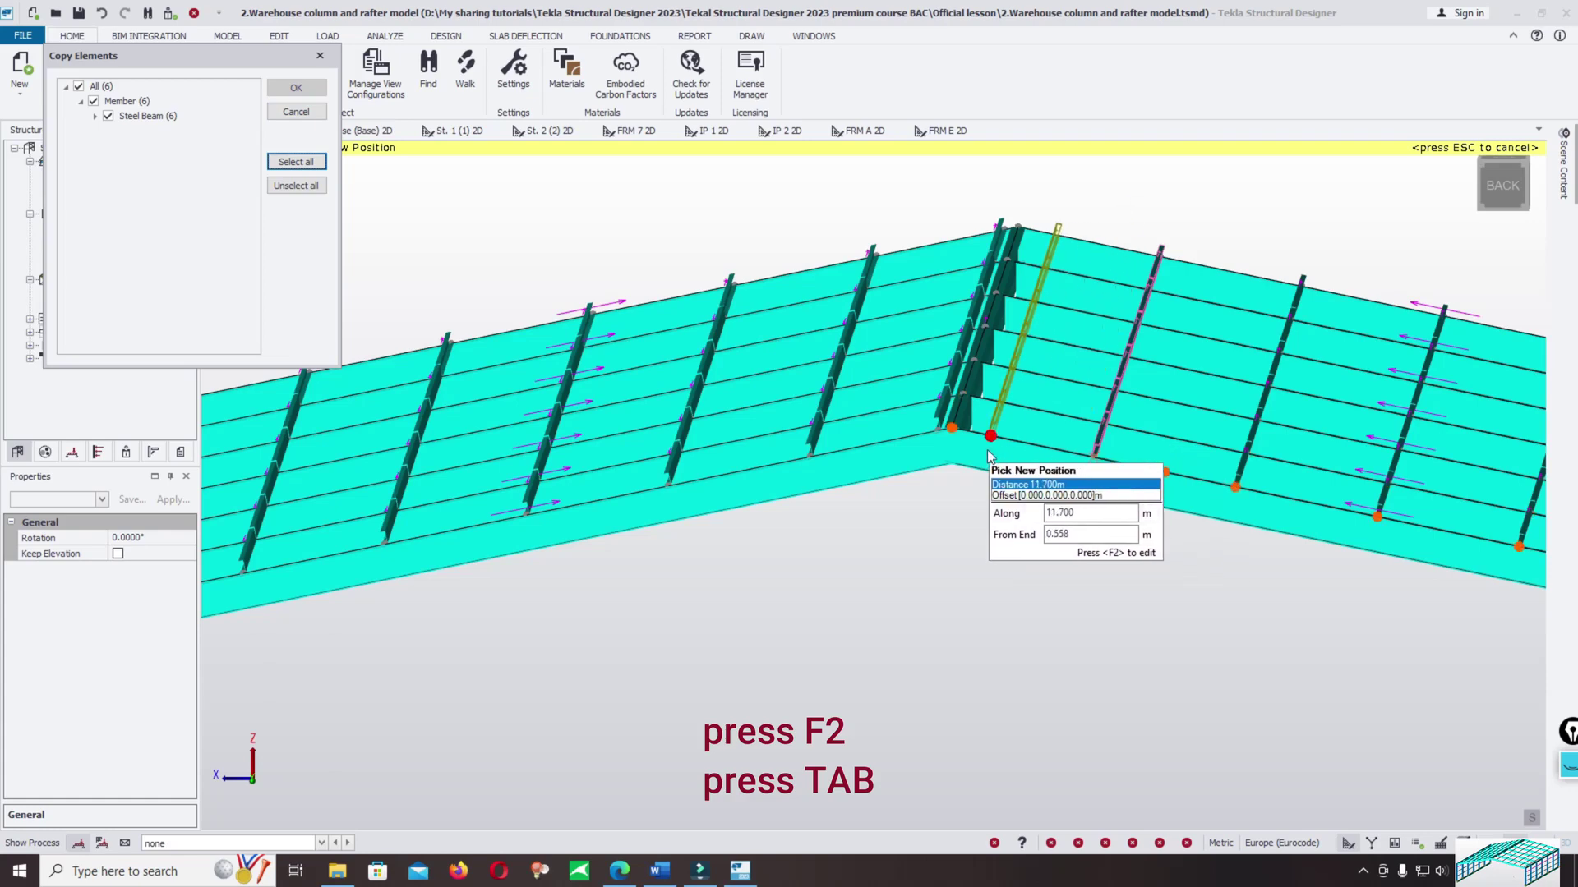
pyautogui.press('F2')
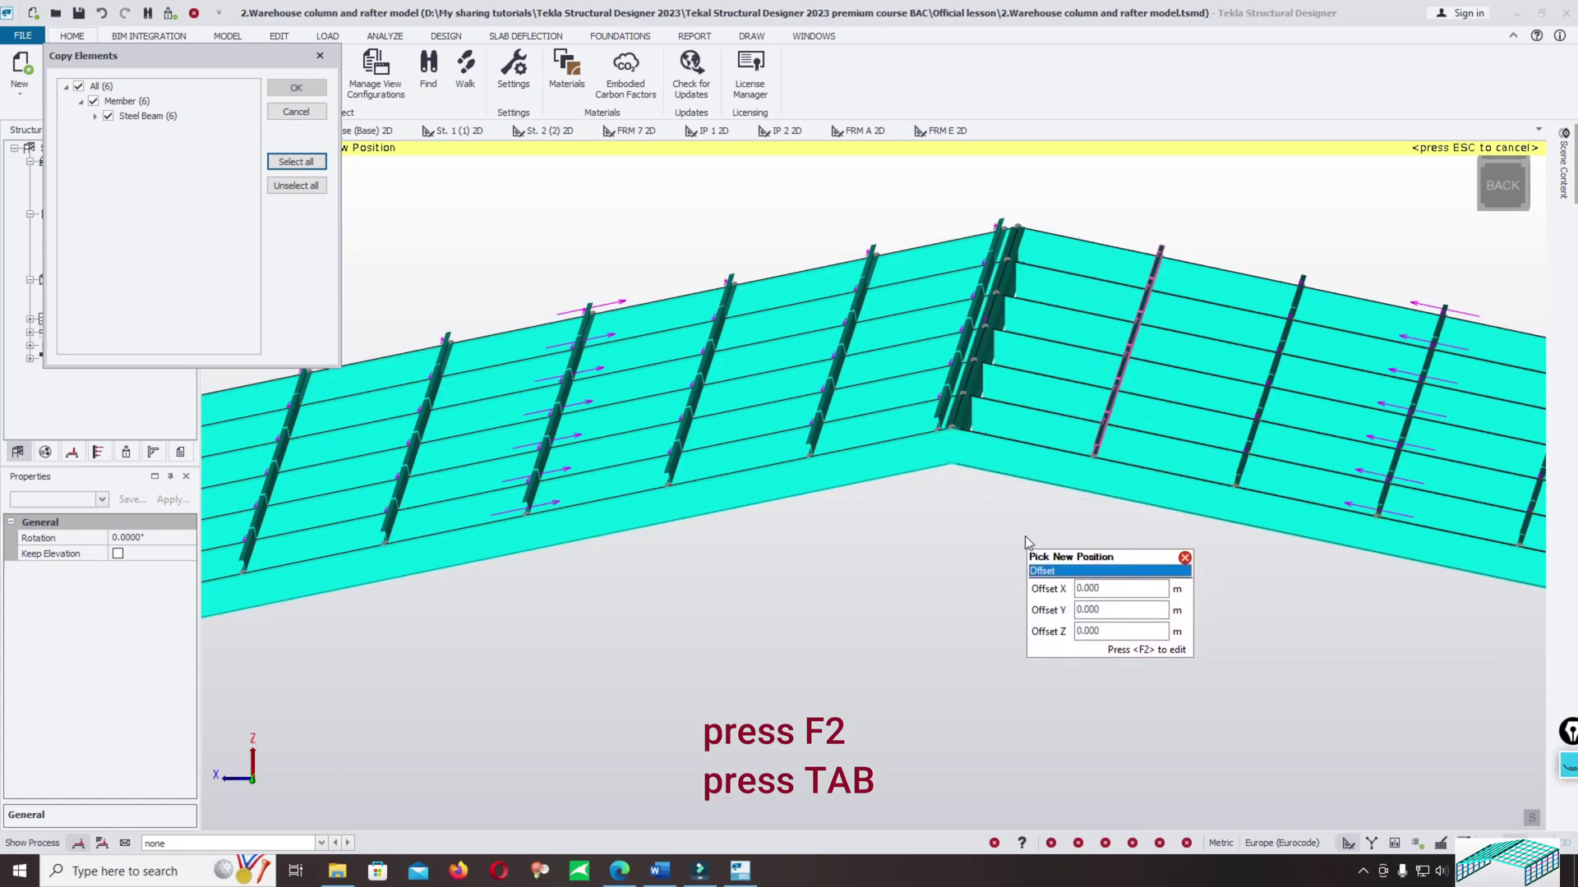
pyautogui.click(319, 56)
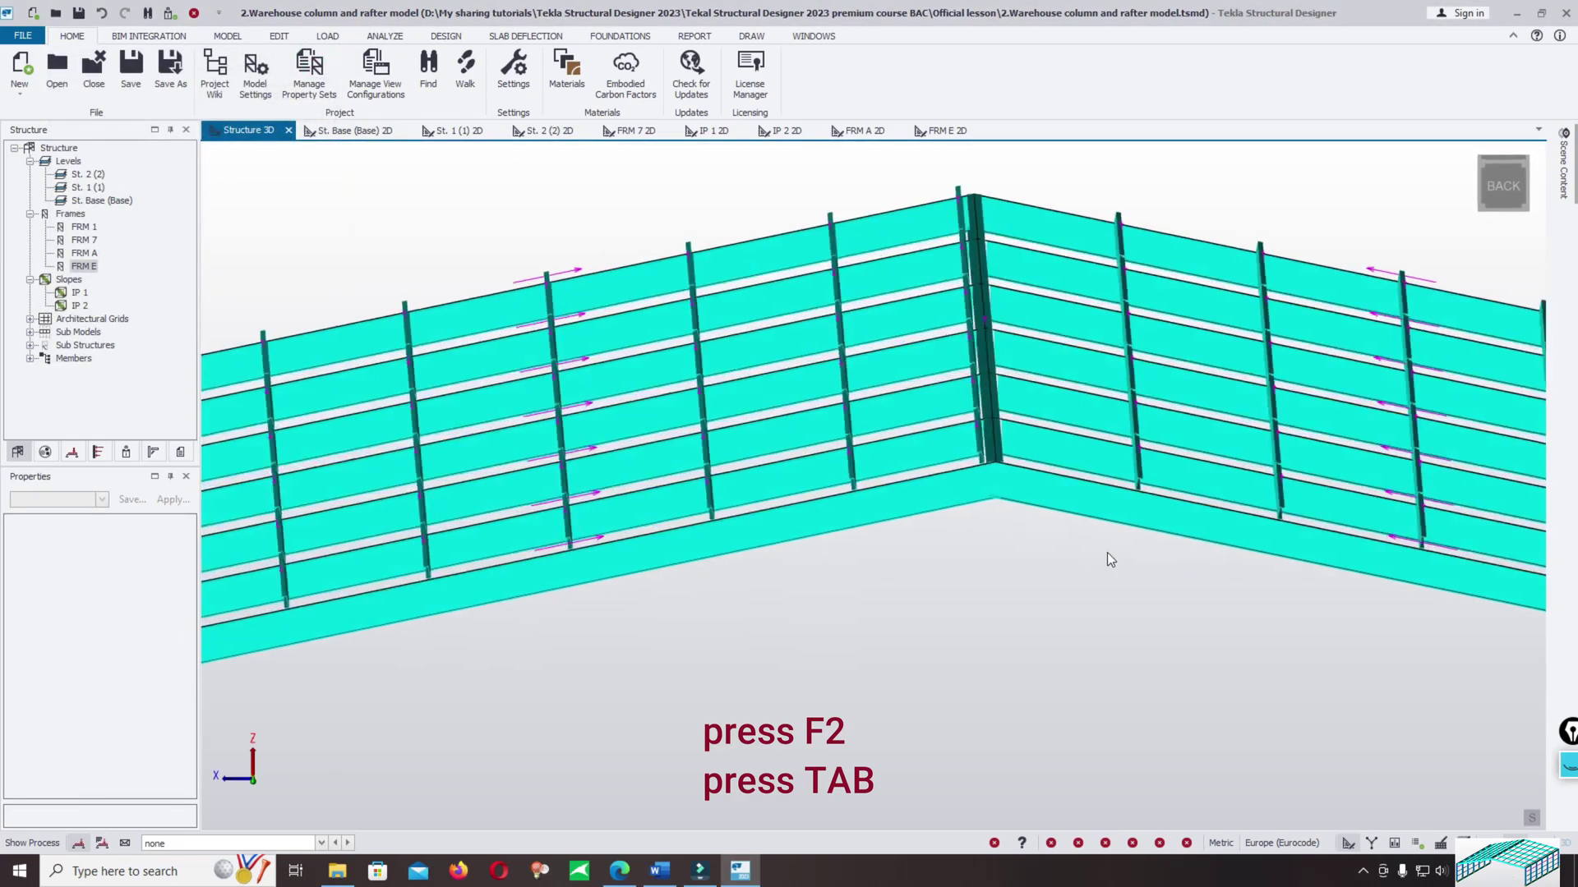
pyautogui.moveTo(1107, 553); pyautogui.dragTo(1104, 532, button='right')
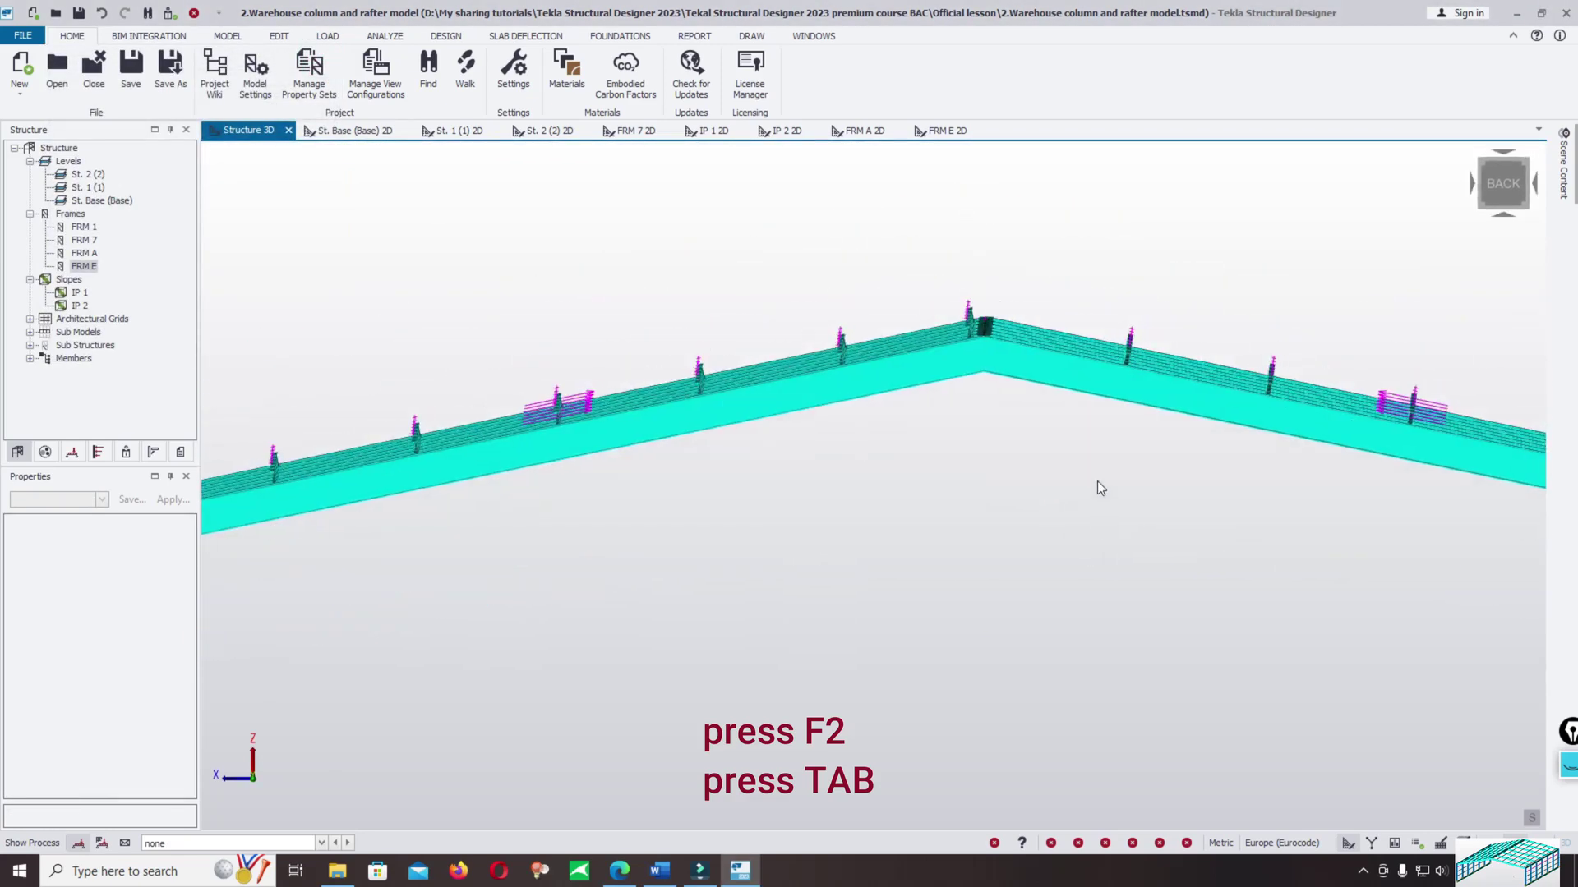
# Copy the row of six IP 1 roof purlins nearest the ridge to a position 0.2 m from the rafter's ridge end.
pyautogui.moveTo(1071, 253); pyautogui.dragTo(1137, 366)
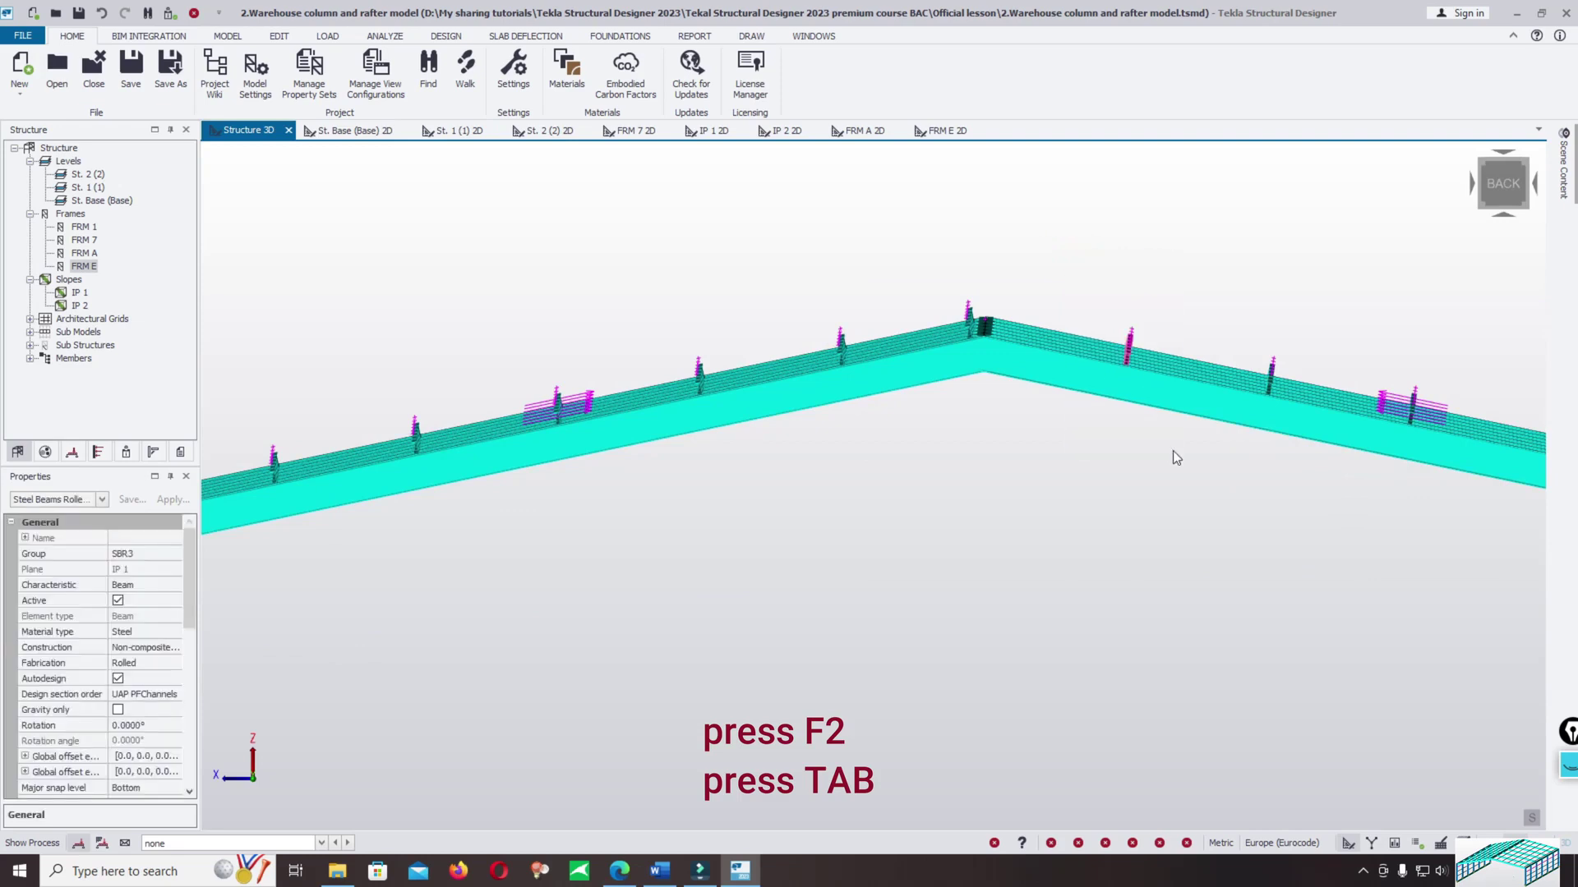
pyautogui.rightClick(1167, 236)
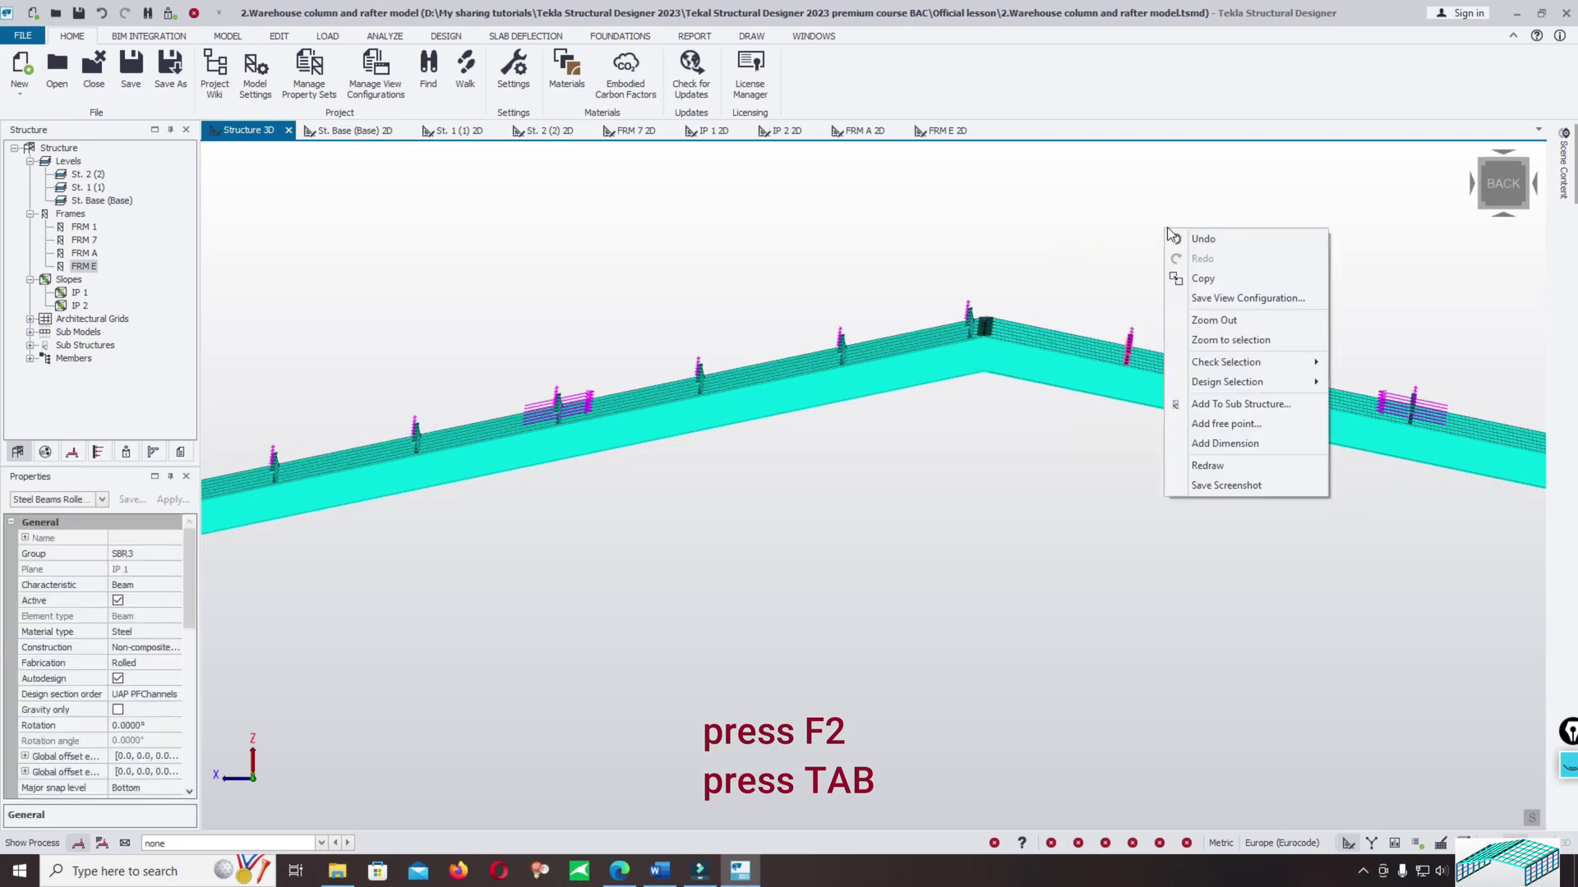
pyautogui.click(1199, 278)
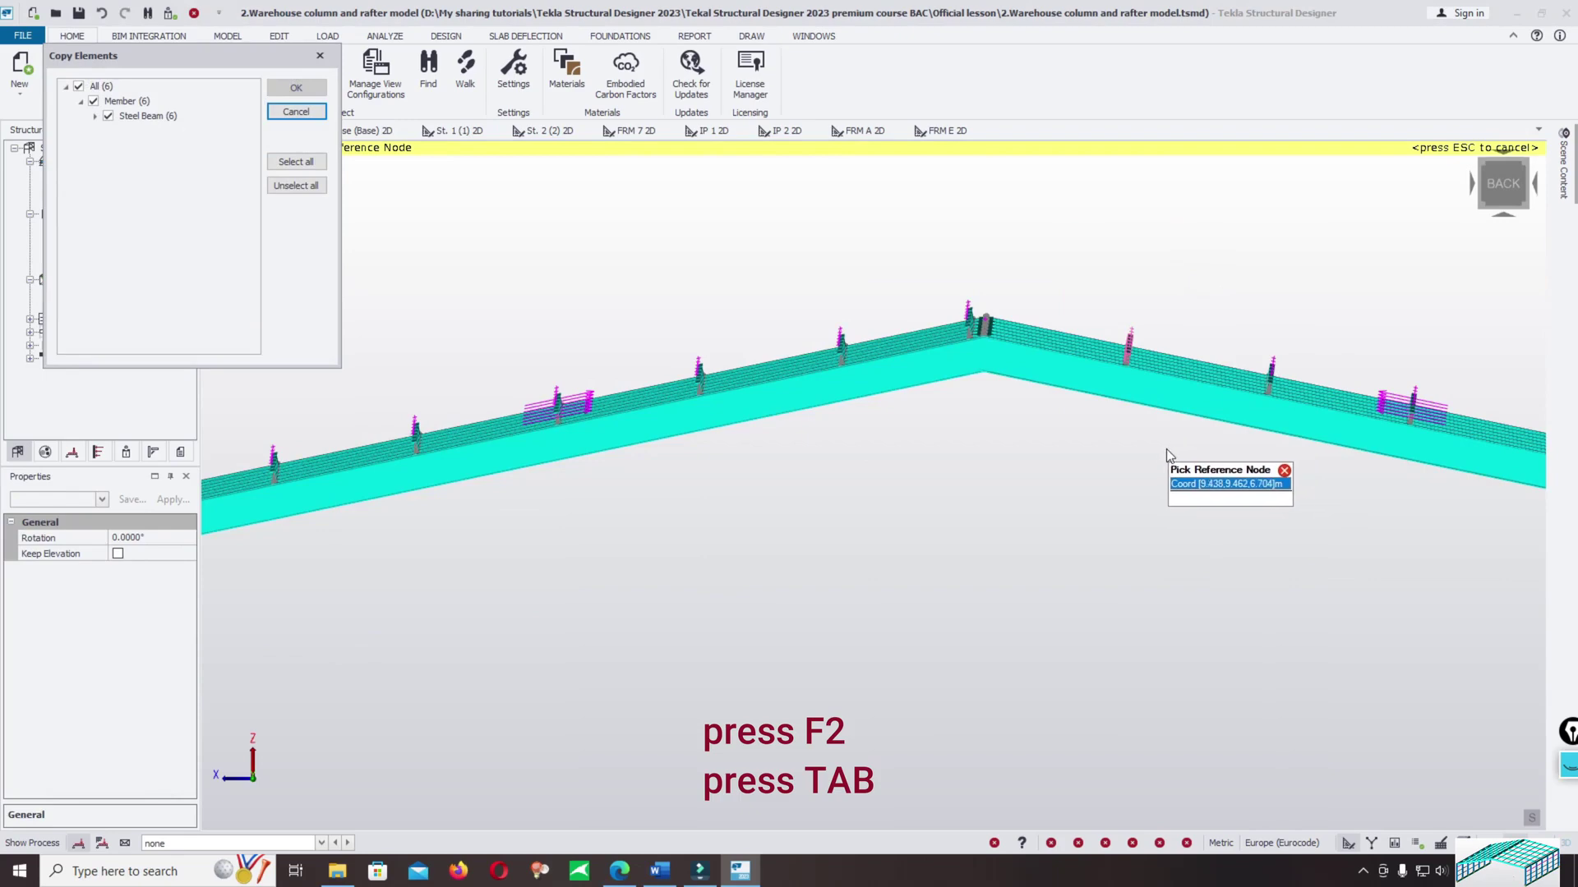
pyautogui.scroll(5, 1161, 444)
pyautogui.scroll(5, 1136, 471)
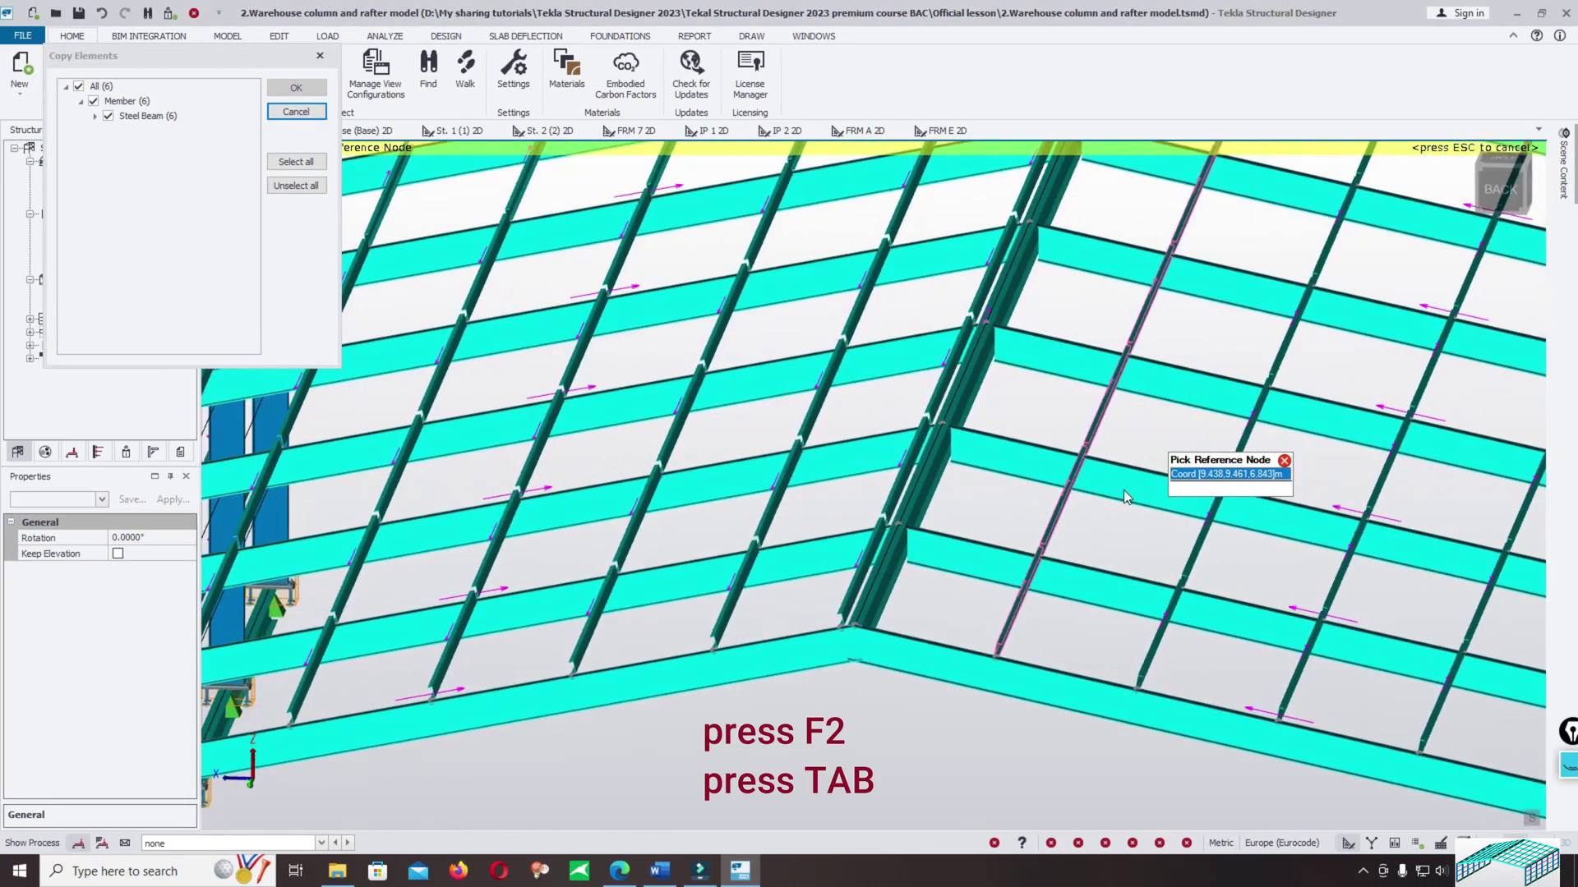
pyautogui.scroll(1, 1122, 489)
pyautogui.click(1006, 666)
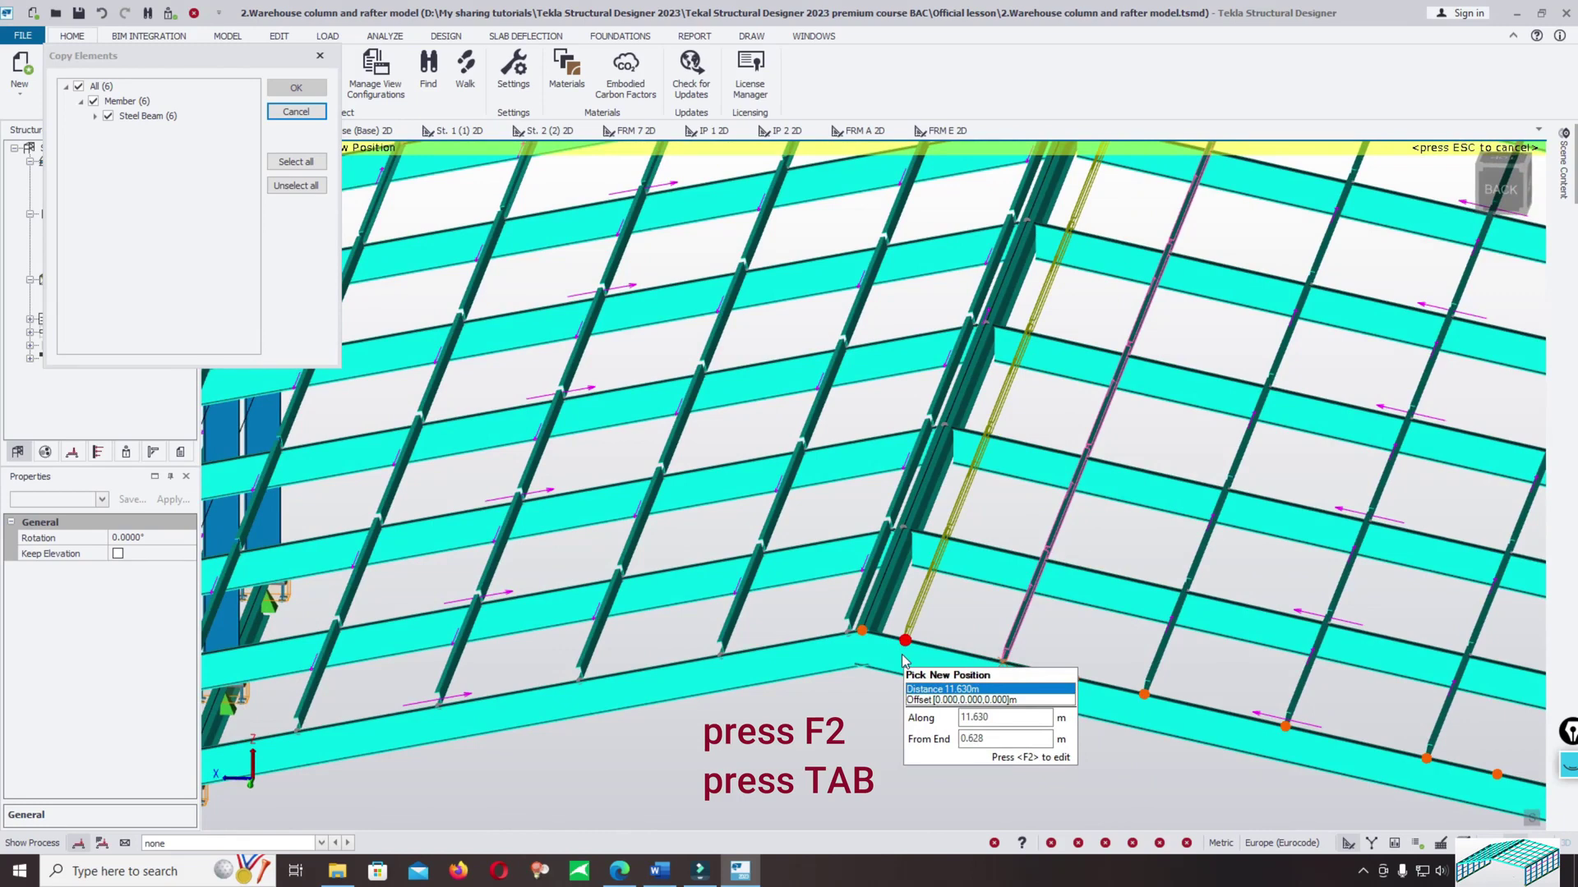
pyautogui.press('F2')
pyautogui.press('Tab')
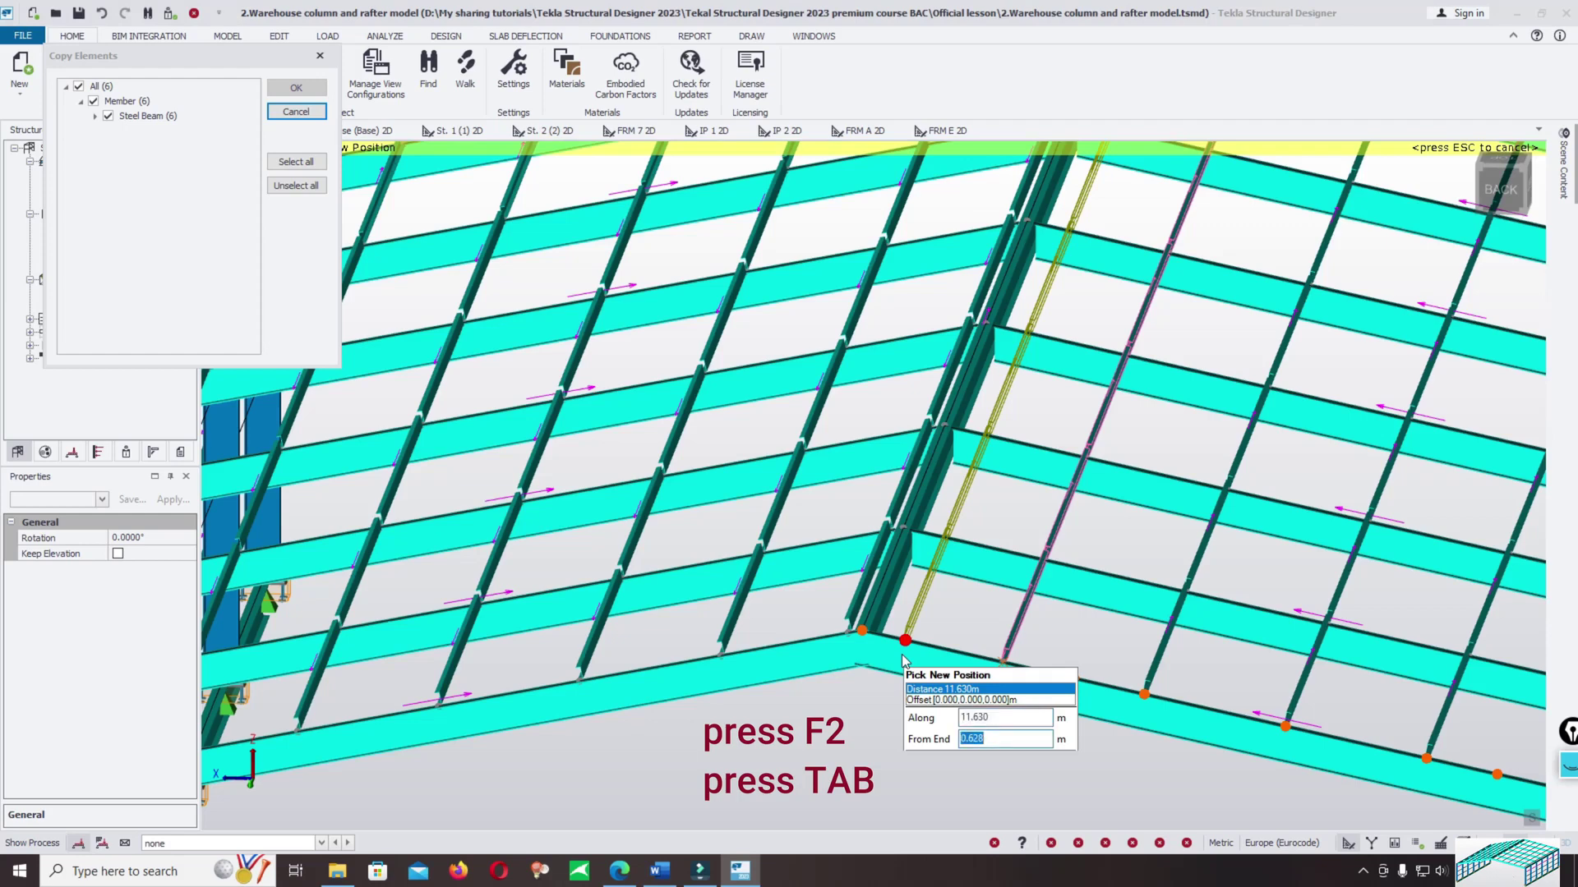
pyautogui.write('0.2')
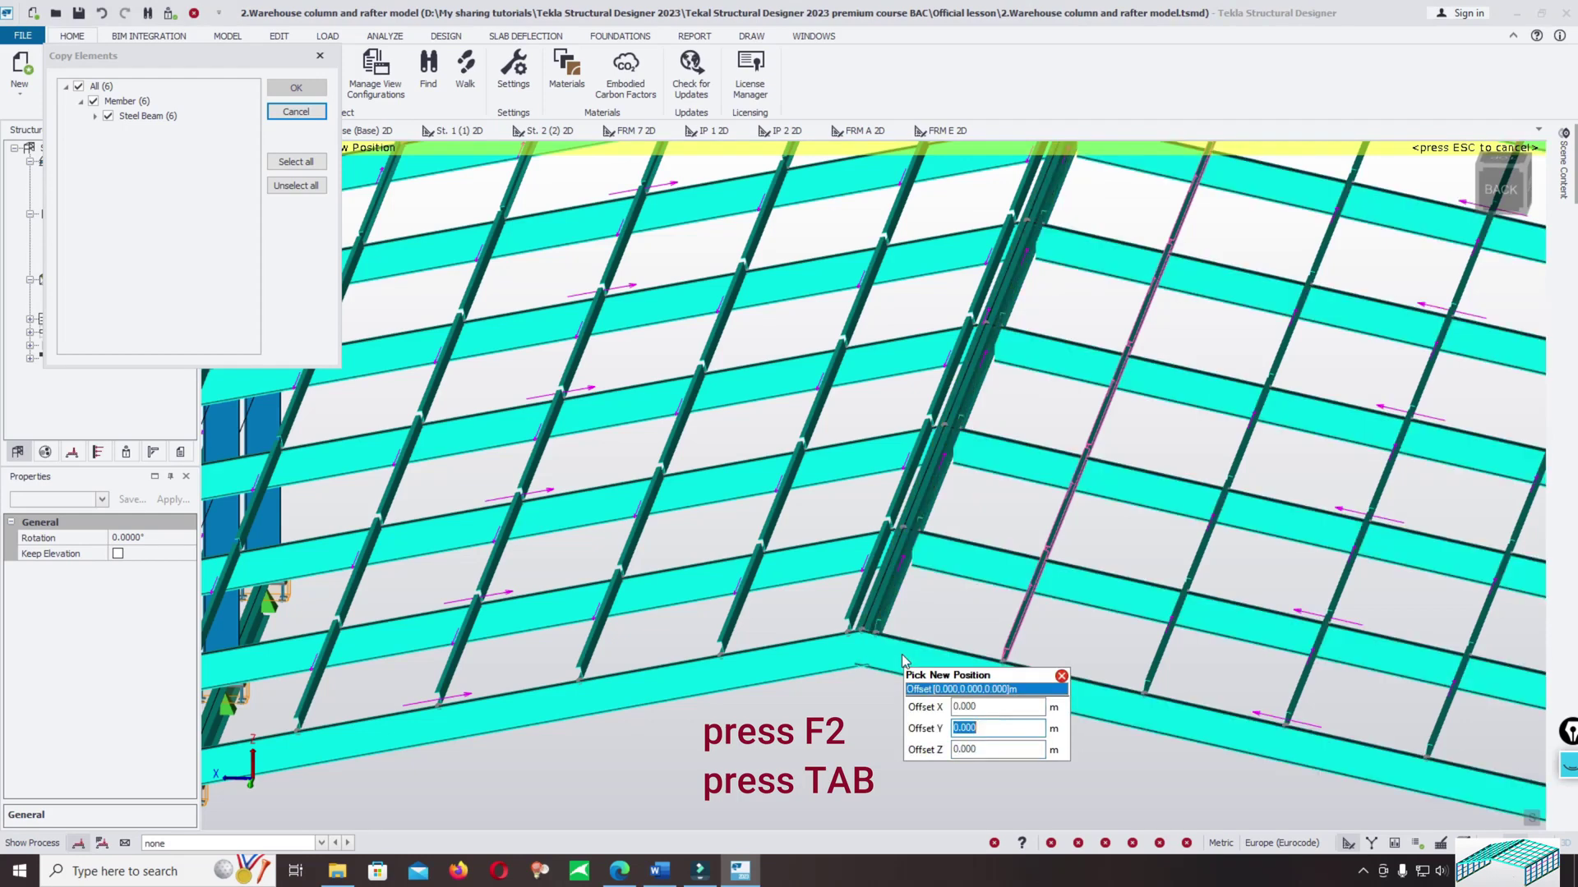
pyautogui.press('Return')
# Compare the ridge purlins on both slopes with the dimensioned roof plan in the Word course document, then return to Tekla Structural Designer.
pyautogui.moveTo(970, 630); pyautogui.dragTo(1000, 589, button='right')
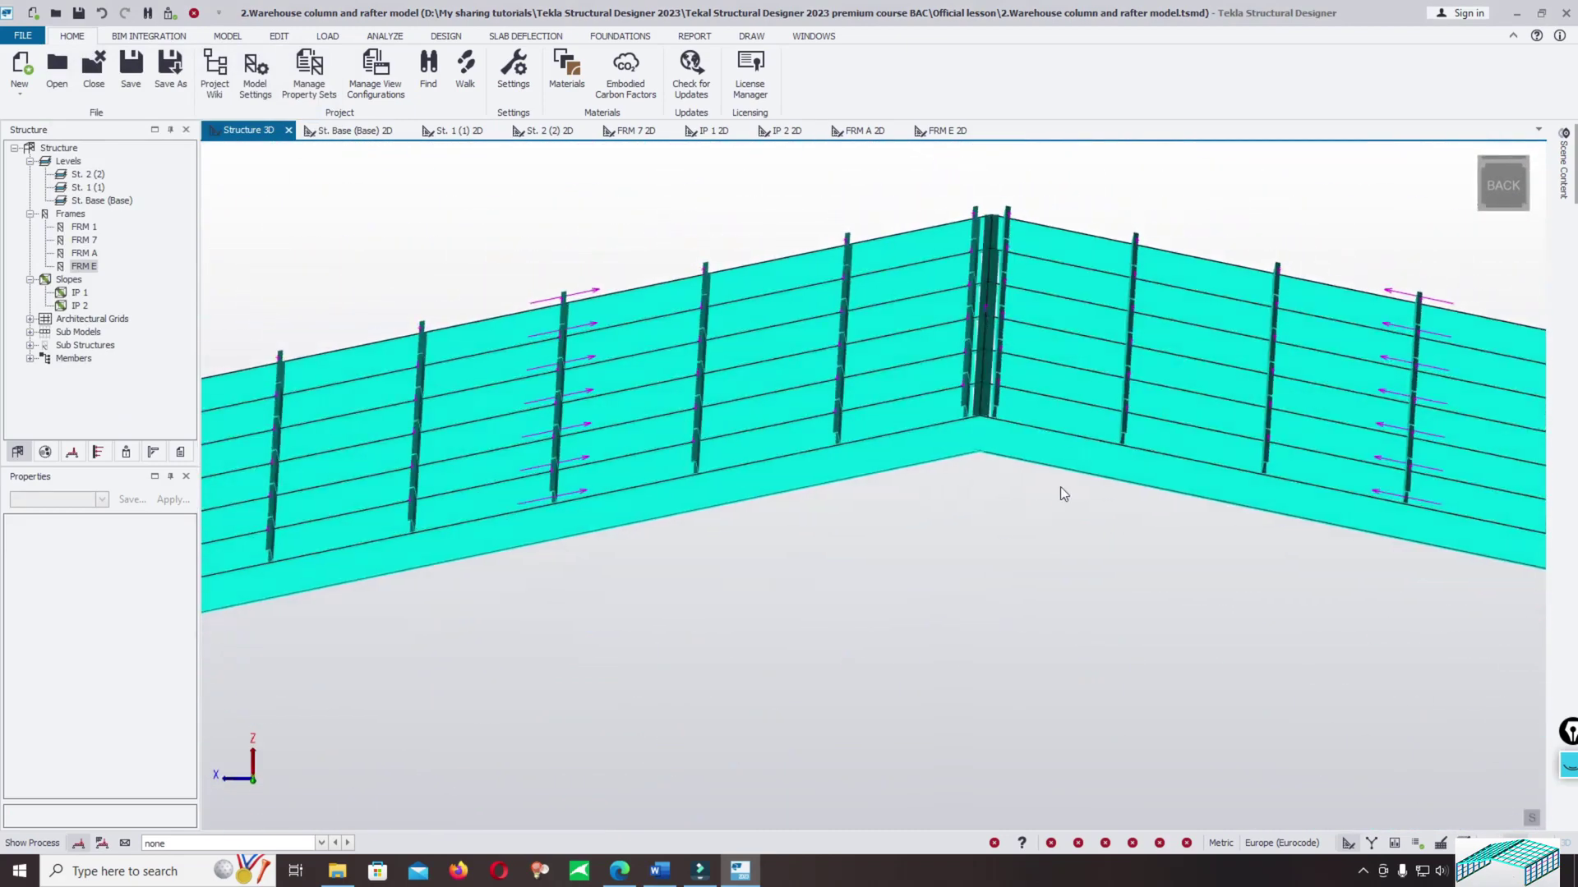
pyautogui.scroll(-1, 692, 526)
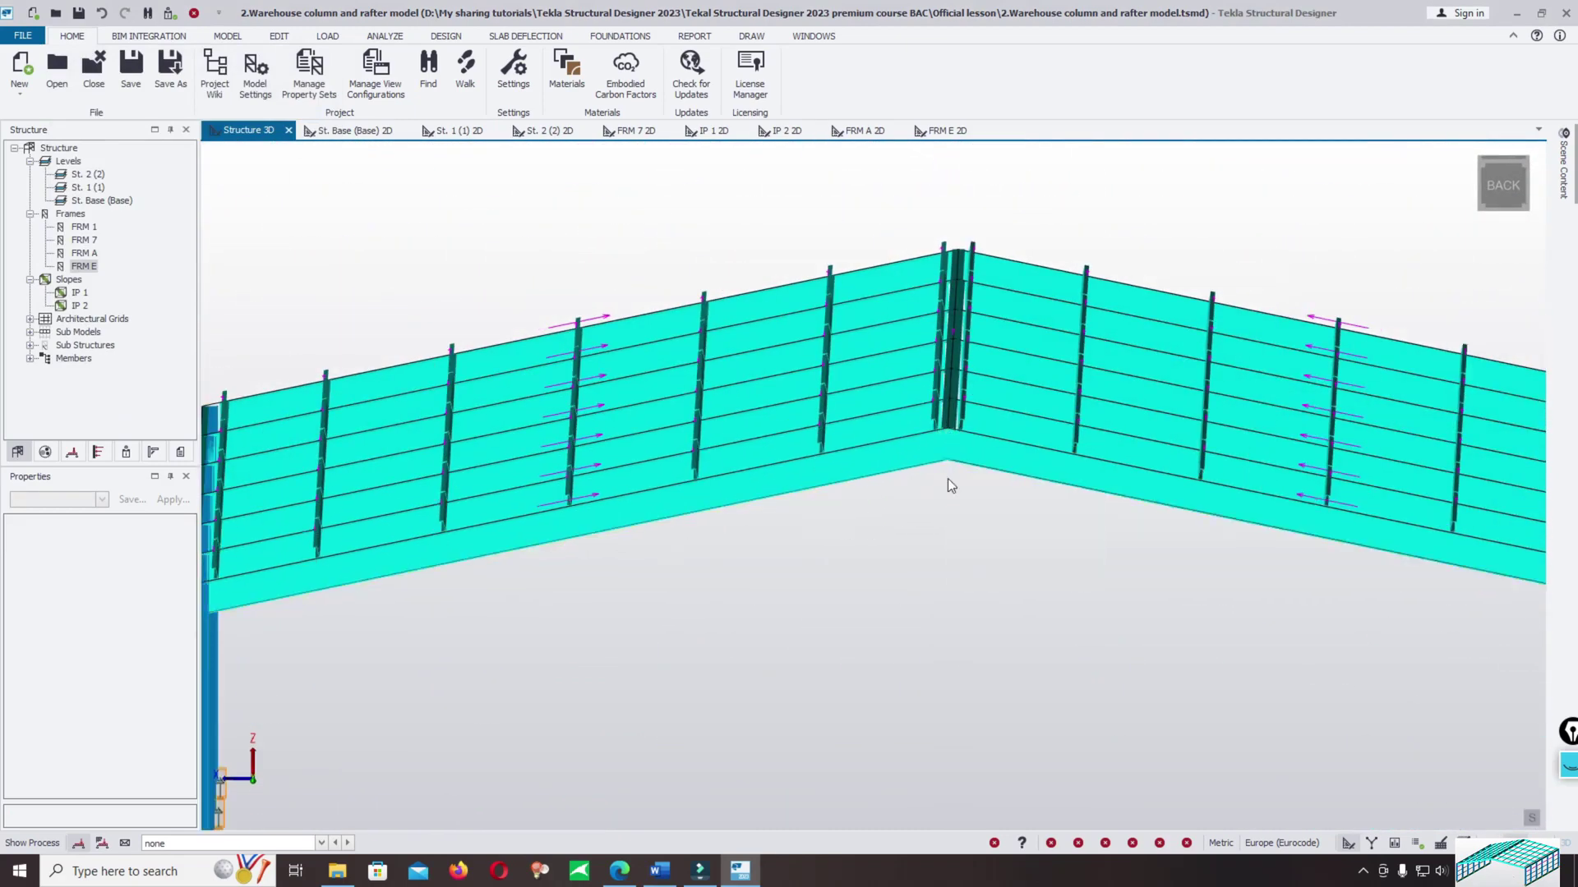
pyautogui.keyDown('shift'); pyautogui.moveTo(945, 481); pyautogui.dragTo(1058, 602, button='middle'); pyautogui.keyUp('shift')
pyautogui.moveTo(896, 407)
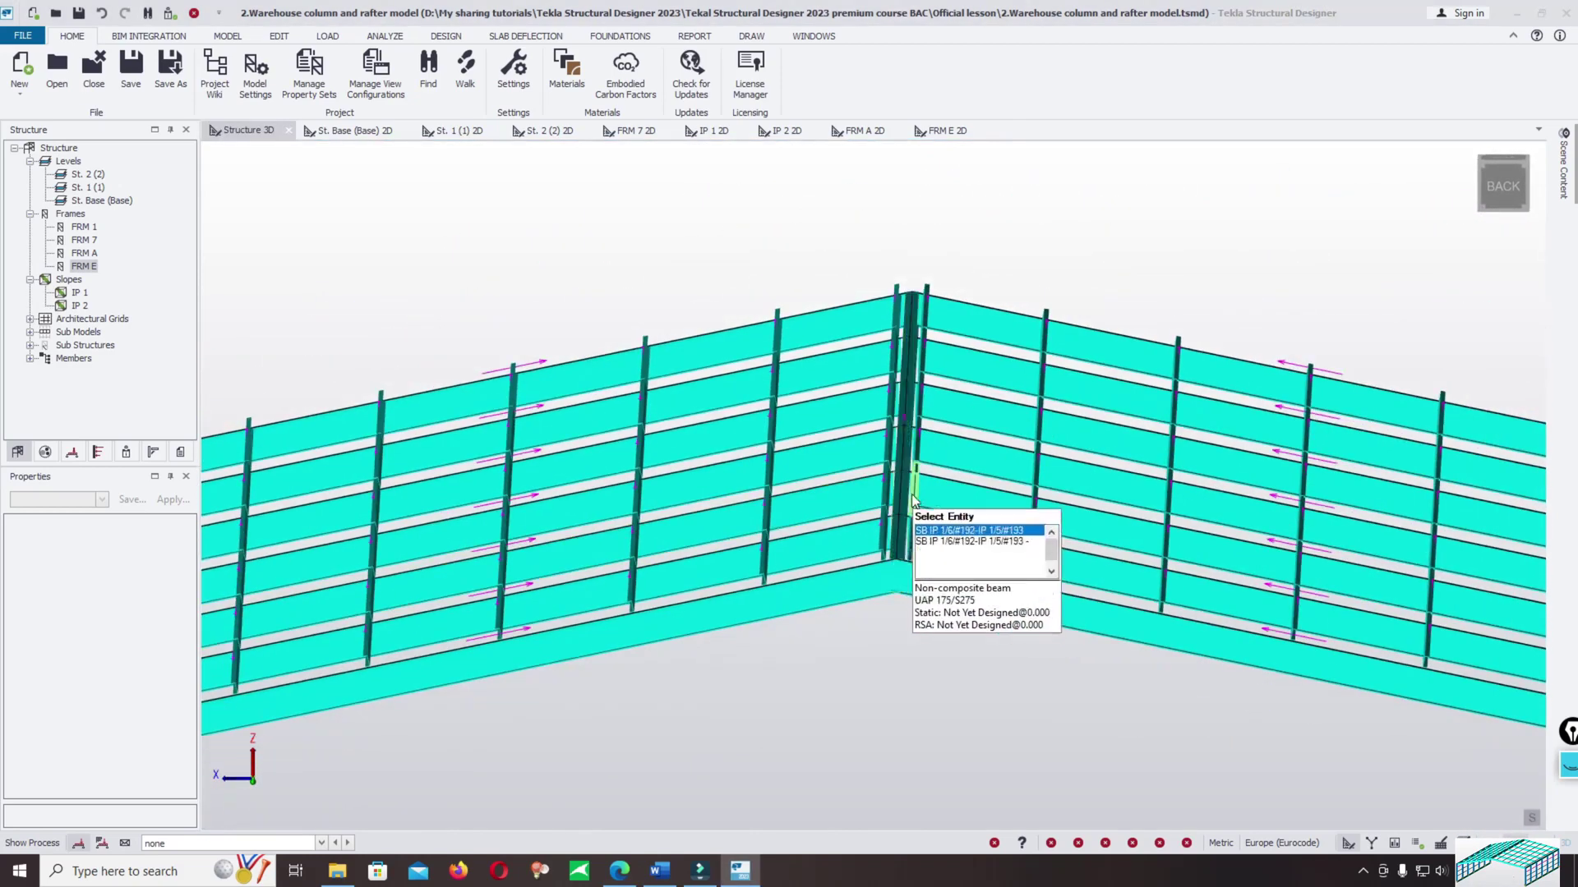
pyautogui.scroll(-2, 909, 544)
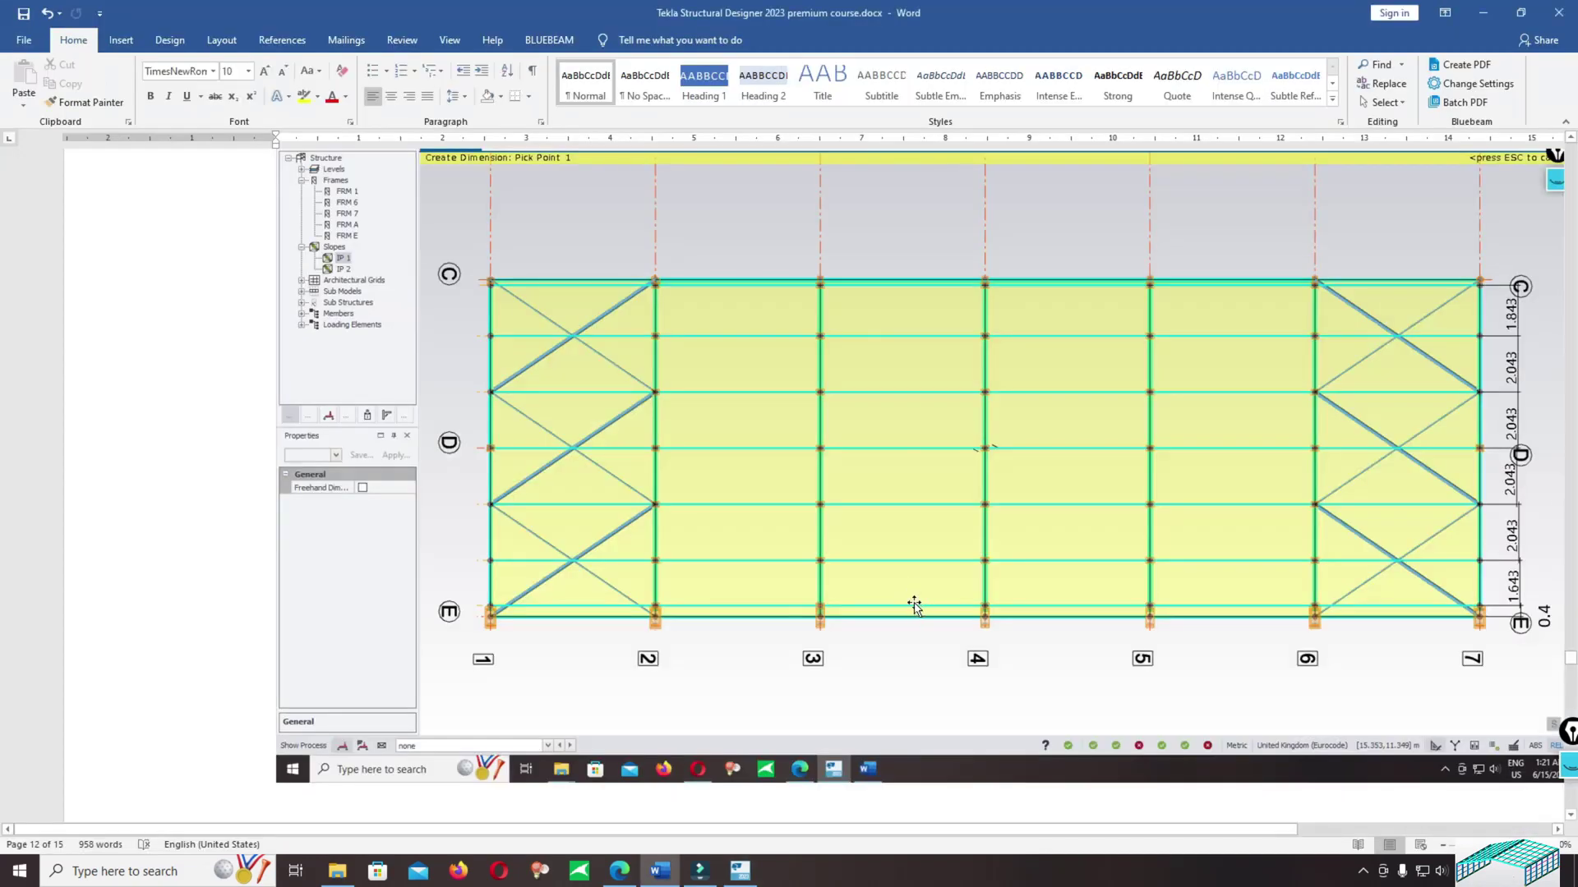
pyautogui.click(740, 870)
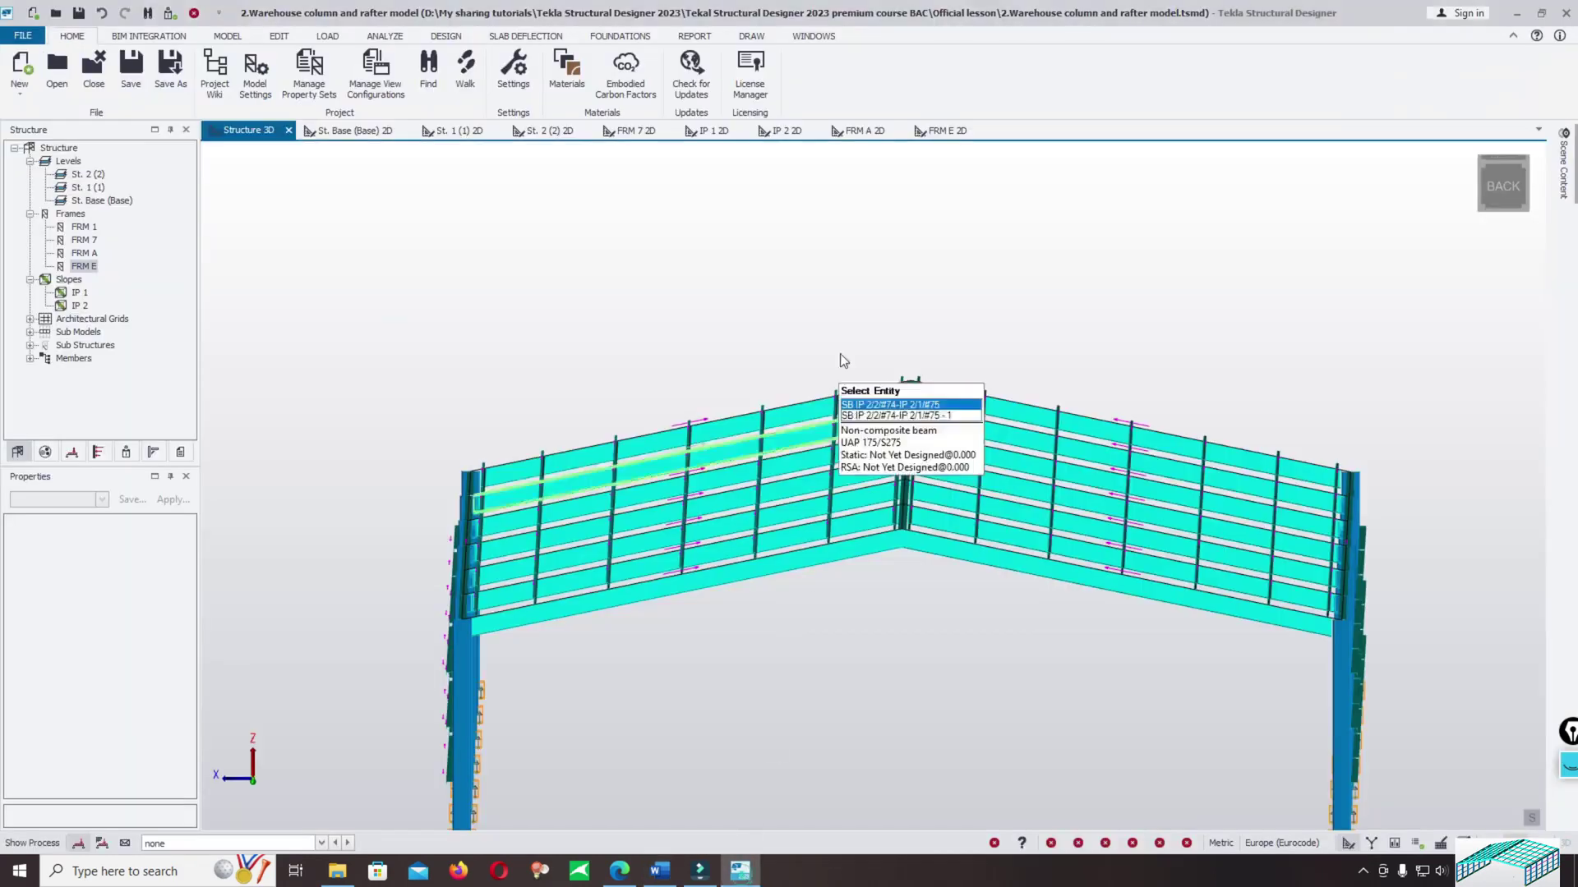
# Save the warehouse model with the added eave and ridge purlins.
pyautogui.click(23, 36)
pyautogui.click(85, 135)
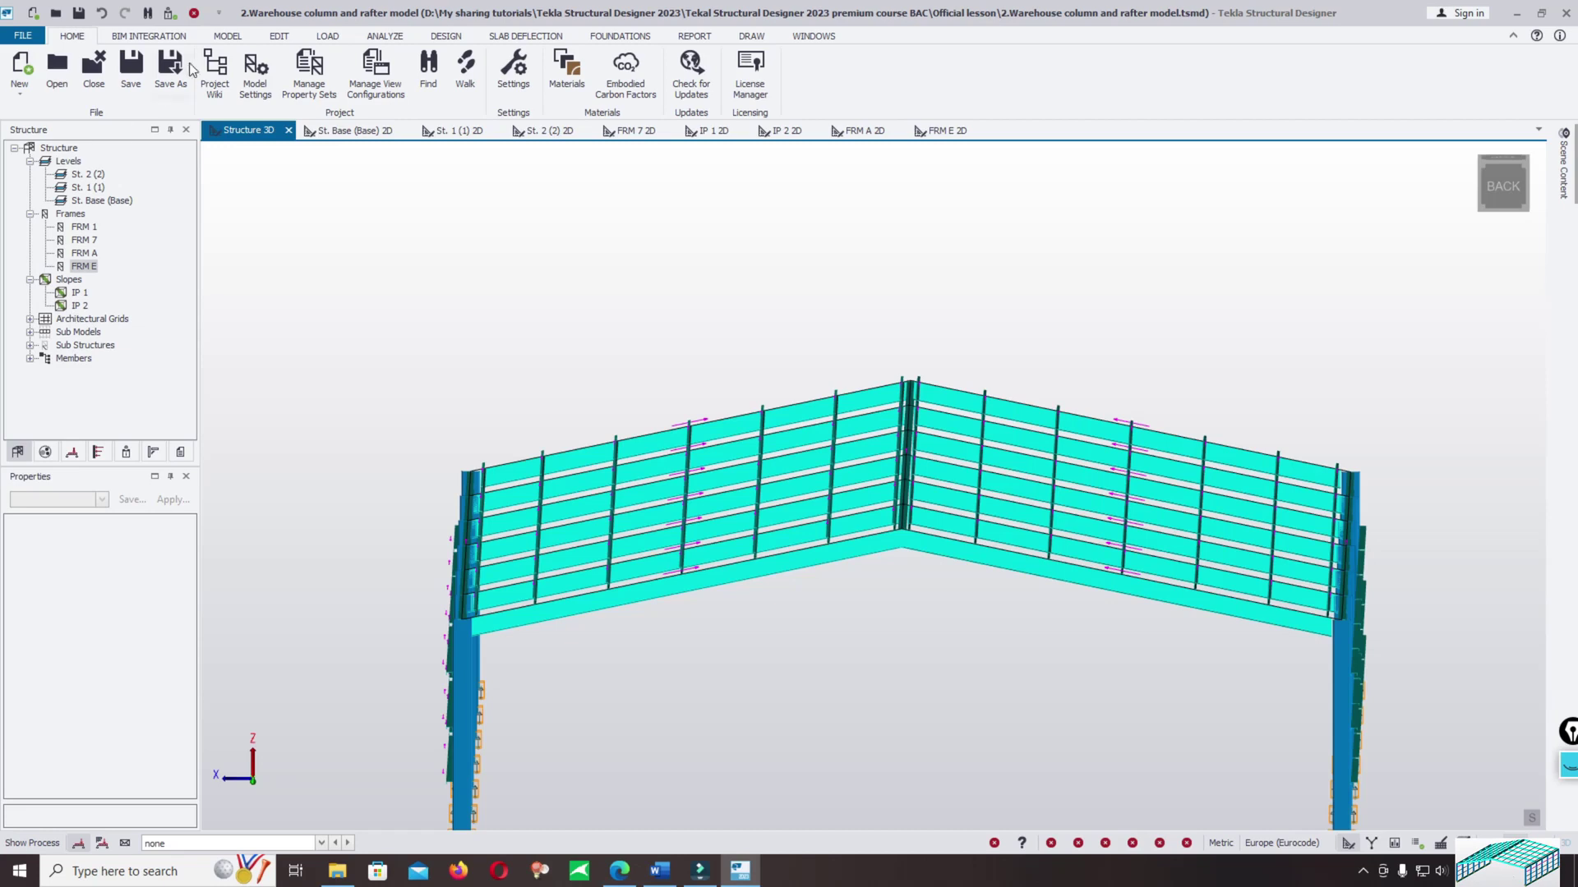
pyautogui.click(699, 289)
pyautogui.click(23, 36)
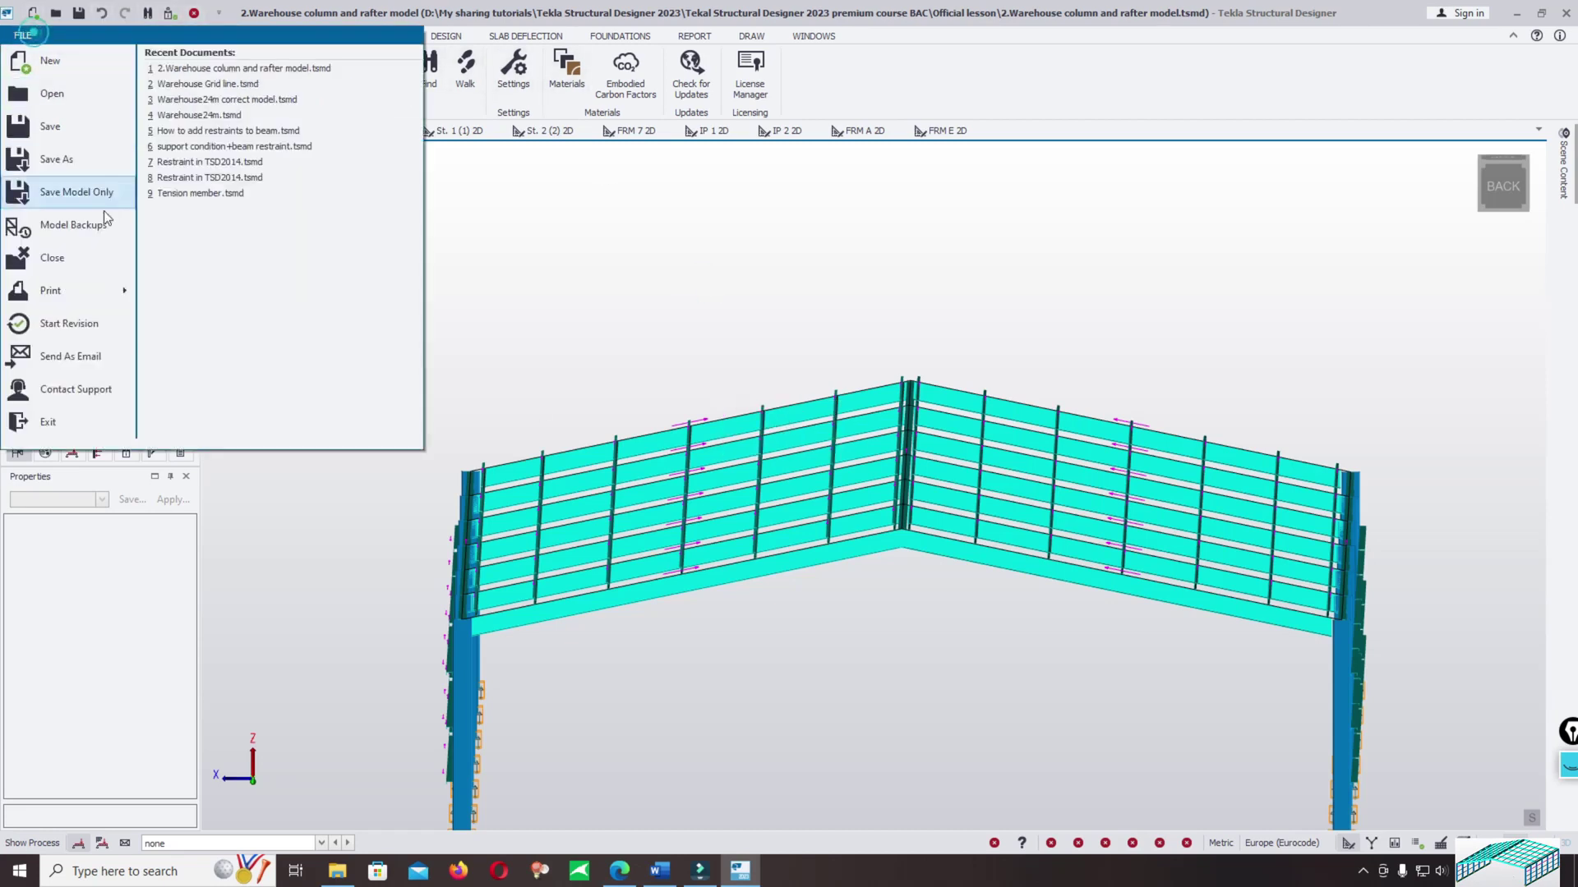
pyautogui.click(76, 133)
# Examine the grid A side wall, its infill beams and the eave corner at column A/1.
pyautogui.moveTo(1266, 301); pyautogui.dragTo(1096, 309, button='right')
pyautogui.moveTo(1096, 309); pyautogui.dragTo(894, 189, button='middle')
pyautogui.scroll(2, 1280, 324)
pyautogui.scroll(3, 1215, 333)
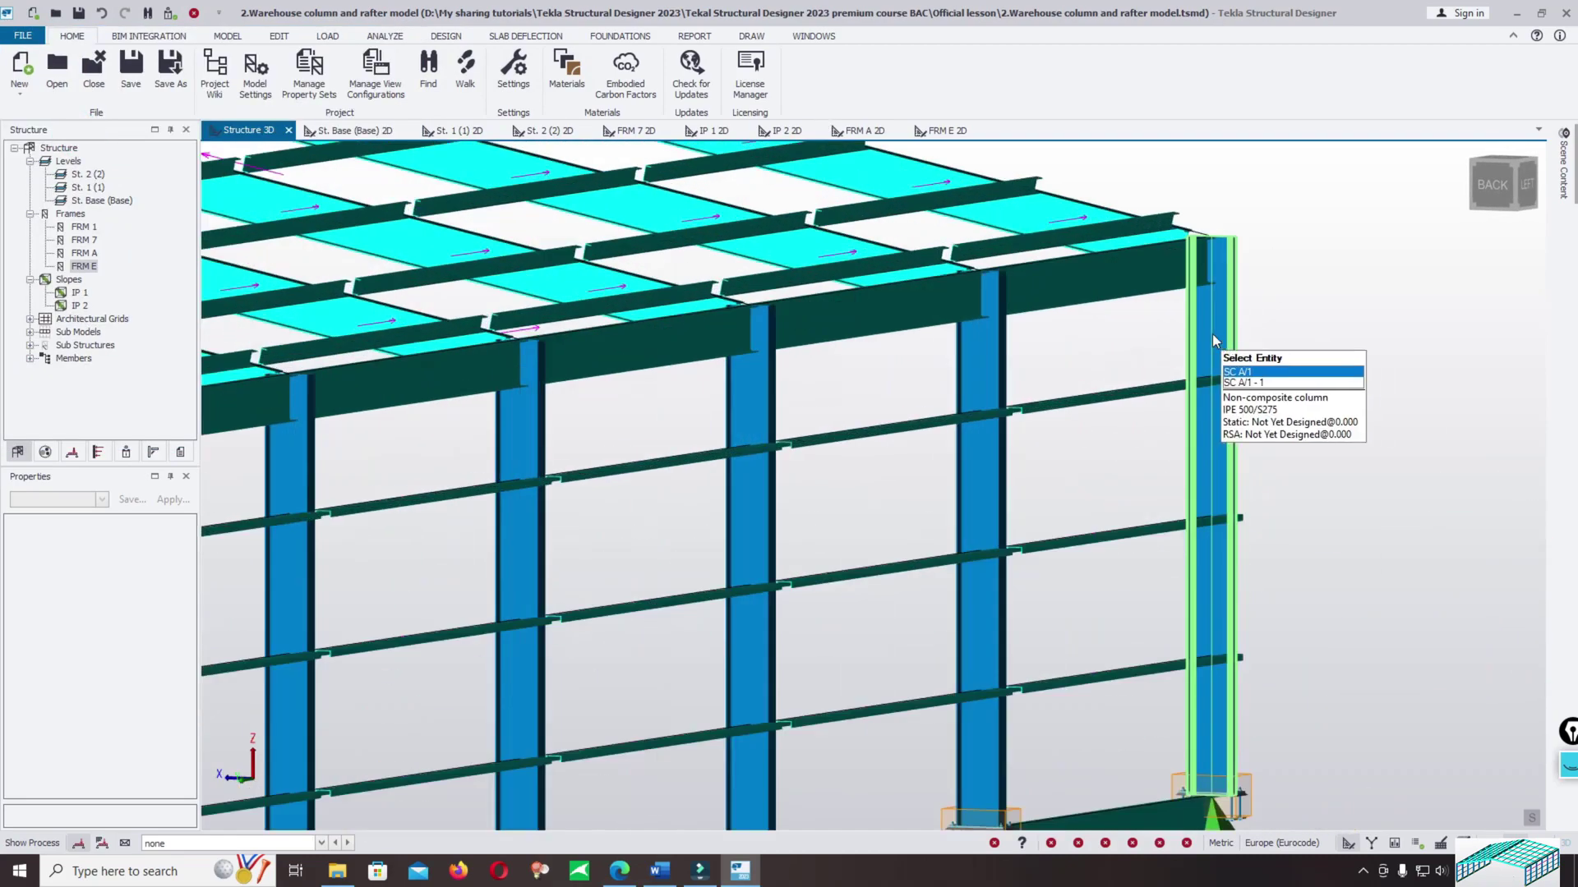
pyautogui.scroll(-5, 1220, 392)
pyautogui.scroll(2, 840, 490)
pyautogui.scroll(2, 525, 447)
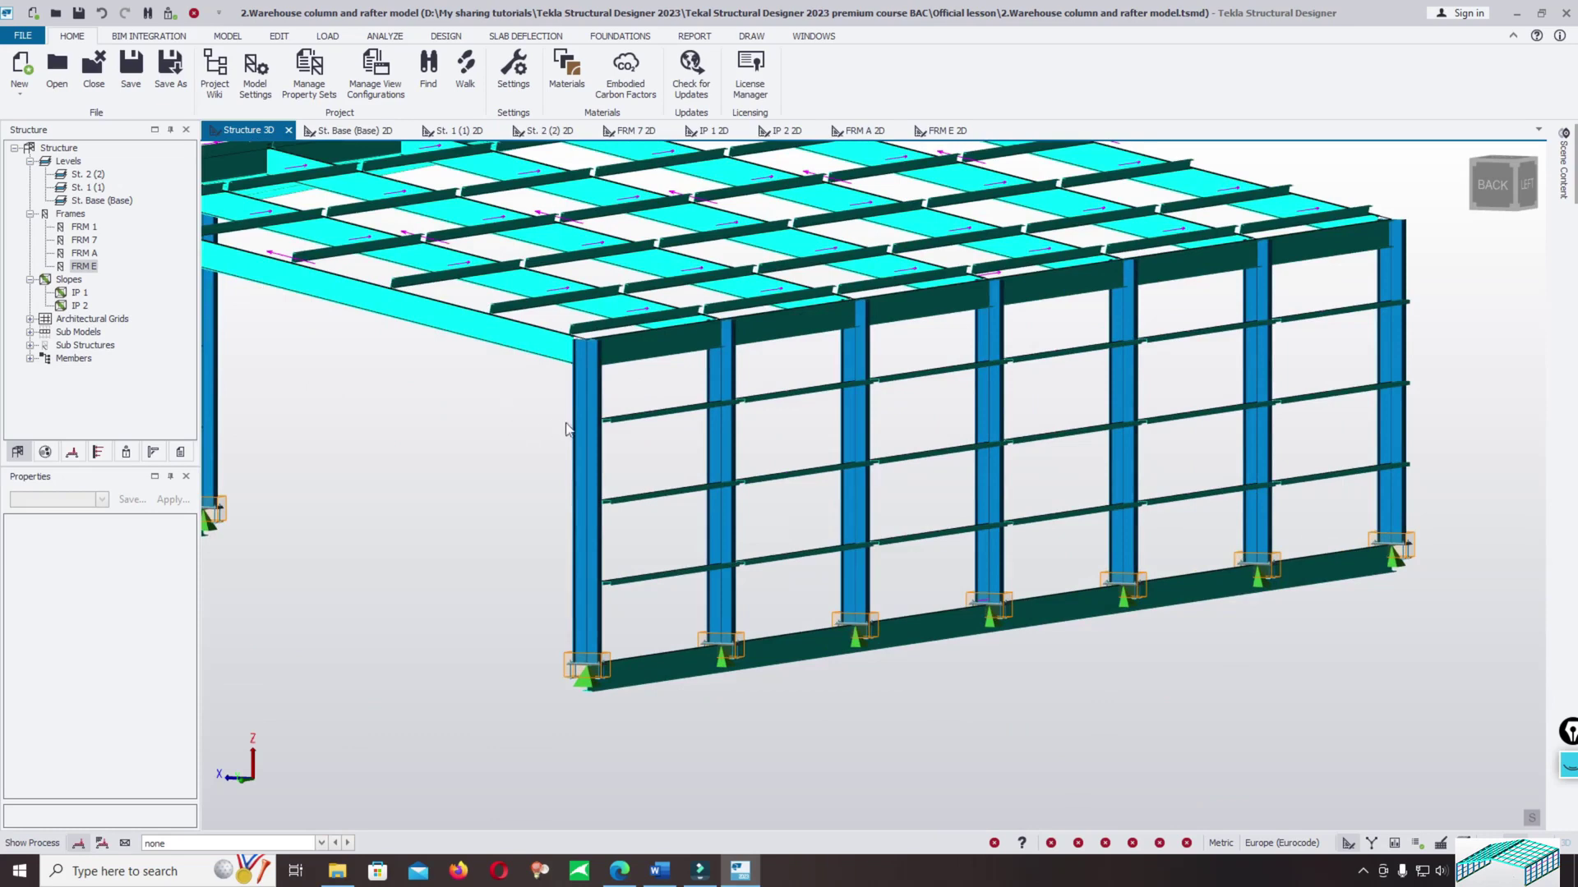
# Copy the uppermost row of infill beams on both side walls to 0.2 m below the column tops, using their column A/1 node as reference.
pyautogui.keyDown('shift'); pyautogui.moveTo(570, 430); pyautogui.dragTo(834, 498, button='middle'); pyautogui.keyUp('shift')
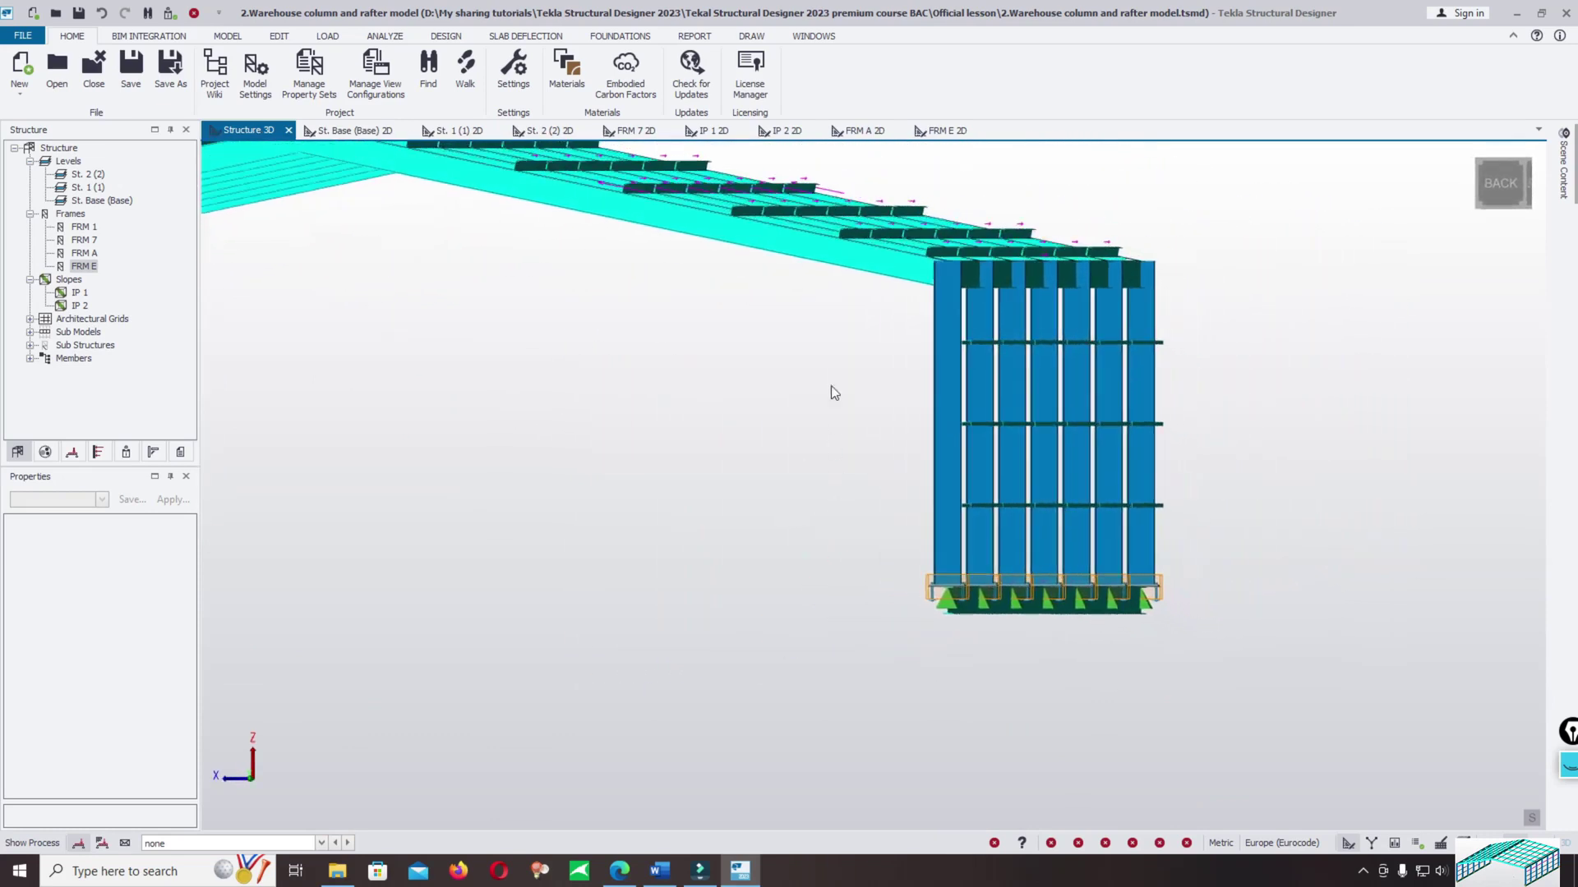
pyautogui.moveTo(828, 309); pyautogui.dragTo(1281, 377)
pyautogui.scroll(-5, 1134, 370)
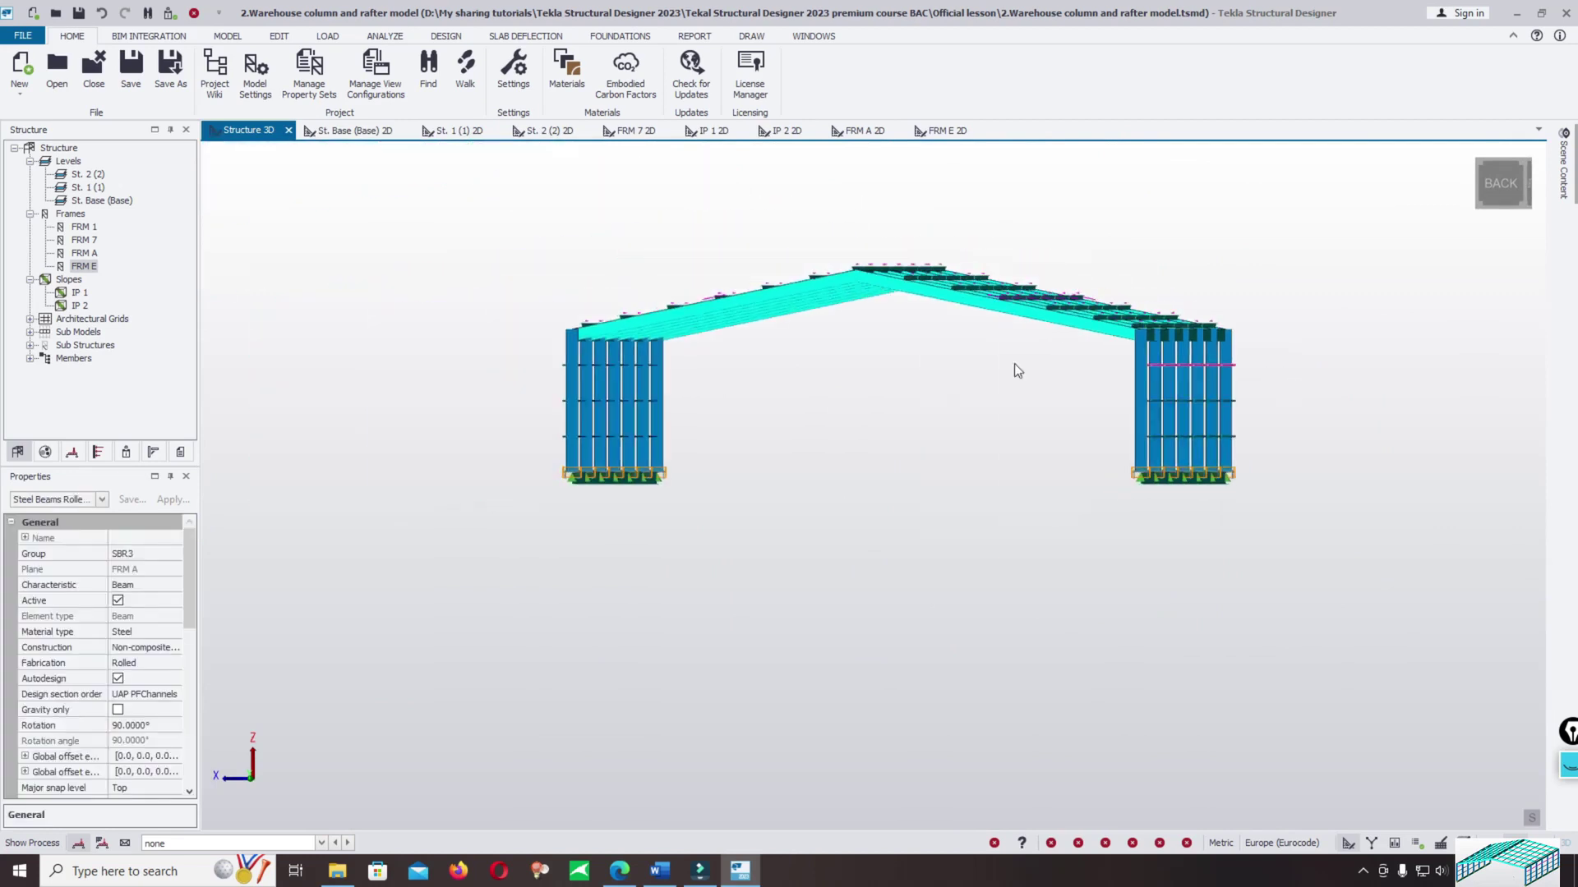
pyautogui.moveTo(520, 351); pyautogui.dragTo(771, 388)
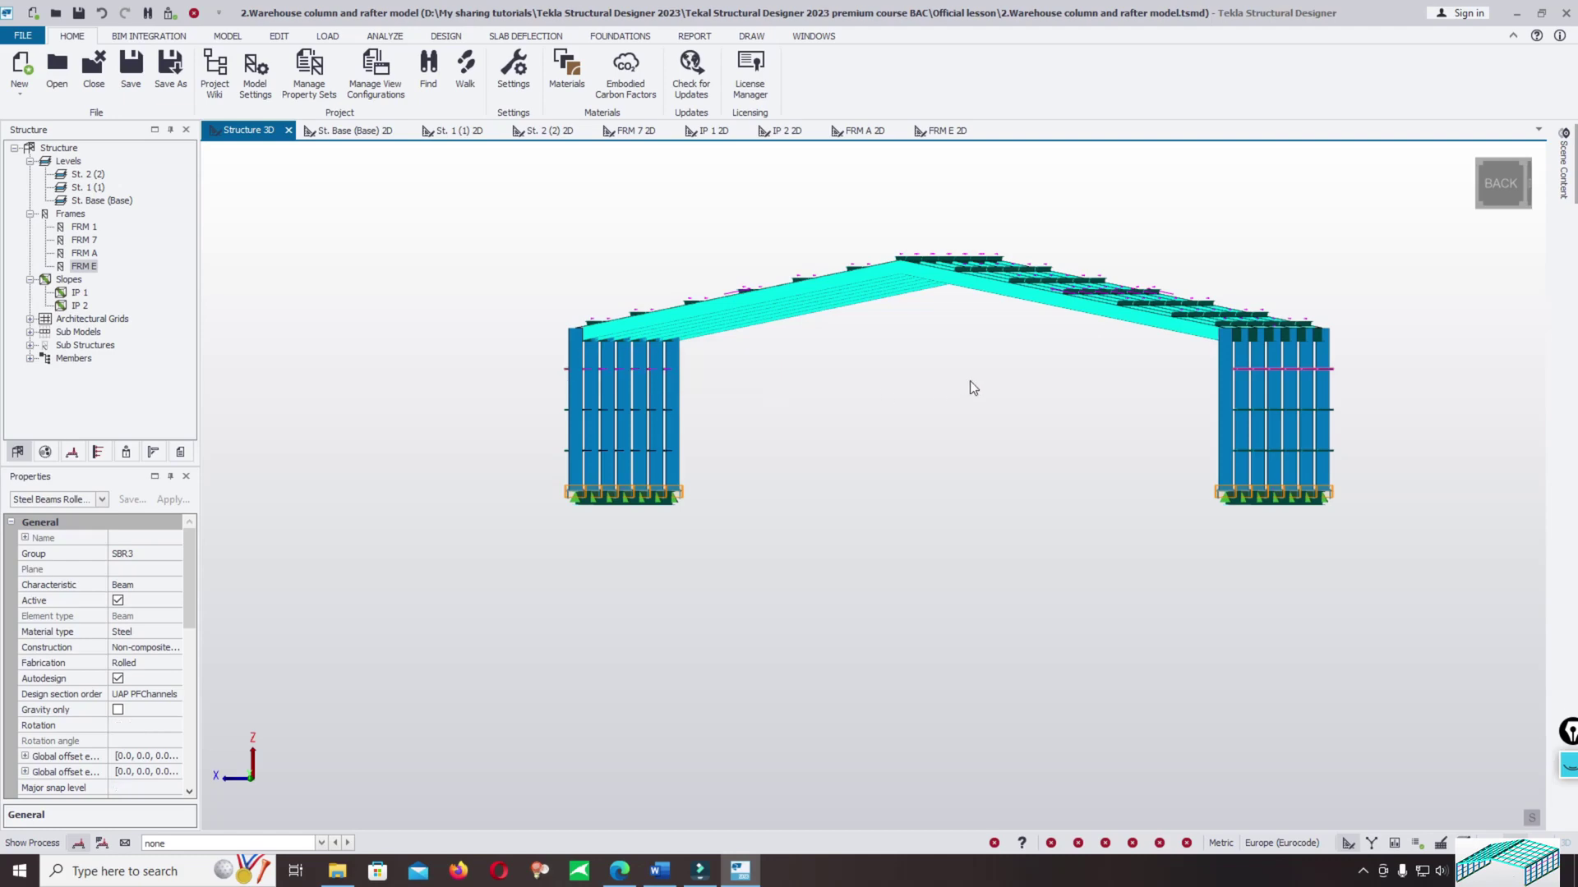
pyautogui.moveTo(1022, 357); pyautogui.dragTo(1060, 502, button='middle')
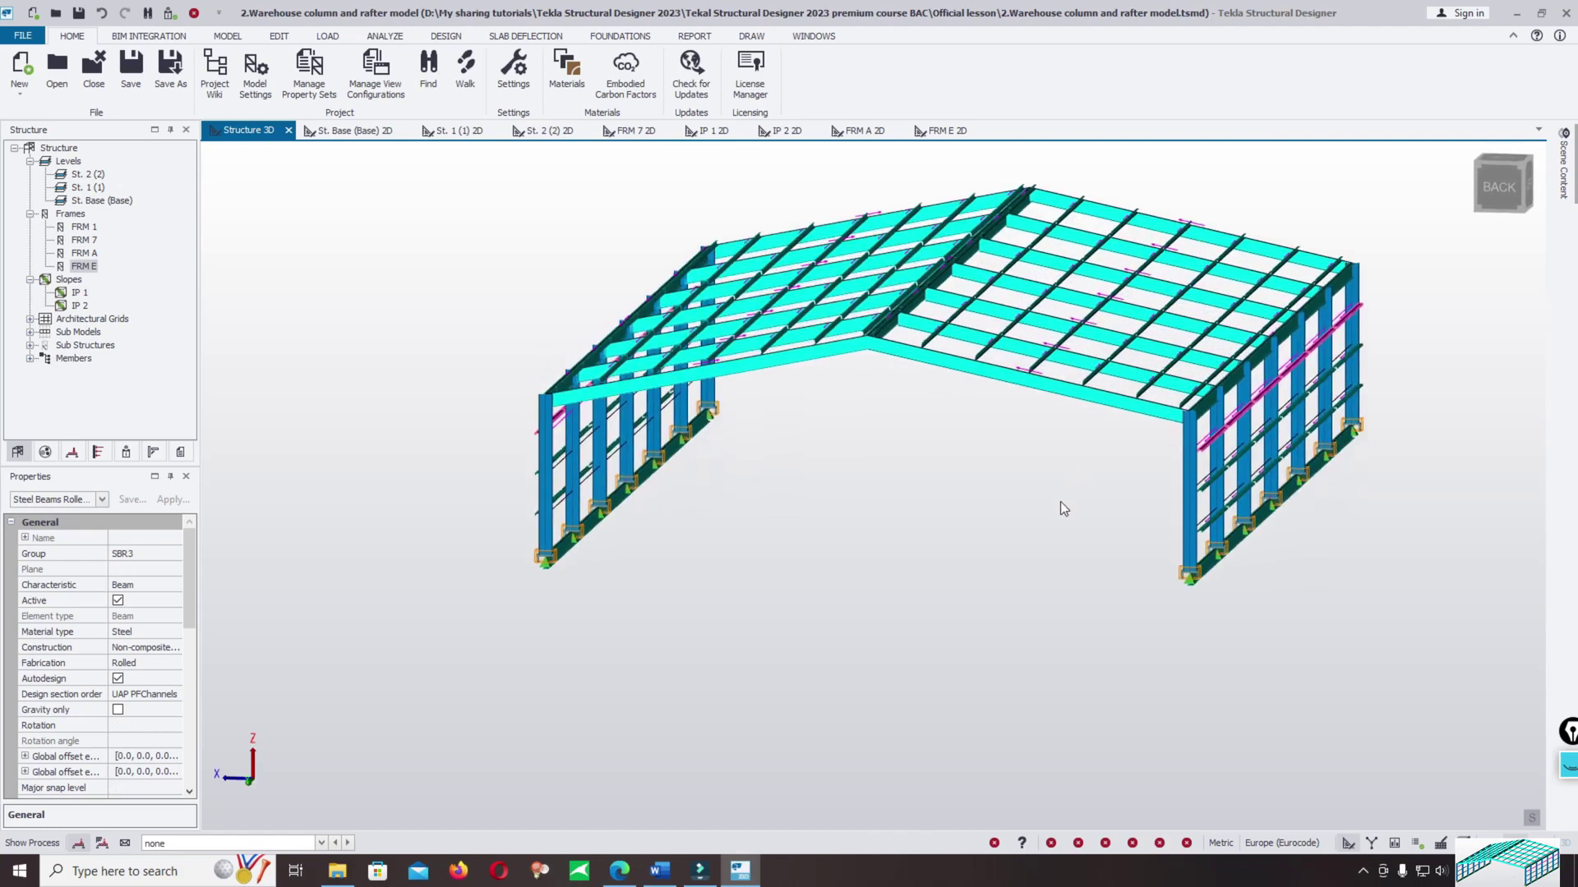
pyautogui.moveTo(1040, 507); pyautogui.dragTo(986, 484, button='middle')
pyautogui.moveTo(1259, 381); pyautogui.dragTo(953, 413, button='middle')
pyautogui.scroll(2, 1225, 334)
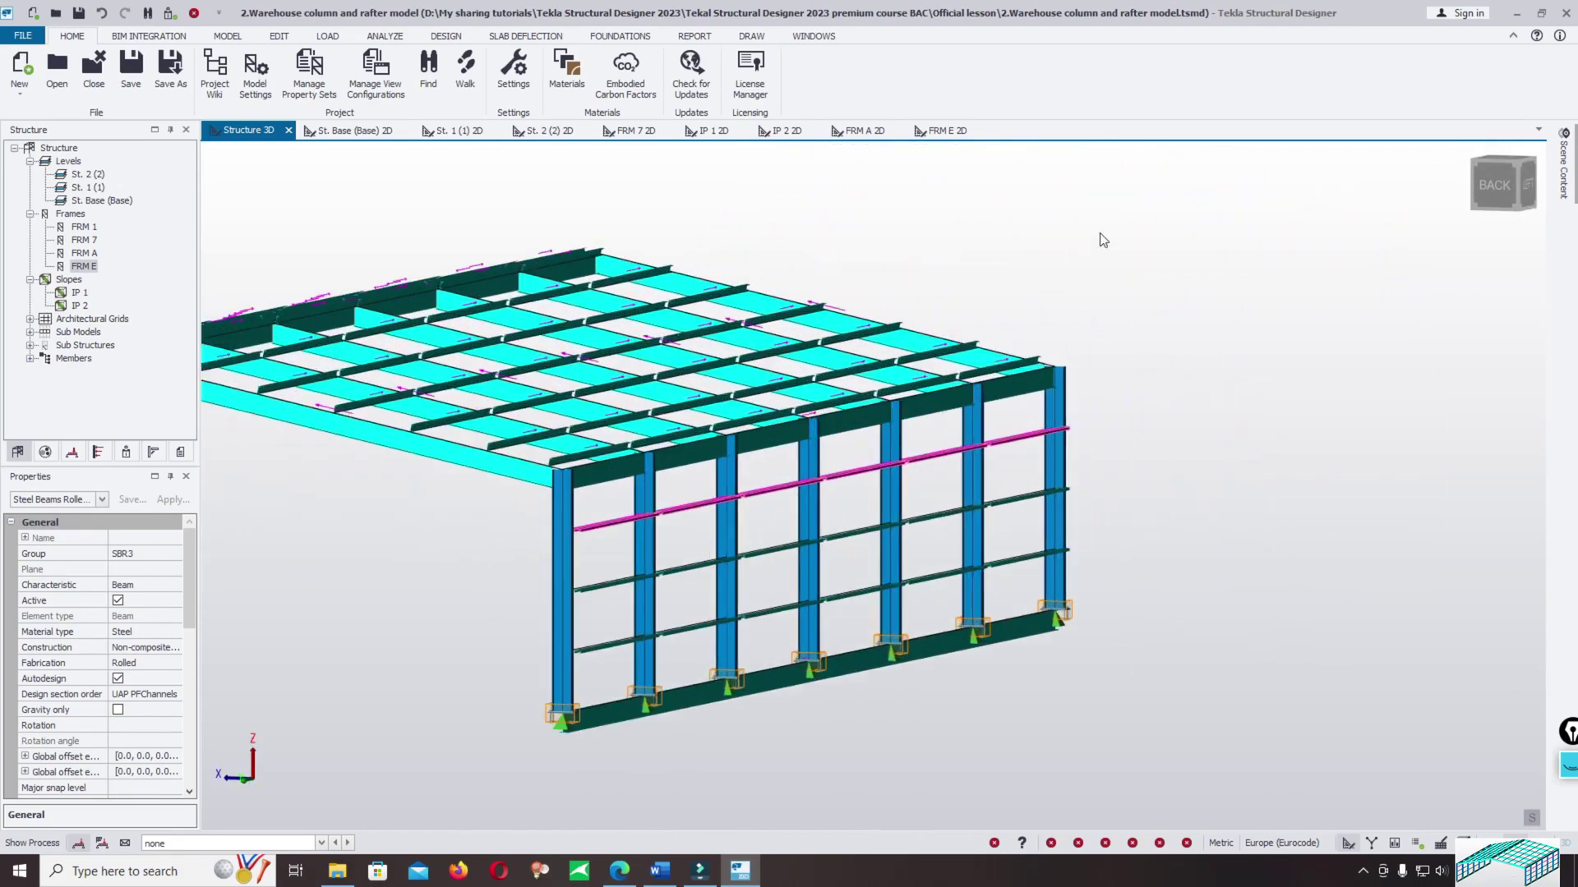
pyautogui.rightClick(1103, 240)
pyautogui.click(1139, 284)
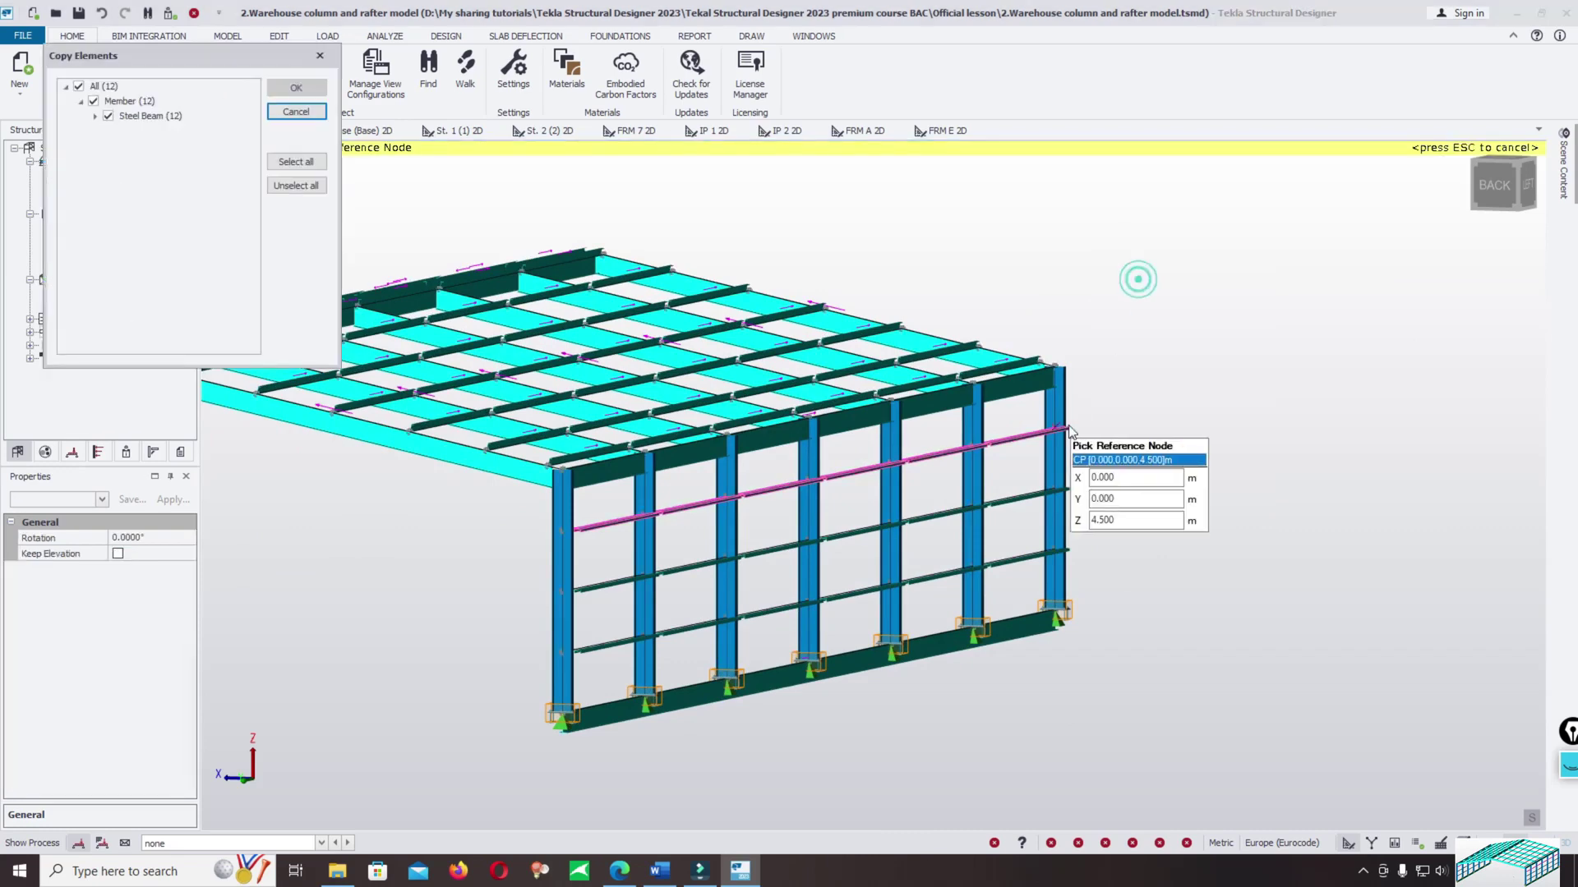
pyautogui.scroll(4, 1126, 424)
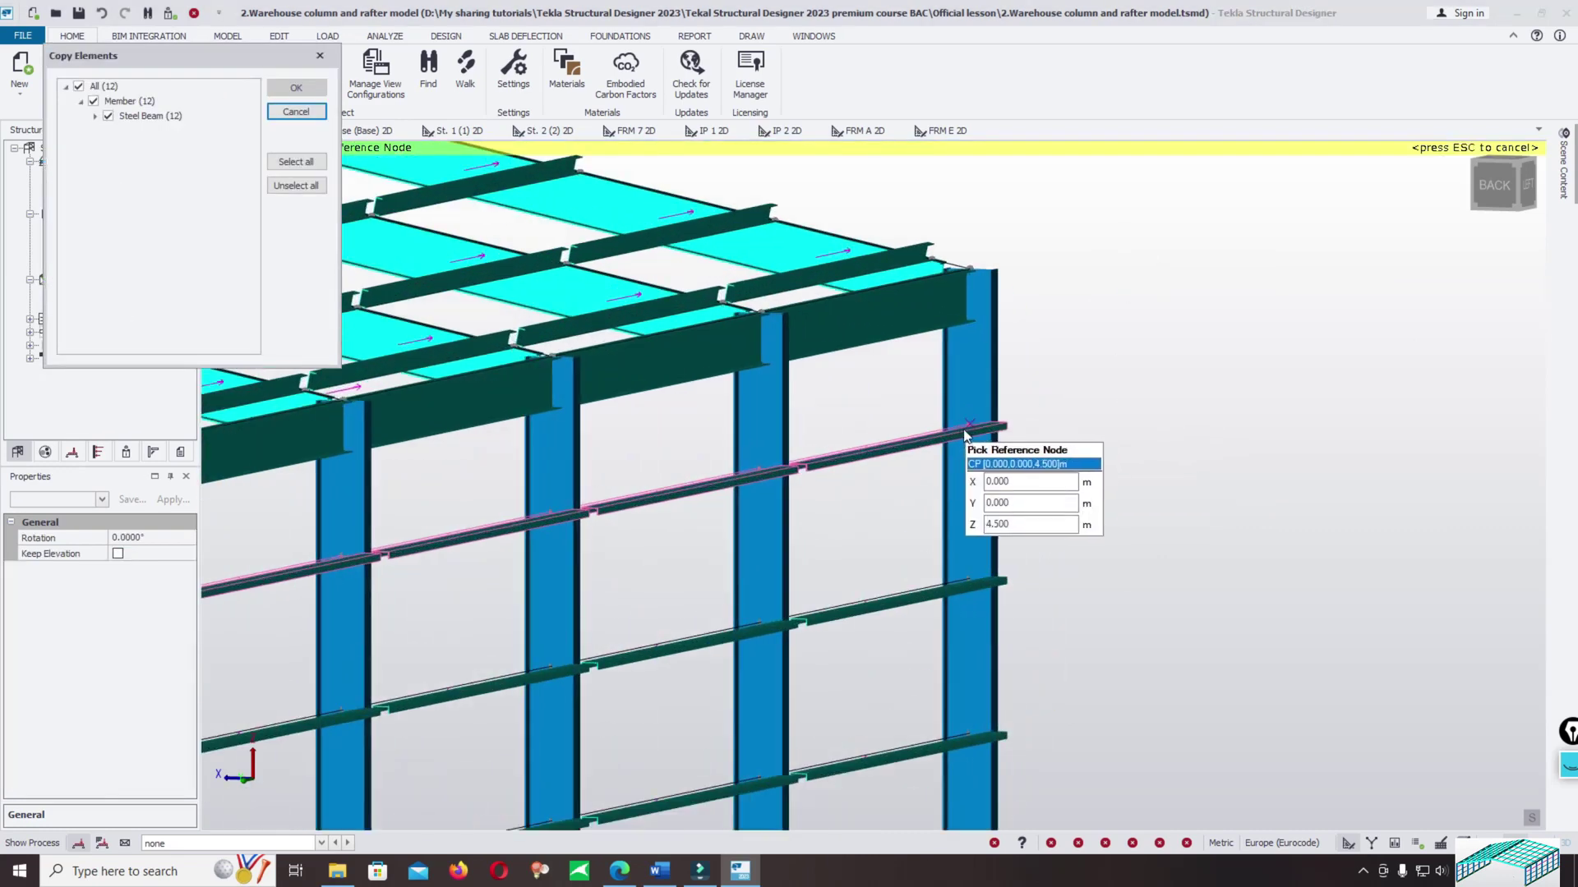
pyautogui.click(968, 440)
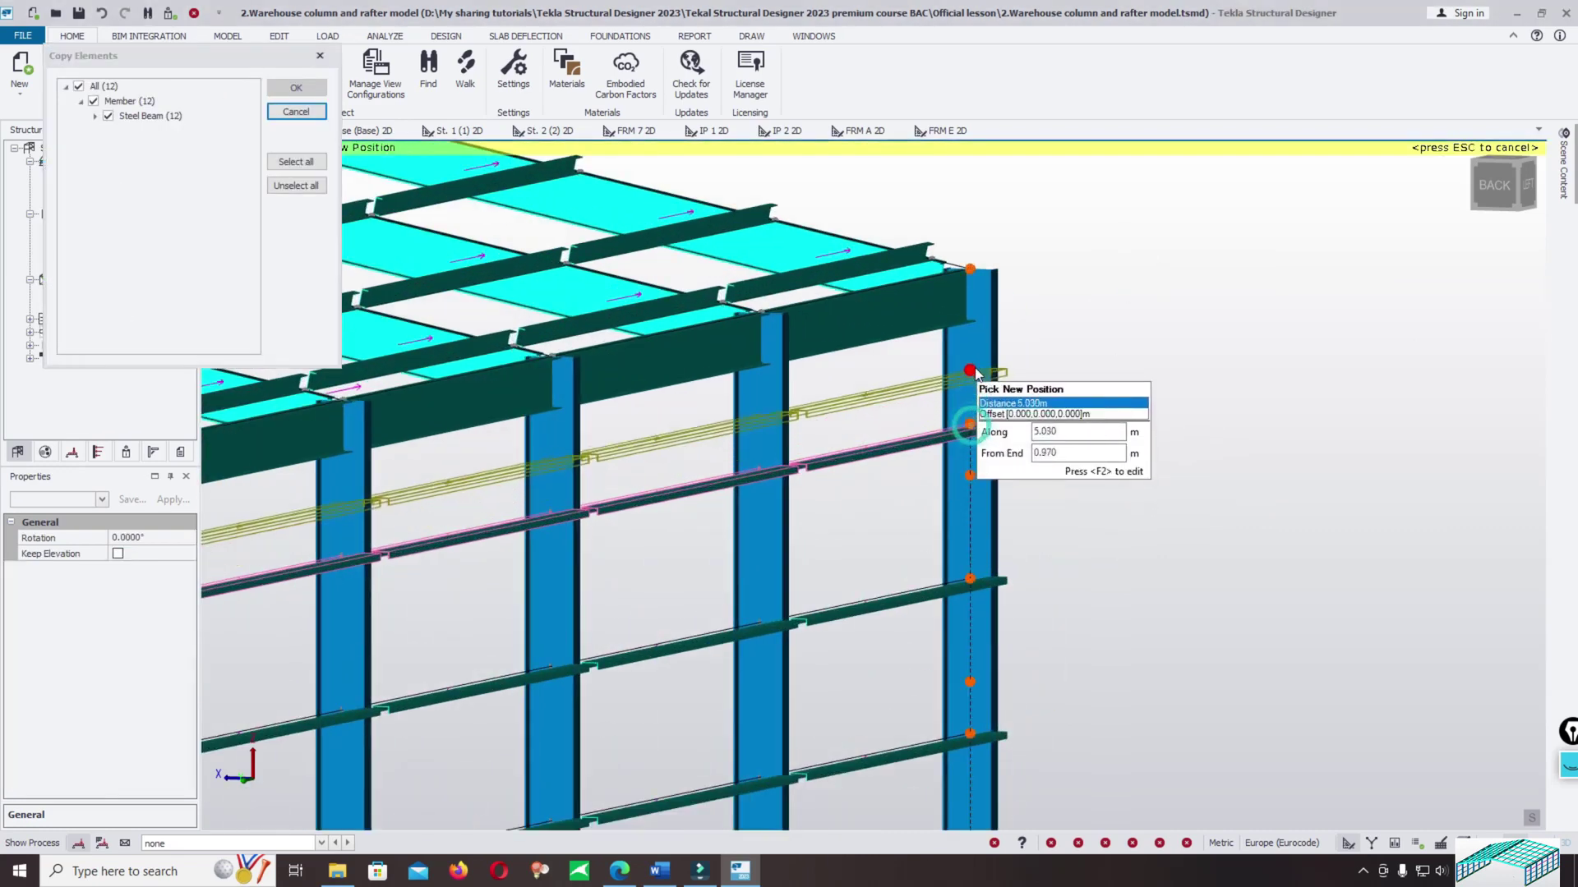
pyautogui.scroll(-2, 1116, 372)
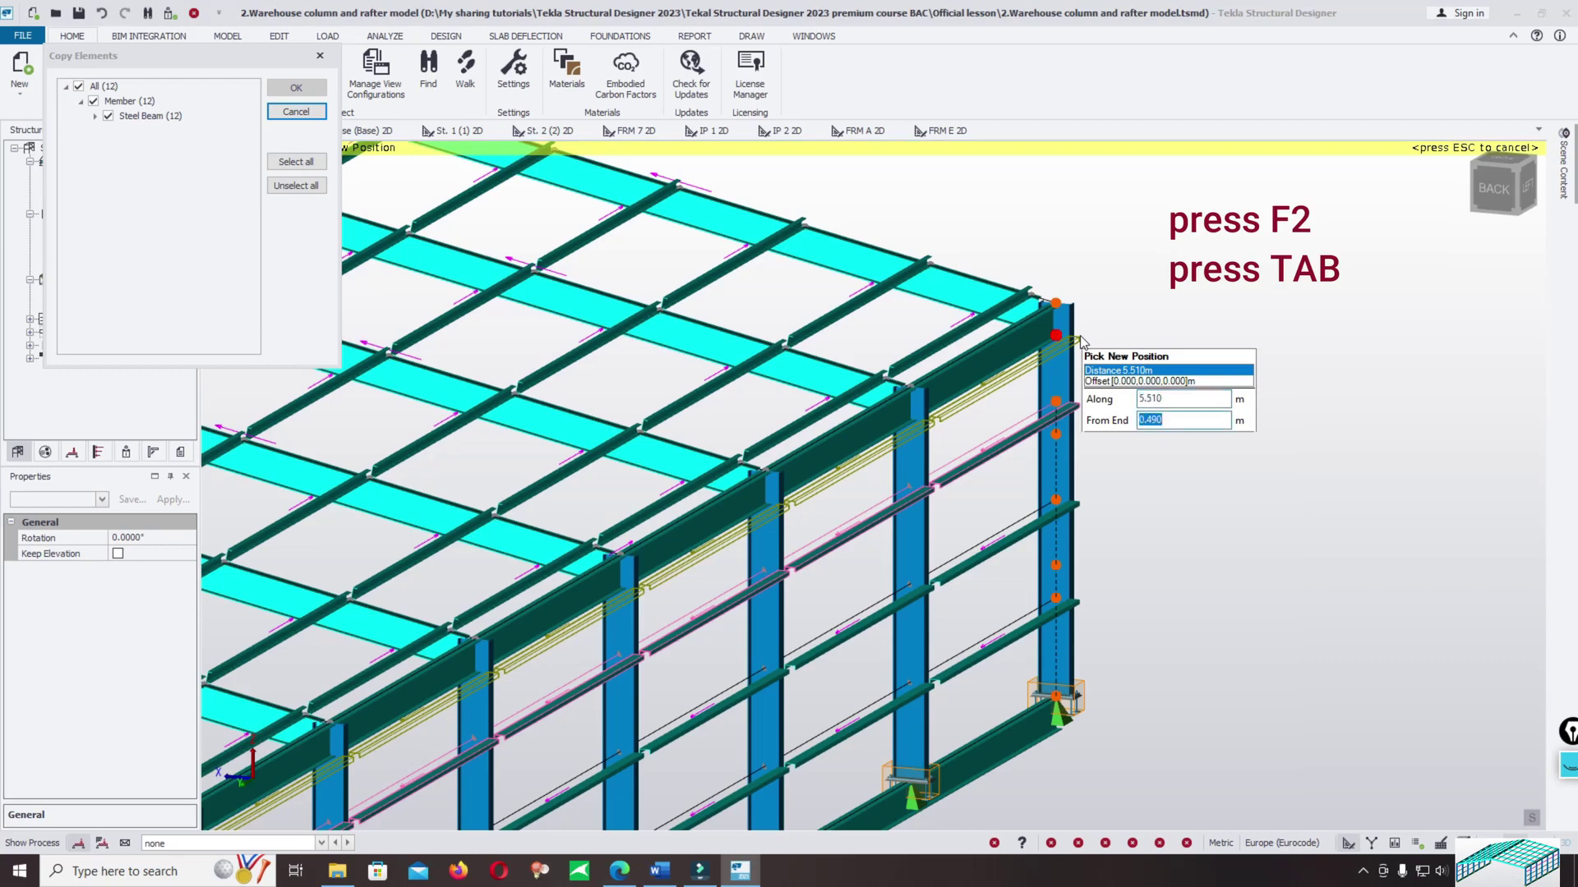
pyautogui.write('0.2')
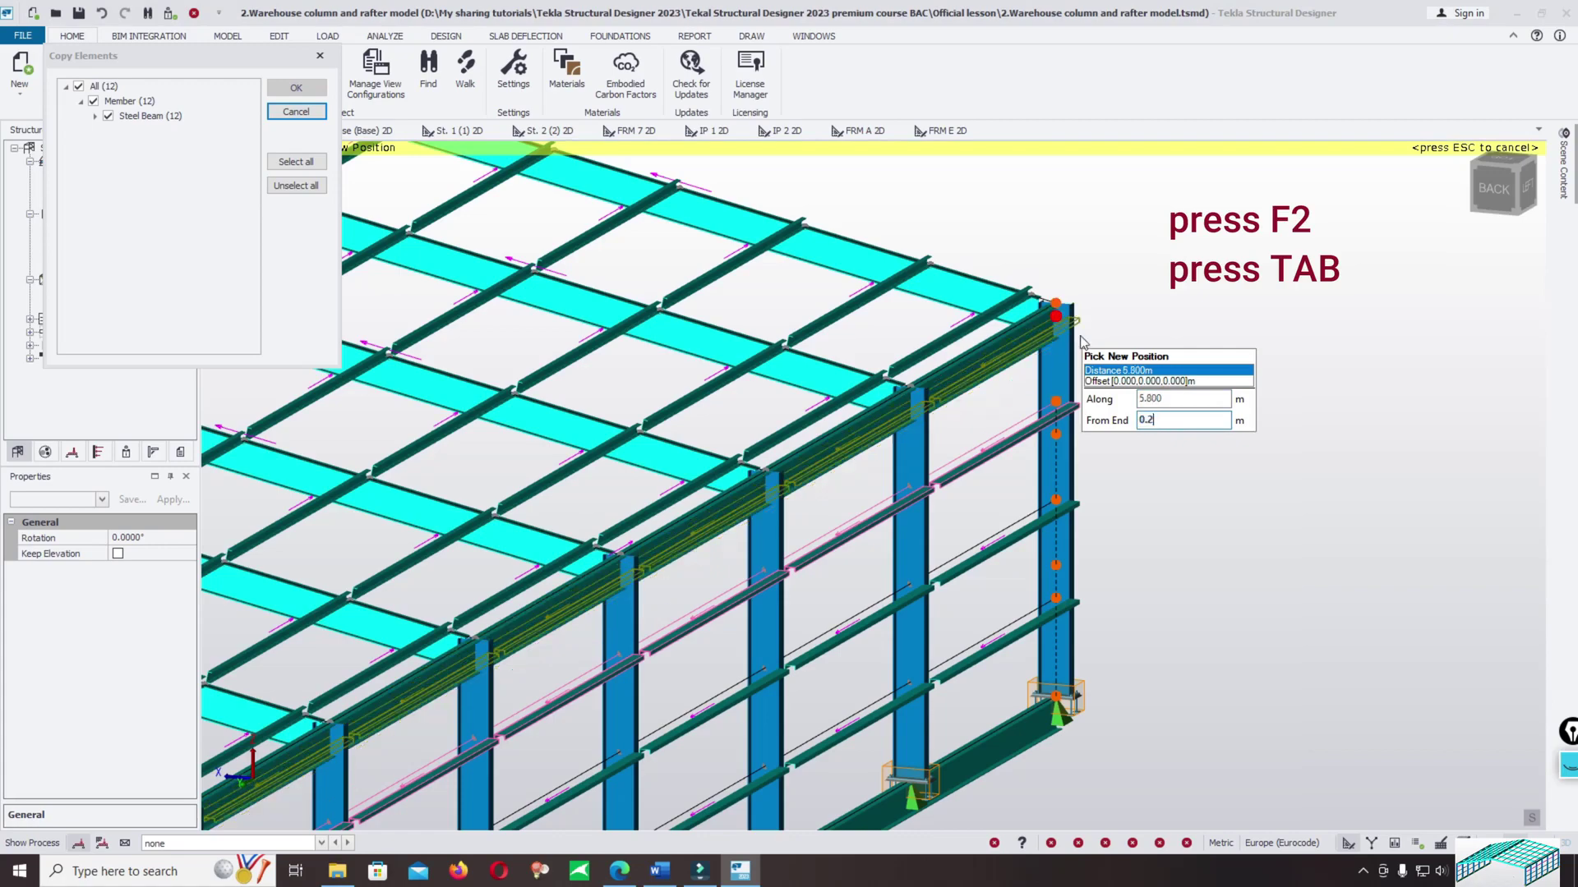
pyautogui.press('F2')
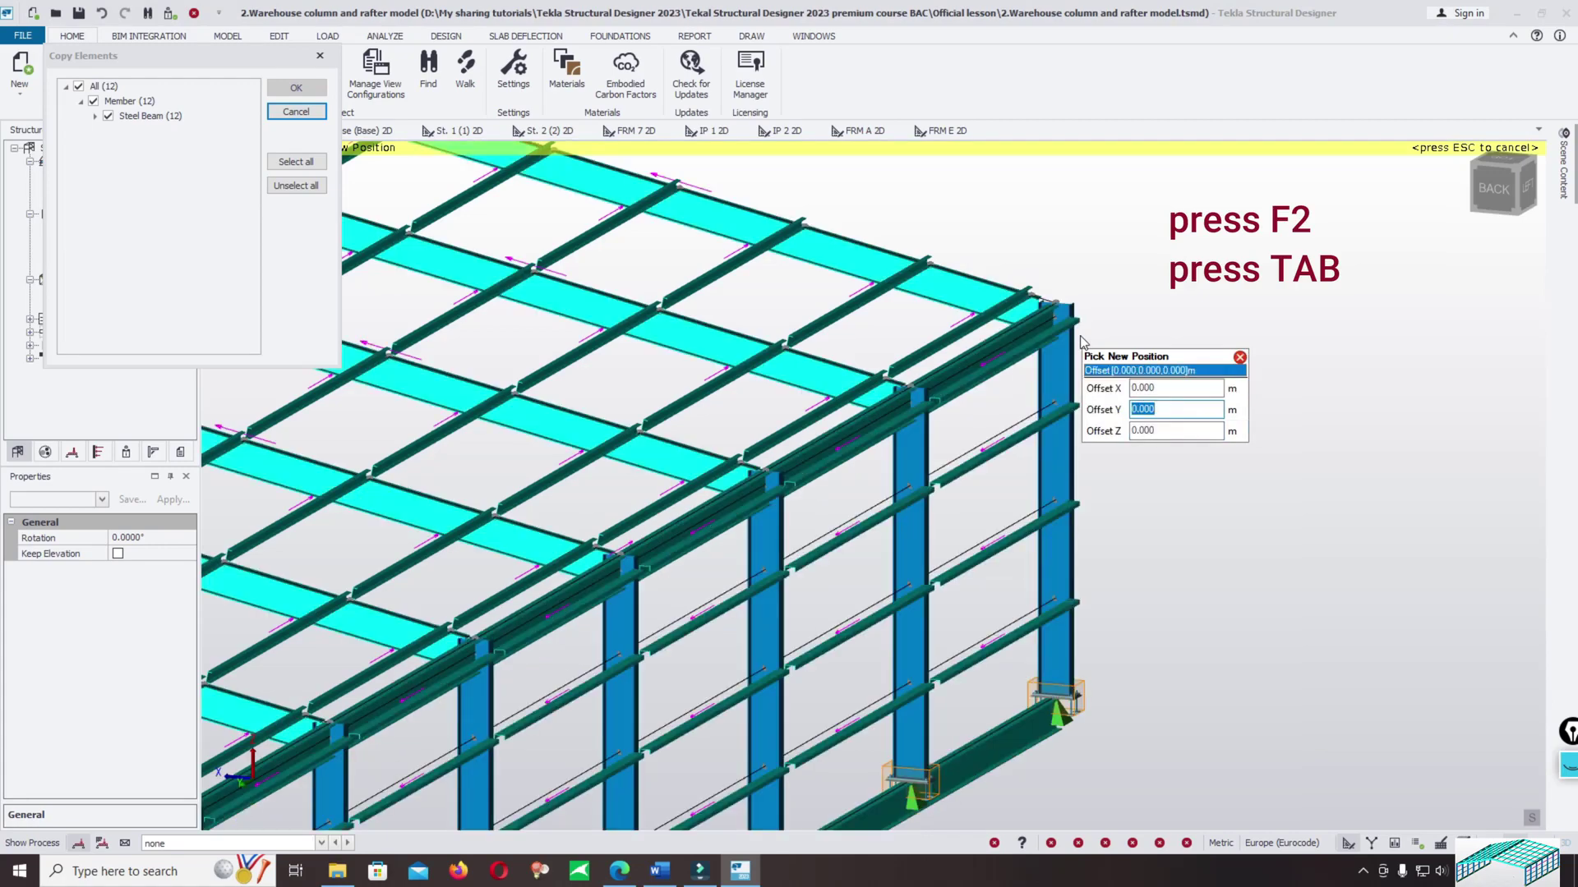
pyautogui.press('Escape')
# Examine the copied wall beams at the eaves and the roof purlins along both sides of the warehouse.
pyautogui.scroll(4, 972, 382)
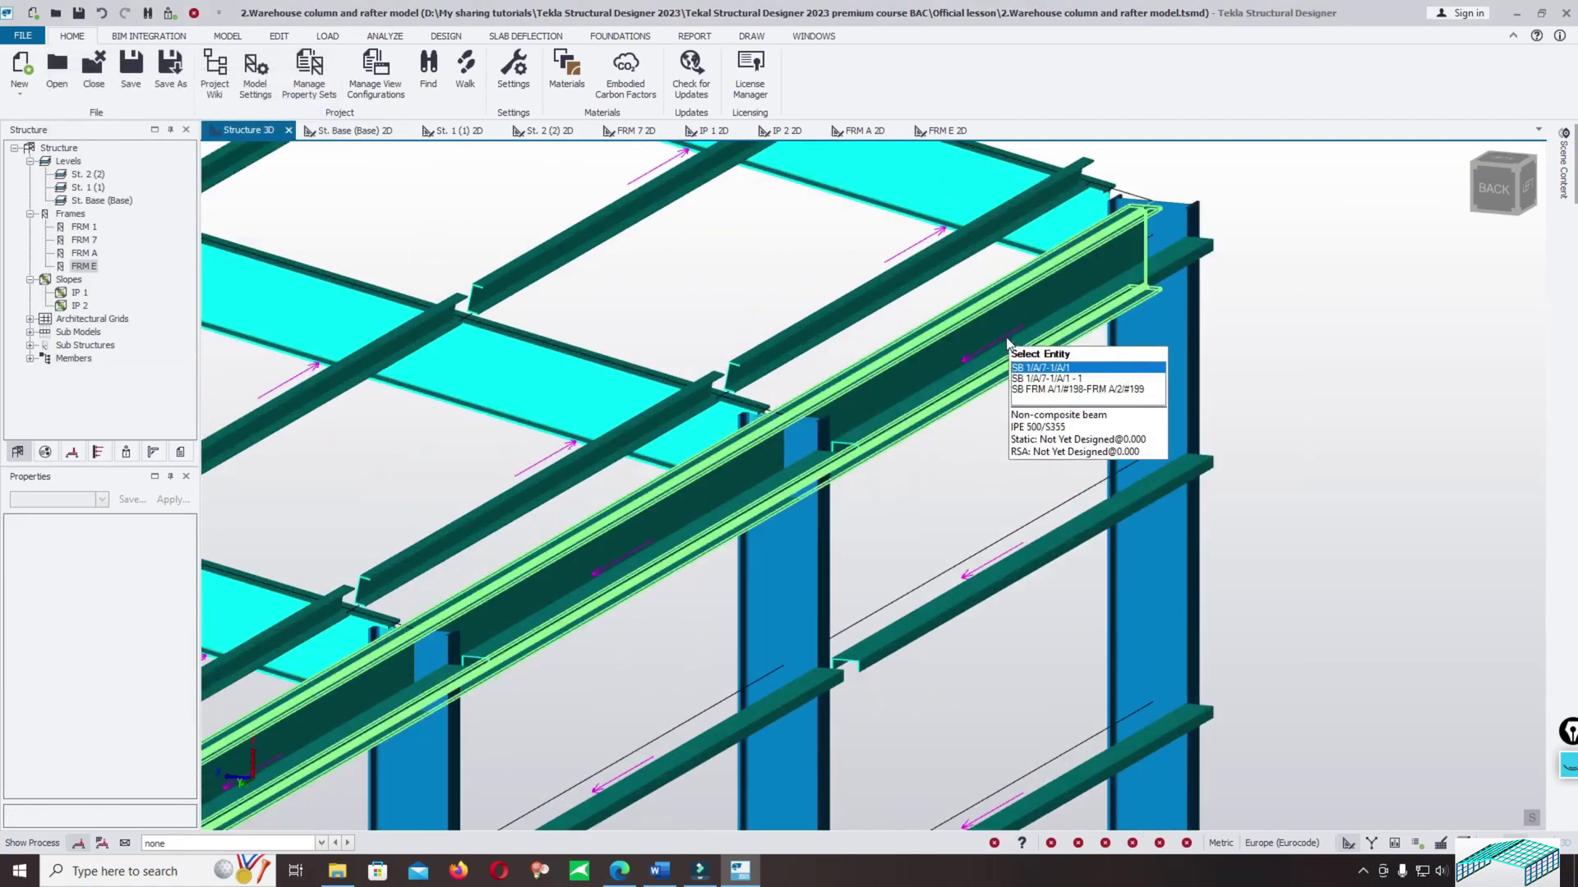
pyautogui.moveTo(1007, 334); pyautogui.dragTo(1061, 347, button='right')
pyautogui.scroll(-5, 1133, 331)
pyautogui.scroll(-3, 1132, 328)
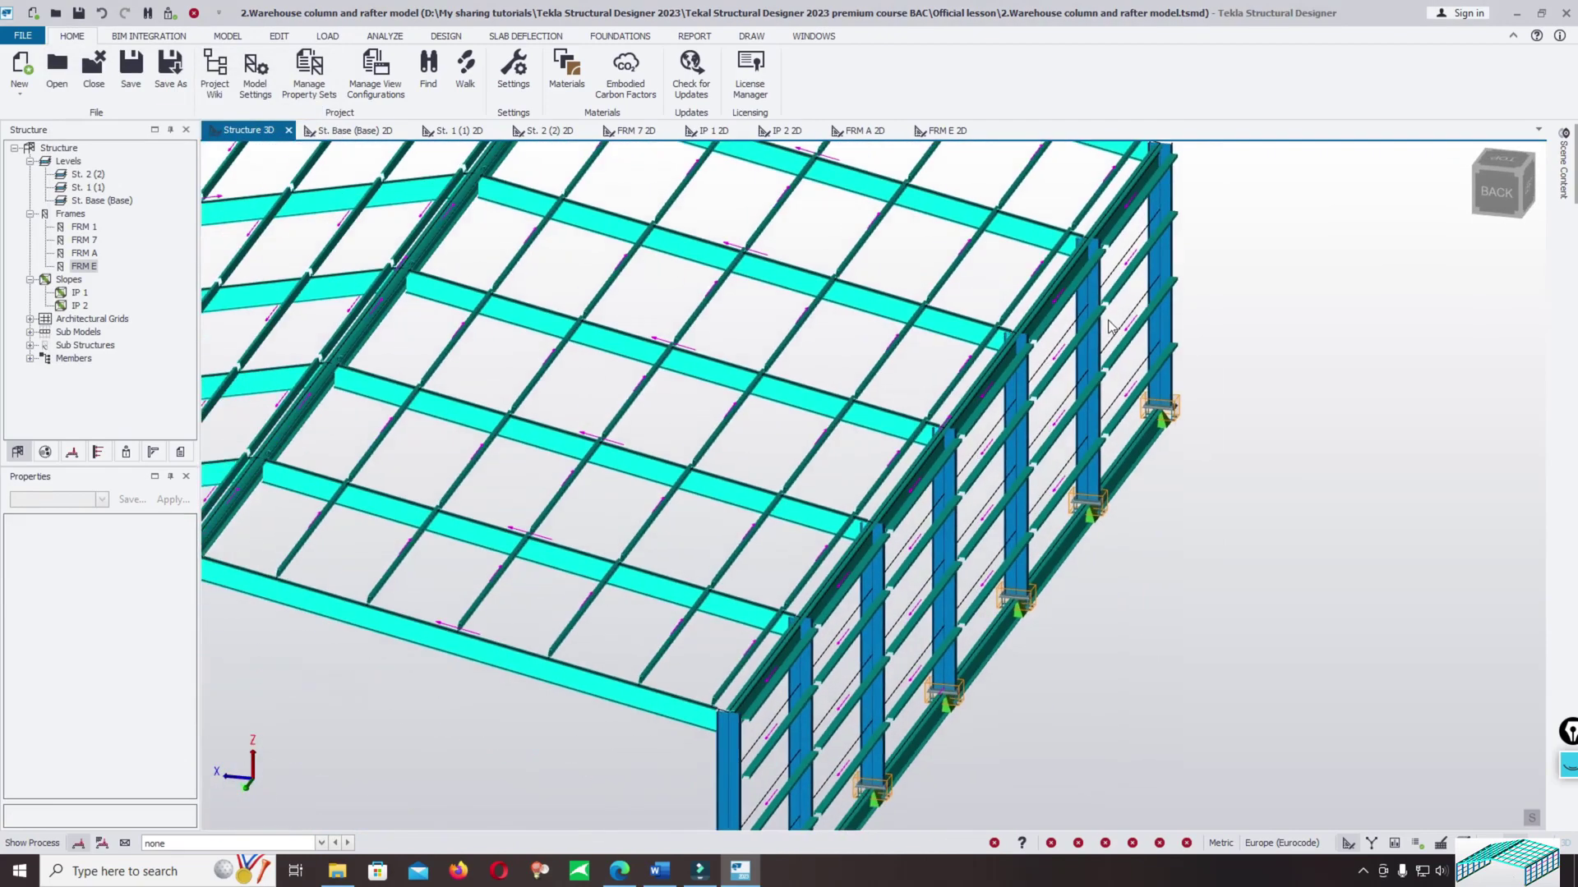
pyautogui.moveTo(834, 618); pyautogui.dragTo(1097, 606, button='right')
pyautogui.scroll(5, 859, 501)
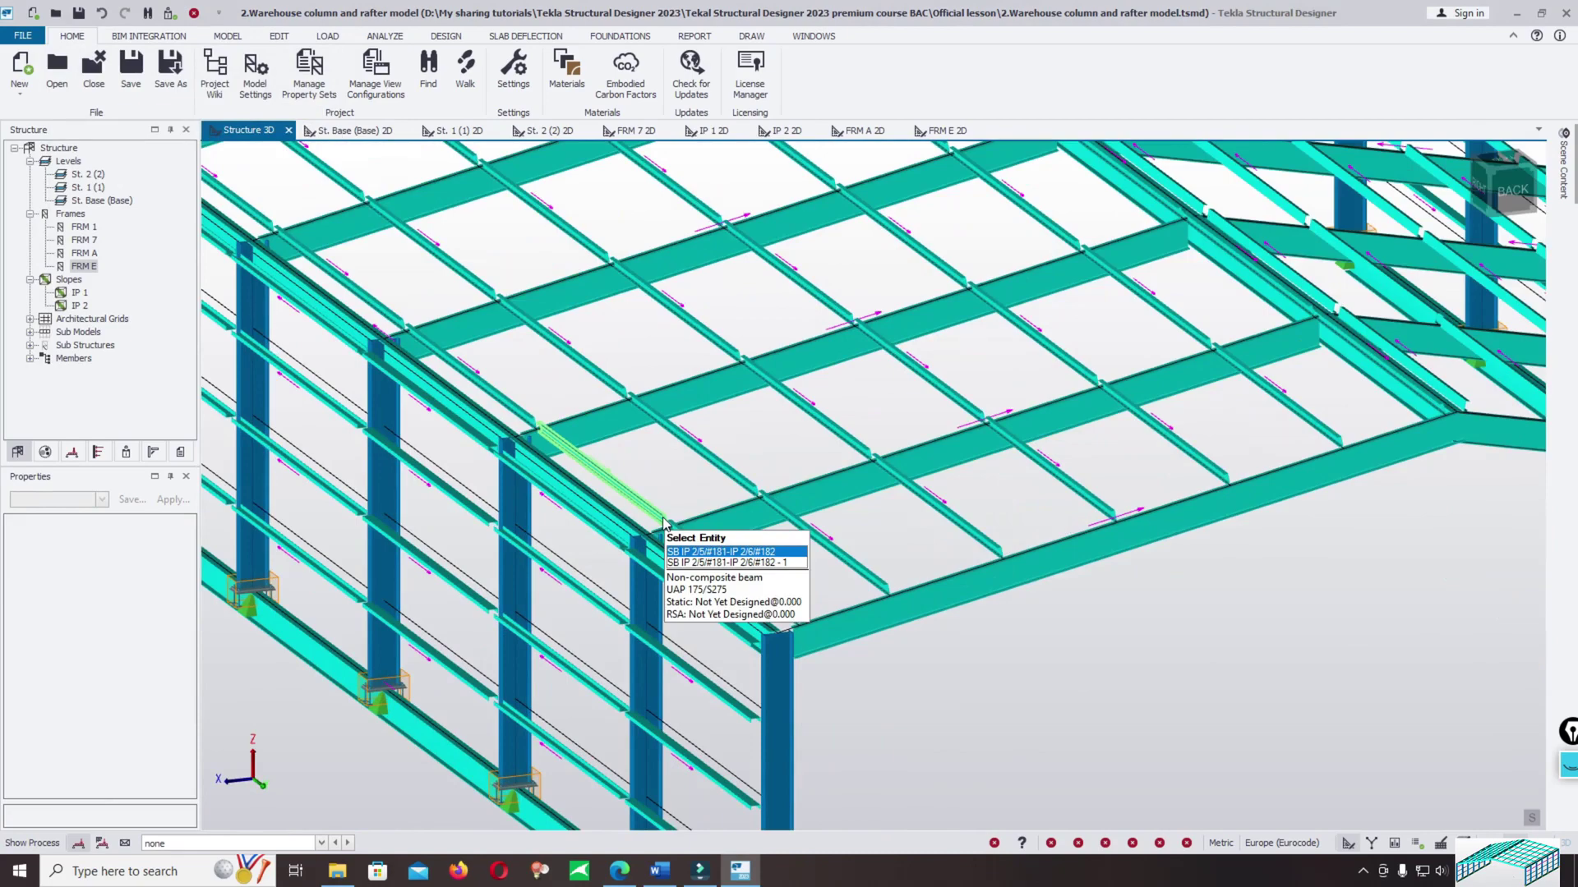
pyautogui.scroll(3, 669, 373)
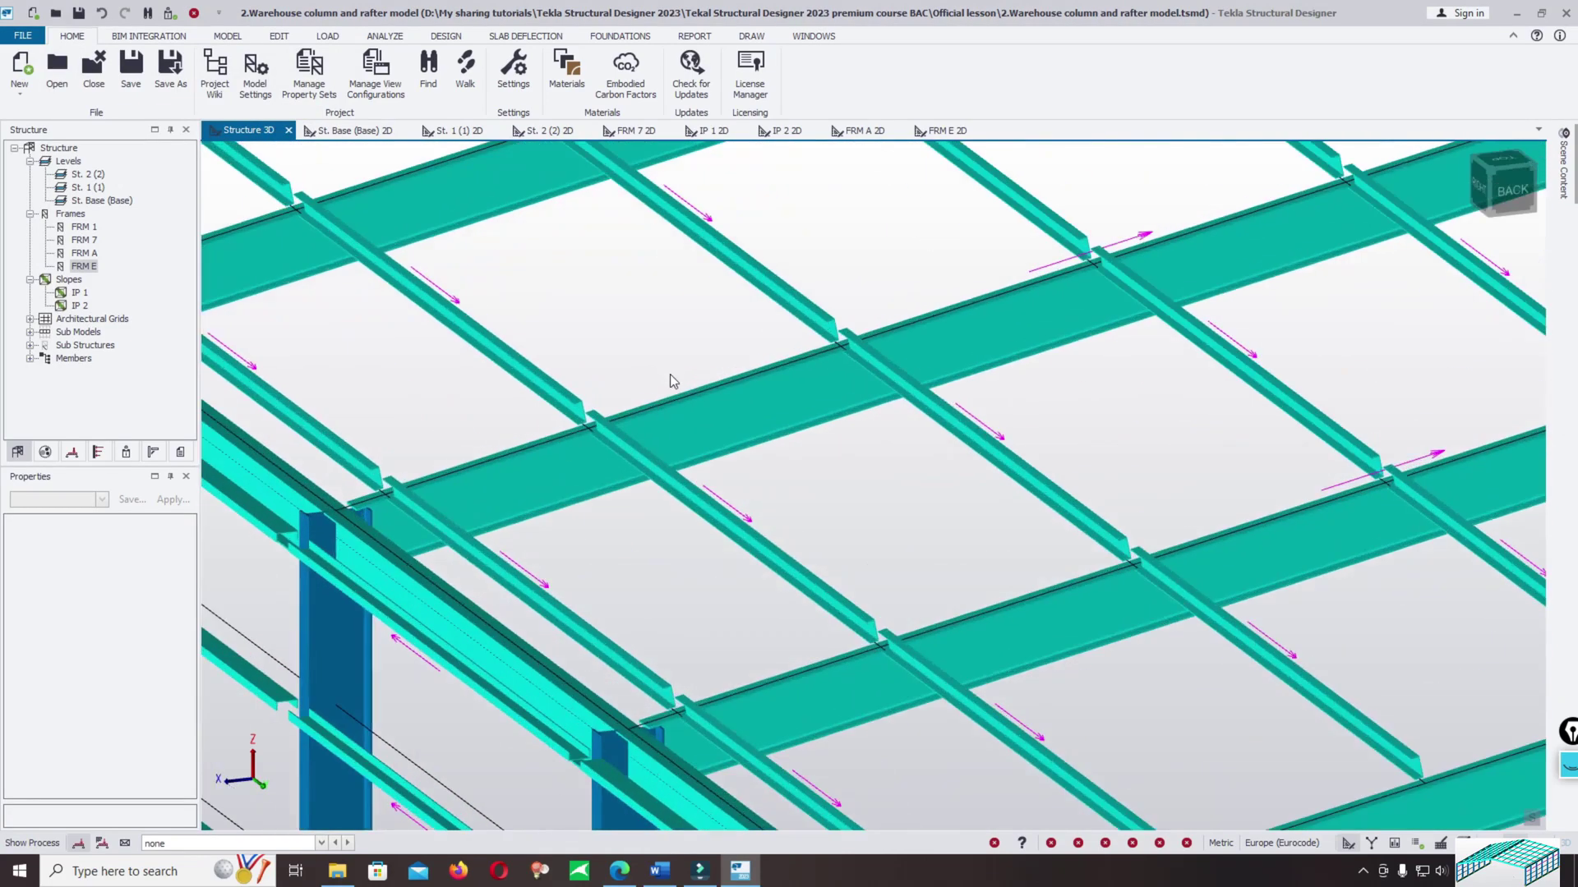
pyautogui.scroll(-6, 682, 403)
pyautogui.scroll(-3, 662, 397)
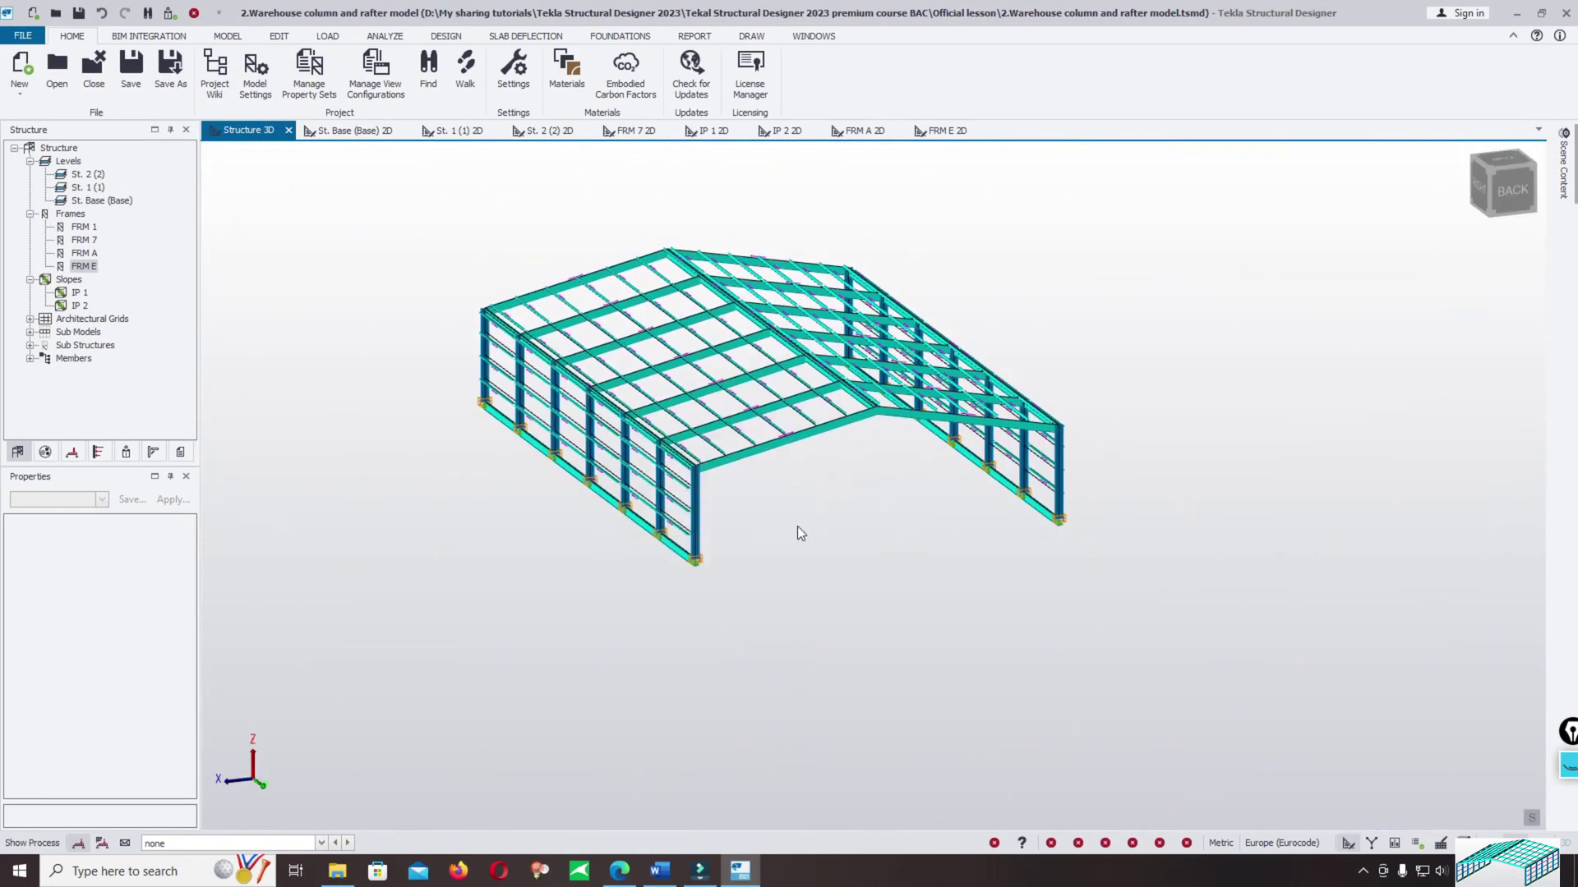
# Delete the IPE 500 base beam along the grid E side wall and the ridge beam at the roof apex.
pyautogui.scroll(3, 663, 570)
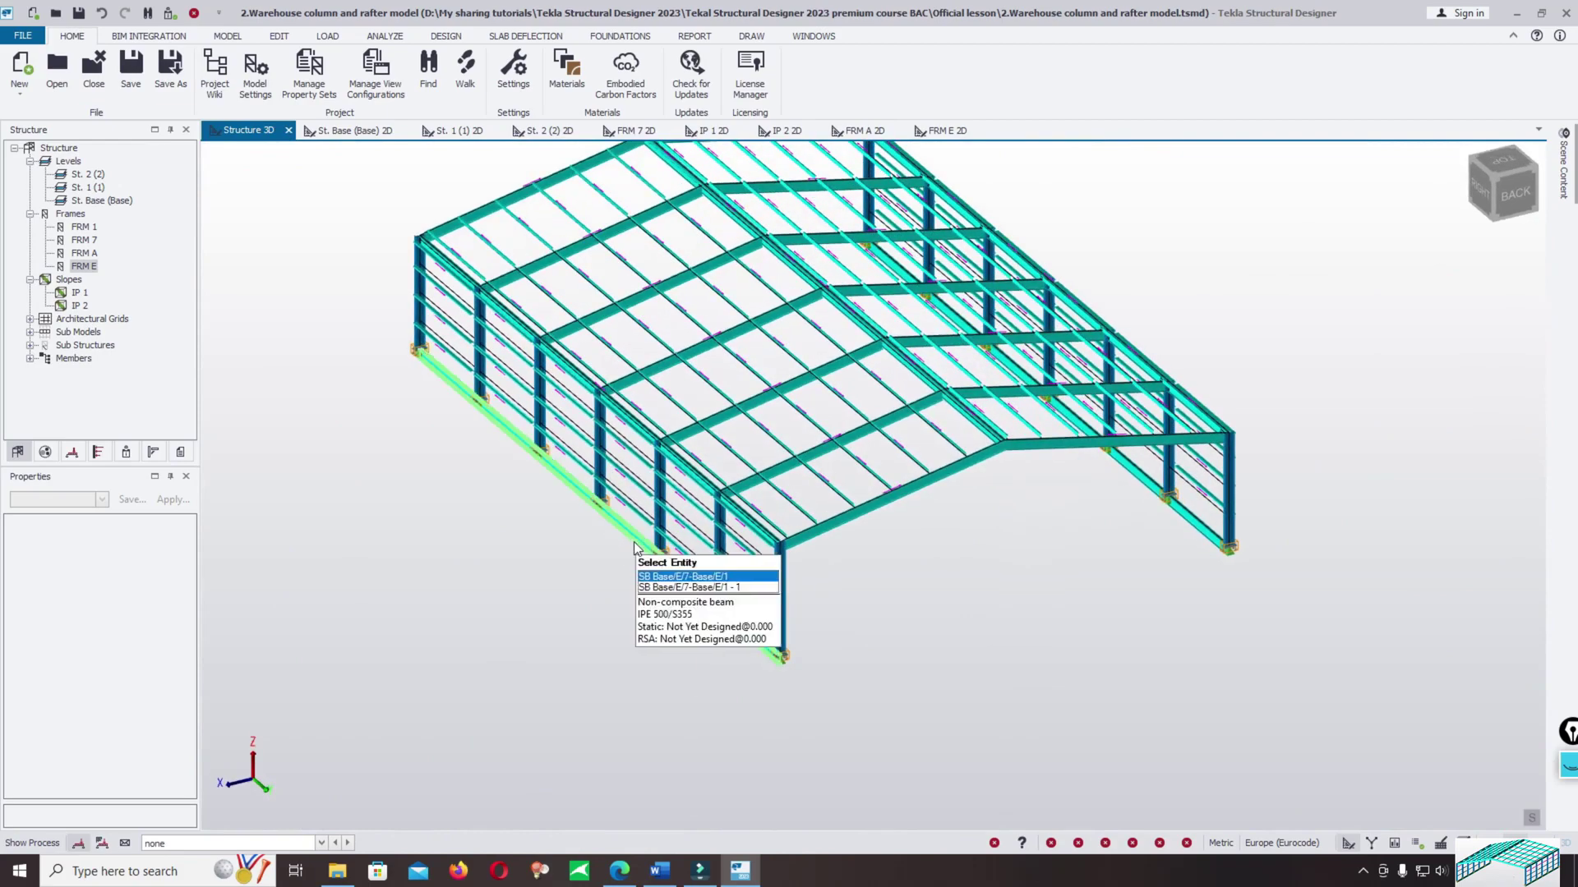
pyautogui.click(631, 542)
pyautogui.click(993, 602)
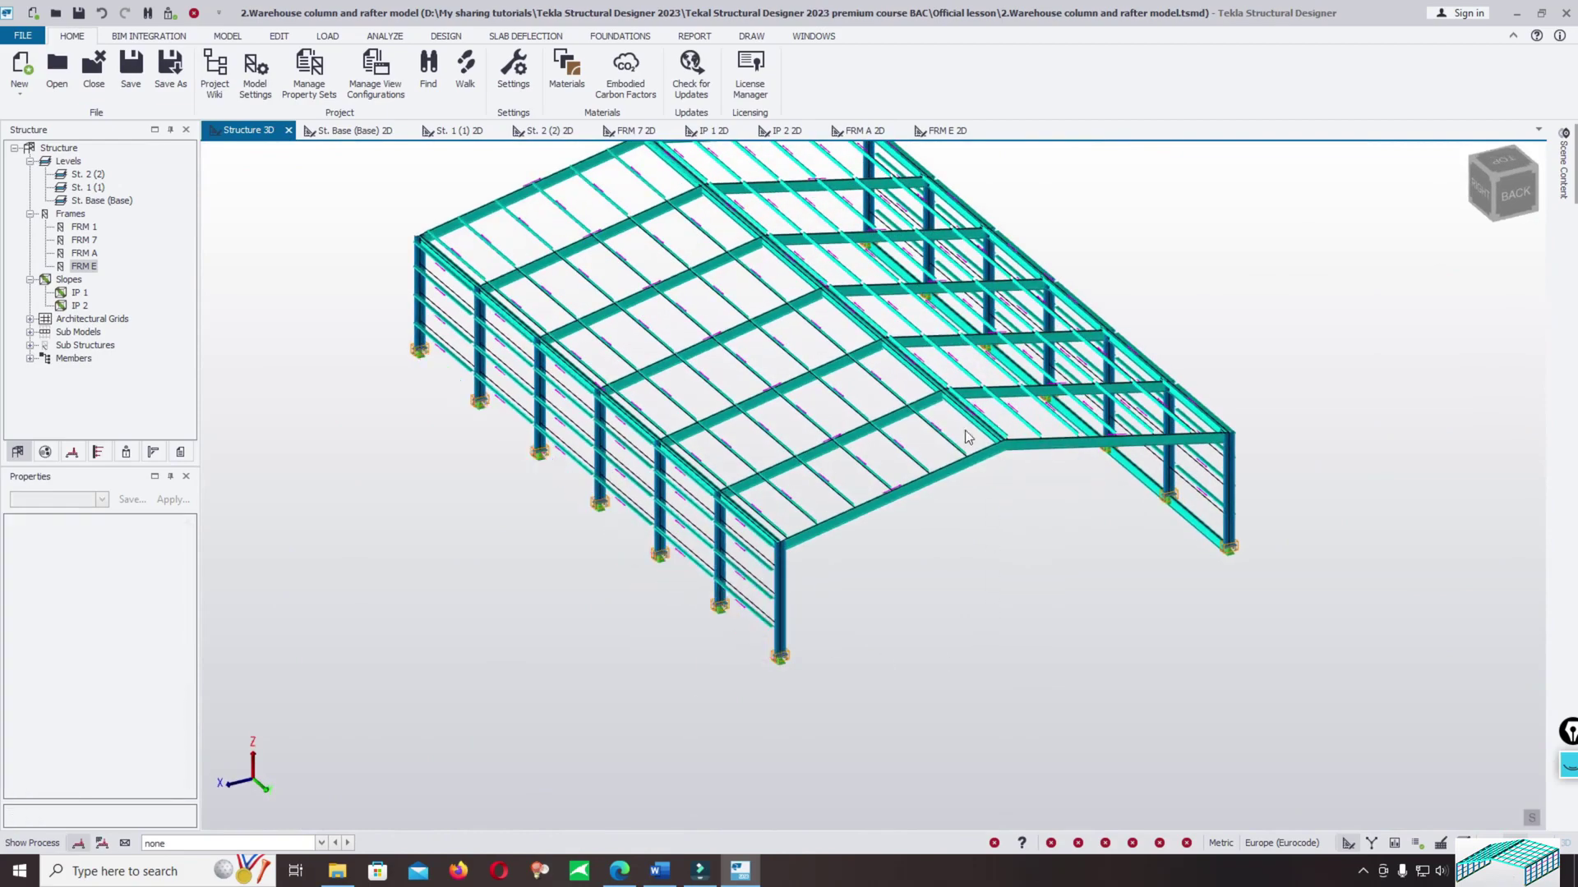
pyautogui.scroll(6, 1008, 451)
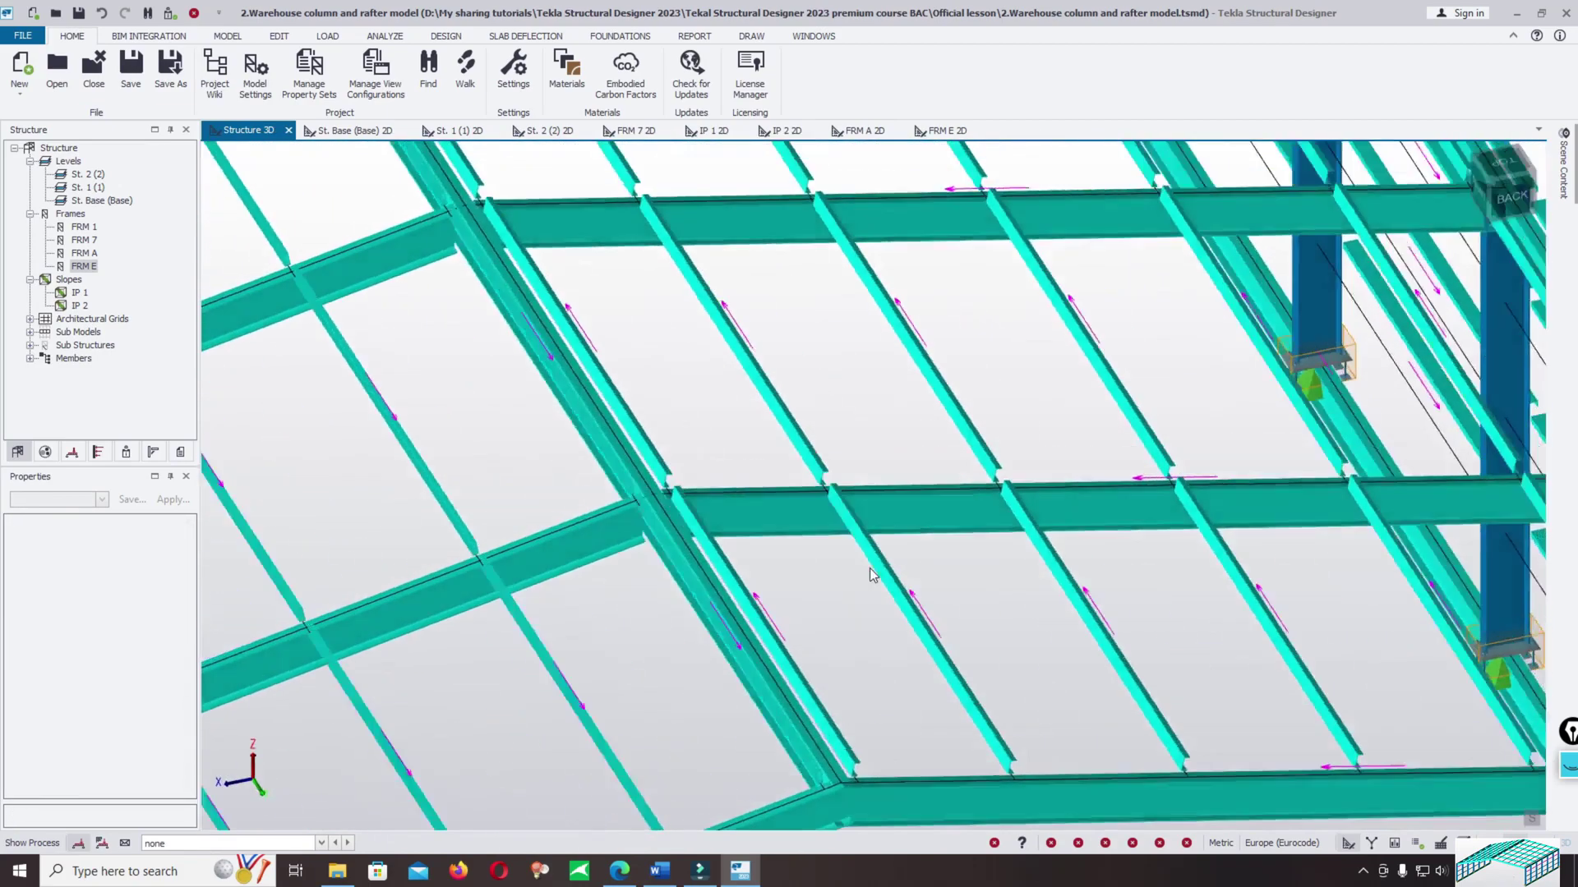
pyautogui.moveTo(869, 568); pyautogui.dragTo(685, 530, button='right')
pyautogui.click(642, 506)
pyautogui.press('Delete')
# Delete the IPE 500 eave beam and the base beam along the grid A side wall.
pyautogui.scroll(-4, 687, 355)
pyautogui.scroll(2, 685, 530)
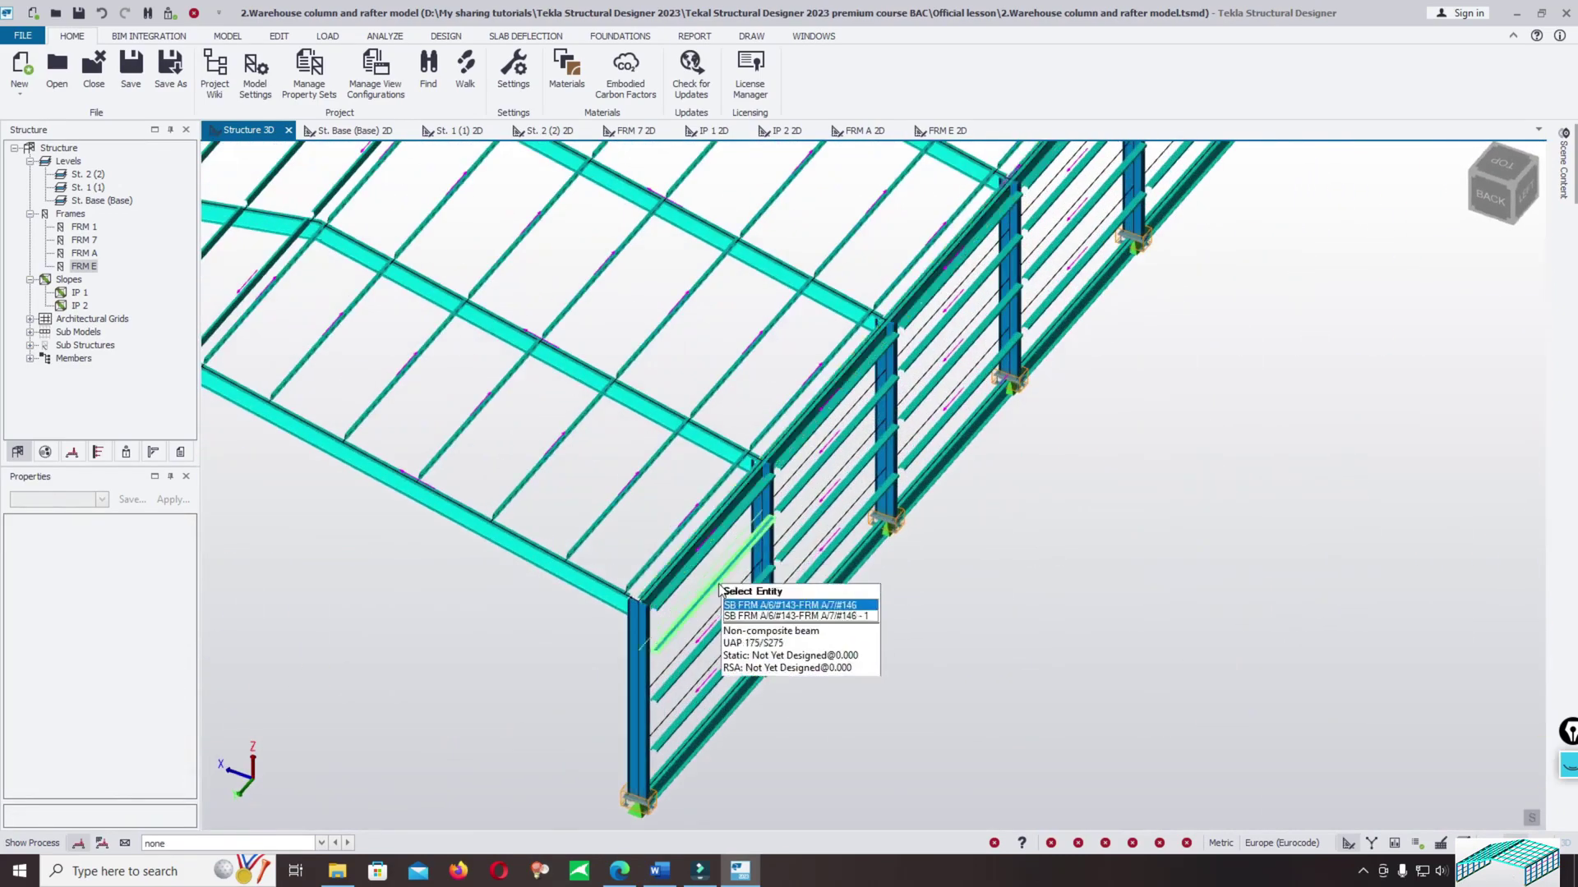
pyautogui.scroll(5, 625, 624)
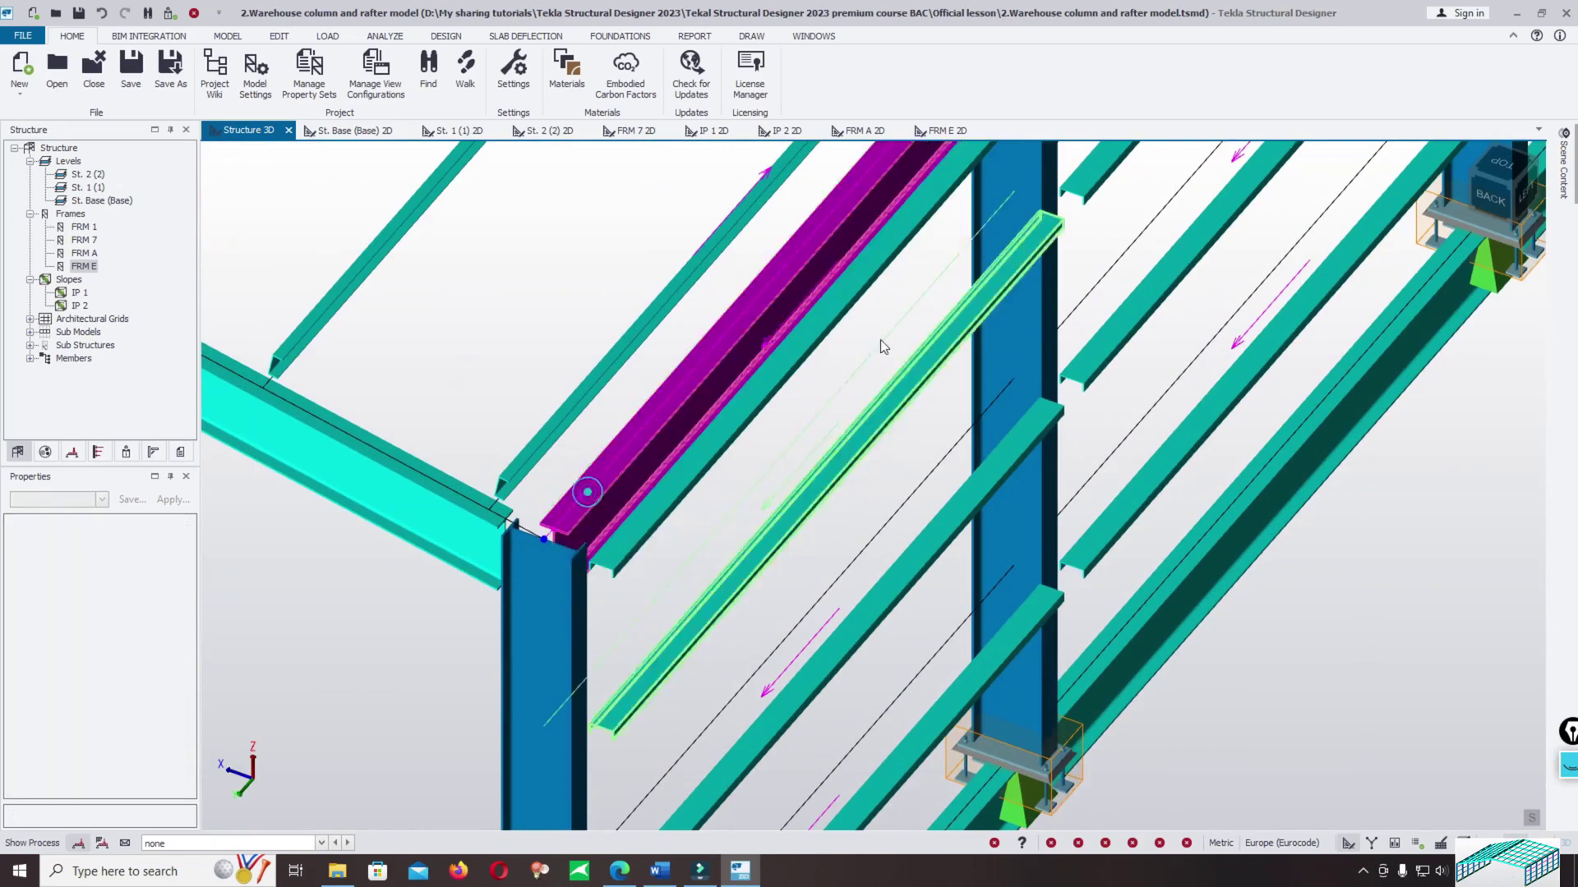
pyautogui.scroll(-3, 880, 338)
pyautogui.scroll(-5, 1011, 559)
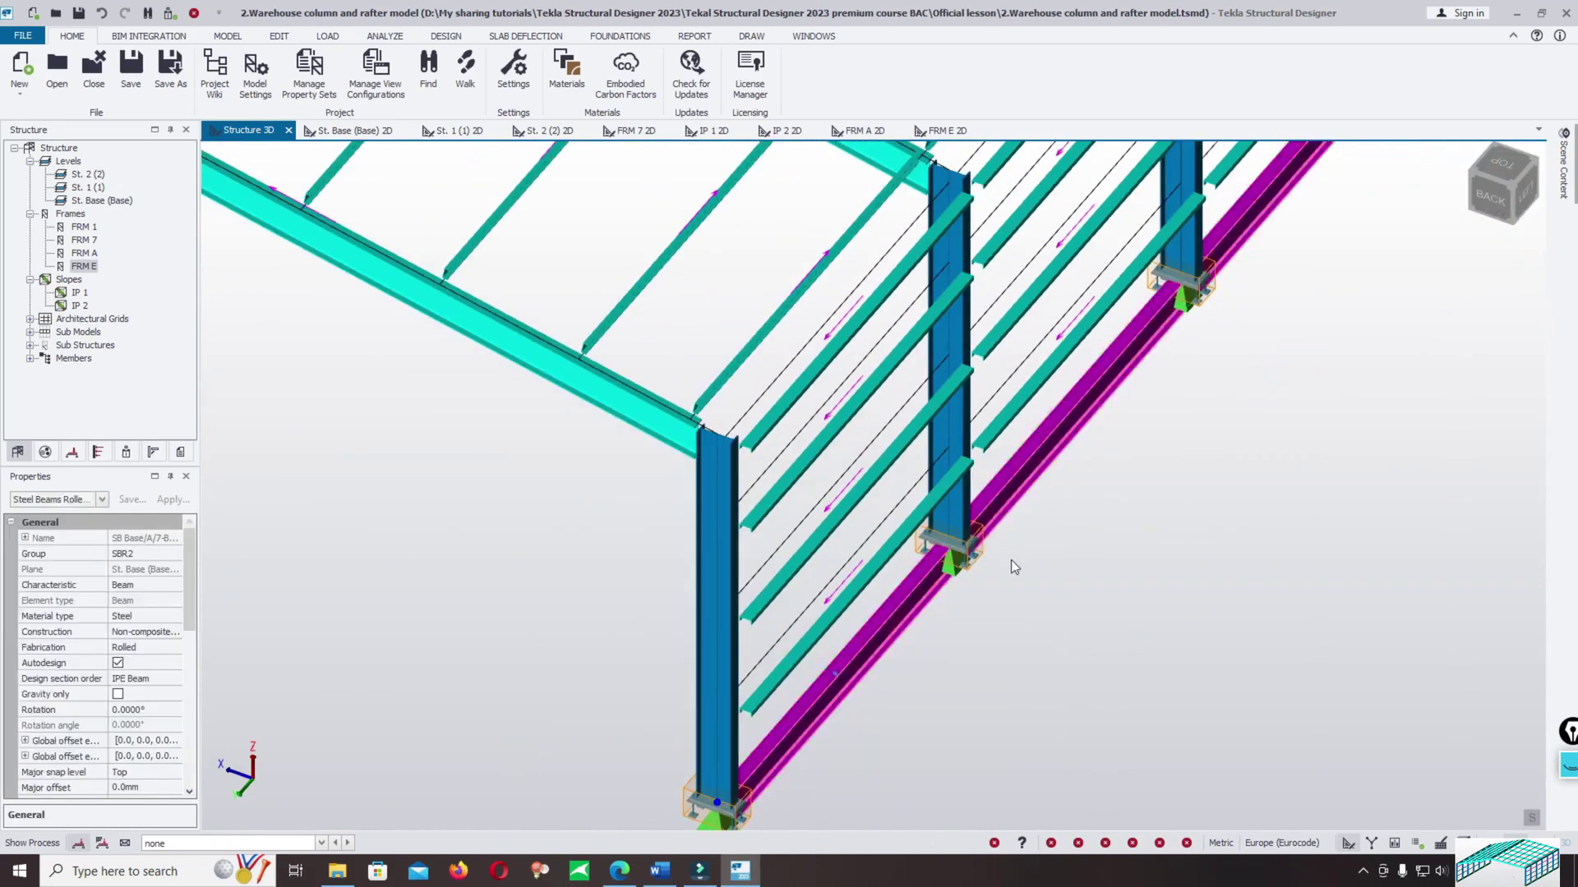
pyautogui.moveTo(1136, 562); pyautogui.dragTo(1096, 559, button='right')
pyautogui.moveTo(1338, 383); pyautogui.dragTo(1197, 493, button='middle')
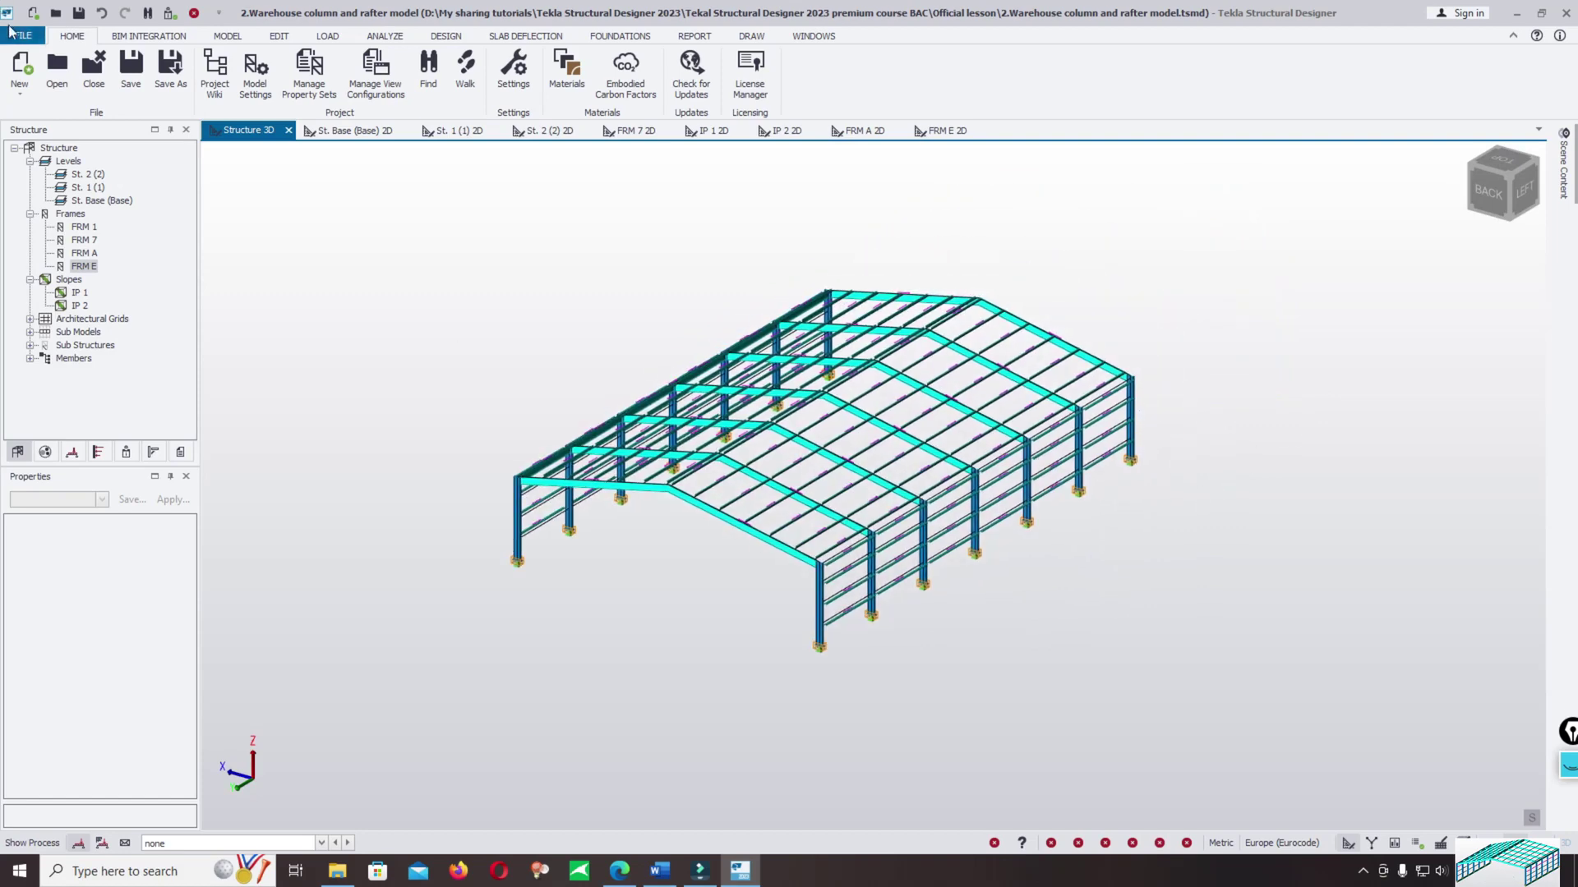
# Save the warehouse model under its existing file name.
pyautogui.click(22, 37)
pyautogui.click(31, 127)
pyautogui.click(19, 36)
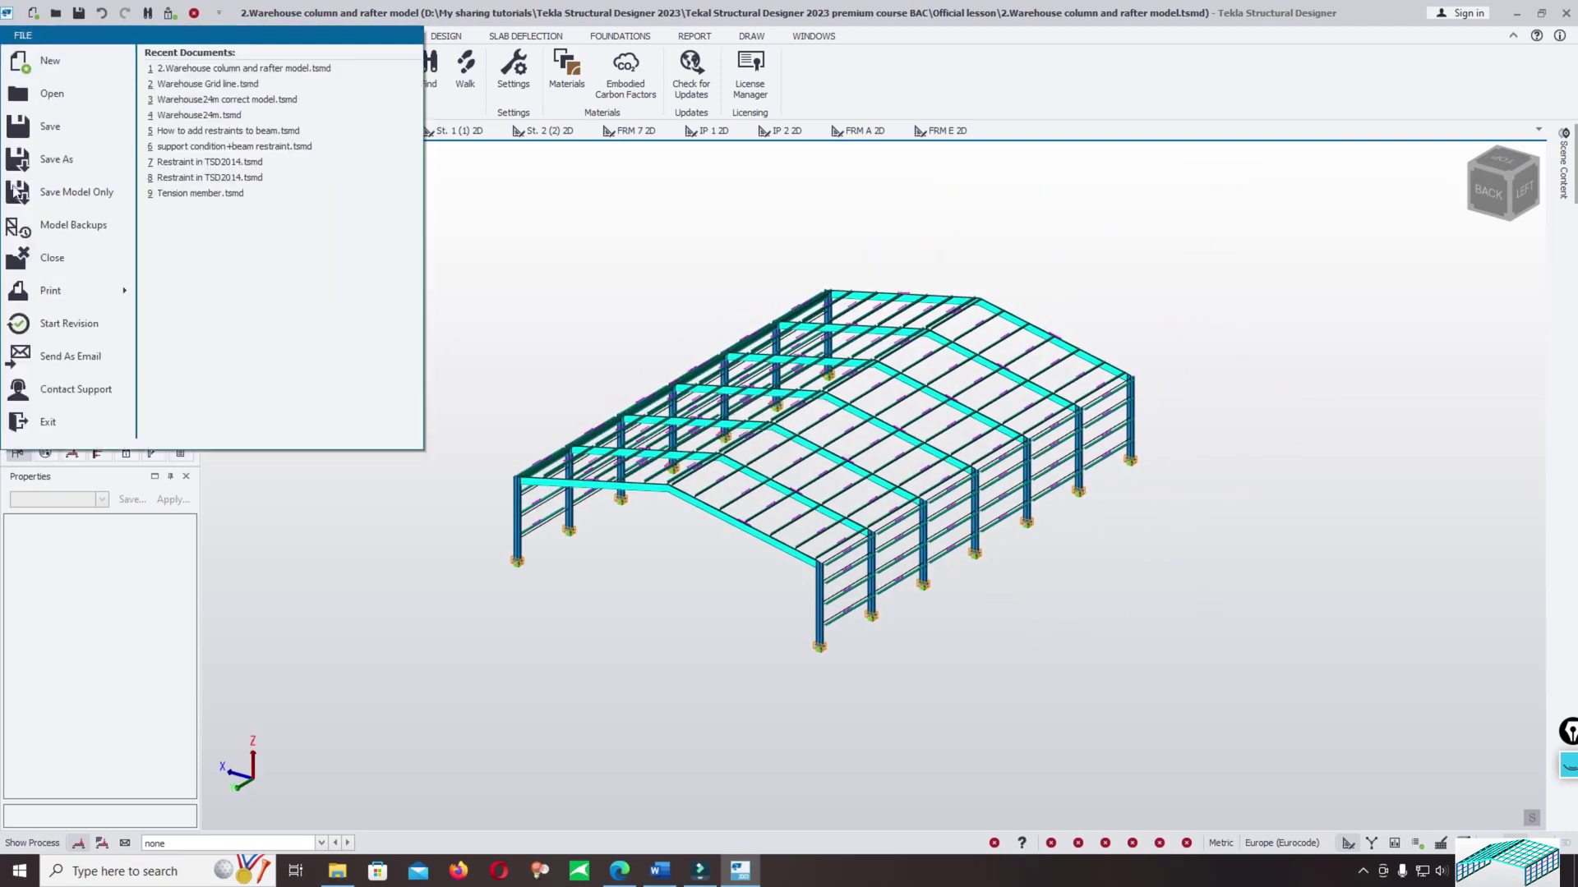
pyautogui.click(66, 129)
pyautogui.click(18, 37)
pyautogui.click(50, 127)
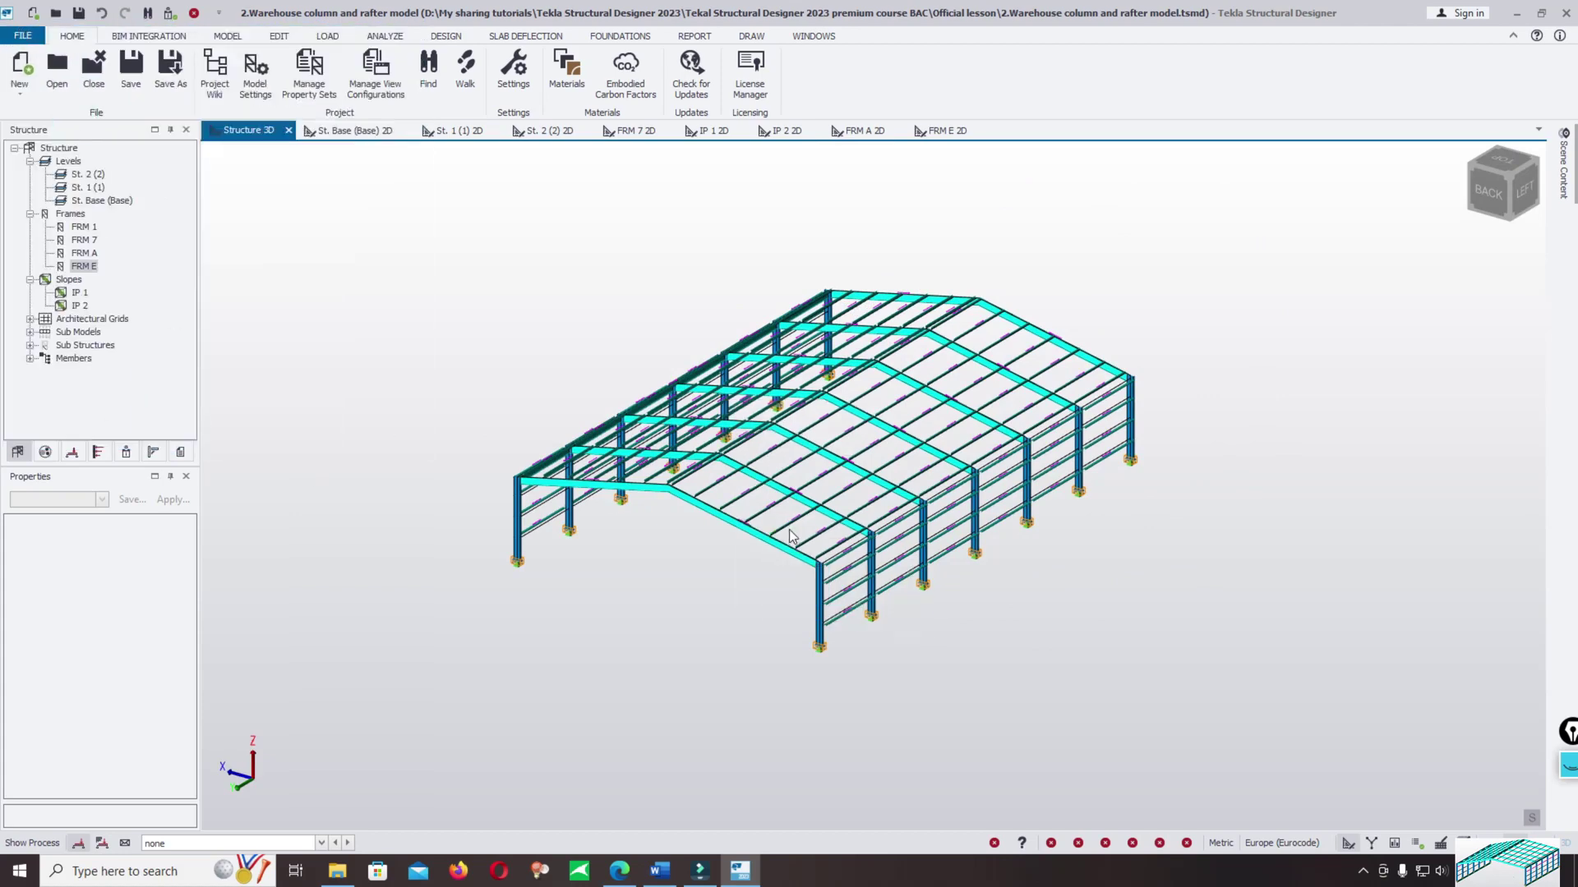
pyautogui.click(1363, 873)
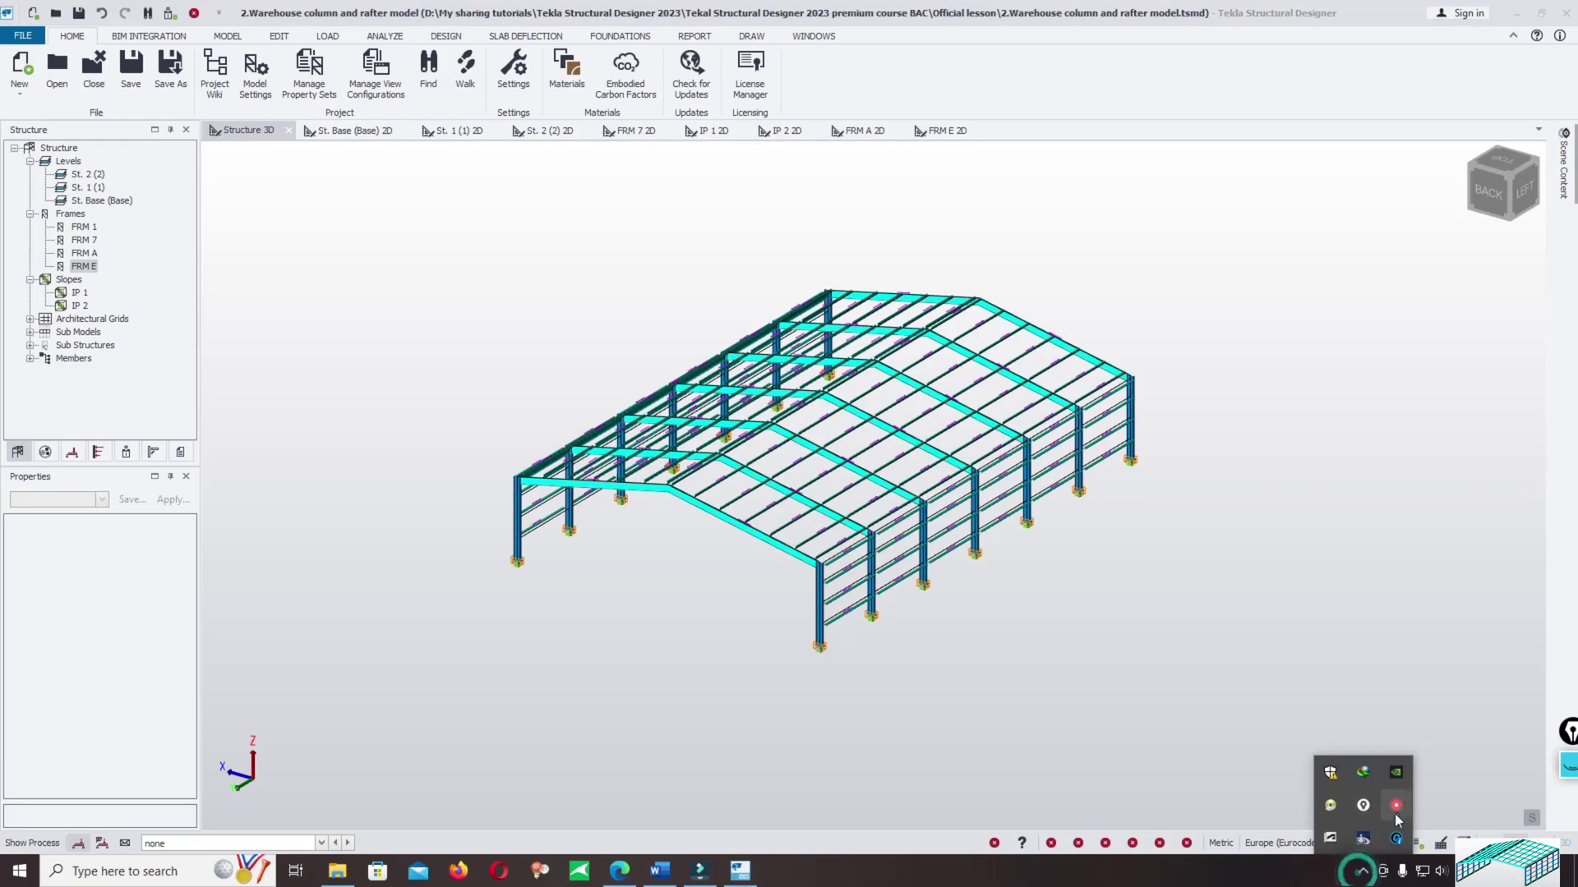